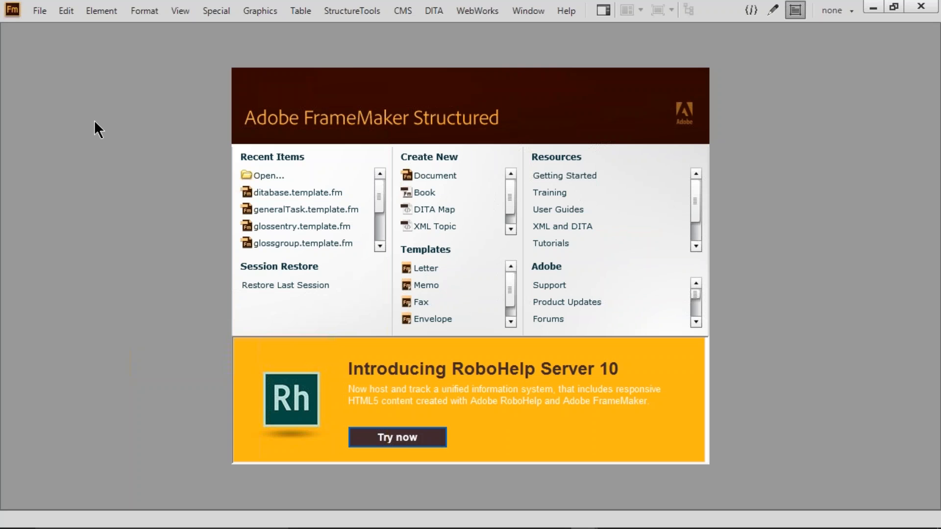
- Start a new document and open the Standard Templates browser, placing its window mid-screen
{"action": "left_click", "coordinate": [34, 14]}
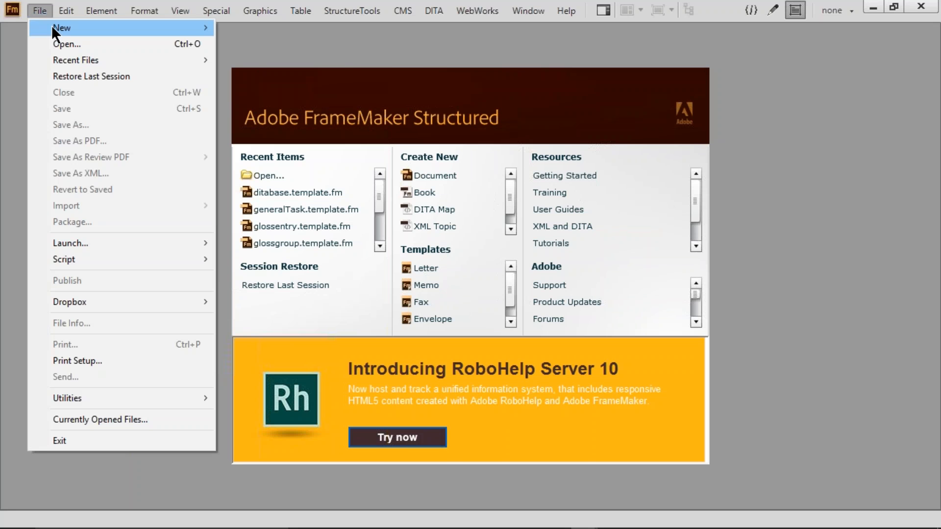
{"action": "mouse_move", "coordinate": [53, 28]}
{"action": "left_click", "coordinate": [255, 30]}
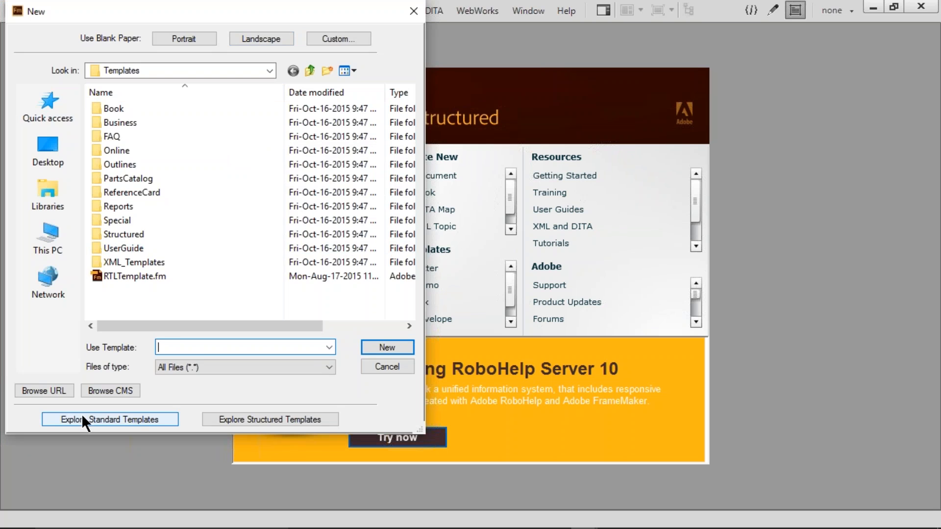
{"action": "left_click", "coordinate": [82, 417]}
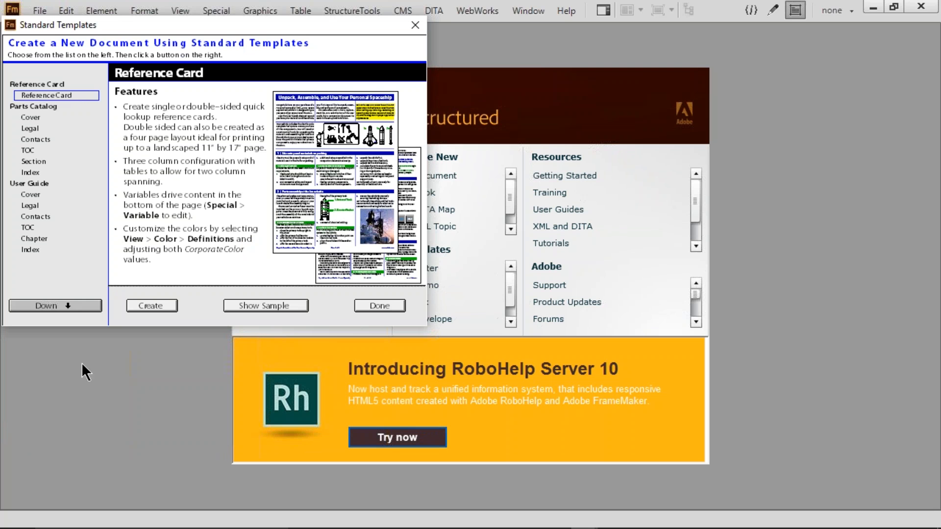
{"action": "left_click_drag", "start_coordinate": [117, 22], "coordinate": [368, 97]}
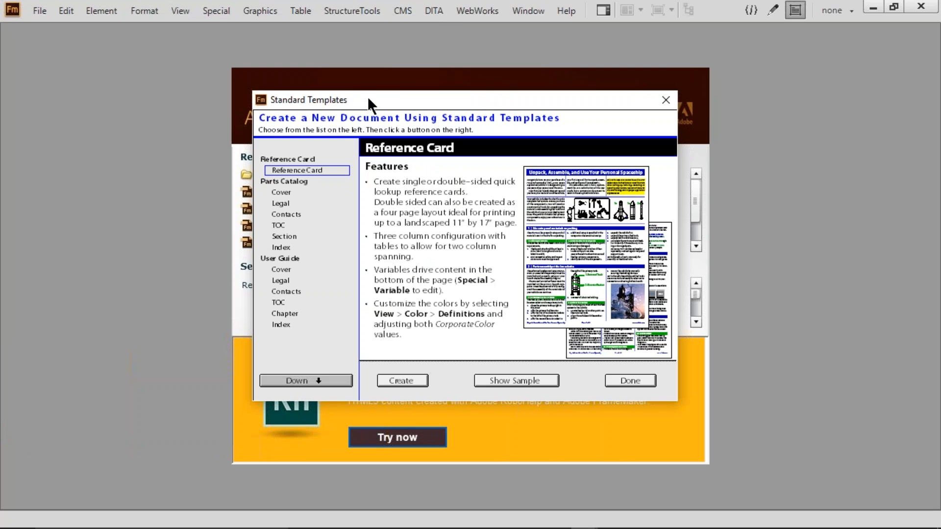
- Open the sample document for the User Guide Chapter template
{"action": "left_click", "coordinate": [281, 305]}
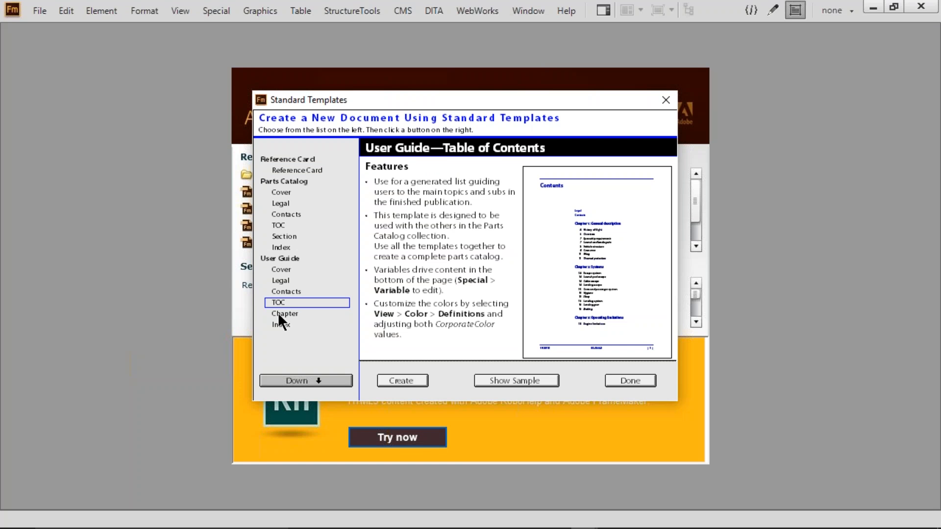
{"action": "left_click", "coordinate": [278, 313]}
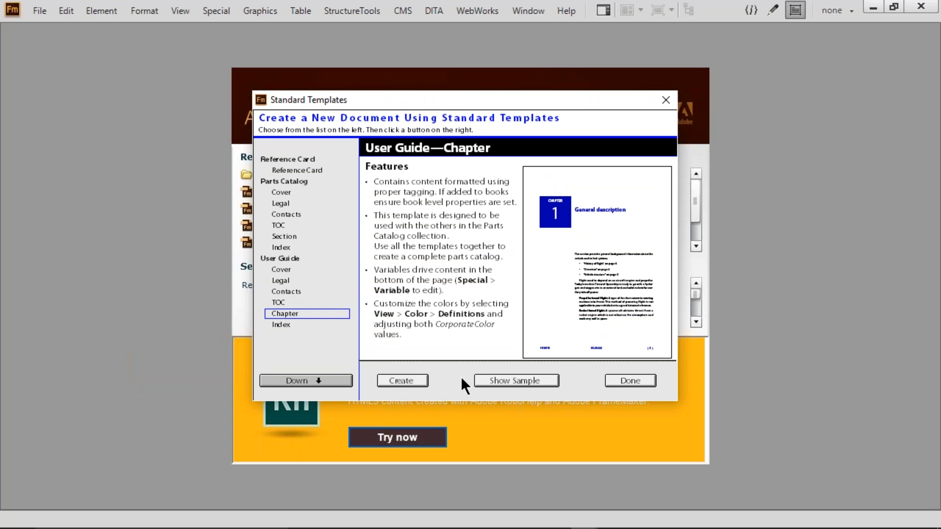
{"action": "left_click", "coordinate": [520, 382]}
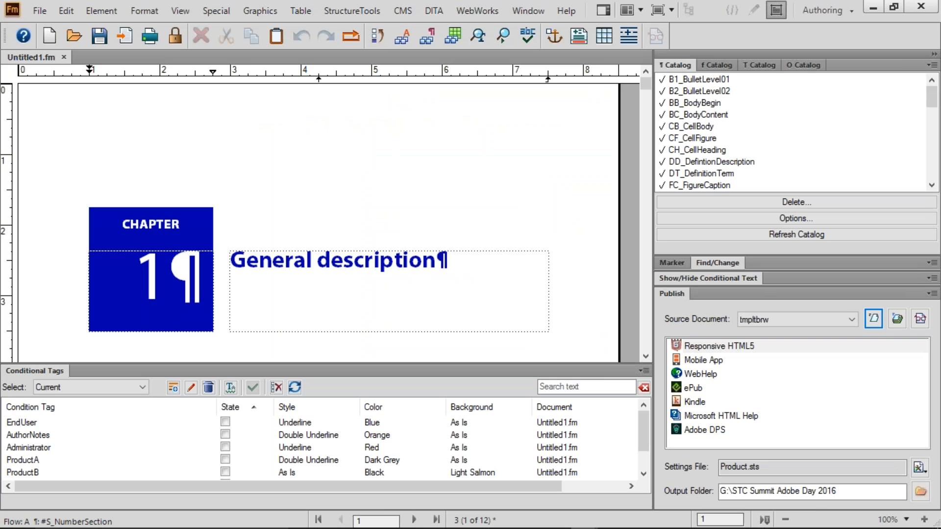
- Choose the Authoring workspace and reset it to its original layout
{"action": "left_click", "coordinate": [825, 11]}
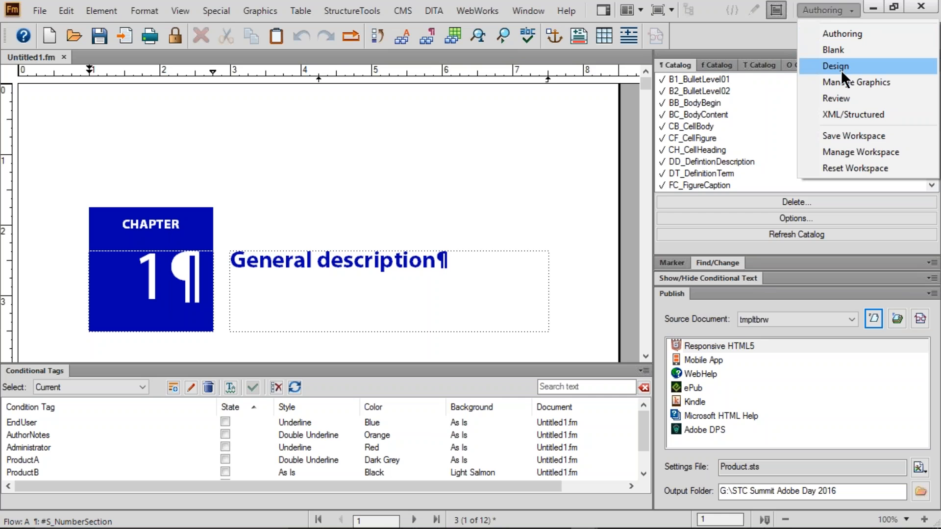
{"action": "left_click", "coordinate": [855, 34]}
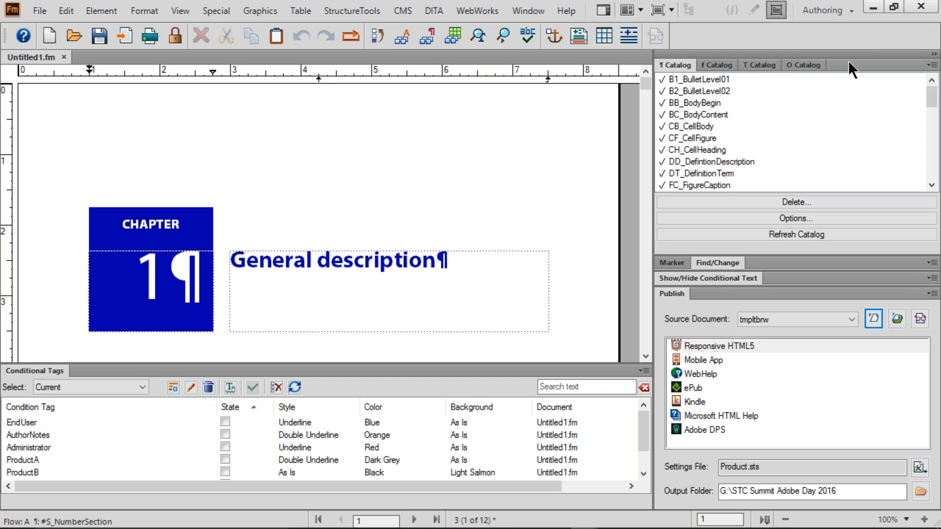
{"action": "left_click", "coordinate": [835, 15]}
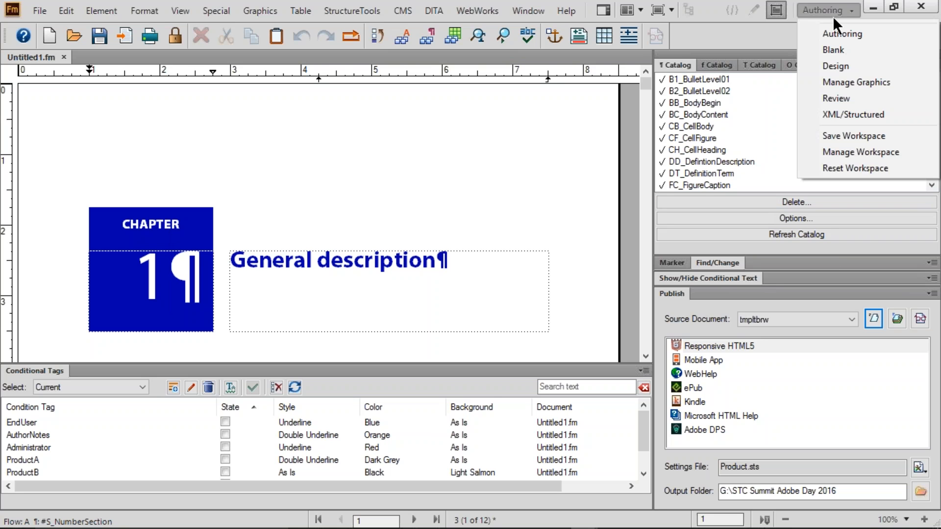
{"action": "left_click", "coordinate": [835, 169]}
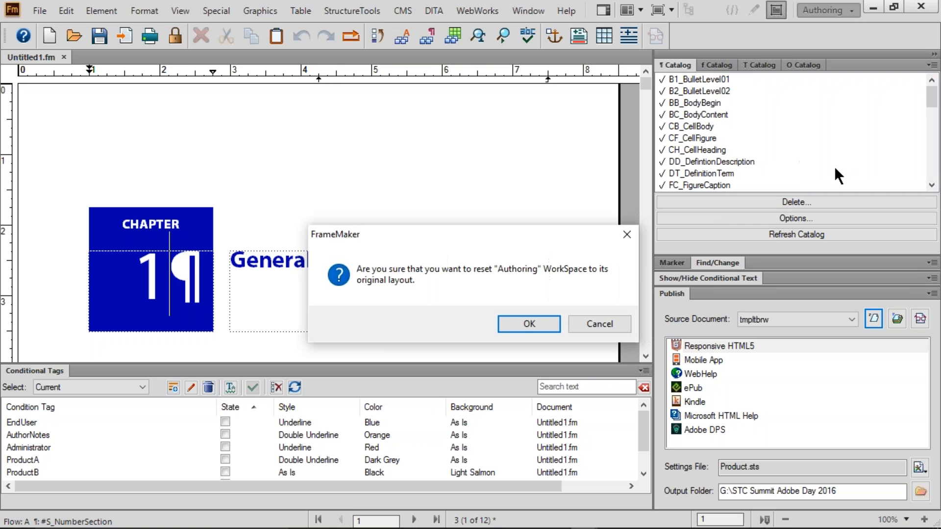
{"action": "left_click", "coordinate": [513, 325]}
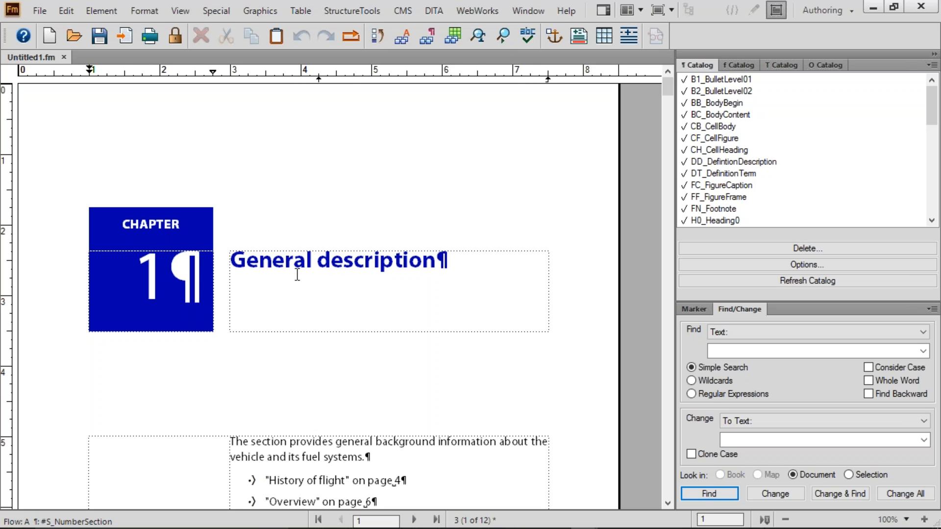
- Check the paragraph formats of the chapter title, introduction, first bullet, body paragraph, and the Propeller based flight term and description
{"action": "left_click_drag", "start_coordinate": [283, 265], "coordinate": [364, 264]}
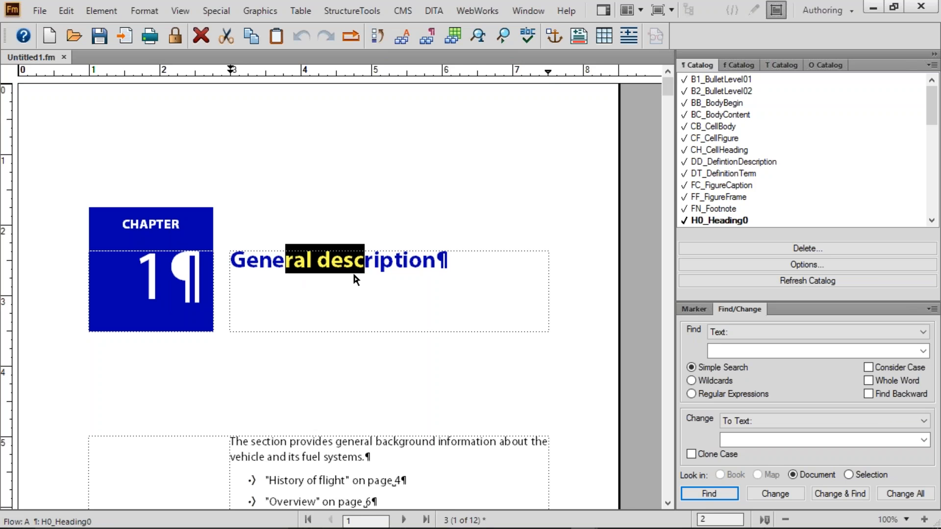
{"action": "left_click_drag", "start_coordinate": [280, 441], "coordinate": [318, 447]}
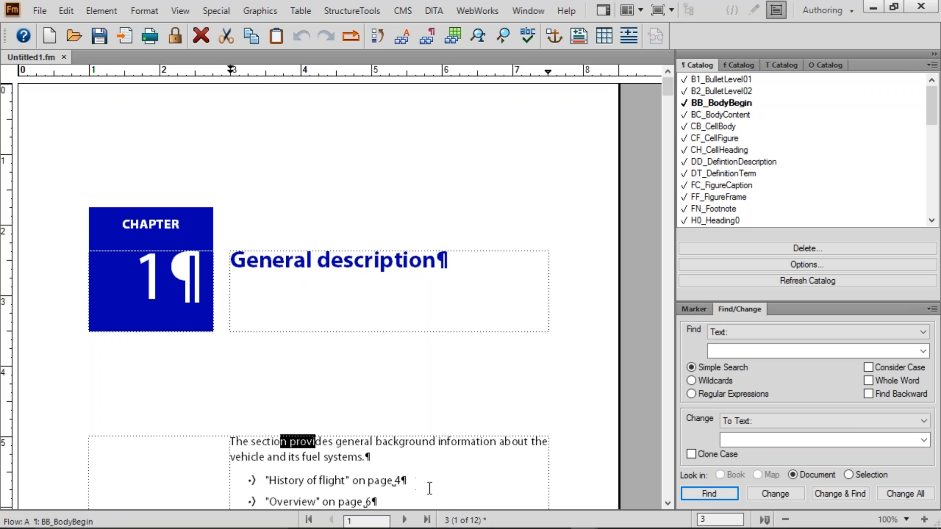
{"action": "left_click", "coordinate": [459, 485]}
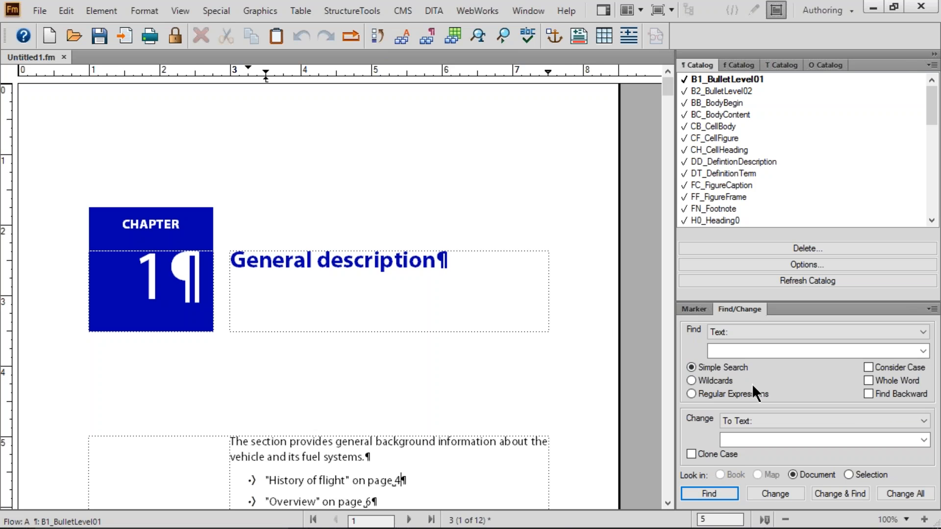
{"action": "left_click", "coordinate": [666, 461]}
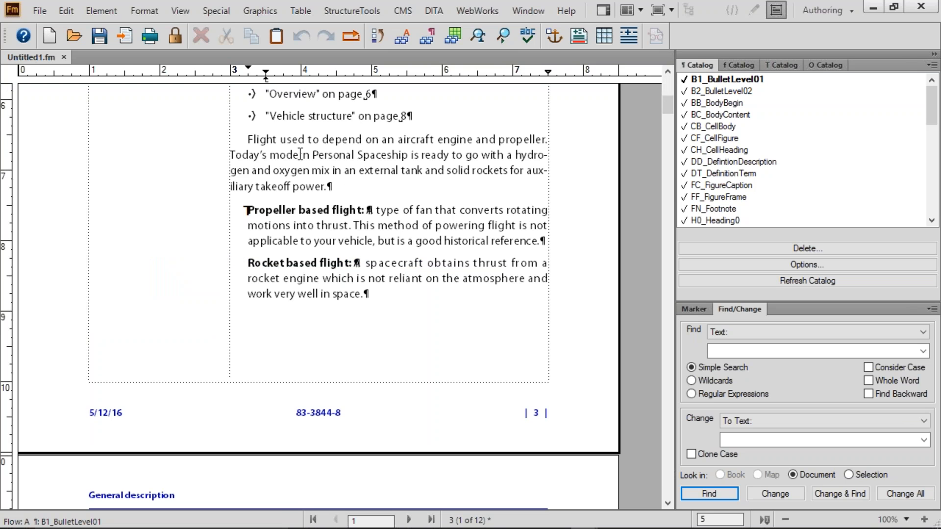
{"action": "left_click_drag", "start_coordinate": [298, 155], "coordinate": [329, 171]}
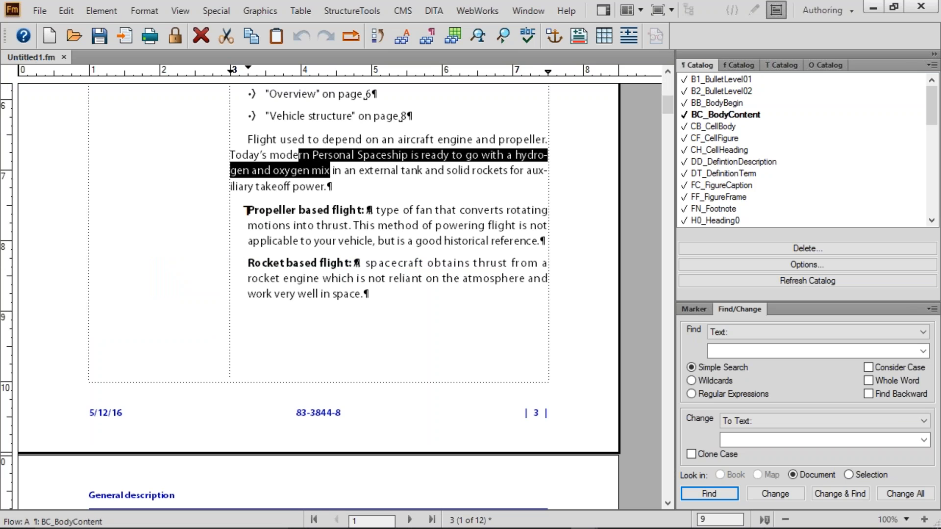
{"action": "left_click_drag", "start_coordinate": [279, 210], "coordinate": [320, 212]}
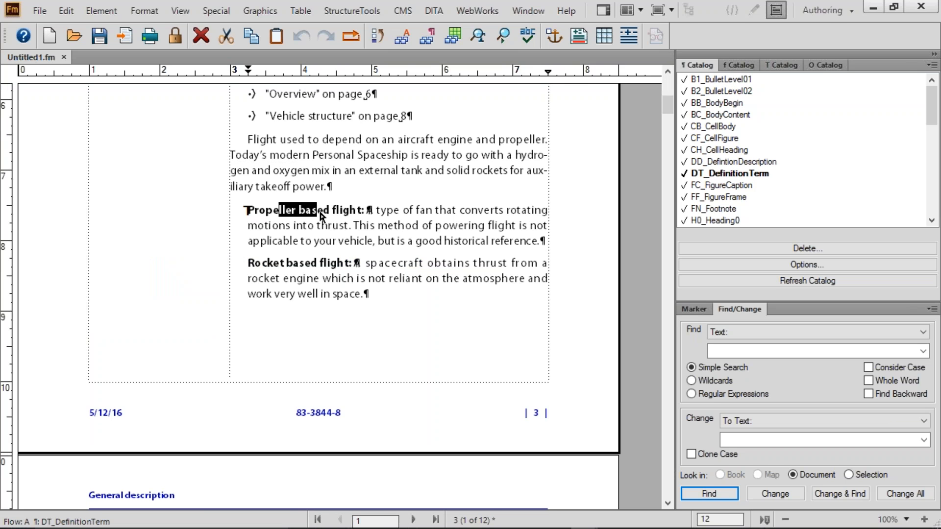
{"action": "left_click_drag", "start_coordinate": [416, 210], "coordinate": [420, 226]}
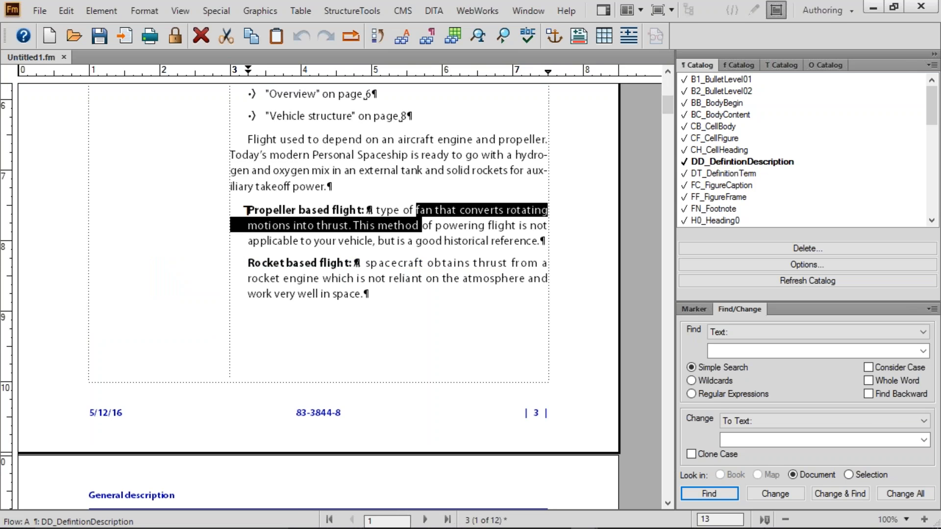
{"action": "left_click", "coordinate": [422, 225]}
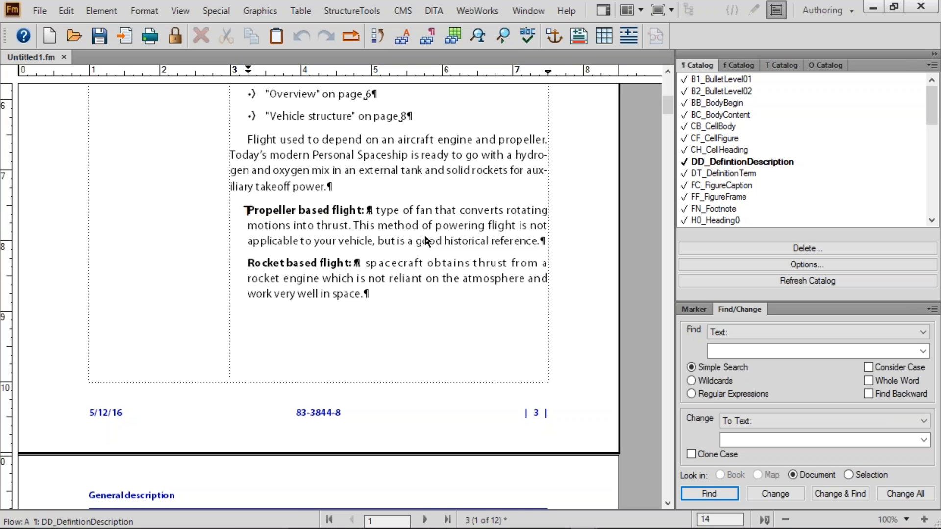
- Turn the document's text symbols off and back on to compare both displays
{"action": "left_click", "coordinate": [181, 12]}
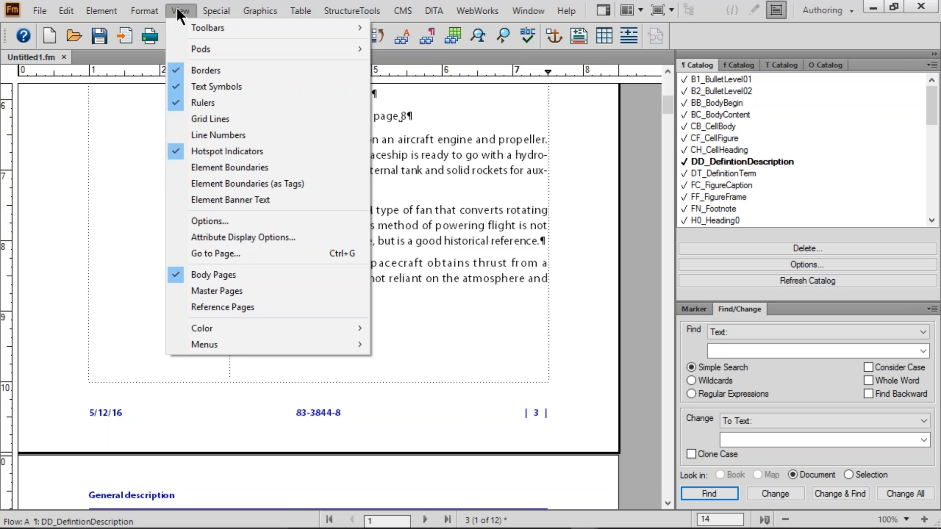
{"action": "left_click", "coordinate": [224, 82]}
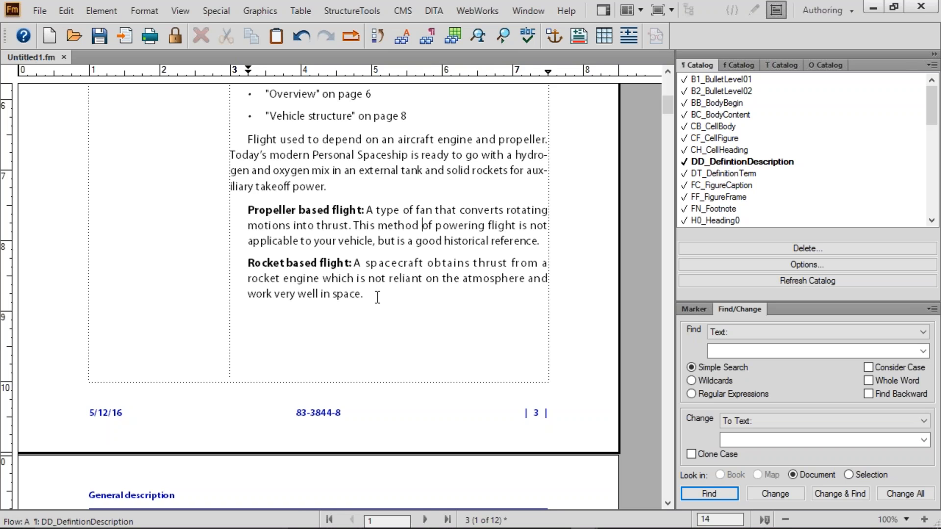
{"action": "left_click", "coordinate": [178, 11]}
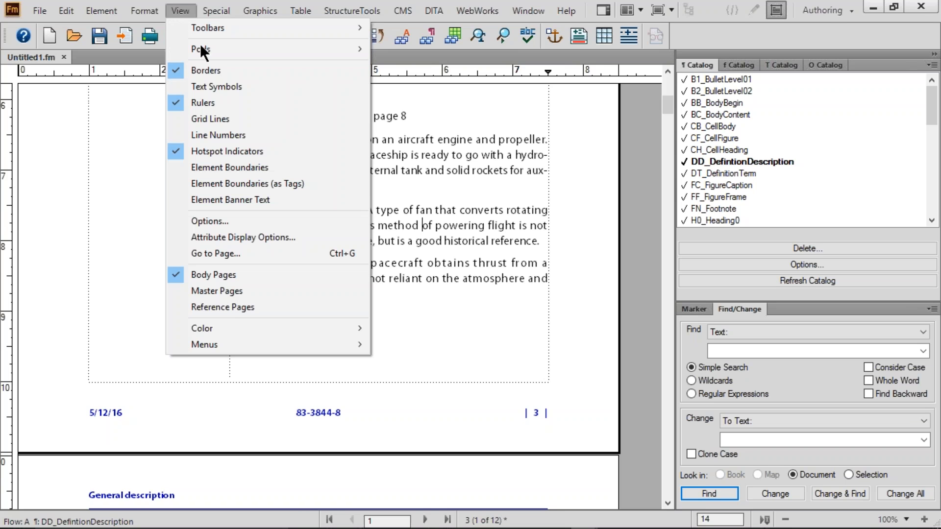
{"action": "left_click", "coordinate": [240, 87]}
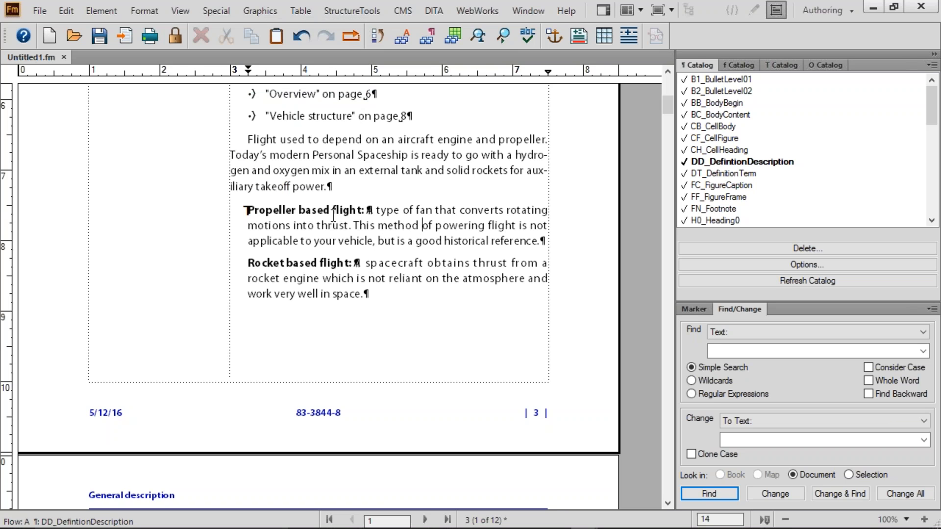
- Check the Propeller based flight description's format and examine the chapter's pages through the seat temperature procedures
{"action": "left_click_drag", "start_coordinate": [388, 212], "coordinate": [385, 241]}
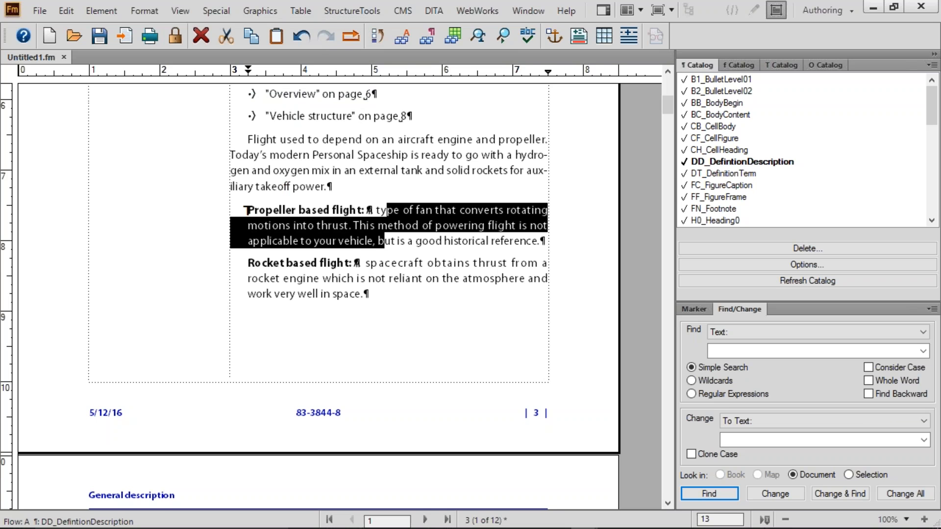
{"action": "left_click", "coordinate": [385, 241]}
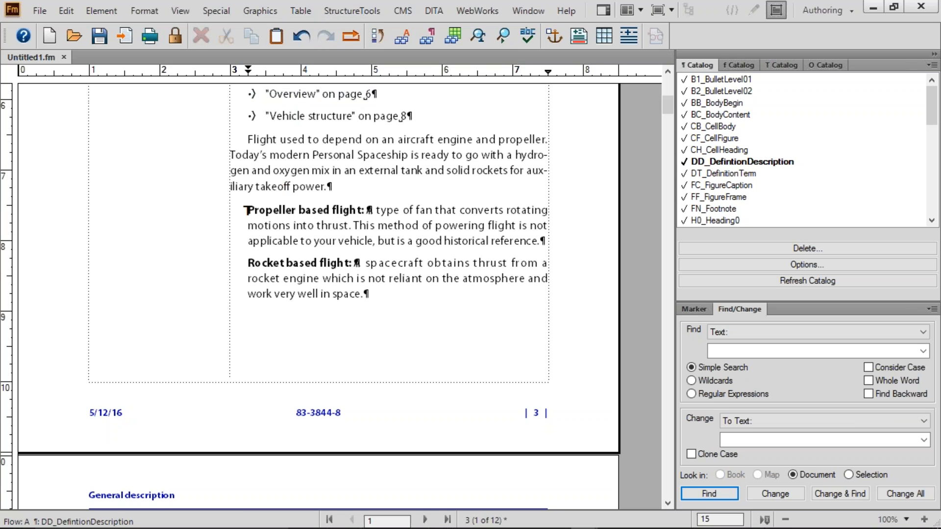
{"action": "scroll", "coordinate": [666, 373], "scroll_direction": "down", "scroll_amount": 8}
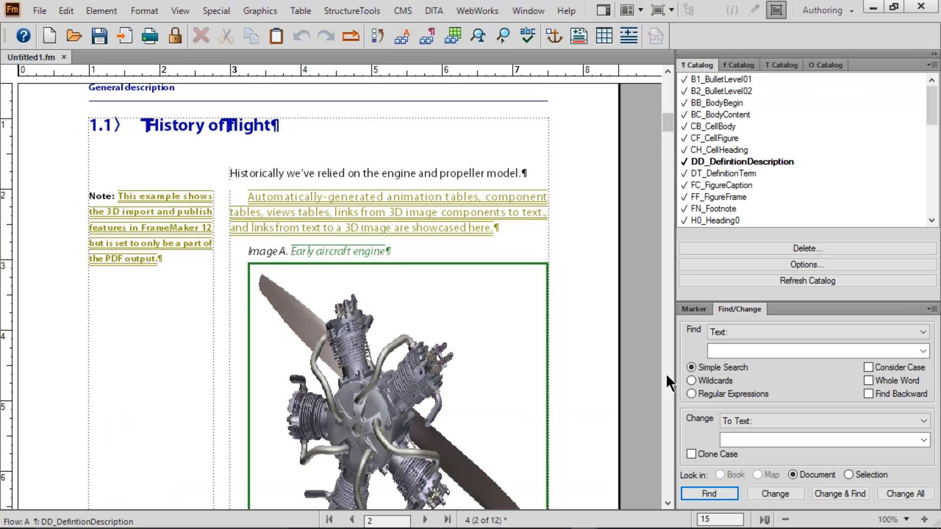
{"action": "left_click", "coordinate": [666, 373]}
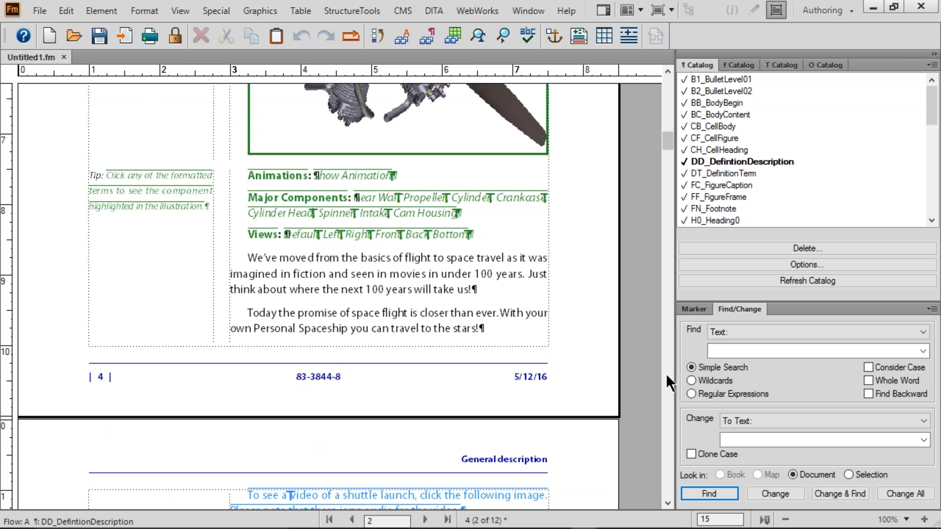
{"action": "left_click", "coordinate": [666, 373]}
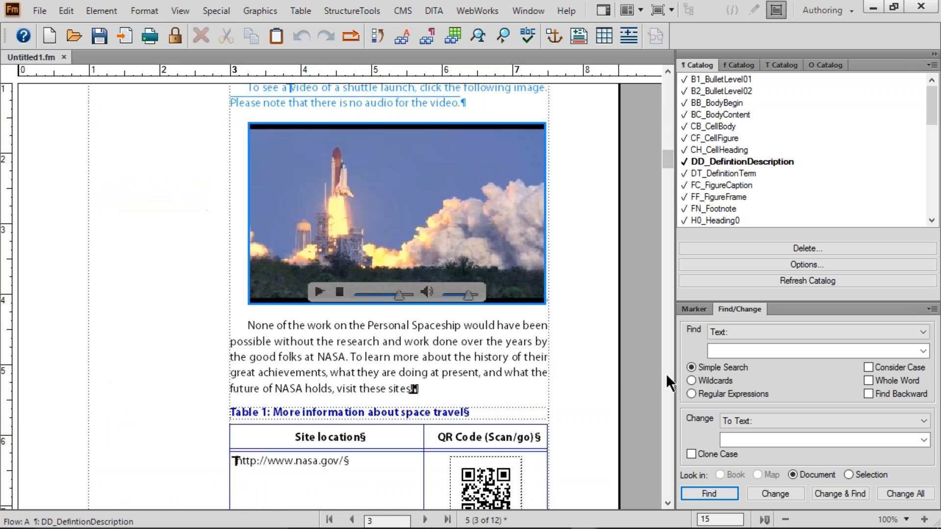
{"action": "left_click", "coordinate": [666, 373]}
{"action": "left_click", "coordinate": [666, 374]}
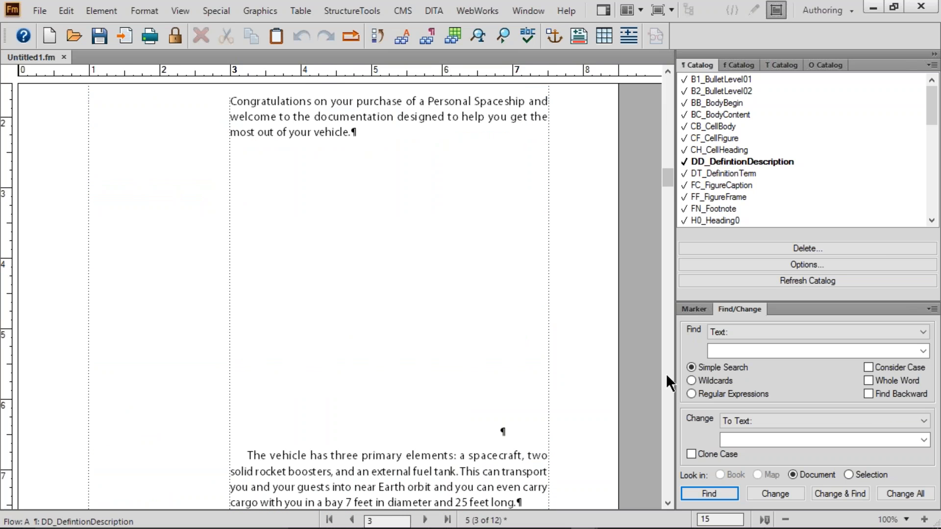
{"action": "left_click", "coordinate": [666, 445]}
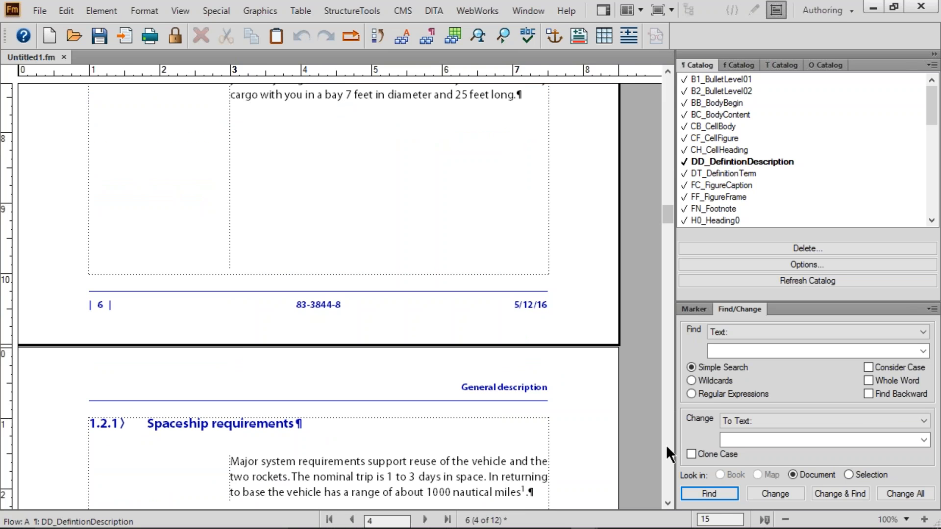
{"action": "left_click", "coordinate": [666, 445]}
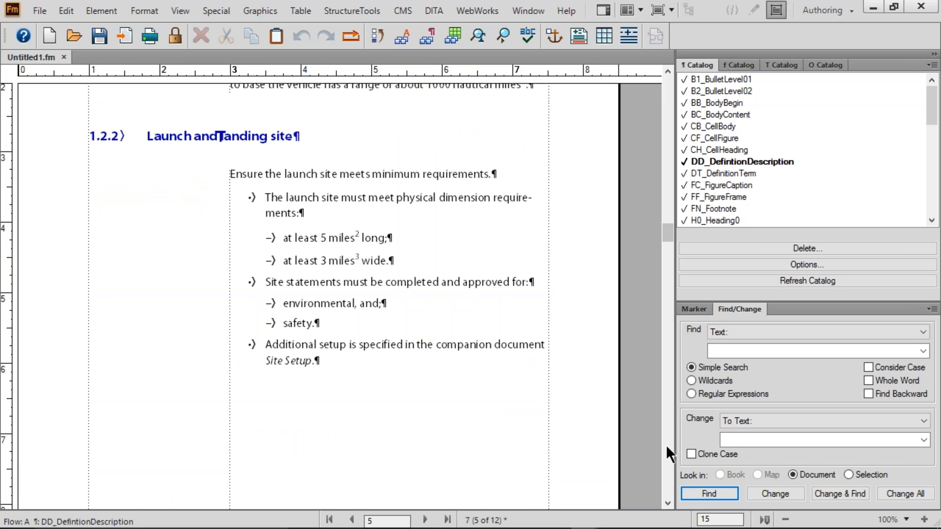
{"action": "left_click", "coordinate": [666, 445]}
{"action": "left_click", "coordinate": [666, 445]}
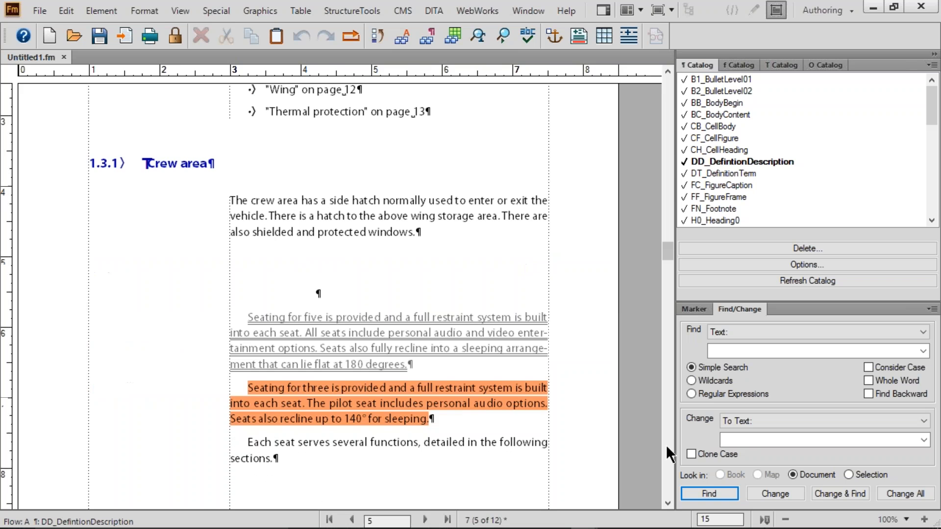
{"action": "left_click", "coordinate": [666, 445]}
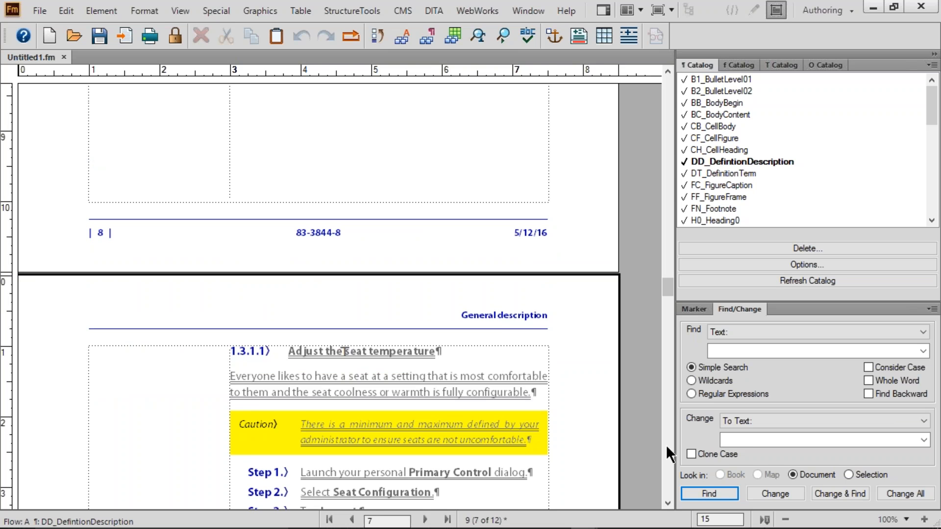
{"action": "left_click", "coordinate": [666, 445]}
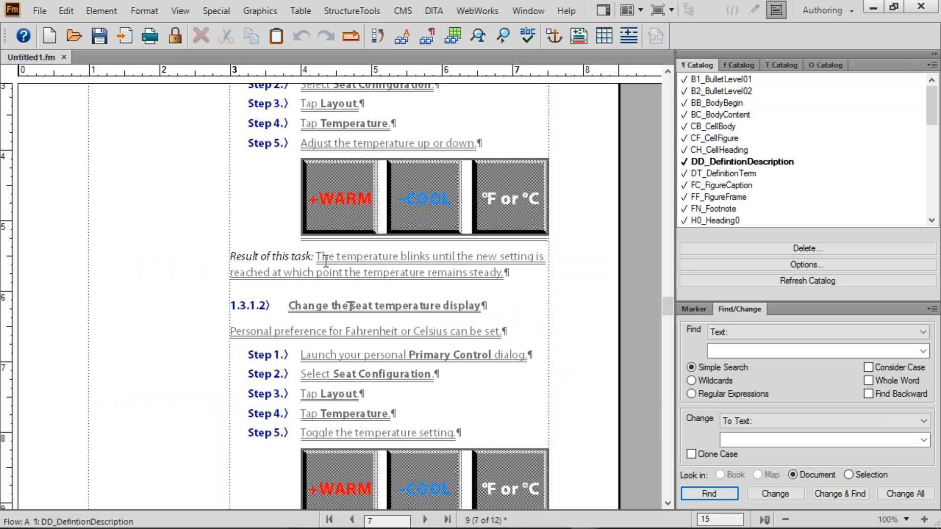
- Check the paragraph formats of the temperature task's result text and the introduction under Recline the Seats
{"action": "left_click_drag", "start_coordinate": [326, 261], "coordinate": [374, 273]}
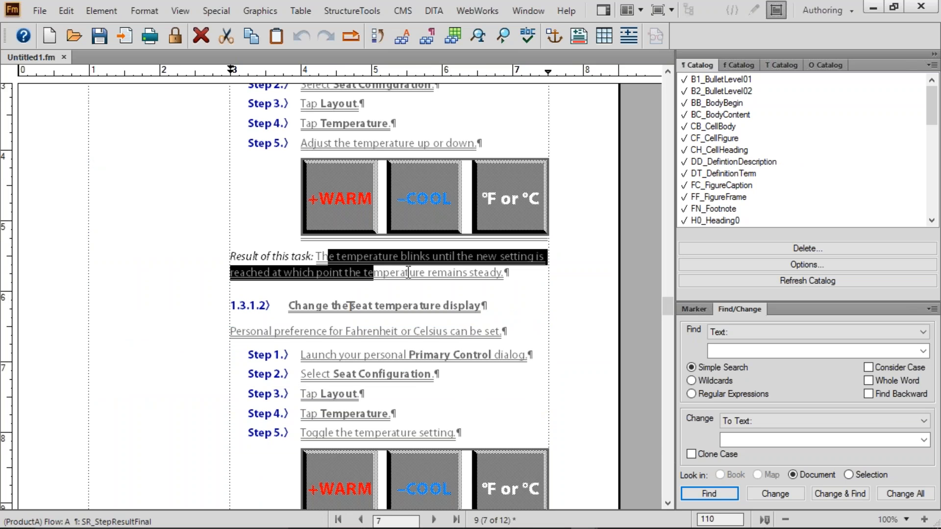
{"action": "scroll", "coordinate": [350, 306], "scroll_direction": "down", "scroll_amount": 5}
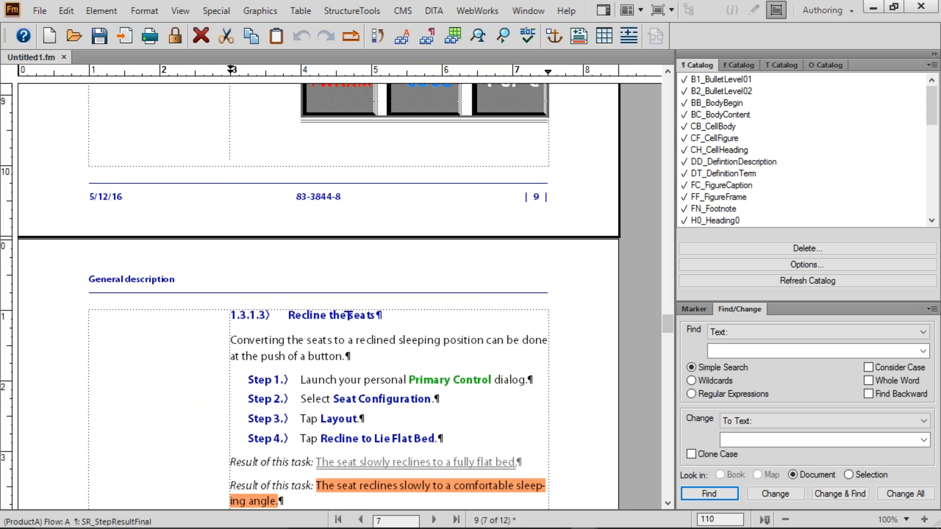
{"action": "left_click", "coordinate": [254, 343]}
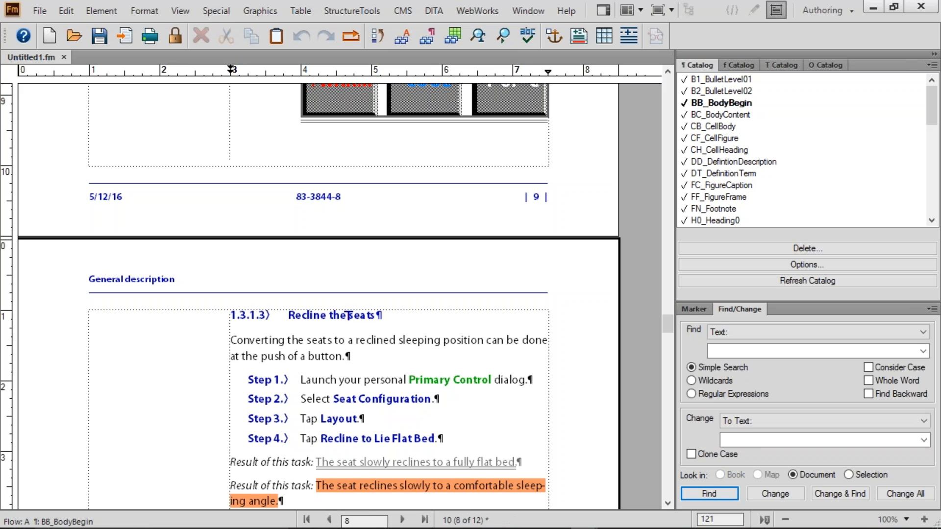
{"action": "left_click_drag", "start_coordinate": [230, 341], "coordinate": [361, 356]}
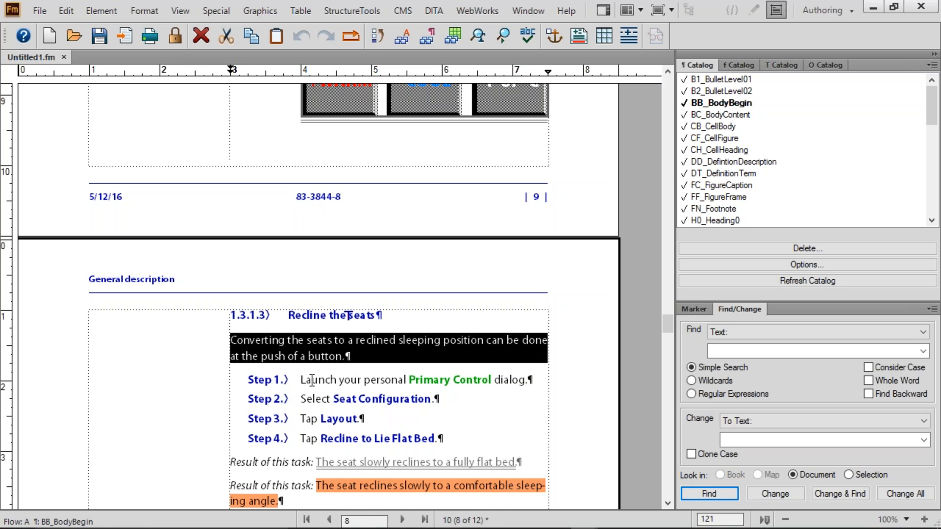
- Check the character formats of Primary Control in Step 1 and Seat Configuration in Step 2 of Recline the Seats
{"action": "left_click_drag", "start_coordinate": [312, 380], "coordinate": [476, 380]}
{"action": "left_click", "coordinate": [433, 380]}
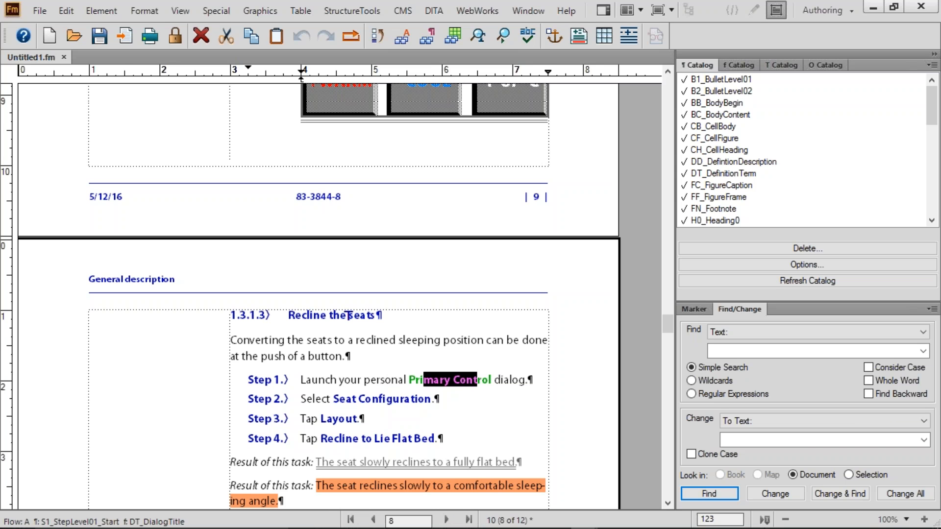
{"action": "left_click", "coordinate": [477, 379]}
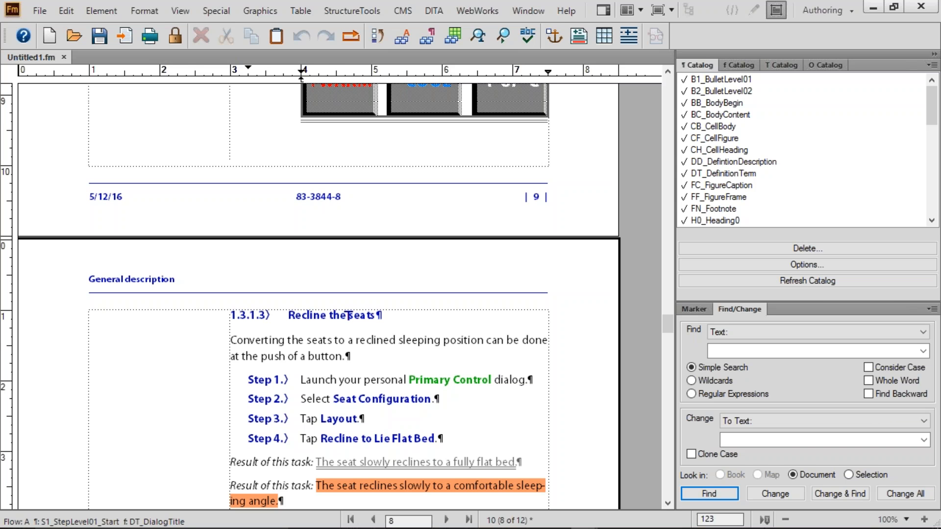
{"action": "left_click_drag", "start_coordinate": [346, 400], "coordinate": [406, 401]}
{"action": "left_click", "coordinate": [405, 400]}
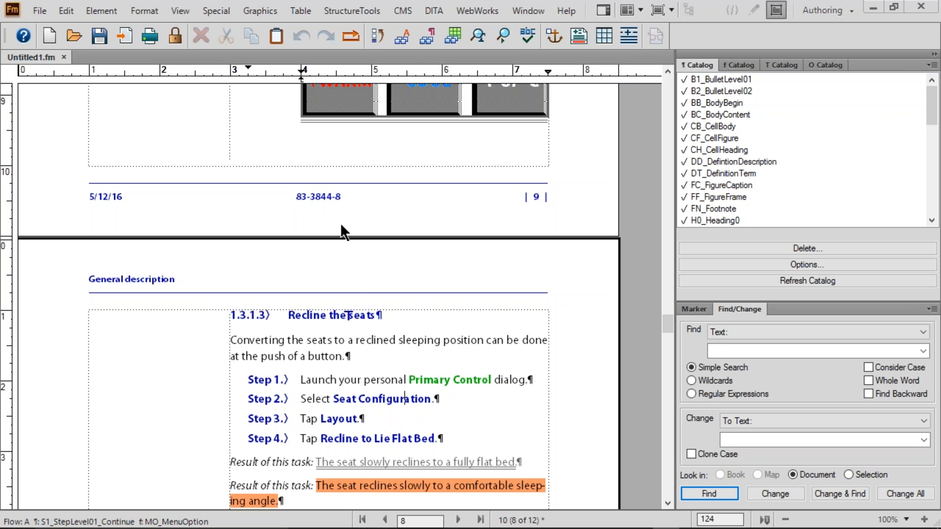
- Open the Paragraph Designer for the Step 2 paragraph and review its pagination properties, including the start position options
{"action": "left_click", "coordinate": [152, 12]}
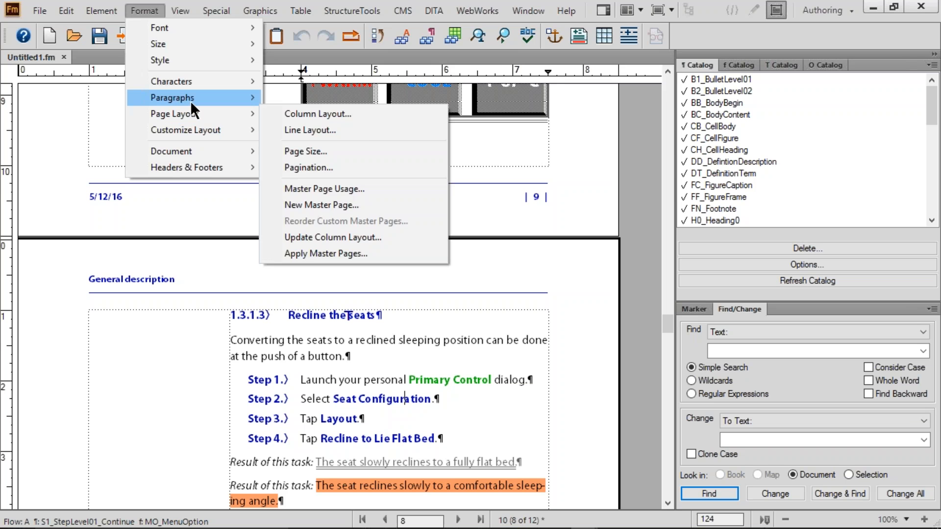
{"action": "mouse_move", "coordinate": [191, 103]}
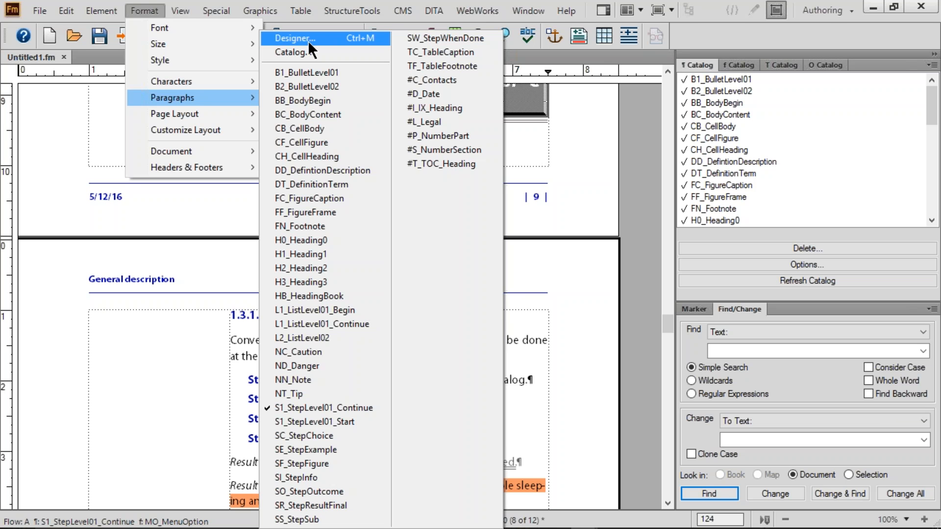
{"action": "left_click", "coordinate": [308, 40]}
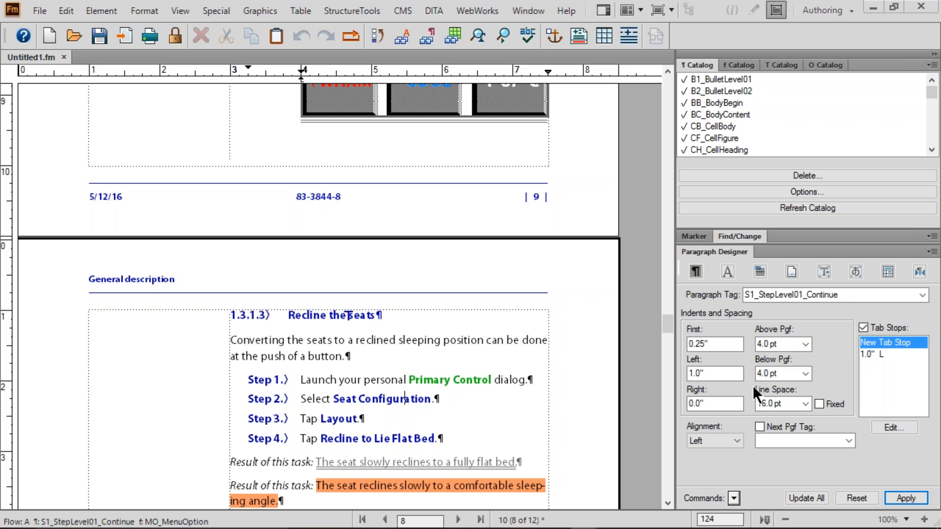
{"action": "left_click", "coordinate": [724, 270]}
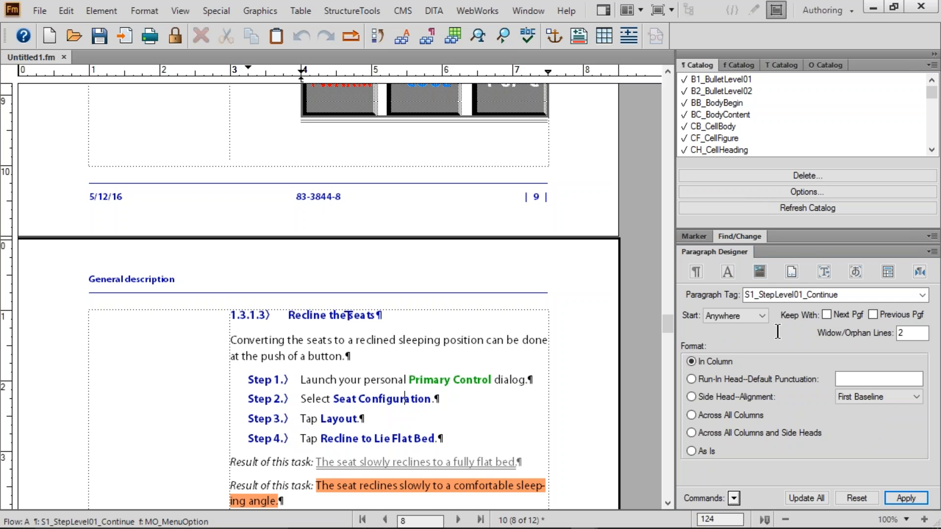
{"action": "left_click", "coordinate": [762, 316]}
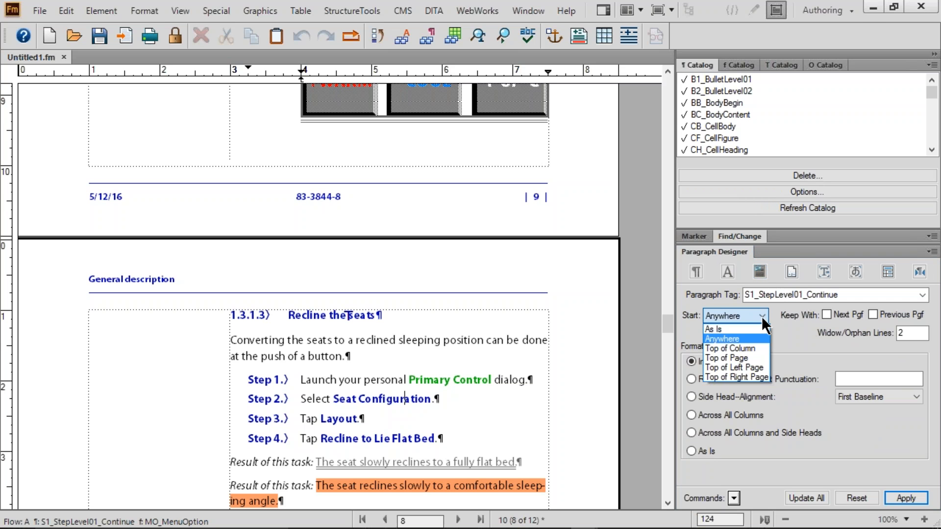
{"action": "left_click", "coordinate": [788, 335]}
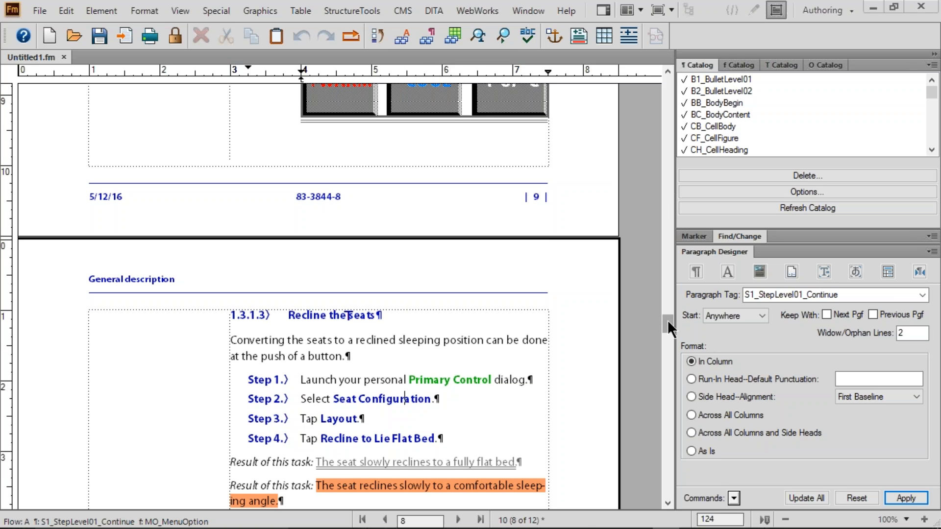
- Check the format of the History of flight, Overview and Vehicle structure bullets on the chapter's first page
{"action": "left_click_drag", "start_coordinate": [668, 319], "coordinate": [669, 93]}
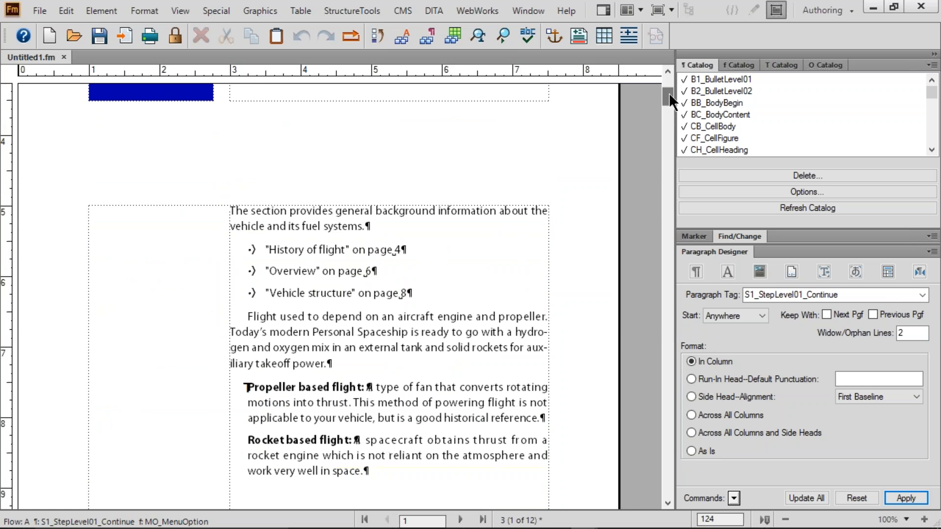
{"action": "left_click", "coordinate": [392, 271]}
{"action": "left_click_drag", "start_coordinate": [430, 252], "coordinate": [416, 293]}
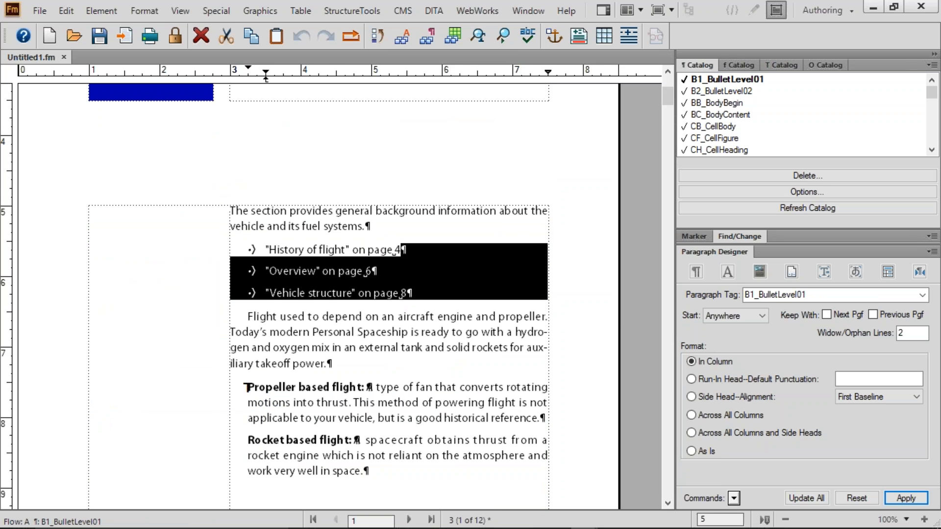
{"action": "left_click", "coordinate": [297, 273]}
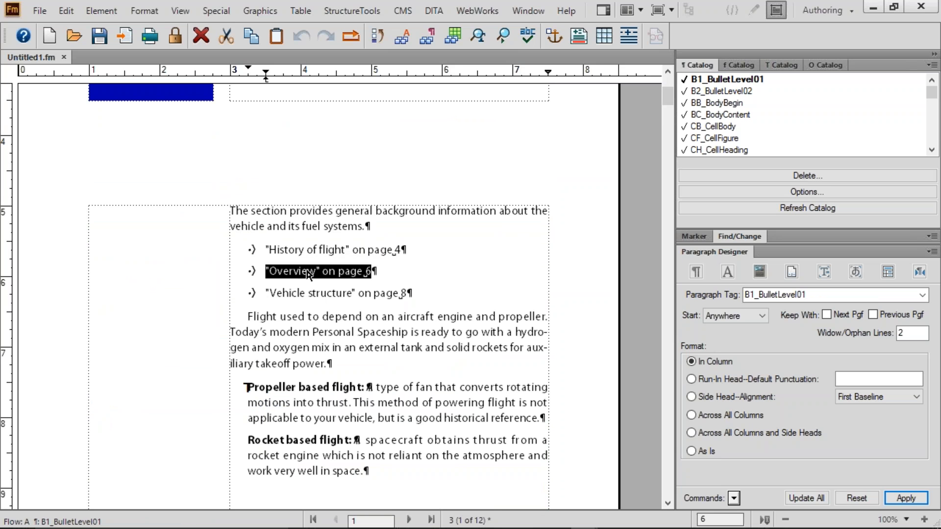
{"action": "left_click", "coordinate": [328, 251]}
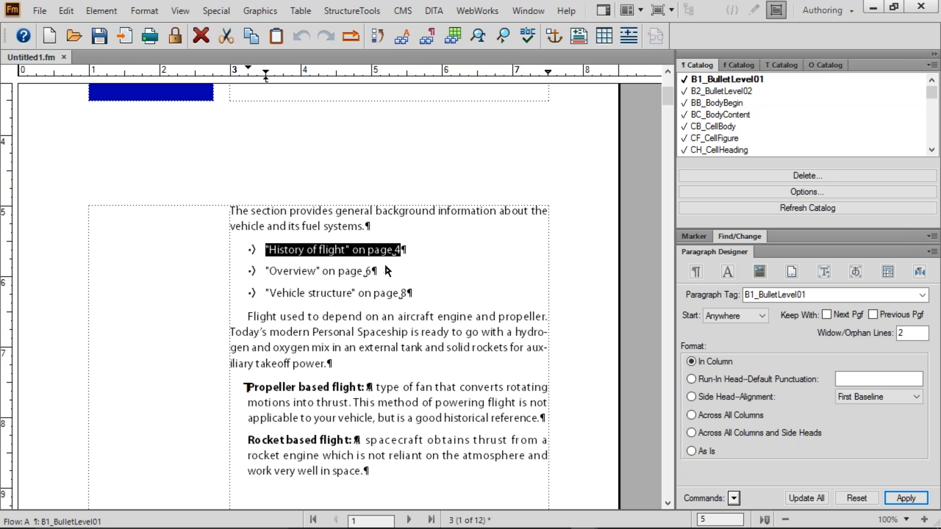
{"action": "left_click", "coordinate": [373, 271]}
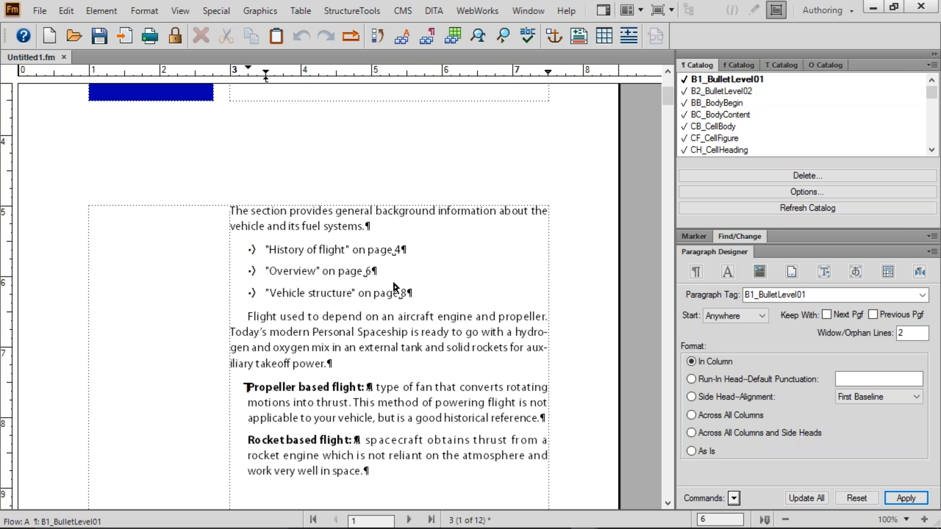
{"action": "triple_click", "coordinate": [338, 274]}
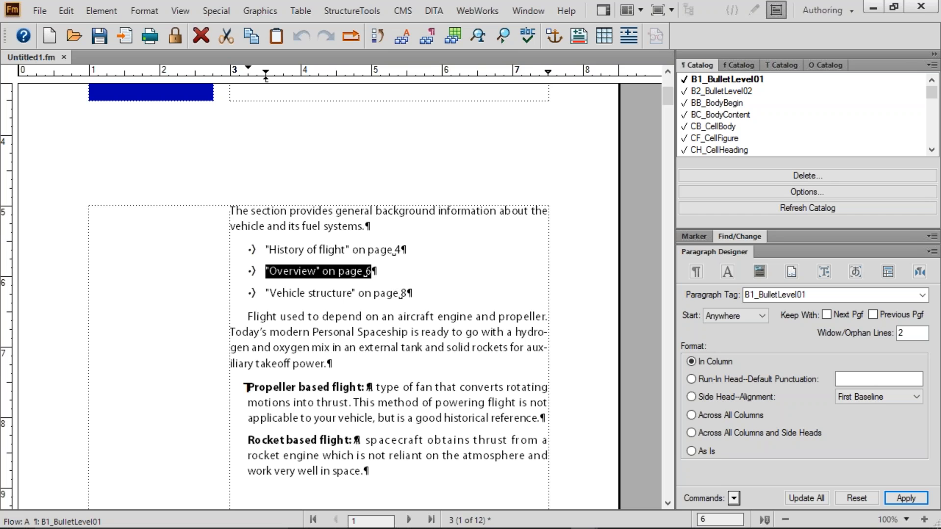
- Show the Overview bullet's indents and spacing, and append "add a bunch of text to force content to the next line." to it
{"action": "left_click", "coordinate": [412, 272]}
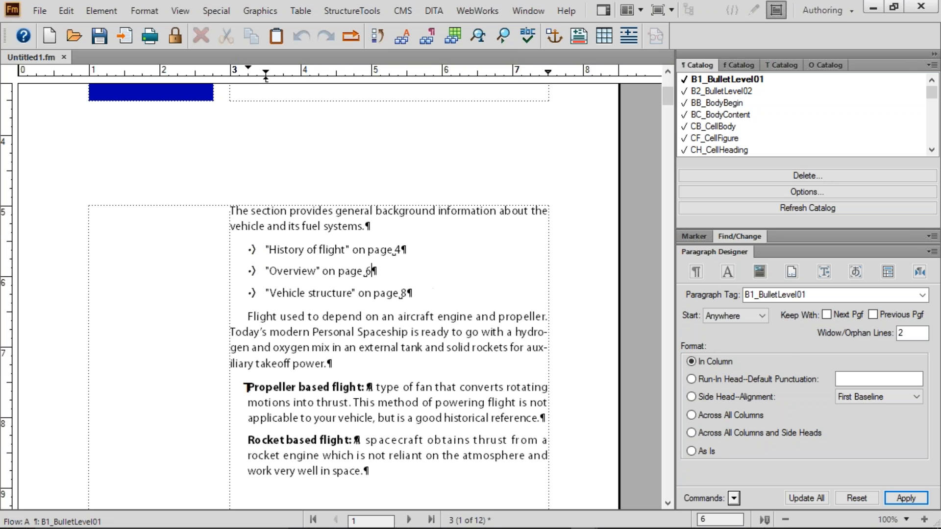
{"action": "left_click", "coordinate": [695, 273]}
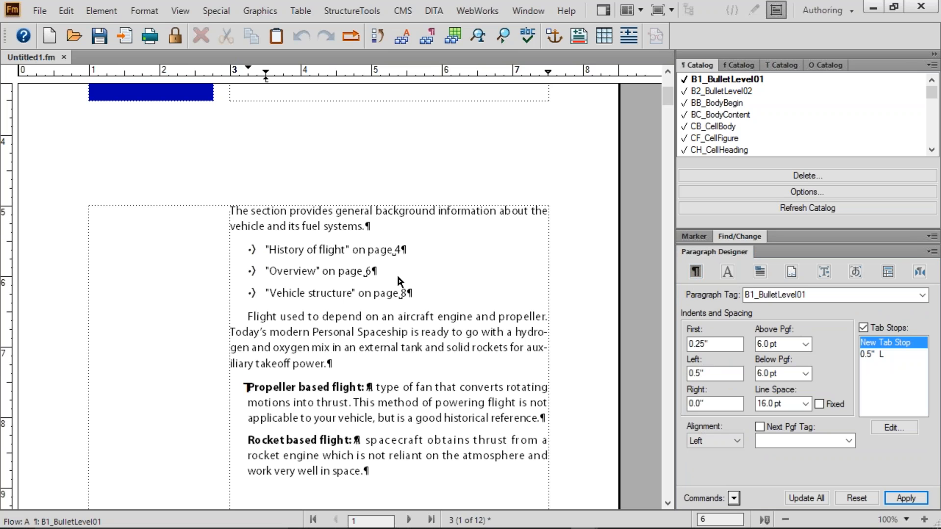
{"action": "type", "text": "add a bunch of text to "}
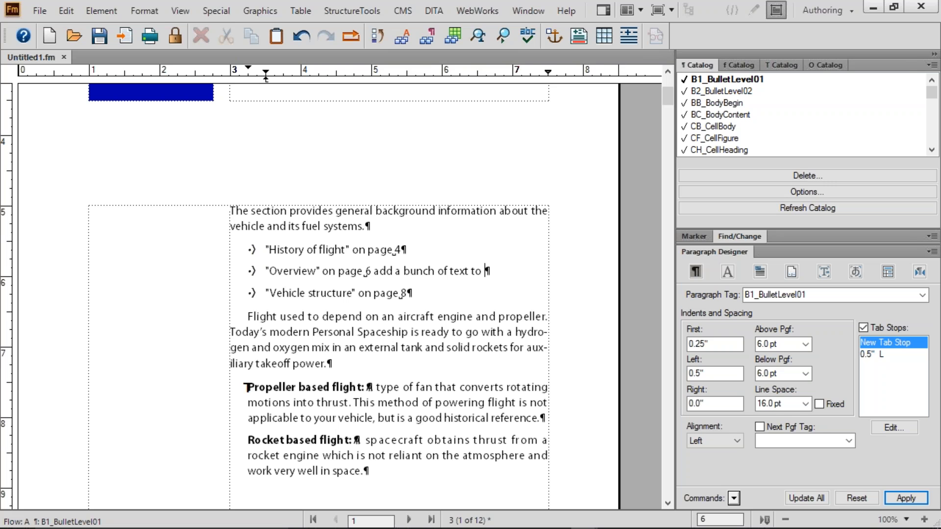
{"action": "type", "text": "force content to the next fl"}
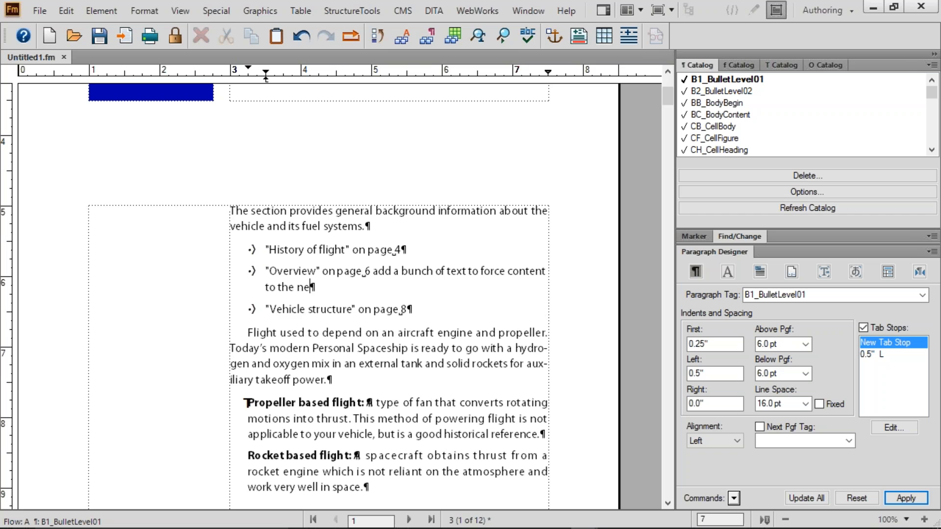
{"action": "key", "text": "BackSpace"}
{"action": "key", "text": "BackSpace"}
{"action": "type", "text": "line."}
- Hide the document's text symbols and examine how the bullets line up with the ruler's indent markers
{"action": "left_click", "coordinate": [173, 9]}
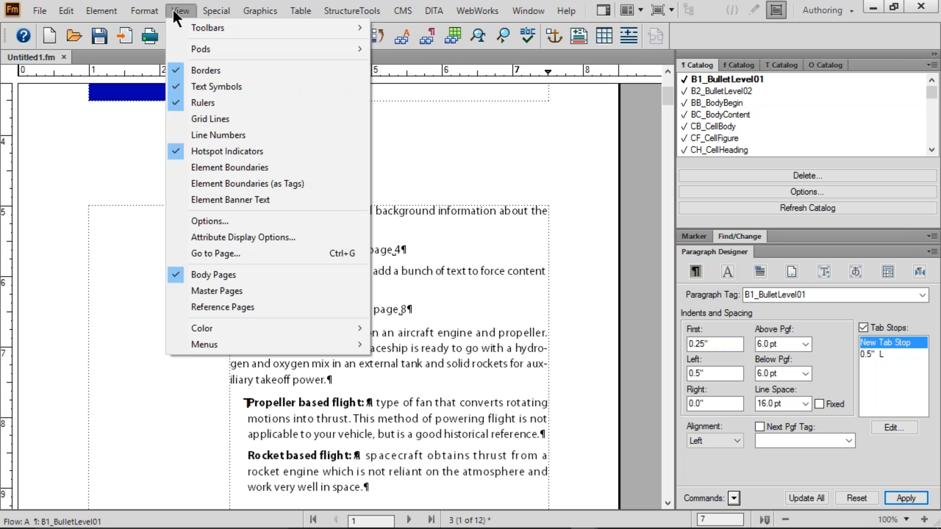
{"action": "left_click", "coordinate": [215, 86]}
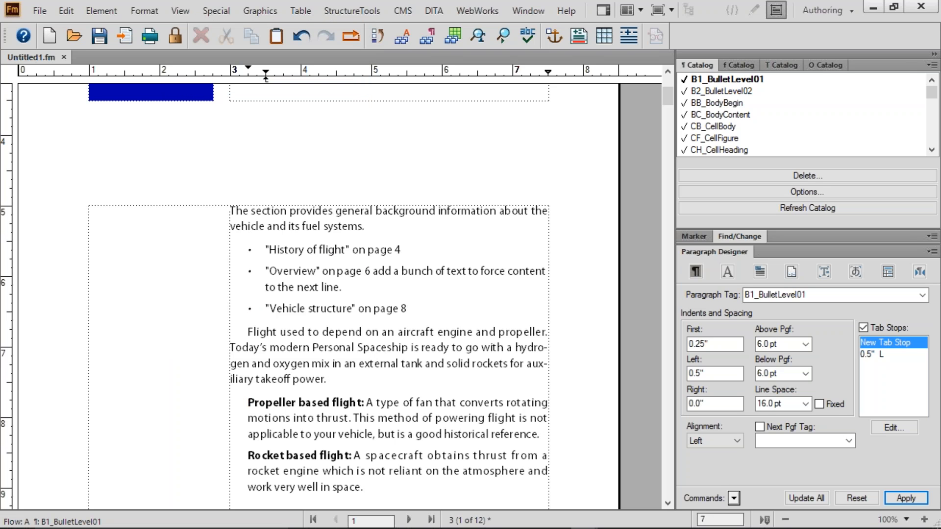
{"action": "left_click_drag", "start_coordinate": [262, 158], "coordinate": [264, 362]}
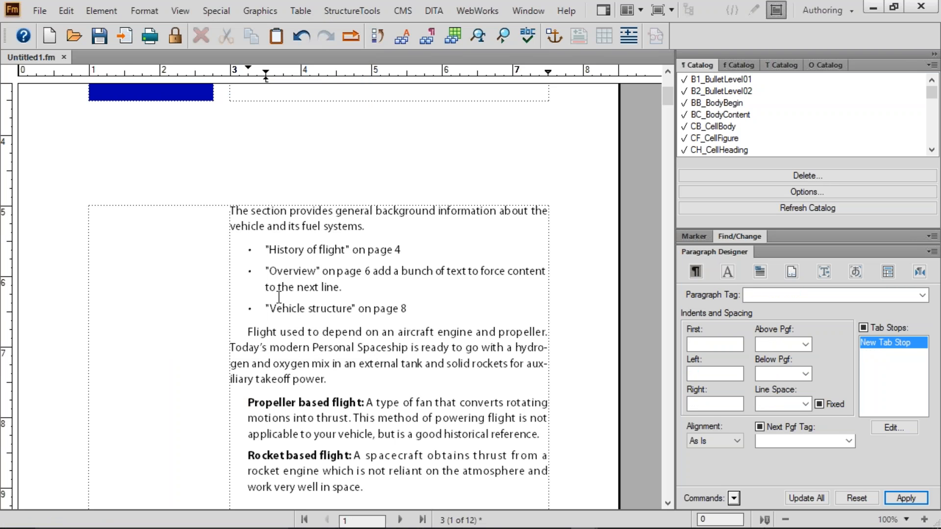
- Apply a first-line indent of 0 to the Overview bullet, and update all B1_BulletLevel01 paragraphs to match
{"action": "left_click", "coordinate": [279, 295]}
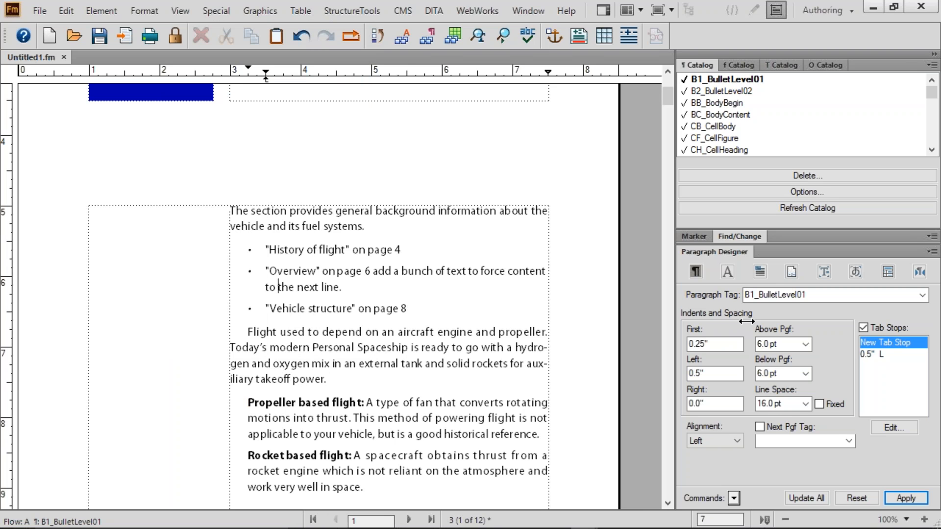
{"action": "double_click", "coordinate": [721, 349]}
{"action": "type", "text": "0"}
{"action": "left_click", "coordinate": [902, 493]}
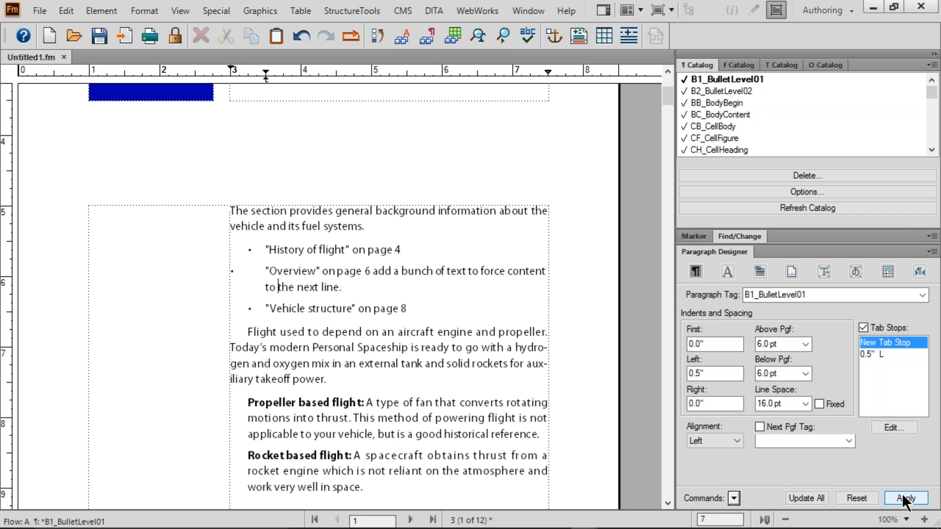
{"action": "left_click", "coordinate": [812, 496]}
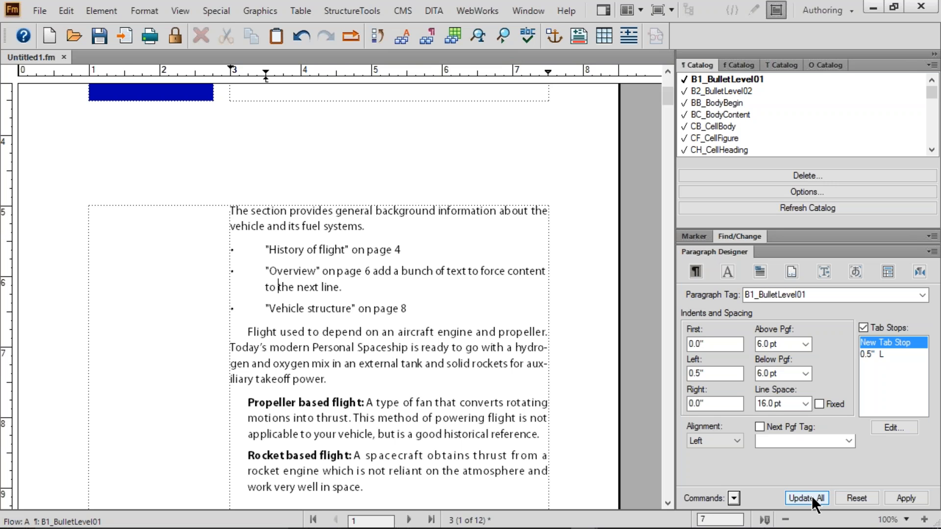
- Set the B1_BulletLevel01 first-line indent to 0.5" and left indent to 0.75", and update all paragraphs using it
{"action": "left_click", "coordinate": [717, 345]}
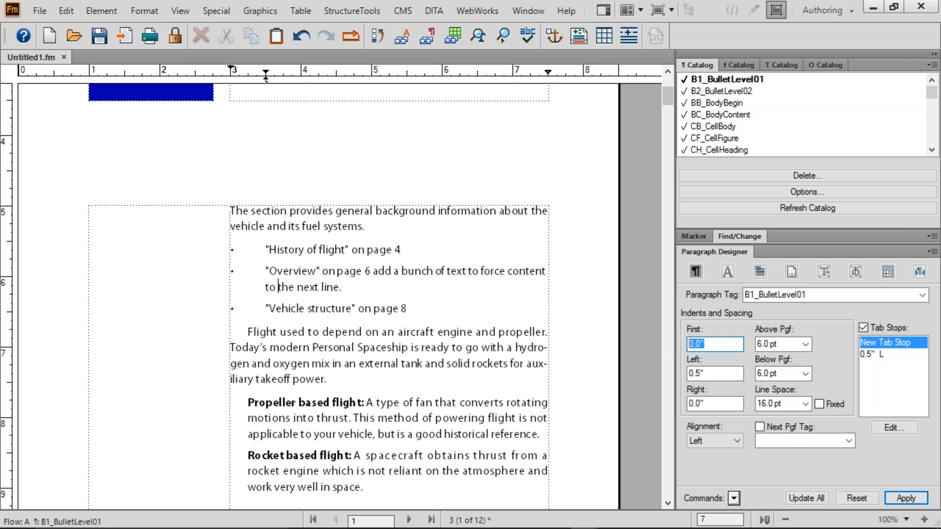
{"action": "type", "text": ".5"}
{"action": "key", "text": "Tab"}
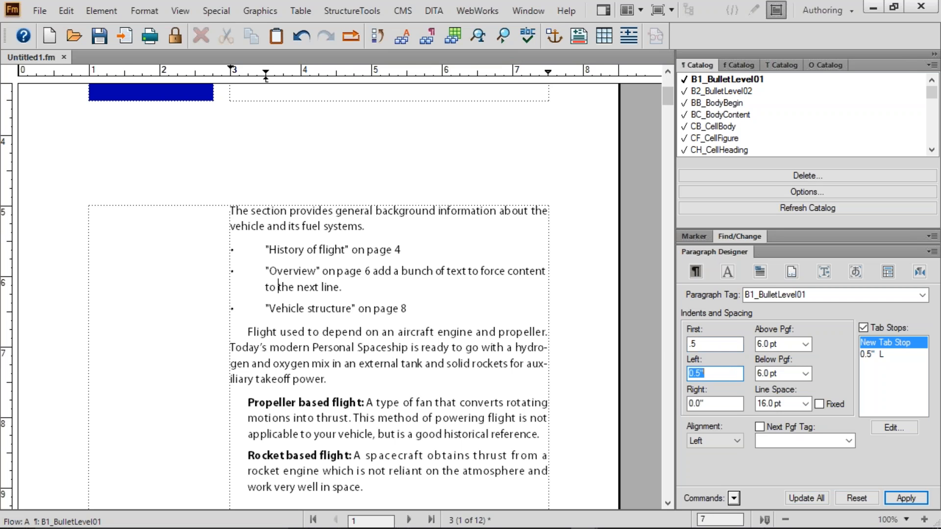
{"action": "type", "text": ".75"}
{"action": "left_click", "coordinate": [803, 494]}
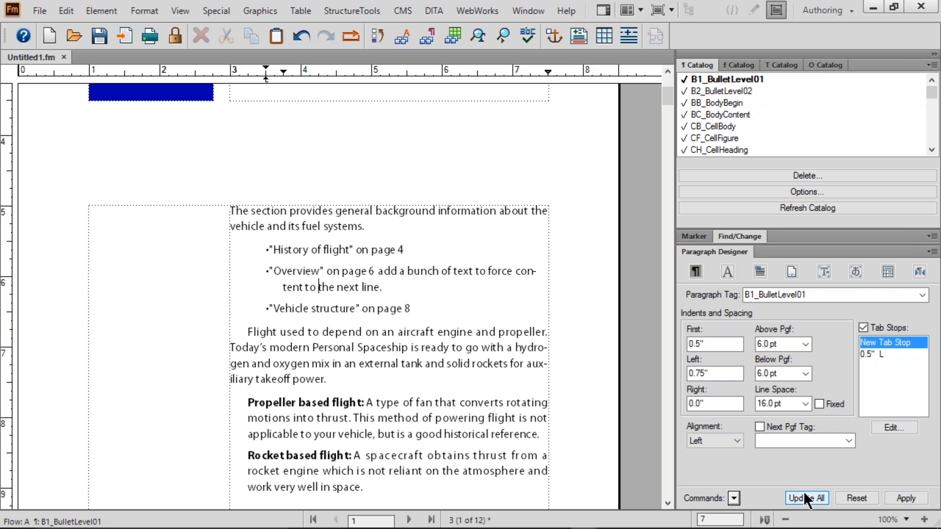
- Move the B1_BulletLevel01 tab stop to 0.75" and update all paragraphs using that format
{"action": "left_click", "coordinate": [874, 355]}
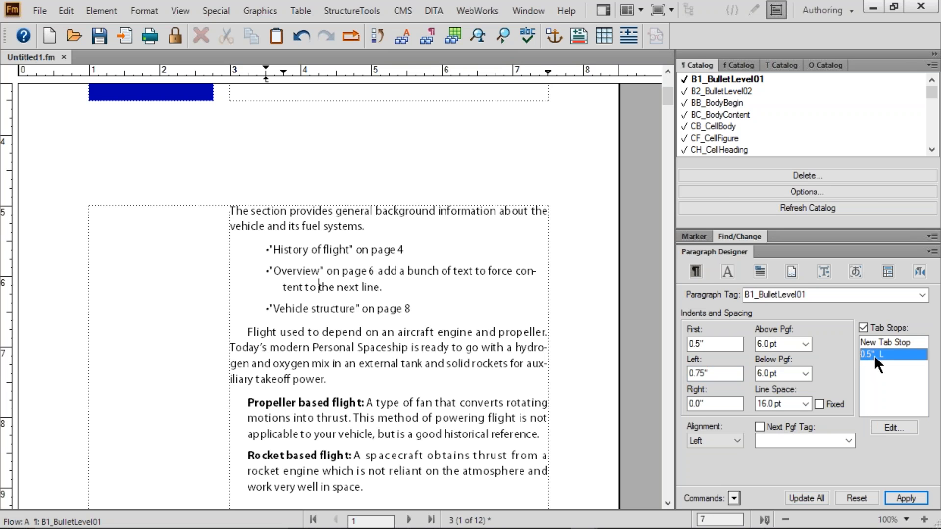
{"action": "double_click", "coordinate": [875, 354]}
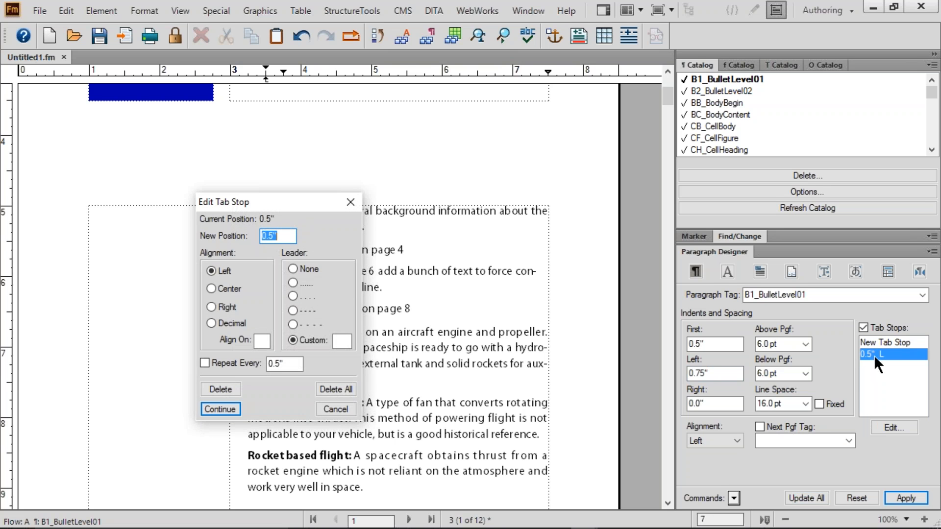
{"action": "type", "text": ".75"}
{"action": "key", "text": "Return"}
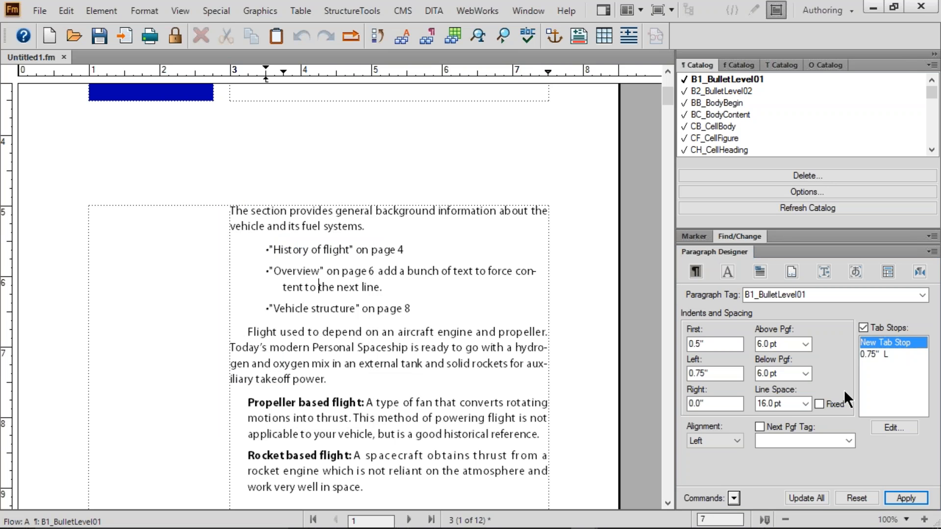
{"action": "left_click", "coordinate": [814, 493]}
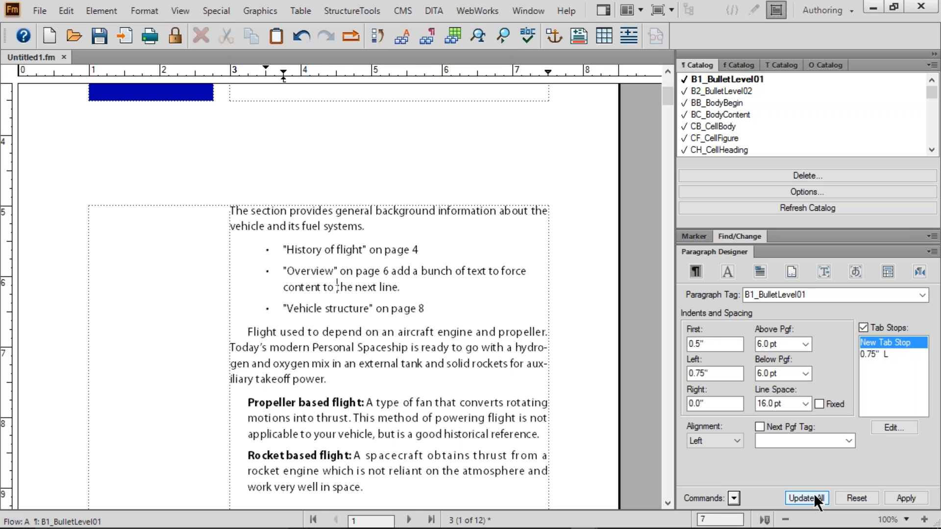
- Set the B1_BulletLevel01 spacing above and below the paragraph to None (0.0 pt), and update all its paragraphs
{"action": "left_click", "coordinate": [805, 344]}
{"action": "left_click", "coordinate": [788, 356]}
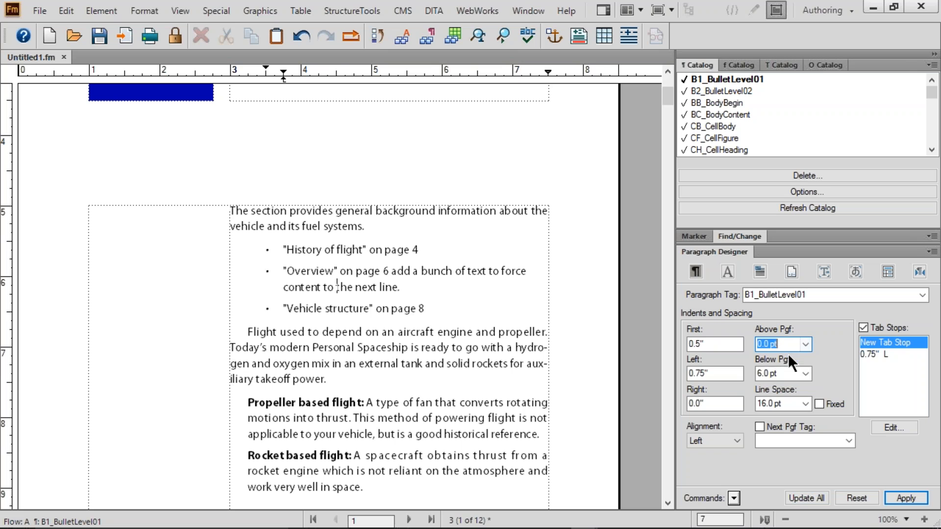
{"action": "left_click", "coordinate": [805, 374]}
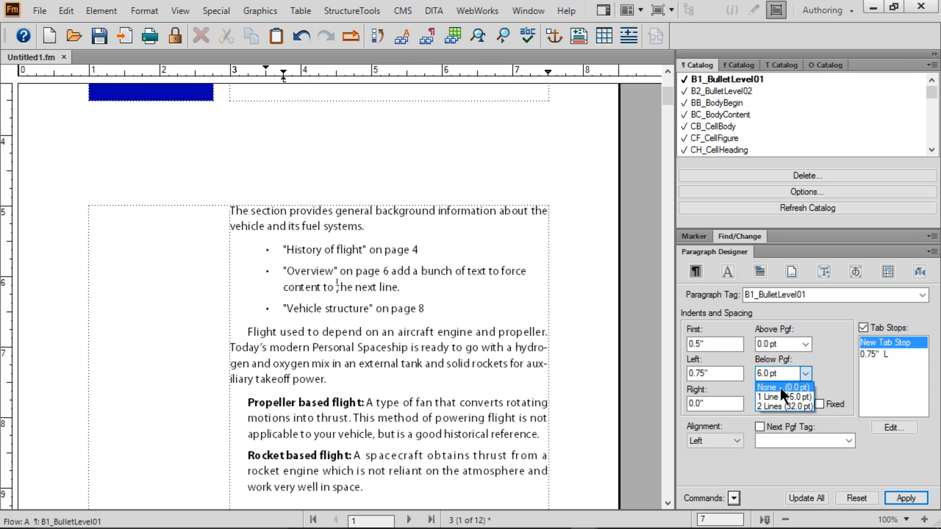
{"action": "left_click", "coordinate": [781, 387]}
{"action": "left_click", "coordinate": [805, 496]}
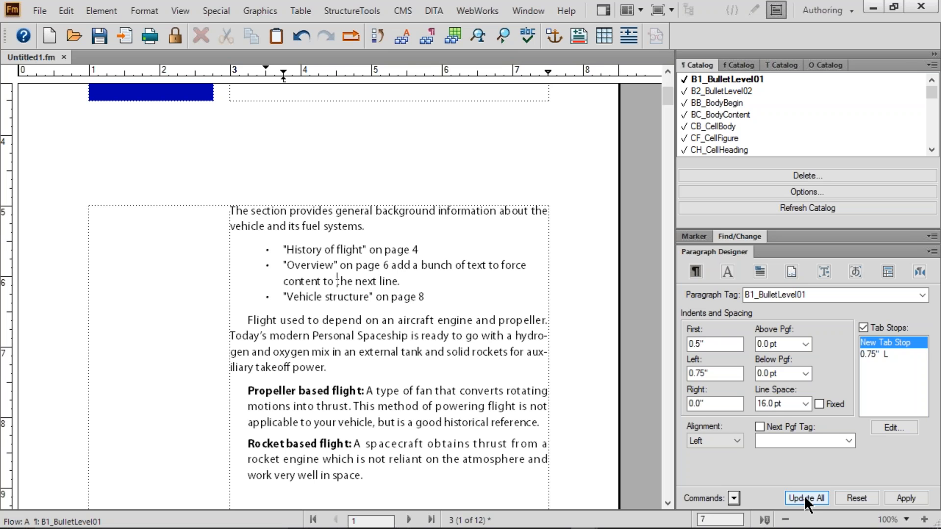
- Compare the spacing above and below of the intro paragraph, the bullets and the "Flight used to depend" paragraph
{"action": "left_click", "coordinate": [421, 250]}
{"action": "left_click_drag", "start_coordinate": [273, 226], "coordinate": [328, 228]}
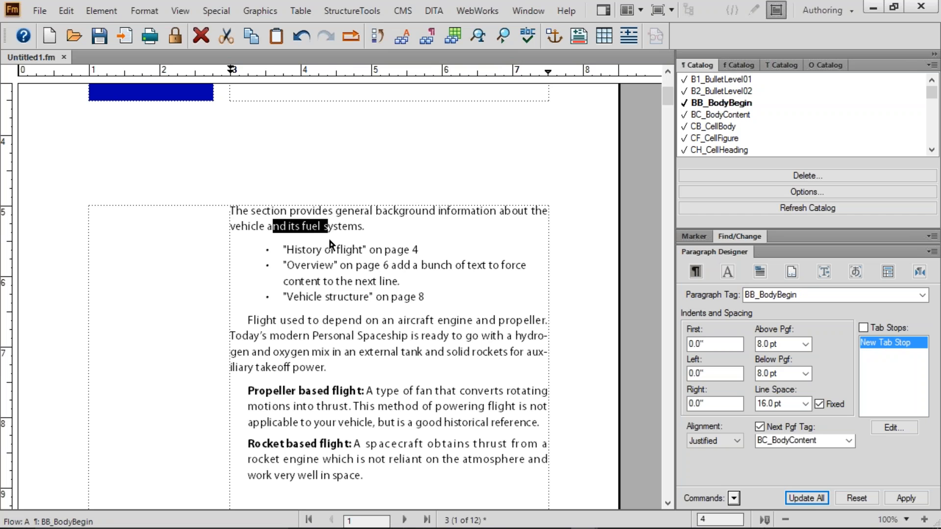
{"action": "left_click", "coordinate": [438, 297]}
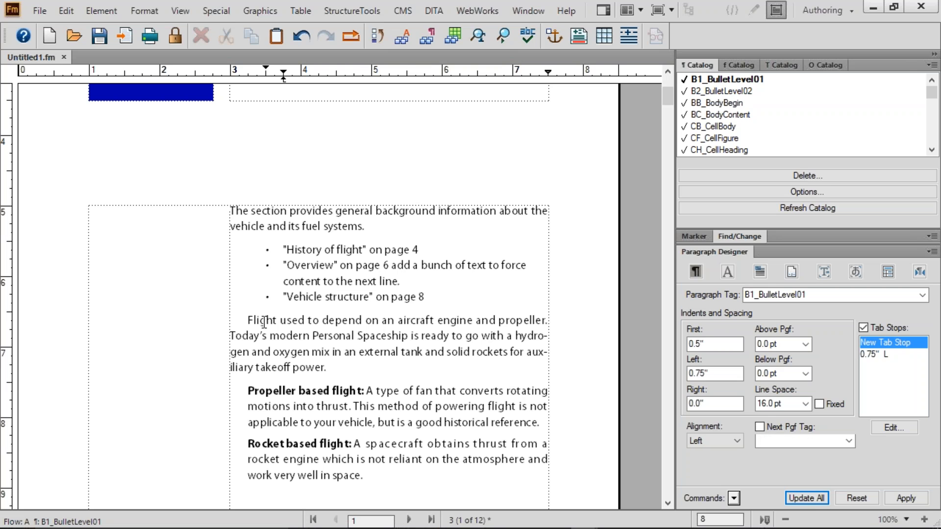
{"action": "left_click_drag", "start_coordinate": [265, 321], "coordinate": [311, 352]}
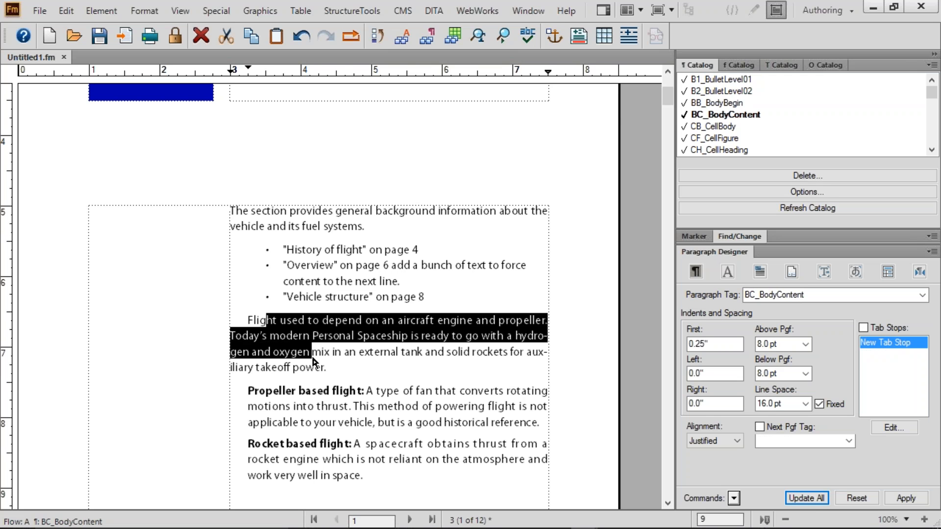
{"action": "key", "text": "ctrl+m"}
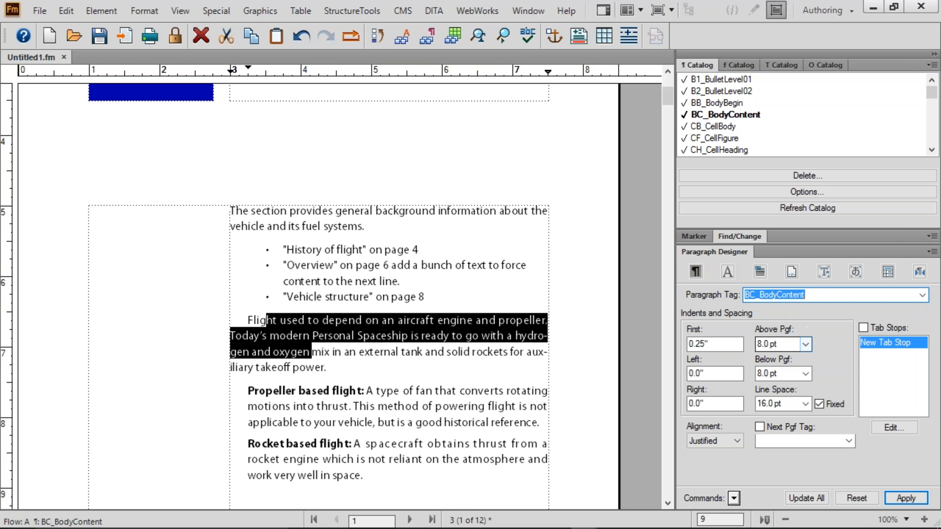
{"action": "left_click", "coordinate": [800, 338]}
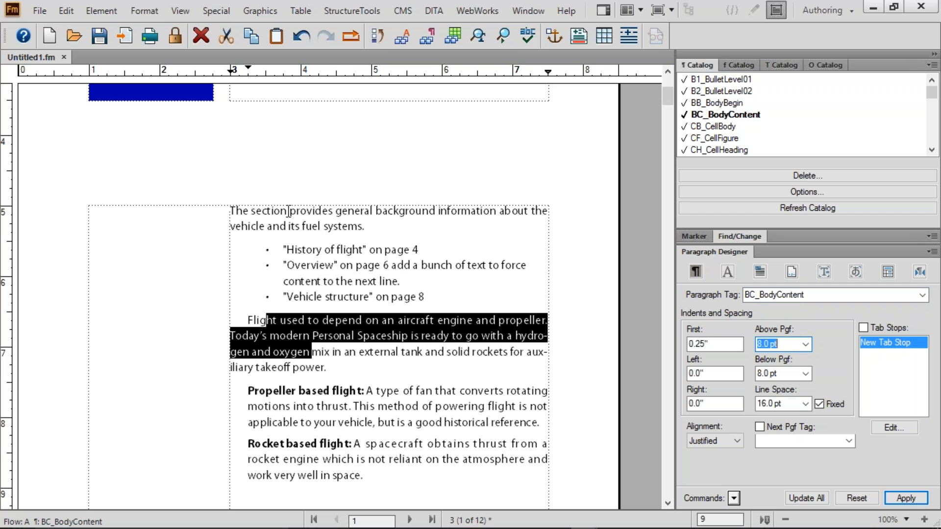
{"action": "left_click_drag", "start_coordinate": [288, 210], "coordinate": [295, 226]}
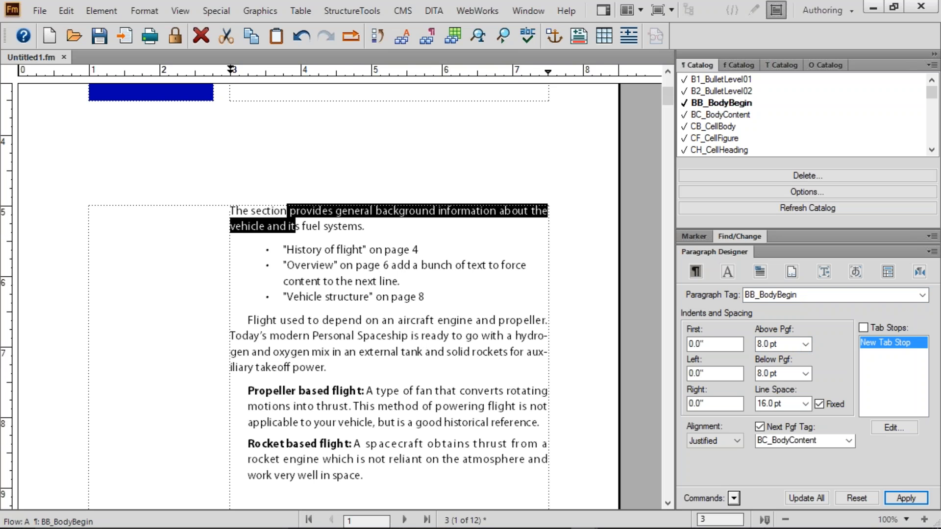
{"action": "left_click", "coordinate": [789, 375]}
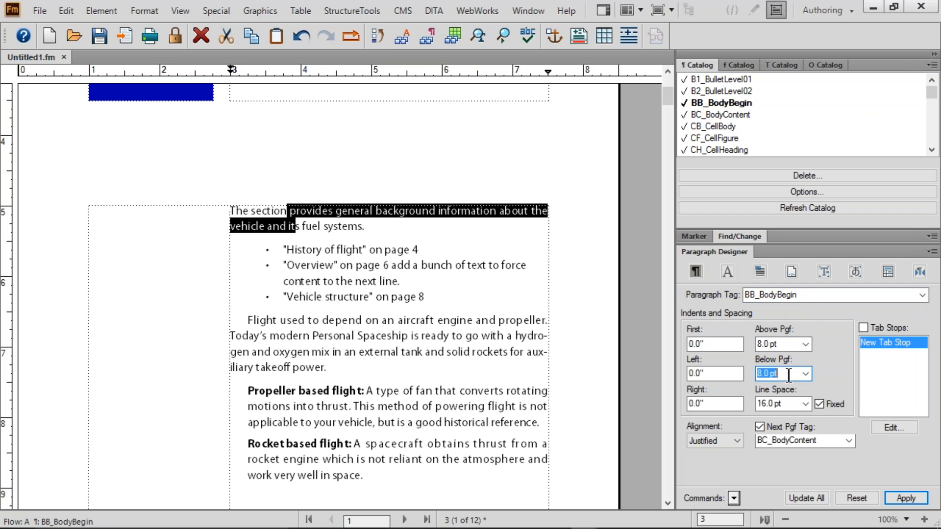
- Set the B1_BulletLevel01 spacing above and below the paragraph to 6 pt, and update all its paragraphs
{"action": "left_click", "coordinate": [435, 289]}
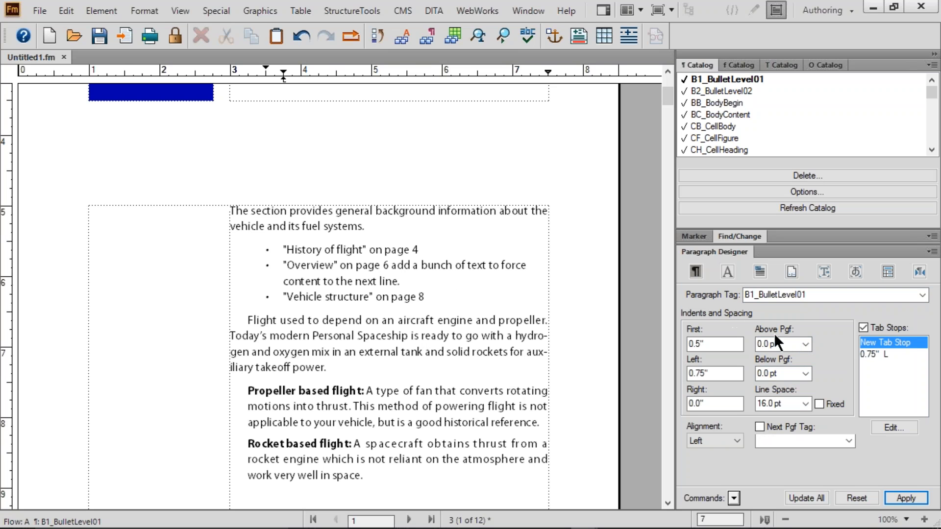
{"action": "left_click", "coordinate": [761, 344]}
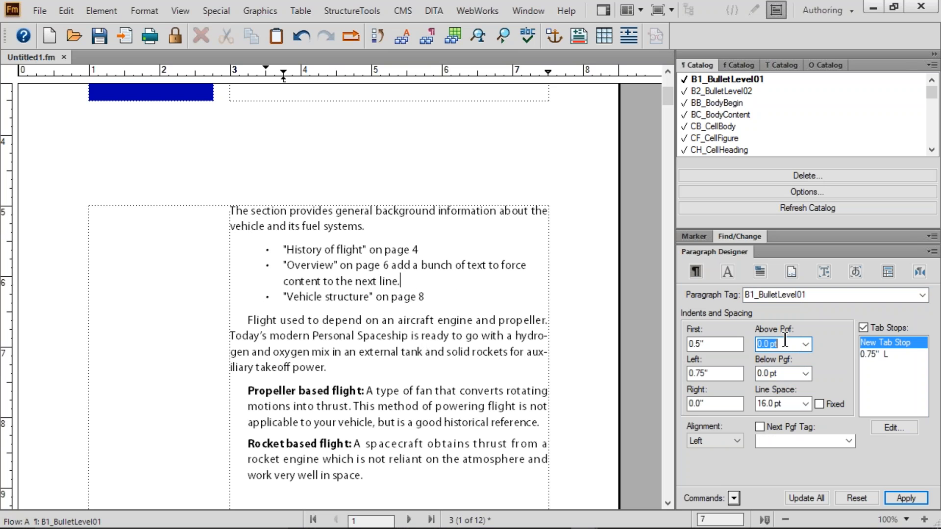
{"action": "type", "text": "6"}
{"action": "key", "text": "Tab"}
{"action": "type", "text": "6"}
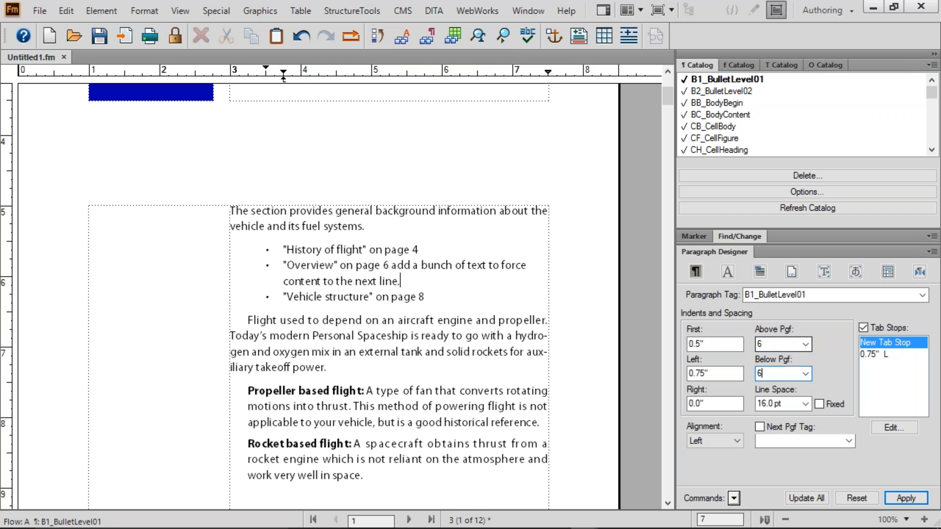
{"action": "left_click", "coordinate": [801, 494]}
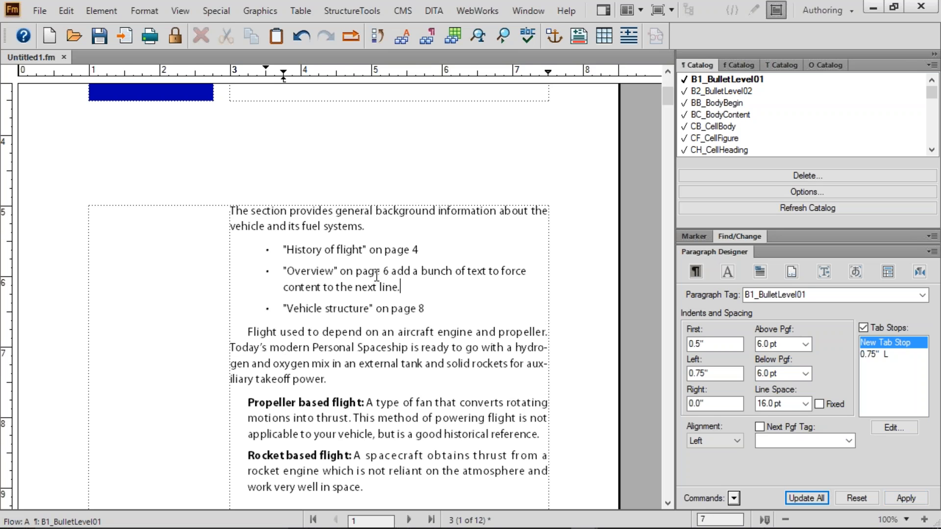
- Check the intro paragraph's spacing below against the spacing above and below of the "History of flight" bullet
{"action": "left_click", "coordinate": [438, 252]}
{"action": "left_click_drag", "start_coordinate": [296, 212], "coordinate": [333, 226]}
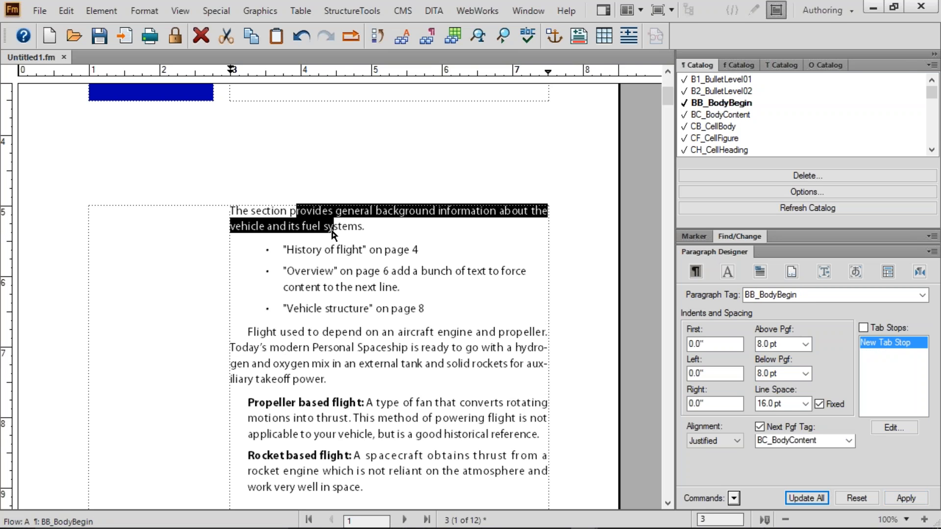
{"action": "left_click", "coordinate": [782, 377]}
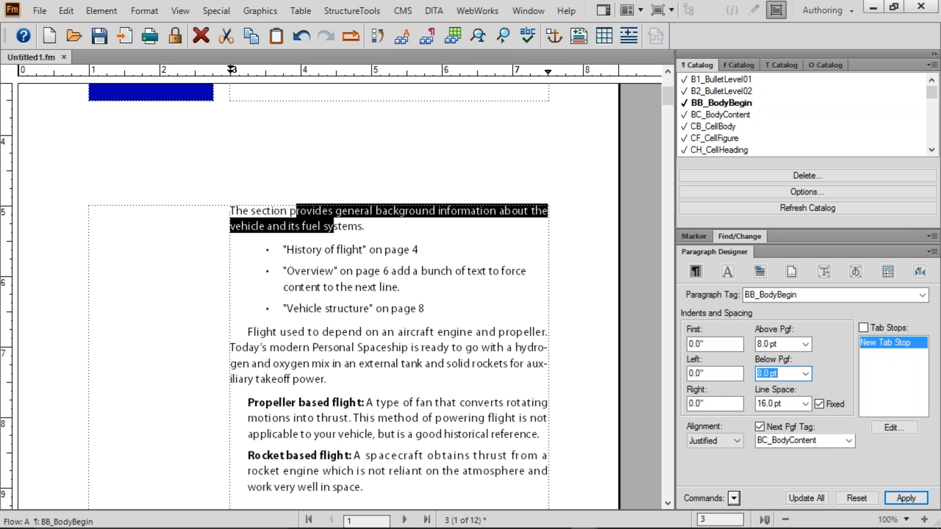
{"action": "left_click", "coordinate": [439, 252]}
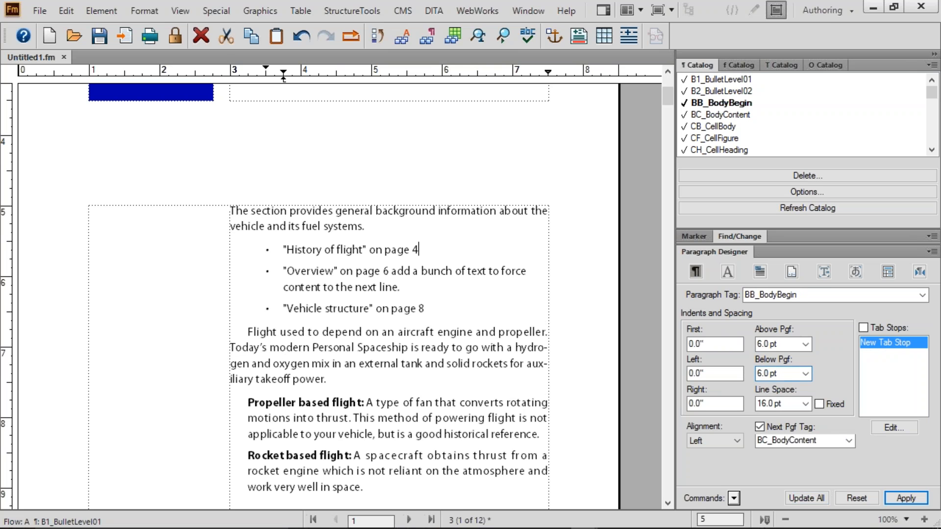
{"action": "left_click", "coordinate": [785, 375]}
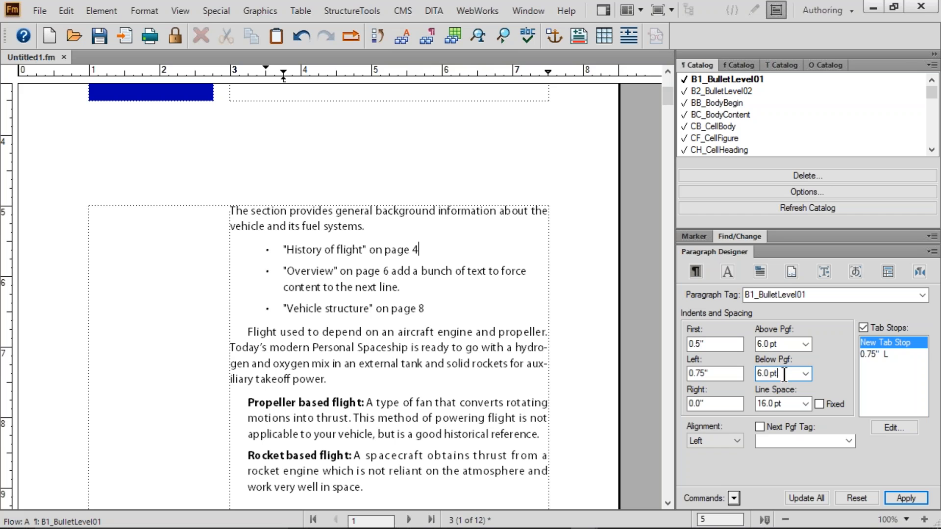
{"action": "left_click_drag", "start_coordinate": [785, 375], "coordinate": [750, 375]}
{"action": "left_click", "coordinate": [780, 350]}
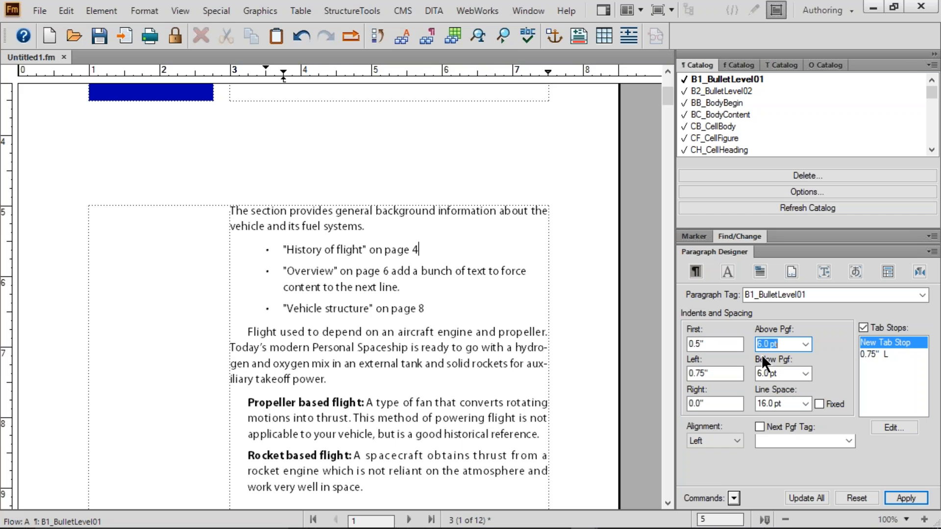
{"action": "left_click", "coordinate": [16, 308]}
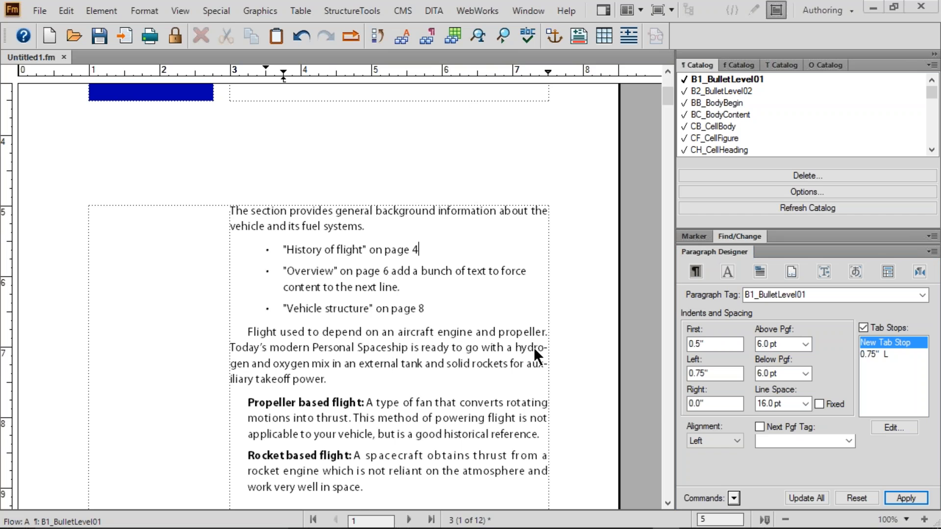
- Go to section 1.3.3 Thermal protection and place the cursor in the paragraph about the outside of the vehicle
{"action": "scroll", "coordinate": [664, 407], "scroll_direction": "down", "scroll_amount": 15}
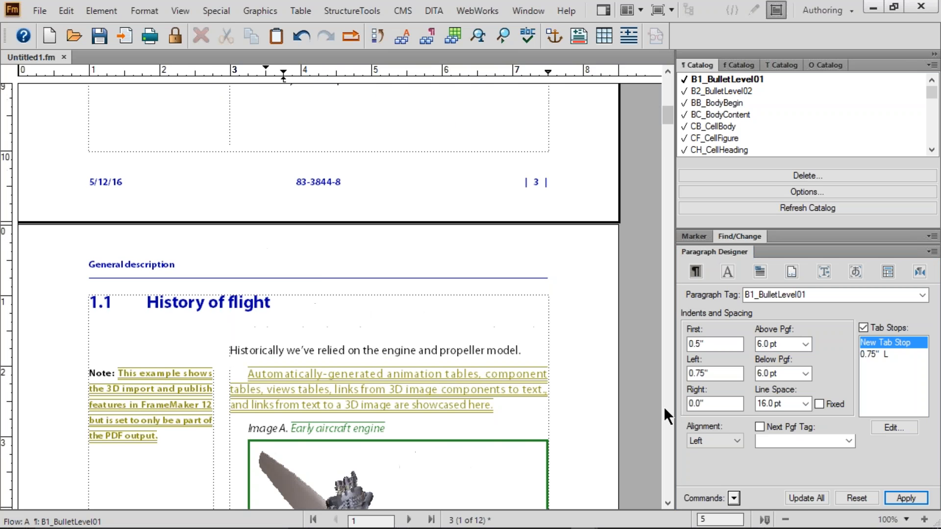
{"action": "scroll", "coordinate": [663, 407], "scroll_direction": "down", "scroll_amount": 8}
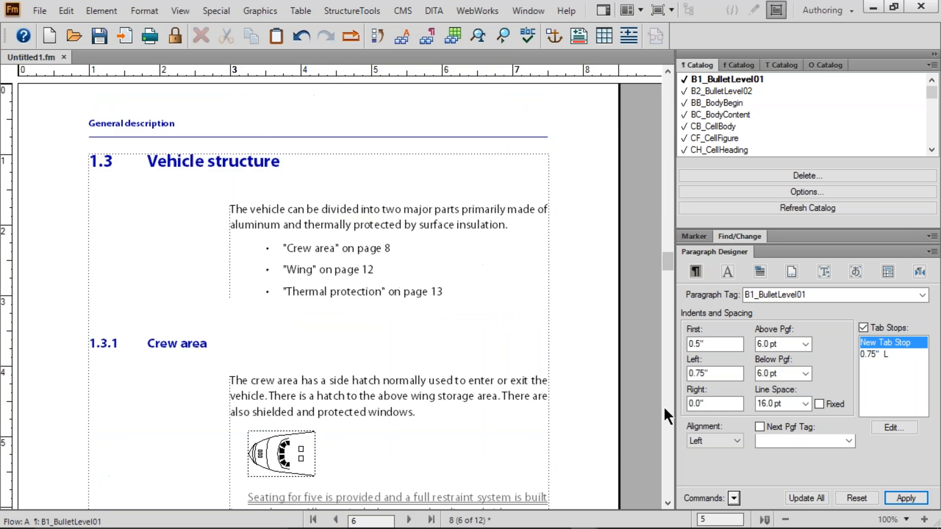
{"action": "scroll", "coordinate": [663, 407], "scroll_direction": "down", "scroll_amount": 10}
{"action": "scroll", "coordinate": [664, 406], "scroll_direction": "down", "scroll_amount": 10}
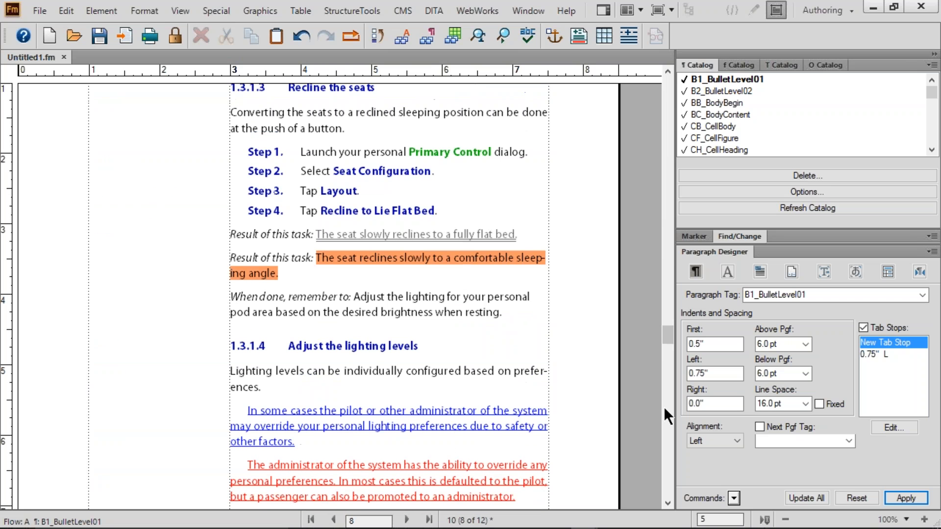
{"action": "left_click_drag", "start_coordinate": [666, 334], "coordinate": [669, 438]}
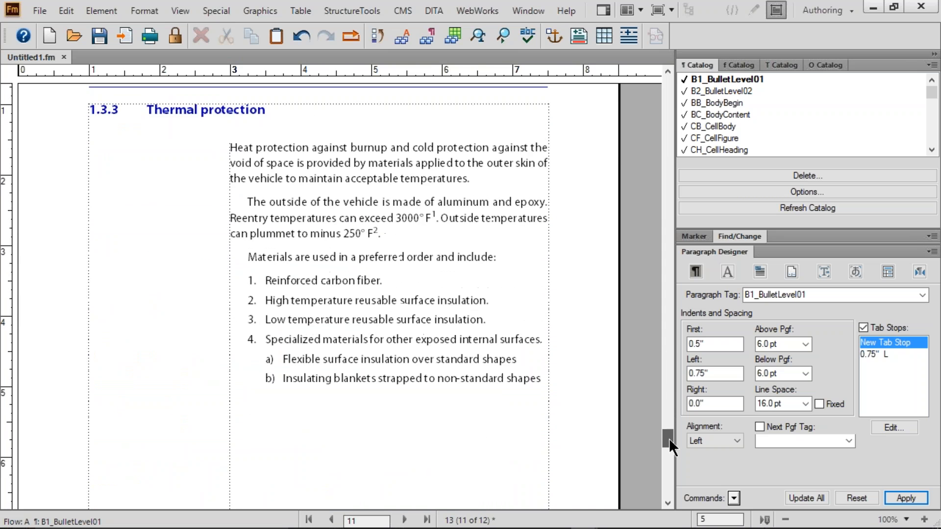
{"action": "left_click", "coordinate": [321, 217]}
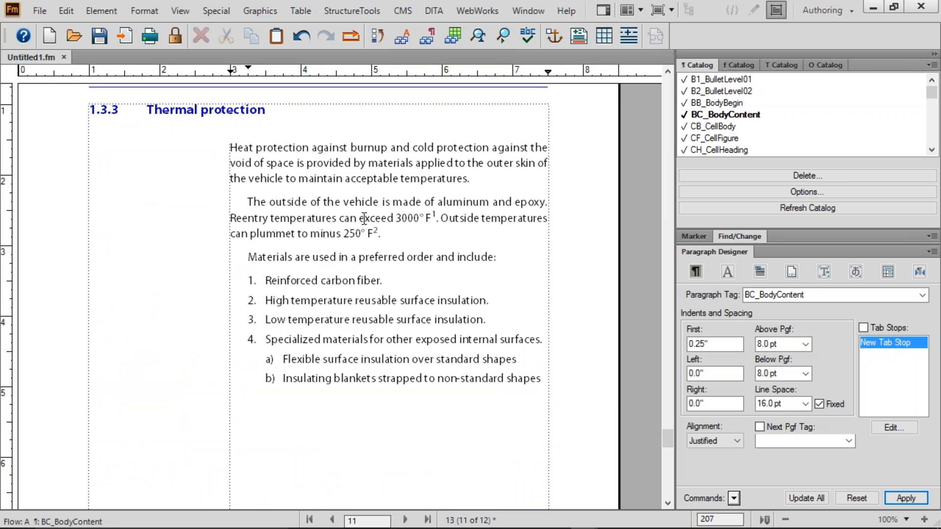
{"action": "left_click_drag", "start_coordinate": [363, 218], "coordinate": [466, 218]}
{"action": "left_click", "coordinate": [466, 219]}
- Try the CF_CellFigure and B2_BulletLevel02 formats on the paragraph, and reapply BC_BodyContent
{"action": "left_click", "coordinate": [718, 137]}
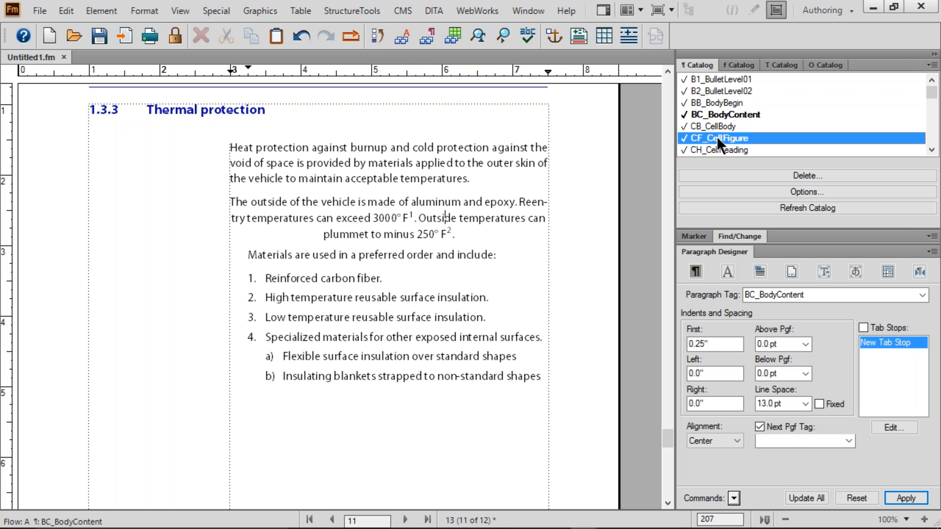
{"action": "left_click", "coordinate": [729, 90]}
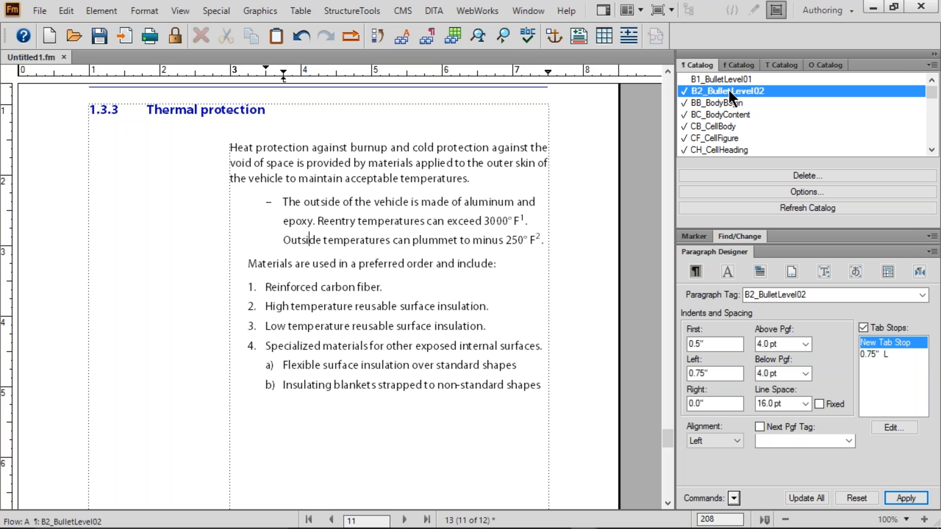
{"action": "left_click", "coordinate": [713, 113]}
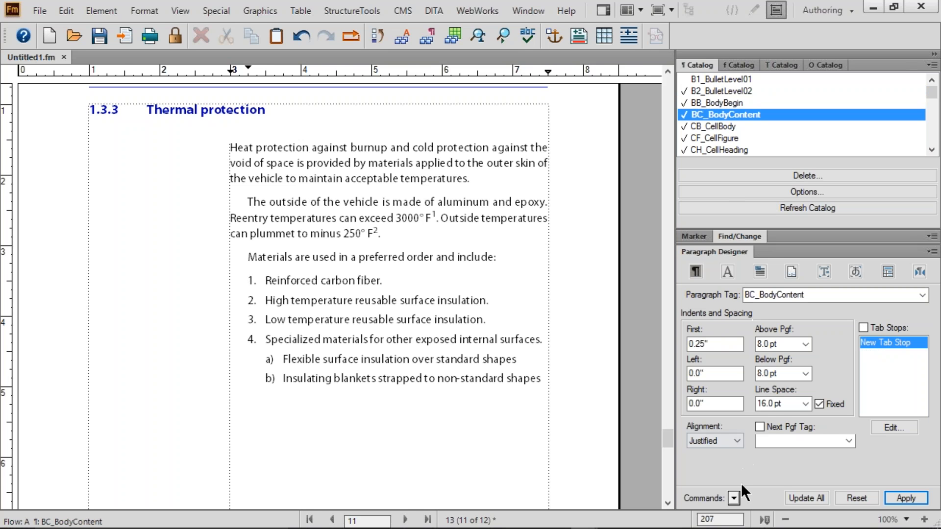
- Create a paragraph format named RI_ReallyImportant from the paragraph's current properties, stored in the catalog and applied to the selection
{"action": "left_click", "coordinate": [734, 498]}
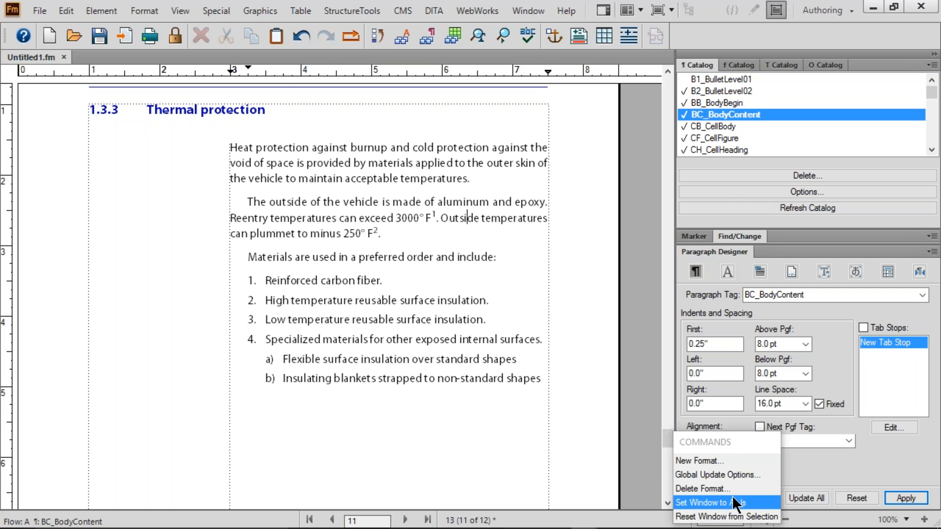
{"action": "left_click", "coordinate": [697, 461]}
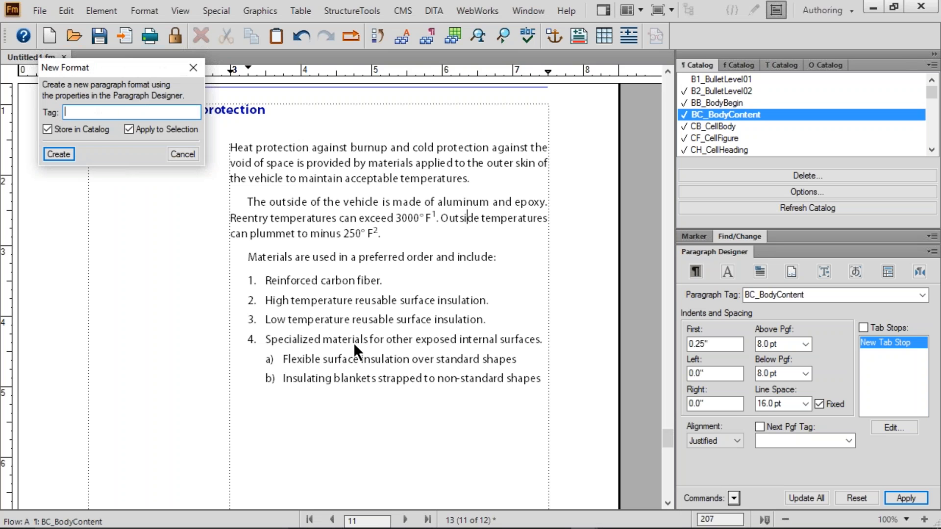
{"action": "type", "text": "ReallyImportant"}
{"action": "key", "text": "BackSpace"}
{"action": "type", "text": "RI_"}
{"action": "left_click", "coordinate": [57, 154]}
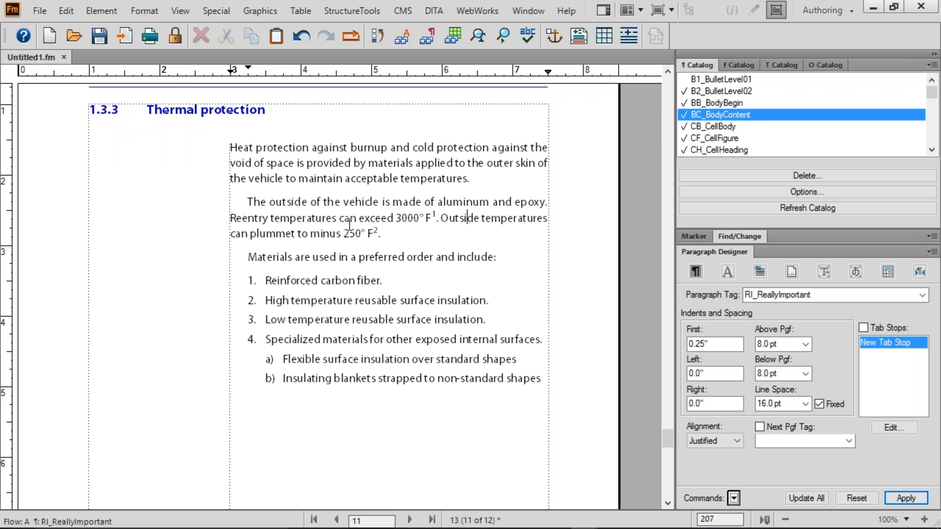
- Set the first, left and right indents of the RI_ReallyImportant paragraph about the outside of the vehicle to 0.5 inch
{"action": "triple_click", "coordinate": [349, 224]}
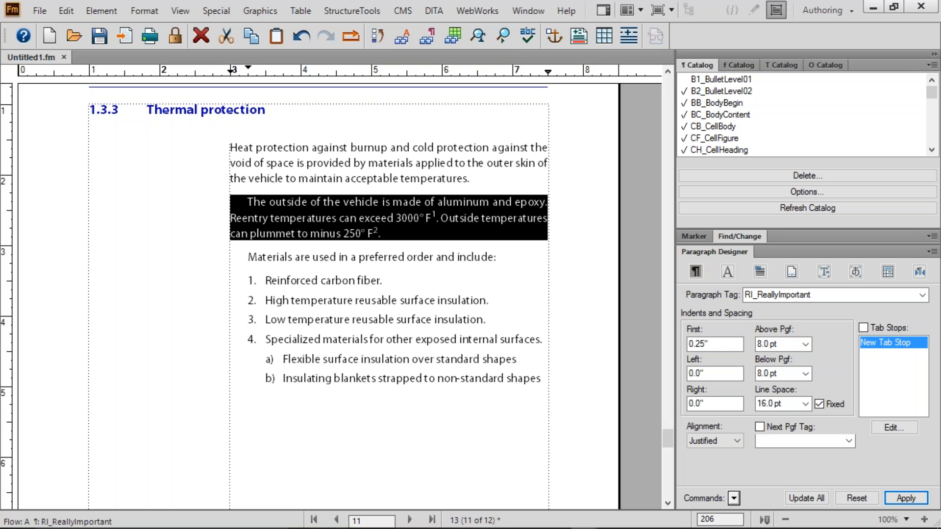
{"action": "double_click", "coordinate": [722, 343]}
{"action": "type", "text": ".5"}
{"action": "key", "text": "Tab"}
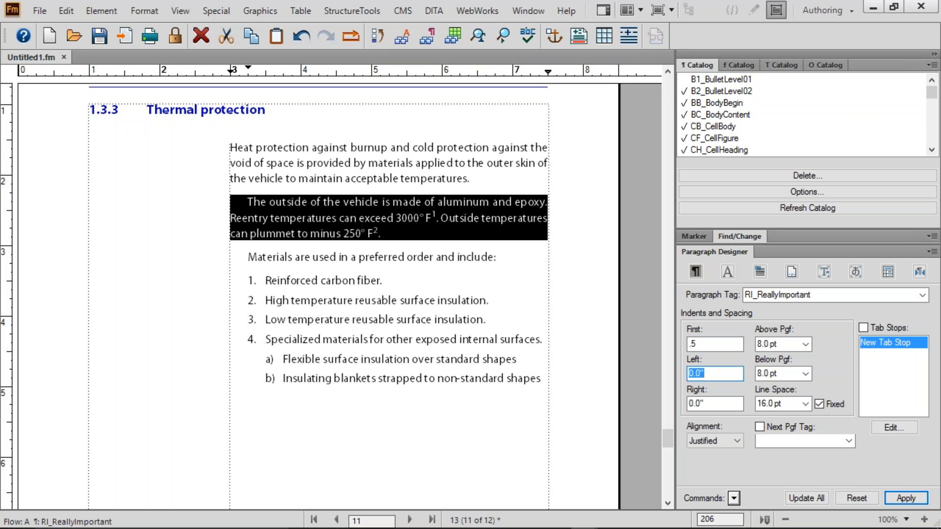
{"action": "type", "text": ".5"}
{"action": "key", "text": "Tab"}
{"action": "type", "text": ".5"}
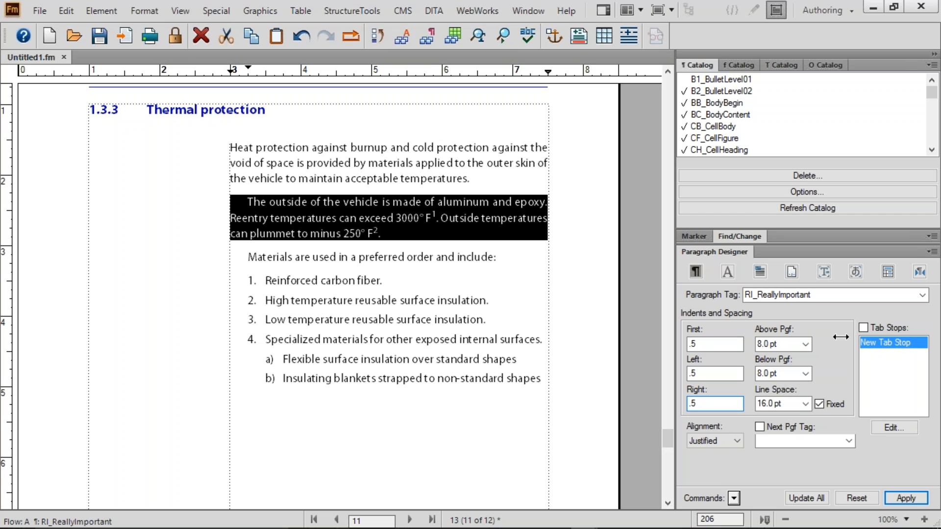
- Set the RI_ReallyImportant format's space below the paragraph to 36 pt and update all paragraphs with that tag
{"action": "double_click", "coordinate": [787, 345]}
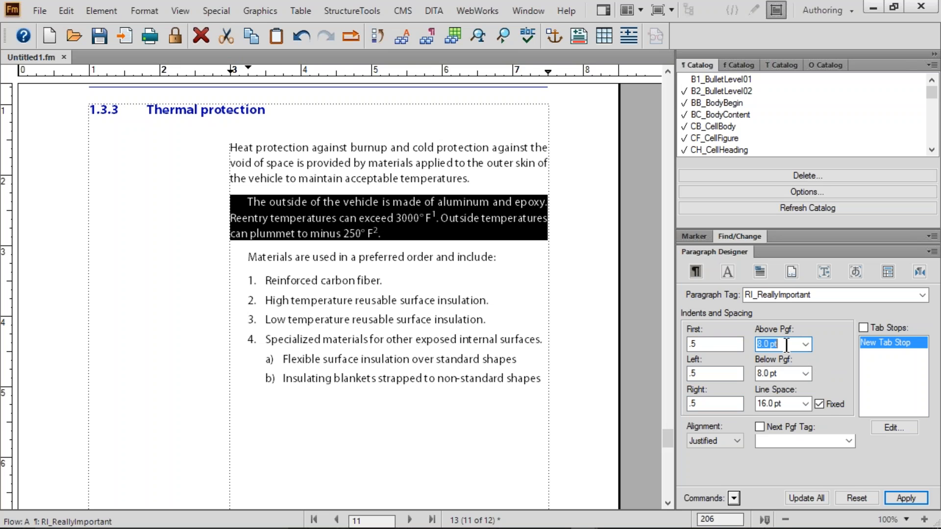
{"action": "key", "text": "Tab"}
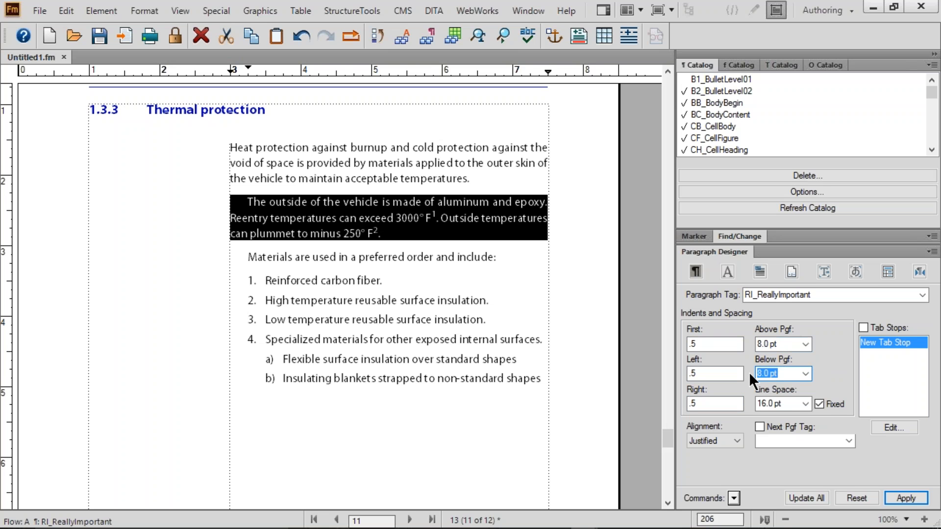
{"action": "type", "text": "36"}
{"action": "left_click", "coordinate": [802, 497]}
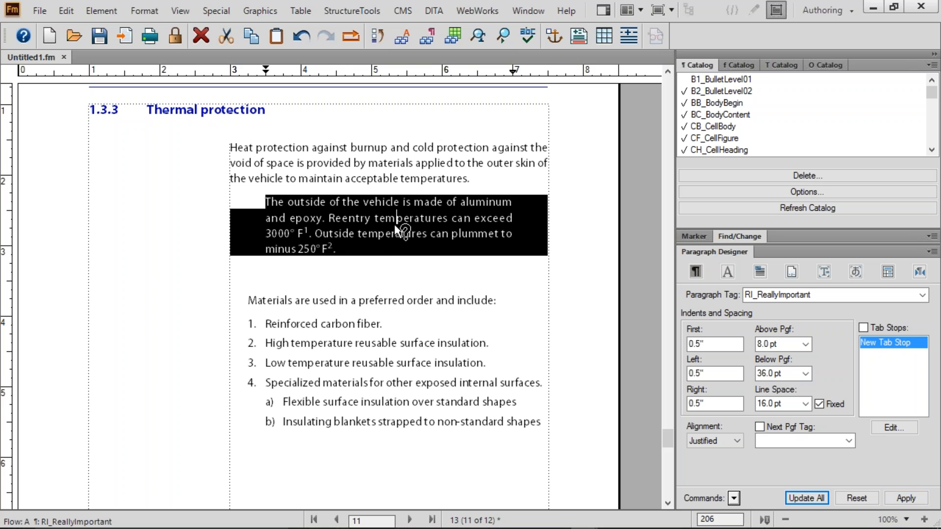
- Set the default font of the RI_ReallyImportant format to size 14 pt and weight Bold
{"action": "left_click", "coordinate": [380, 218]}
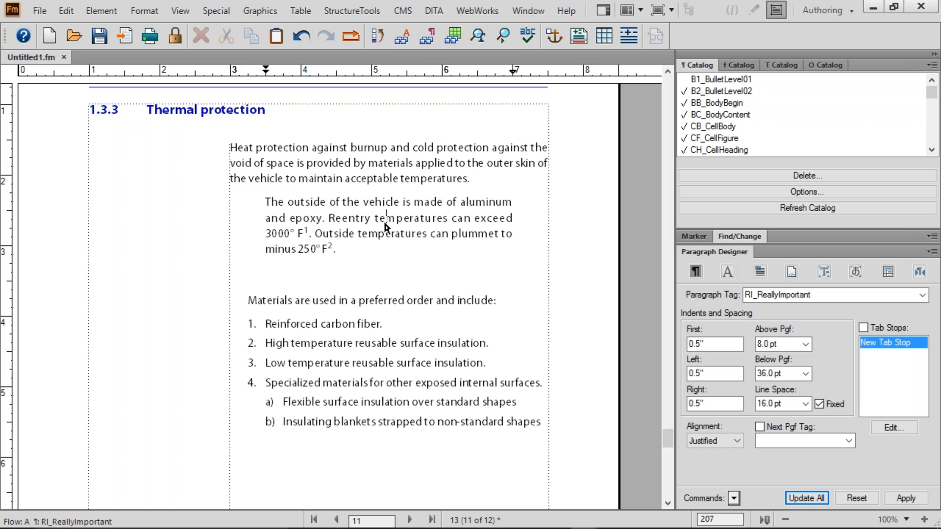
{"action": "left_click_drag", "start_coordinate": [379, 218], "coordinate": [419, 218]}
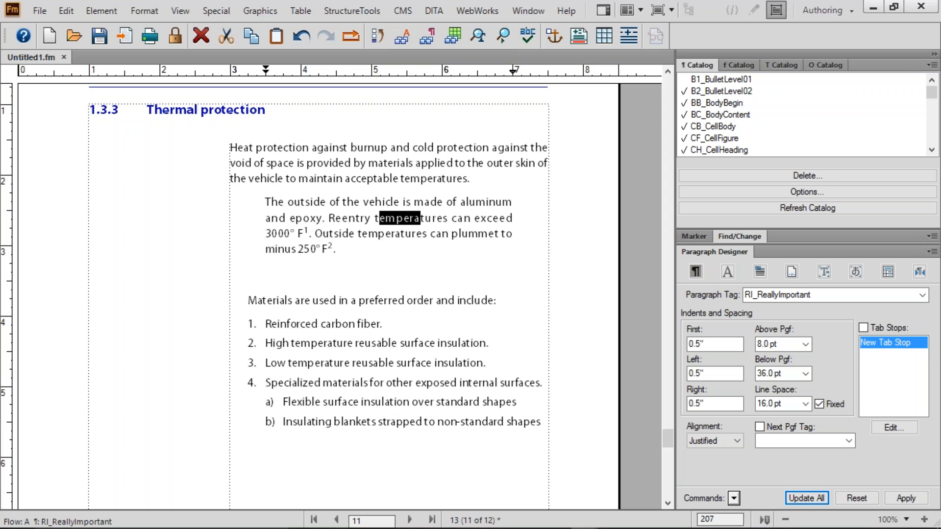
{"action": "left_click", "coordinate": [729, 272]}
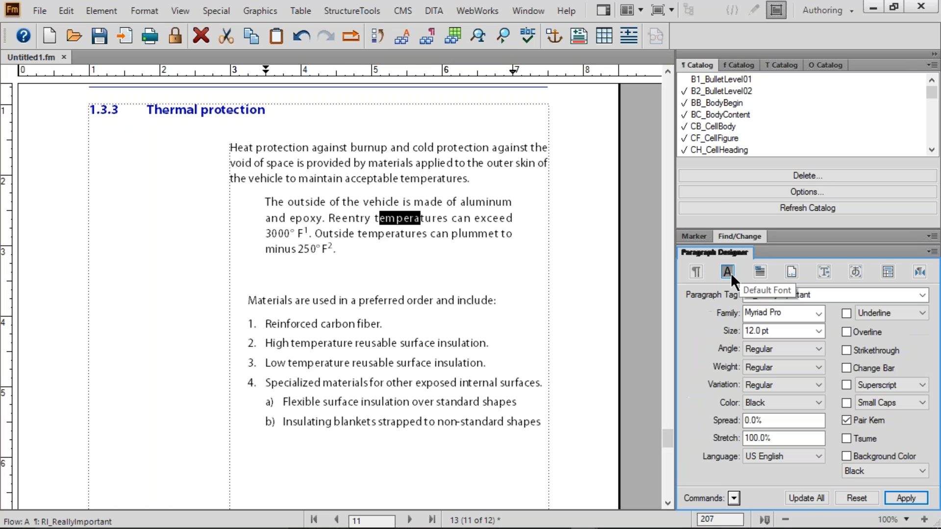
{"action": "triple_click", "coordinate": [780, 332]}
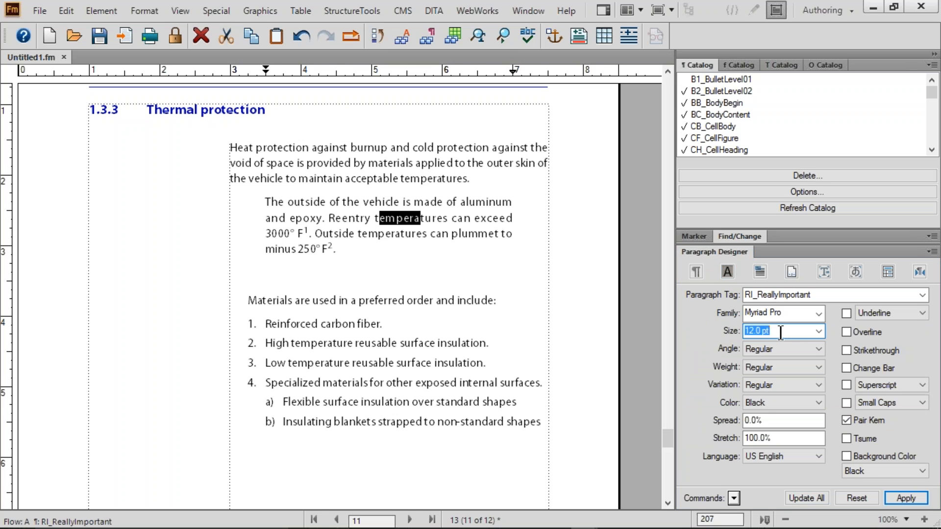
{"action": "type", "text": "14"}
{"action": "left_click", "coordinate": [819, 332]}
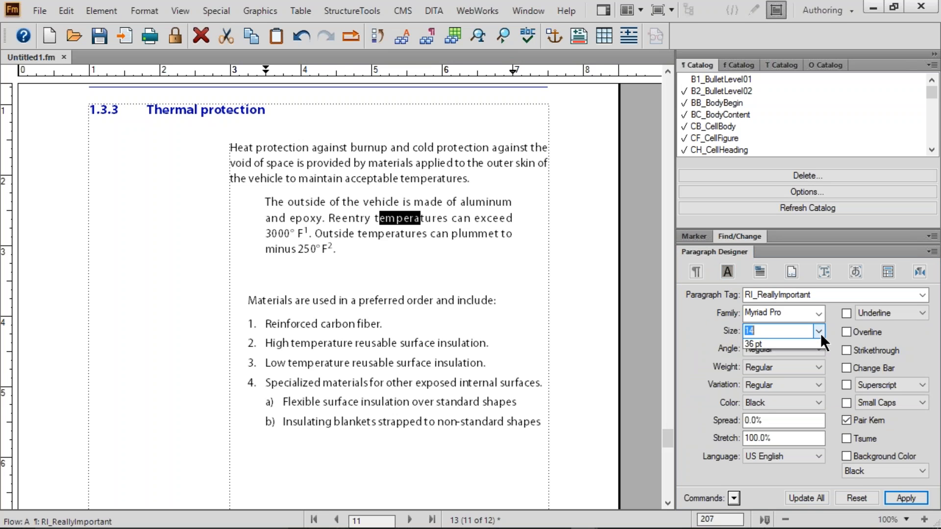
{"action": "left_click", "coordinate": [819, 333]}
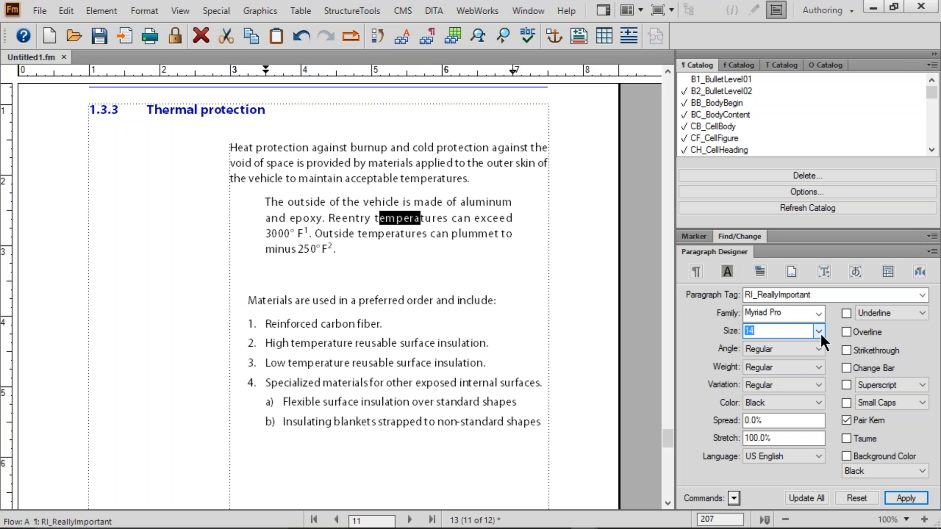
{"action": "left_click", "coordinate": [772, 367]}
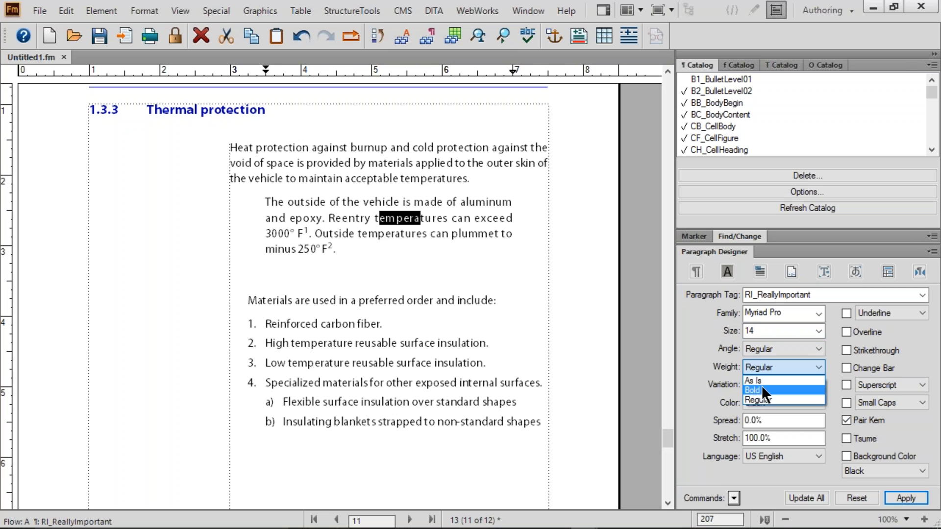
{"action": "left_click", "coordinate": [760, 387]}
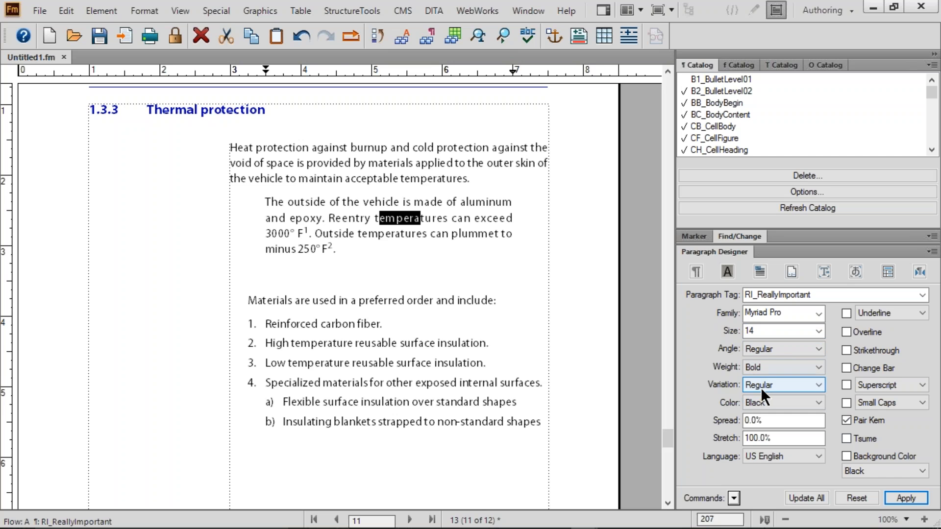
- Give RI_ReallyImportant a Pale Green background color and update all paragraphs that use the format
{"action": "left_click", "coordinate": [923, 472]}
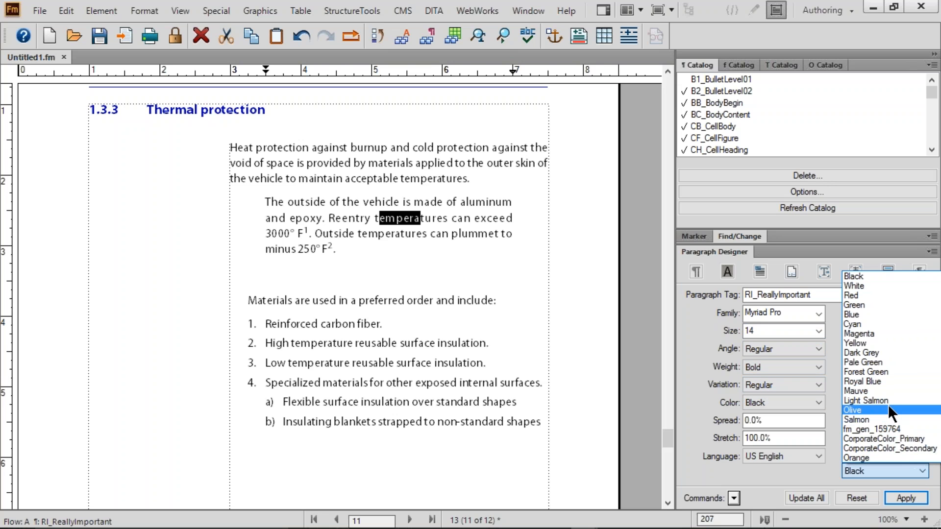
{"action": "left_click", "coordinate": [876, 363]}
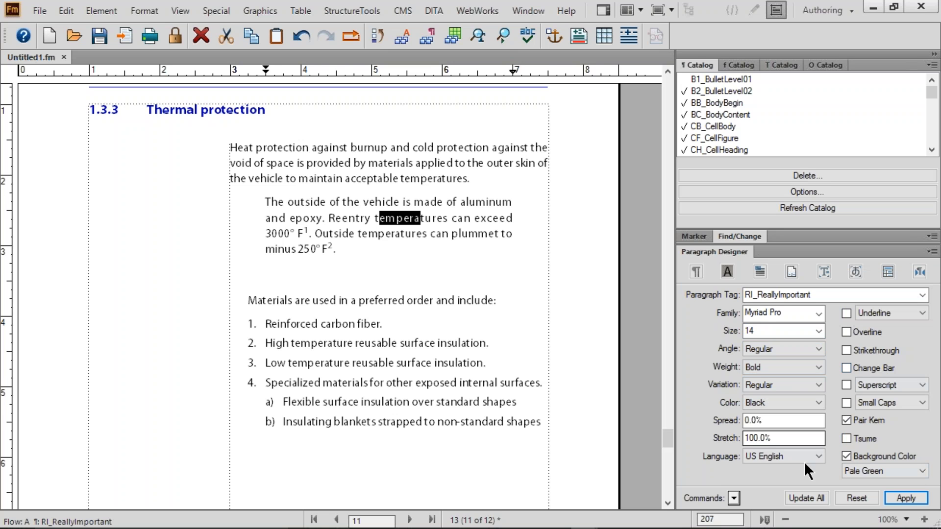
{"action": "left_click", "coordinate": [801, 495]}
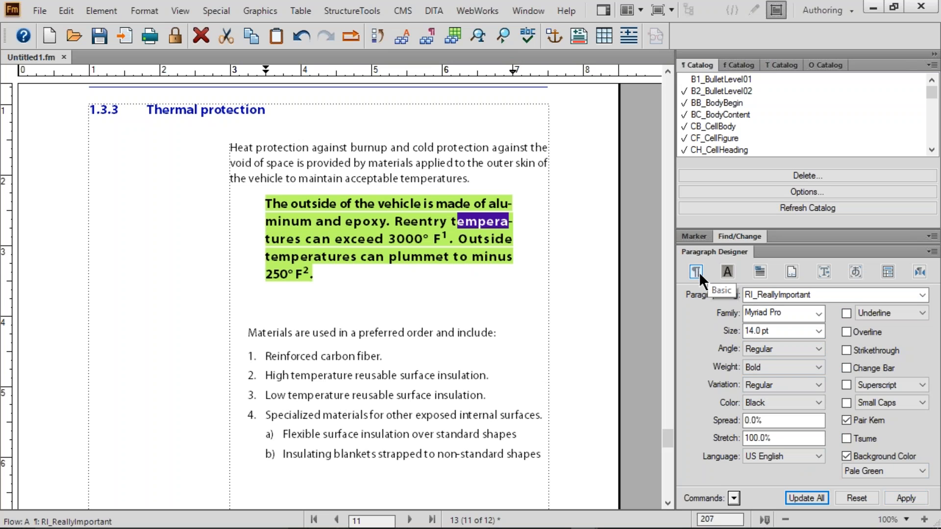
- Check the RI_ReallyImportant font size against the format's space below the paragraph in its basic properties
{"action": "left_click", "coordinate": [773, 332]}
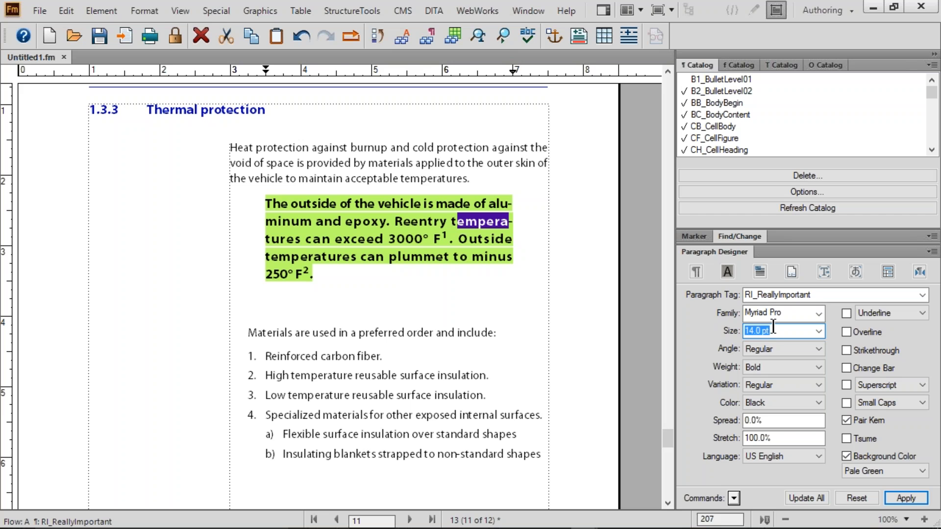
{"action": "left_click", "coordinate": [697, 272]}
{"action": "left_click", "coordinate": [793, 373]}
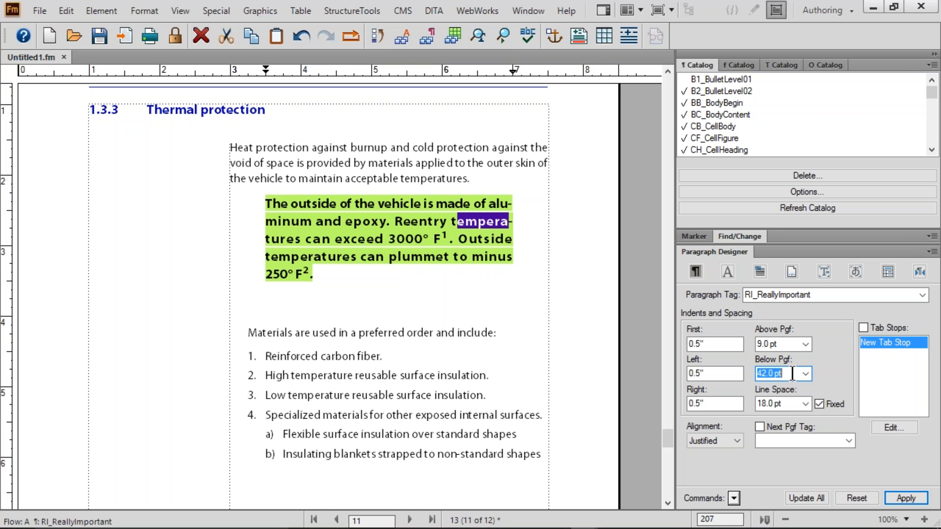
- Remove the background color from RI_ReallyImportant and change its font family to Garamond, updating all tagged paragraphs
{"action": "left_click", "coordinate": [729, 273]}
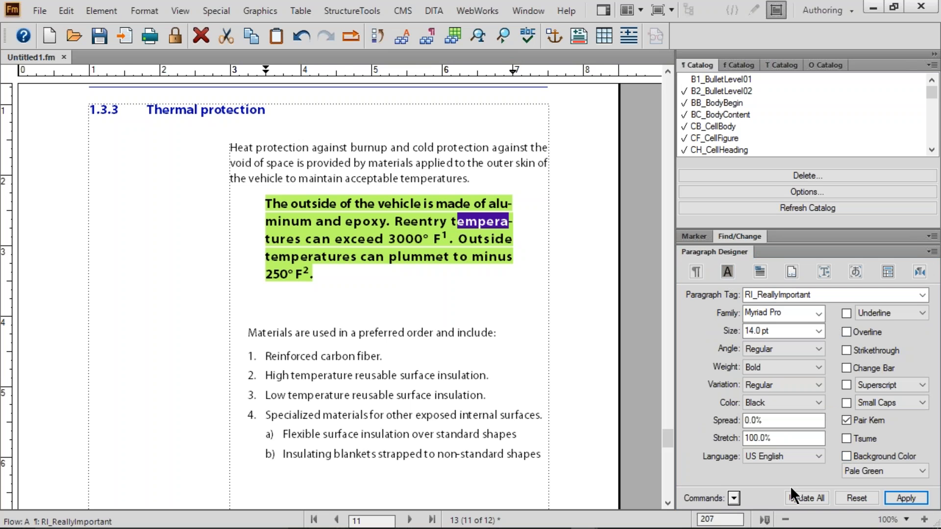
{"action": "left_click", "coordinate": [800, 494]}
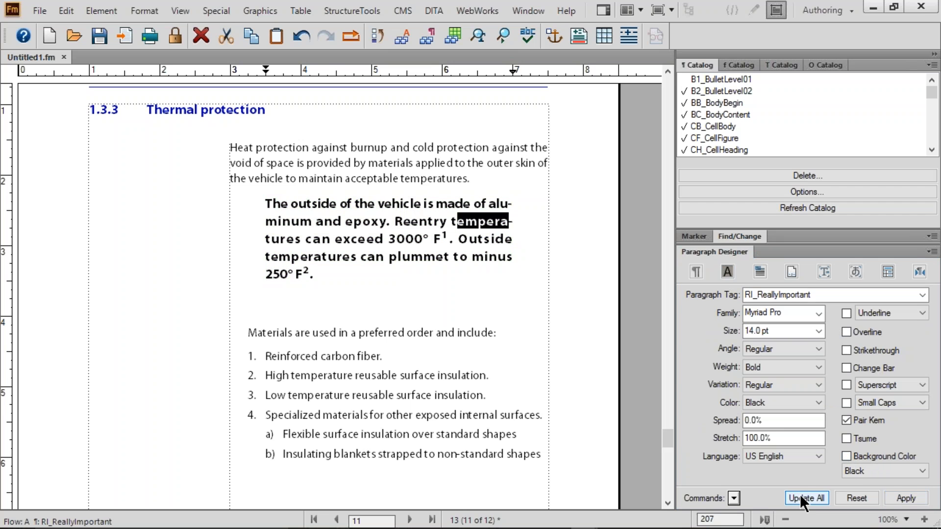
{"action": "left_click", "coordinate": [819, 313]}
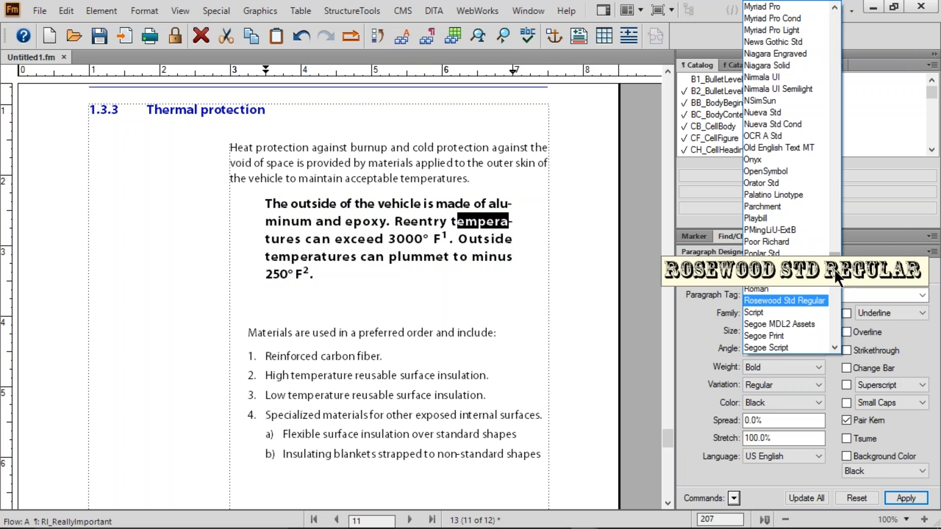
{"action": "left_click_drag", "start_coordinate": [835, 266], "coordinate": [835, 129]}
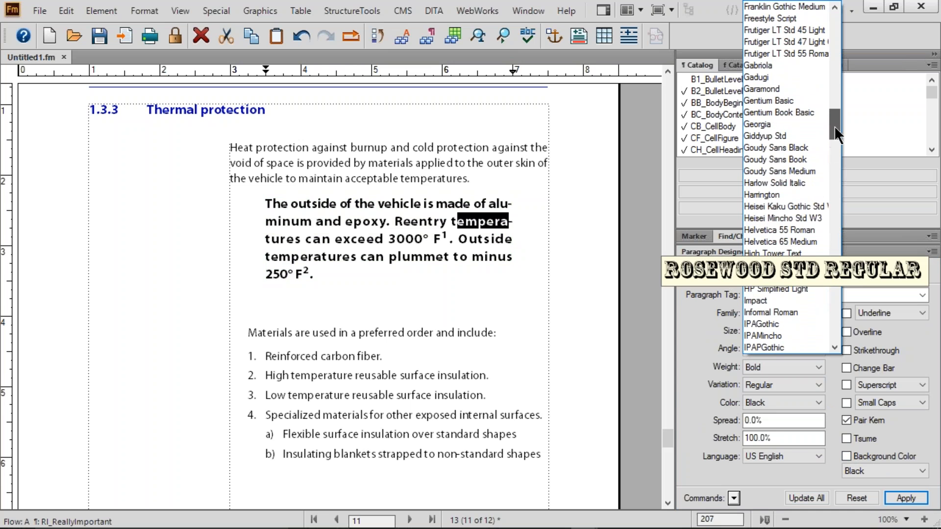
{"action": "left_click", "coordinate": [785, 92]}
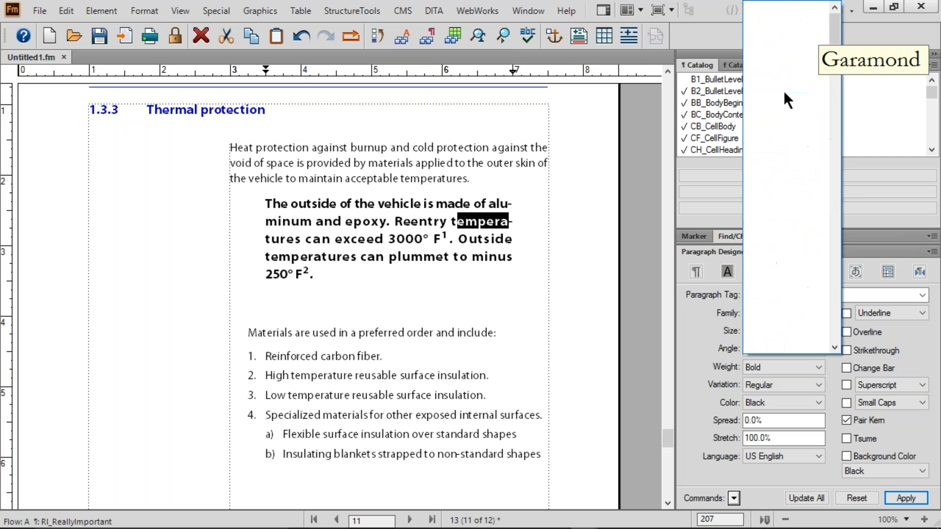
{"action": "left_click", "coordinate": [810, 497]}
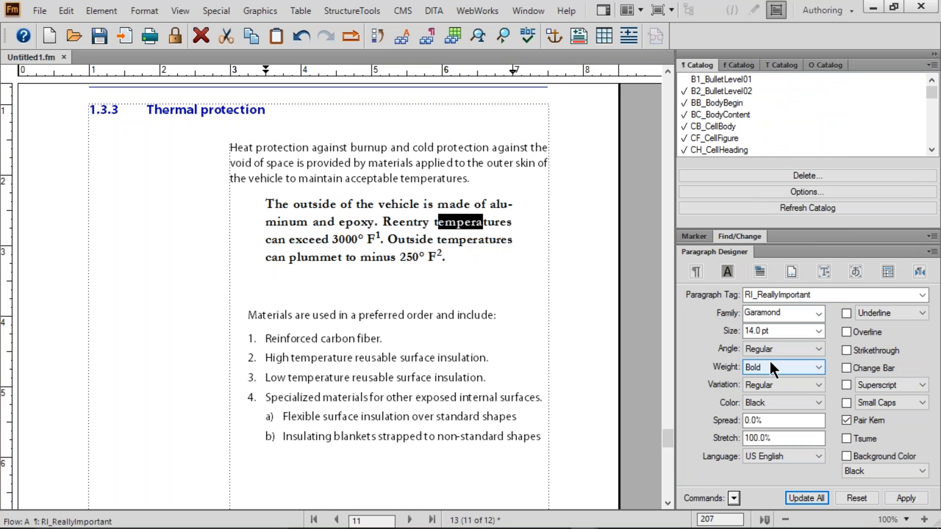
- Show the pagination properties with the widow/orphan lines value, and insert three forced line breaks at the end of the heat protection paragraph
{"action": "left_click", "coordinate": [760, 271]}
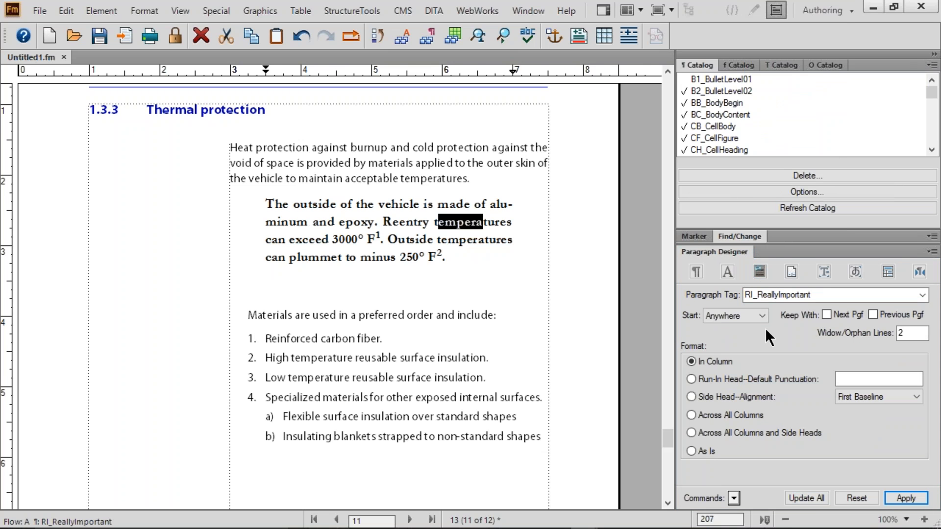
{"action": "double_click", "coordinate": [897, 334]}
{"action": "left_click", "coordinate": [479, 179]}
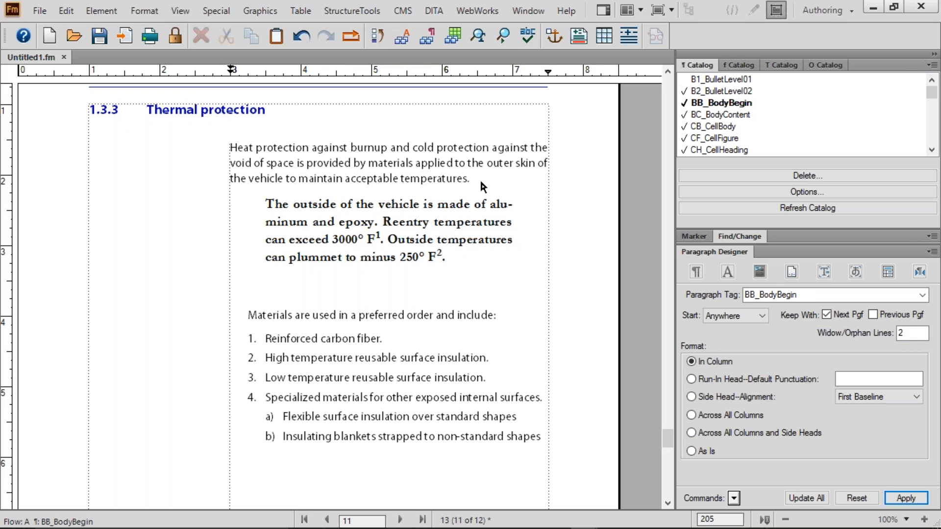
{"action": "key", "text": "Return"}
{"action": "key", "text": "Return"}
{"action": "key", "text": "Return"}
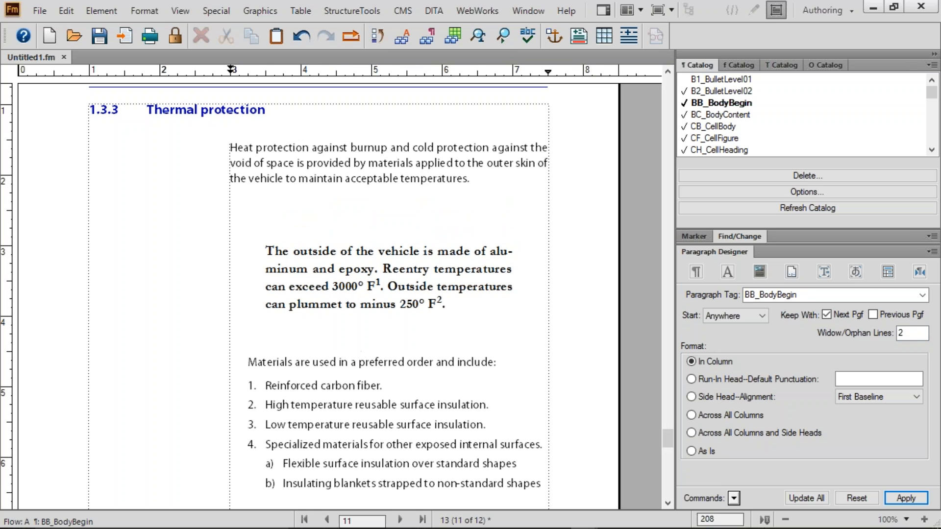
- Display the text symbols and insert seven more forced line breaks at the end of the heat protection paragraph
{"action": "left_click", "coordinate": [180, 12]}
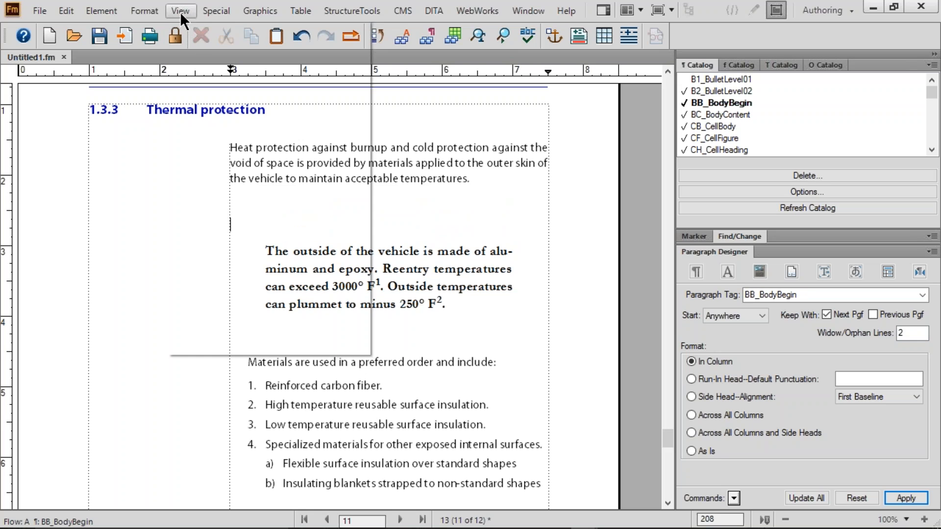
{"action": "left_click", "coordinate": [228, 86]}
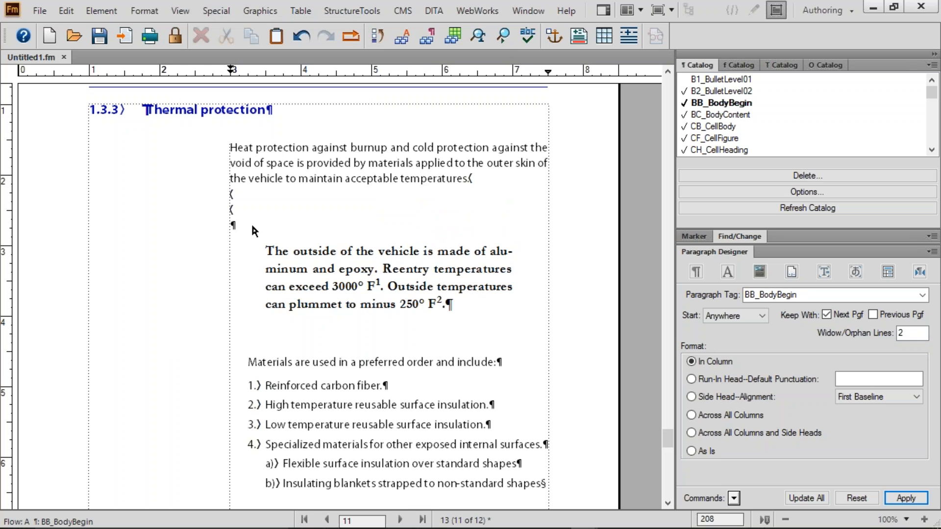
{"action": "key", "text": "shift+Return"}
{"action": "key", "text": "shift+Return"}
{"action": "key", "text": "shift+Return"}
{"action": "key", "text": "shift+Return"}
{"action": "key", "text": "shift+Return"}
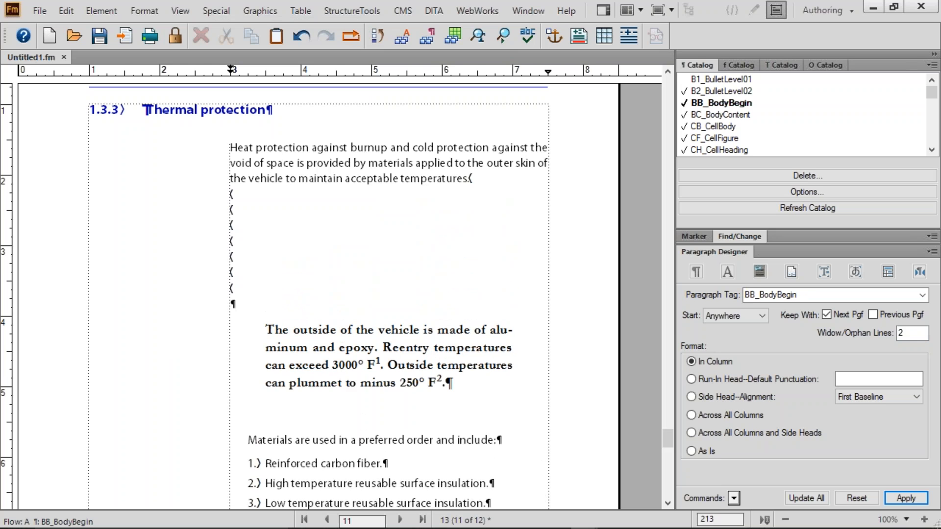
{"action": "key", "text": "shift+Return"}
{"action": "key", "text": "shift+Return"}
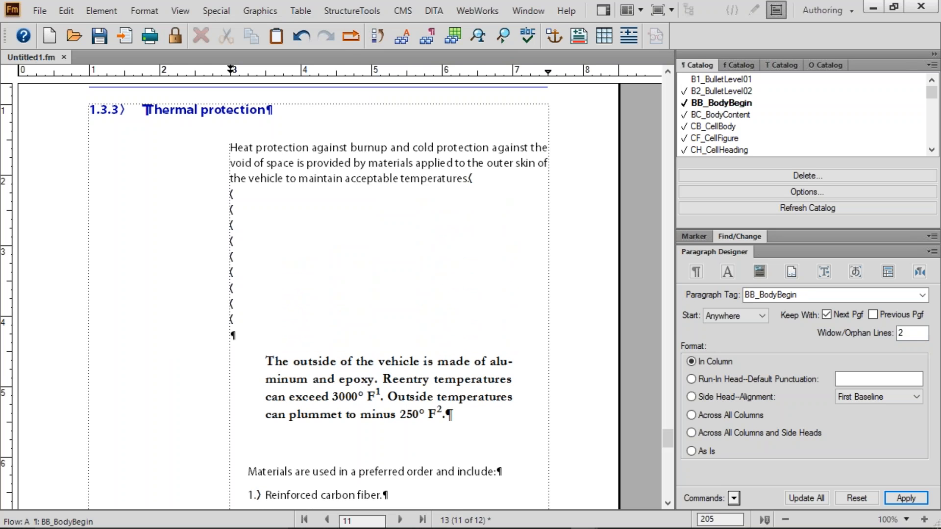
- Add seven forced line breaks at the end of the heat protection paragraph until the materials list moves to the following page
{"action": "triple_click", "coordinate": [361, 182]}
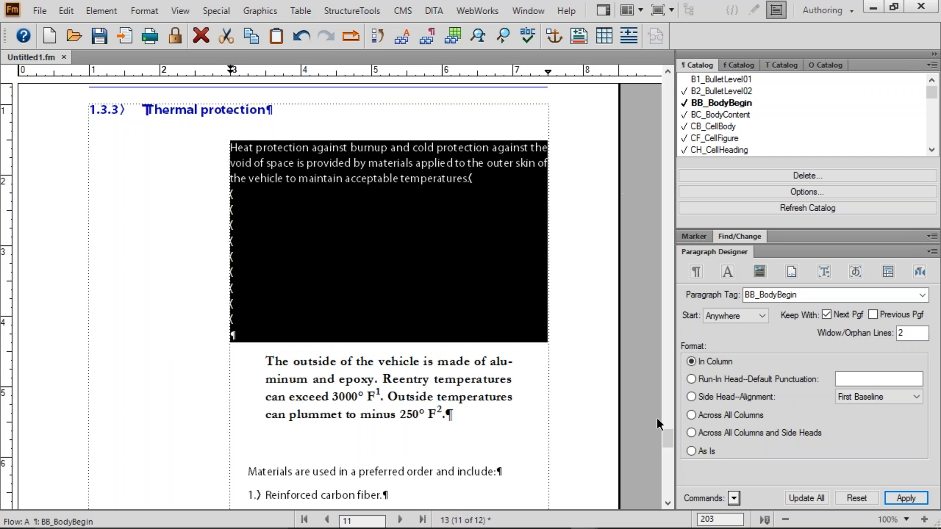
{"action": "left_click_drag", "start_coordinate": [669, 437], "coordinate": [668, 447]}
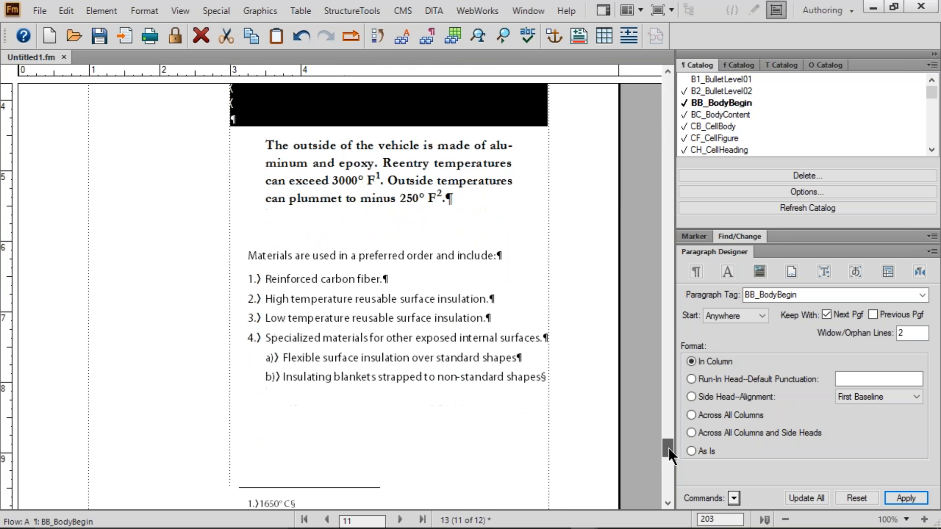
{"action": "left_click", "coordinate": [261, 126]}
{"action": "key", "text": "shift+Return"}
{"action": "key", "text": "shift+Return"}
{"action": "key", "text": "shift+Return"}
{"action": "key", "text": "shift+Return"}
{"action": "key", "text": "shift+Return"}
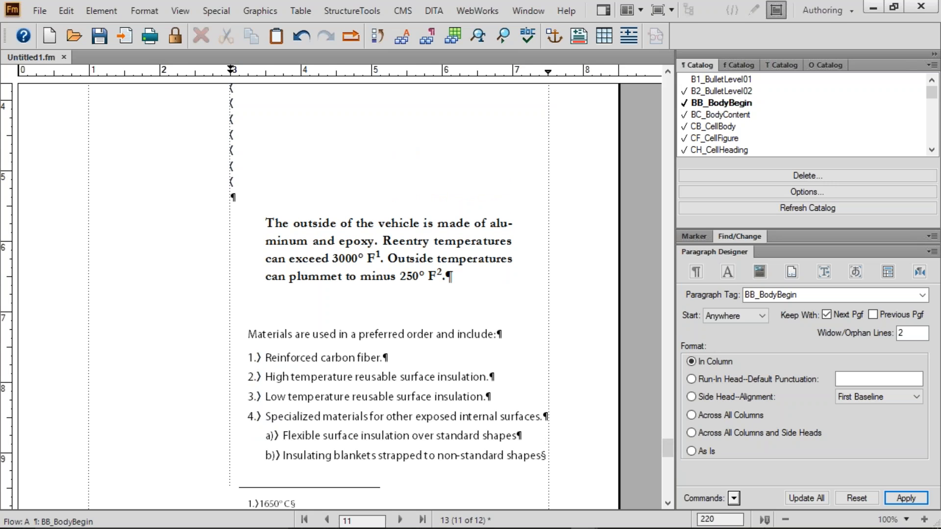
{"action": "key", "text": "shift+Return"}
{"action": "key", "text": "shift+Return"}
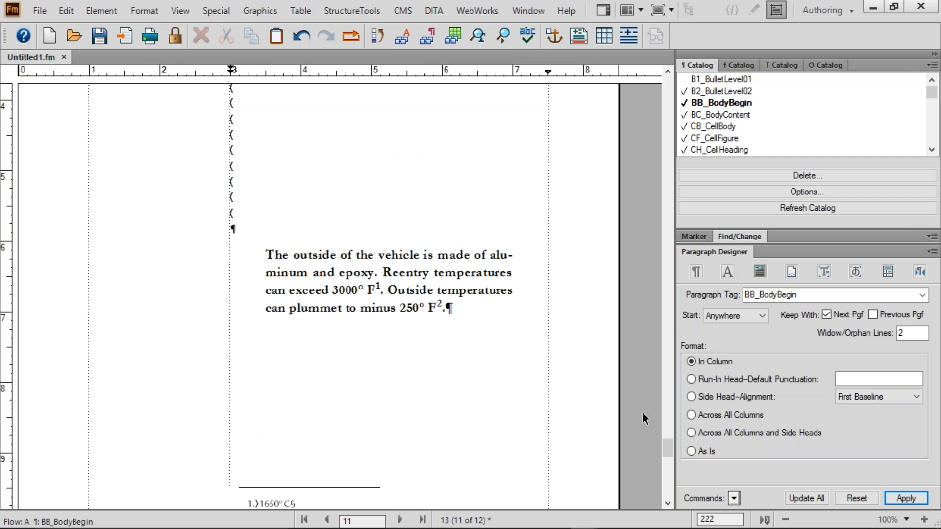
- Examine the Keep With pagination settings of the numbered materials list items and the first lettered sub-item
{"action": "left_click", "coordinate": [667, 503]}
{"action": "left_click", "coordinate": [667, 503]}
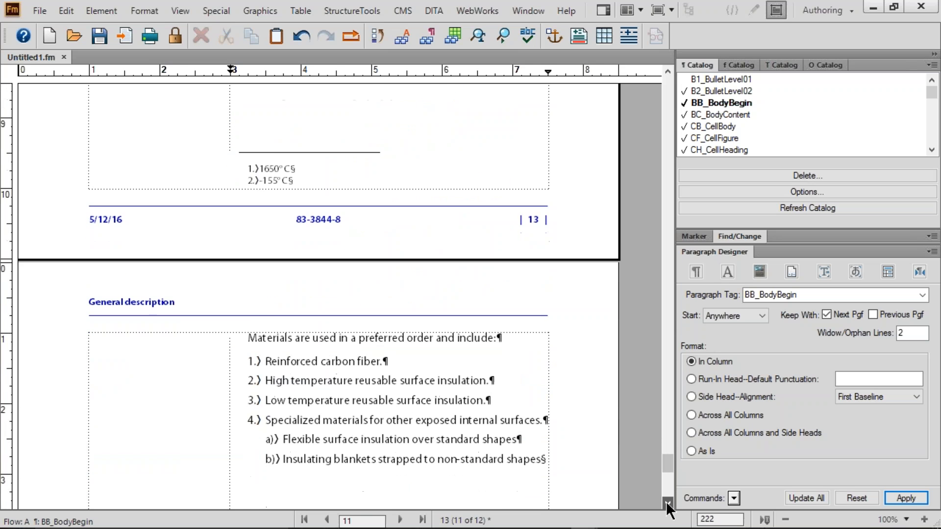
{"action": "left_click", "coordinate": [666, 503]}
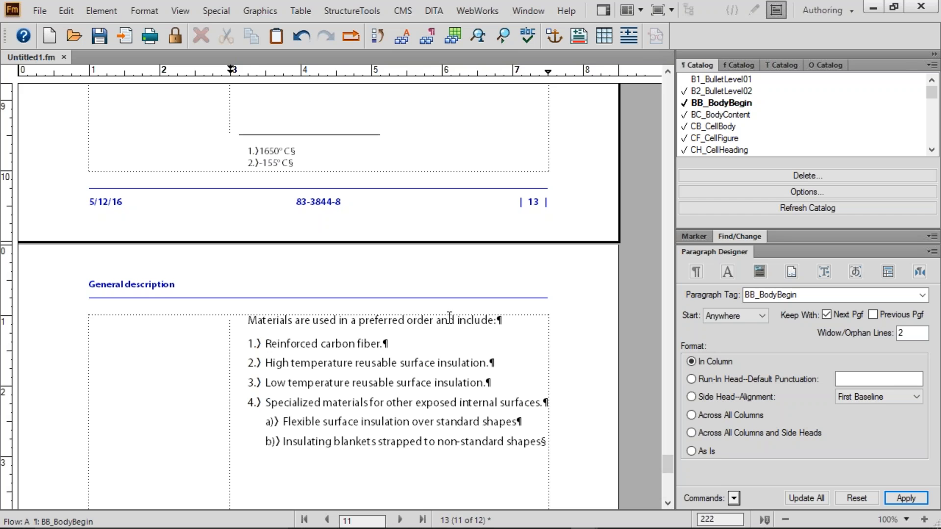
{"action": "left_click_drag", "start_coordinate": [264, 346], "coordinate": [418, 344]}
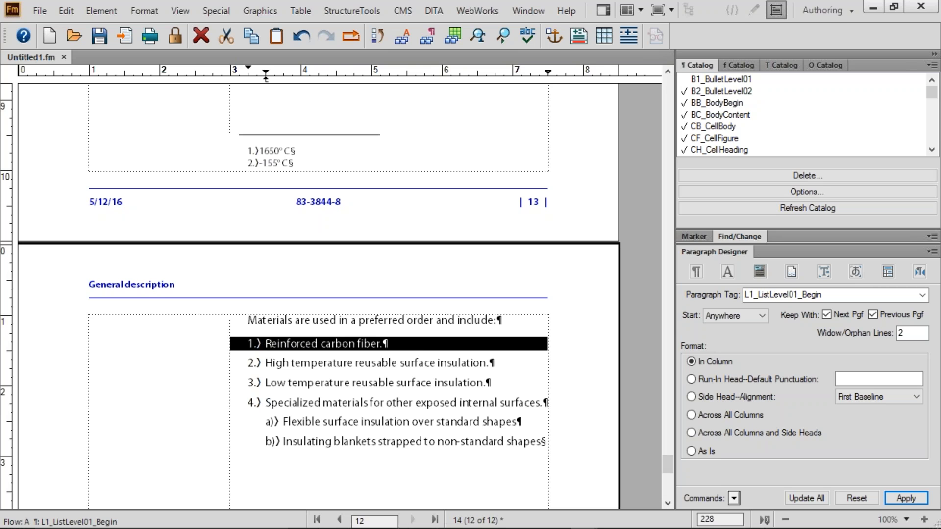
{"action": "left_click", "coordinate": [826, 315]}
{"action": "triple_click", "coordinate": [324, 363]}
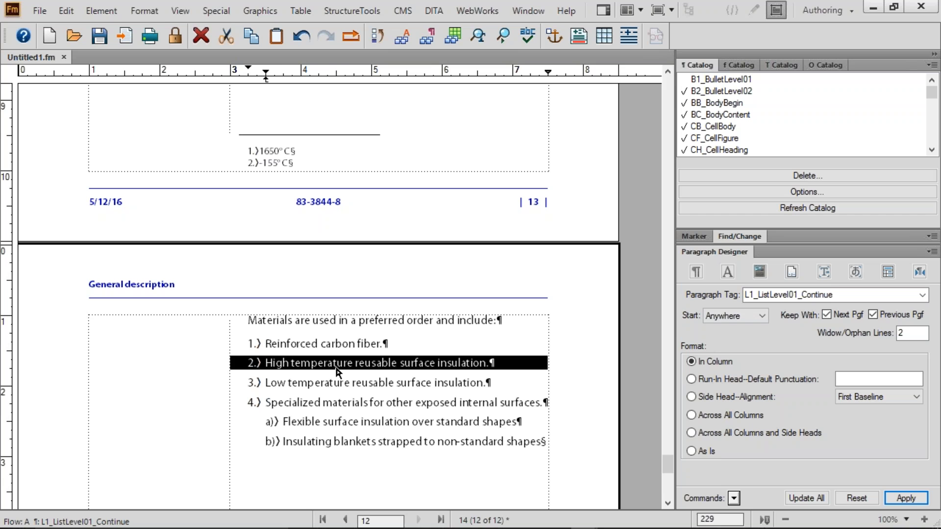
{"action": "triple_click", "coordinate": [344, 383]}
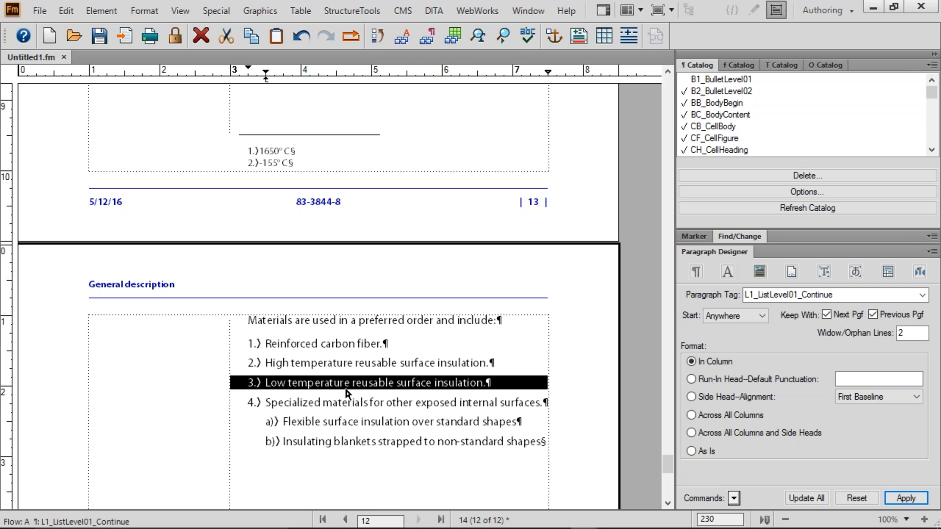
{"action": "double_click", "coordinate": [363, 422]}
{"action": "triple_click", "coordinate": [385, 421]}
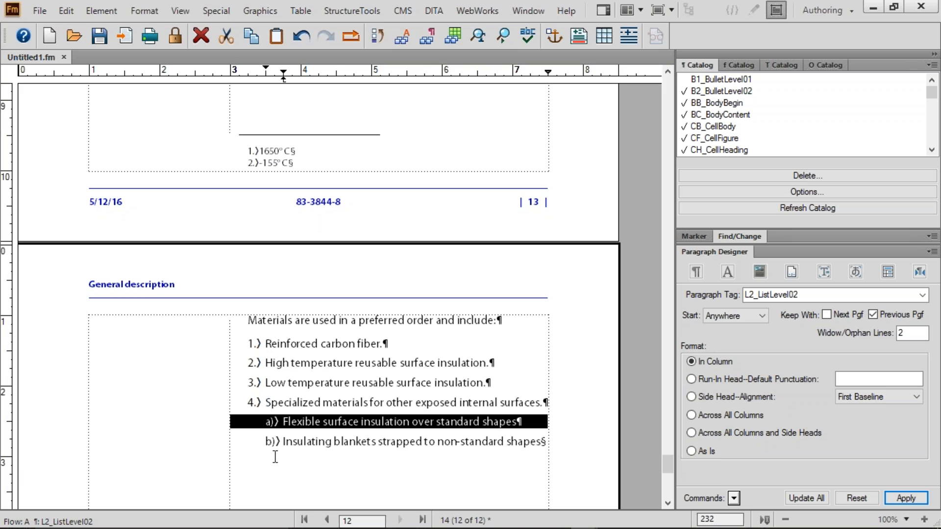
- Insert fourteen more forced line breaks at the end of the heat protection paragraph until the RI_ReallyImportant paragraph splits across two pages
{"action": "left_click_drag", "start_coordinate": [670, 461], "coordinate": [669, 454]}
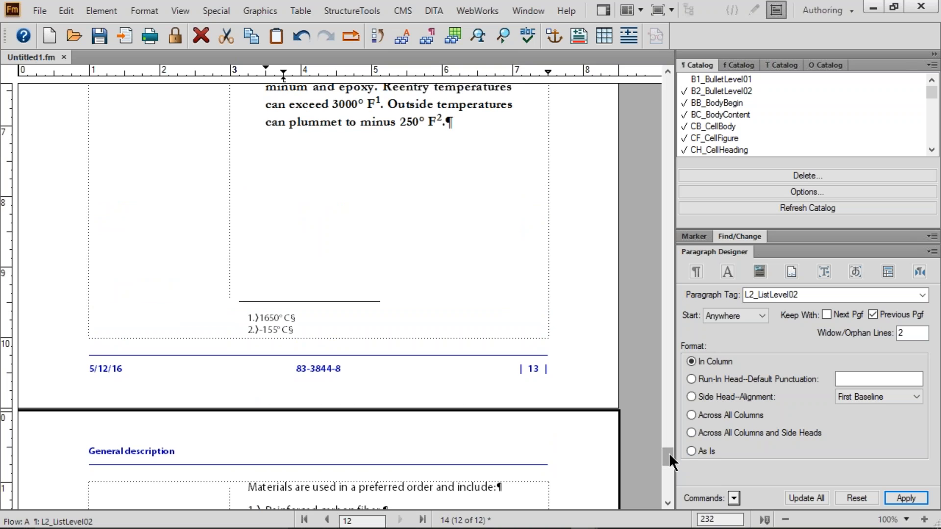
{"action": "left_click_drag", "start_coordinate": [669, 453], "coordinate": [670, 442]}
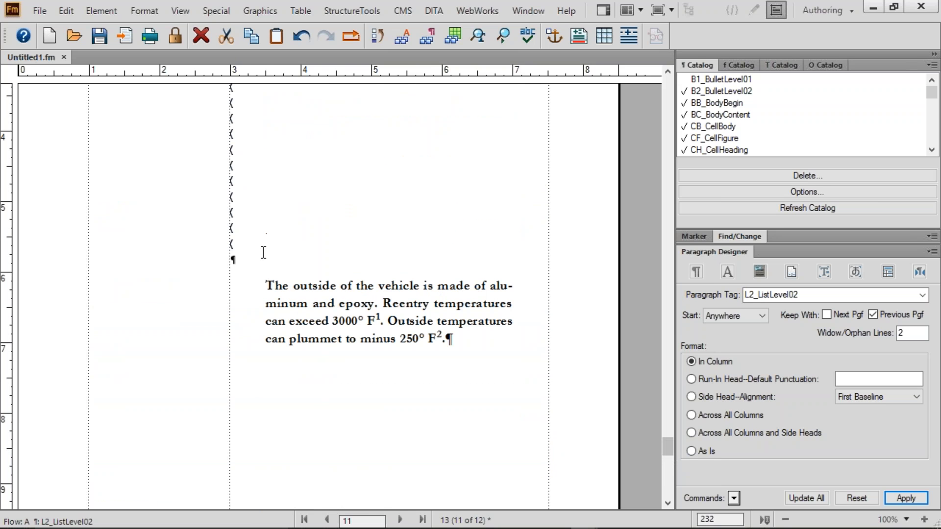
{"action": "left_click", "coordinate": [233, 260]}
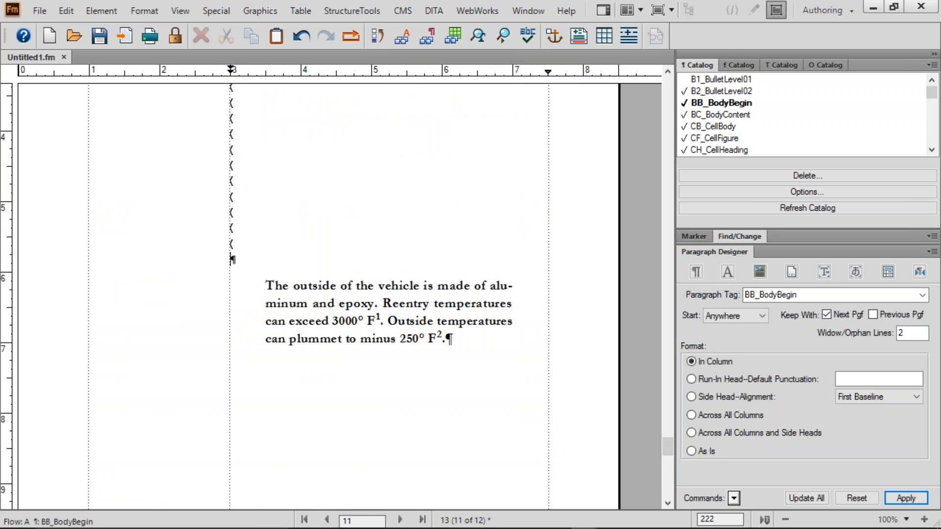
{"action": "key", "text": "Return"}
{"action": "key", "text": "Return"}
{"action": "key", "text": "Return"}
{"action": "key", "text": "Return"}
{"action": "key", "text": "Return"}
{"action": "key", "text": "Return"}
{"action": "key", "text": "Return"}
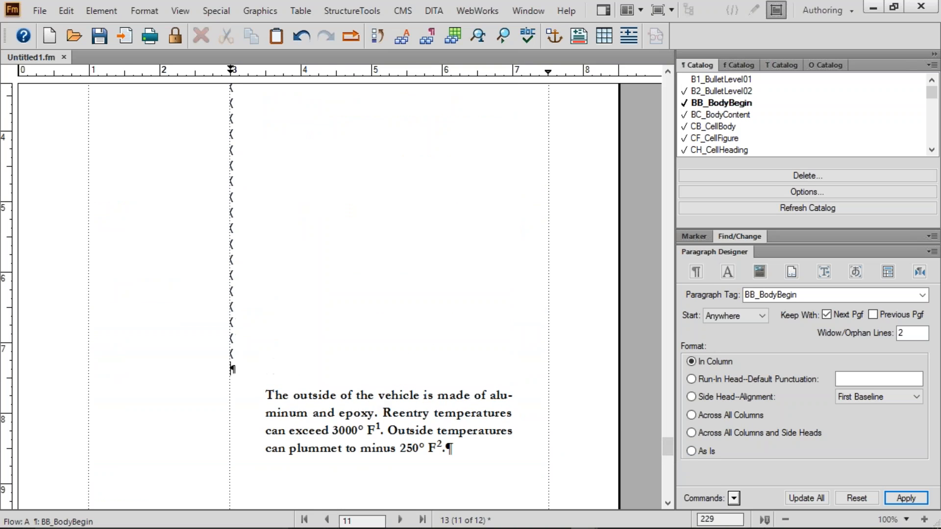
{"action": "key", "text": "Return"}
{"action": "key", "text": "Return"}
{"action": "scroll", "coordinate": [232, 369], "scroll_direction": "down", "scroll_amount": 3}
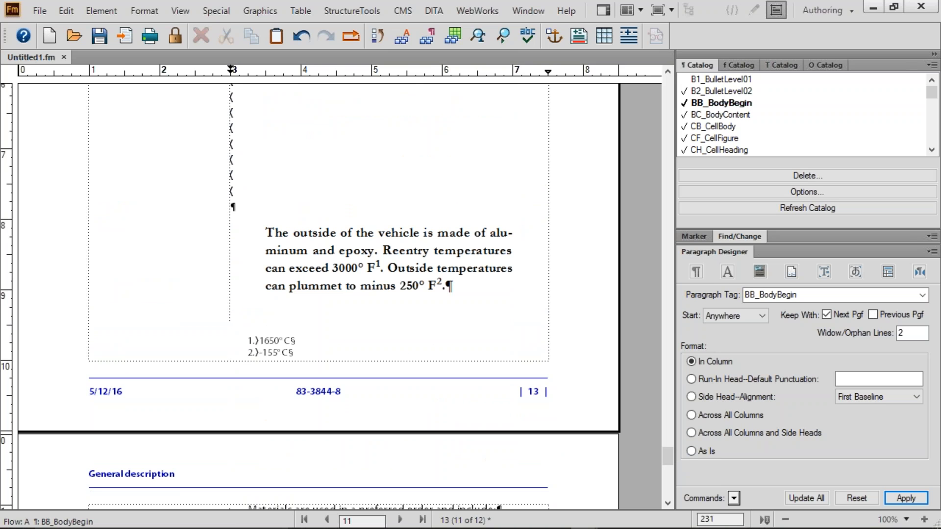
{"action": "key", "text": "Return"}
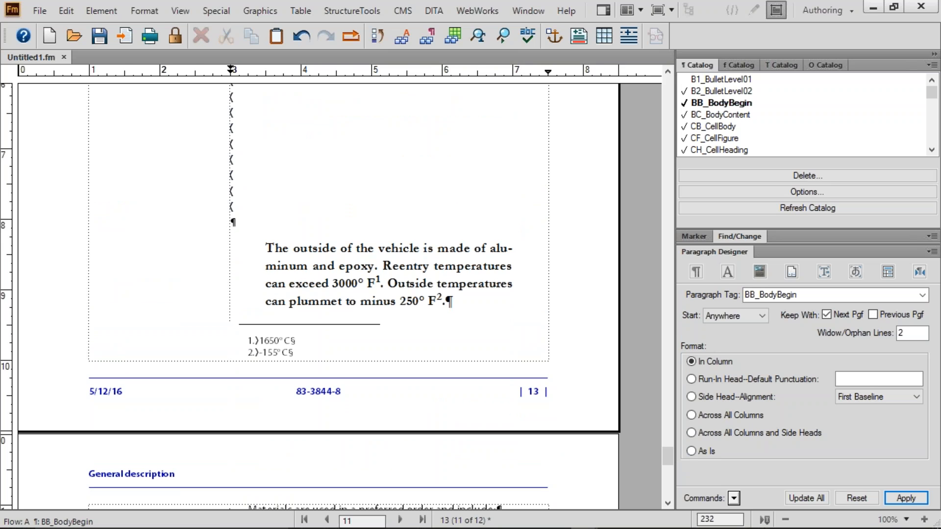
{"action": "key", "text": "Return"}
{"action": "key", "text": "Return"}
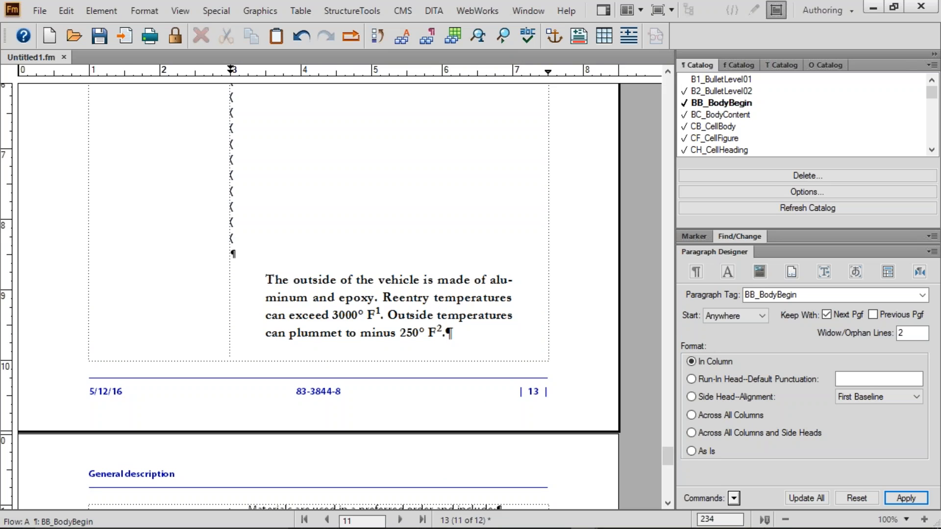
{"action": "key", "text": "Return"}
{"action": "key", "text": "Return"}
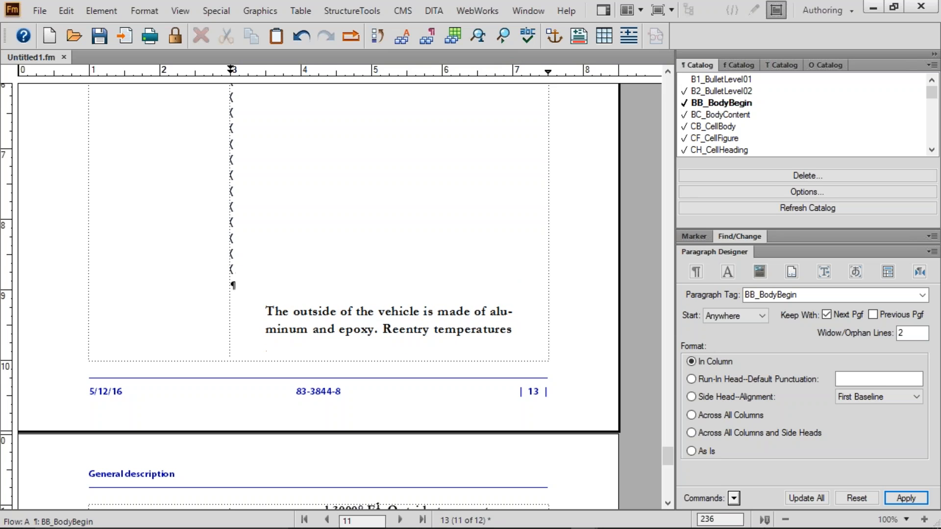
- Set the widow/orphan lines of RI_ReallyImportant to 1 and update all paragraphs with that tag
{"action": "scroll", "coordinate": [319, 294], "scroll_direction": "down", "scroll_amount": 3}
{"action": "scroll", "coordinate": [337, 299], "scroll_direction": "down", "scroll_amount": 1}
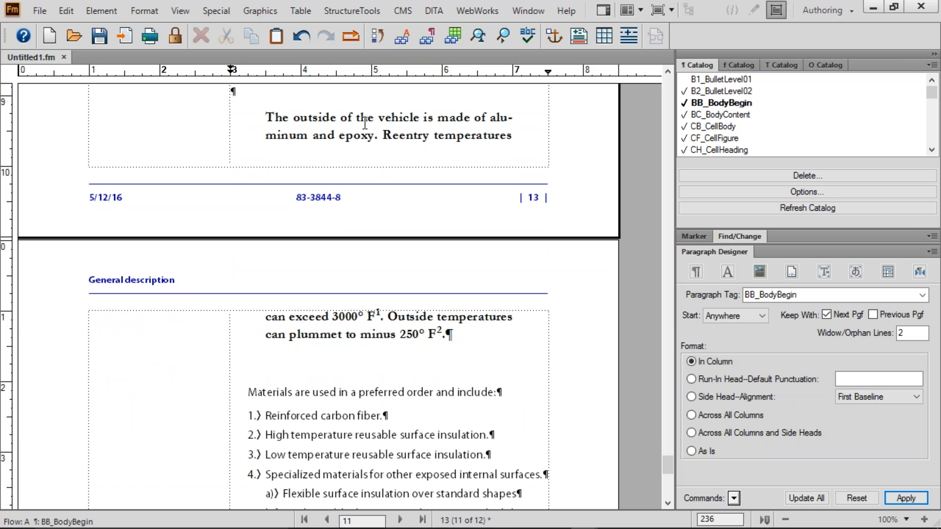
{"action": "left_click_drag", "start_coordinate": [362, 122], "coordinate": [460, 140]}
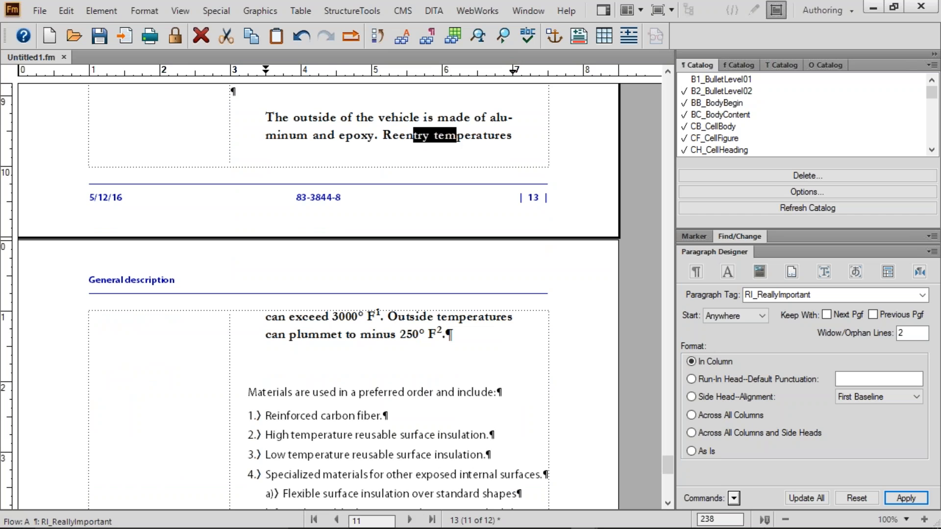
{"action": "left_click_drag", "start_coordinate": [272, 319], "coordinate": [352, 319]}
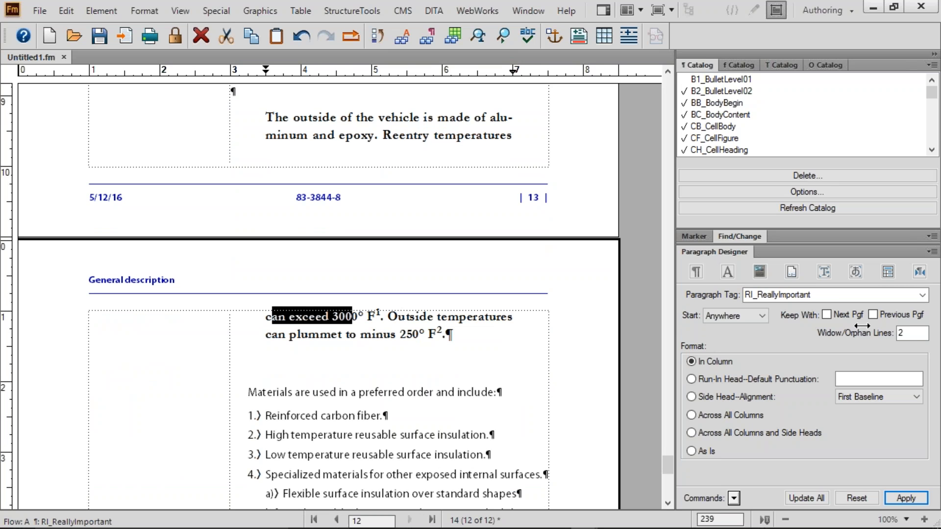
{"action": "double_click", "coordinate": [907, 331]}
{"action": "type", "text": "1"}
{"action": "left_click", "coordinate": [803, 498]}
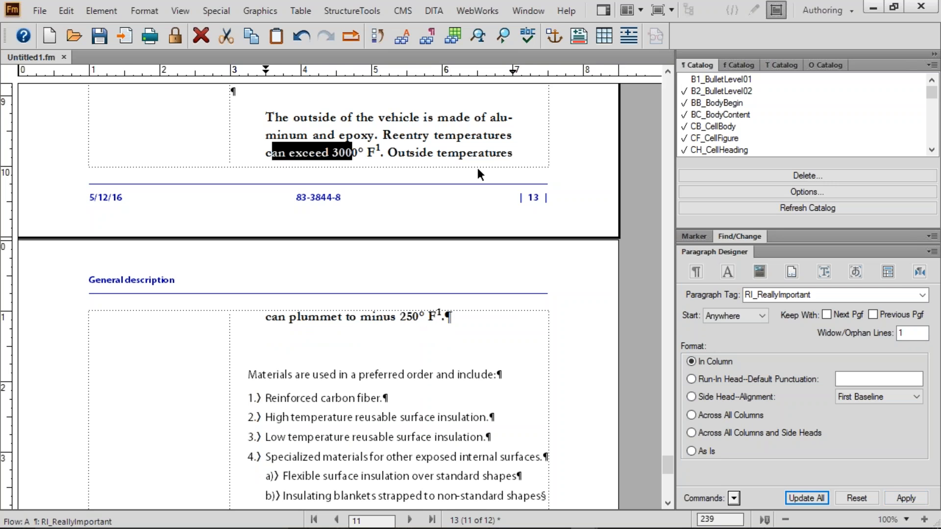
- Return the widow/orphan lines of RI_ReallyImportant to 2 and update all tagged paragraphs
{"action": "double_click", "coordinate": [899, 334]}
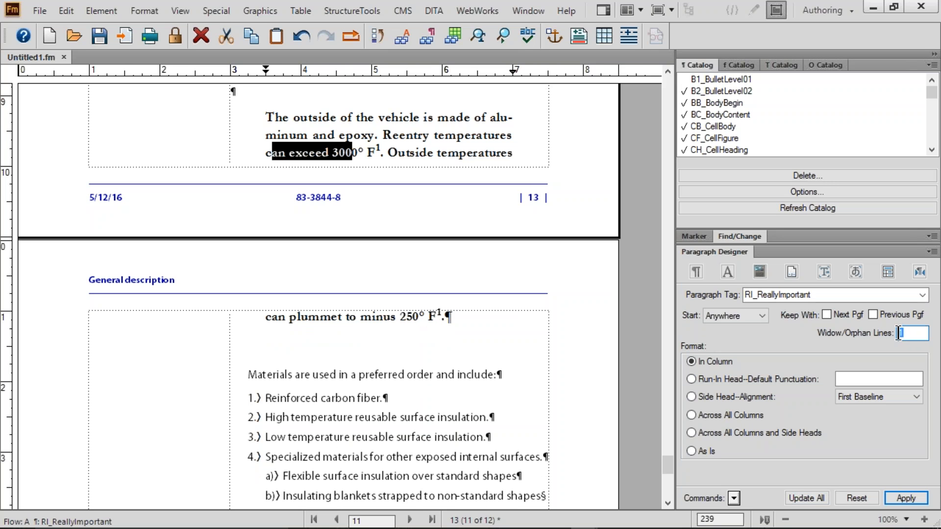
{"action": "type", "text": "2"}
{"action": "left_click", "coordinate": [796, 498]}
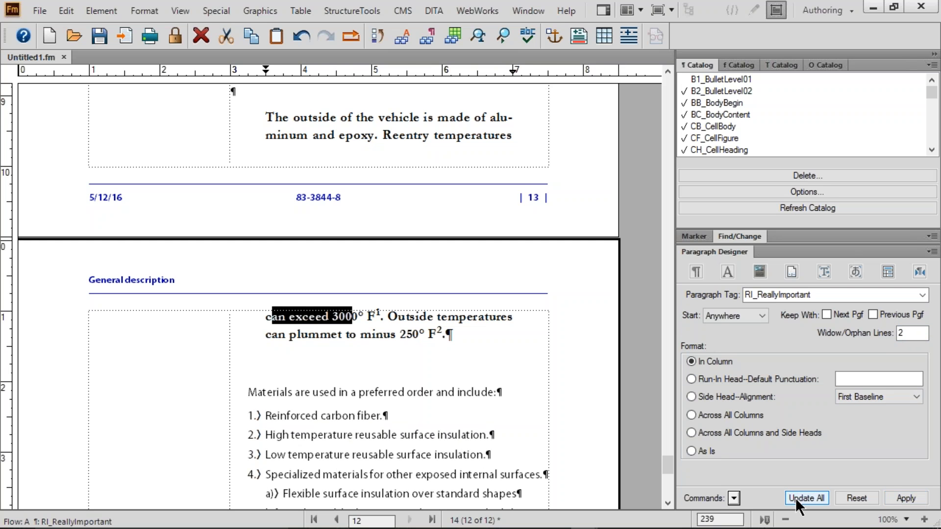
- Set the widow/orphan lines of RI_ReallyImportant to 3 with the Run-In Head format, and update all tagged paragraphs
{"action": "double_click", "coordinate": [901, 333]}
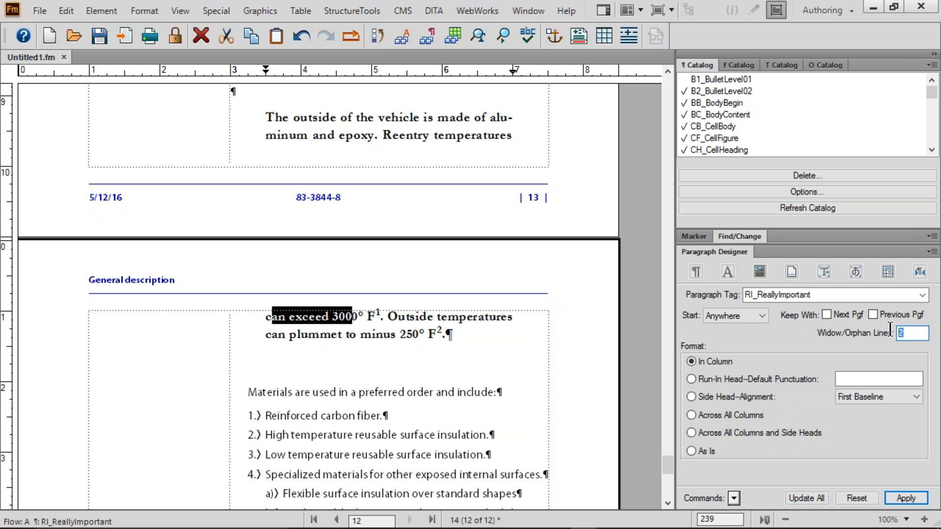
{"action": "type", "text": "3"}
{"action": "left_click", "coordinate": [779, 378]}
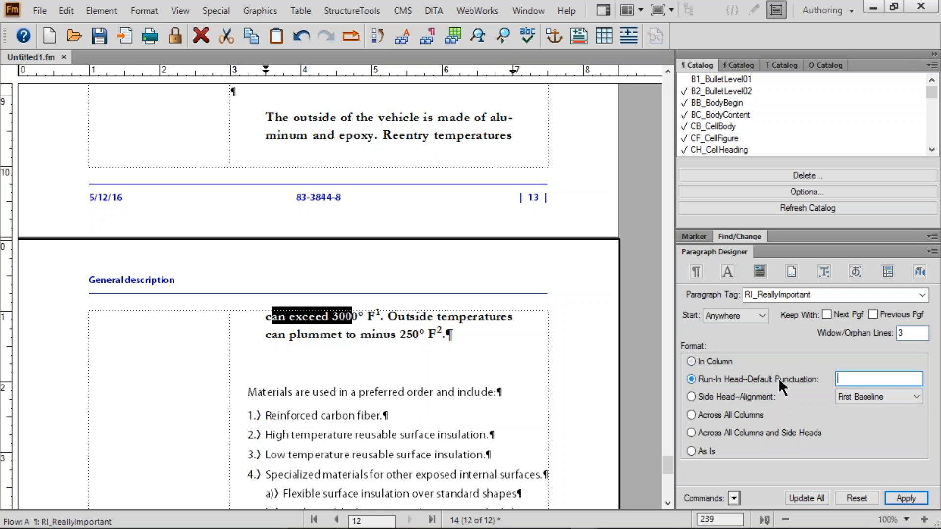
{"action": "left_click", "coordinate": [798, 494]}
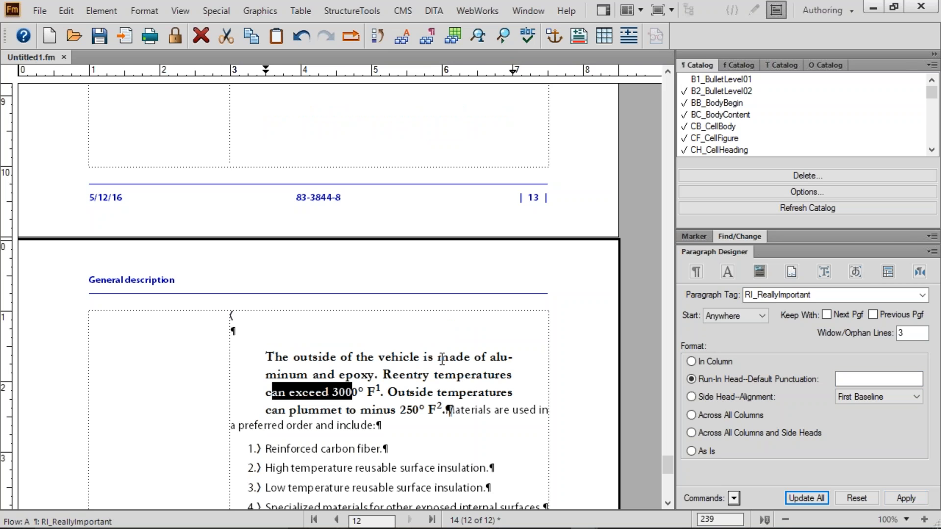
- Change the RI_ReallyImportant pagination format back to In Column and update all tagged paragraphs
{"action": "left_click", "coordinate": [458, 375]}
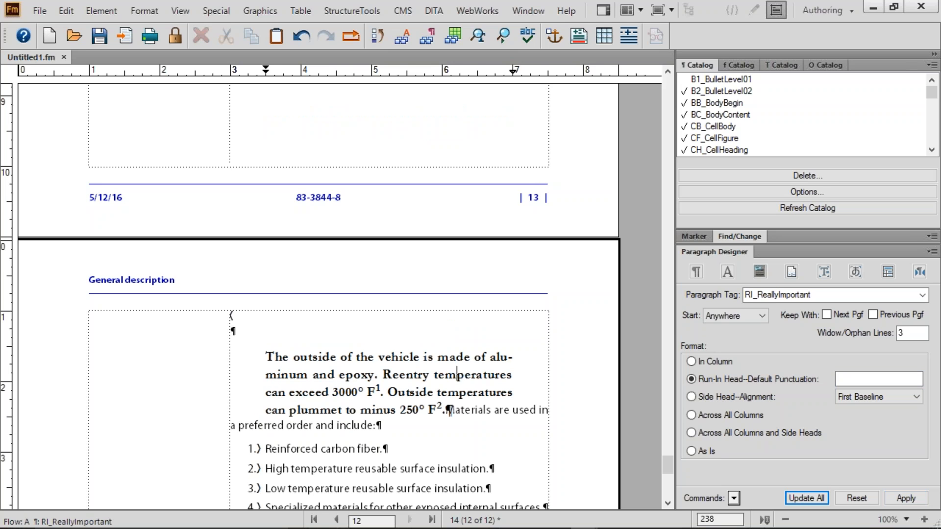
{"action": "left_click", "coordinate": [340, 373]}
{"action": "left_click", "coordinate": [696, 360]}
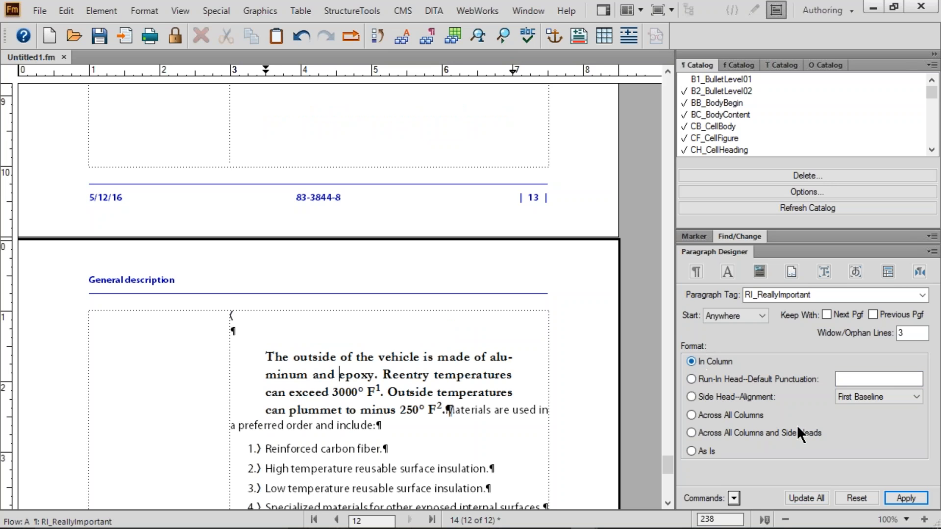
{"action": "left_click", "coordinate": [802, 495]}
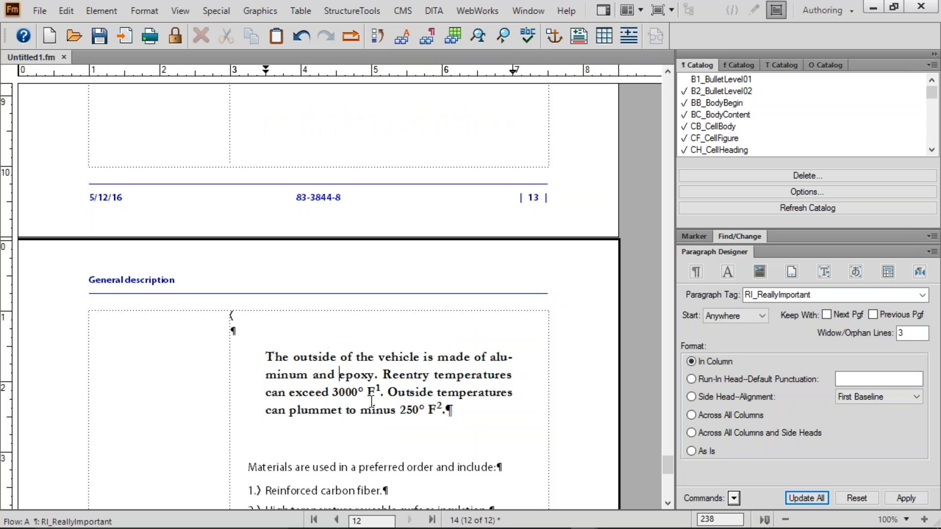
- Reset RI_ReallyImportant to 2 widow/orphan lines and apply the update to all its paragraphs
{"action": "double_click", "coordinate": [902, 333]}
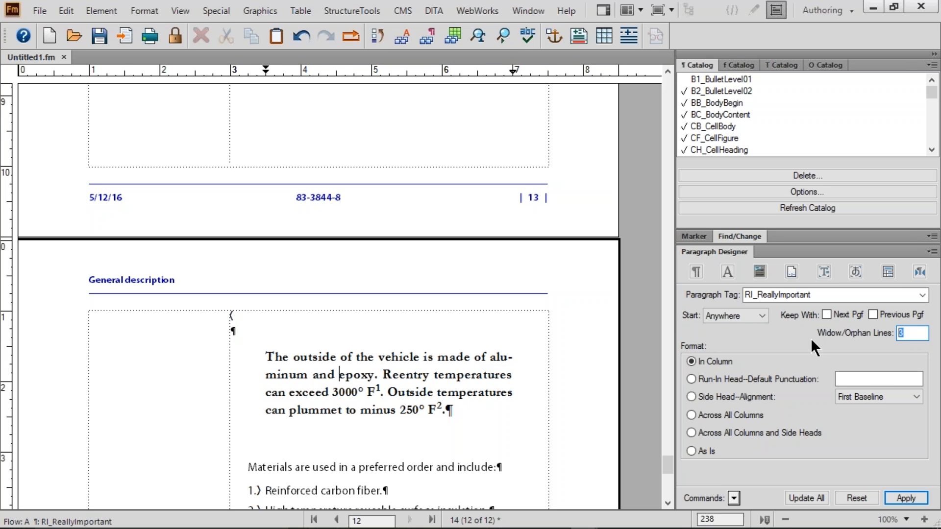
{"action": "type", "text": "2"}
{"action": "left_click", "coordinate": [795, 494]}
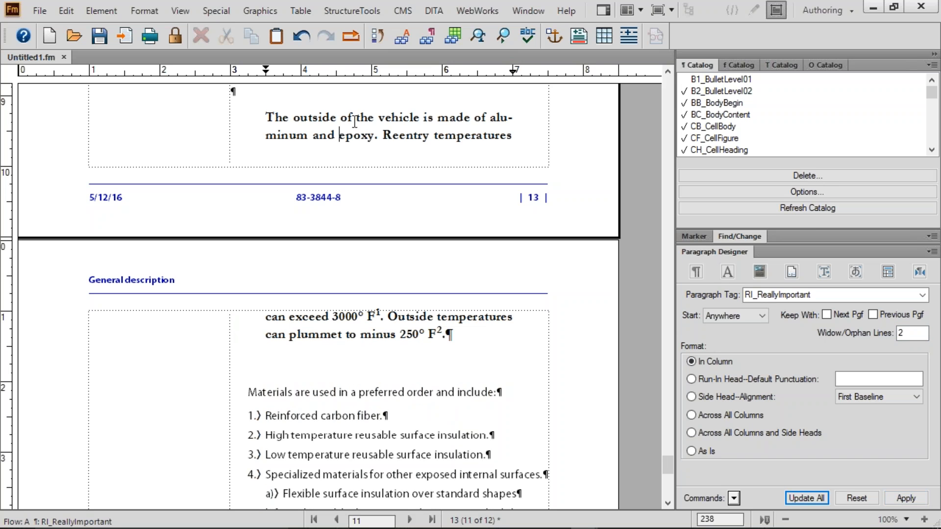
- Delete eight of the forced line breaks above the RI_ReallyImportant paragraph and check the materials list on the next page
{"action": "left_click", "coordinate": [355, 105]}
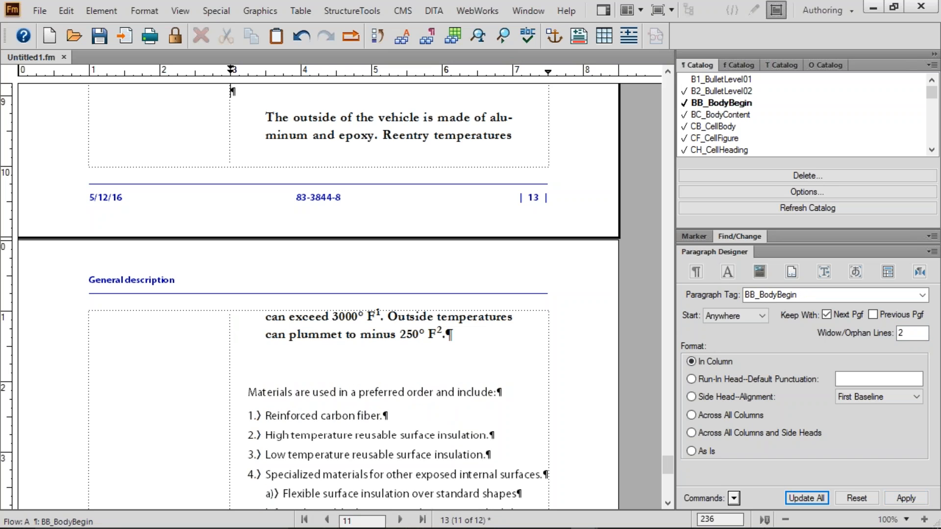
{"action": "key", "text": "BackSpace"}
{"action": "key", "text": "BackSpace"}
{"action": "key", "text": "BackSpace"}
{"action": "key", "text": "BackSpace"}
{"action": "key", "text": "BackSpace"}
{"action": "key", "text": "BackSpace"}
{"action": "key", "text": "BackSpace"}
{"action": "key", "text": "BackSpace"}
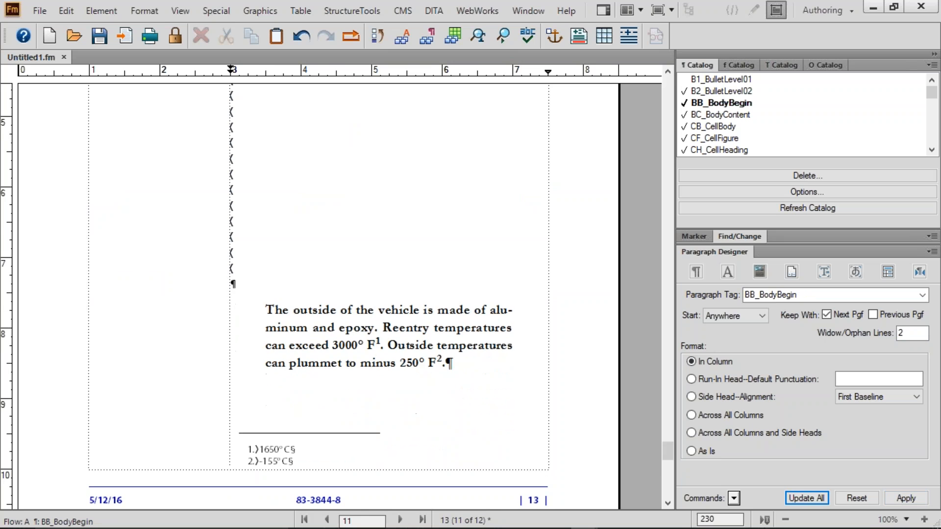
{"action": "scroll", "coordinate": [358, 113], "scroll_direction": "down", "scroll_amount": 1}
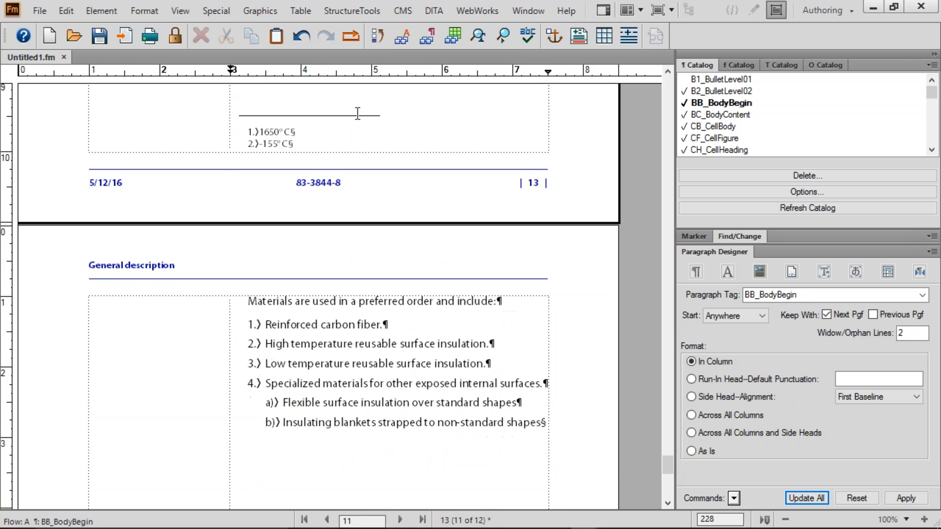
- Turn off Keep With Next Pgf and Previous Pgf for L1_ListLevel01_Continue and update all paragraphs with that tag
{"action": "left_click_drag", "start_coordinate": [275, 344], "coordinate": [390, 344]}
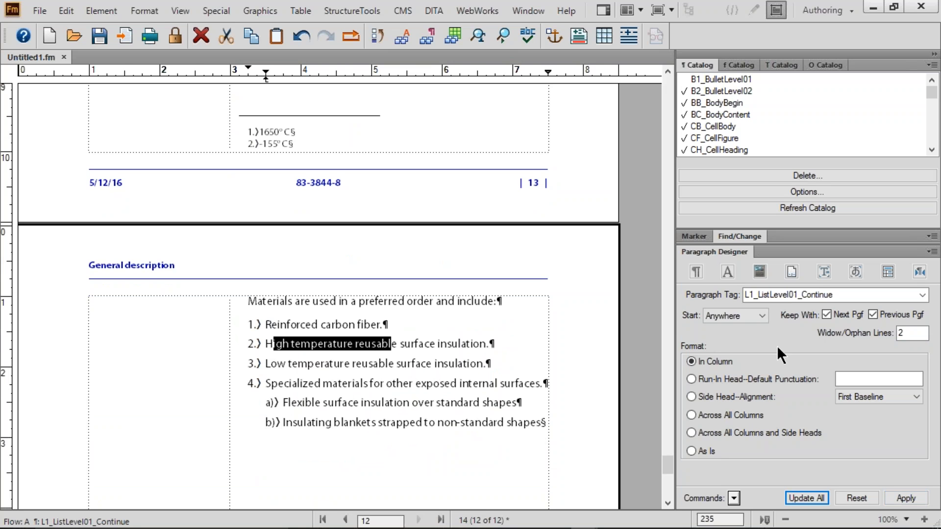
{"action": "left_click", "coordinate": [827, 315]}
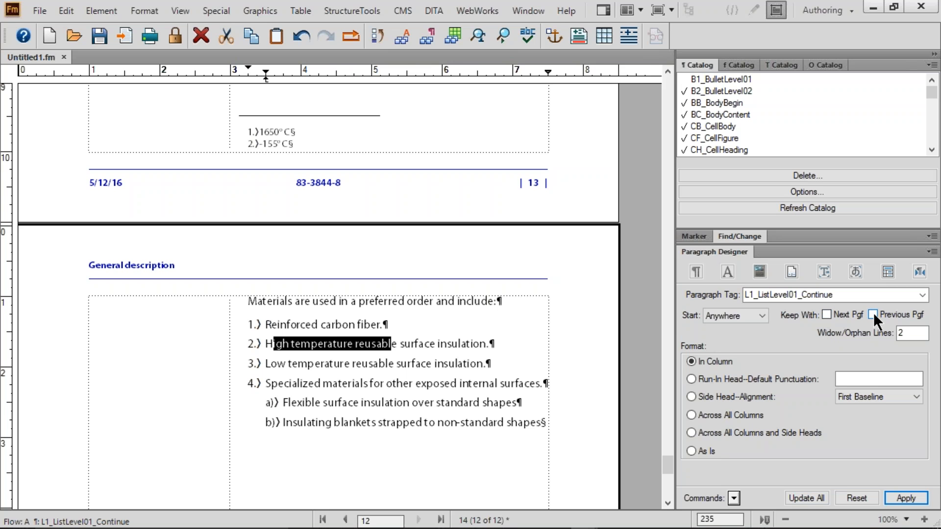
{"action": "left_click", "coordinate": [800, 498]}
{"action": "left_click", "coordinate": [467, 311]}
{"action": "left_click", "coordinate": [428, 363]}
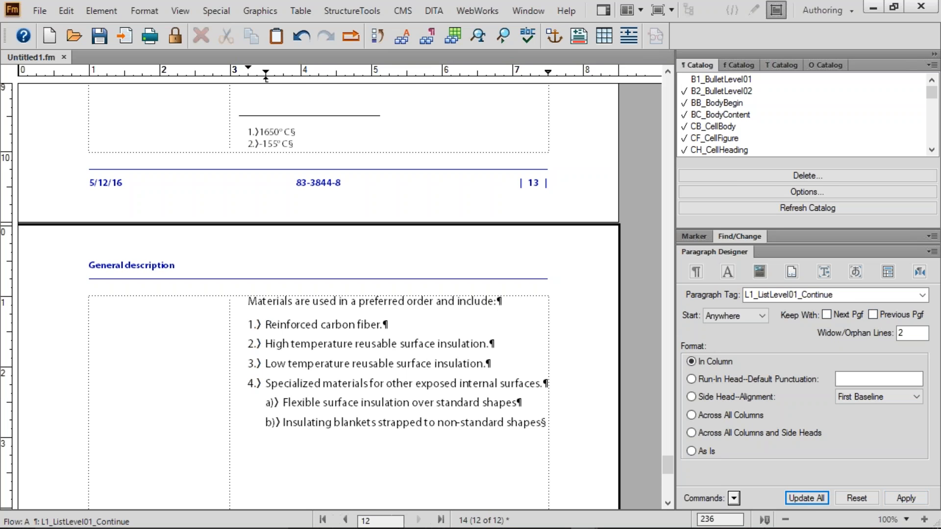
- Remove more forced line breaks above the RI_ReallyImportant paragraph and check how the materials list splits between the two pages
{"action": "scroll", "coordinate": [428, 365], "scroll_direction": "up", "scroll_amount": 3}
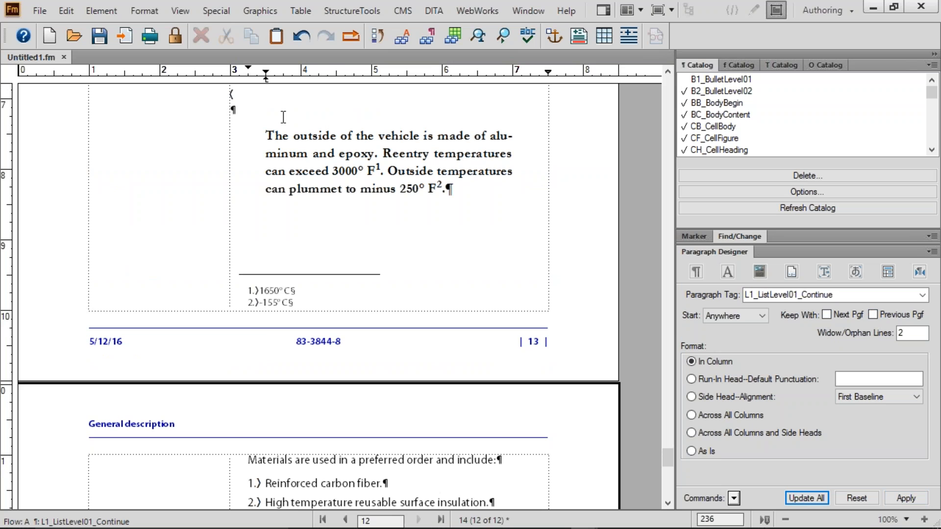
{"action": "left_click", "coordinate": [284, 117]}
{"action": "key", "text": "BackSpace"}
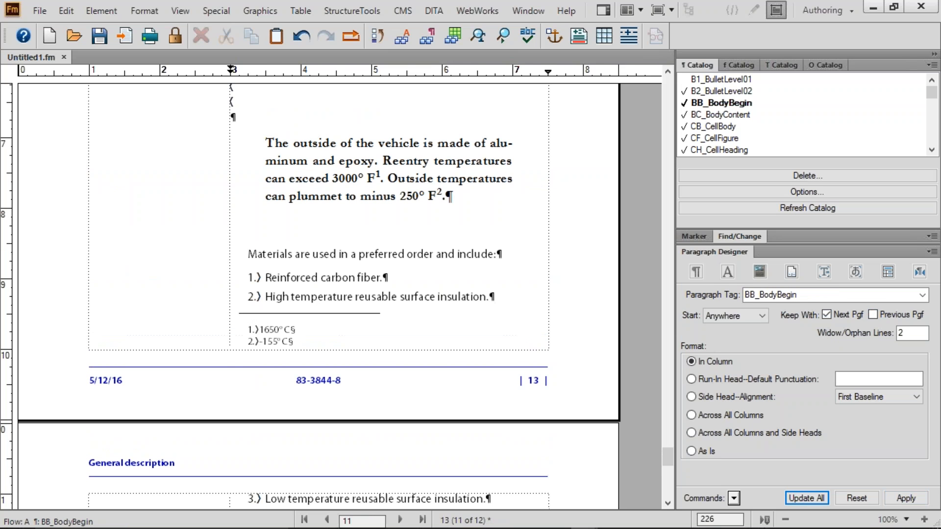
{"action": "left_click_drag", "start_coordinate": [282, 255], "coordinate": [386, 255]}
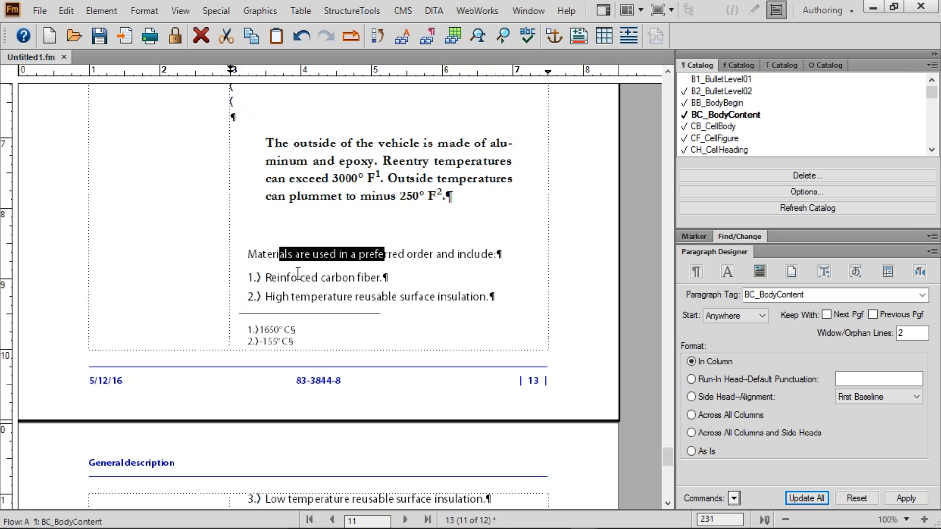
{"action": "left_click_drag", "start_coordinate": [286, 277], "coordinate": [331, 297]}
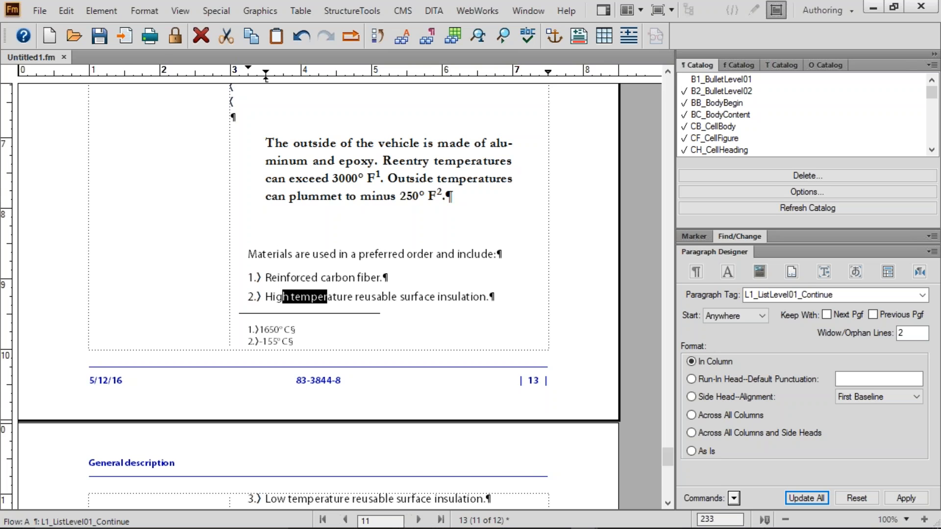
{"action": "scroll", "coordinate": [332, 297], "scroll_direction": "down", "scroll_amount": 5}
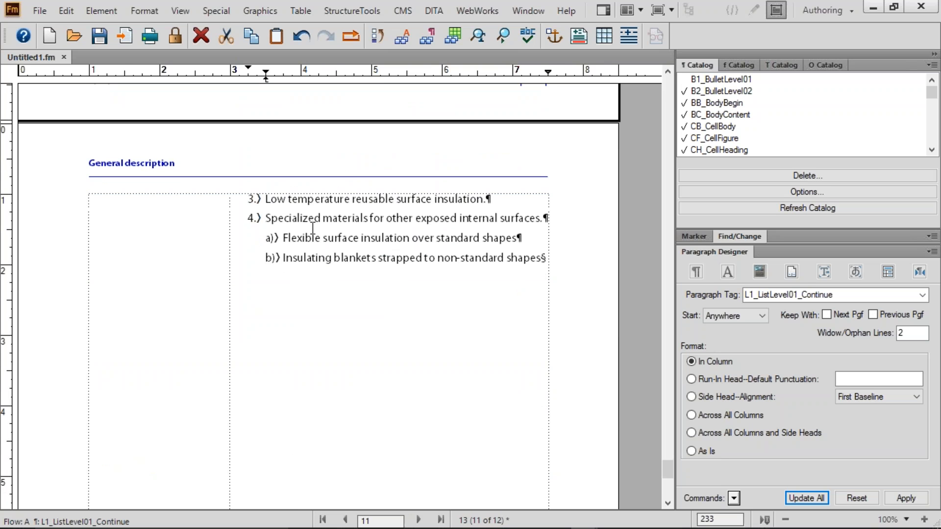
{"action": "scroll", "coordinate": [313, 229], "scroll_direction": "up", "scroll_amount": 5}
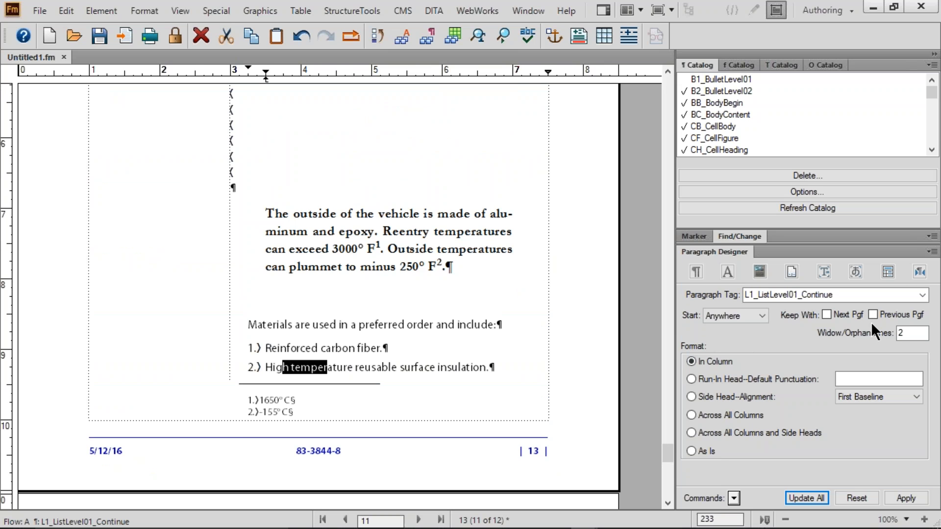
{"action": "double_click", "coordinate": [899, 333]}
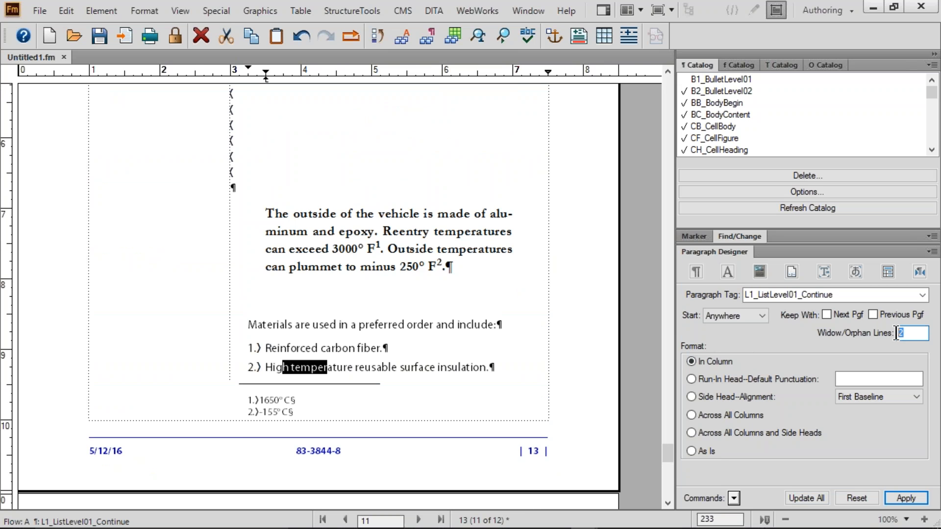
- Delete all remaining forced line breaks after "acceptable temperatures." in the Thermal protection section
{"action": "left_click", "coordinate": [668, 148]}
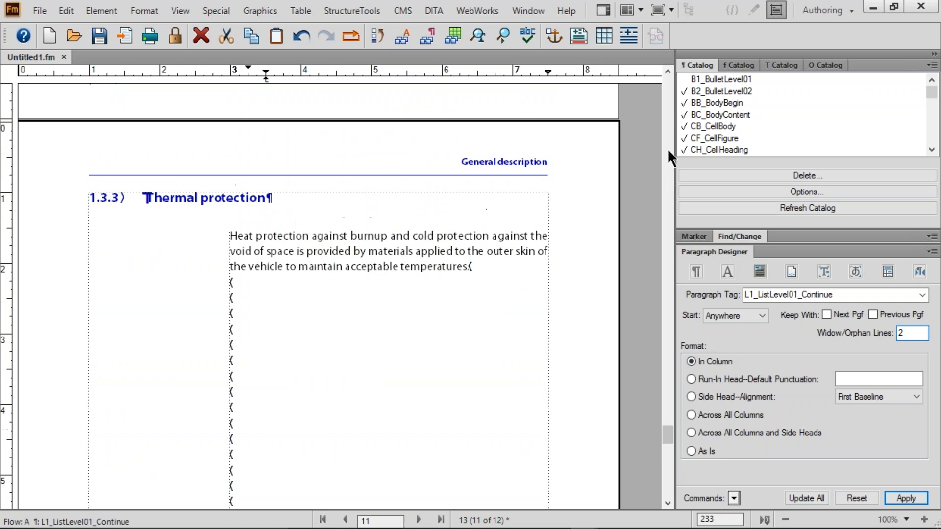
{"action": "left_click_drag", "start_coordinate": [501, 271], "coordinate": [510, 460]}
{"action": "key", "text": "Delete"}
{"action": "key", "text": "Delete"}
{"action": "key", "text": "Delete"}
{"action": "key", "text": "Delete"}
{"action": "key", "text": "Delete"}
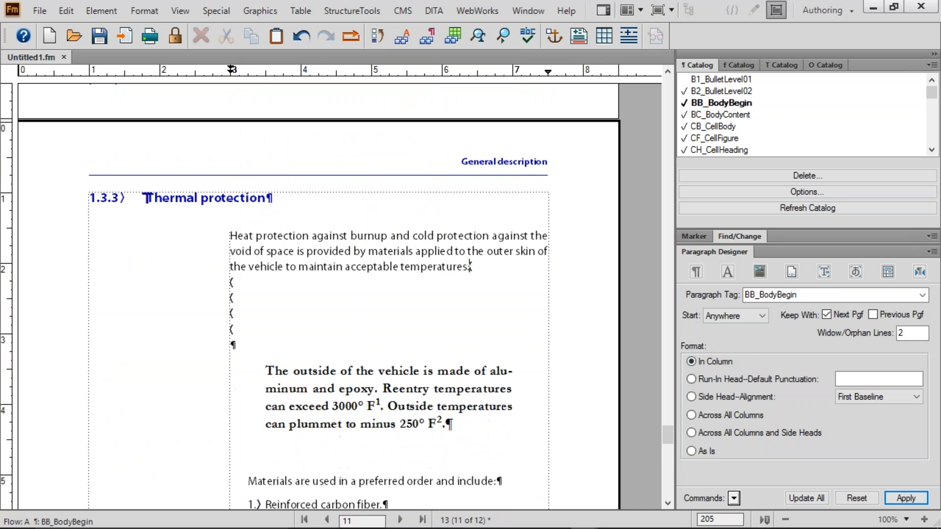
{"action": "key", "text": "Delete"}
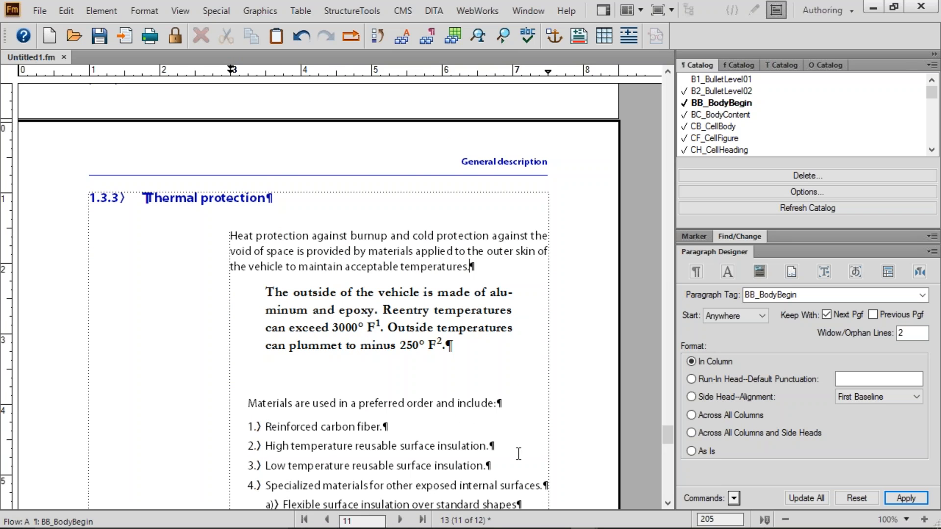
- Set the H2_Heading2 paragraph format to start at Top of Page and update all its paragraphs, using the Wing heading
{"action": "left_click", "coordinate": [662, 264]}
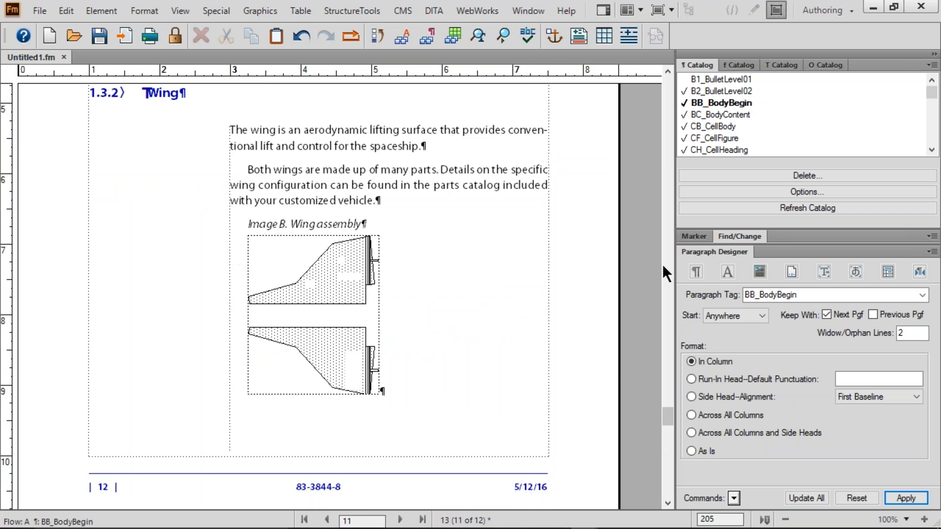
{"action": "left_click", "coordinate": [663, 71]}
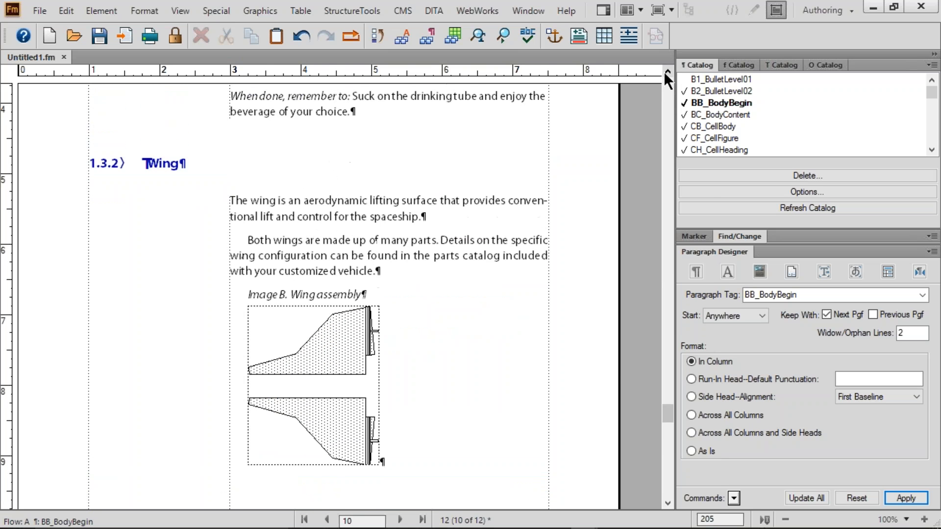
{"action": "left_click", "coordinate": [664, 71]}
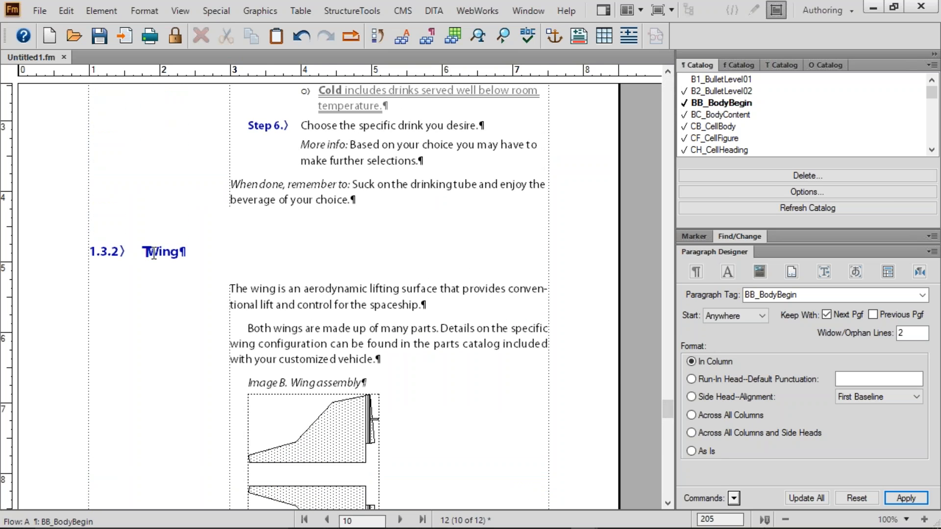
{"action": "left_click_drag", "start_coordinate": [156, 253], "coordinate": [198, 253]}
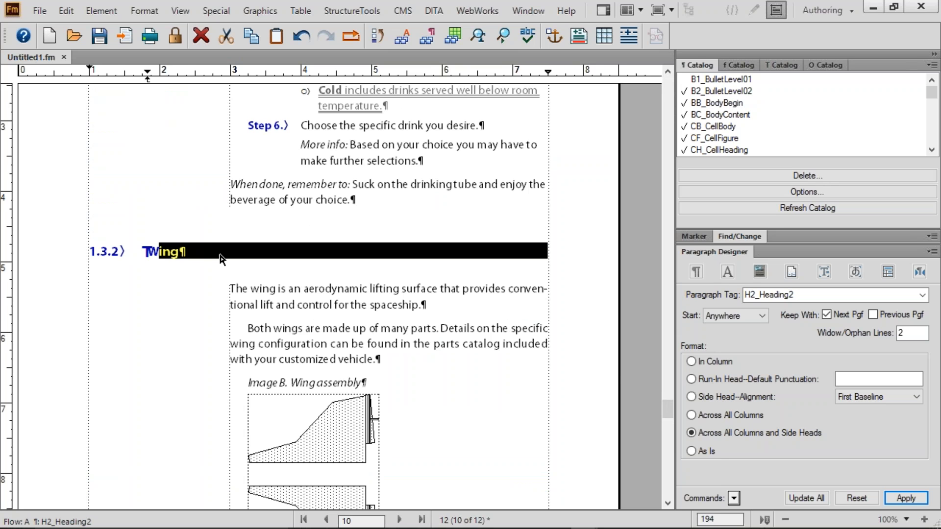
{"action": "scroll", "coordinate": [221, 256], "scroll_direction": "down", "scroll_amount": 3}
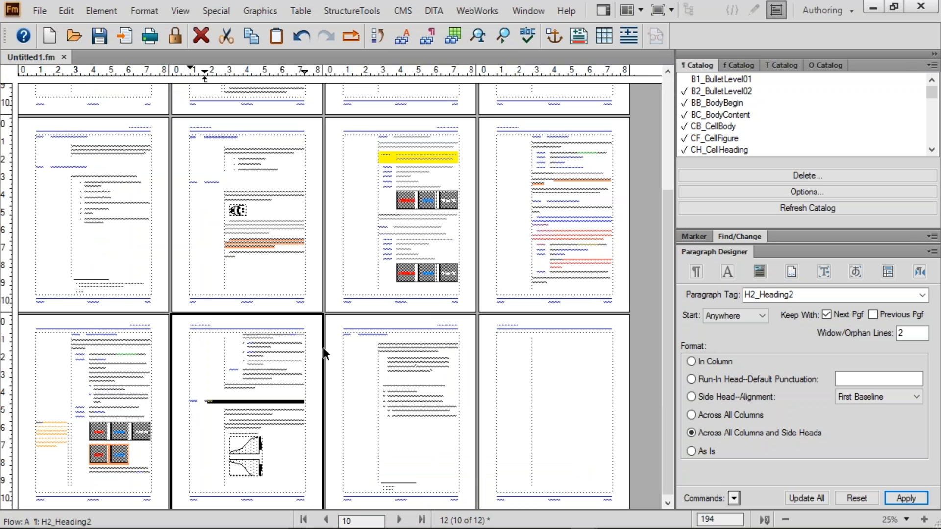
{"action": "triple_click", "coordinate": [208, 403]}
{"action": "left_click", "coordinate": [748, 316]}
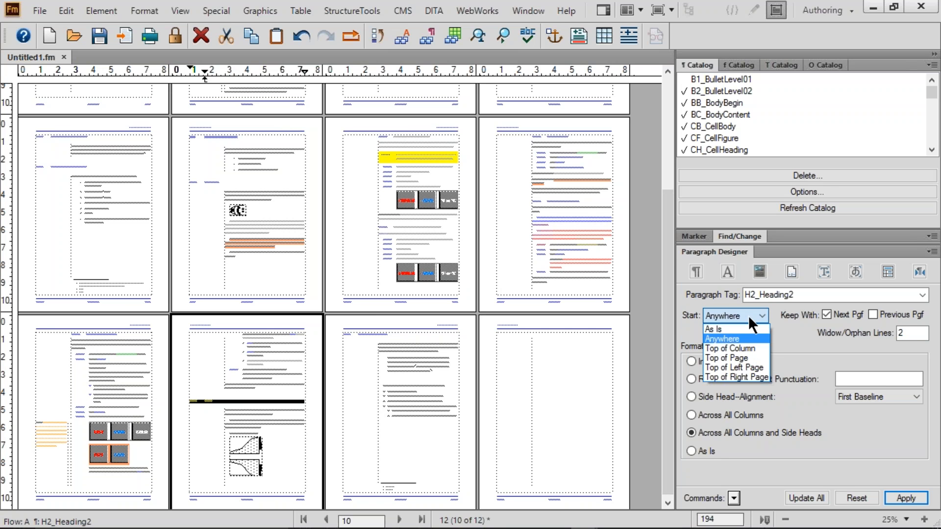
{"action": "left_click", "coordinate": [740, 360]}
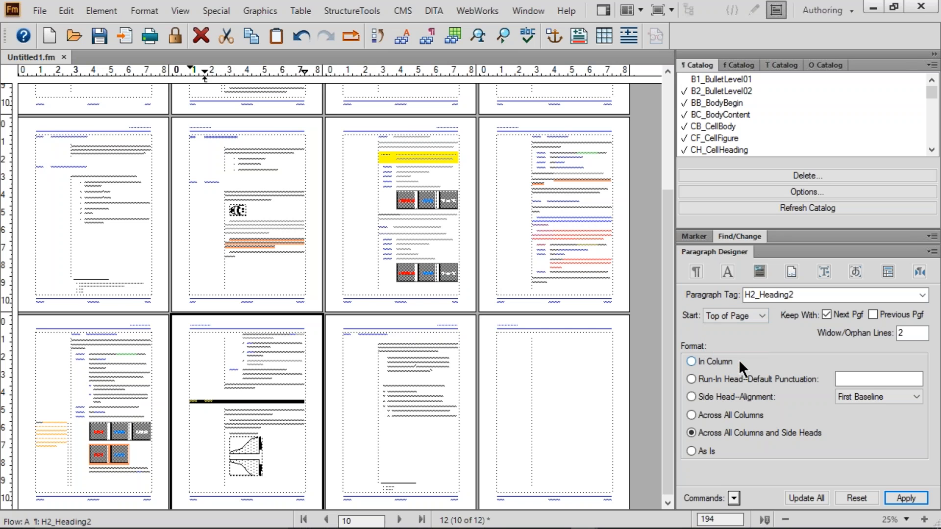
{"action": "left_click", "coordinate": [808, 496]}
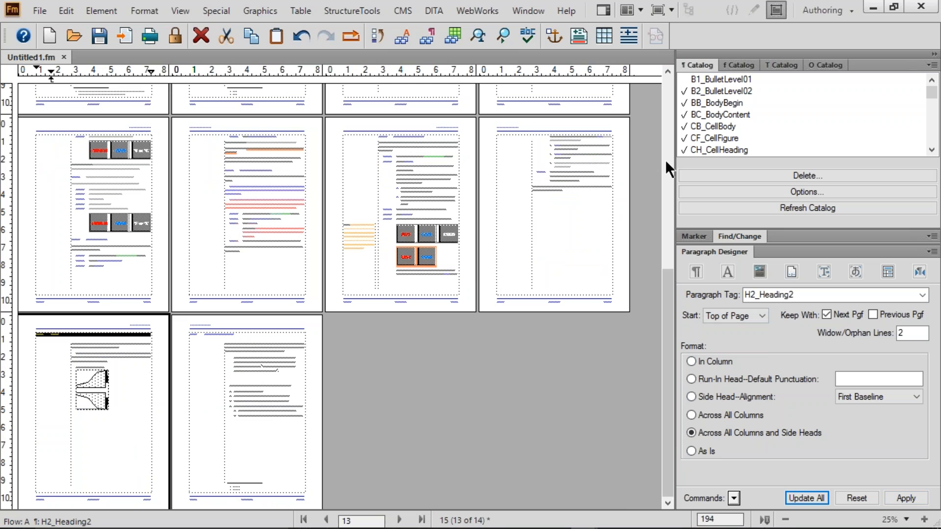
- Examine the page overview, then the Vehicle structure page and the start of the Crew area section at 100% zoom
{"action": "left_click", "coordinate": [669, 140]}
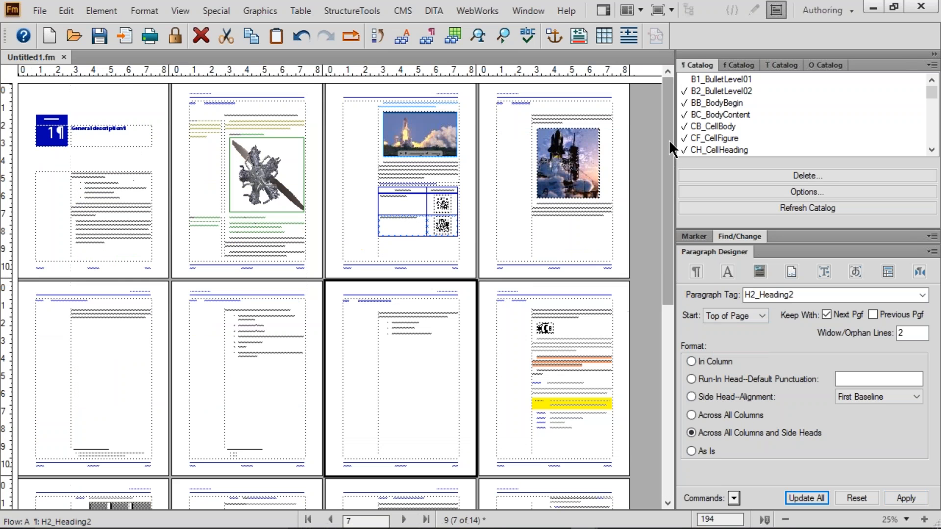
{"action": "left_click_drag", "start_coordinate": [241, 303], "coordinate": [258, 327]}
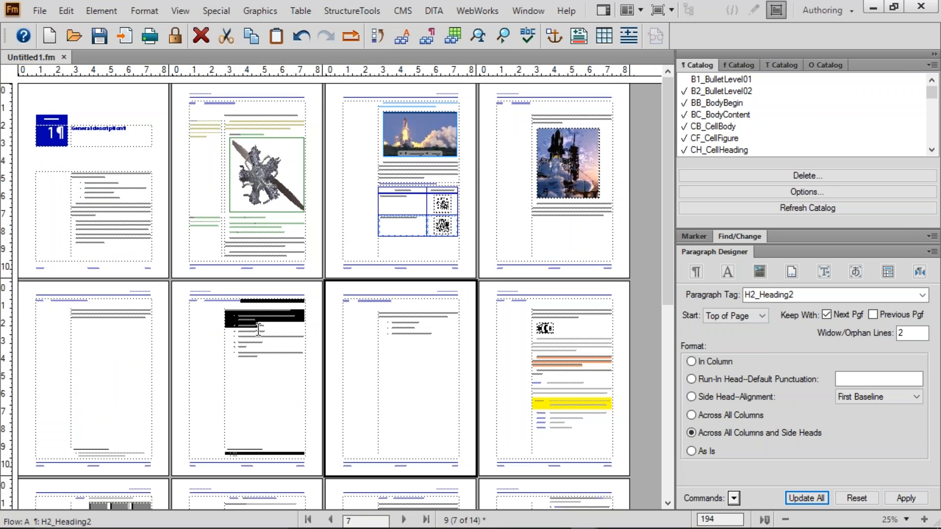
{"action": "left_click_drag", "start_coordinate": [391, 301], "coordinate": [402, 338]}
{"action": "left_click", "coordinate": [402, 338]}
{"action": "key", "text": "Escape"}
{"action": "key", "text": "z"}
{"action": "key", "text": "z"}
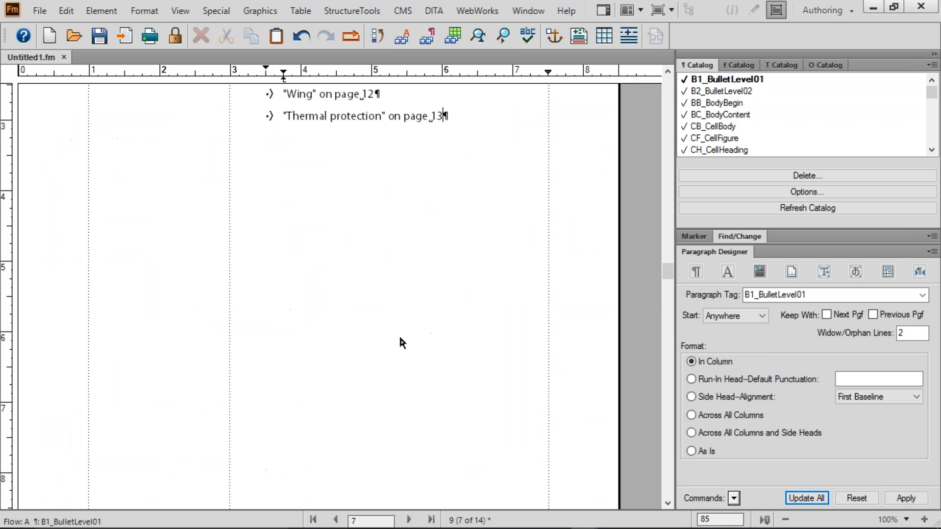
{"action": "scroll", "coordinate": [402, 343], "scroll_direction": "up", "scroll_amount": 3}
{"action": "scroll", "coordinate": [400, 338], "scroll_direction": "up", "scroll_amount": 2}
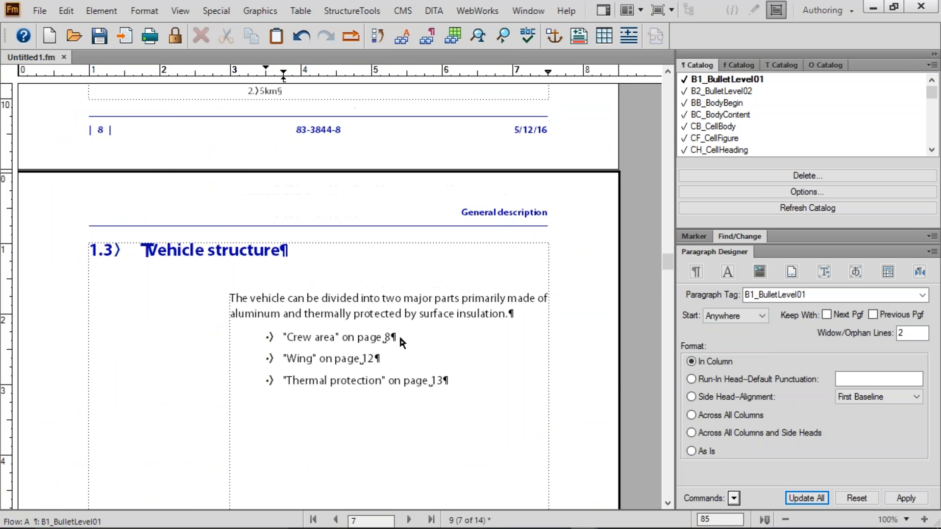
{"action": "scroll", "coordinate": [400, 338], "scroll_direction": "down", "scroll_amount": 12}
{"action": "scroll", "coordinate": [400, 342], "scroll_direction": "down", "scroll_amount": 3}
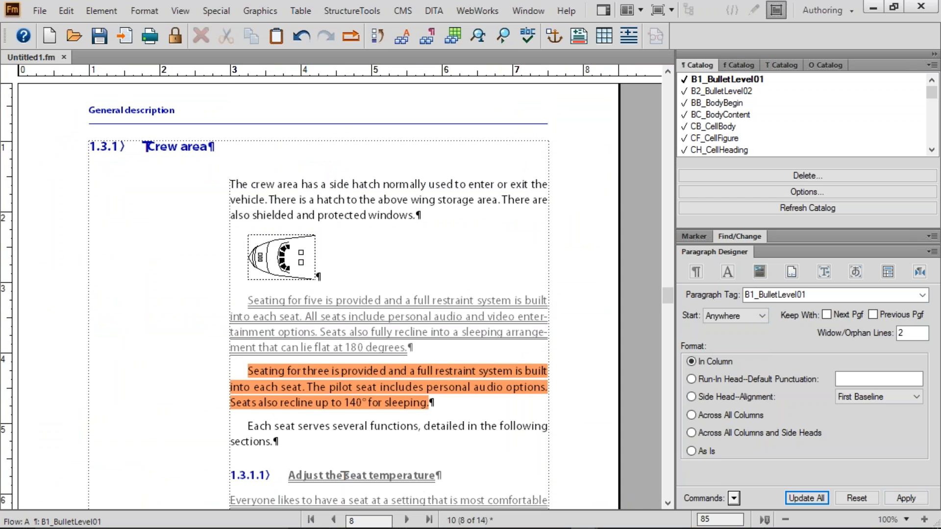
- Check the page flow from the Crew area heading through the end of its last task, before the Wing section
{"action": "left_click_drag", "start_coordinate": [167, 152], "coordinate": [201, 155]}
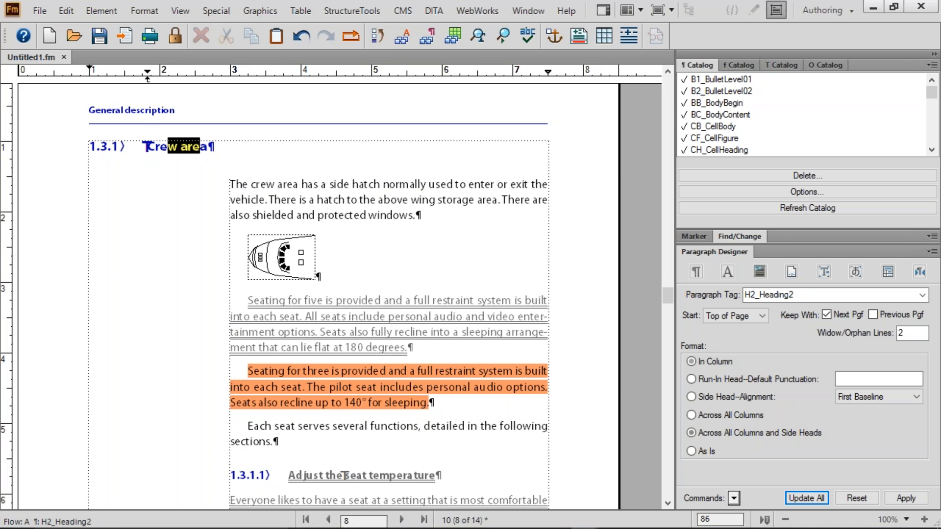
{"action": "scroll", "coordinate": [338, 169], "scroll_direction": "down", "scroll_amount": 1}
{"action": "scroll", "coordinate": [338, 169], "scroll_direction": "down", "scroll_amount": 20}
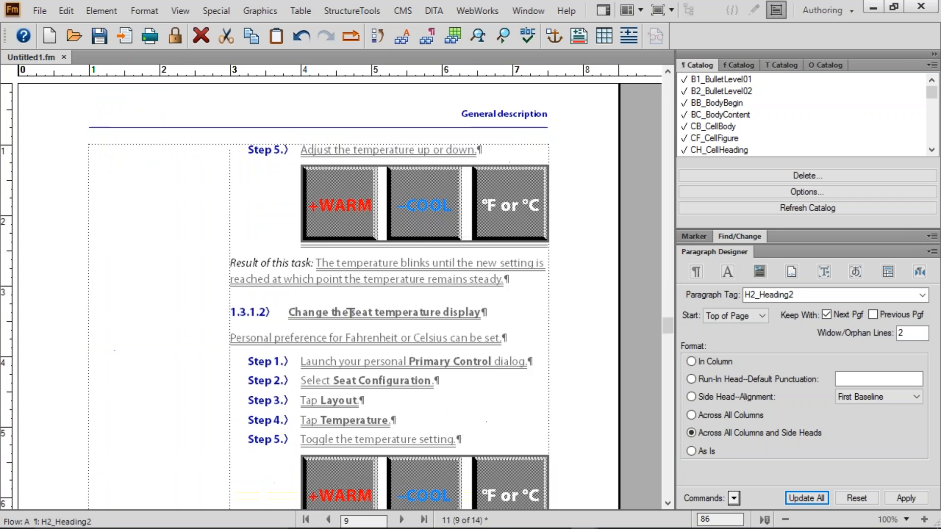
{"action": "scroll", "coordinate": [330, 439], "scroll_direction": "down", "scroll_amount": 10}
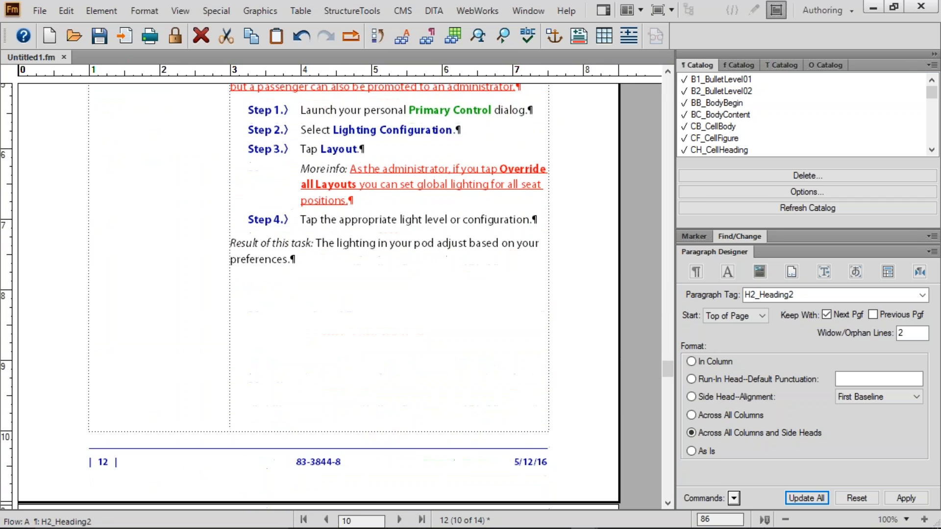
{"action": "scroll", "coordinate": [329, 439], "scroll_direction": "down", "scroll_amount": 15}
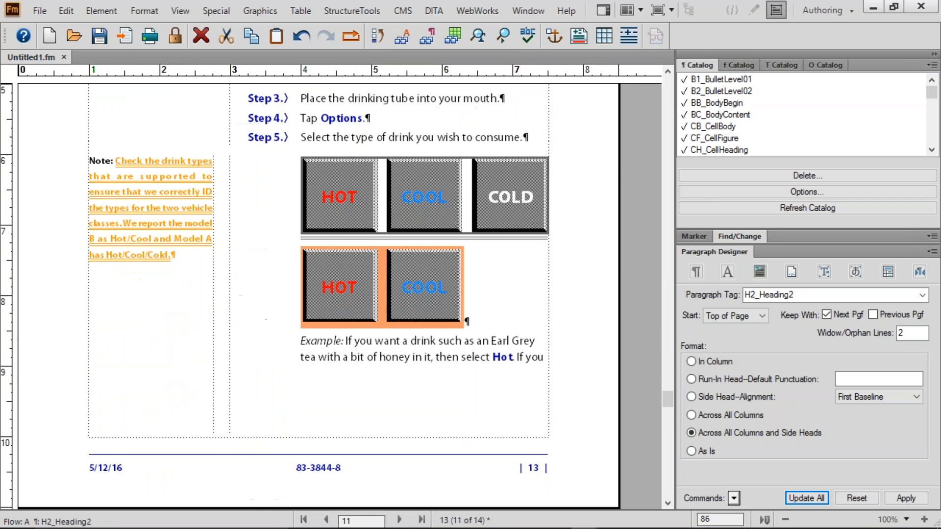
{"action": "scroll", "coordinate": [337, 170], "scroll_direction": "down", "scroll_amount": 14}
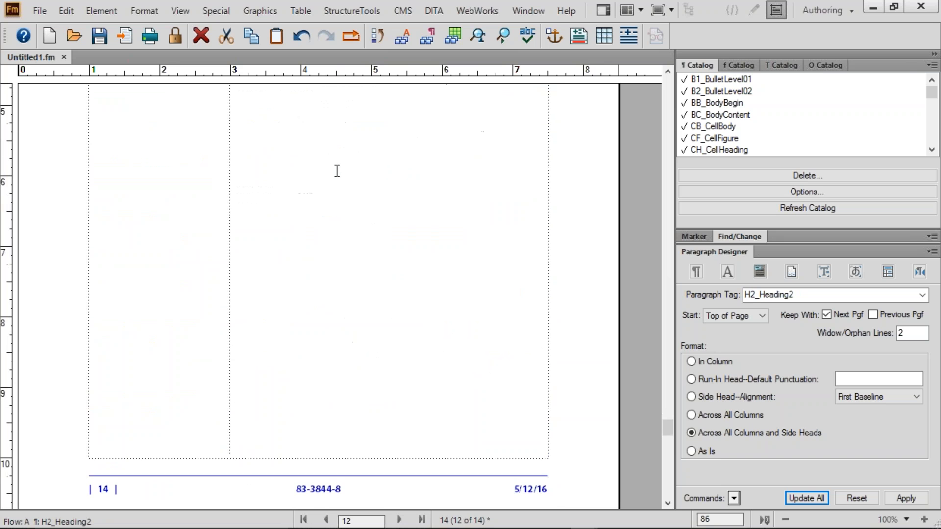
{"action": "scroll", "coordinate": [337, 172], "scroll_direction": "up", "scroll_amount": 7}
{"action": "left_click_drag", "start_coordinate": [330, 175], "coordinate": [367, 229]}
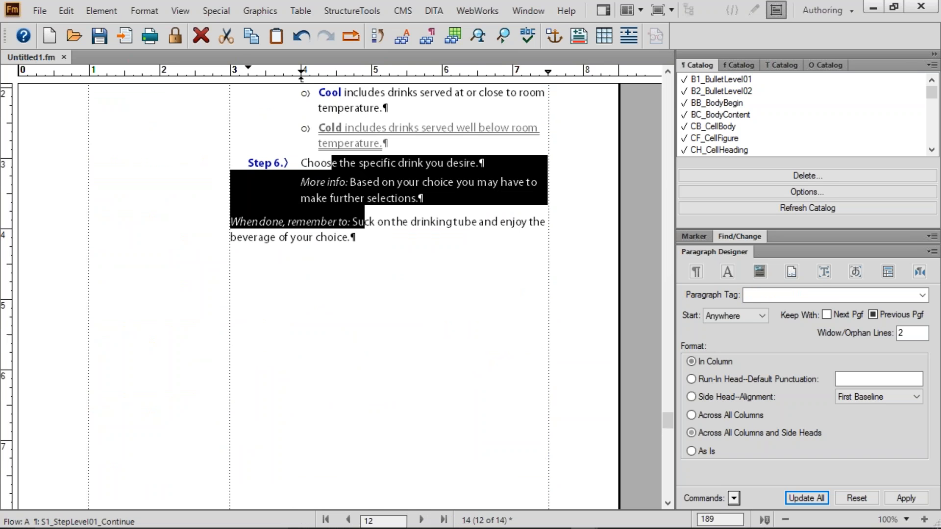
{"action": "left_click", "coordinate": [420, 255]}
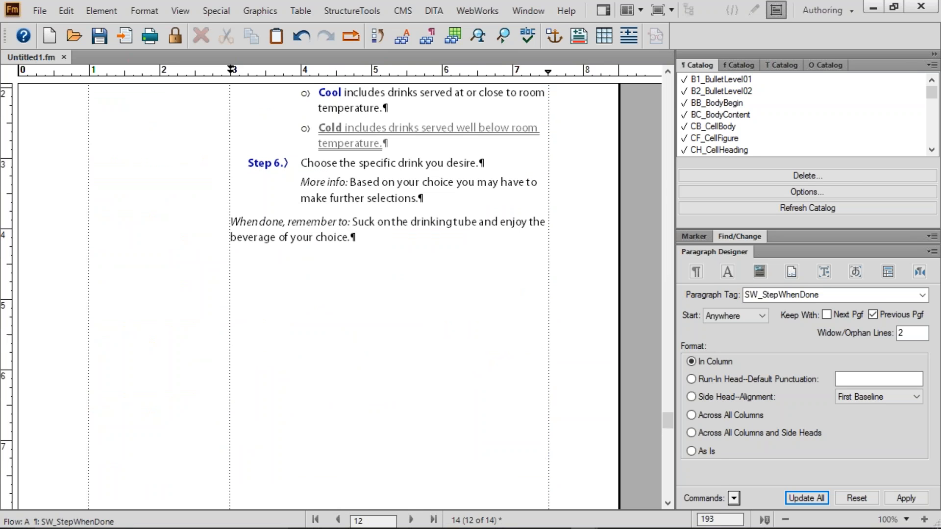
- Check the pagination settings of the Wing heading and of the body paragraphs beneath it
{"action": "scroll", "coordinate": [330, 265], "scroll_direction": "down", "scroll_amount": 12}
{"action": "scroll", "coordinate": [169, 297], "scroll_direction": "down", "scroll_amount": 10}
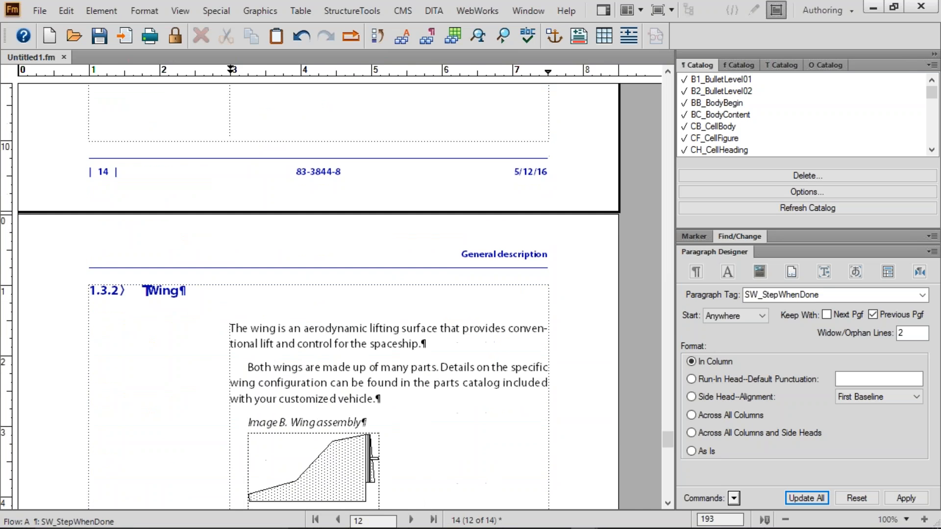
{"action": "left_click", "coordinate": [169, 296]}
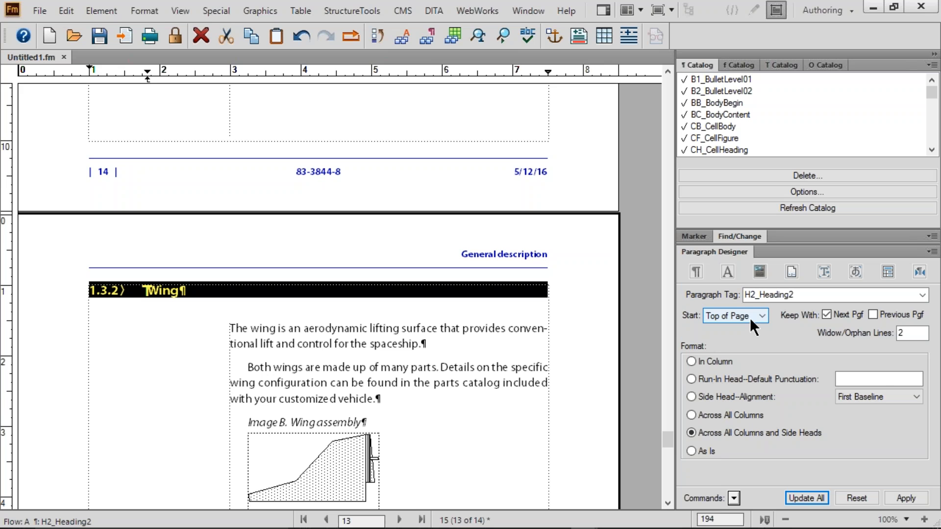
{"action": "left_click", "coordinate": [172, 296]}
{"action": "scroll", "coordinate": [258, 302], "scroll_direction": "down", "scroll_amount": 1}
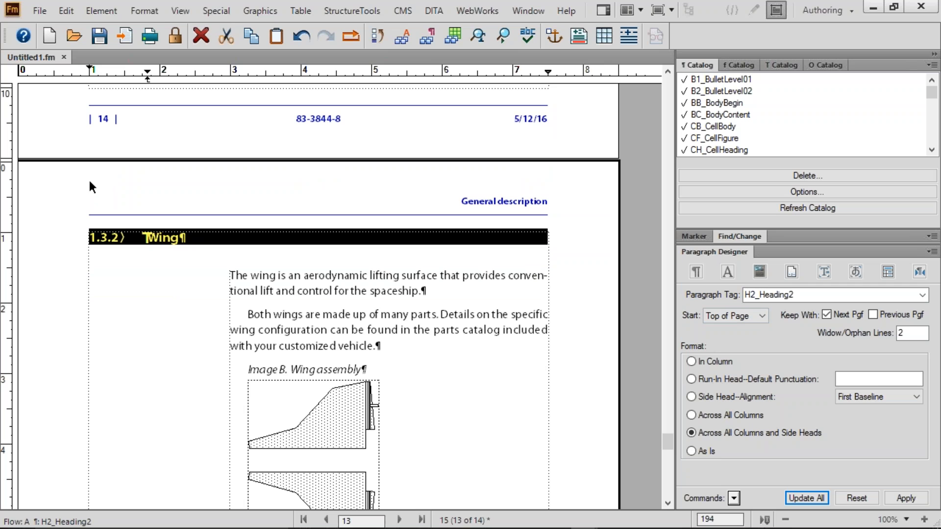
{"action": "mouse_move", "coordinate": [78, 177]}
{"action": "left_mouse_down"}
{"action": "mouse_move", "coordinate": [121, 292]}
{"action": "mouse_move", "coordinate": [195, 392]}
{"action": "mouse_move", "coordinate": [237, 472]}
{"action": "left_mouse_up"}
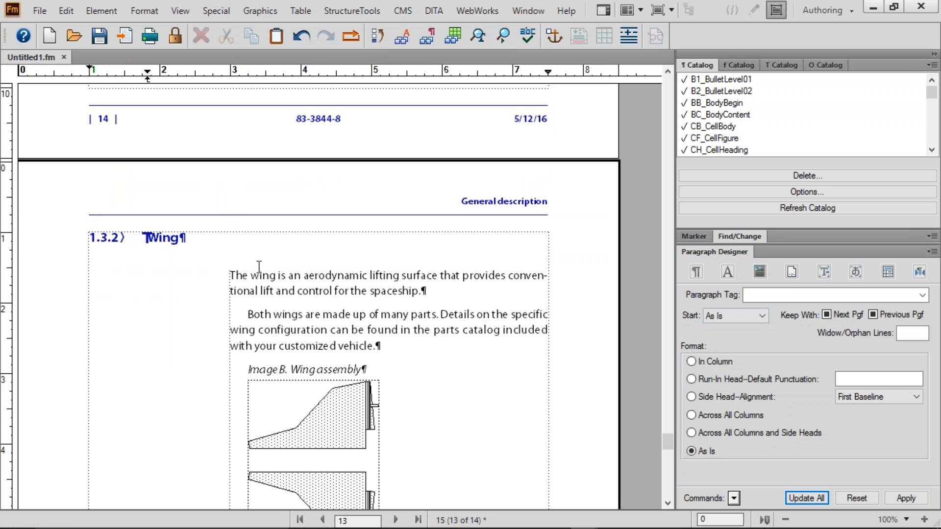
{"action": "left_click_drag", "start_coordinate": [258, 275], "coordinate": [364, 330]}
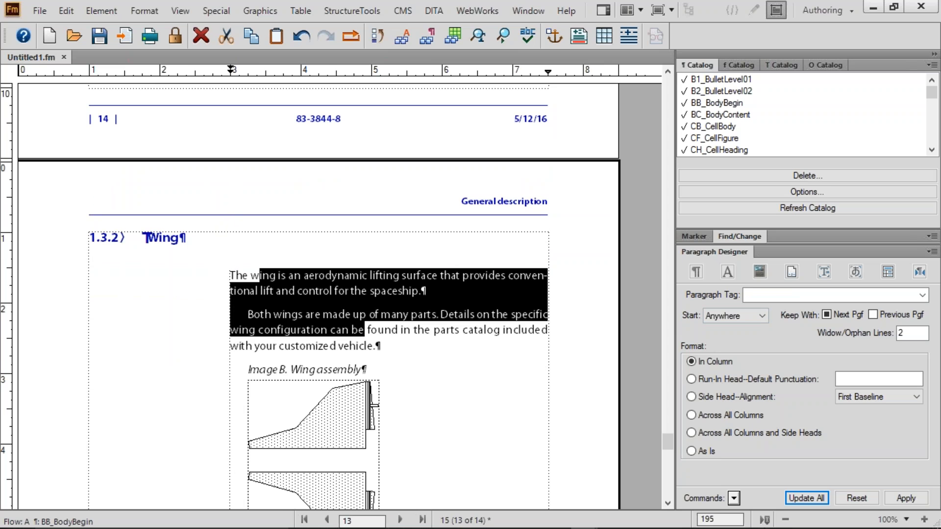
{"action": "left_click", "coordinate": [462, 323]}
{"action": "scroll", "coordinate": [667, 444], "scroll_direction": "down", "scroll_amount": 3}
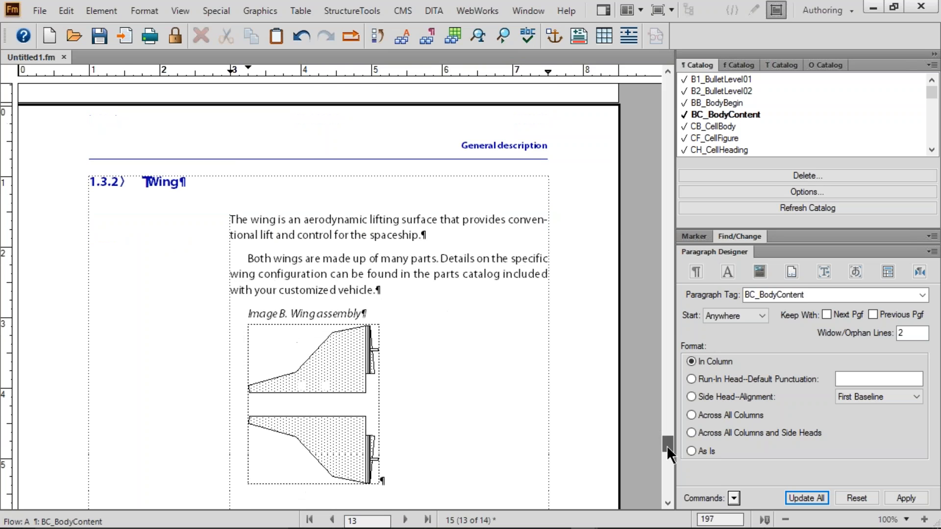
- Set the RI_ReallyImportant paragraph format in the Thermal protection section to Across All Columns and Side Heads and update all its paragraphs
{"action": "left_click_drag", "start_coordinate": [668, 449], "coordinate": [669, 479]}
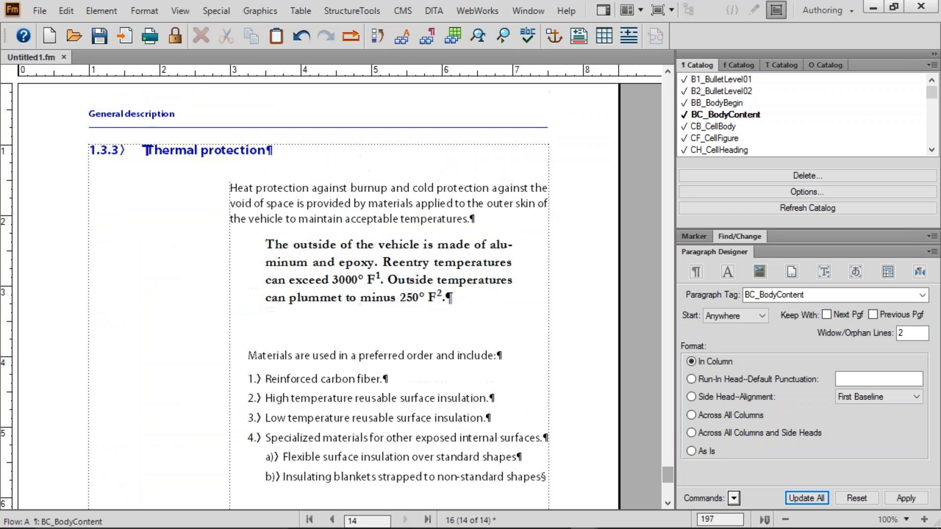
{"action": "left_click_drag", "start_coordinate": [313, 263], "coordinate": [331, 281]}
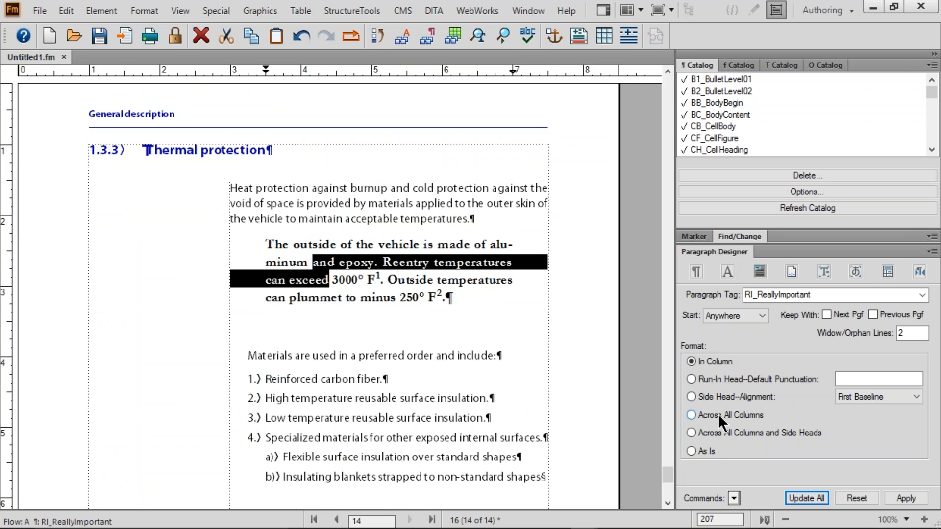
{"action": "left_click", "coordinate": [713, 432]}
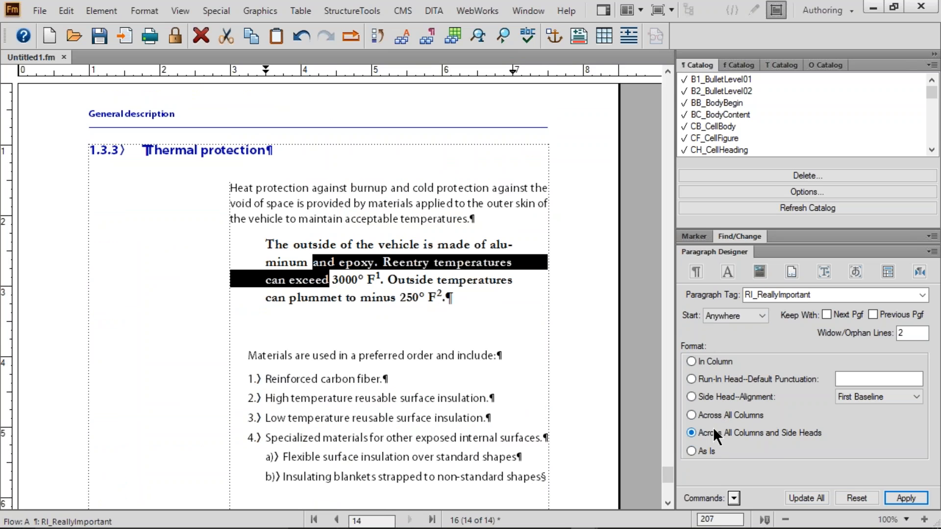
{"action": "left_click", "coordinate": [809, 497]}
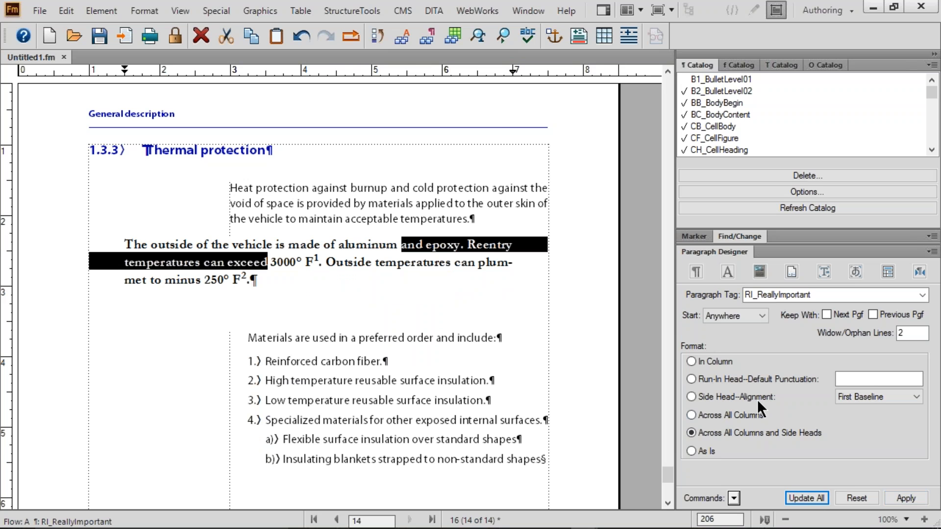
- Make RI_ReallyImportant a side head aligned to First Baseline, update all, and compare its first line with the adjacent Materials paragraph
{"action": "left_click", "coordinate": [742, 396]}
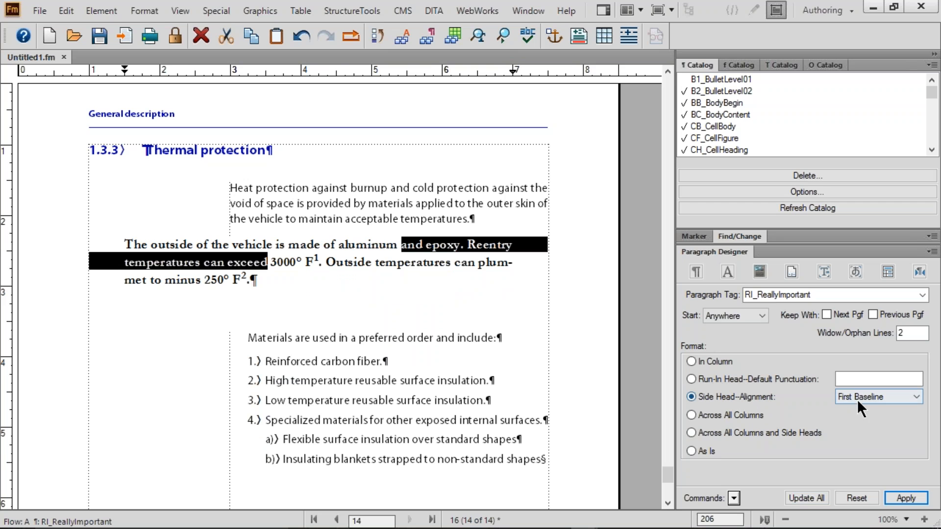
{"action": "left_click", "coordinate": [809, 497]}
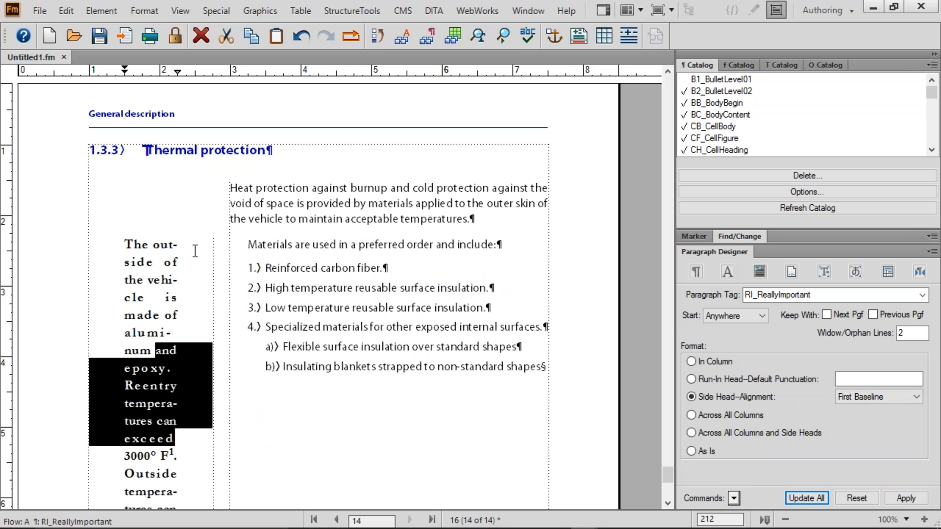
{"action": "left_click", "coordinate": [138, 248]}
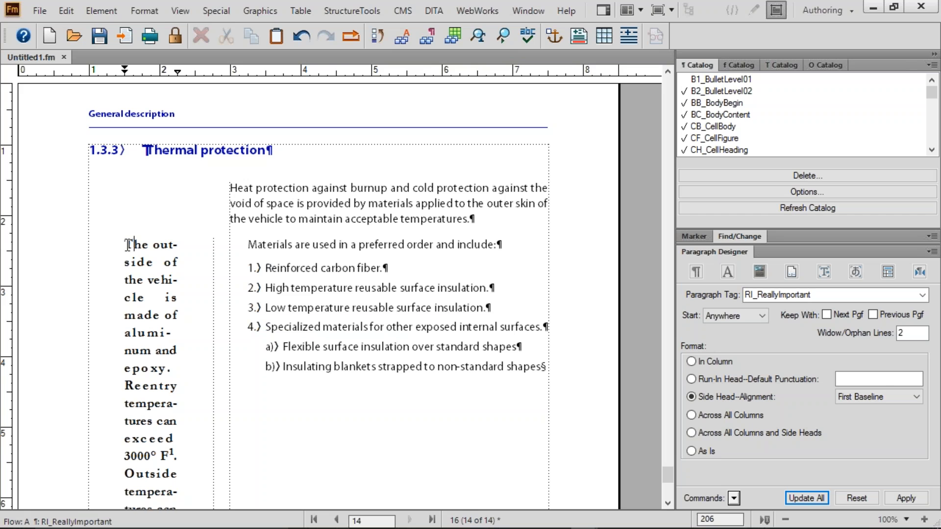
{"action": "left_click_drag", "start_coordinate": [126, 245], "coordinate": [185, 250]}
{"action": "left_click_drag", "start_coordinate": [248, 244], "coordinate": [359, 245]}
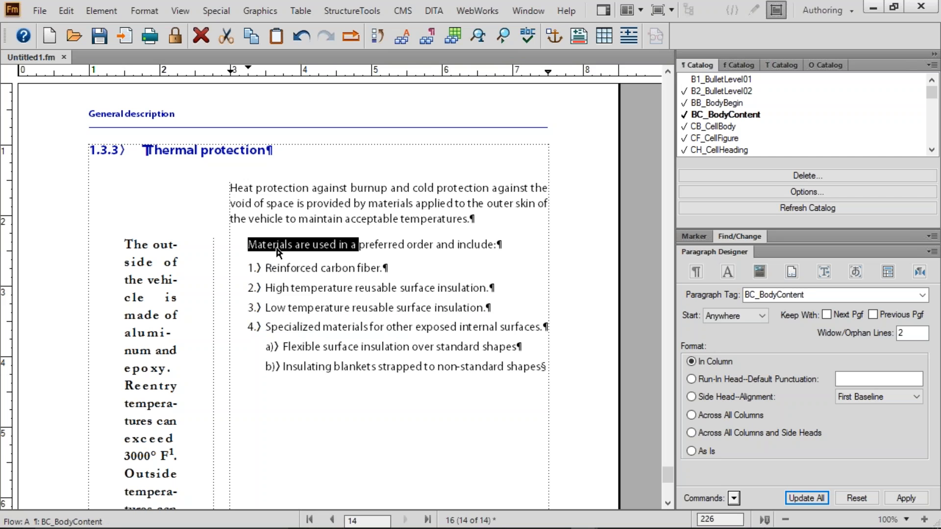
- Set the RI_ReallyImportant paragraph format's font size to 18 pt and update all its paragraphs
{"action": "left_click", "coordinate": [168, 245]}
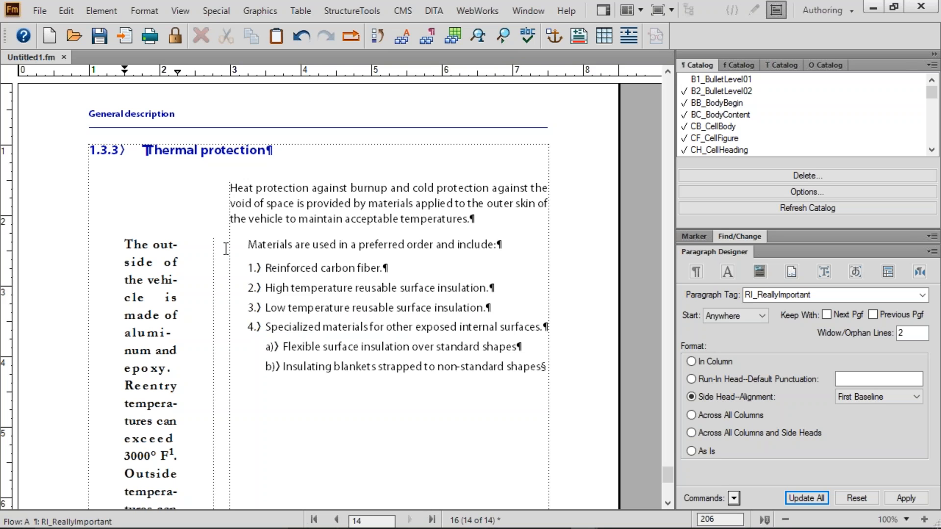
{"action": "scroll", "coordinate": [251, 249], "scroll_direction": "up", "scroll_amount": 6}
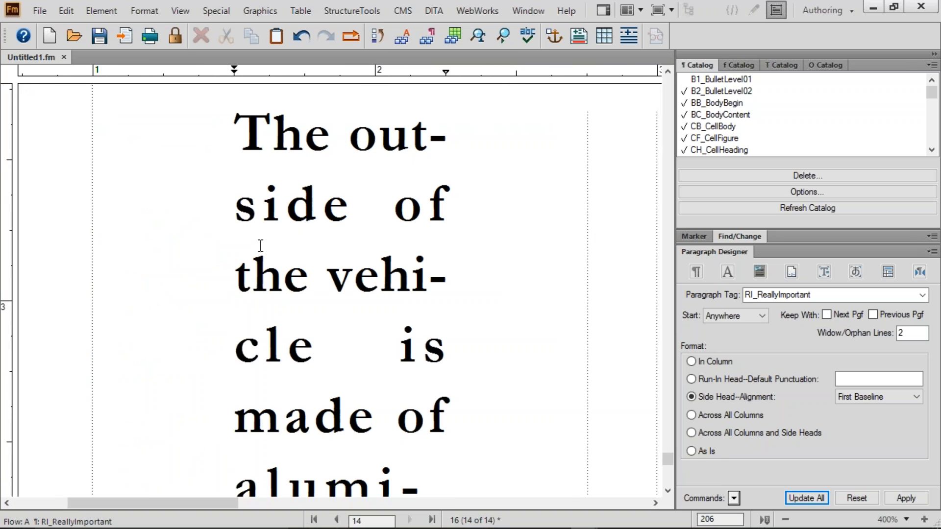
{"action": "left_click_drag", "start_coordinate": [175, 503], "coordinate": [220, 503]}
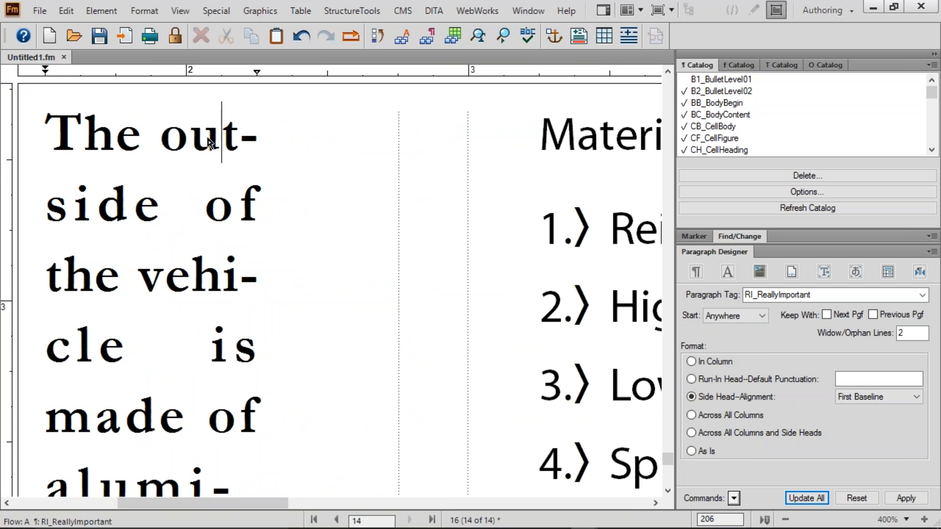
{"action": "left_click", "coordinate": [728, 271]}
{"action": "left_click", "coordinate": [774, 334]}
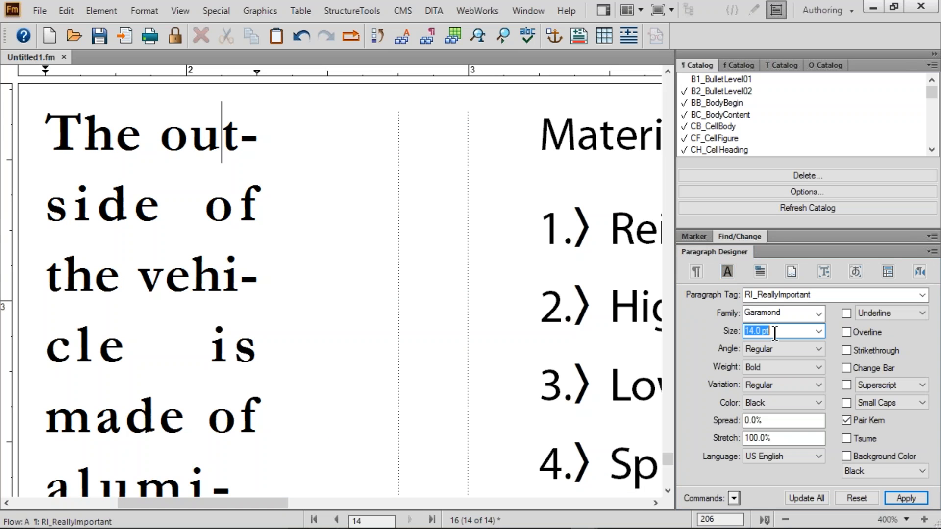
{"action": "type", "text": "18"}
{"action": "left_click", "coordinate": [806, 499]}
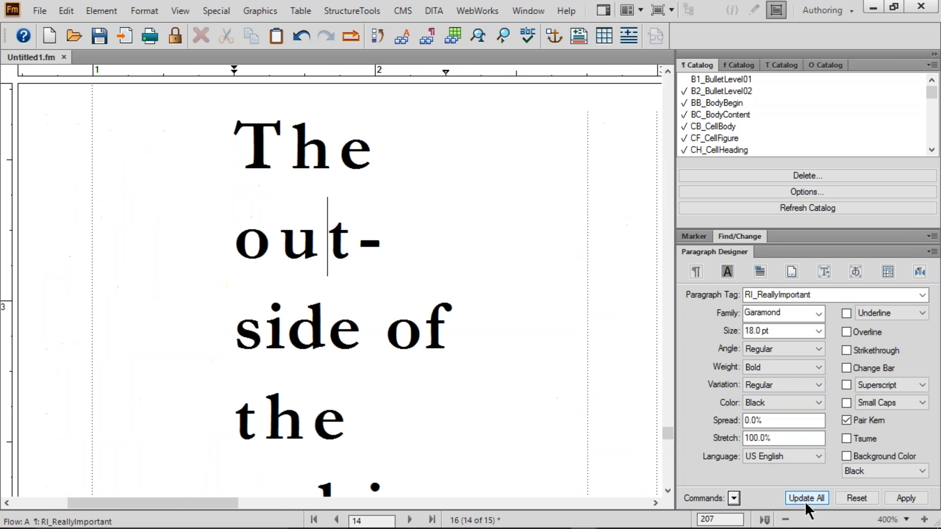
- Set the first, left and right indents of the RI_ReallyImportant format to 0 and update all its paragraphs
{"action": "left_click", "coordinate": [695, 273]}
{"action": "double_click", "coordinate": [705, 344]}
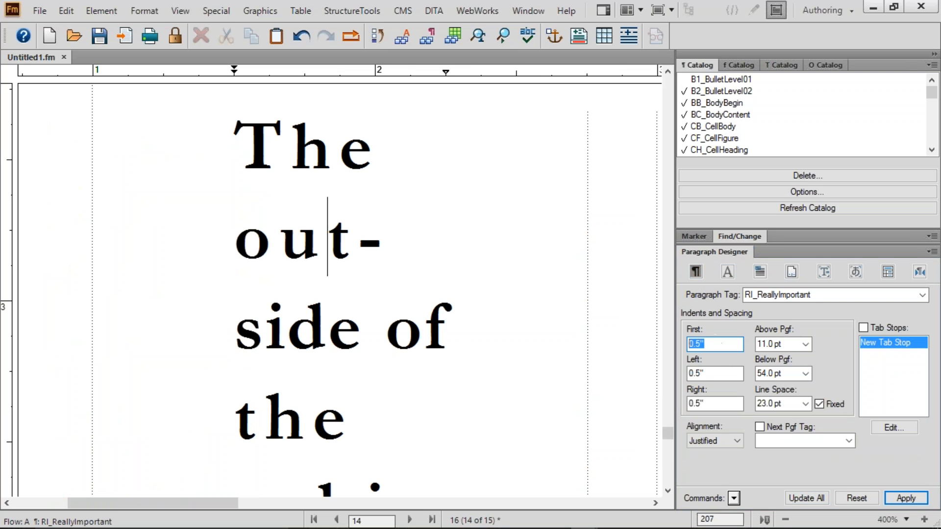
{"action": "type", "text": "0"}
{"action": "key", "text": "Tab"}
{"action": "type", "text": "0"}
{"action": "key", "text": "Tab"}
{"action": "type", "text": "0"}
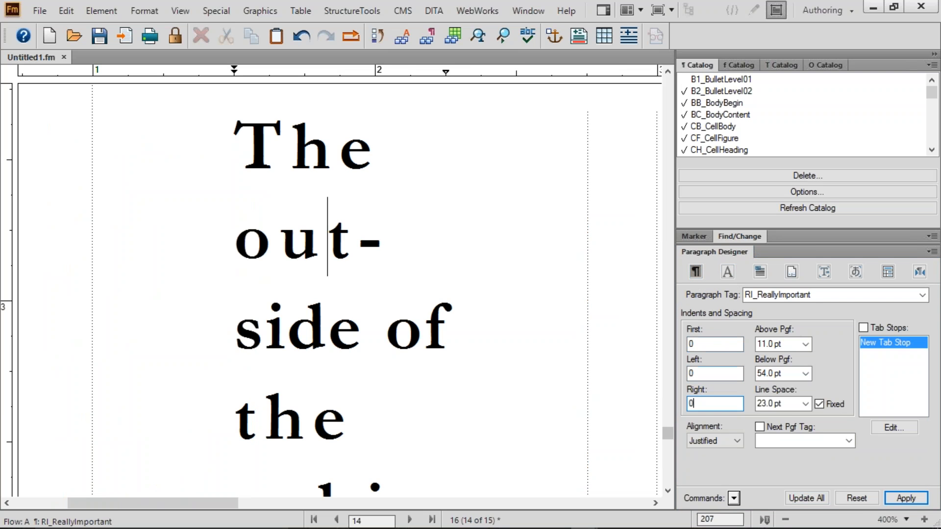
{"action": "left_click", "coordinate": [818, 497]}
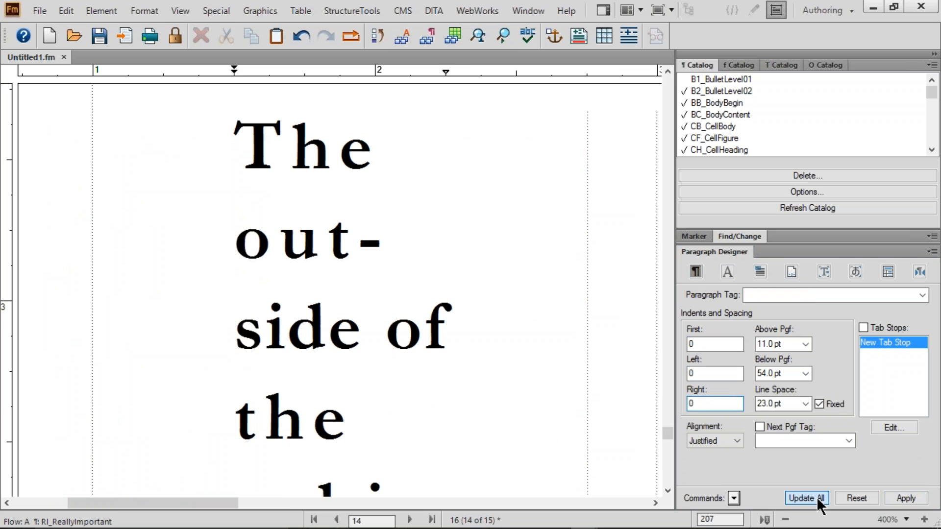
- Compare the first baseline of the side head text with that of the adjacent Materials paragraph at 400% zoom
{"action": "left_click_drag", "start_coordinate": [225, 499], "coordinate": [271, 500]}
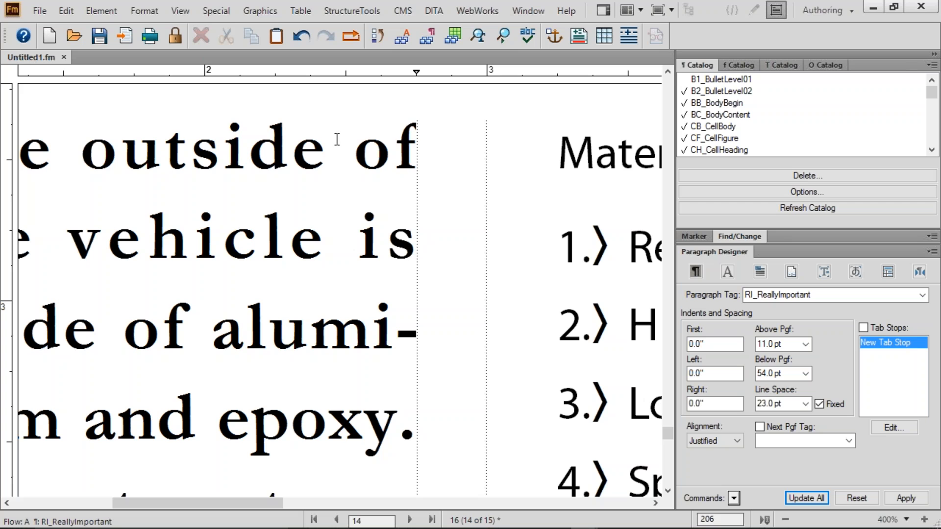
{"action": "left_click_drag", "start_coordinate": [395, 143], "coordinate": [406, 143]}
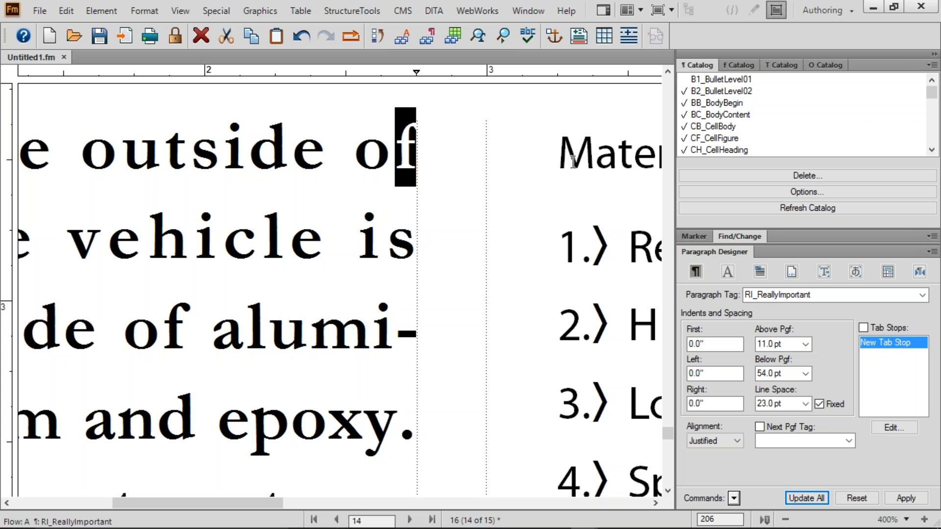
{"action": "left_click_drag", "start_coordinate": [560, 155], "coordinate": [592, 155]}
{"action": "left_click", "coordinate": [726, 114]}
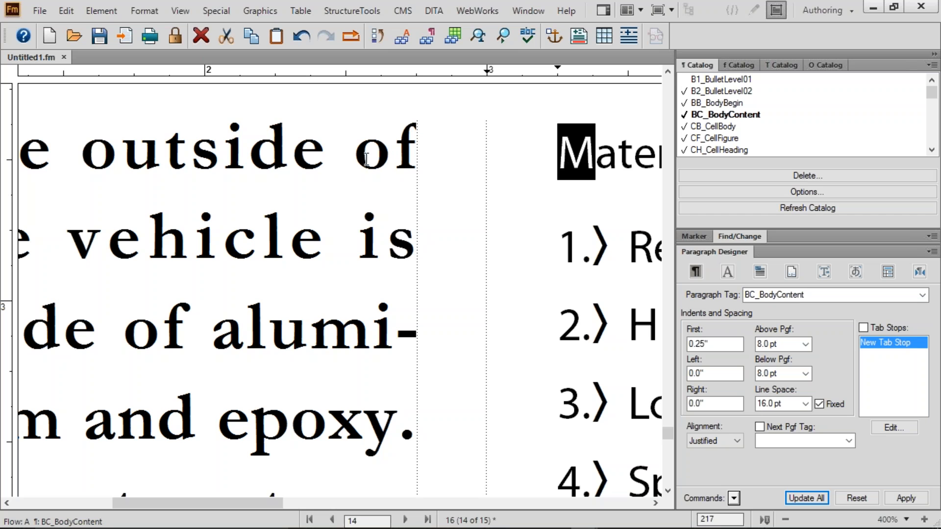
{"action": "left_click_drag", "start_coordinate": [124, 149], "coordinate": [659, 174]}
{"action": "left_click_drag", "start_coordinate": [559, 152], "coordinate": [657, 157]}
{"action": "left_click", "coordinate": [657, 155]}
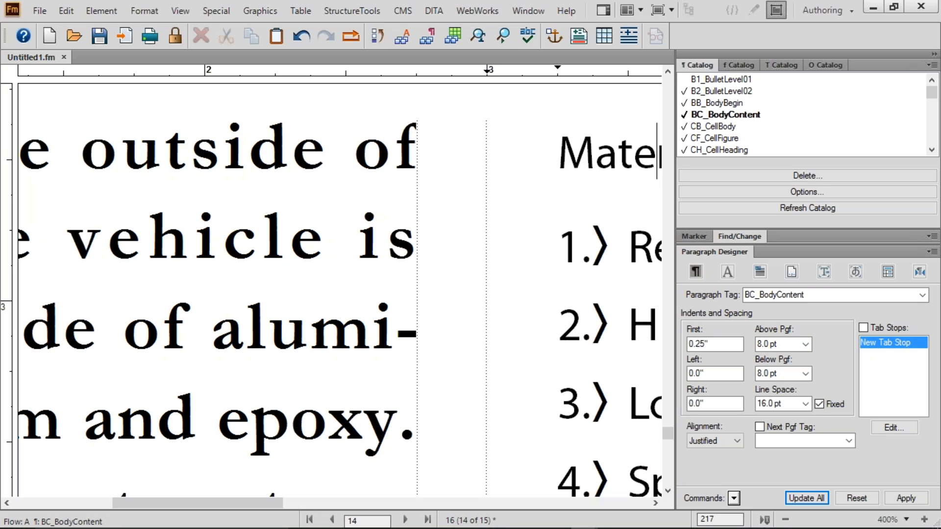
{"action": "left_click", "coordinate": [361, 157]}
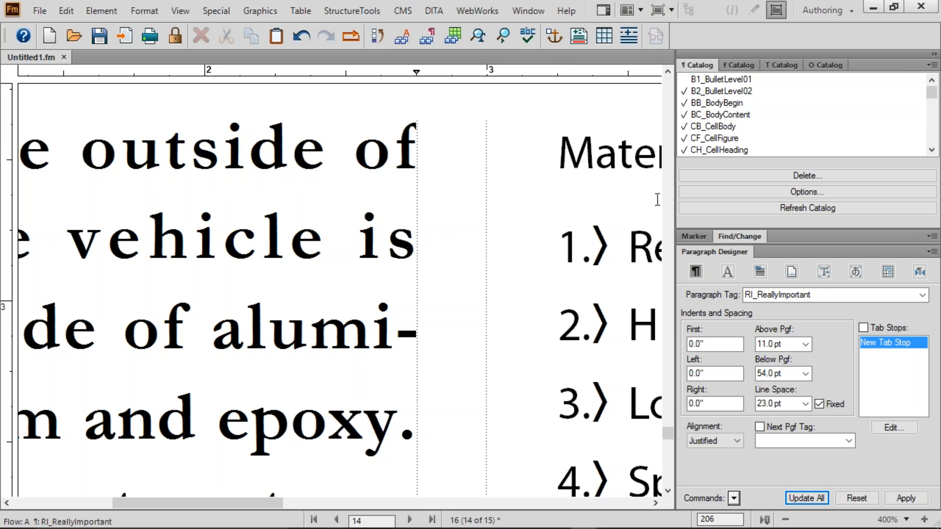
- Set the RI_ReallyImportant side head alignment to Top Edge, update all, and compare its top with the adjacent Materials paragraph
{"action": "left_click", "coordinate": [761, 272]}
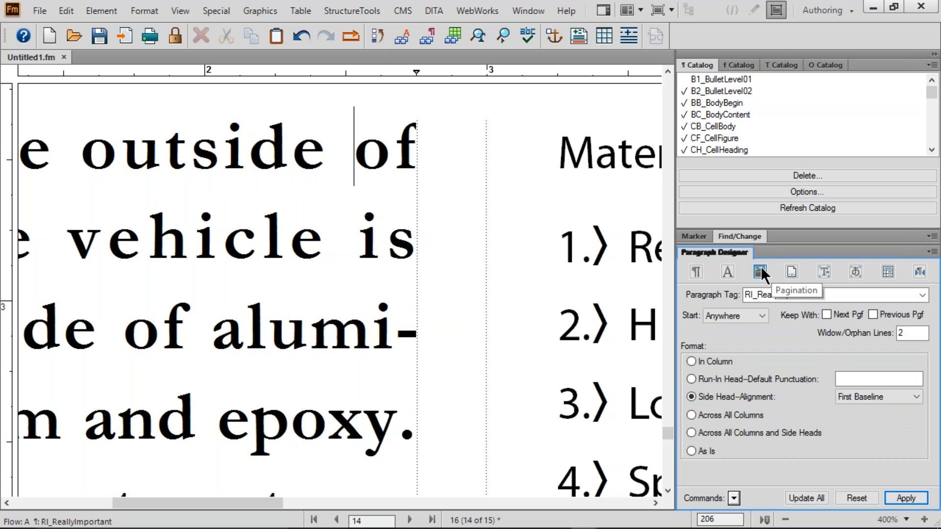
{"action": "left_click", "coordinate": [872, 395]}
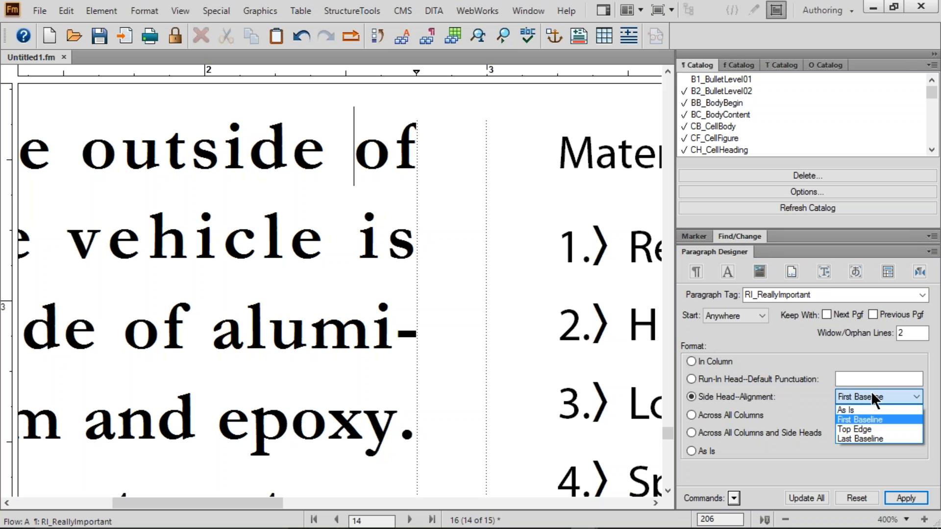
{"action": "left_click", "coordinate": [872, 426]}
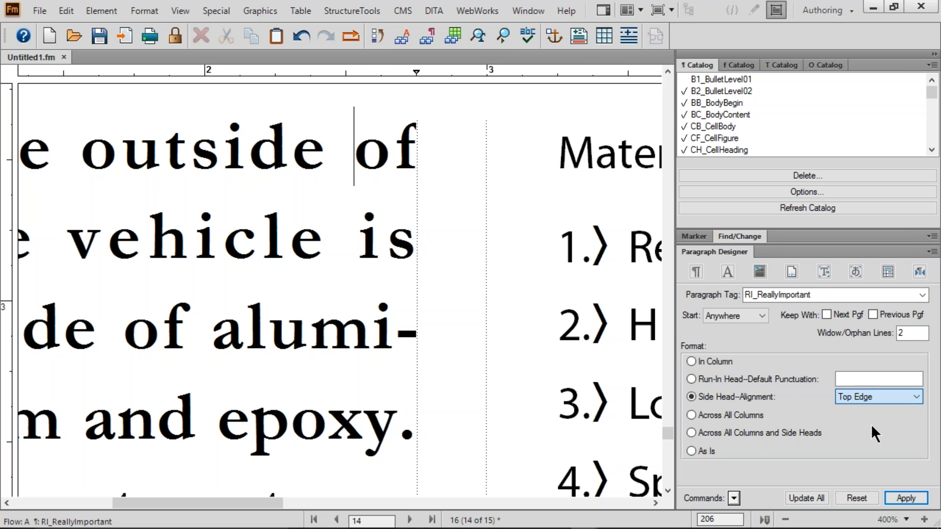
{"action": "left_click", "coordinate": [809, 496]}
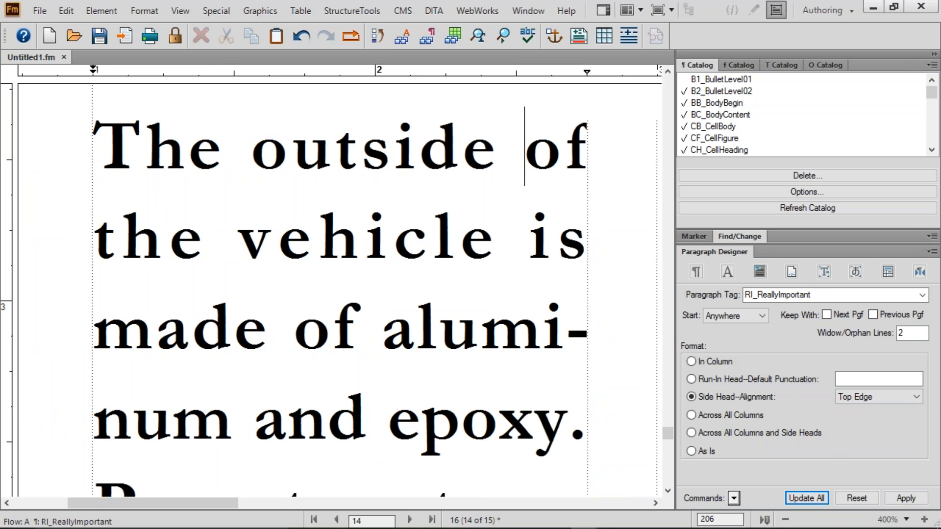
{"action": "left_click_drag", "start_coordinate": [557, 145], "coordinate": [578, 140]}
{"action": "left_click", "coordinate": [521, 142]}
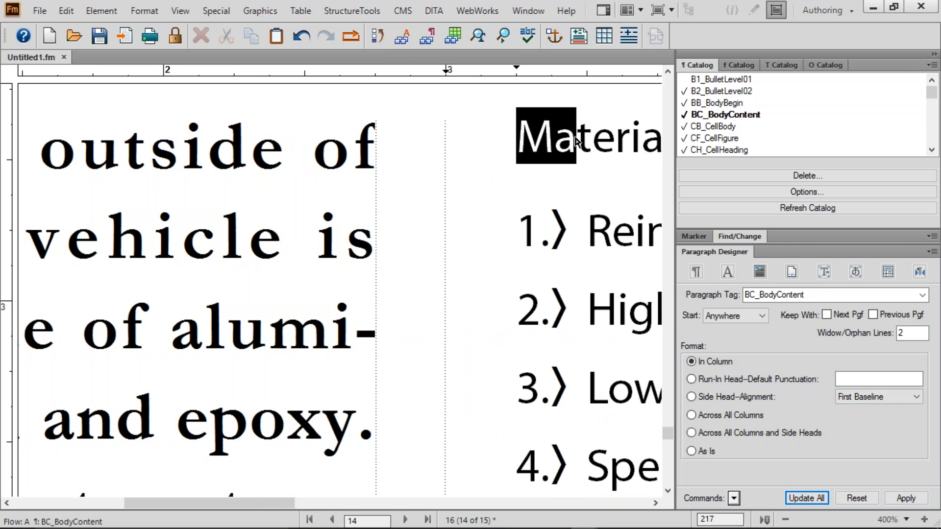
- Set the left indent of the RI_ReallyImportant side head format to 0.5" and update all its paragraphs
{"action": "left_click", "coordinate": [346, 139]}
{"action": "scroll", "coordinate": [346, 140], "scroll_direction": "down", "scroll_amount": 4}
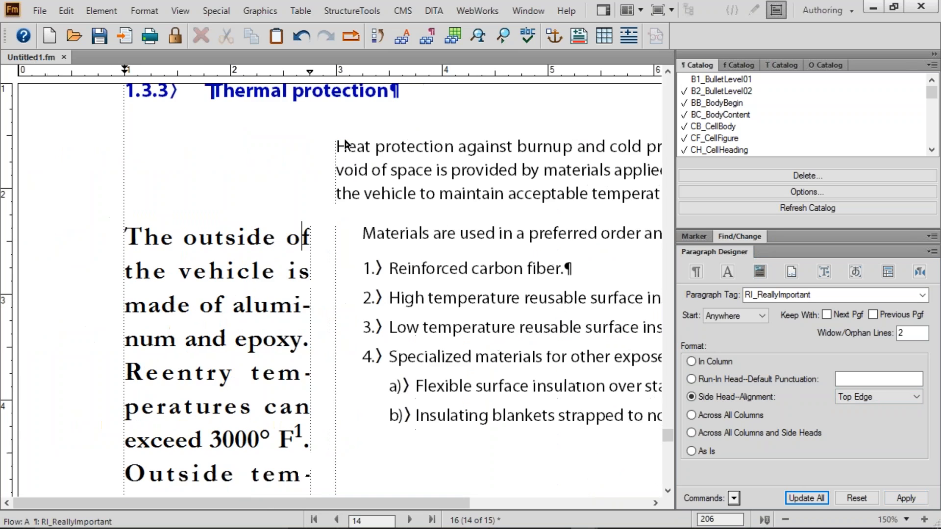
{"action": "scroll", "coordinate": [343, 136], "scroll_direction": "down", "scroll_amount": 1}
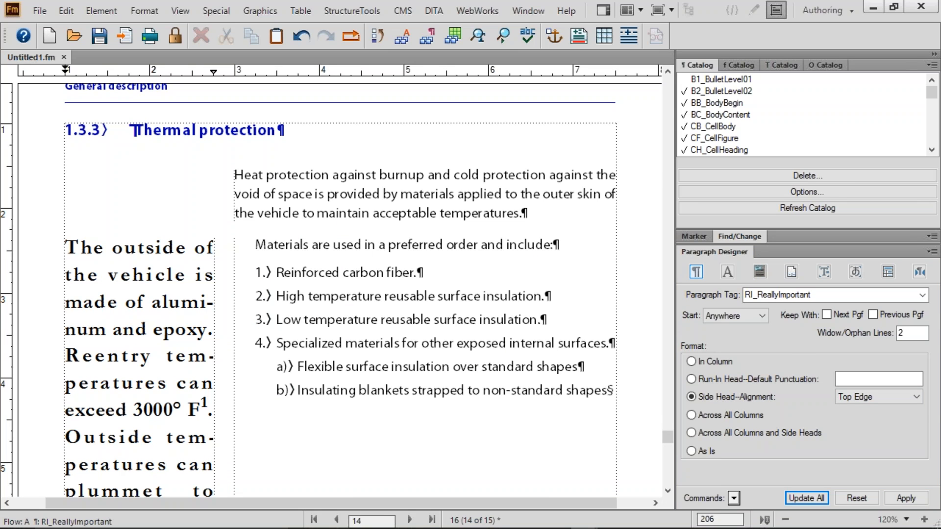
{"action": "left_click", "coordinate": [696, 271]}
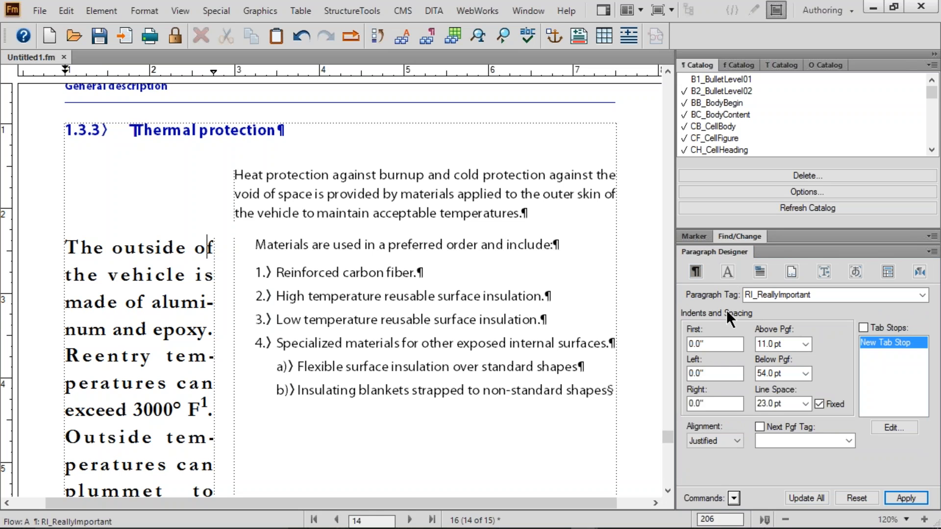
{"action": "left_click_drag", "start_coordinate": [704, 378], "coordinate": [670, 379]}
{"action": "type", "text": ".5"}
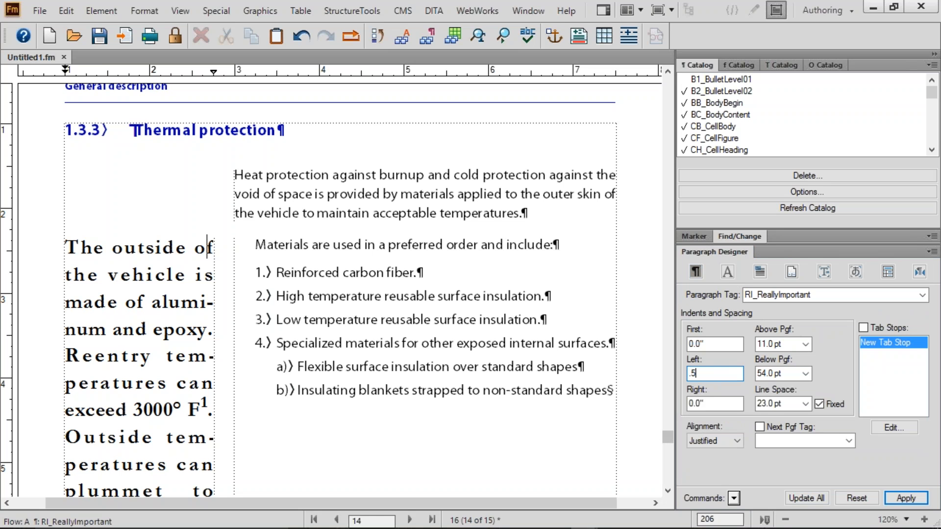
{"action": "left_click", "coordinate": [806, 493]}
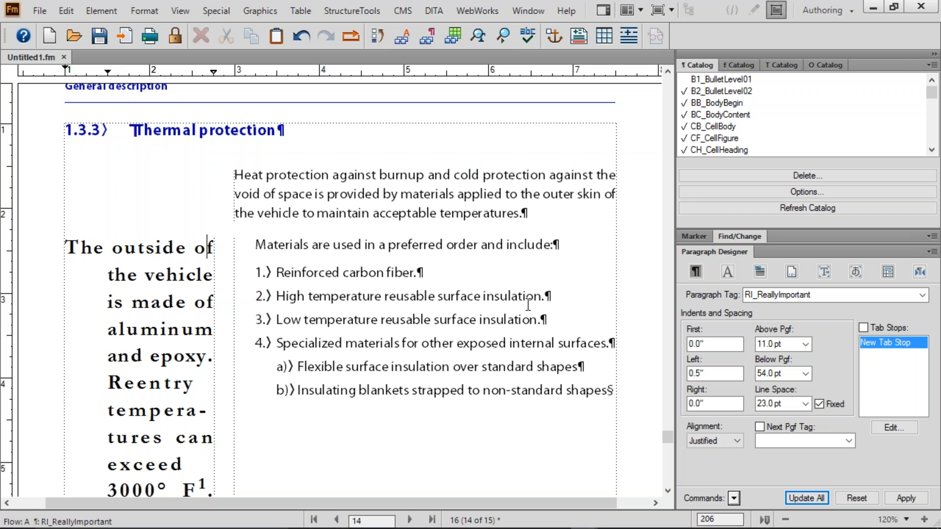
- Set the RI_ReallyImportant line spacing to 1.5 (33.0 pt) and update all its paragraphs
{"action": "left_click", "coordinate": [805, 403]}
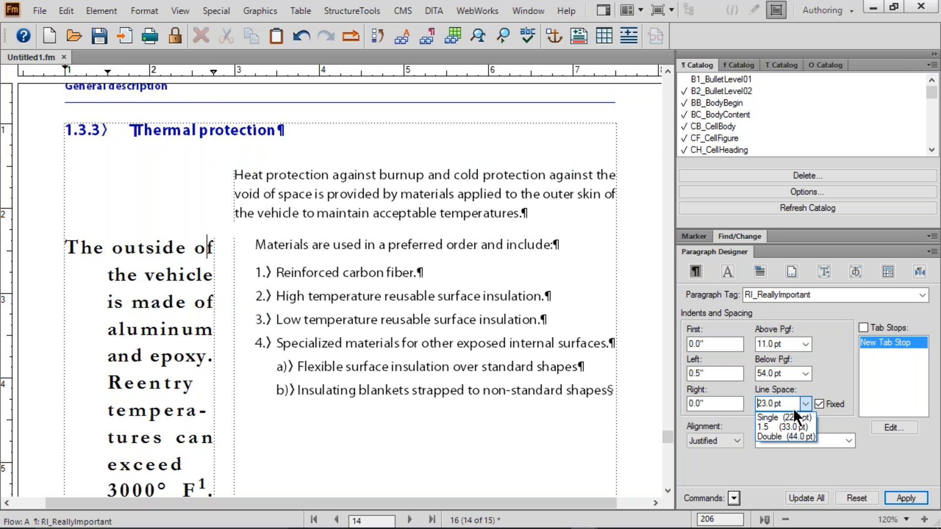
{"action": "left_click", "coordinate": [786, 427]}
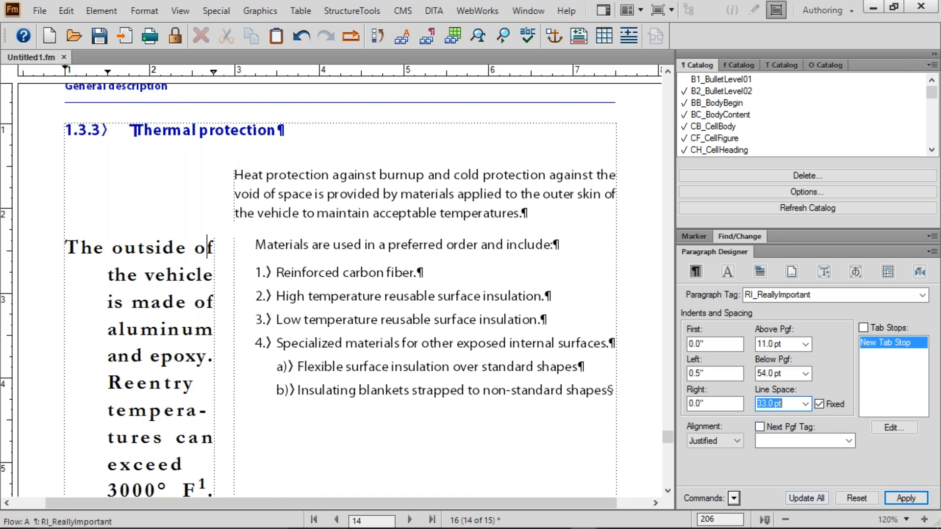
{"action": "left_click", "coordinate": [812, 497]}
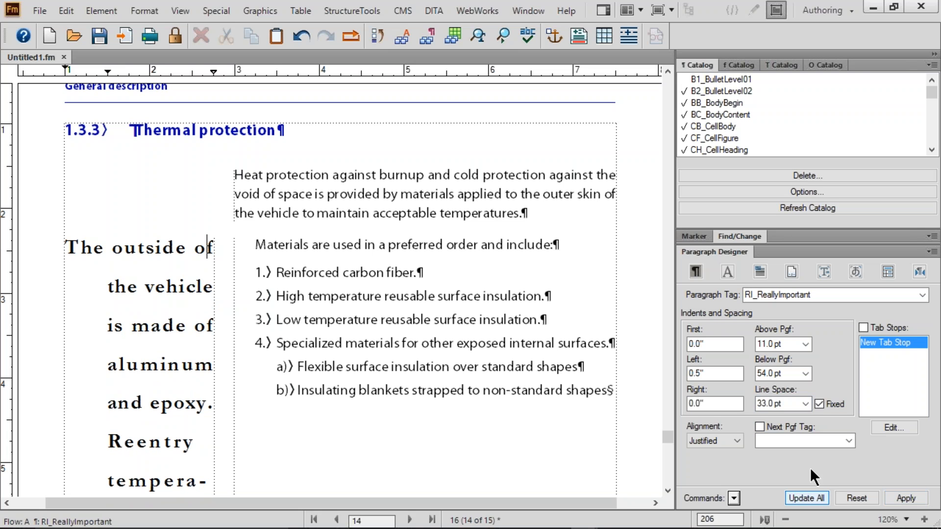
- Set the RI_ReallyImportant line spacing to 12 pt and update all its paragraphs
{"action": "left_click", "coordinate": [807, 400]}
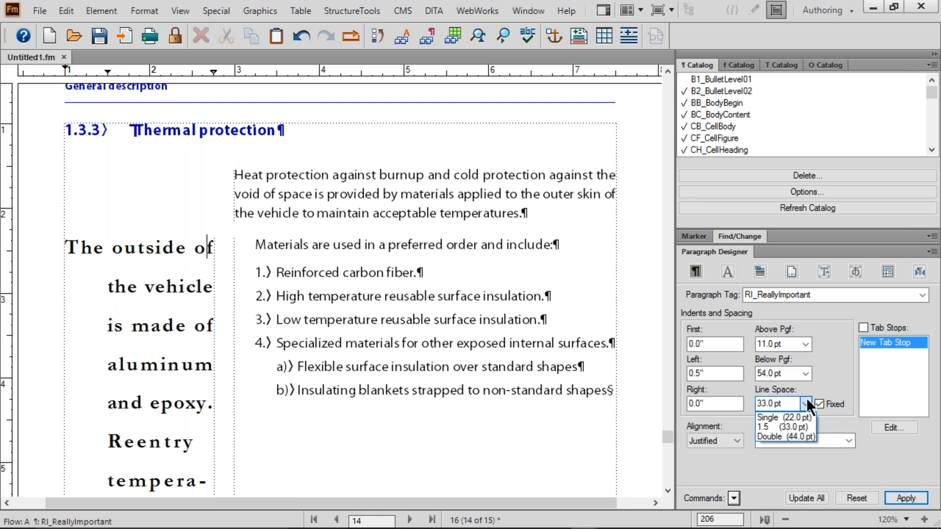
{"action": "left_click", "coordinate": [807, 399]}
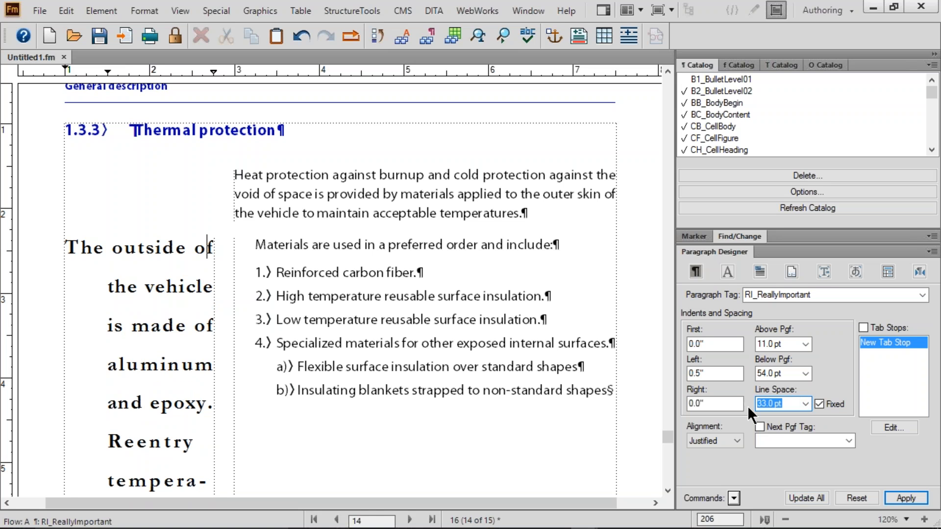
{"action": "type", "text": "12"}
{"action": "left_click", "coordinate": [803, 498]}
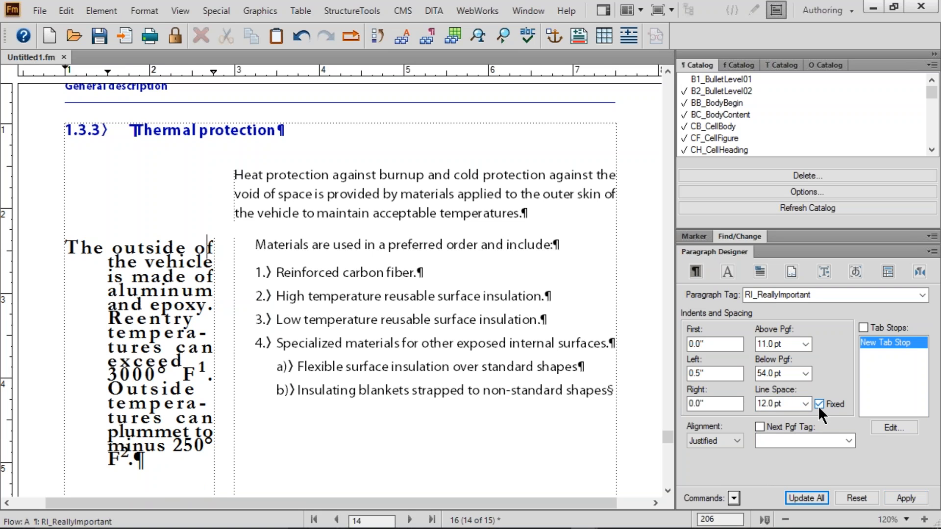
- Insert the text "H20 E=mc2" after "materials" in the Heat protection paragraph
{"action": "left_click", "coordinate": [454, 197]}
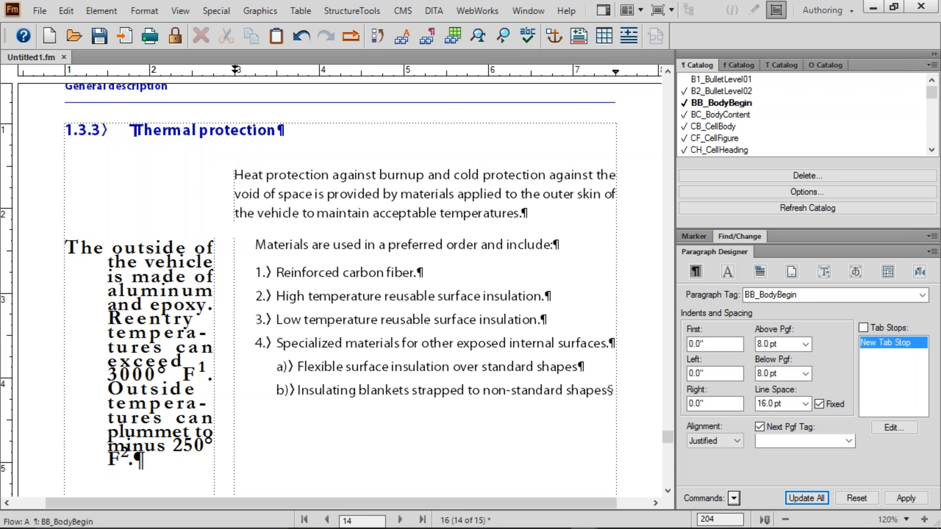
{"action": "type", "text": "H2"}
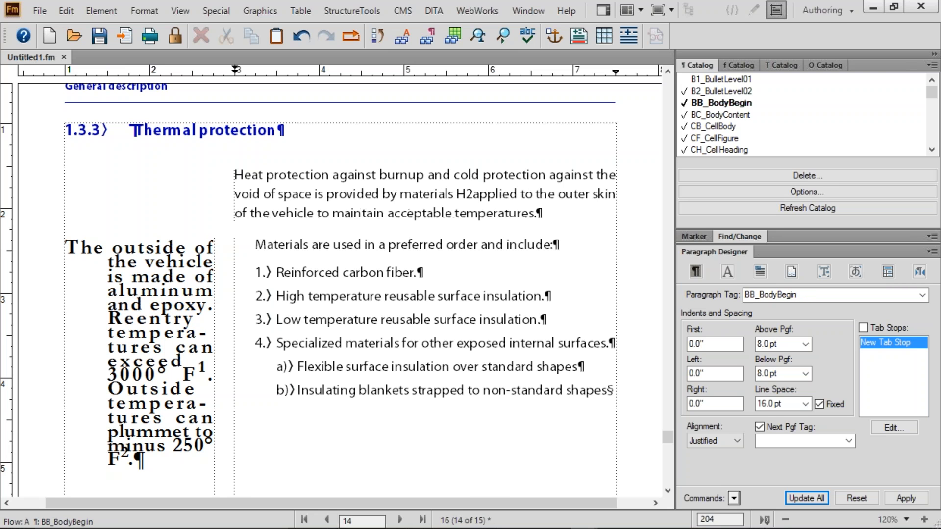
{"action": "type", "text": "0 "}
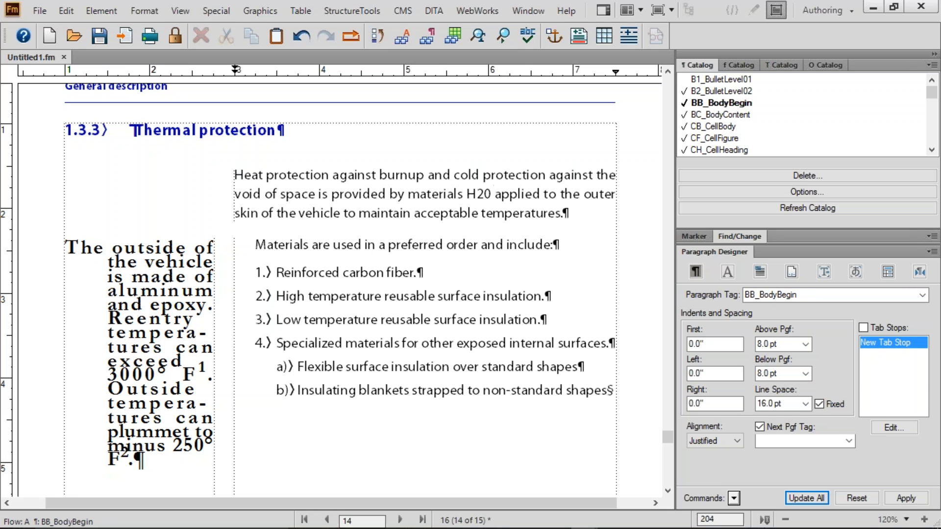
{"action": "type", "text": "E"}
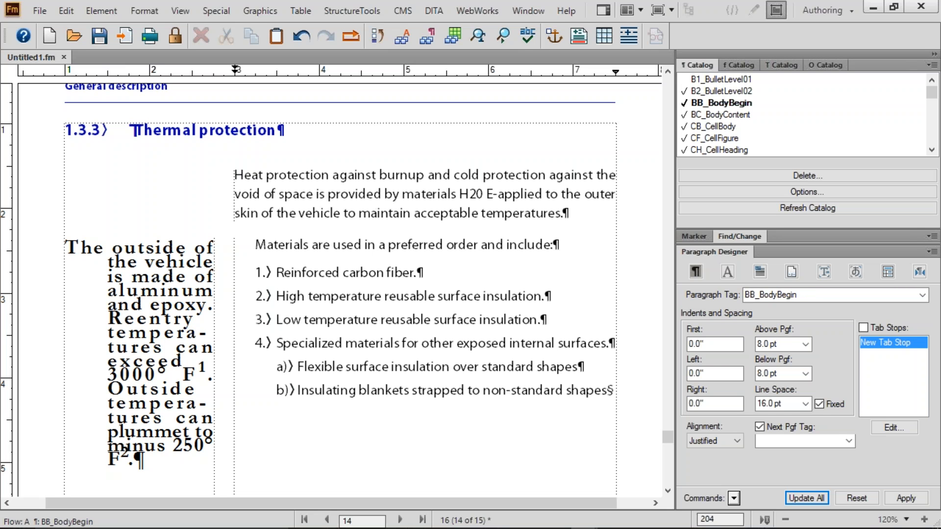
{"action": "type", "text": "=mc2"}
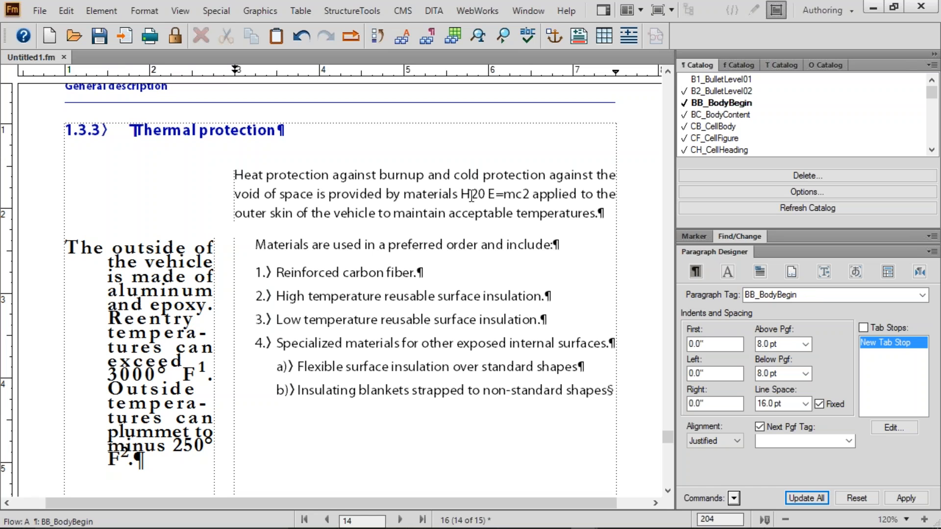
- Apply the Subscript style to the 2 in H20
{"action": "left_click_drag", "start_coordinate": [471, 196], "coordinate": [477, 196]}
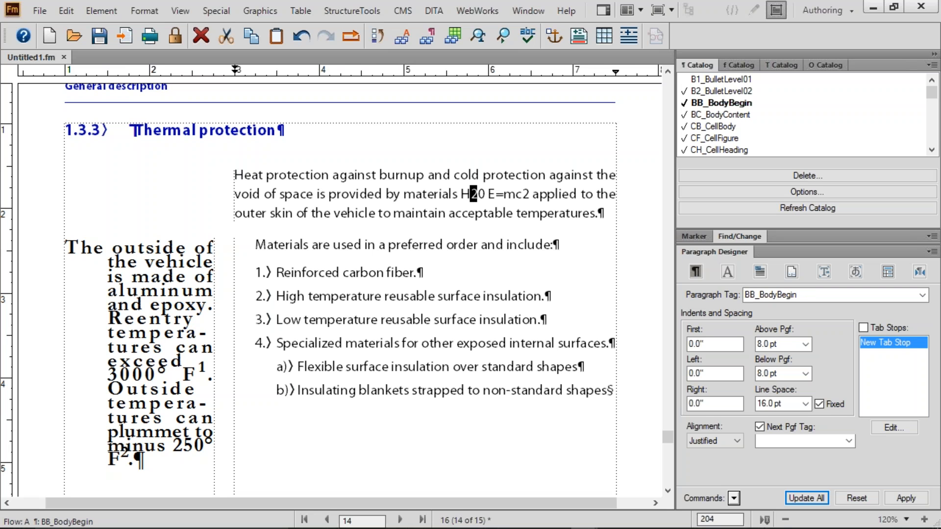
{"action": "left_click", "coordinate": [146, 10]}
{"action": "mouse_move", "coordinate": [186, 76]}
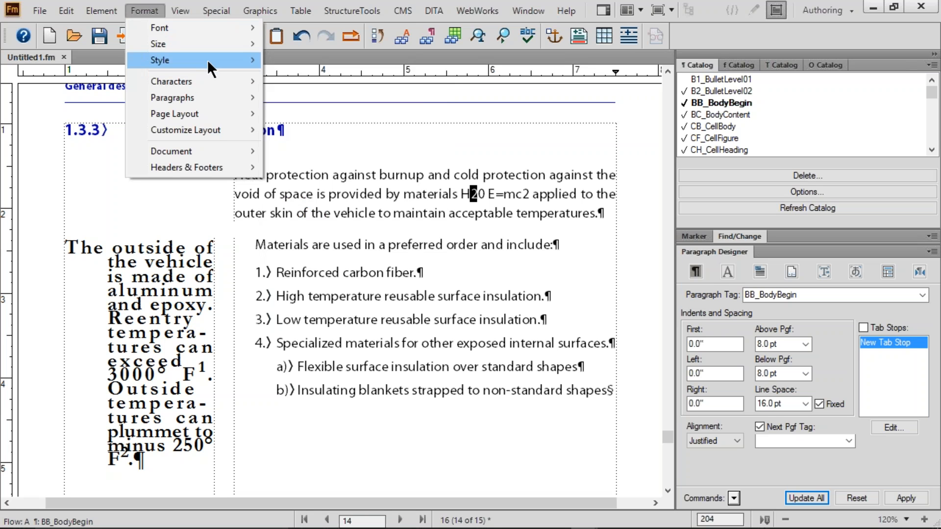
{"action": "mouse_move", "coordinate": [207, 60]}
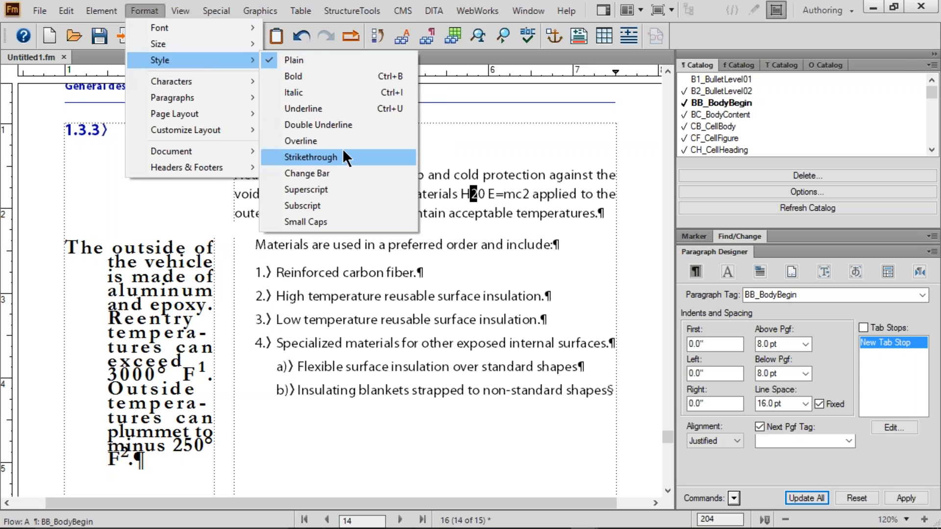
{"action": "left_click", "coordinate": [331, 203]}
- Apply the Superscript style to the 2 in E=mc2
{"action": "left_click_drag", "start_coordinate": [521, 196], "coordinate": [527, 198]}
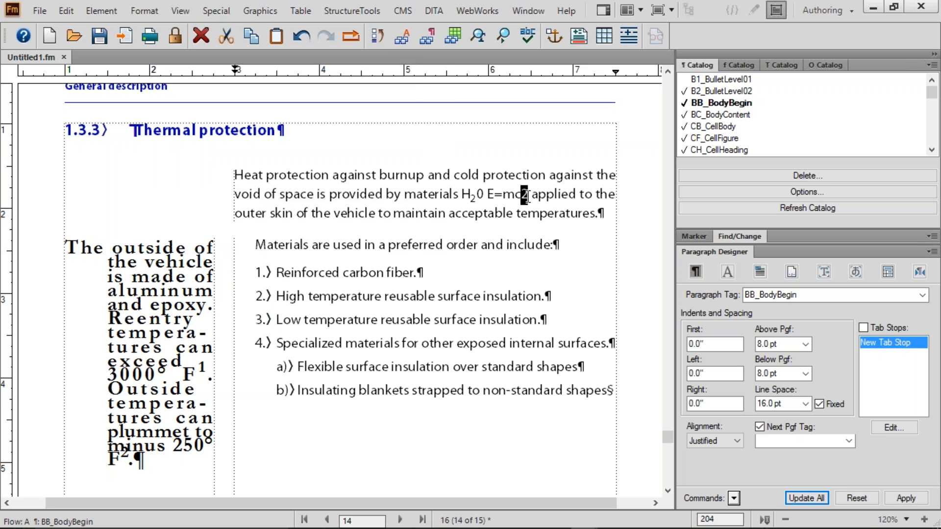
{"action": "left_click", "coordinate": [152, 12]}
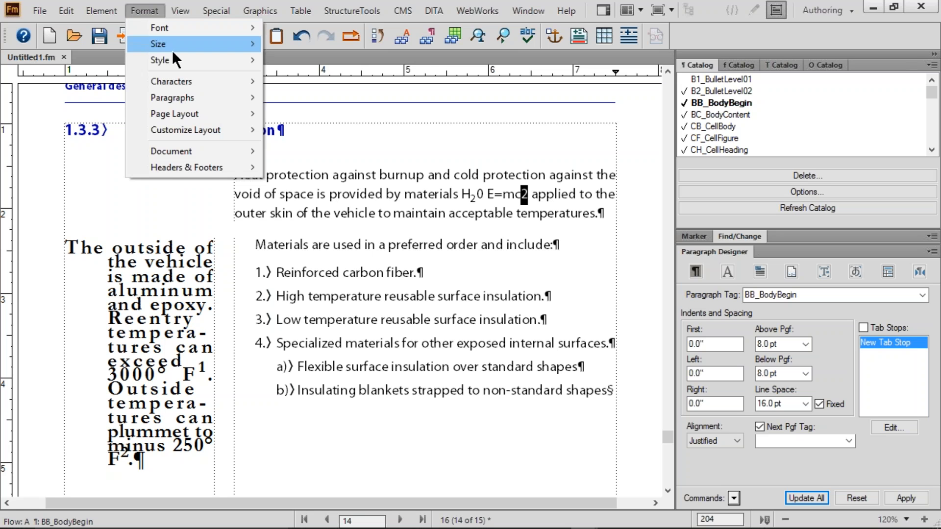
{"action": "mouse_move", "coordinate": [172, 57]}
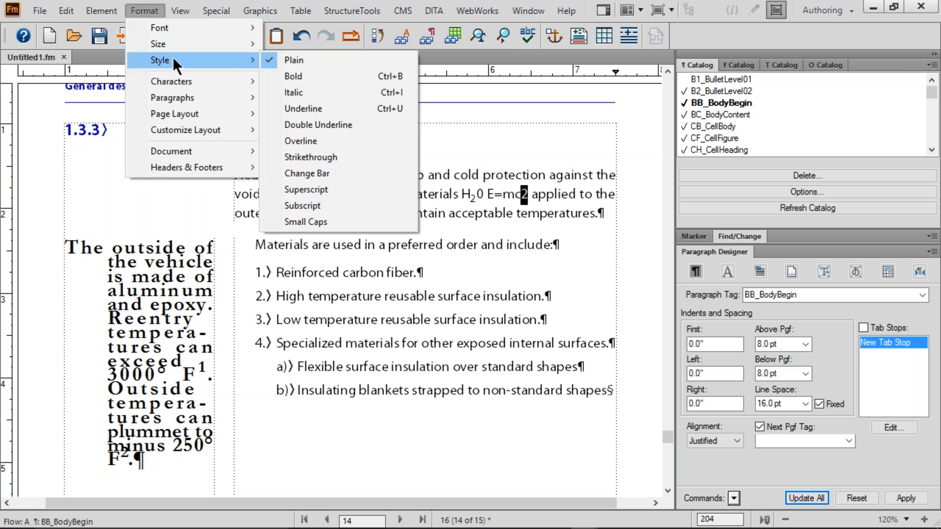
{"action": "left_click", "coordinate": [361, 189]}
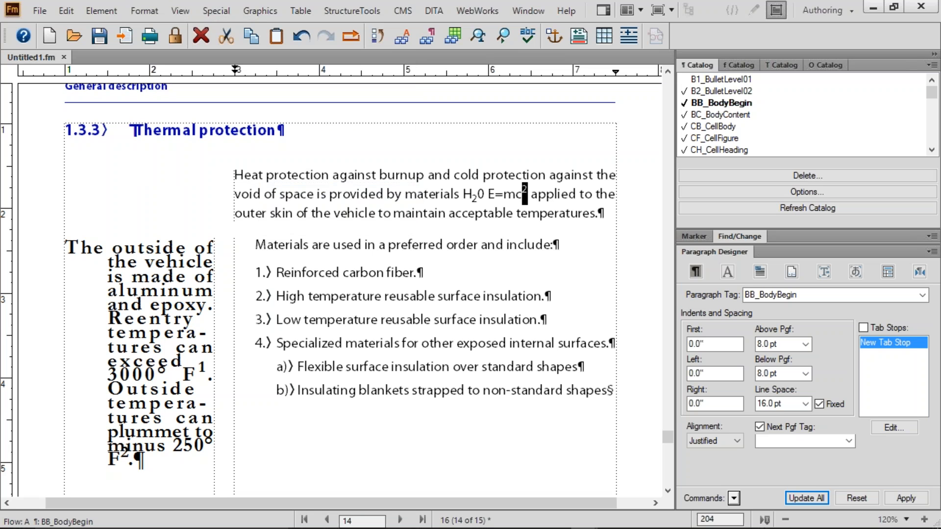
{"action": "left_click", "coordinate": [469, 195]}
{"action": "left_click_drag", "start_coordinate": [454, 195], "coordinate": [538, 196]}
- Turn off Fixed line spacing for the BB_BodyBegin format and update all its paragraphs
{"action": "left_click", "coordinate": [554, 195]}
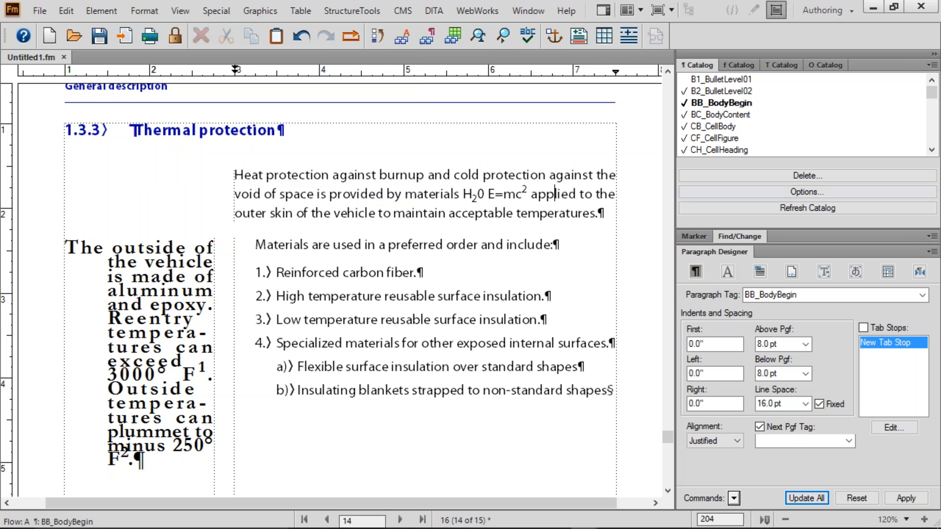
{"action": "left_click", "coordinate": [819, 404]}
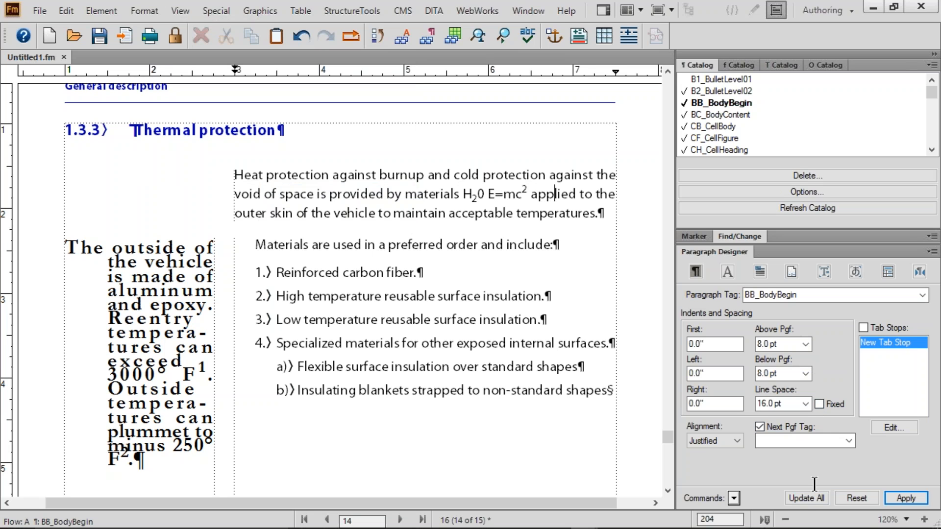
{"action": "left_click", "coordinate": [803, 496]}
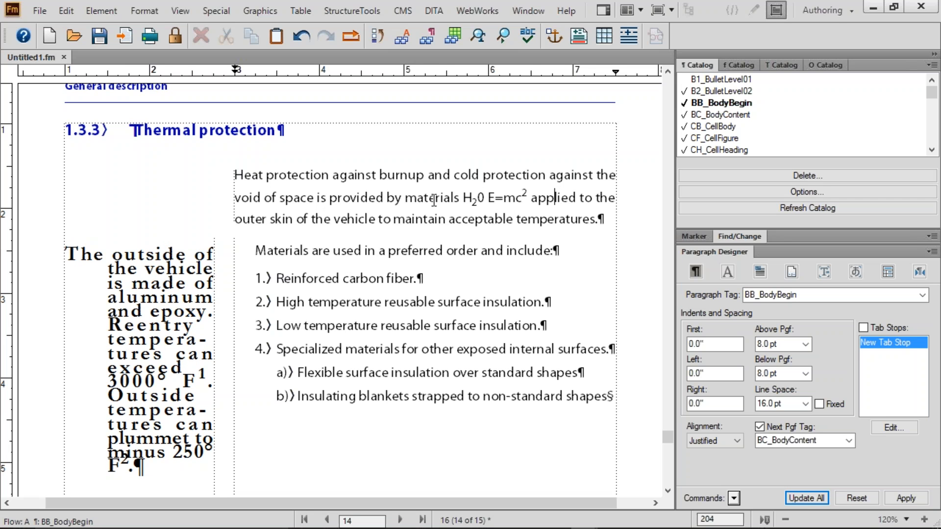
- Try deleting H20 and E=mc2 from the Heat protection paragraph, and undo both deletions
{"action": "left_click_drag", "start_coordinate": [461, 200], "coordinate": [485, 200]}
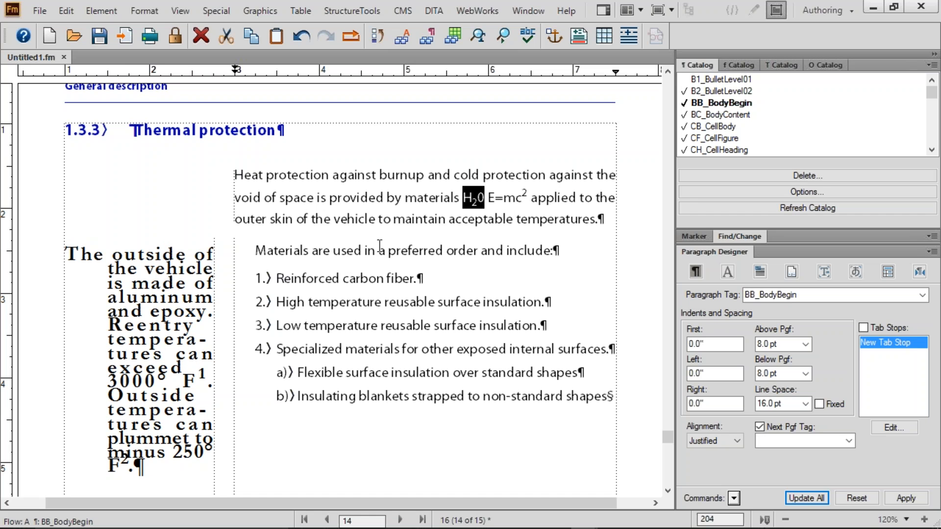
{"action": "key", "text": "Delete"}
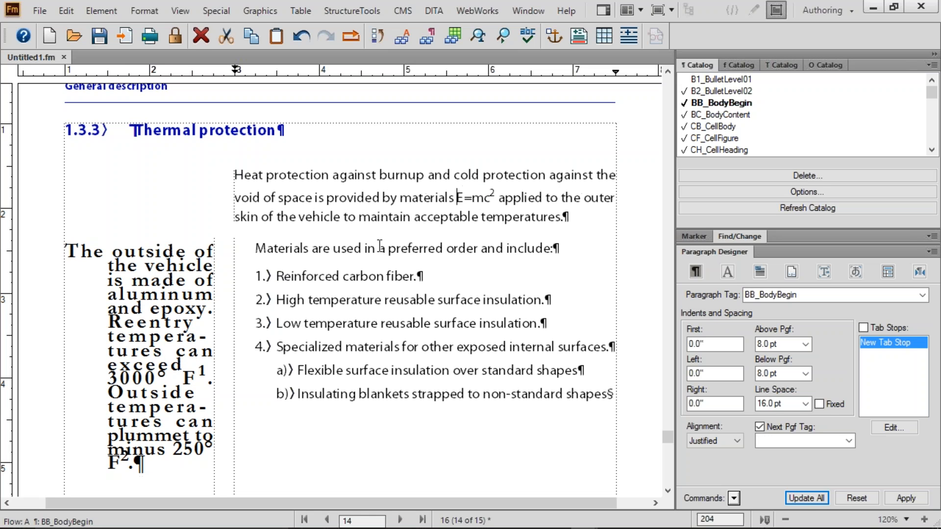
{"action": "key", "text": "shift+Right"}
{"action": "key", "text": "shift+Right"}
{"action": "key", "text": "shift+Right"}
{"action": "key", "text": "shift+Right"}
{"action": "key", "text": "shift+Right"}
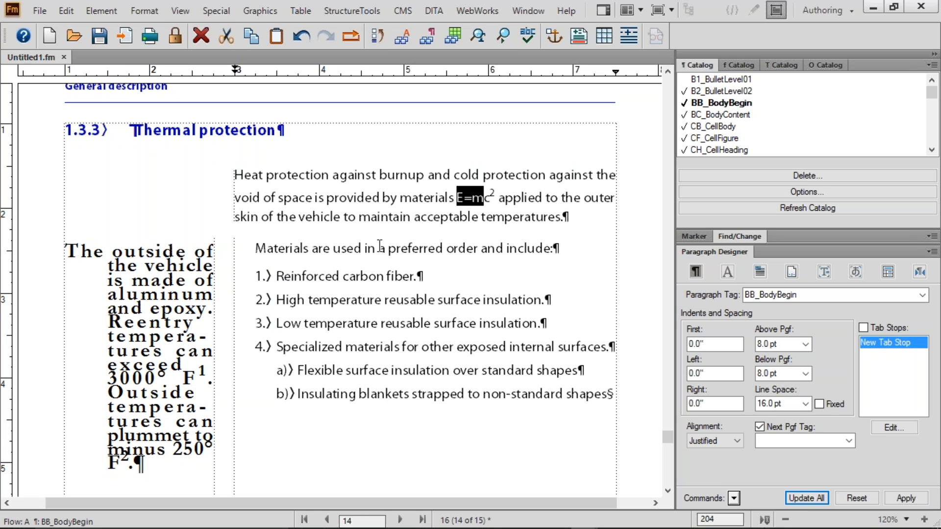
{"action": "key", "text": "Delete"}
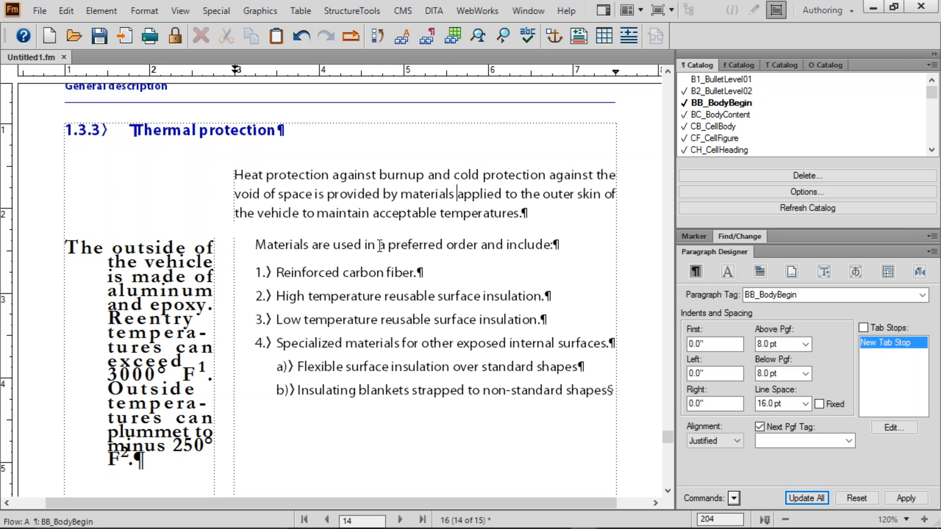
{"action": "key", "text": "ctrl+z"}
{"action": "key", "text": "ctrl+z"}
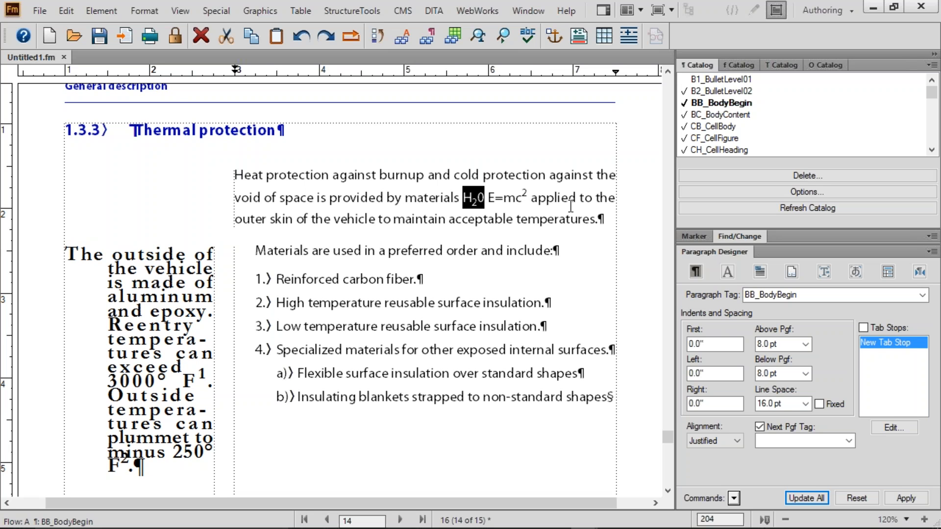
- Turn Fixed line spacing back on for the BB_BodyBegin format and update all its paragraphs
{"action": "left_click", "coordinate": [819, 404]}
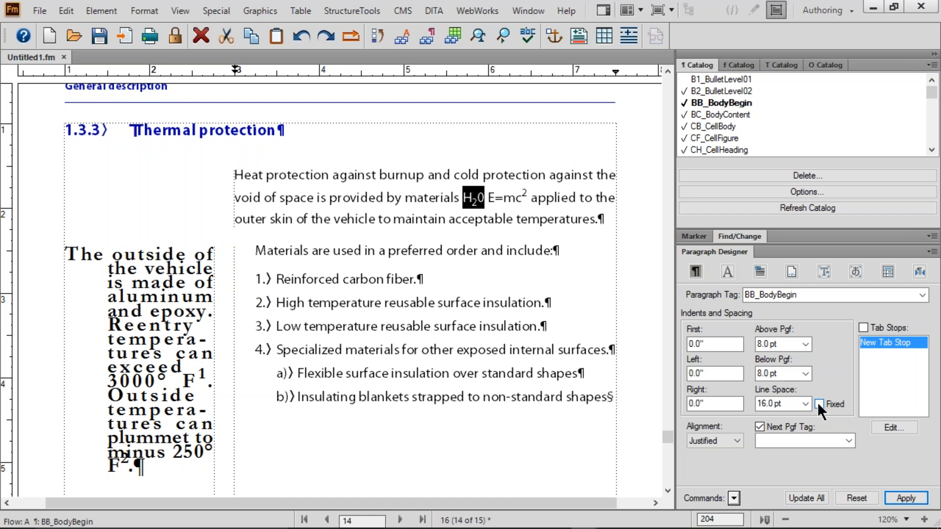
{"action": "left_click", "coordinate": [807, 497]}
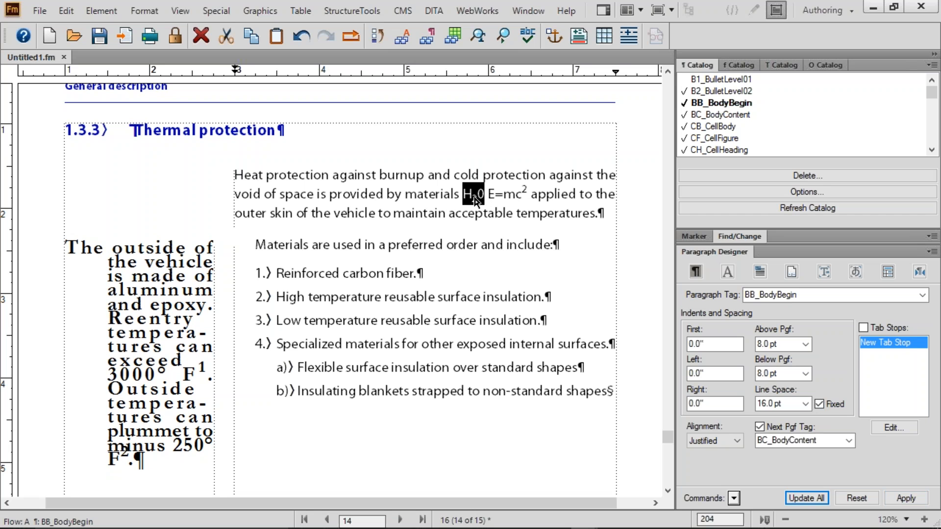
{"action": "left_click", "coordinate": [440, 196]}
- Move the subscripted H20 text from after "materials" to just before "protection" in the paragraph's first line
{"action": "left_click_drag", "start_coordinate": [462, 195], "coordinate": [487, 196]}
{"action": "key", "text": "Delete"}
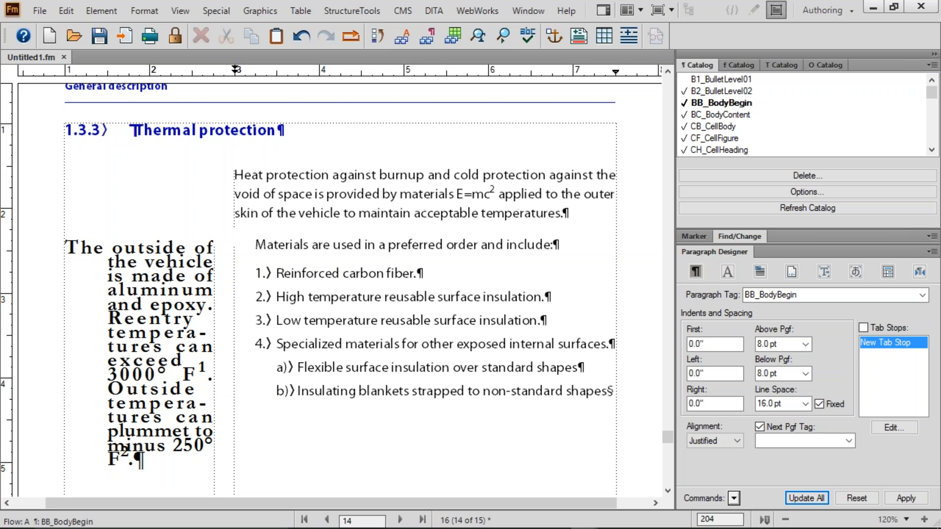
{"action": "left_click", "coordinate": [480, 174]}
{"action": "type", "text": "H₂0"}
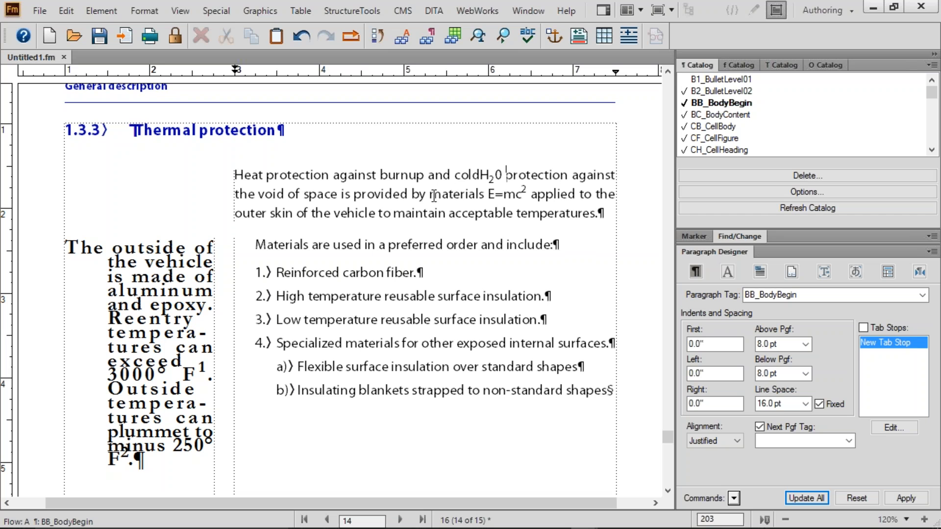
- Delete "by" and the final "d" of "provided" before "materials" in the Heat protection paragraph's second line
{"action": "double_click", "coordinate": [418, 195]}
{"action": "key", "text": "ctrl+x"}
{"action": "key", "text": "BackSpace"}
{"action": "key", "text": "BackSpace"}
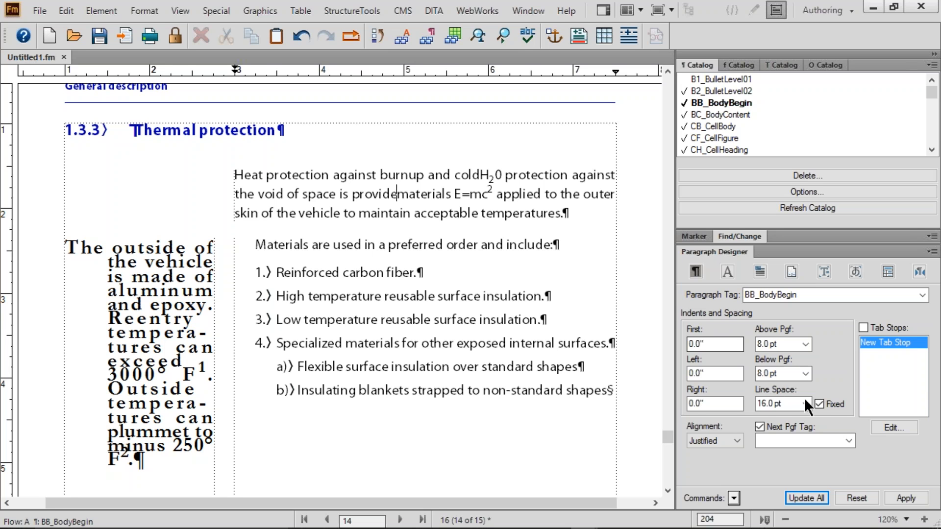
- Turn off Fixed line spacing for BB_BodyBegin, update all its paragraphs, and compare the spacing between the Heat protection paragraph's lines
{"action": "left_click", "coordinate": [822, 404]}
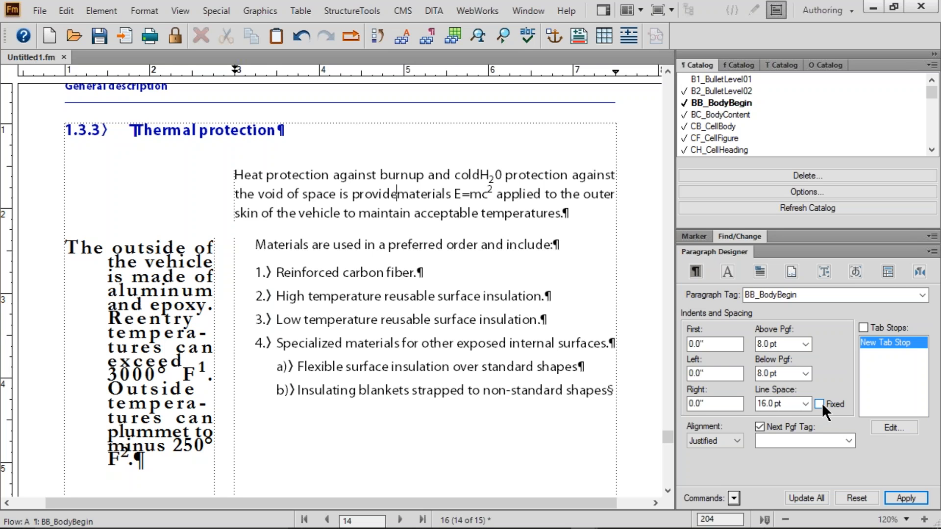
{"action": "left_click", "coordinate": [808, 497]}
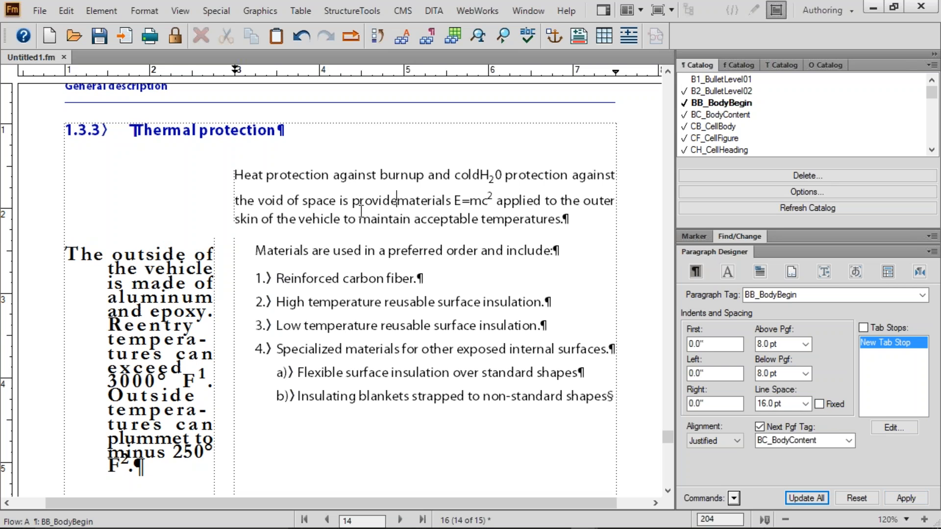
{"action": "left_click", "coordinate": [360, 178]}
{"action": "left_click_drag", "start_coordinate": [360, 177], "coordinate": [419, 178]}
{"action": "left_click_drag", "start_coordinate": [316, 201], "coordinate": [360, 201]}
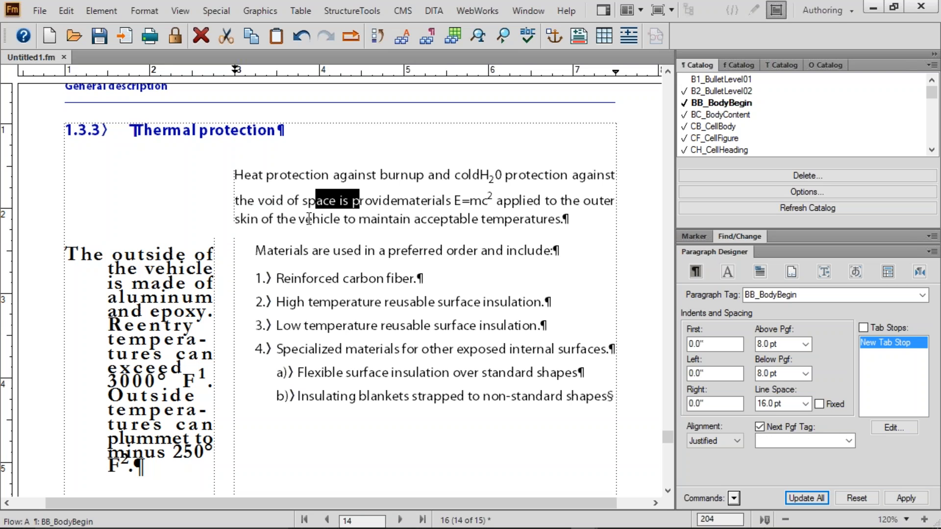
{"action": "left_click_drag", "start_coordinate": [307, 220], "coordinate": [380, 219]}
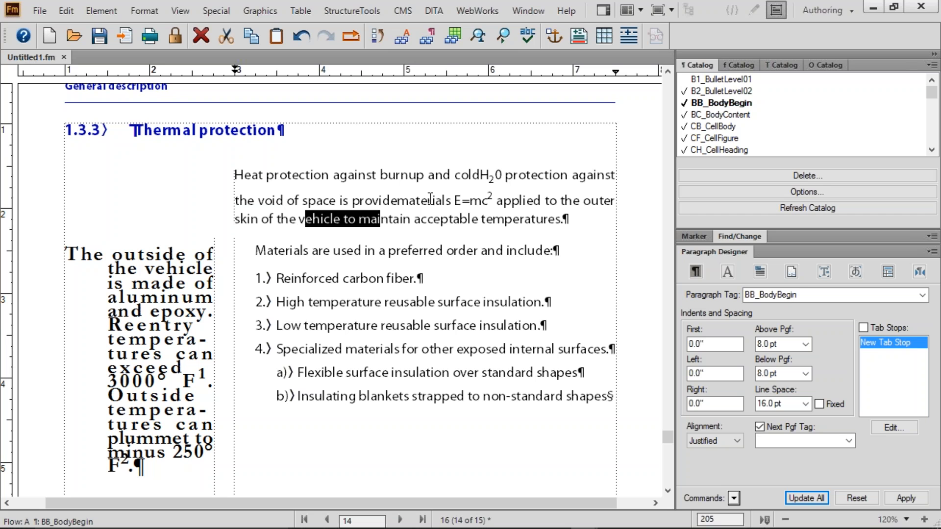
{"action": "left_click_drag", "start_coordinate": [432, 201], "coordinate": [549, 201]}
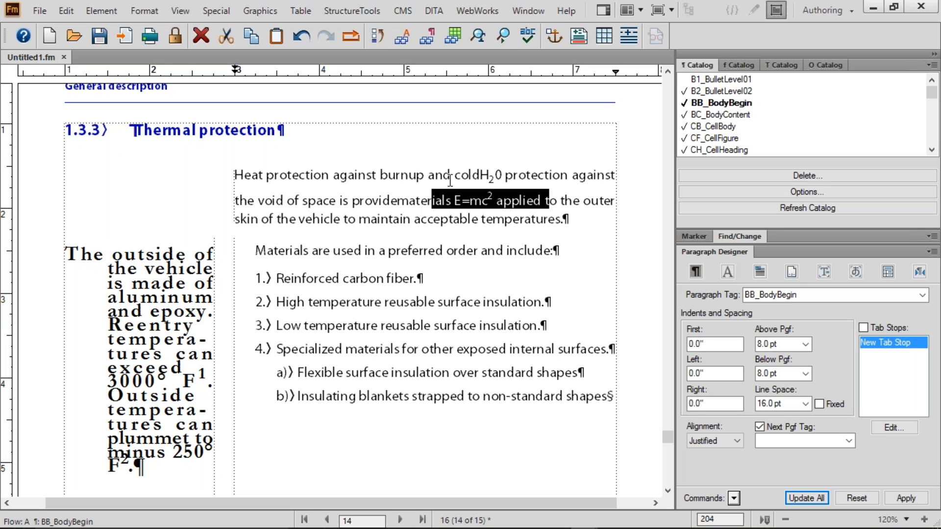
{"action": "left_click_drag", "start_coordinate": [451, 175], "coordinate": [526, 175]}
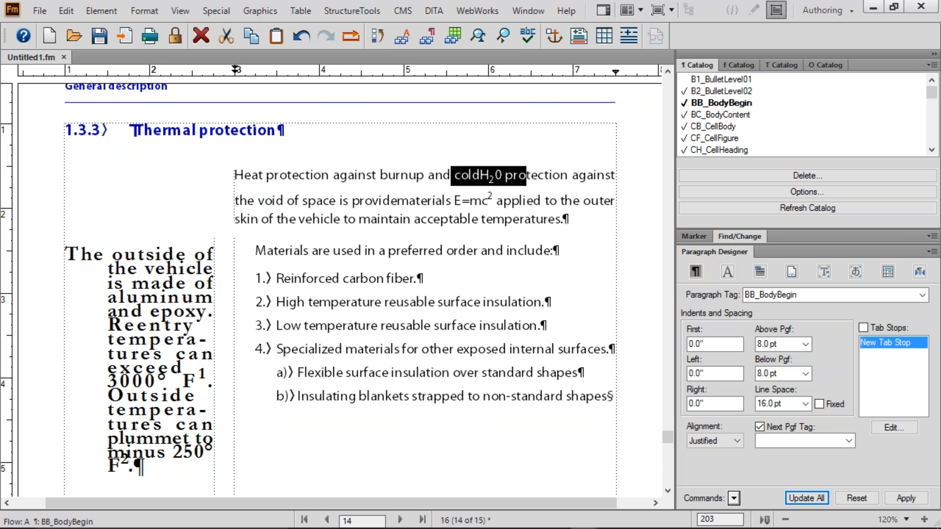
- Undo the line spacing and text edits back to the original Heat protection paragraph without the H20 and E=mc2 text
{"action": "key", "text": "ctrl+z"}
{"action": "key", "text": "ctrl+z"}
{"action": "key", "text": "ctrl+z"}
{"action": "key", "text": "ctrl+z"}
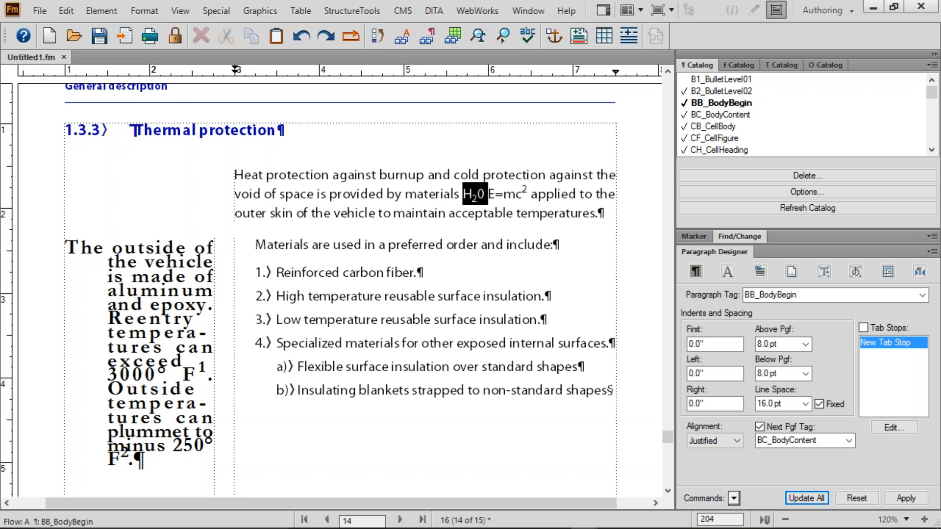
{"action": "key", "text": "ctrl+z"}
{"action": "key", "text": "ctrl+z"}
{"action": "key", "text": "ctrl+z"}
{"action": "key", "text": "ctrl+z"}
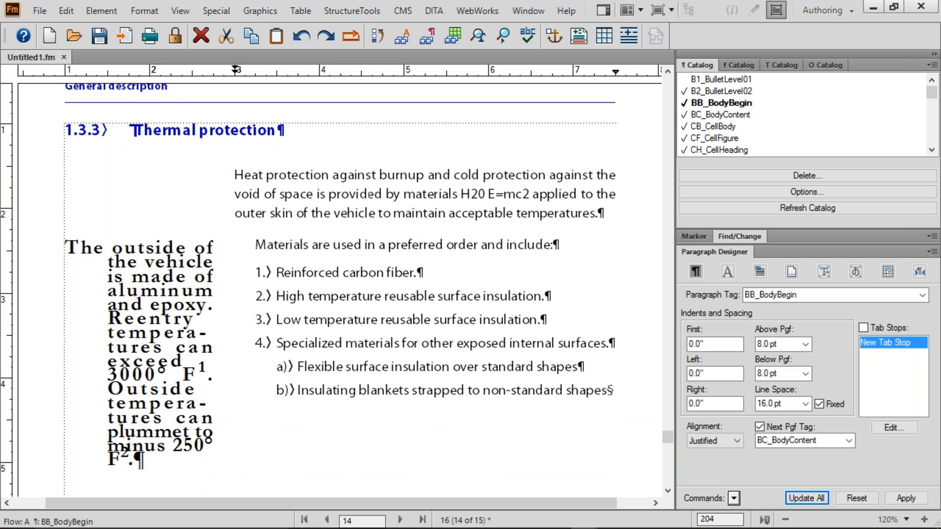
{"action": "key", "text": "ctrl+z"}
{"action": "key", "text": "ctrl+z"}
{"action": "key", "text": "ctrl+z"}
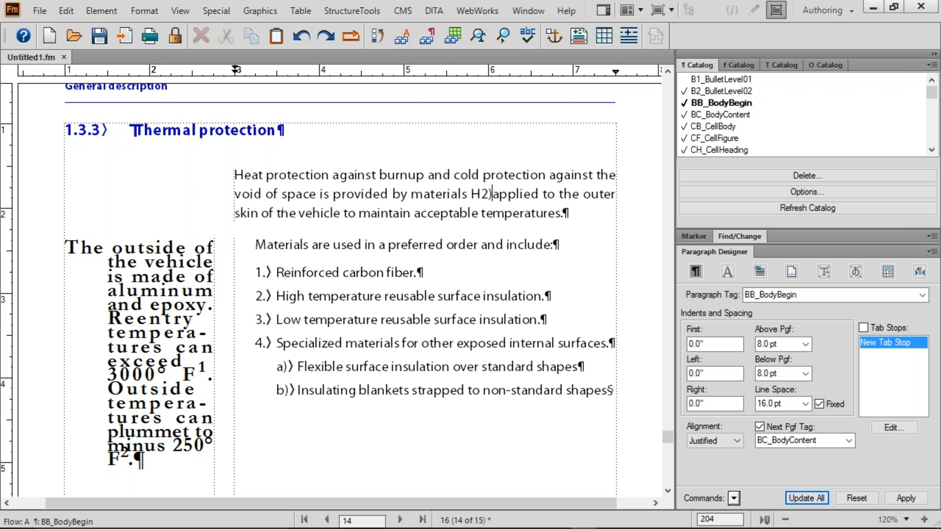
{"action": "key", "text": "ctrl+z"}
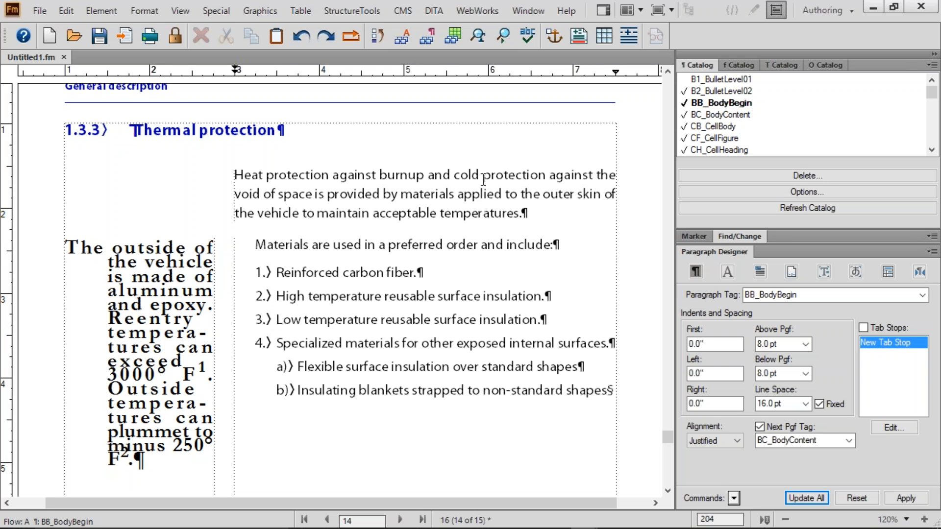
- Set the RI_ReallyImportant side head's line spacing to Single (22.0 pt) and update all paragraphs with that format
{"action": "left_click", "coordinate": [136, 280]}
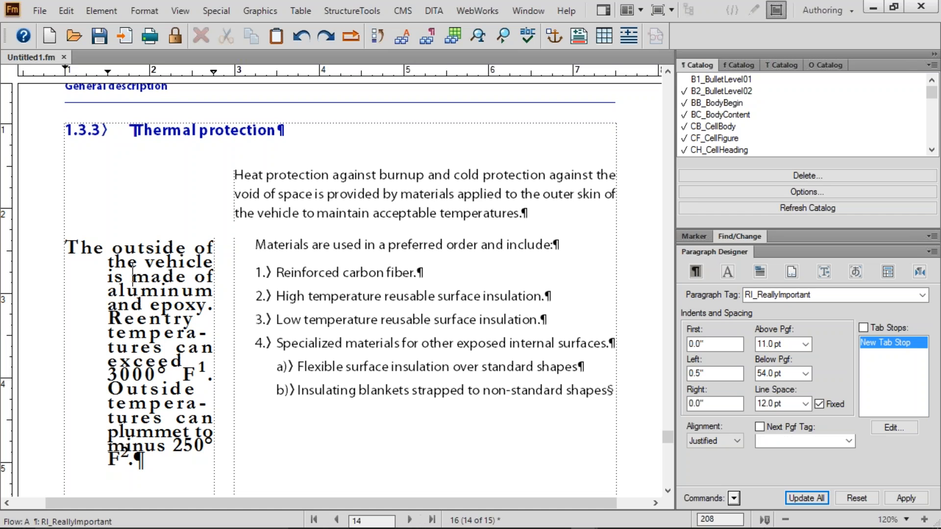
{"action": "left_click", "coordinate": [805, 403]}
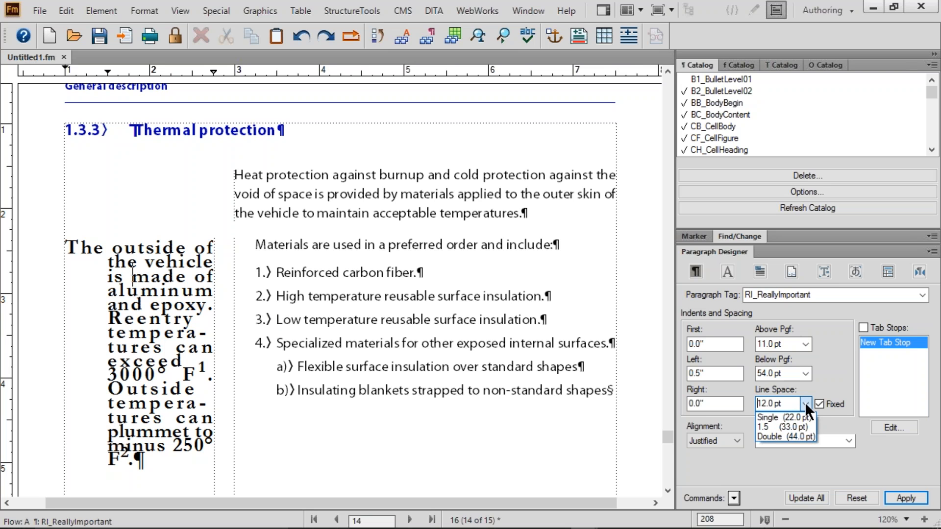
{"action": "left_click", "coordinate": [780, 417]}
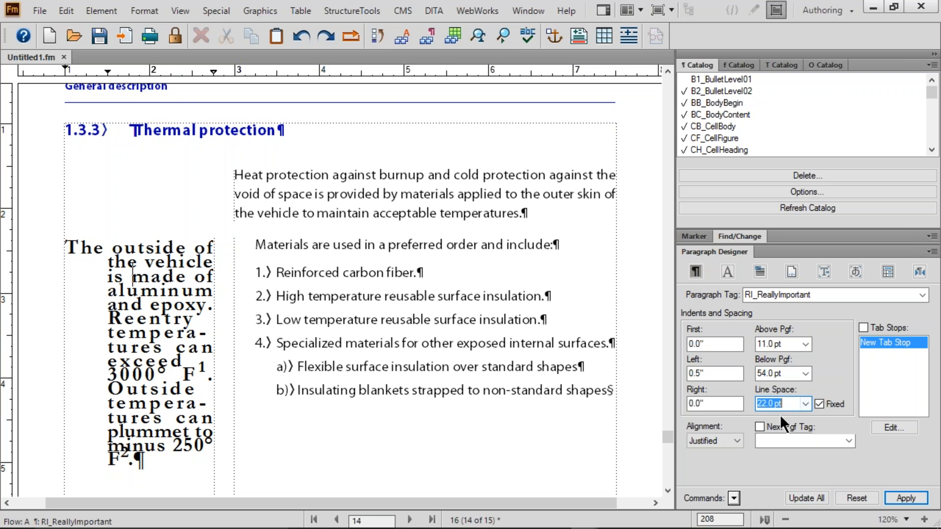
{"action": "left_click", "coordinate": [806, 497]}
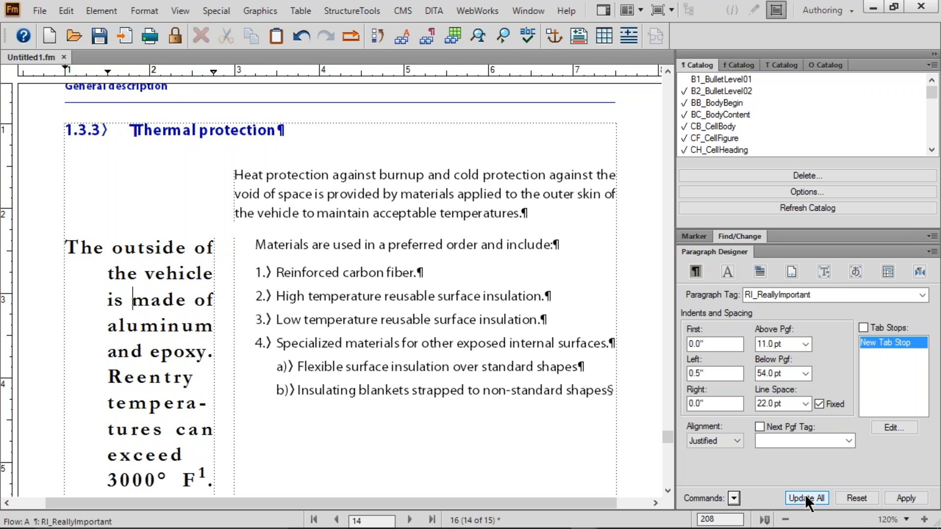
- Review the available alignment options and next paragraph tag choices for the RI_ReallyImportant format
{"action": "left_click", "coordinate": [737, 440]}
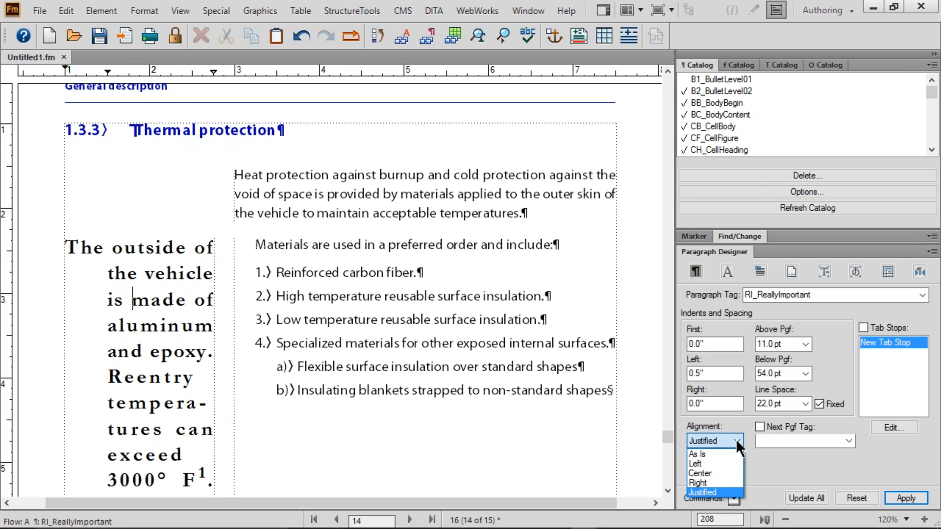
{"action": "left_click", "coordinate": [737, 442]}
{"action": "left_click", "coordinate": [850, 441]}
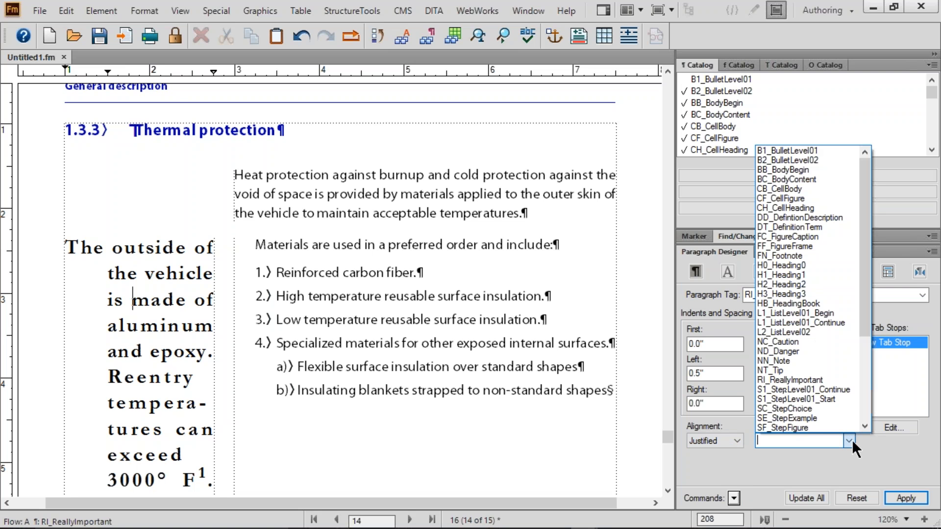
{"action": "left_click", "coordinate": [852, 439]}
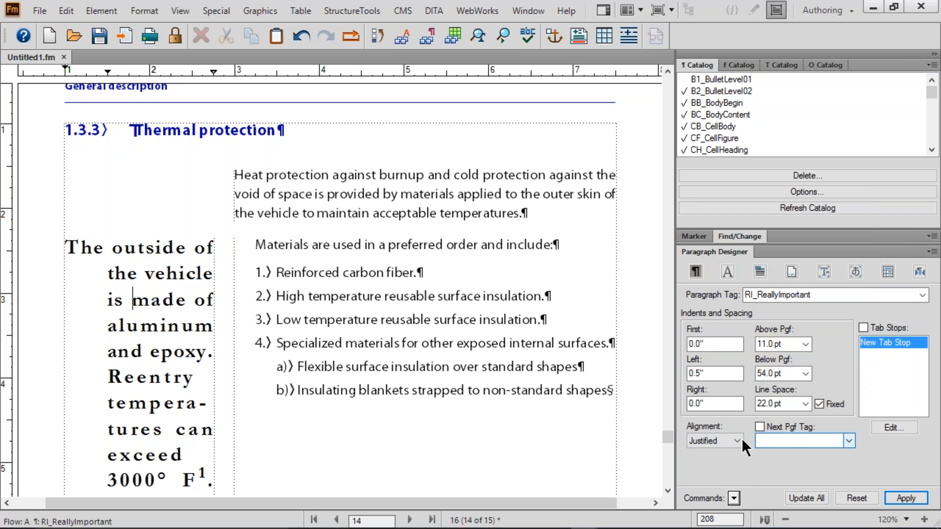
- Inspect the paragraph tag and format settings of the "Reinforced carbon fiber" list item, leaving the cursor at its end
{"action": "left_click_drag", "start_coordinate": [278, 273], "coordinate": [440, 273]}
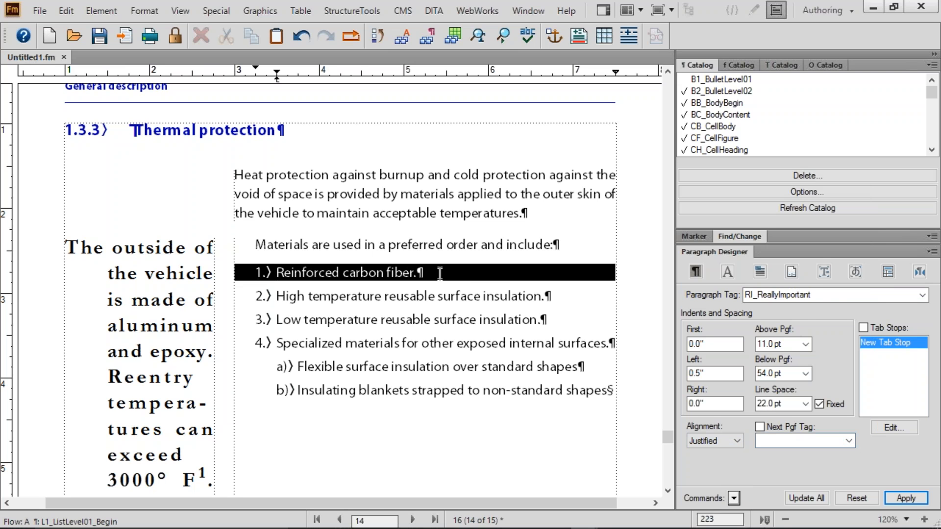
{"action": "double_click", "coordinate": [796, 296]}
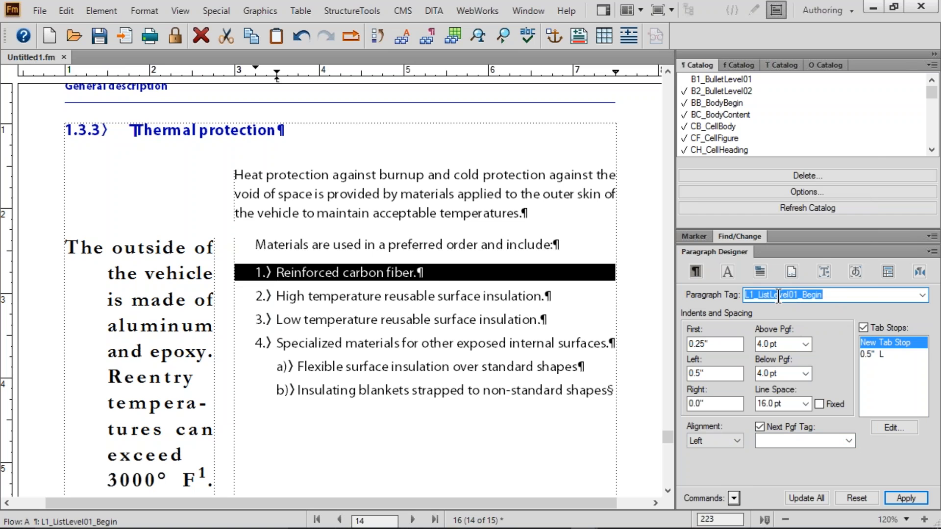
{"action": "left_click", "coordinate": [440, 274]}
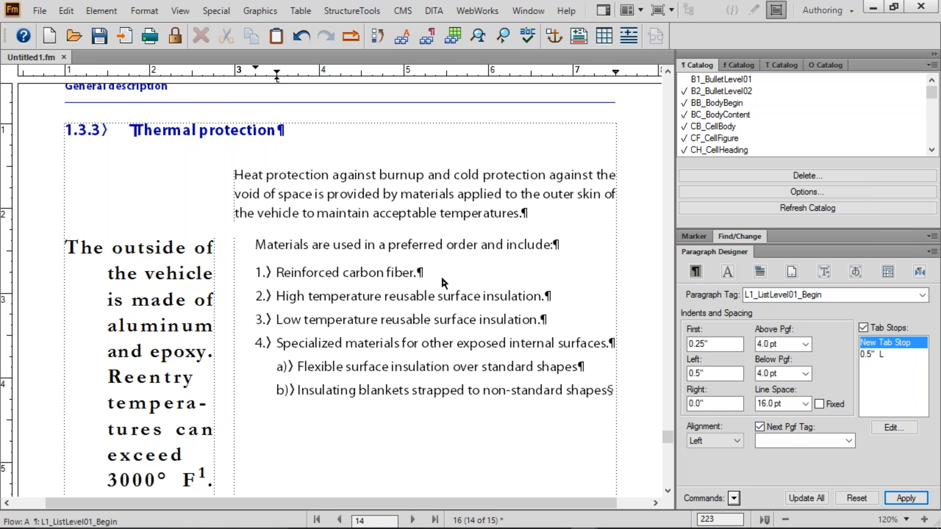
- Insert an empty item after "Reinforced carbon fiber." to check which paragraph tag follows L1_ListLevel01_Begin, and remove the item again
{"action": "key", "text": "Return"}
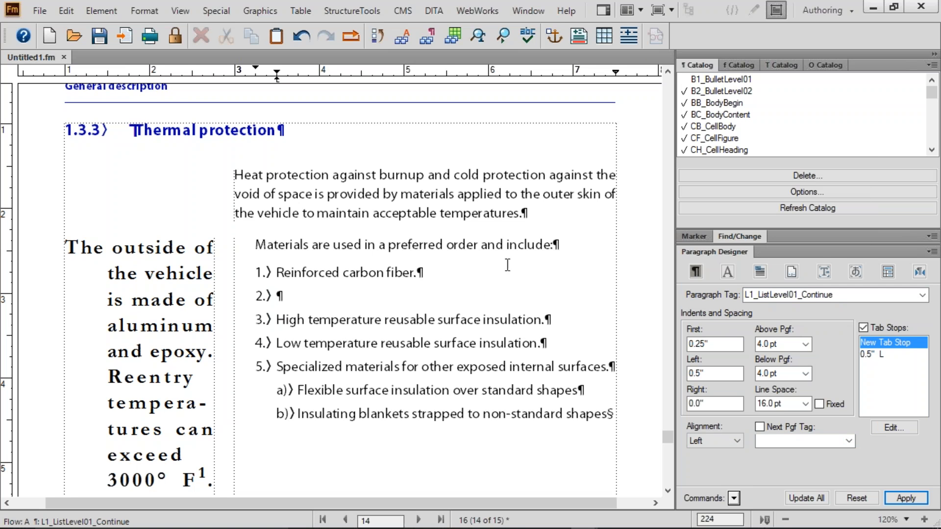
{"action": "left_click", "coordinate": [351, 276]}
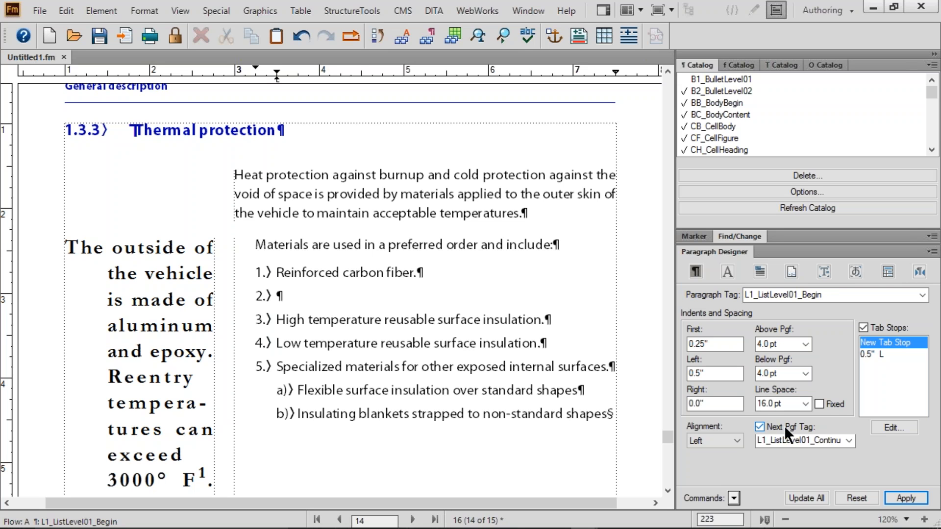
{"action": "double_click", "coordinate": [795, 441]}
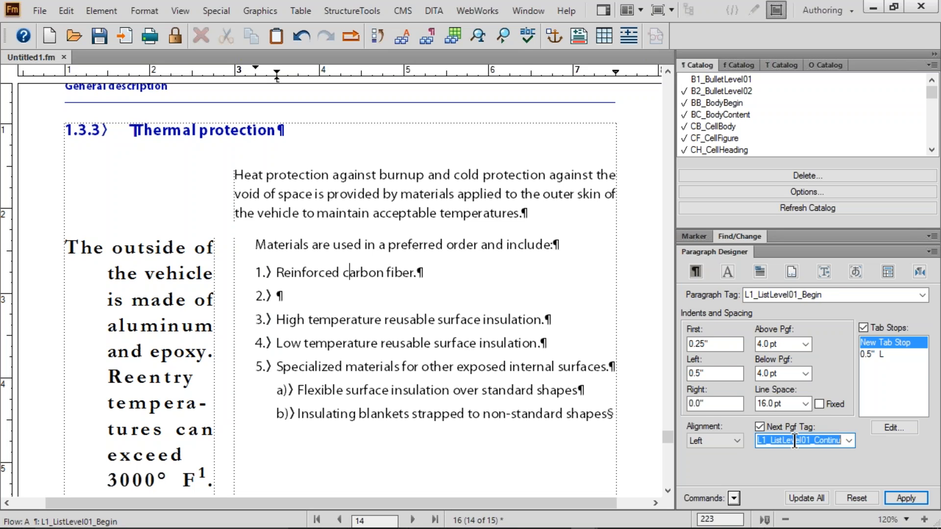
{"action": "left_click", "coordinate": [297, 298]}
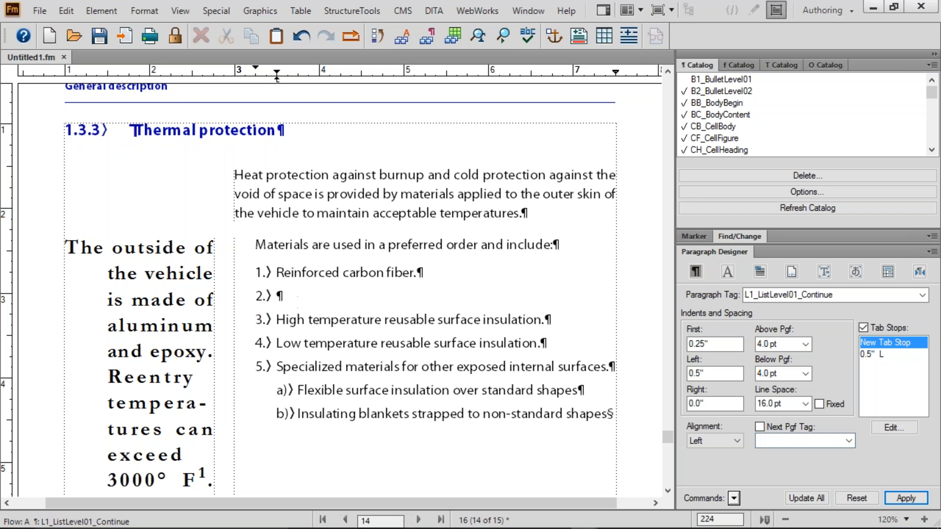
{"action": "triple_click", "coordinate": [298, 301]}
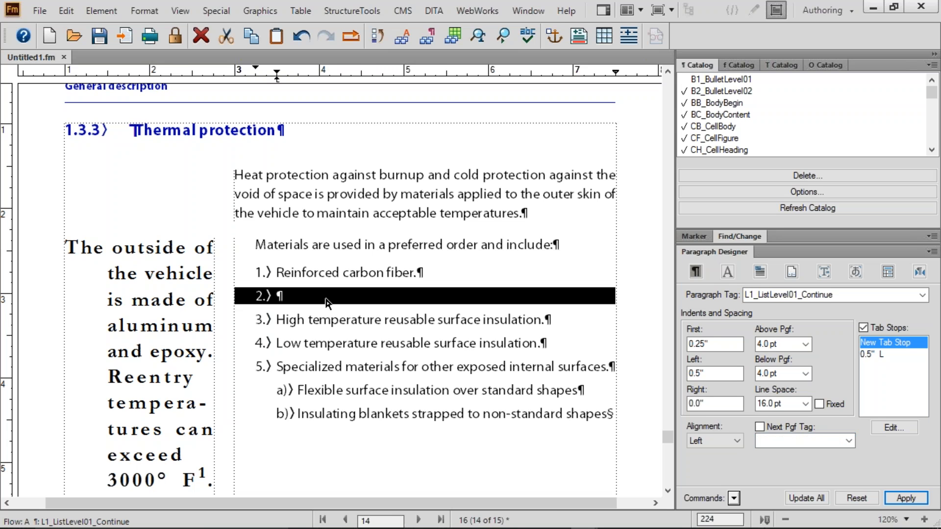
{"action": "left_click", "coordinate": [325, 298]}
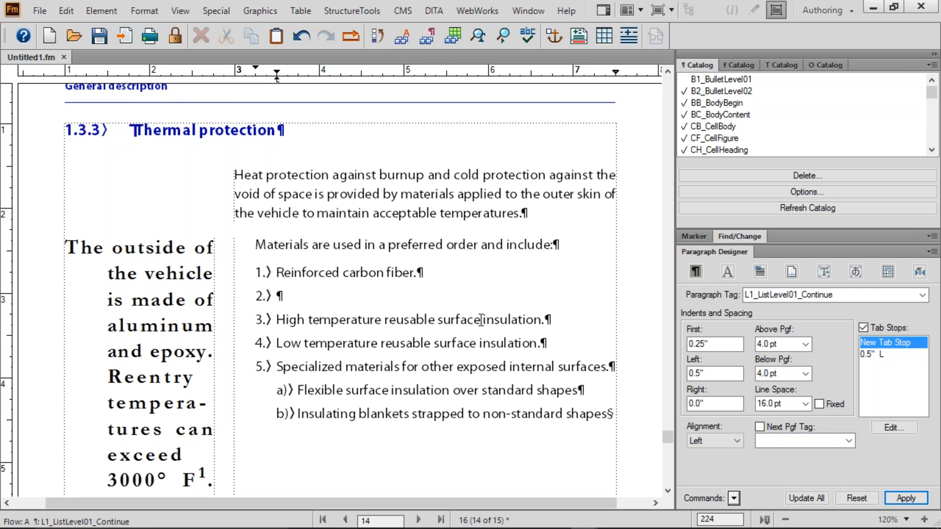
{"action": "key", "text": "BackSpace"}
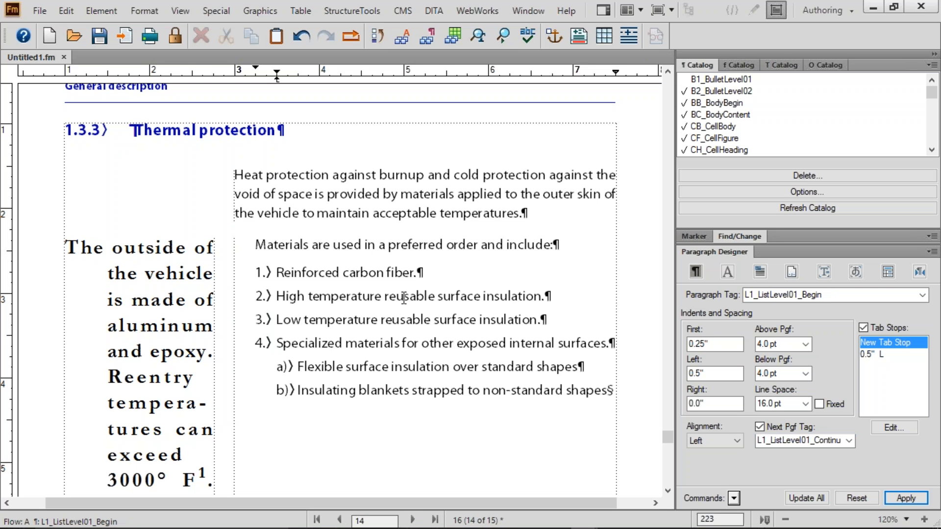
- Set the first, left and right indents of the RI_ReallyImportant paragraph format to 0.5" and update all paragraphs with that tag
{"action": "left_click_drag", "start_coordinate": [180, 268], "coordinate": [177, 351]}
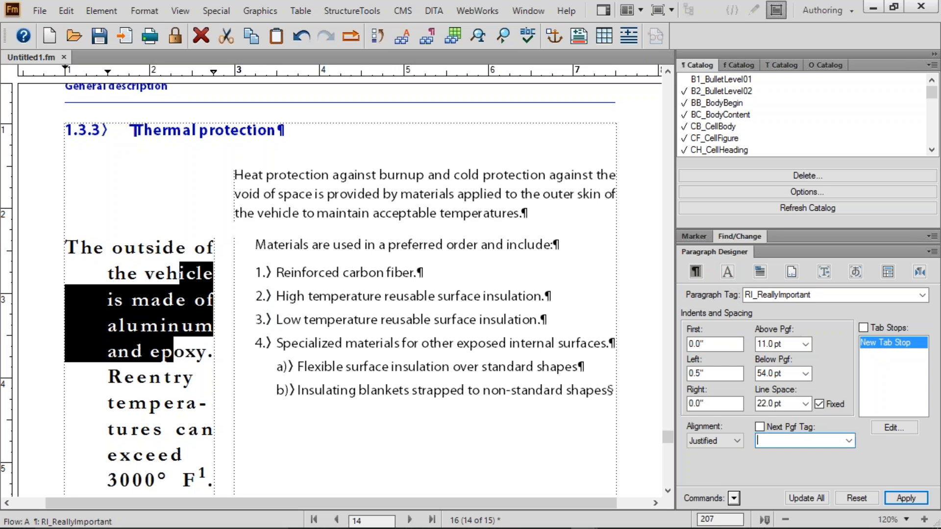
{"action": "double_click", "coordinate": [719, 340]}
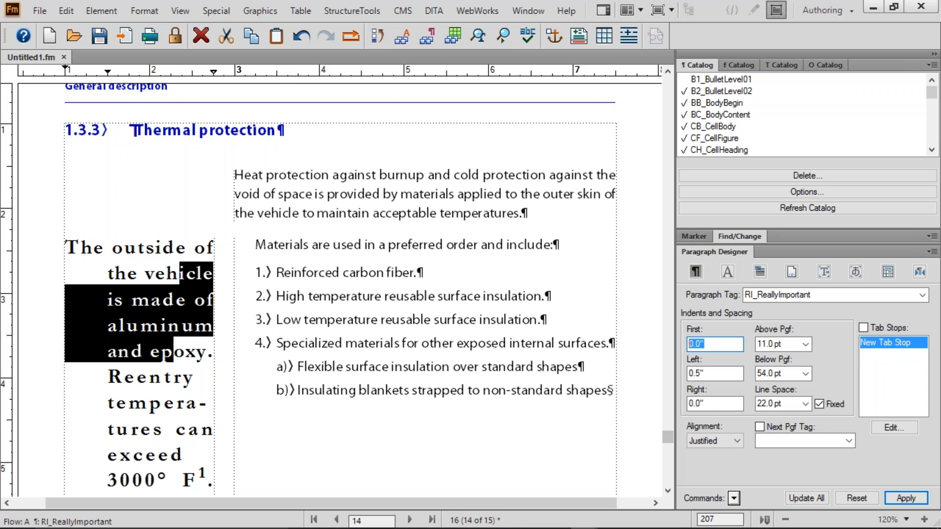
{"action": "type", "text": ".5"}
{"action": "key", "text": "Tab"}
{"action": "type", "text": "."}
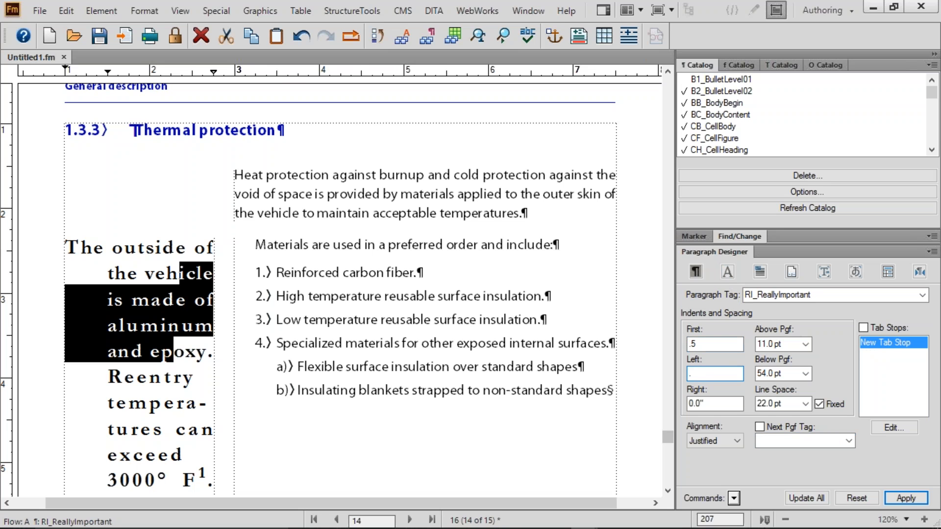
{"action": "type", "text": "5"}
{"action": "key", "text": "Tab"}
{"action": "type", "text": ".5"}
{"action": "left_click", "coordinate": [800, 496]}
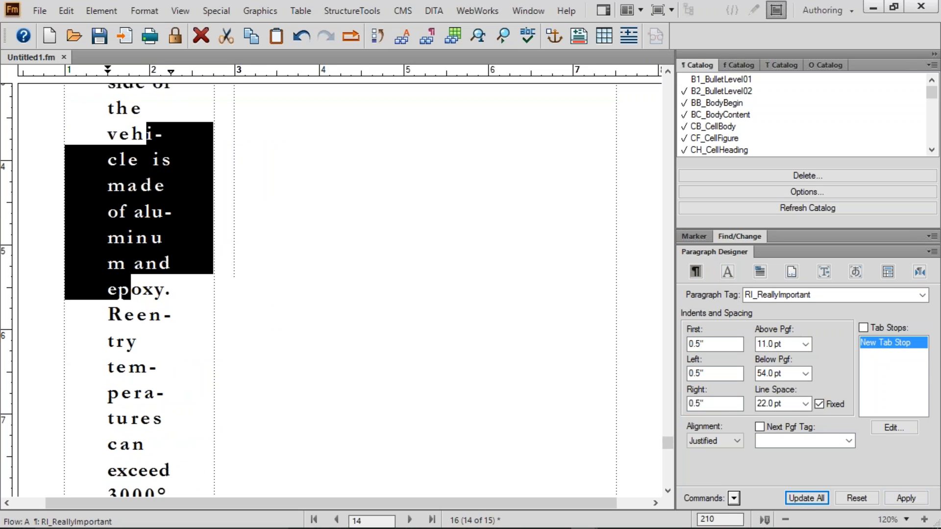
- Change the default font size of the RI_ReallyImportant format to 14 pt and update all its paragraphs
{"action": "left_click", "coordinate": [728, 273]}
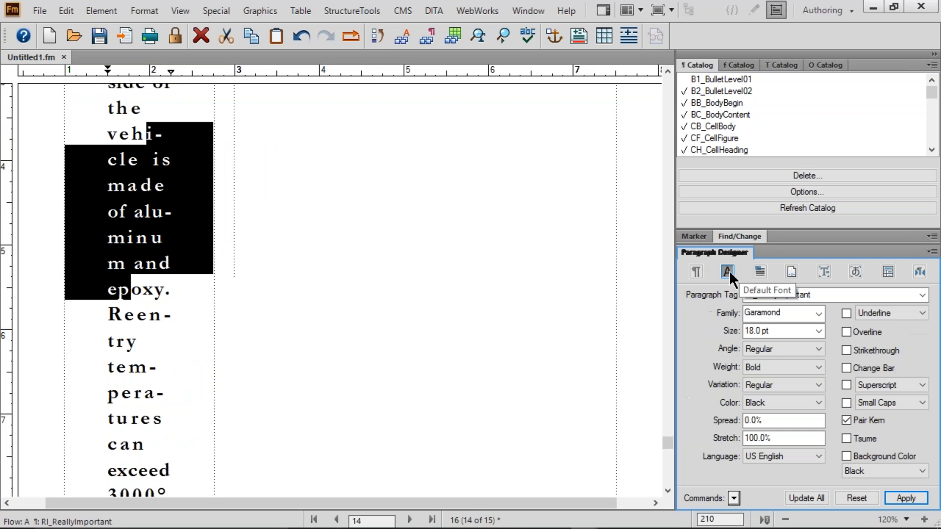
{"action": "triple_click", "coordinate": [779, 332]}
{"action": "type", "text": "14"}
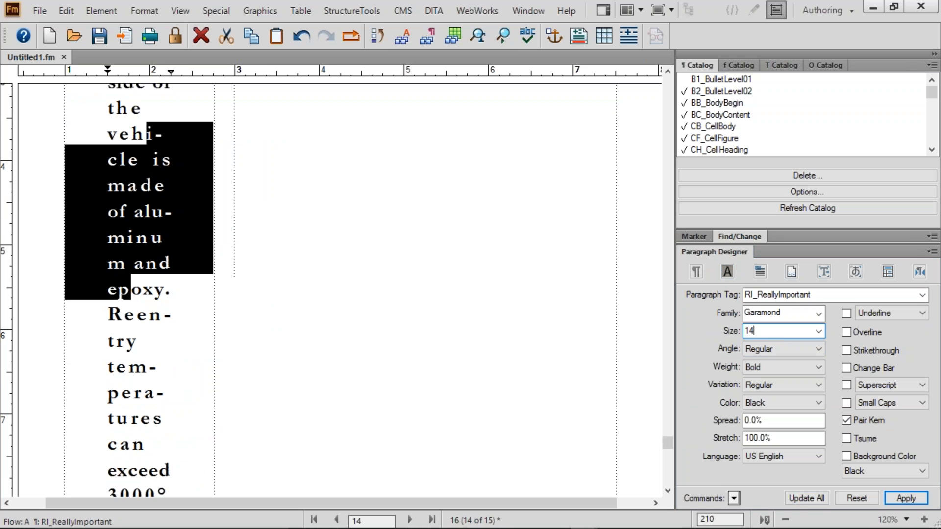
{"action": "key", "text": "Tab"}
{"action": "left_click", "coordinate": [818, 497]}
- Set the pagination format of RI_ReallyImportant to In Column and update all its paragraphs
{"action": "left_click", "coordinate": [760, 273]}
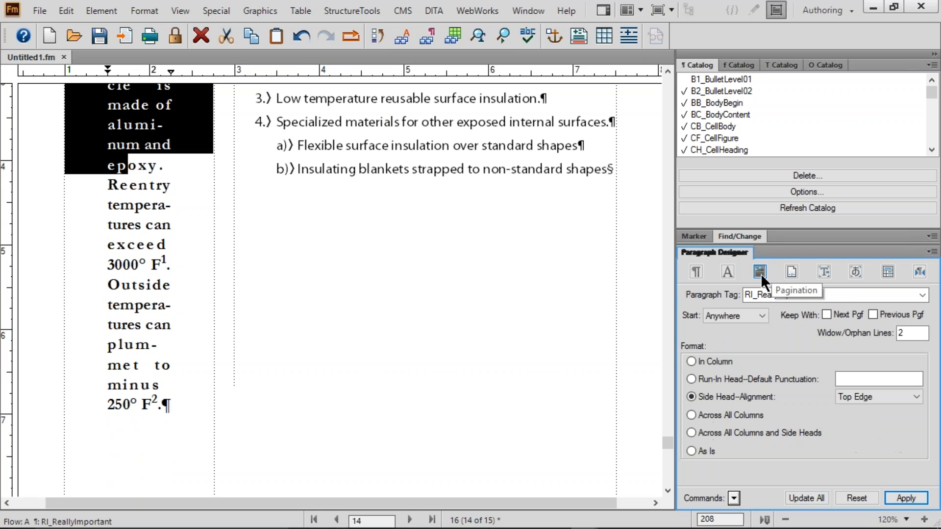
{"action": "left_click", "coordinate": [716, 362]}
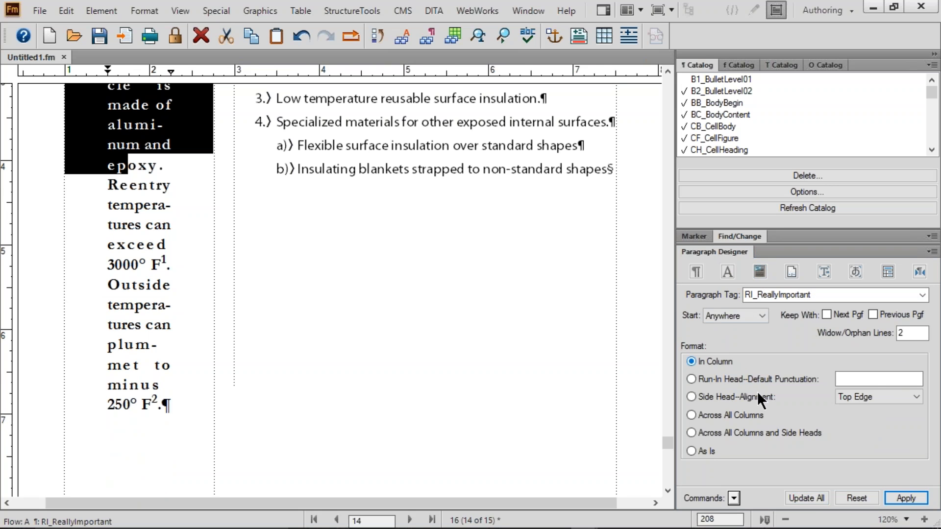
{"action": "left_click", "coordinate": [808, 498]}
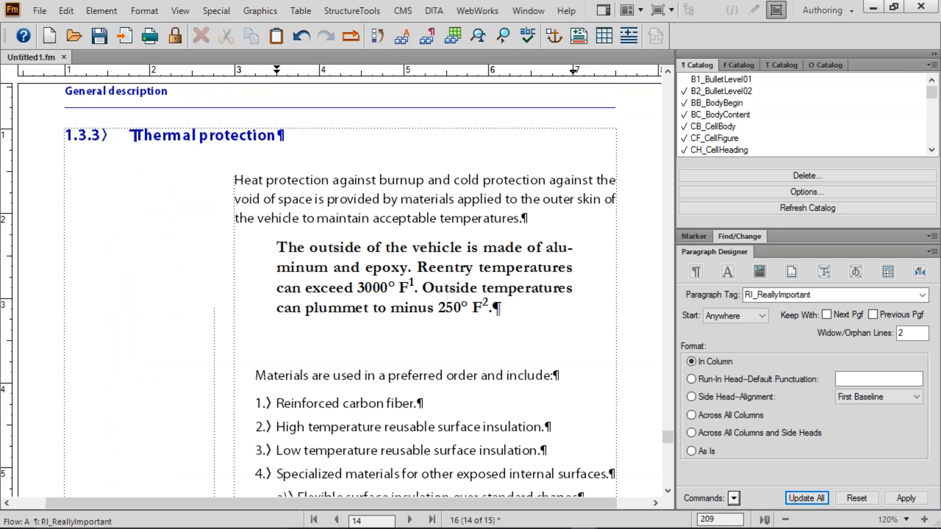
- Add a paragraph reading "I get another one." after the RI_ReallyImportant paragraph and compare its tag with the paragraph below
{"action": "double_click", "coordinate": [487, 307]}
{"action": "left_click", "coordinate": [497, 308]}
{"action": "key", "text": "Return"}
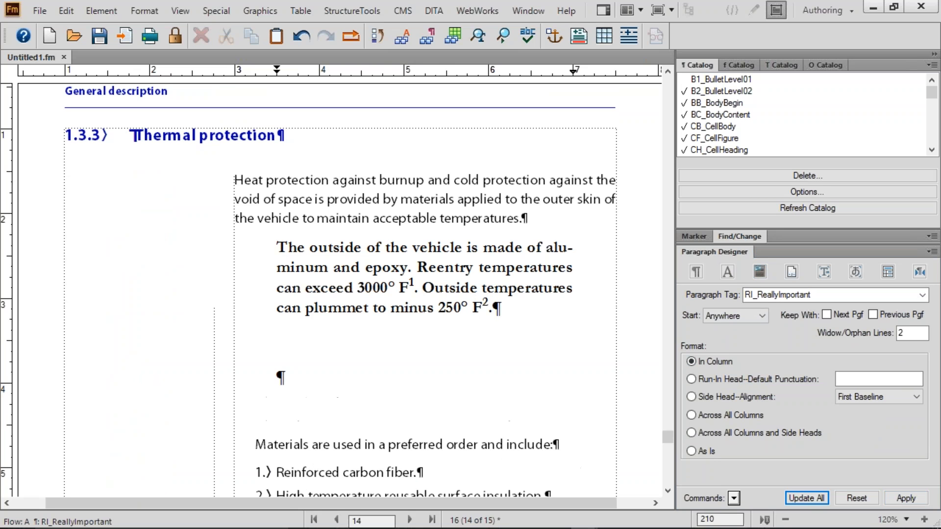
{"action": "type", "text": "I get anoth"}
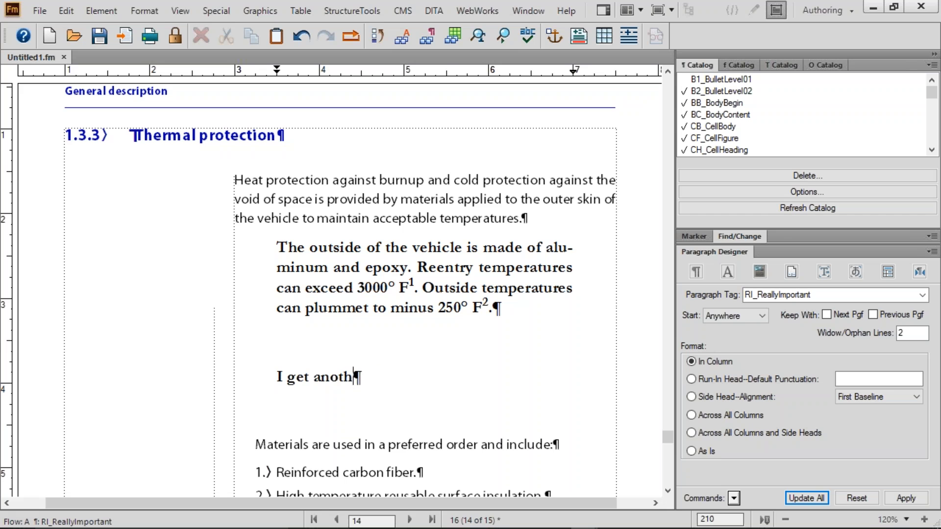
{"action": "type", "text": "er one."}
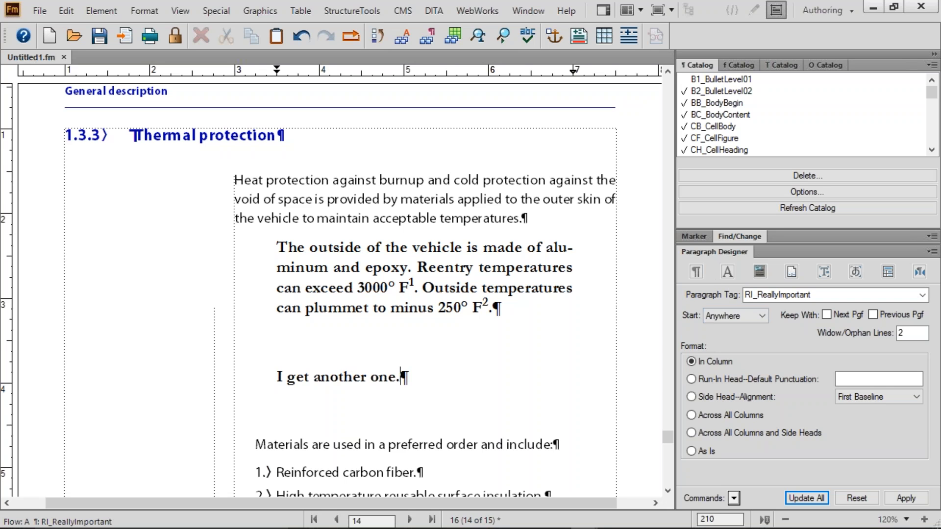
{"action": "left_click_drag", "start_coordinate": [331, 444], "coordinate": [389, 445]}
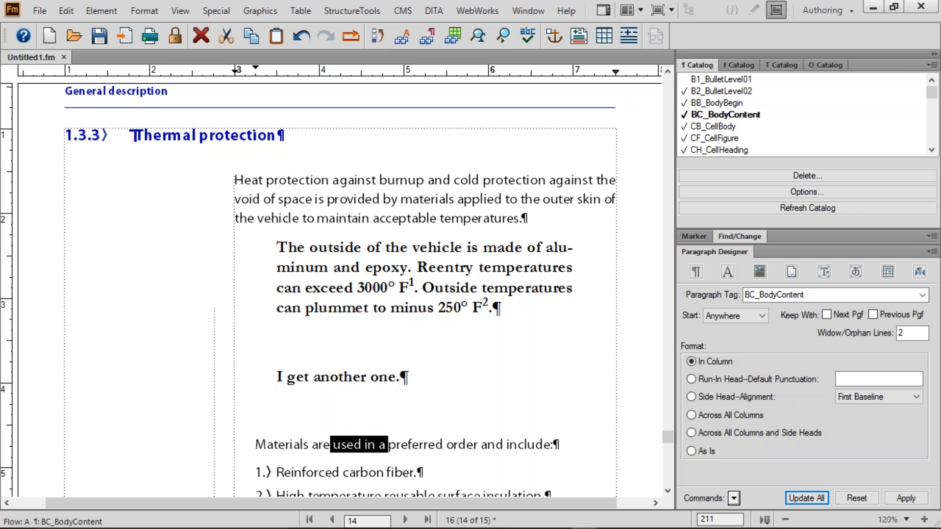
- Set the next paragraph tag of the RI_ReallyImportant format to BC_BodyContent and update all its paragraphs
{"action": "left_click_drag", "start_coordinate": [400, 377], "coordinate": [250, 380]}
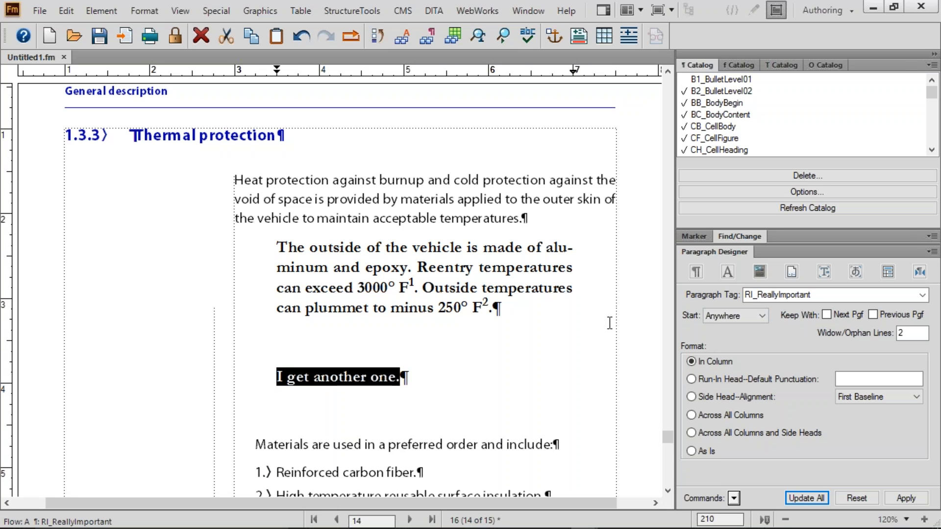
{"action": "left_click", "coordinate": [696, 272]}
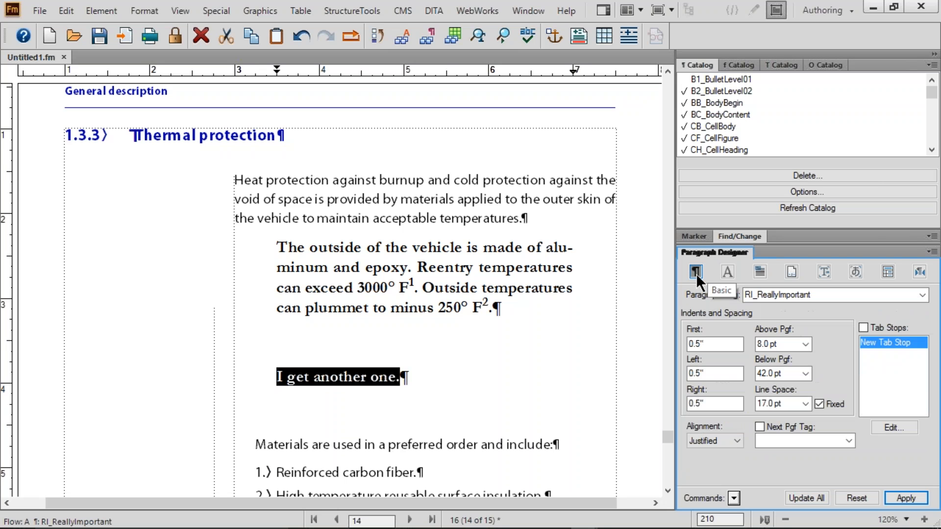
{"action": "left_click", "coordinate": [850, 441]}
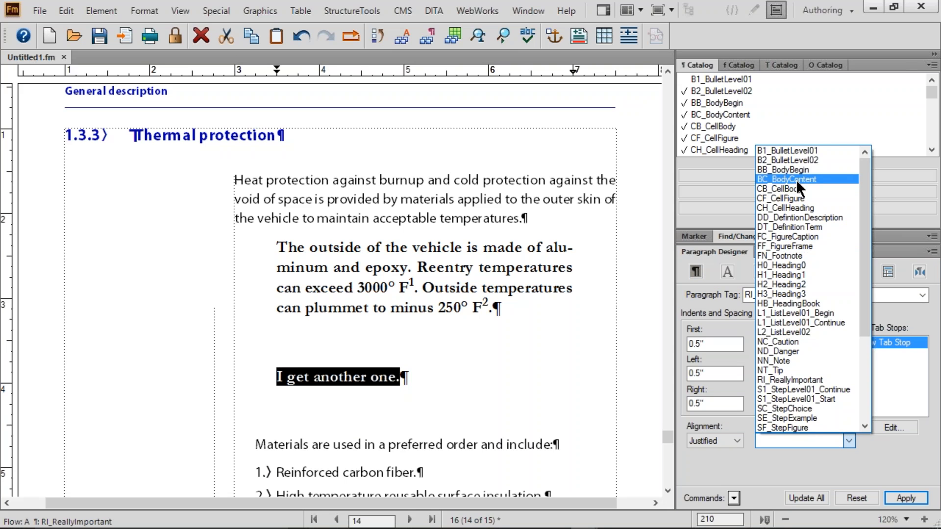
{"action": "left_click", "coordinate": [796, 179]}
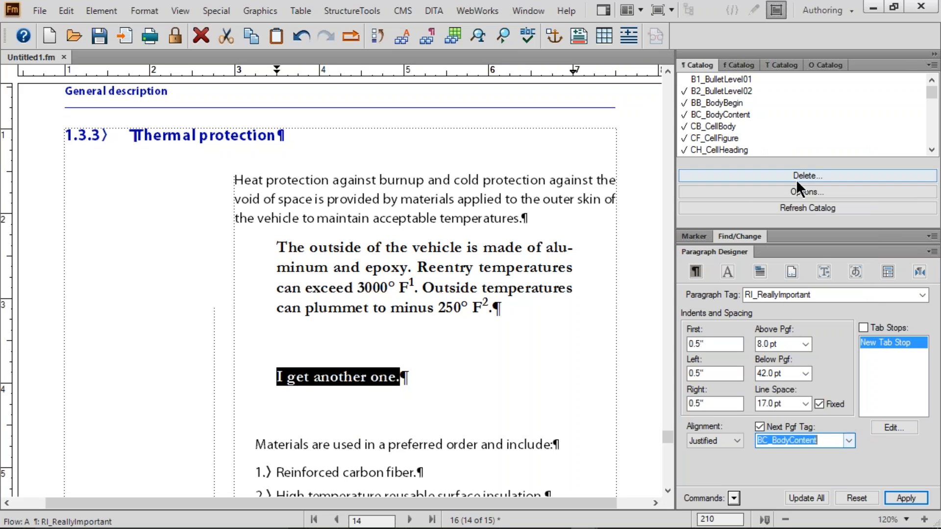
{"action": "left_click", "coordinate": [811, 499]}
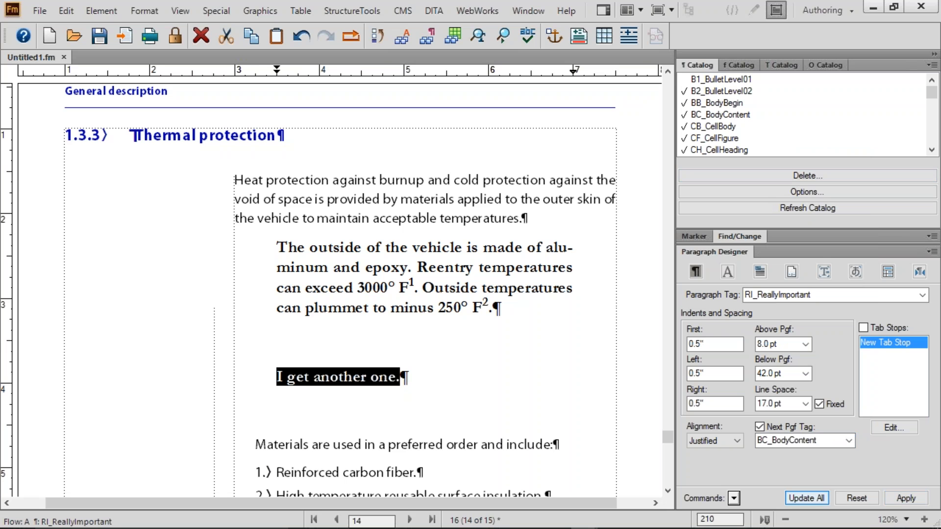
- Delete the "I get another one." paragraph and add a new one reading "Here is the BC_BodyContent" after the bold paragraph
{"action": "double_click", "coordinate": [383, 379]}
{"action": "key", "text": "Delete"}
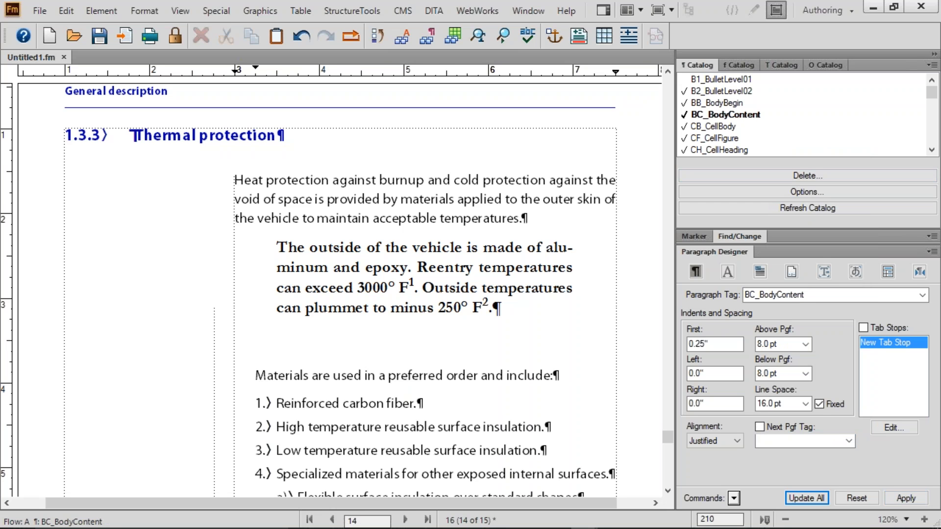
{"action": "left_click_drag", "start_coordinate": [517, 311], "coordinate": [485, 314]}
{"action": "left_click", "coordinate": [516, 314]}
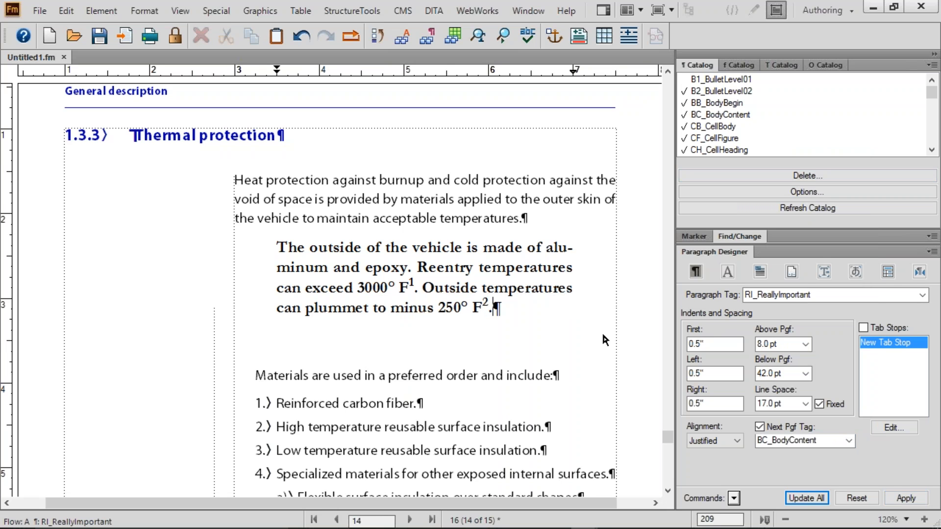
{"action": "key", "text": "Return"}
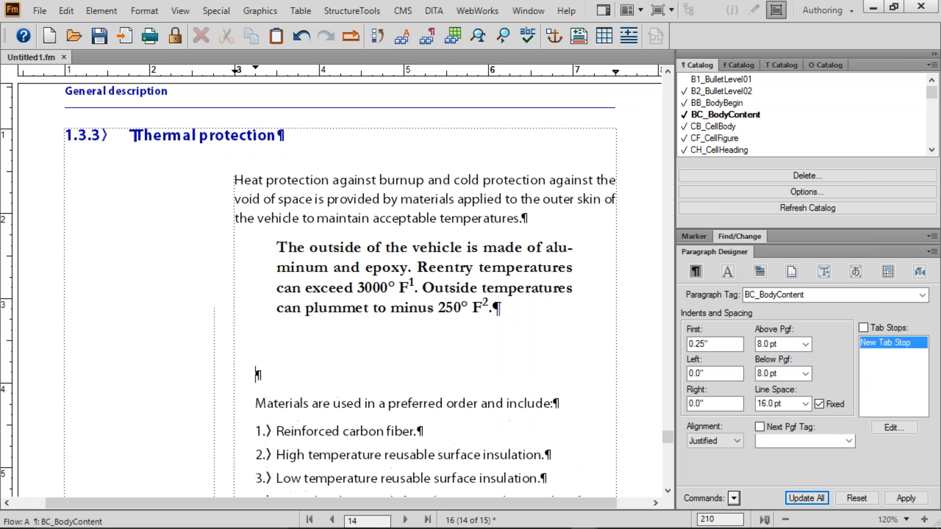
{"action": "type", "text": "Here is the B"}
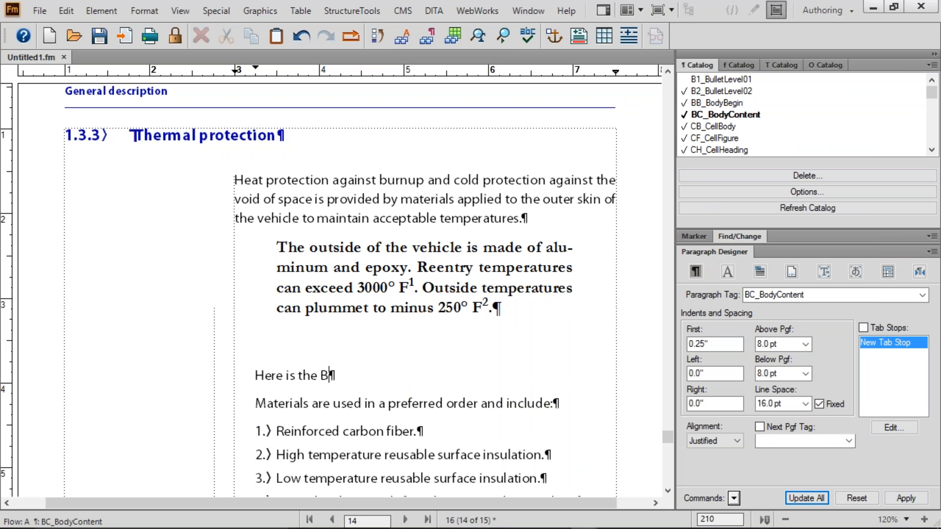
{"action": "type", "text": "C_BodyContent"}
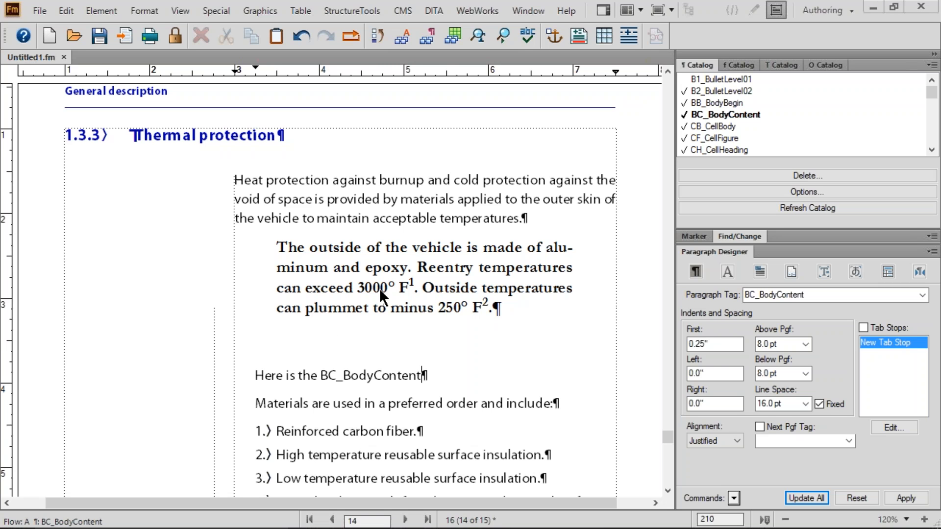
- Apply the EH_EmphasisHeavy character format to the word "vehicle" in the RI_ReallyImportant paragraph
{"action": "left_click", "coordinate": [449, 251]}
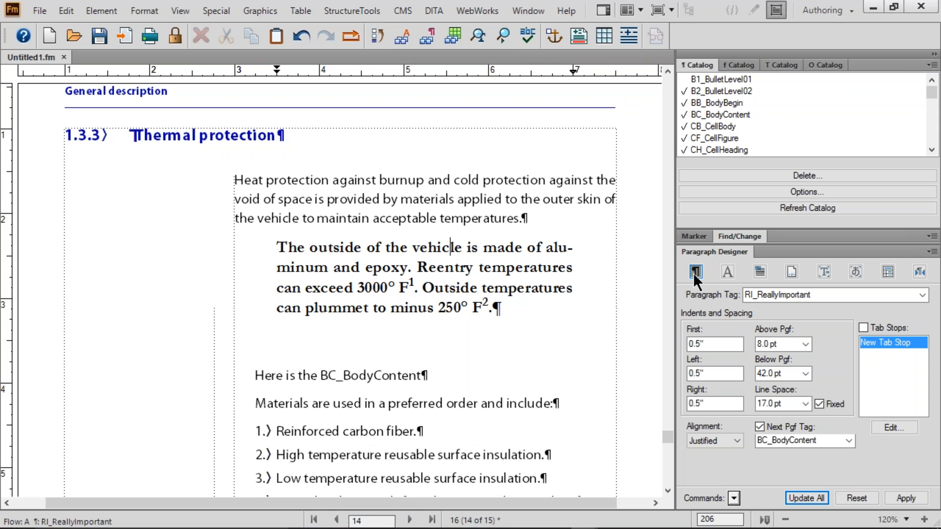
{"action": "left_click", "coordinate": [727, 273]}
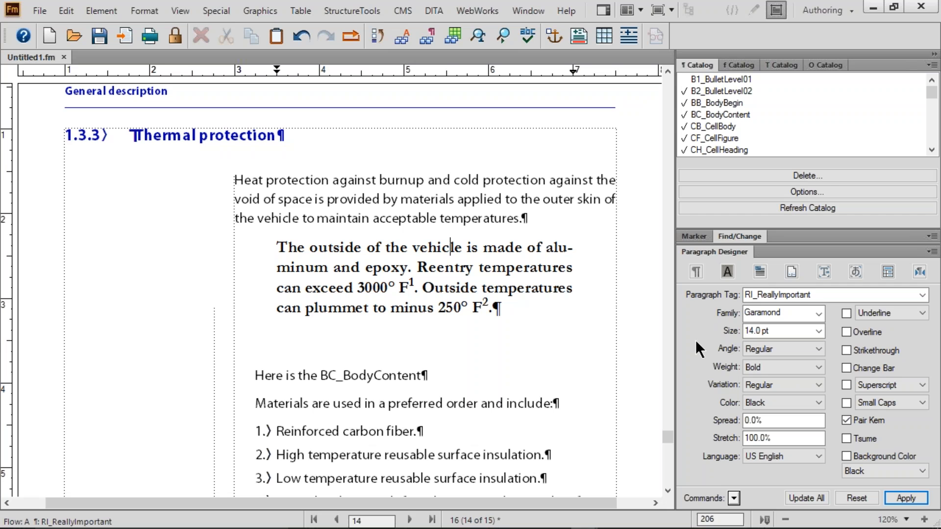
{"action": "double_click", "coordinate": [443, 250]}
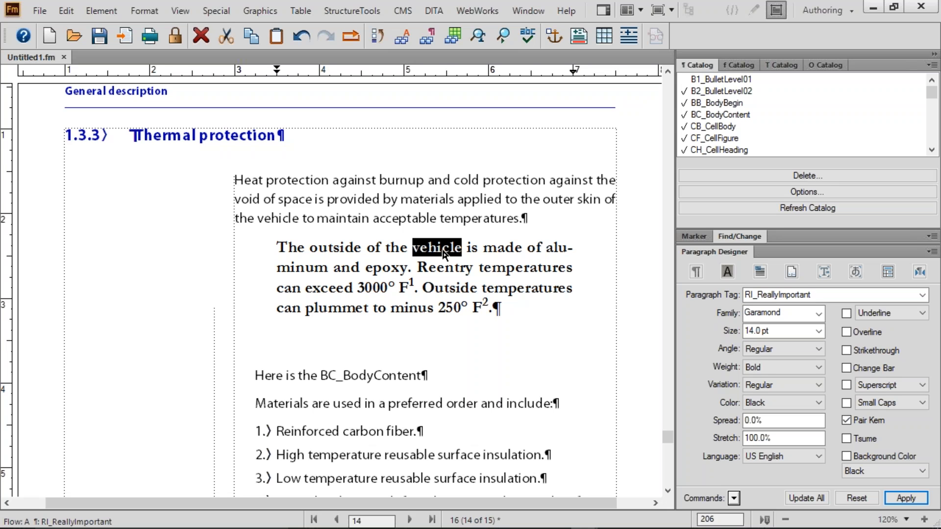
{"action": "left_click", "coordinate": [735, 65]}
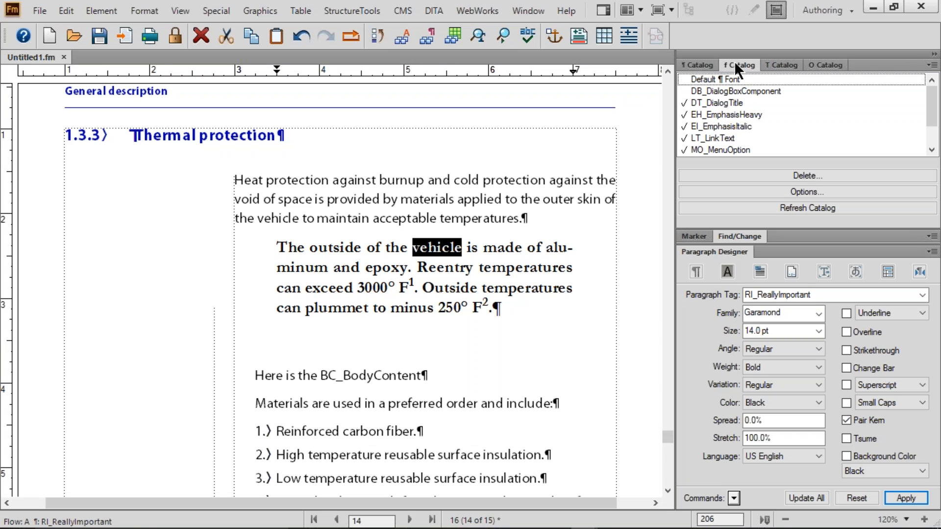
{"action": "left_click", "coordinate": [721, 114]}
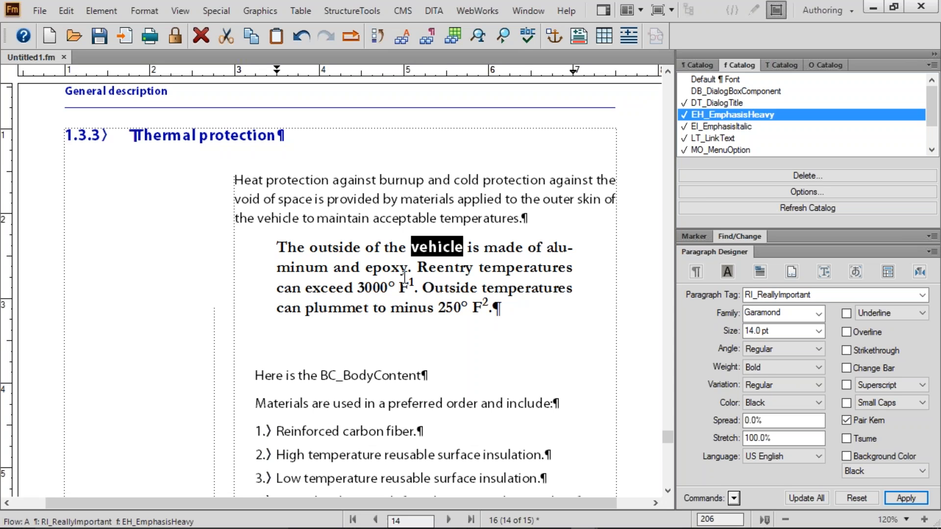
- Apply the LT_LinkText character format to "epoxy" and MO_MenuOption to "Outside" in the RI_ReallyImportant paragraph
{"action": "double_click", "coordinate": [387, 269]}
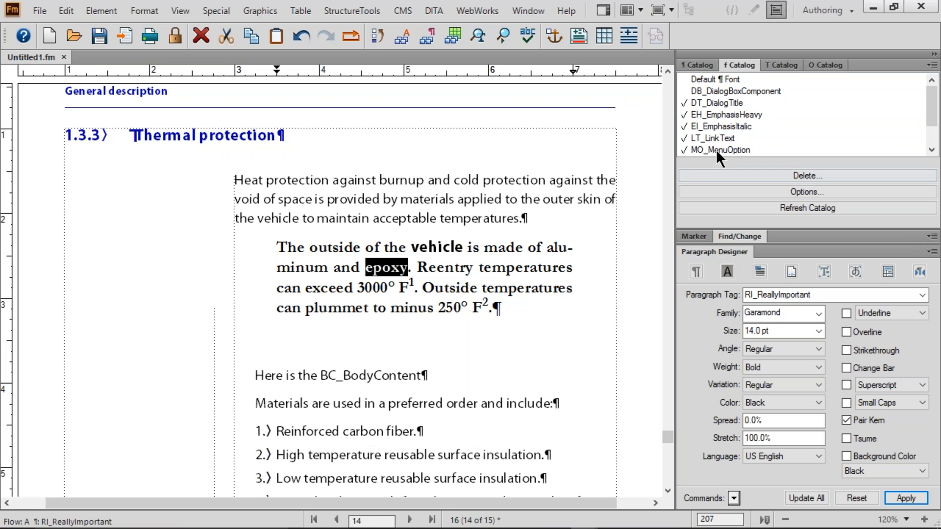
{"action": "left_click", "coordinate": [732, 138]}
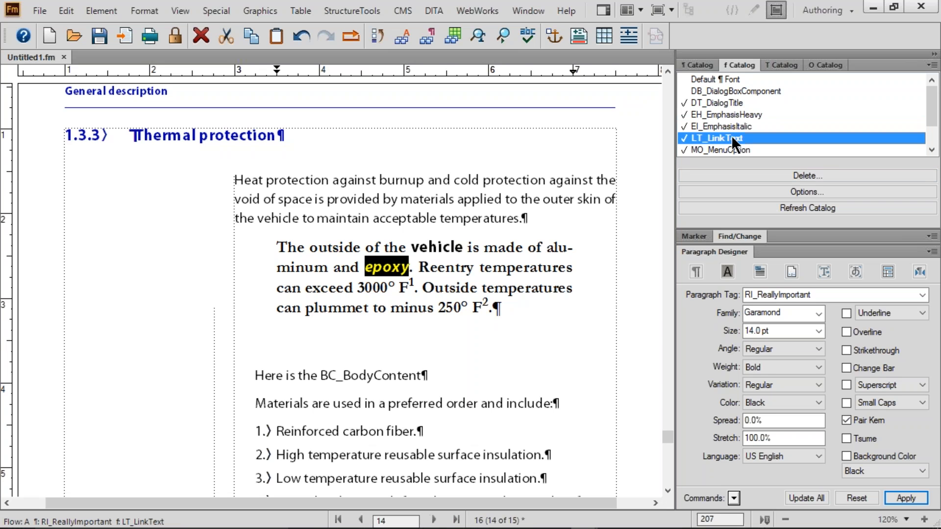
{"action": "double_click", "coordinate": [453, 290]}
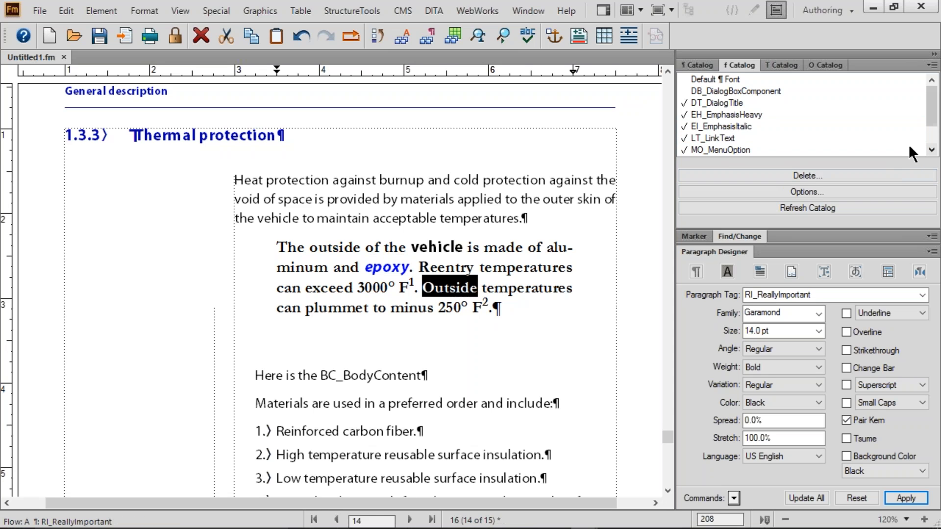
{"action": "left_click", "coordinate": [725, 150]}
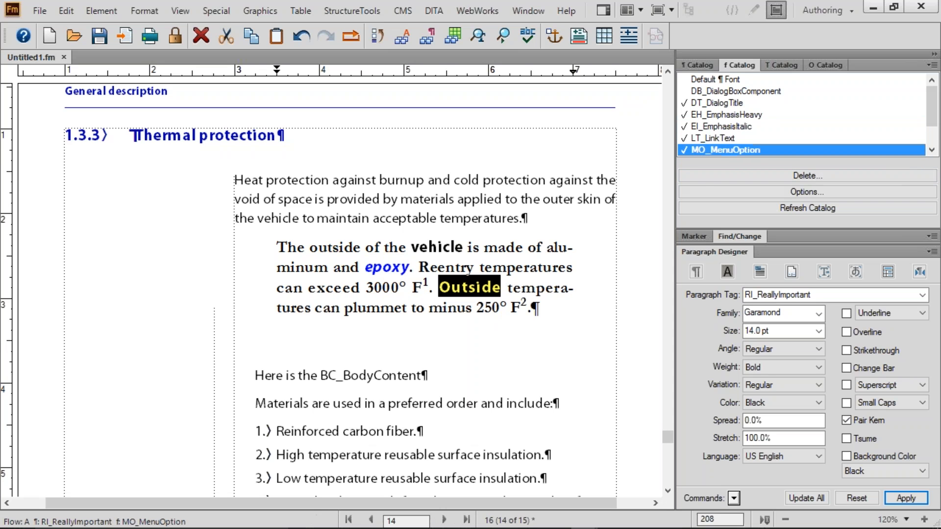
{"action": "left_click", "coordinate": [359, 293]}
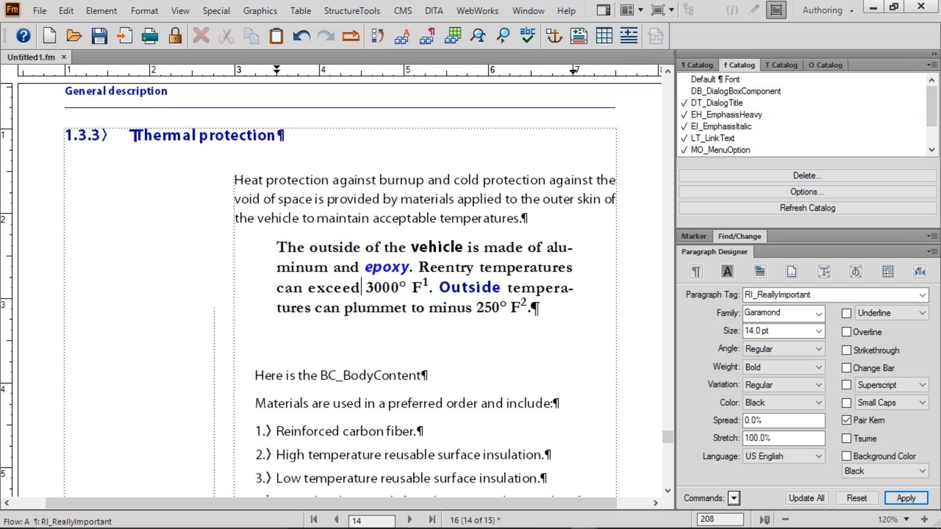
- Set the RI_ReallyImportant format's font size to 10 pt and update all its paragraphs
{"action": "left_click", "coordinate": [404, 310]}
{"action": "triple_click", "coordinate": [781, 327]}
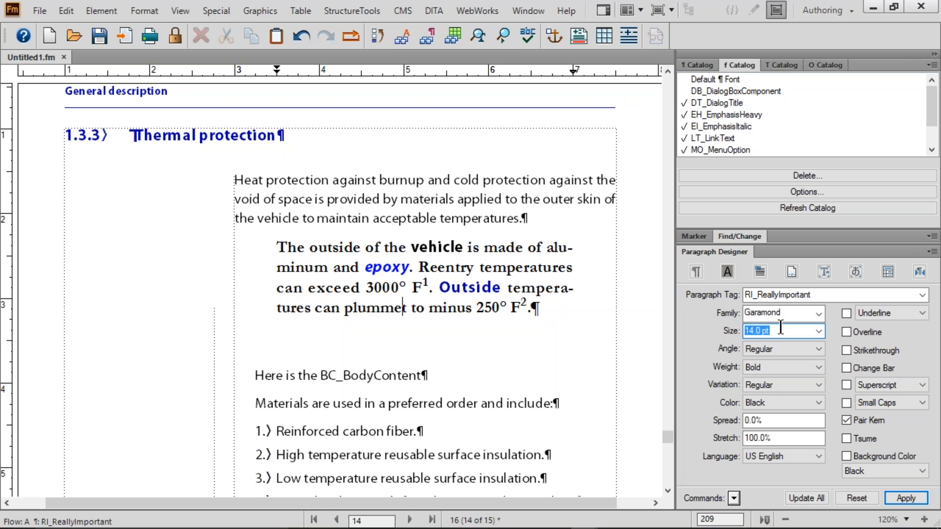
{"action": "type", "text": "10"}
{"action": "left_click", "coordinate": [804, 498]}
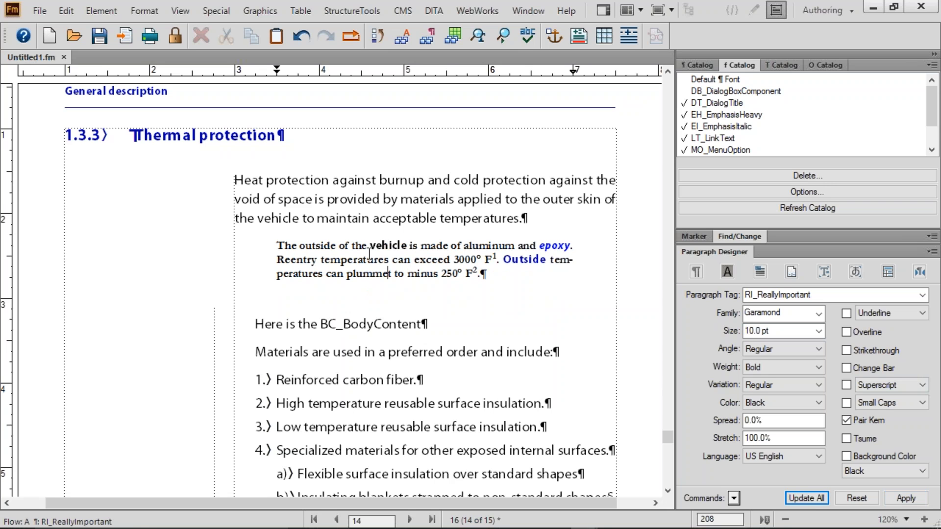
- Check which character formats are applied to "vehicle", "epoxy" and "Outside"
{"action": "left_click_drag", "start_coordinate": [376, 245], "coordinate": [393, 245]}
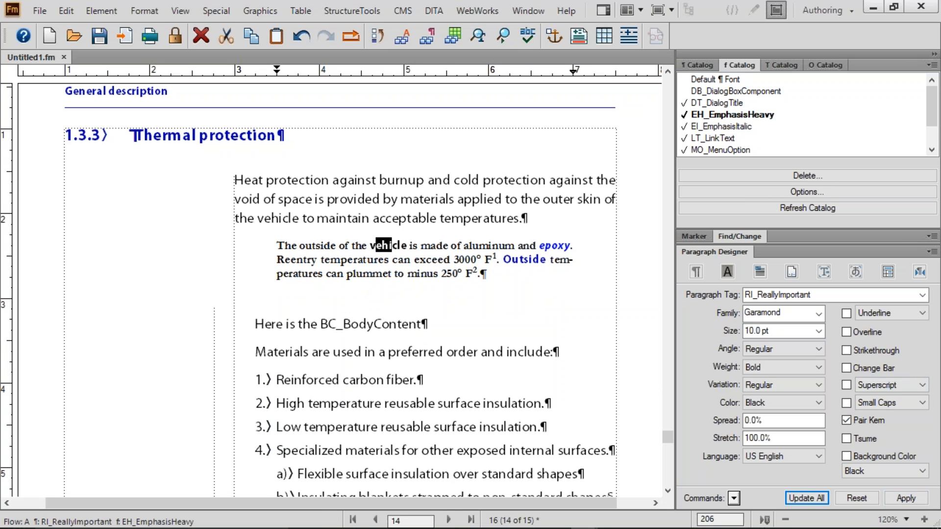
{"action": "left_click", "coordinate": [554, 249]}
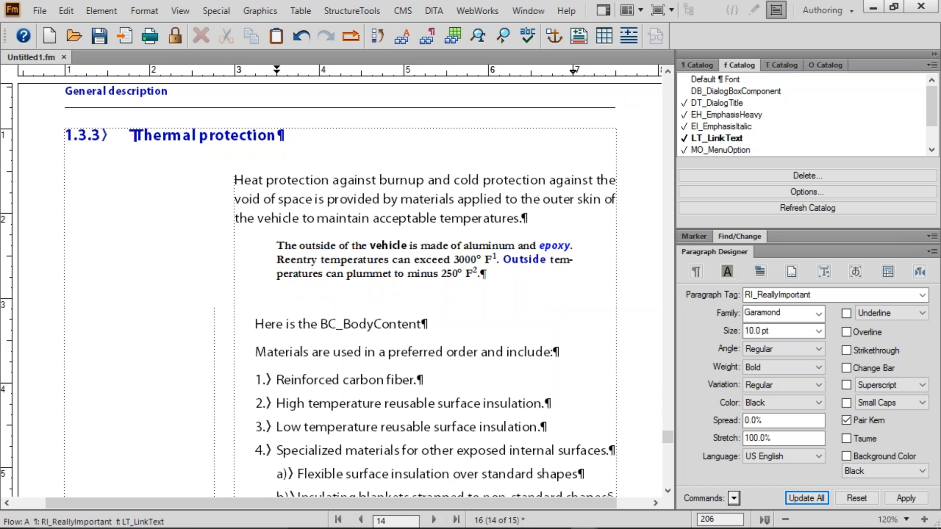
{"action": "left_click_drag", "start_coordinate": [513, 259], "coordinate": [523, 259]}
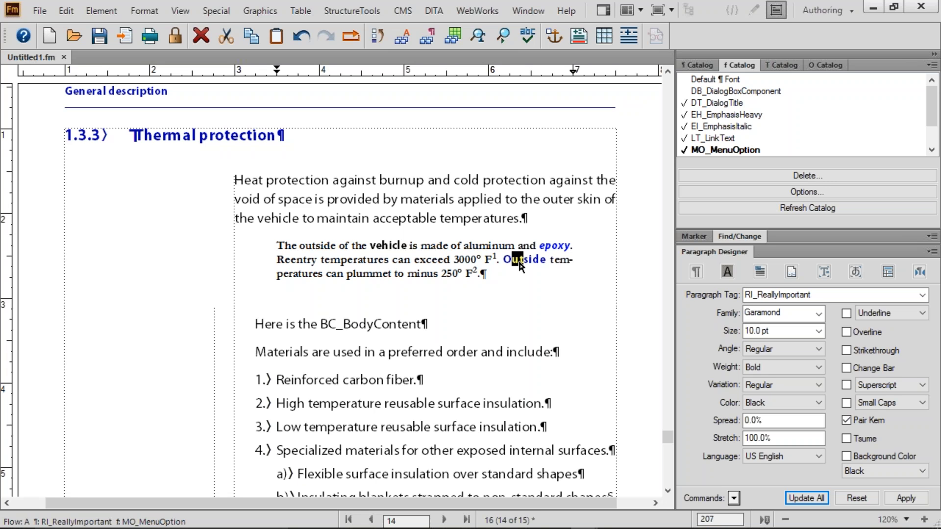
- Apply the BC_BodyContent paragraph format to the paragraph beginning "The outside of the vehicle"
{"action": "left_click", "coordinate": [439, 245]}
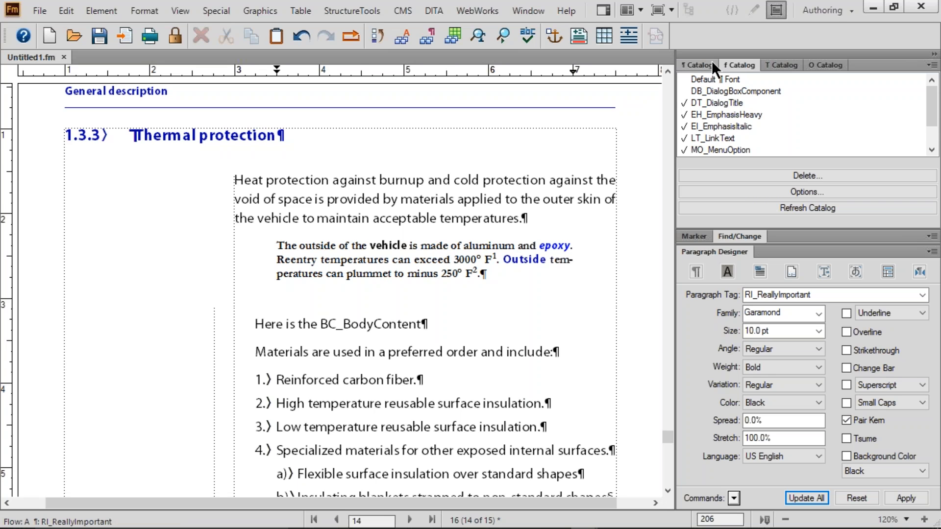
{"action": "left_click", "coordinate": [698, 70]}
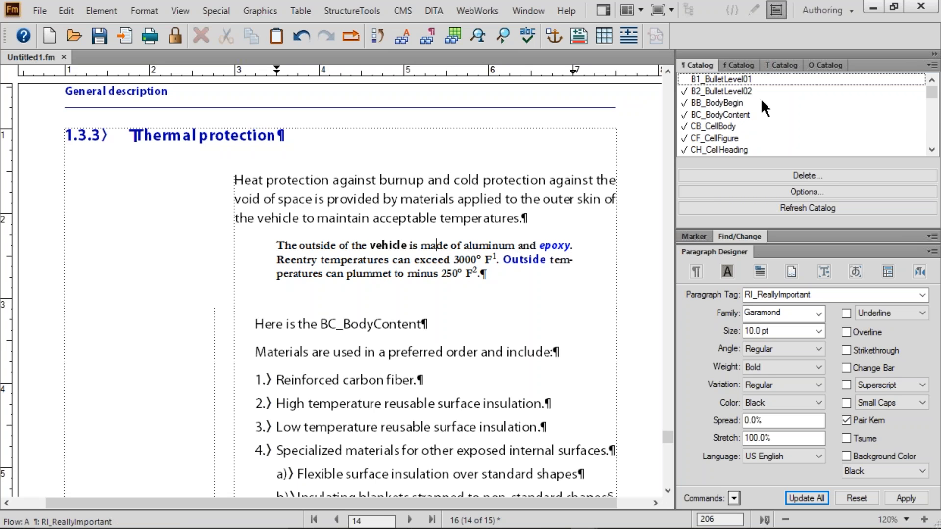
{"action": "left_click", "coordinate": [711, 113]}
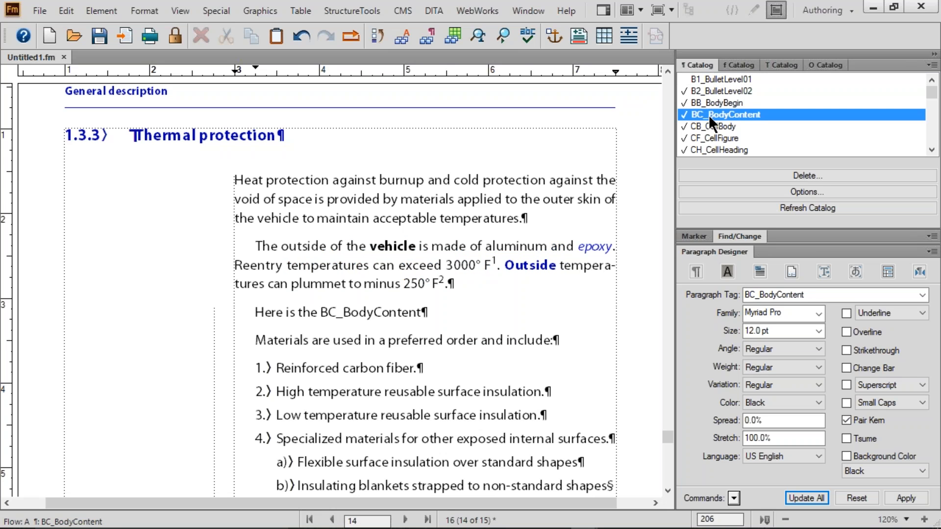
- Delete the RI_ReallyImportant format from the paragraph catalog
{"action": "left_click", "coordinate": [802, 177]}
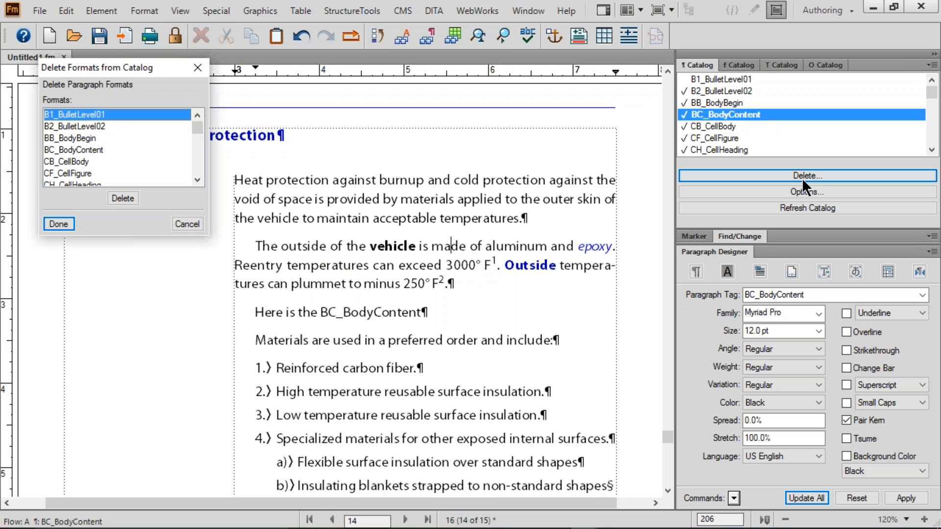
{"action": "left_click_drag", "start_coordinate": [154, 62], "coordinate": [553, 138]}
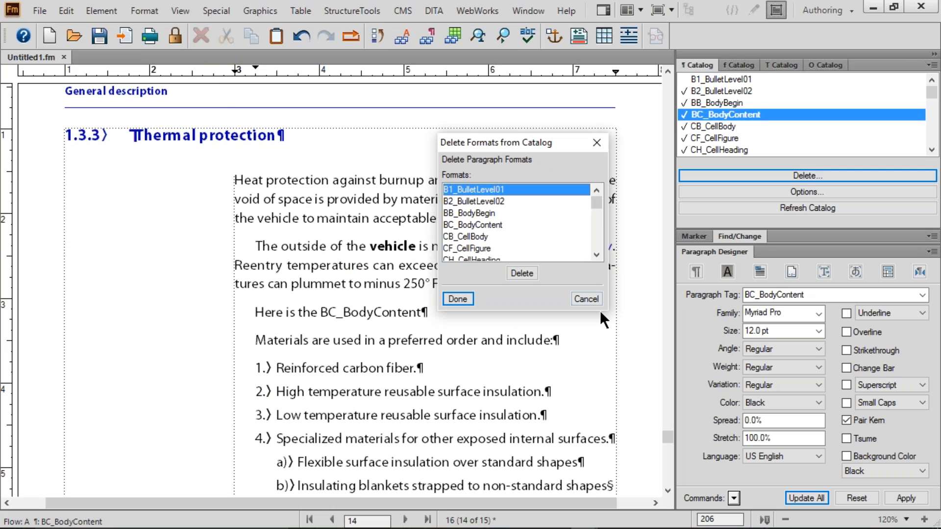
{"action": "scroll", "coordinate": [598, 229], "scroll_direction": "down", "scroll_amount": 5}
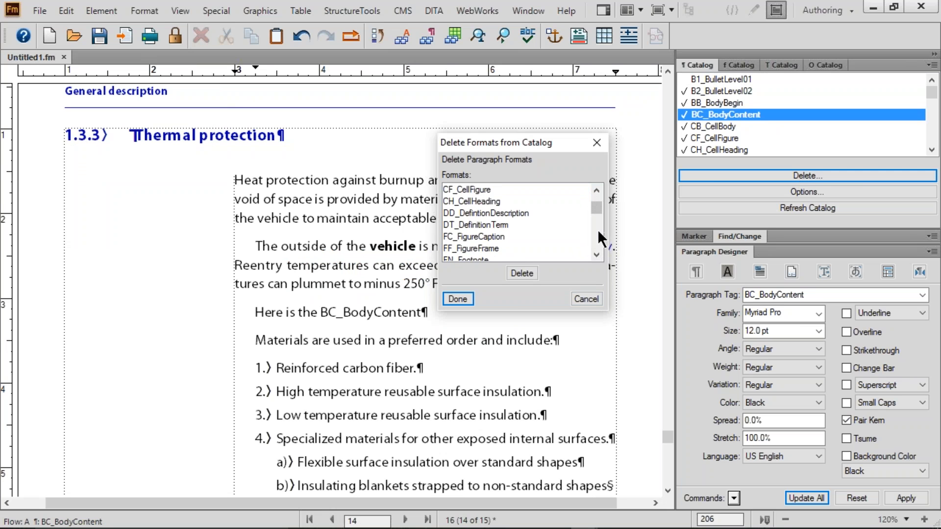
{"action": "scroll", "coordinate": [598, 229], "scroll_direction": "down", "scroll_amount": 2}
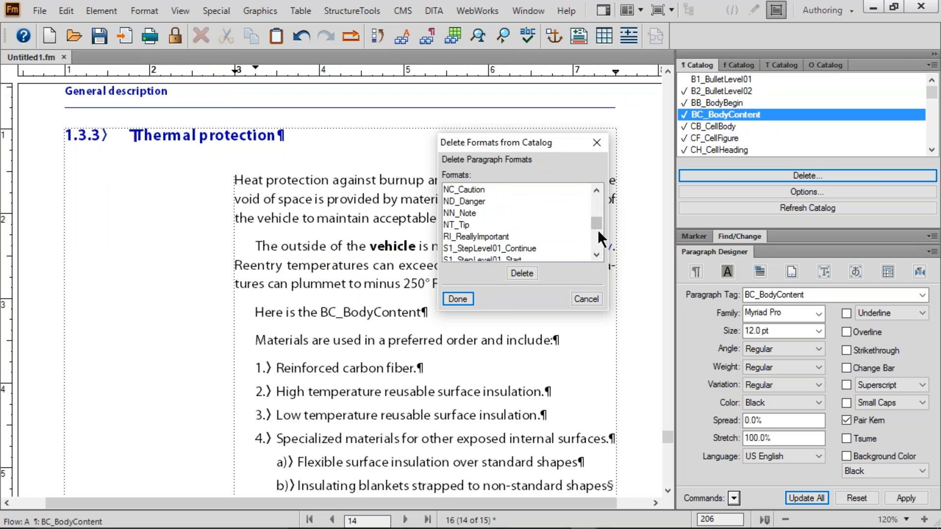
{"action": "left_click", "coordinate": [470, 236]}
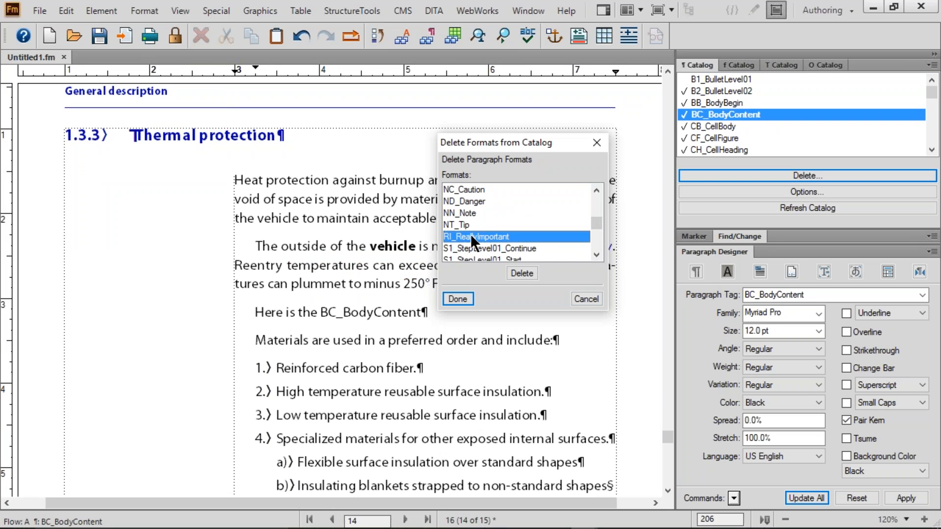
{"action": "left_click", "coordinate": [513, 272]}
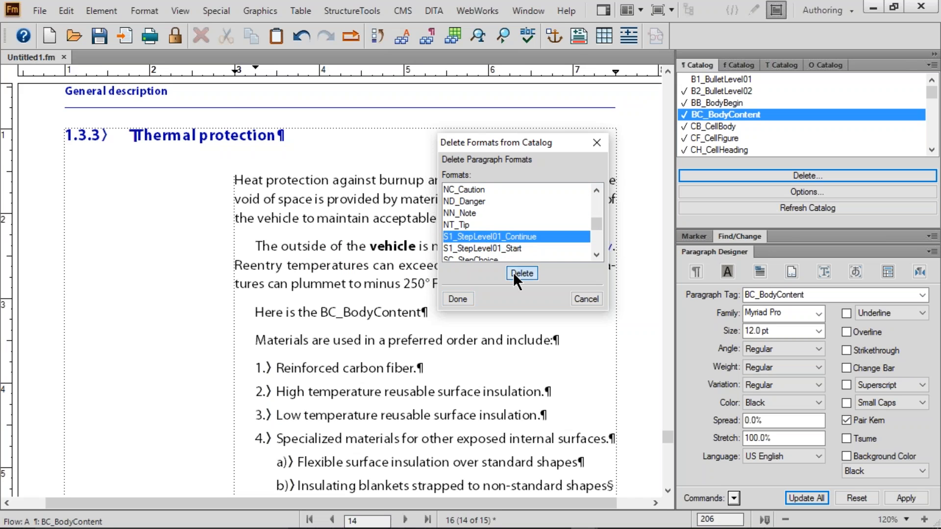
{"action": "left_click", "coordinate": [457, 298]}
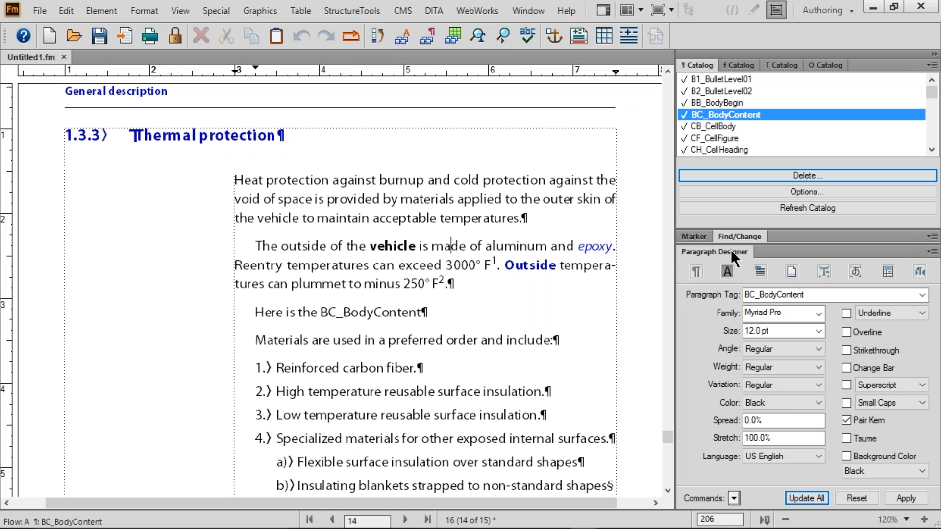
- Review the basic, pagination and default font properties of the BC_BodyContent paragraph format
{"action": "left_click", "coordinate": [696, 271]}
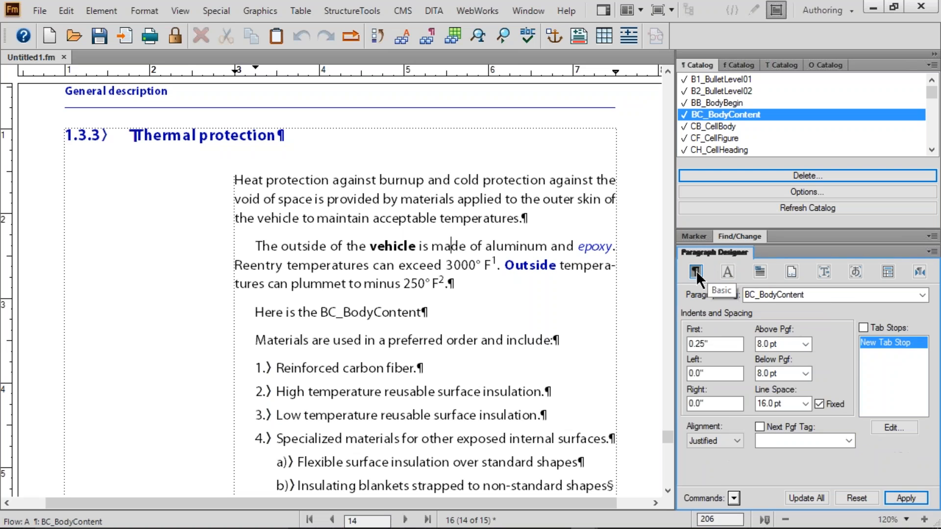
{"action": "left_click", "coordinate": [763, 271]}
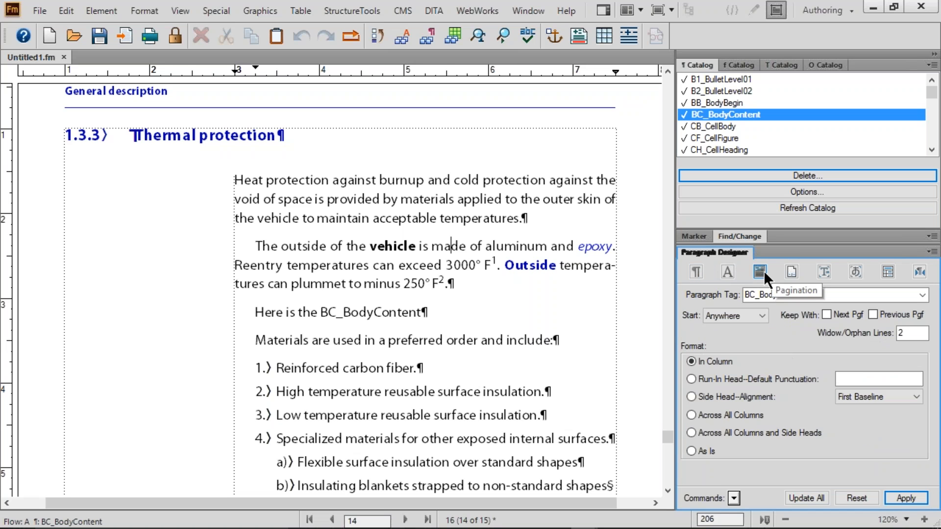
{"action": "left_click", "coordinate": [729, 272]}
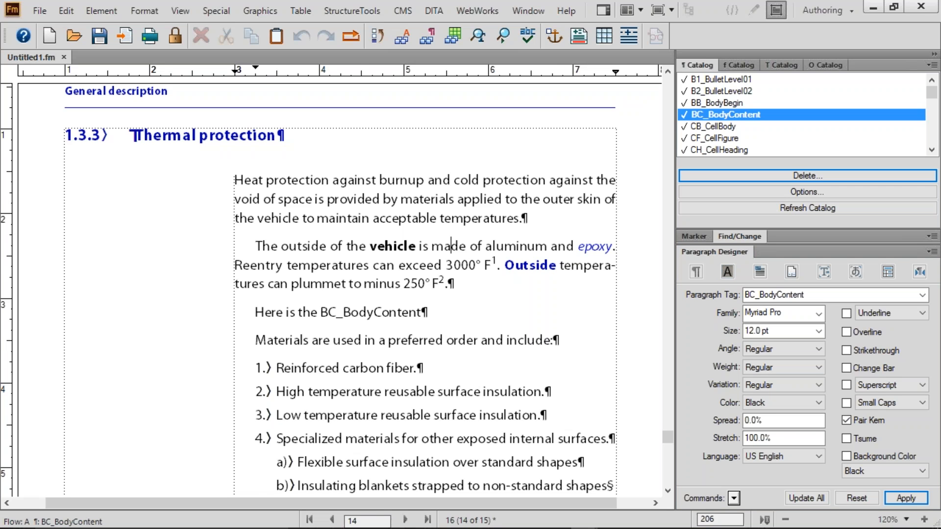
- Open the Character Designer and compare its properties with those in the Paragraph Designer
{"action": "left_click", "coordinate": [139, 10]}
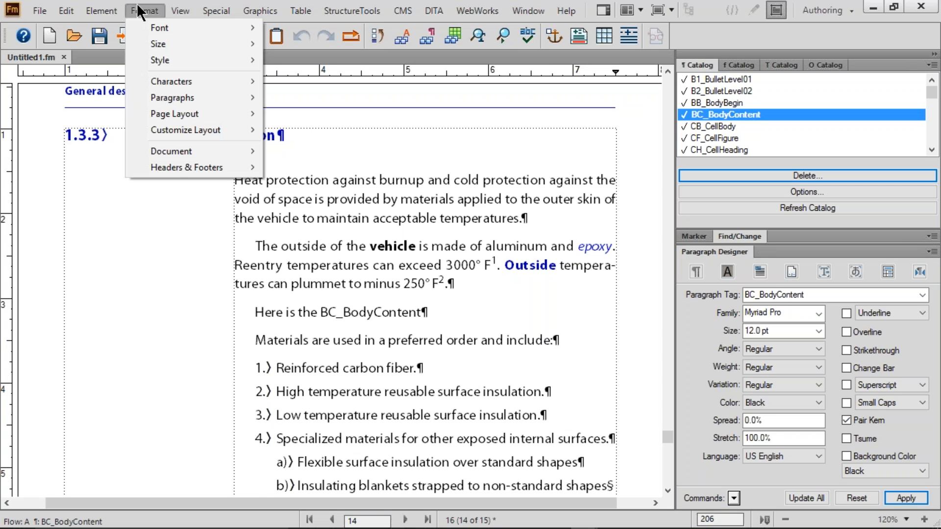
{"action": "mouse_move", "coordinate": [171, 79]}
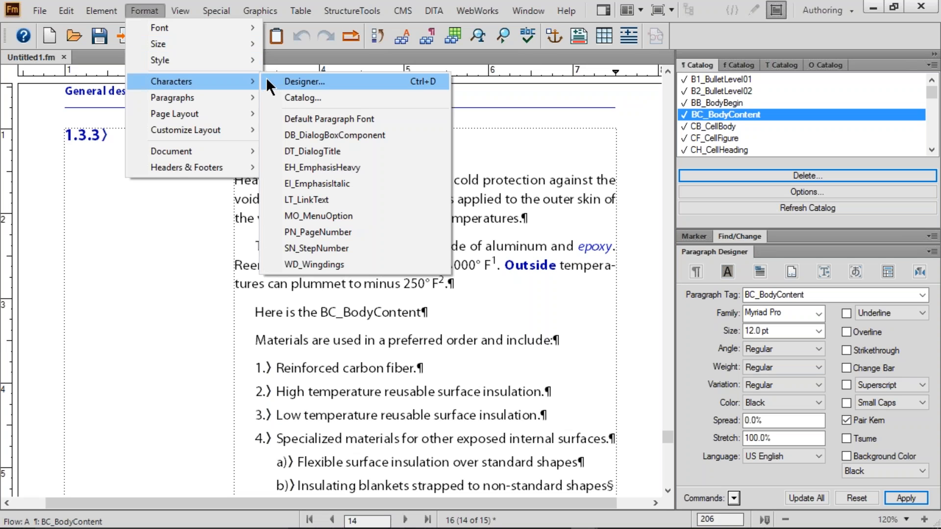
{"action": "left_click", "coordinate": [317, 83]}
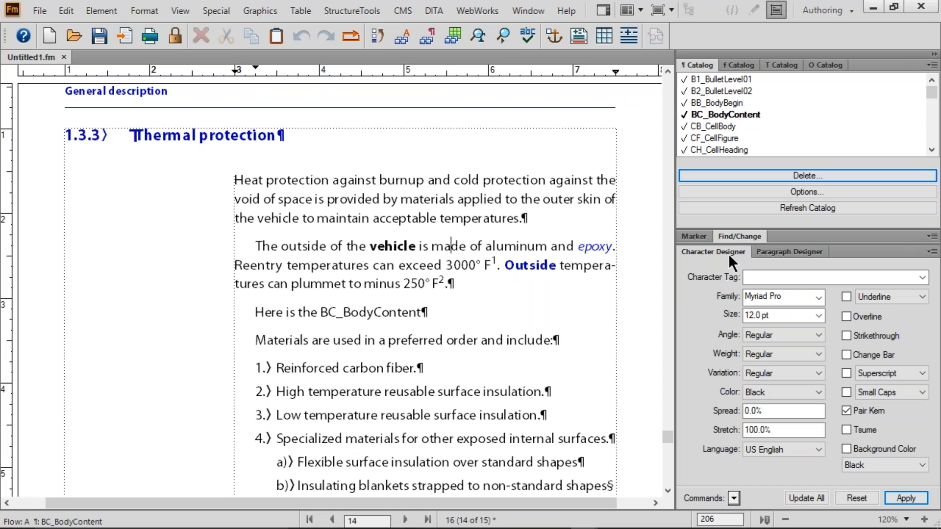
{"action": "left_click", "coordinate": [777, 251]}
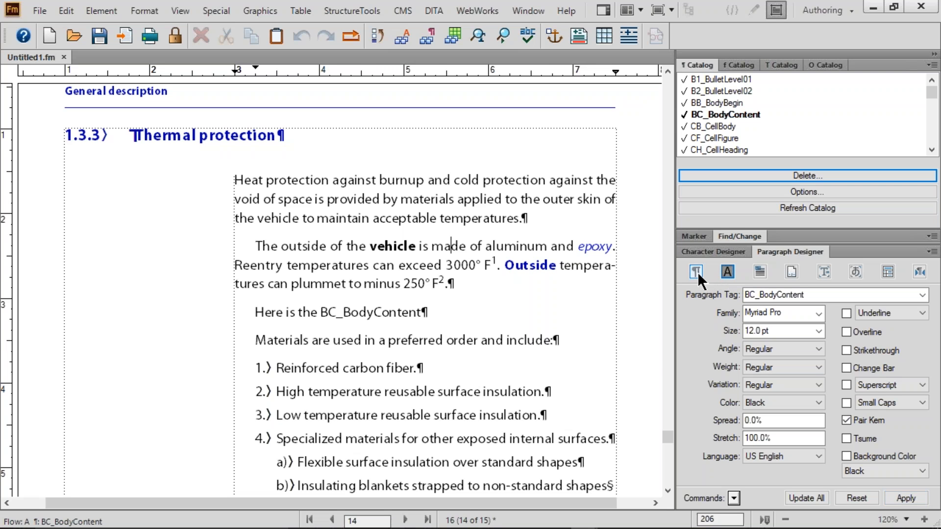
{"action": "left_click", "coordinate": [710, 251]}
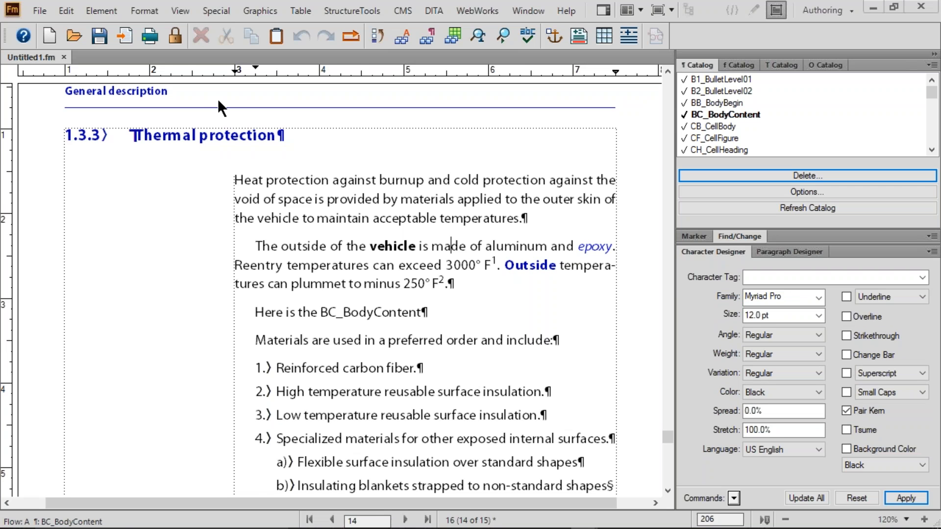
- Examine the size and color properties of the word "vehicle" and those of "Thermal" in the 1.3.3 heading
{"action": "double_click", "coordinate": [387, 246]}
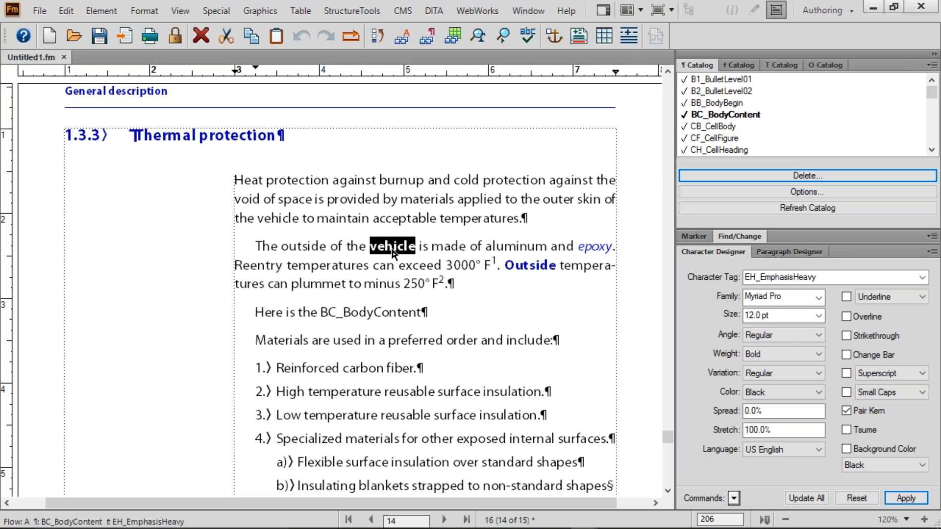
{"action": "left_click", "coordinate": [780, 314]}
{"action": "left_click", "coordinate": [784, 387]}
{"action": "left_click", "coordinate": [784, 387]}
{"action": "double_click", "coordinate": [178, 139]}
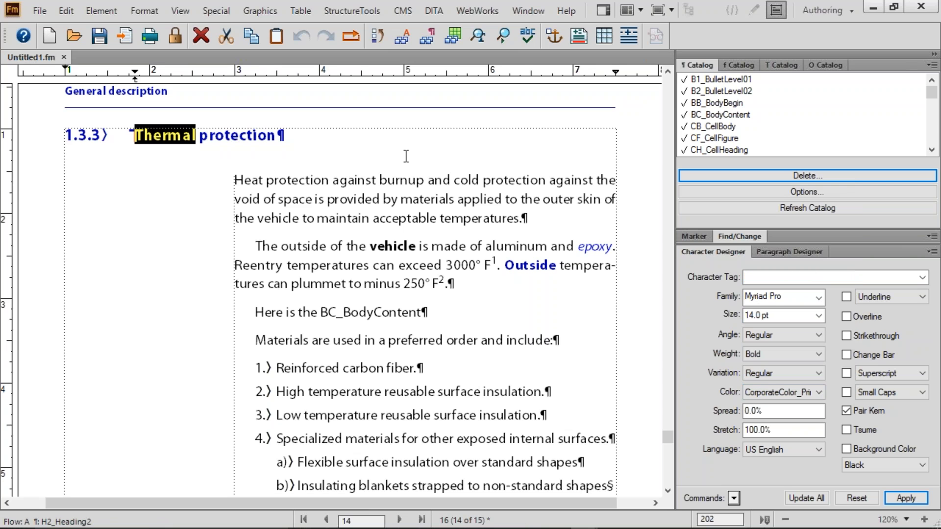
- Check the character tag on "vehicle" and apply the same EH_EmphasisHeavy format to "Thermal" in the 1.3.3 heading
{"action": "left_click", "coordinate": [735, 65]}
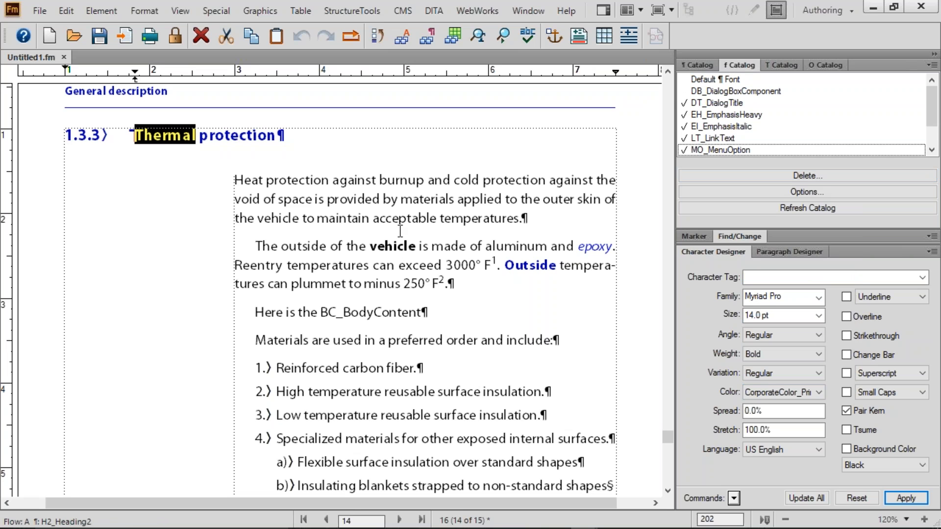
{"action": "left_click_drag", "start_coordinate": [379, 246], "coordinate": [408, 247]}
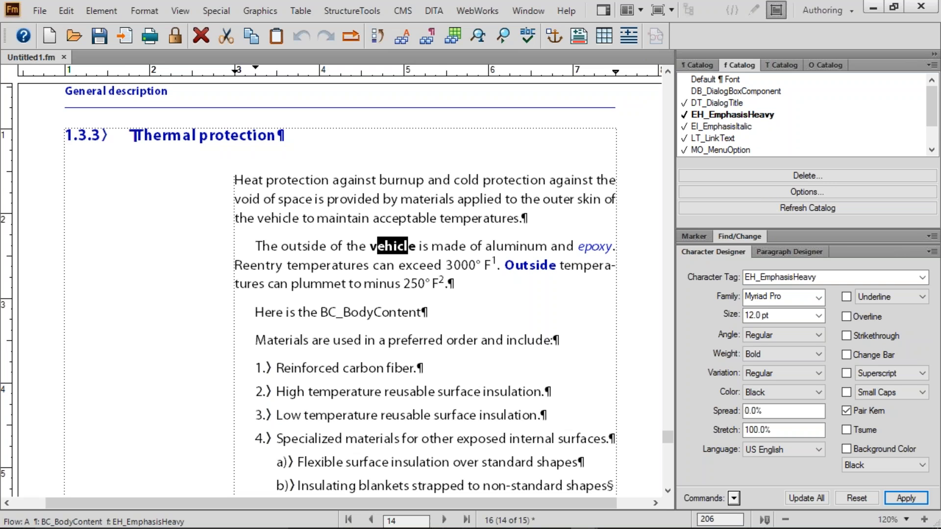
{"action": "double_click", "coordinate": [175, 136]}
{"action": "left_click", "coordinate": [736, 114]}
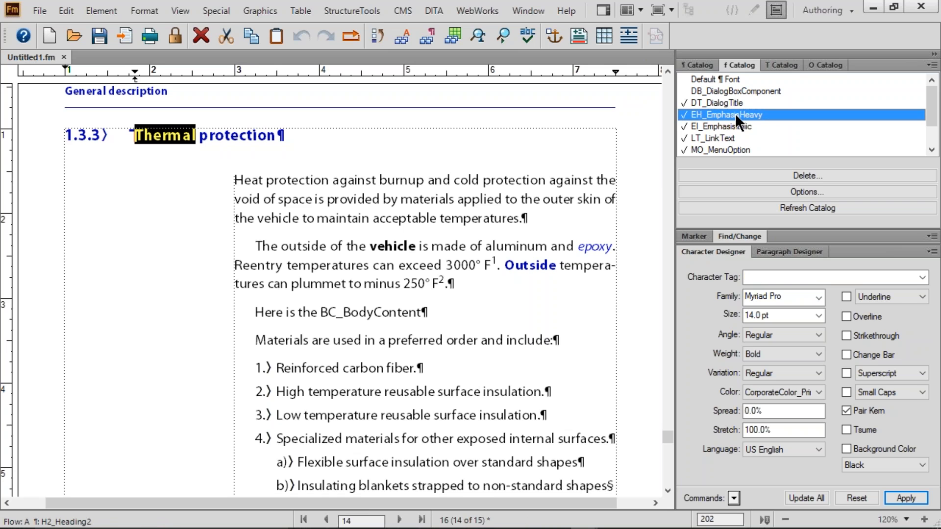
- Compare the size and color of the EH_EmphasisHeavy text in the heading with the word "vehicle" in the body paragraph
{"action": "double_click", "coordinate": [771, 317]}
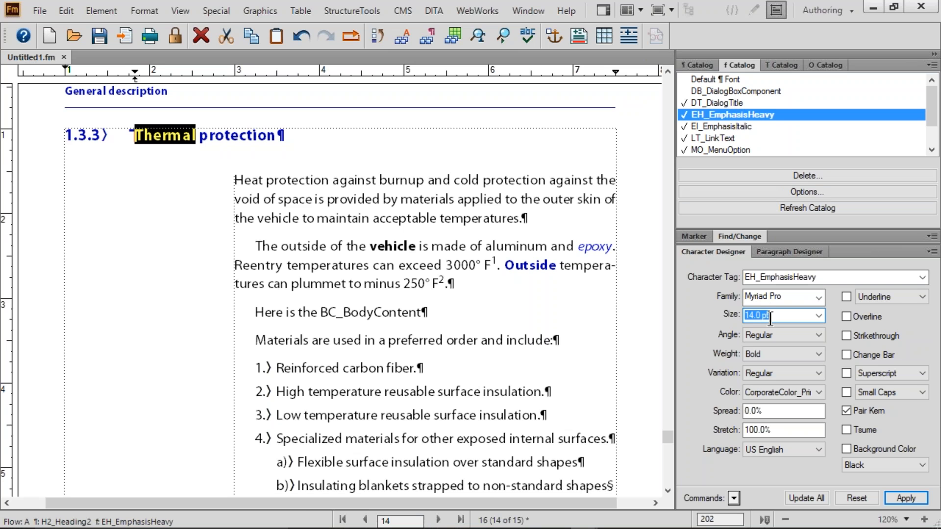
{"action": "left_click", "coordinate": [768, 393]}
{"action": "left_click", "coordinate": [766, 389]}
{"action": "left_click_drag", "start_coordinate": [387, 245], "coordinate": [399, 245]}
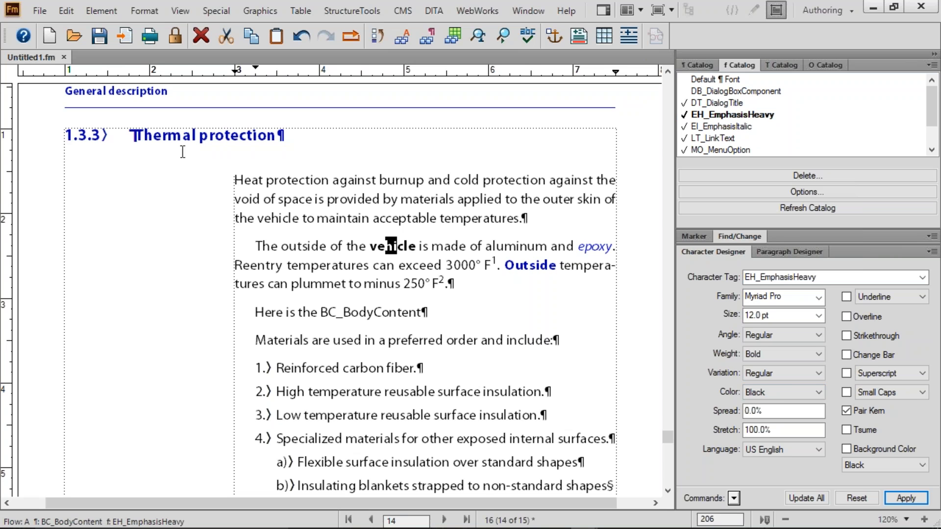
- Check the properties of "Thermal" in the 1.3.3 heading, and inspect the EH_EmphasisHeavy definition with no text selected
{"action": "left_click_drag", "start_coordinate": [153, 136], "coordinate": [169, 136]}
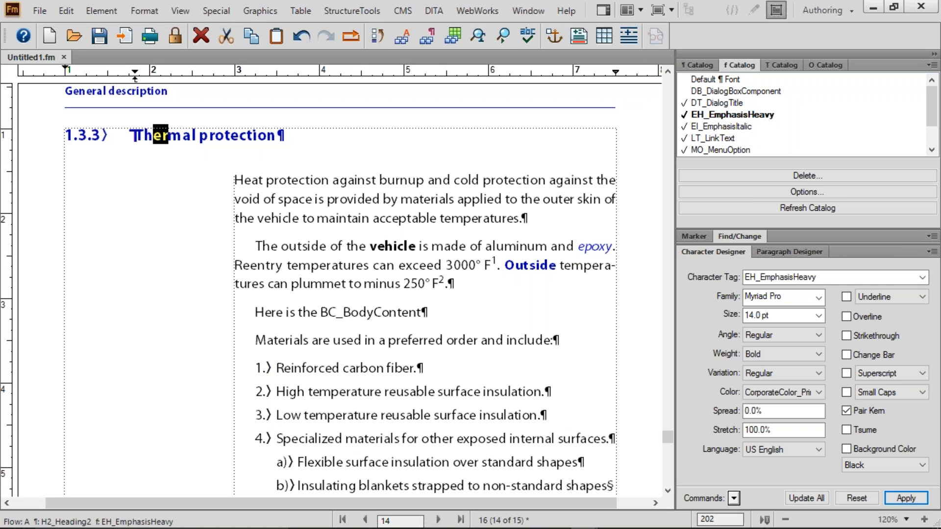
{"action": "left_click", "coordinate": [640, 126]}
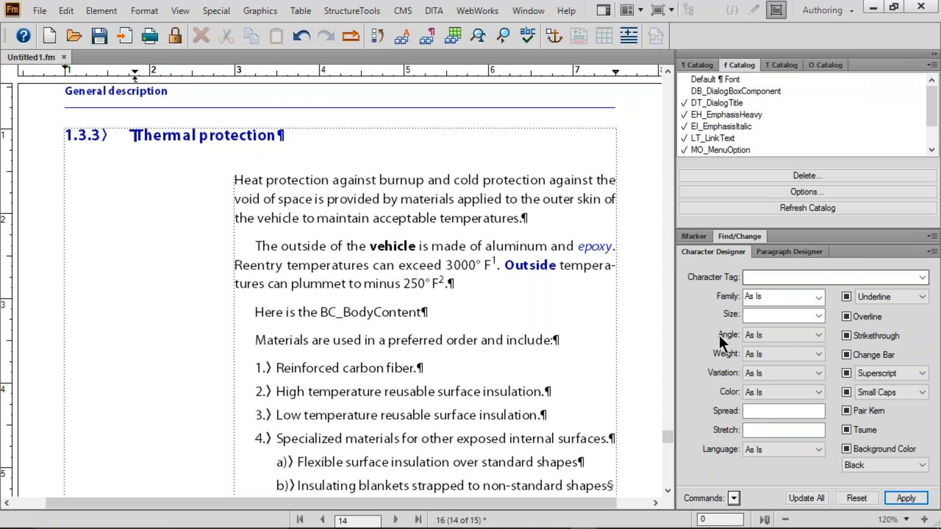
{"action": "left_click", "coordinate": [923, 278]}
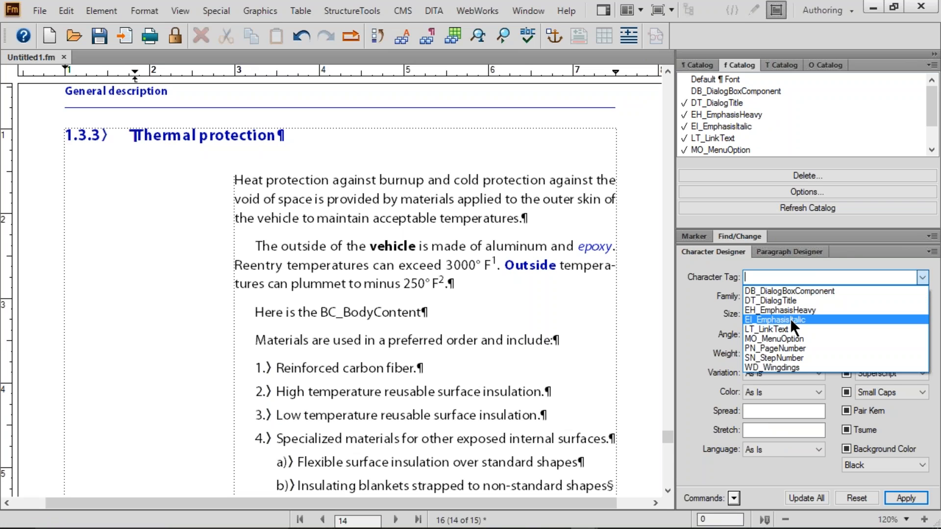
{"action": "left_click", "coordinate": [778, 310]}
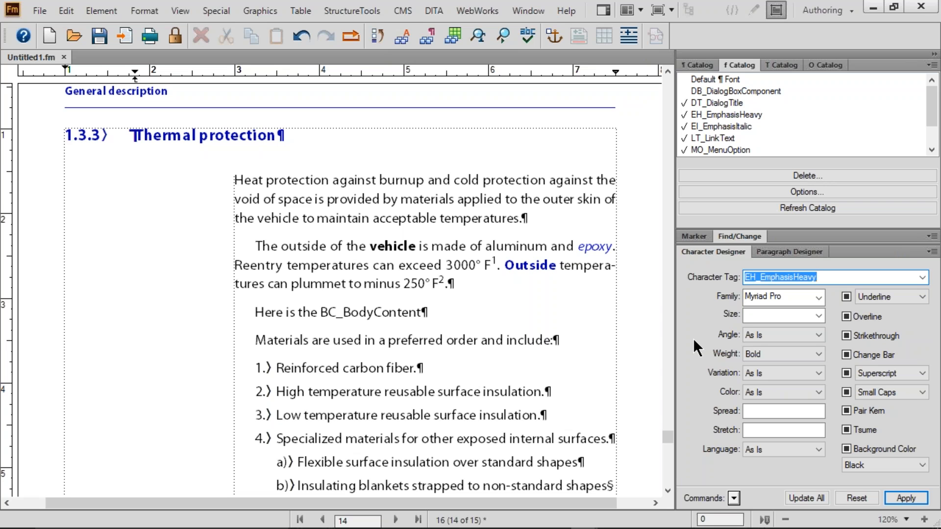
- Reset "Thermal" in the 1.3.3 heading to Default ¶ Font and apply the EI_EmphasisItalic character format to it
{"action": "double_click", "coordinate": [173, 135]}
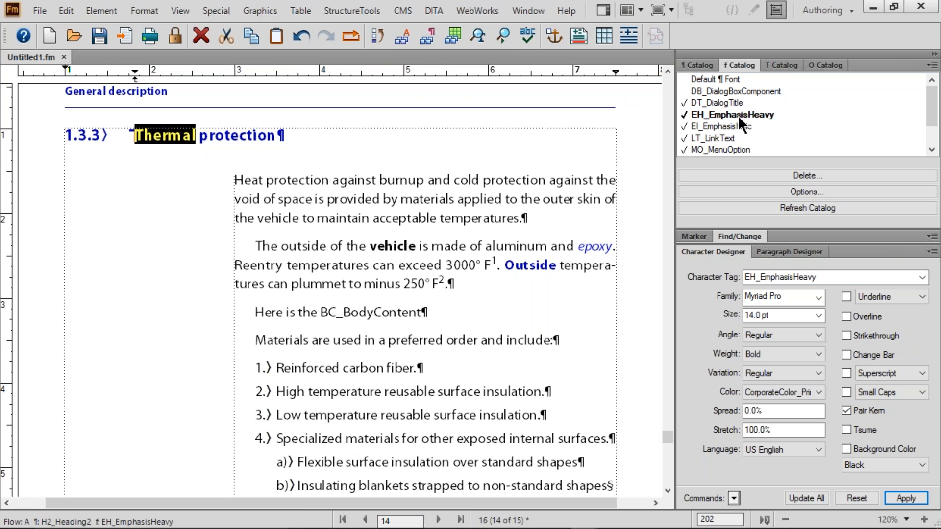
{"action": "left_click", "coordinate": [722, 79]}
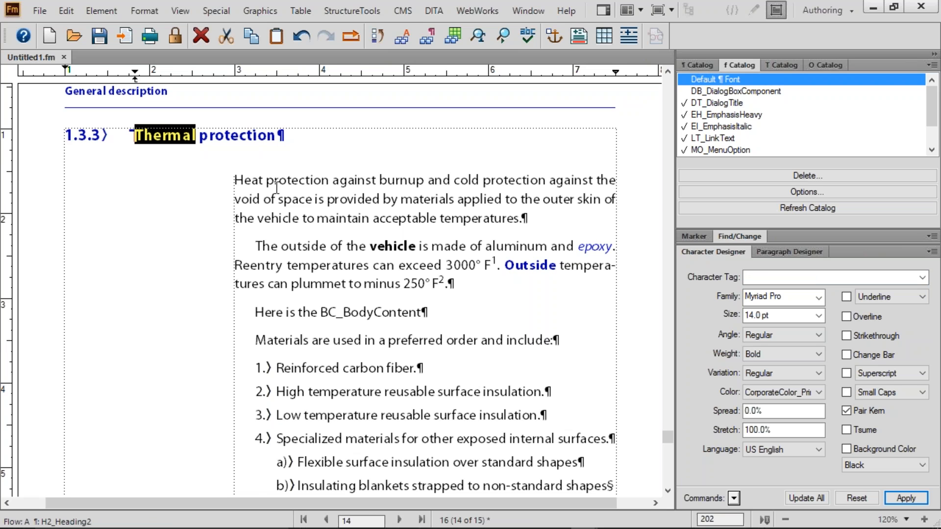
{"action": "left_click", "coordinate": [730, 122]}
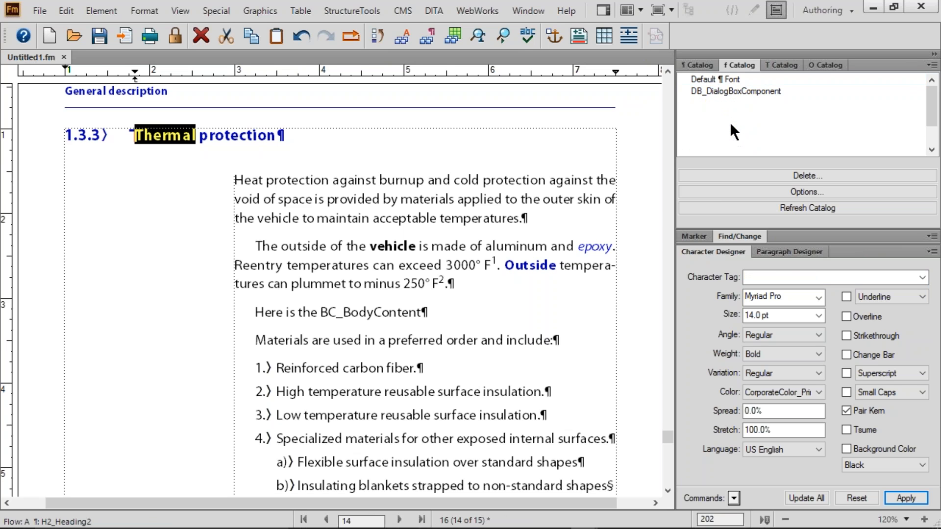
- Apply EI_EmphasisItalic to "plummet" in the body paragraph and compare its properties with those of "Thermal" in the heading
{"action": "left_click", "coordinate": [596, 248]}
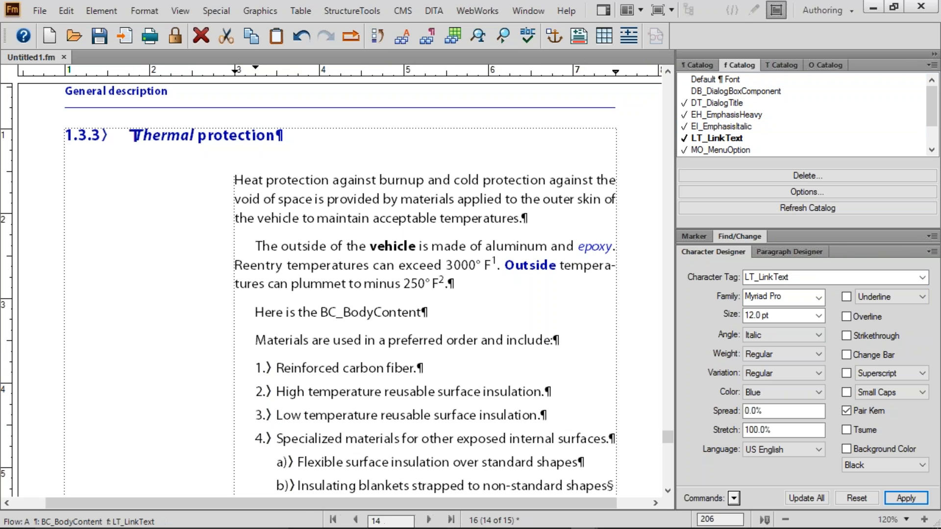
{"action": "left_click", "coordinate": [535, 266]}
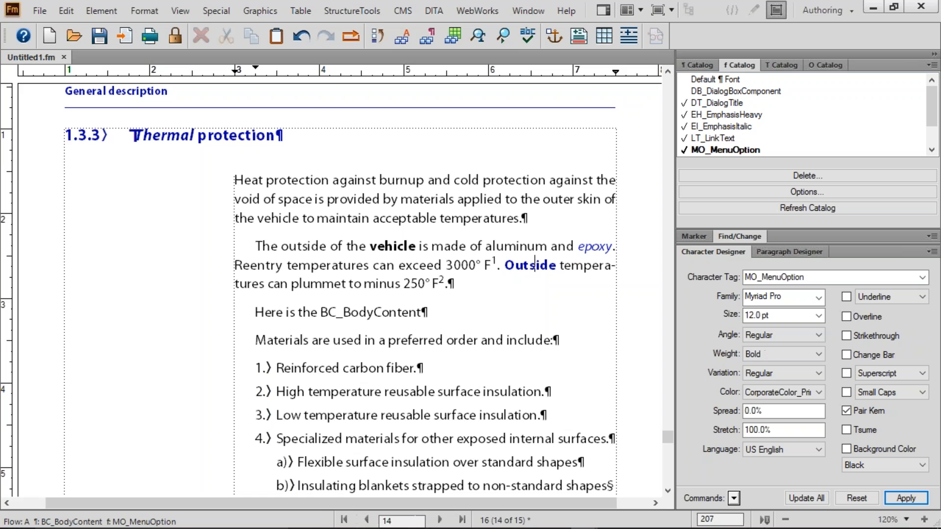
{"action": "double_click", "coordinate": [327, 283]}
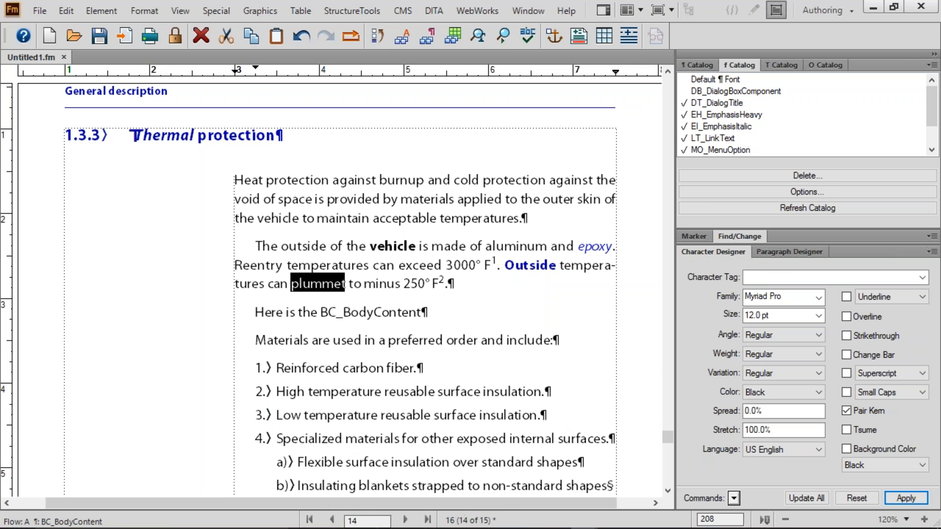
{"action": "left_click", "coordinate": [721, 126]}
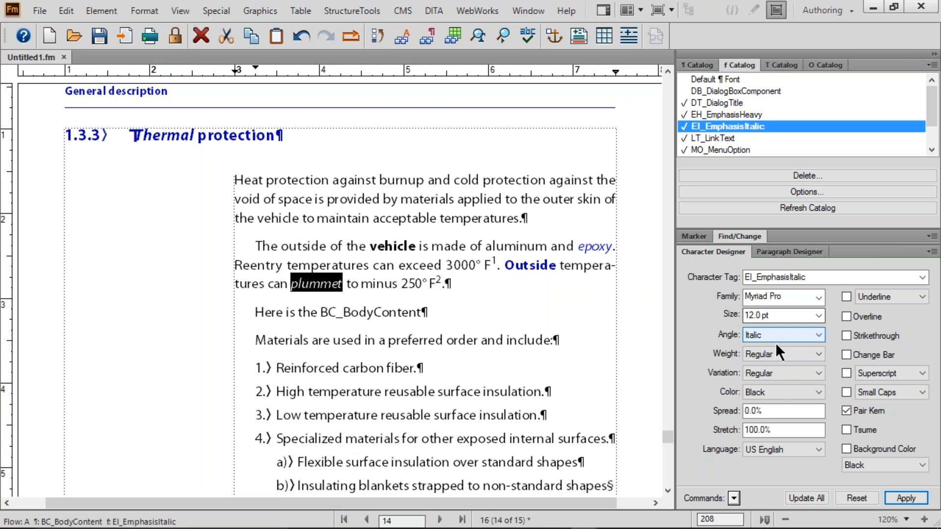
{"action": "left_click", "coordinate": [178, 136]}
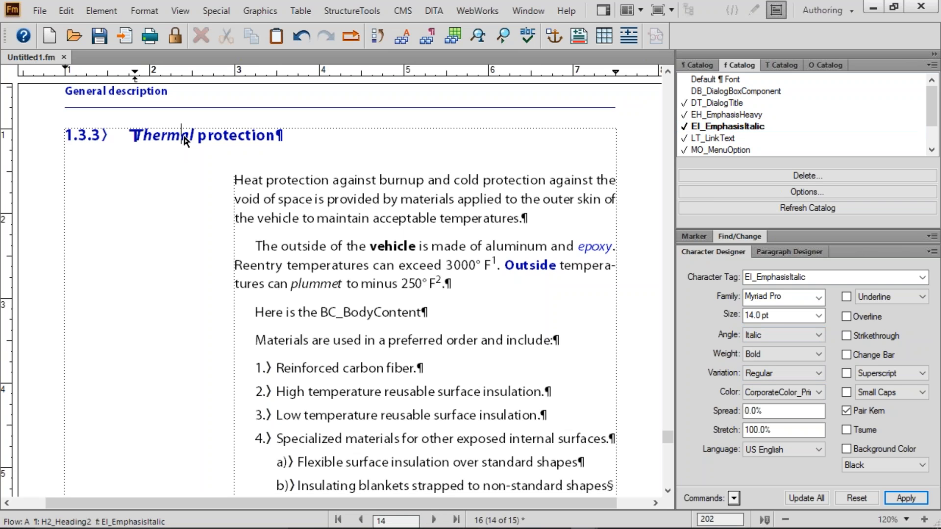
- With no text selected, give EI_EmphasisItalic a Yellow background color, update all its uses, and check "Thermal" and "plummet"
{"action": "left_click_drag", "start_coordinate": [627, 122], "coordinate": [652, 170]}
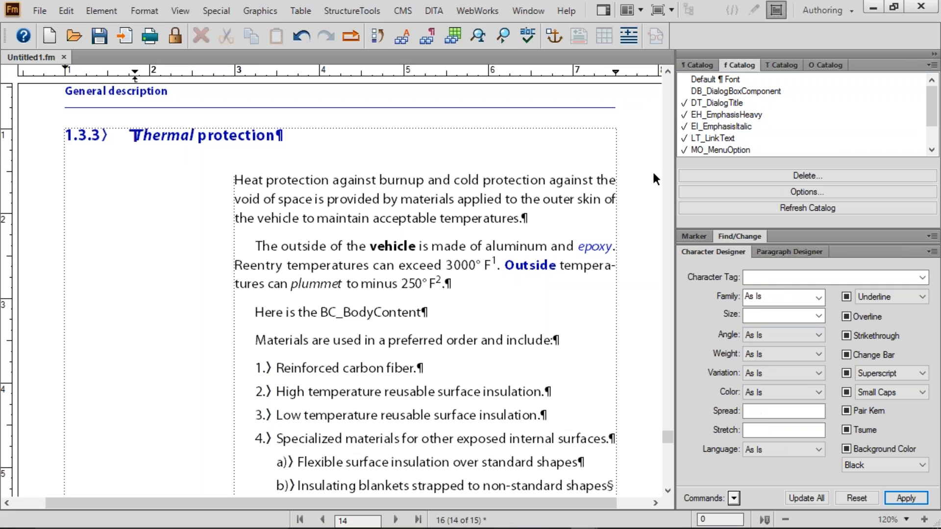
{"action": "left_click", "coordinate": [923, 278]}
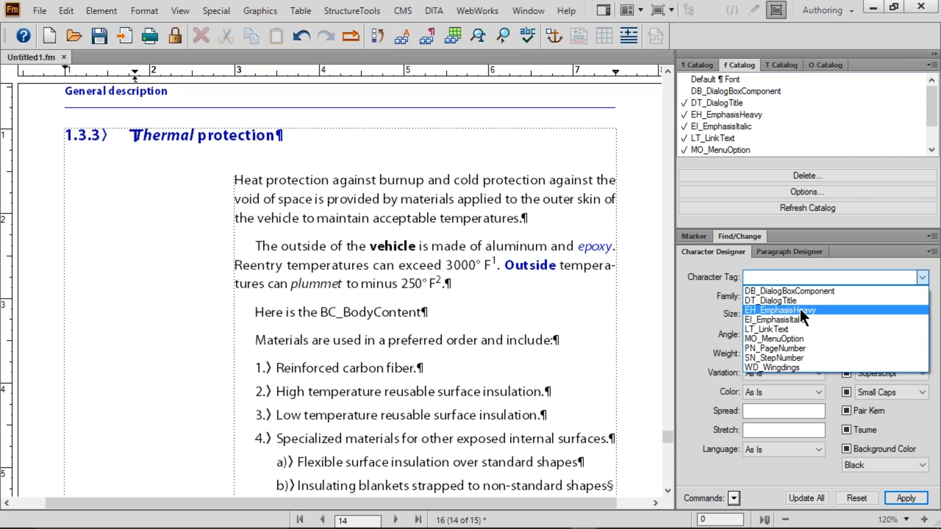
{"action": "left_click", "coordinate": [791, 318]}
{"action": "left_click", "coordinate": [790, 319]}
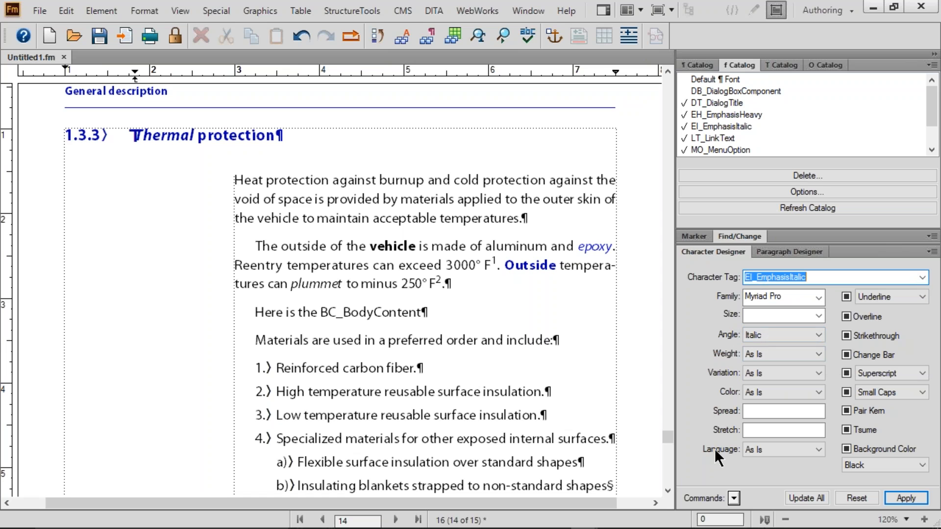
{"action": "left_click", "coordinate": [846, 449]}
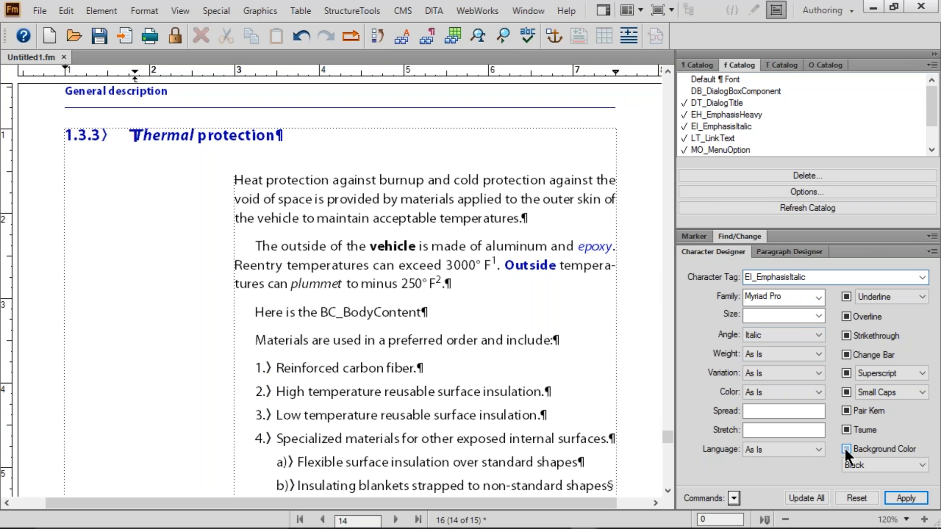
{"action": "left_click", "coordinate": [923, 465]}
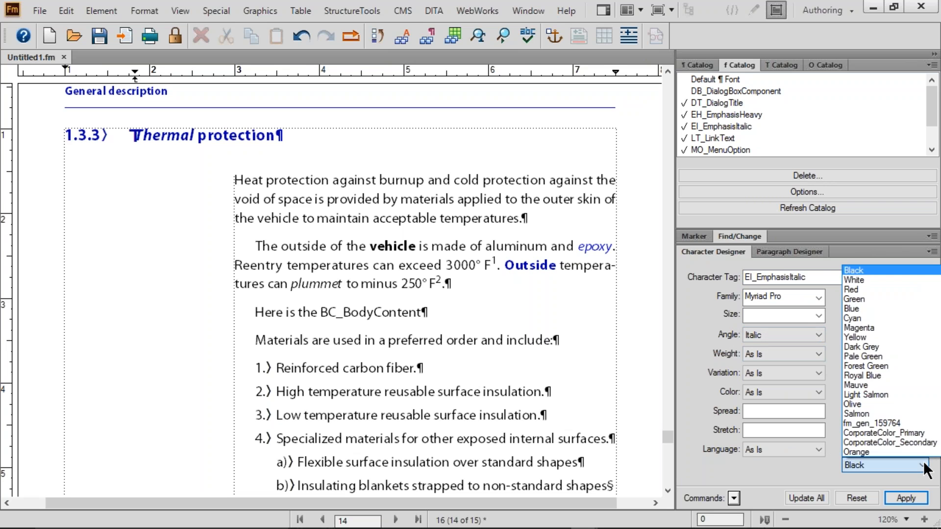
{"action": "left_click", "coordinate": [866, 338]}
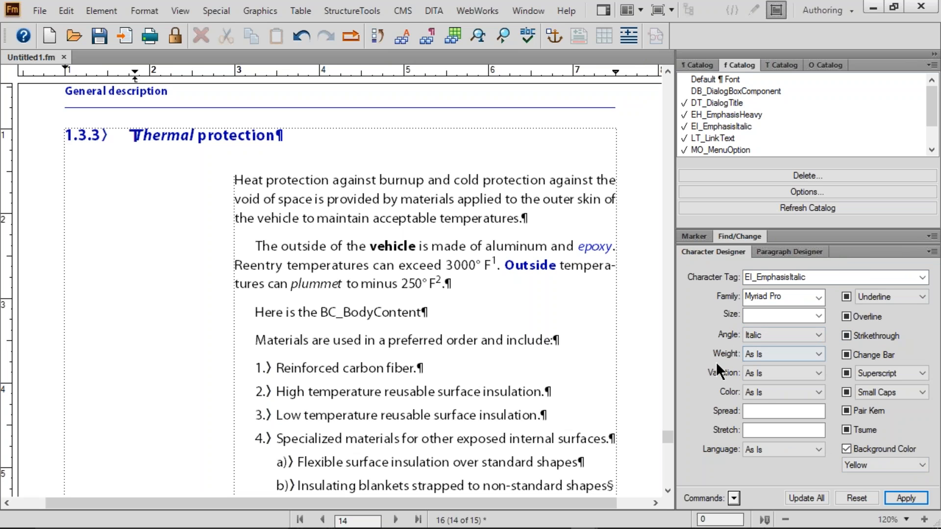
{"action": "left_click", "coordinate": [802, 493]}
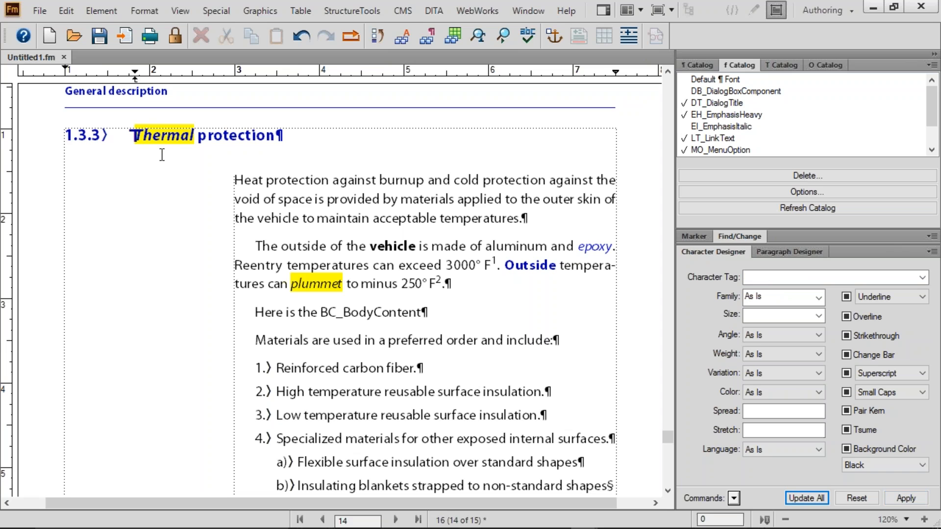
{"action": "left_click_drag", "start_coordinate": [144, 135], "coordinate": [167, 135]}
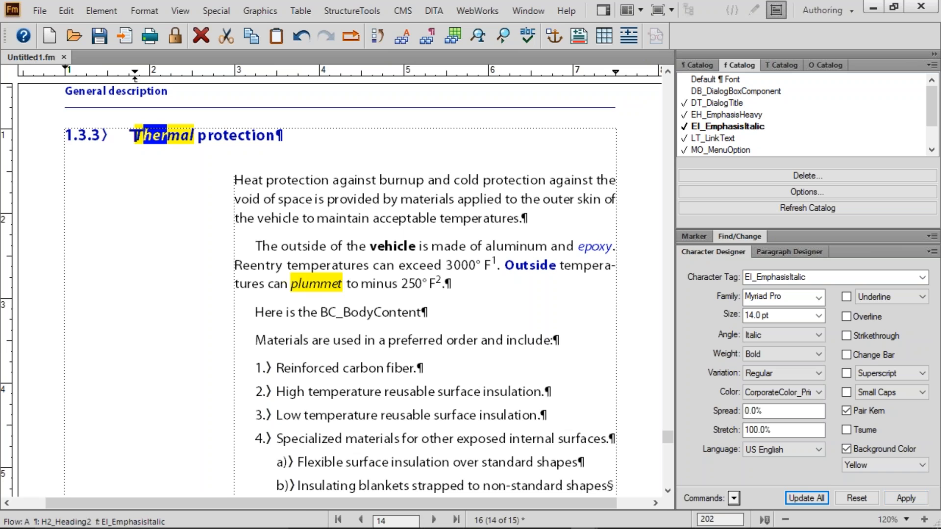
{"action": "left_click_drag", "start_coordinate": [301, 284], "coordinate": [315, 284]}
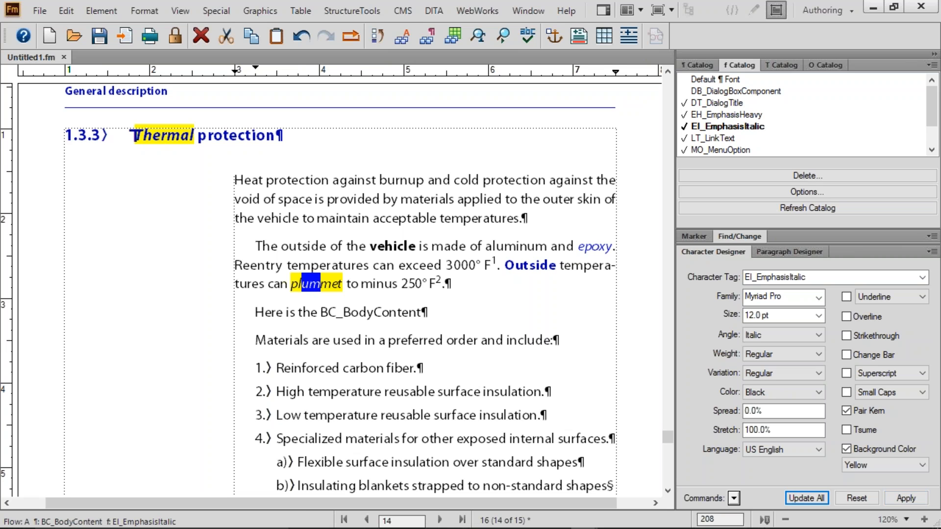
- With no text selected, set EI_EmphasisItalic's background color to Red and update all its uses, retaining overrides
{"action": "left_click", "coordinate": [649, 137]}
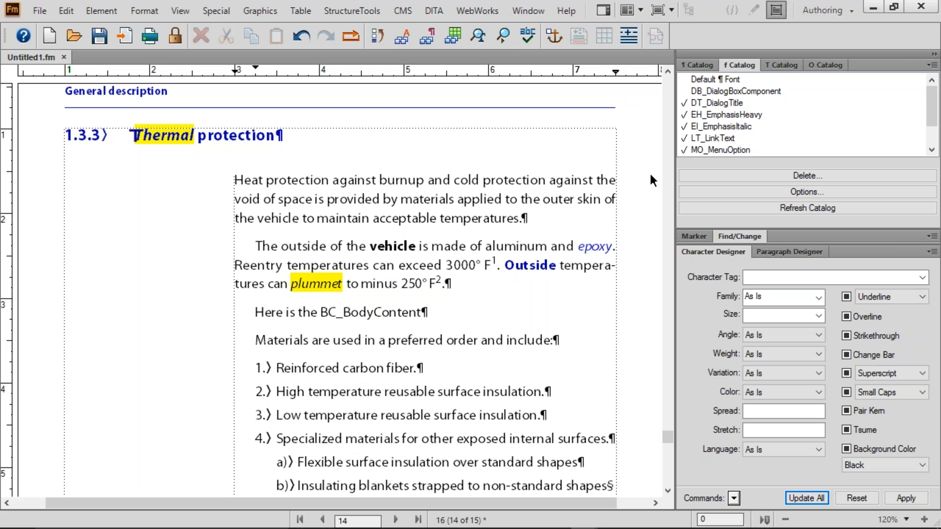
{"action": "left_click", "coordinate": [923, 279]}
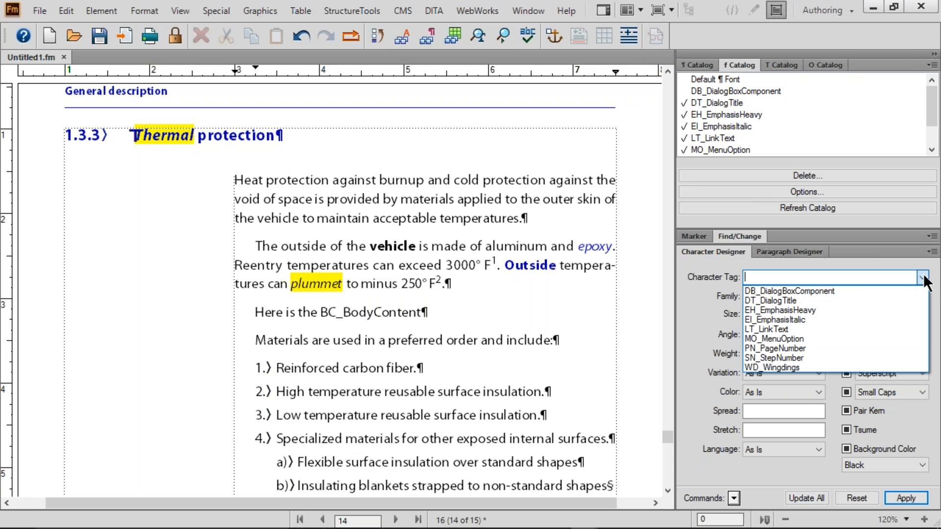
{"action": "left_click", "coordinate": [790, 318]}
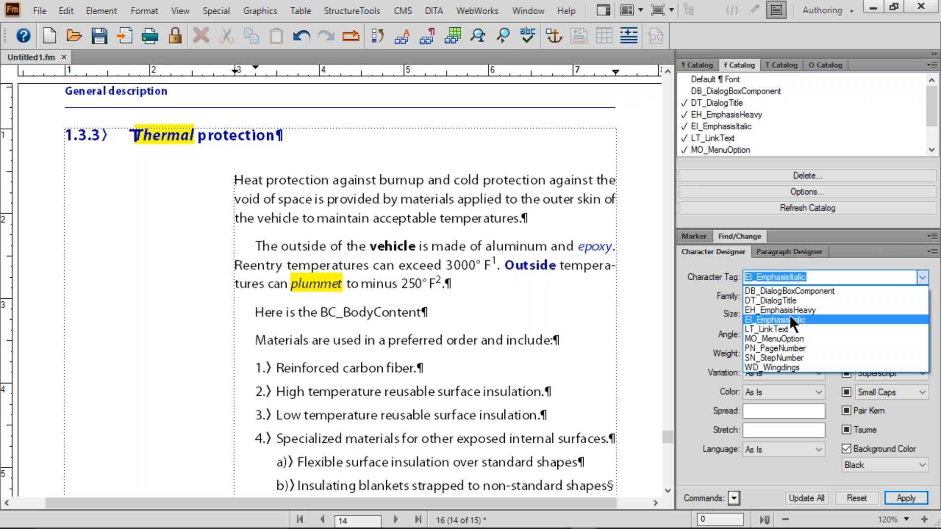
{"action": "left_click", "coordinate": [790, 318]}
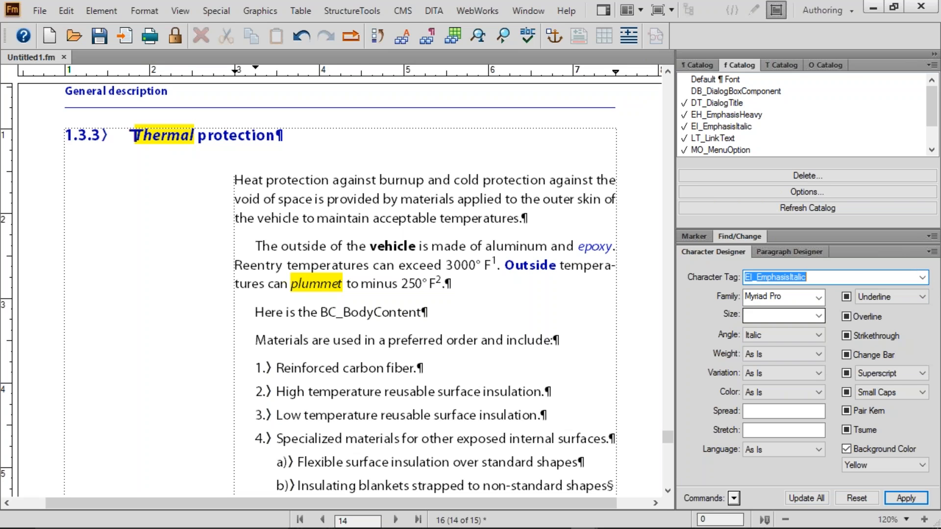
{"action": "left_click", "coordinate": [923, 467]}
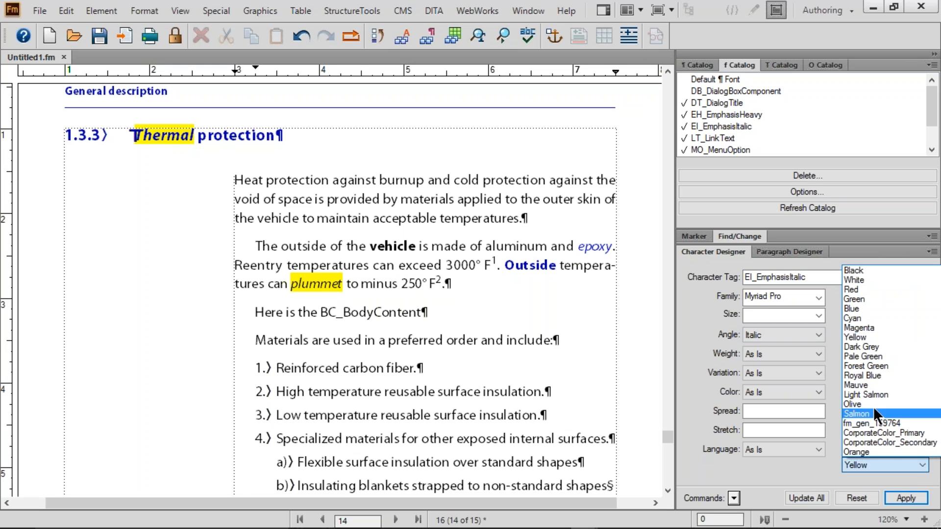
{"action": "left_click", "coordinate": [858, 290]}
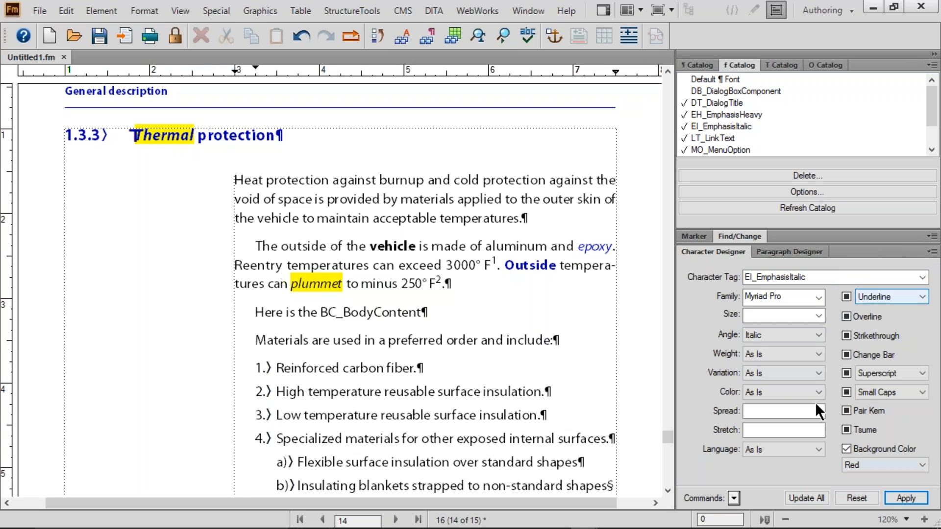
{"action": "left_click", "coordinate": [808, 492]}
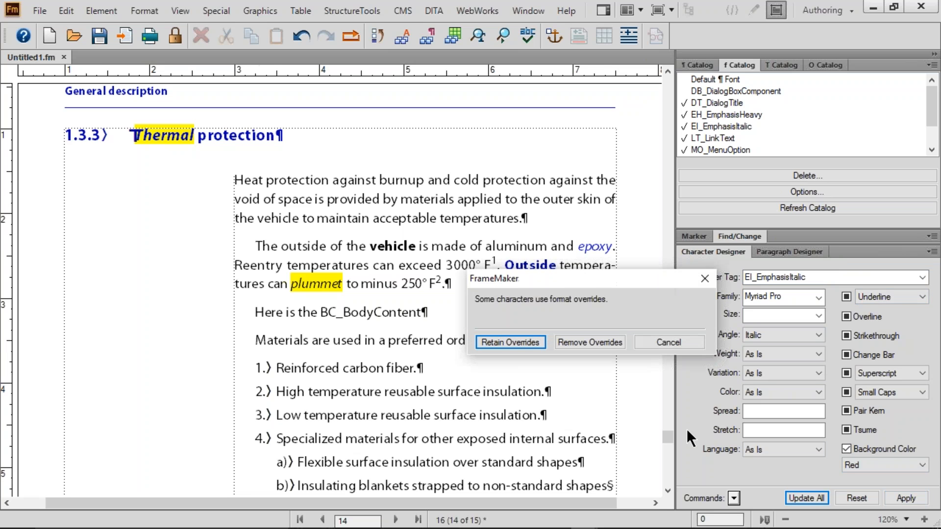
{"action": "left_click", "coordinate": [526, 340]}
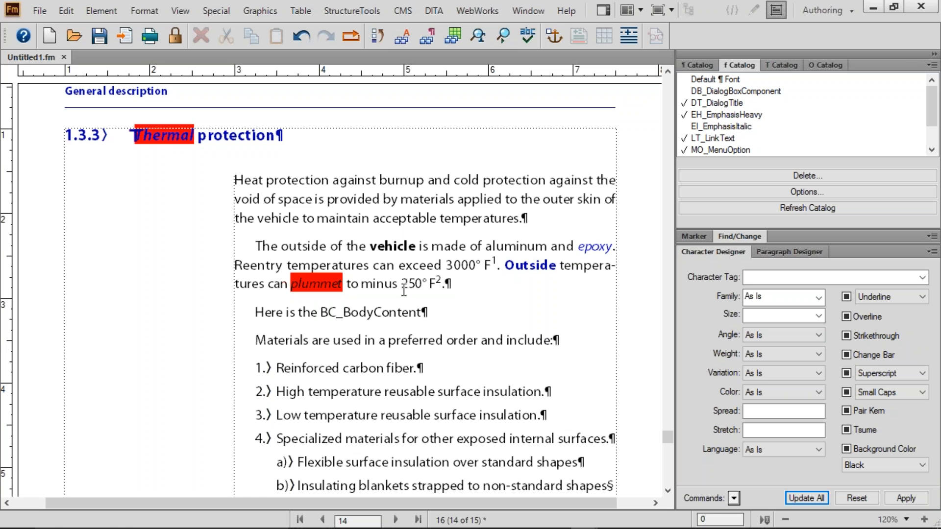
- Compare the size, weight and color properties of the EI_EmphasisItalic words "Thermal" and "plummet"
{"action": "left_click_drag", "start_coordinate": [143, 135], "coordinate": [172, 135]}
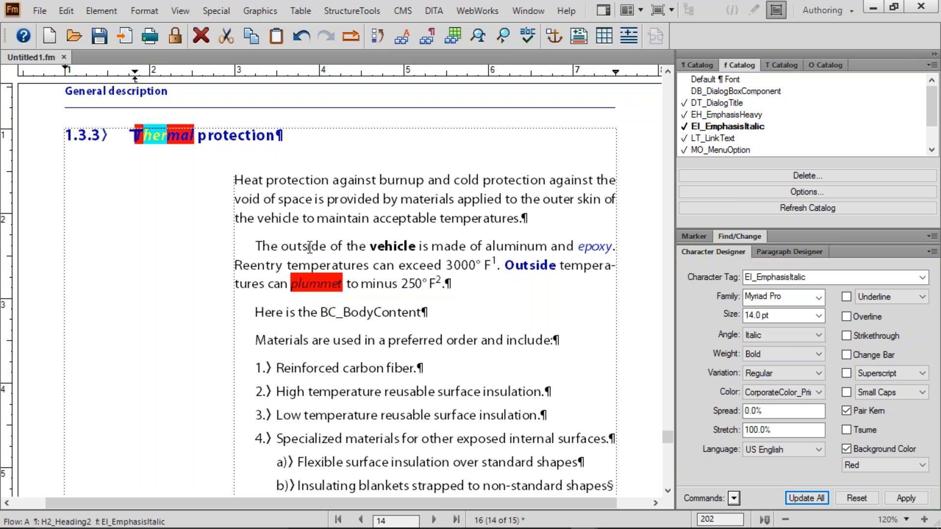
{"action": "left_click", "coordinate": [304, 284]}
{"action": "left_click_drag", "start_coordinate": [304, 283], "coordinate": [332, 284]}
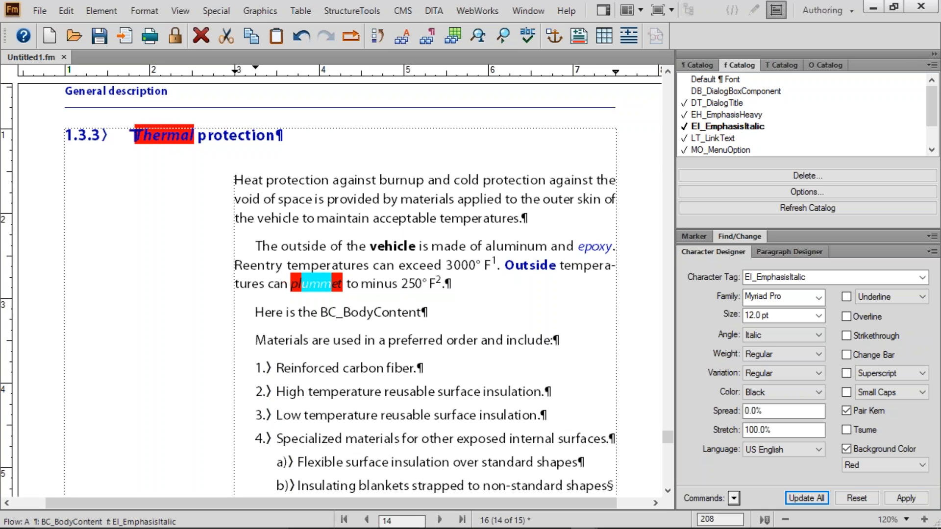
{"action": "left_click", "coordinate": [329, 284]}
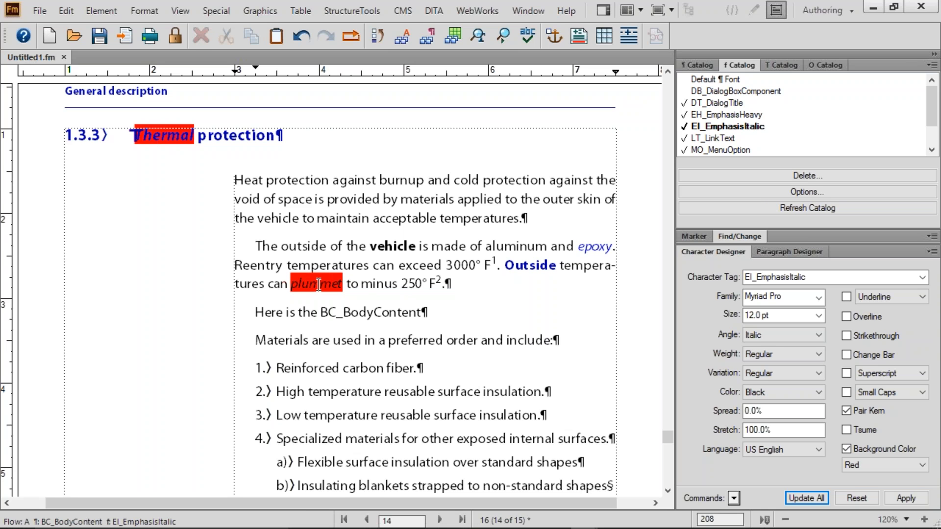
- With the cursor in the heading word "Thermal", set EI_EmphasisItalic's background color to Yellow and update all its uses, removing overrides
{"action": "left_click", "coordinate": [162, 137]}
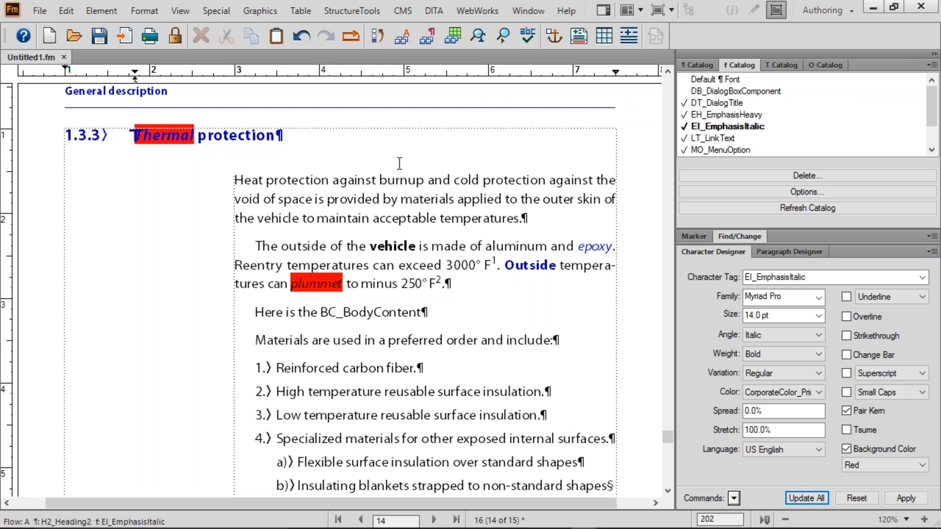
{"action": "left_click", "coordinate": [923, 465]}
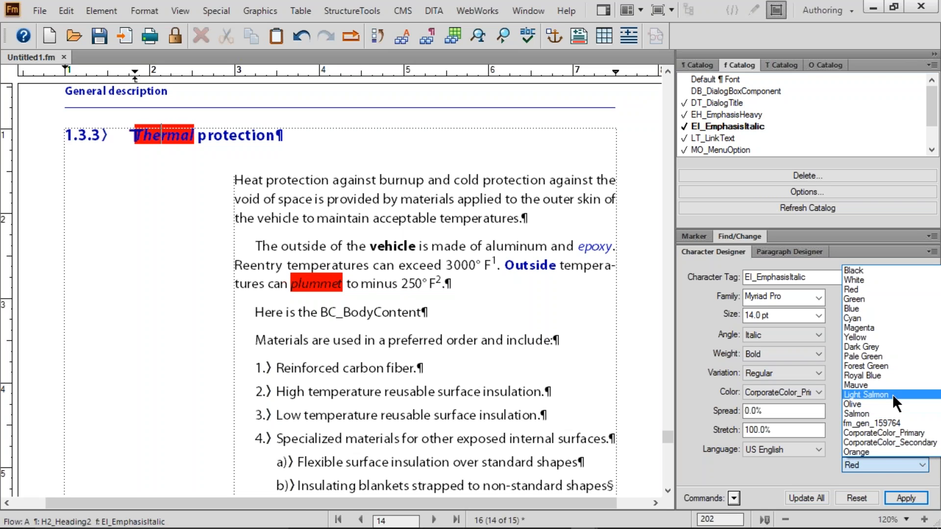
{"action": "left_click", "coordinate": [888, 336]}
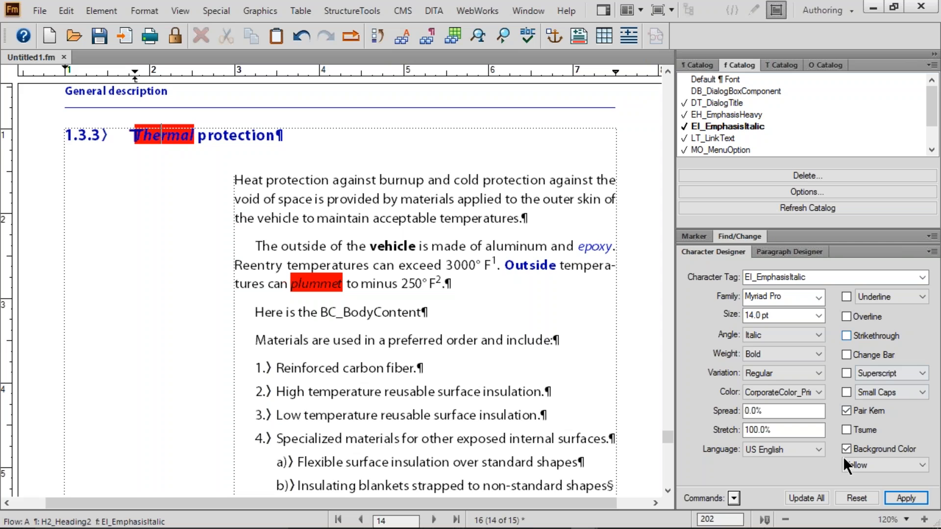
{"action": "left_click", "coordinate": [805, 499]}
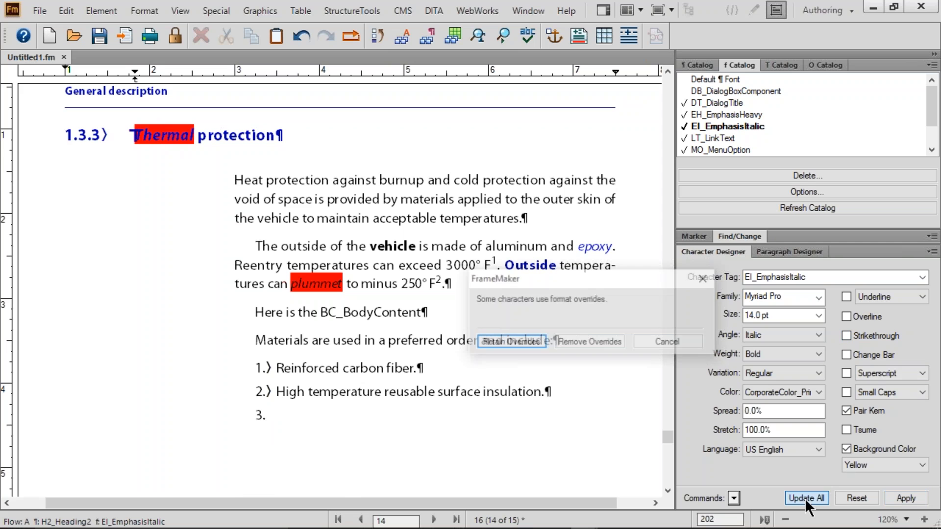
{"action": "left_click", "coordinate": [583, 342]}
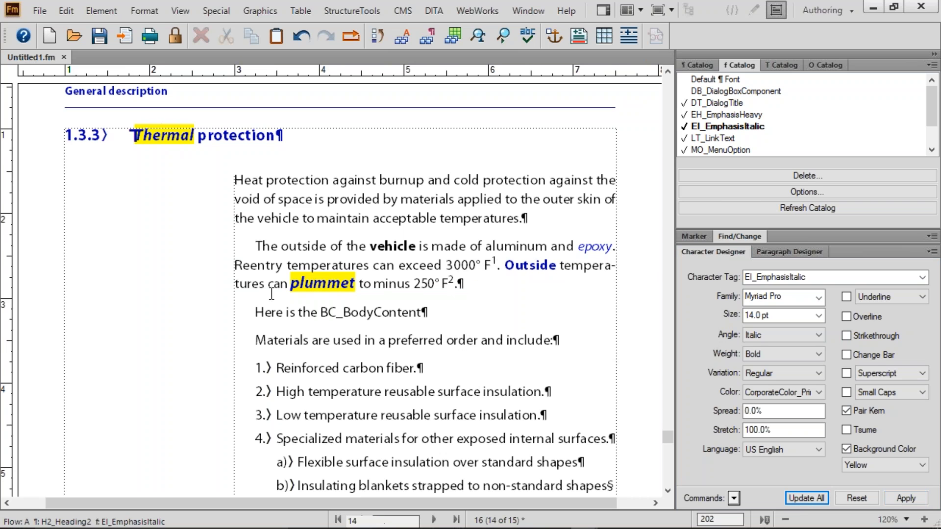
- Check the properties that "plummet" took from the heading word, and undo the last EI_EmphasisItalic update
{"action": "left_click_drag", "start_coordinate": [269, 287], "coordinate": [386, 285]}
{"action": "left_click", "coordinate": [385, 286]}
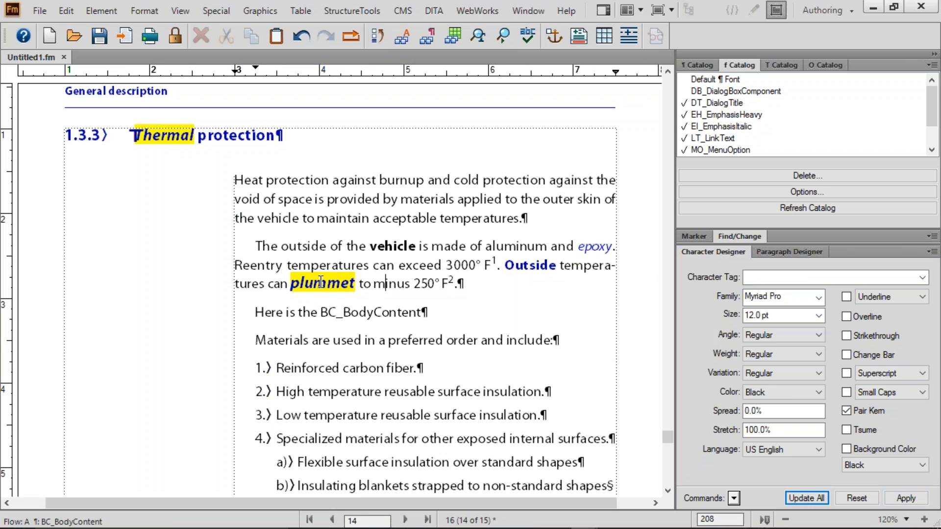
{"action": "left_click", "coordinate": [327, 284]}
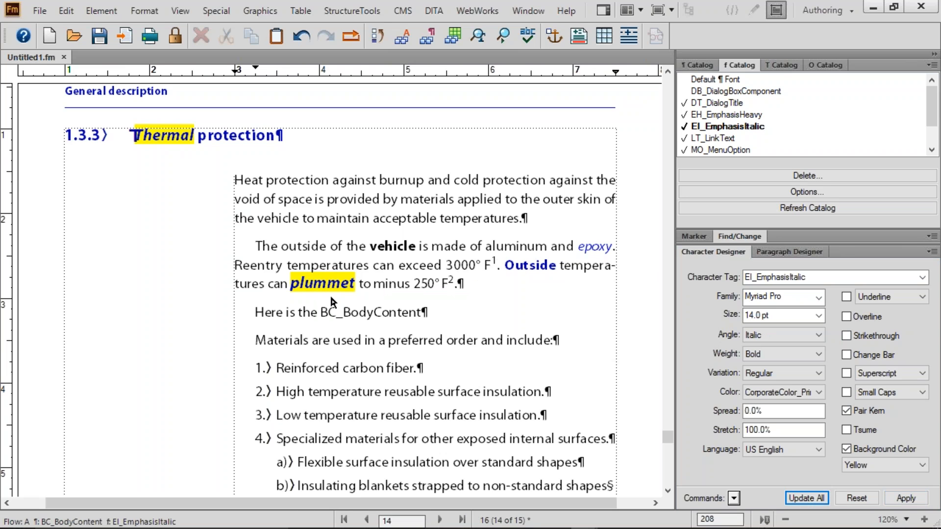
{"action": "key", "text": "ctrl+z"}
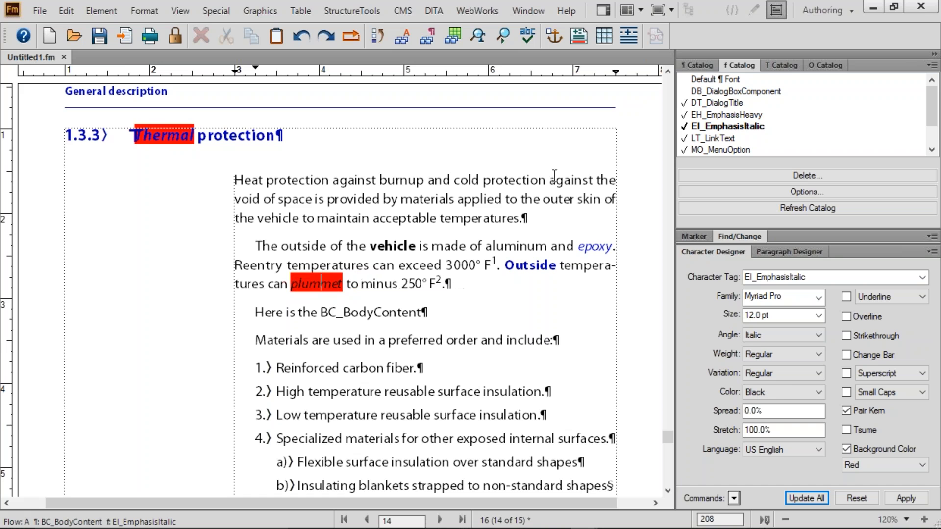
- With no text selected, set EI_EmphasisItalic's background color to Yellow and update all its uses, retaining overrides
{"action": "left_click", "coordinate": [627, 108]}
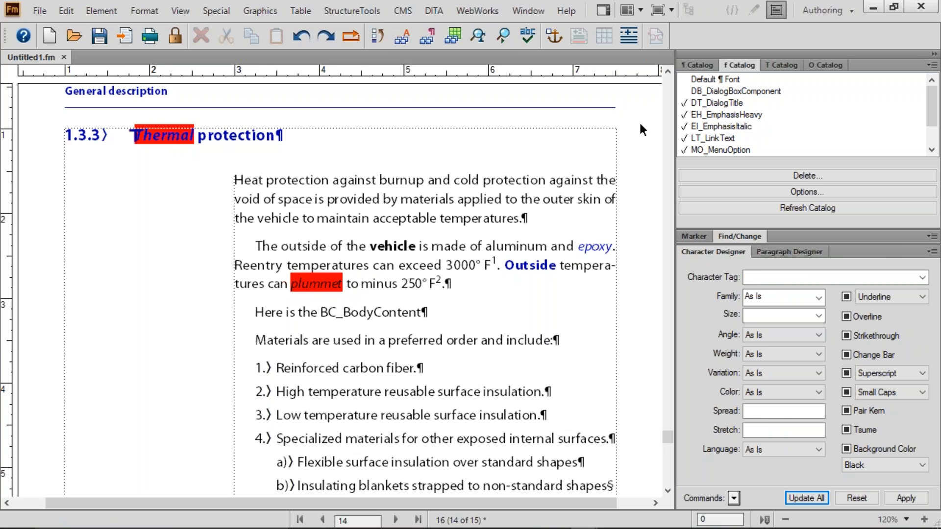
{"action": "left_click", "coordinate": [922, 277]}
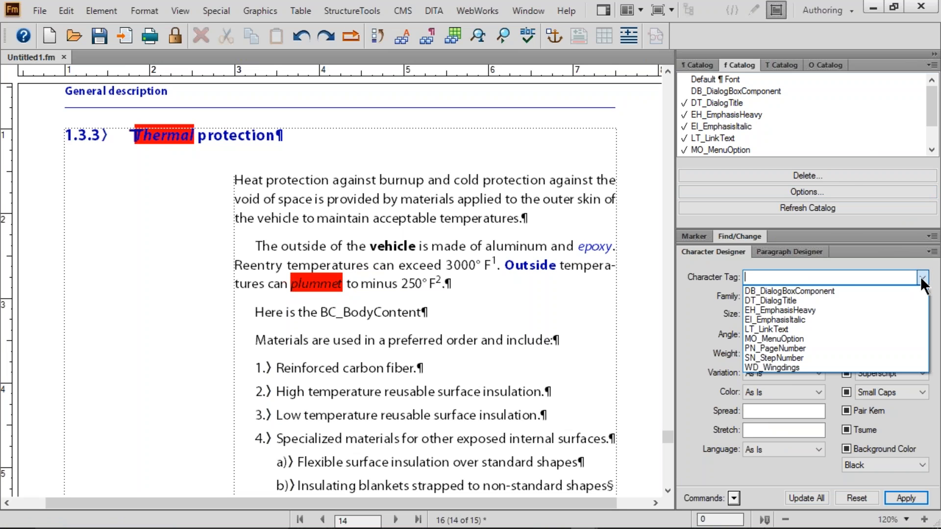
{"action": "left_click", "coordinate": [794, 320]}
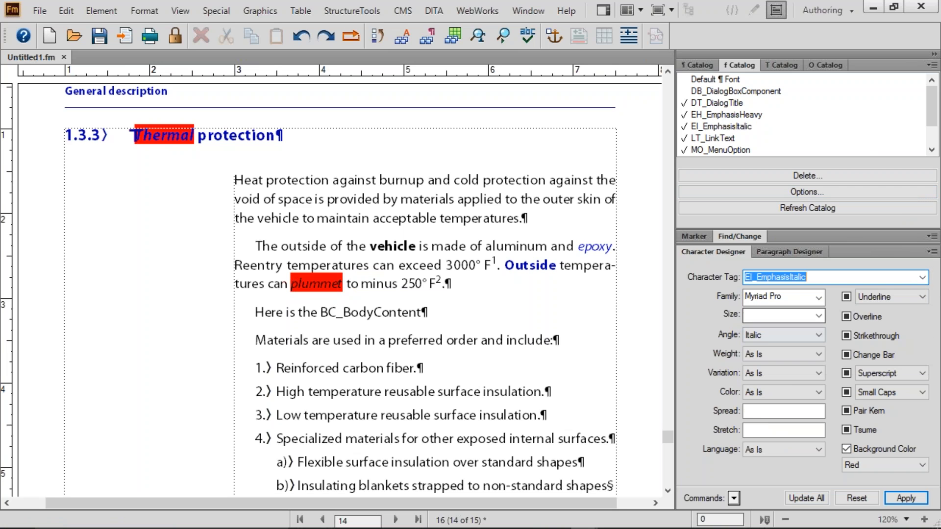
{"action": "left_click", "coordinate": [922, 465]}
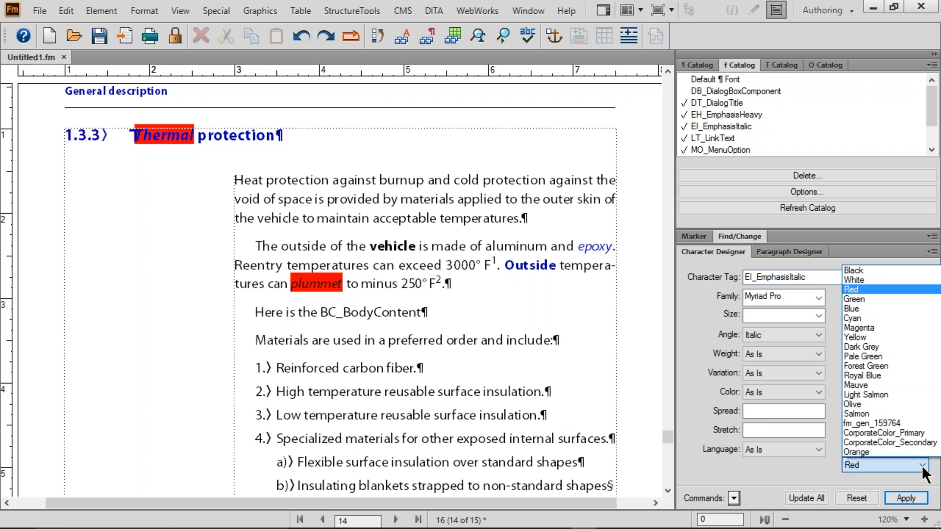
{"action": "left_click", "coordinate": [867, 336]}
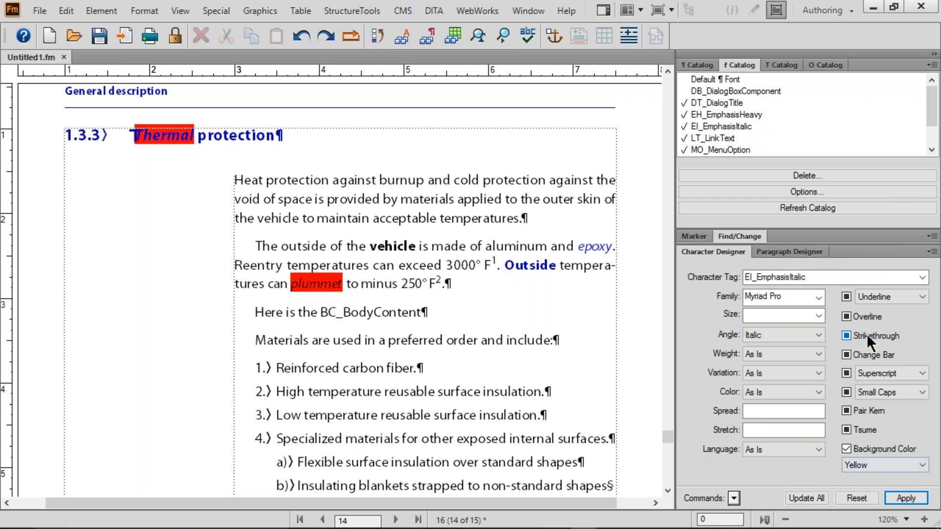
{"action": "left_click", "coordinate": [805, 495]}
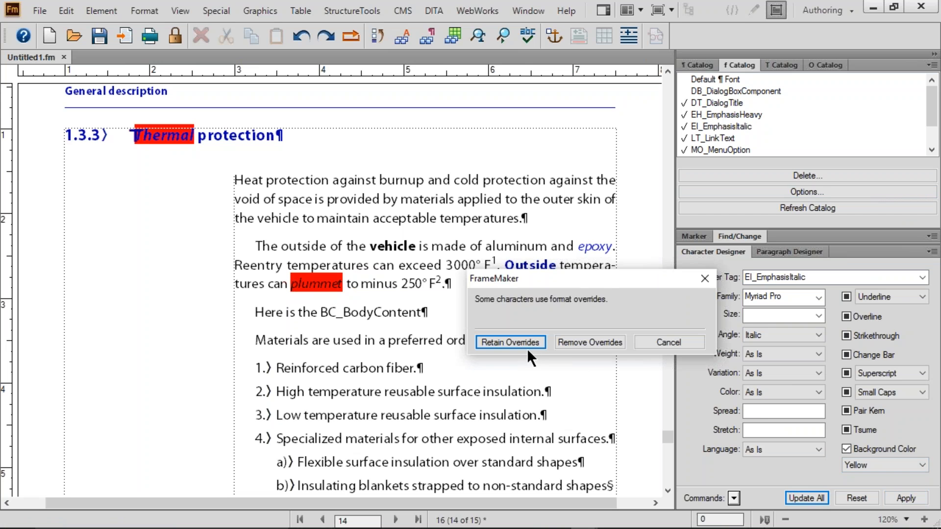
{"action": "left_click", "coordinate": [521, 342]}
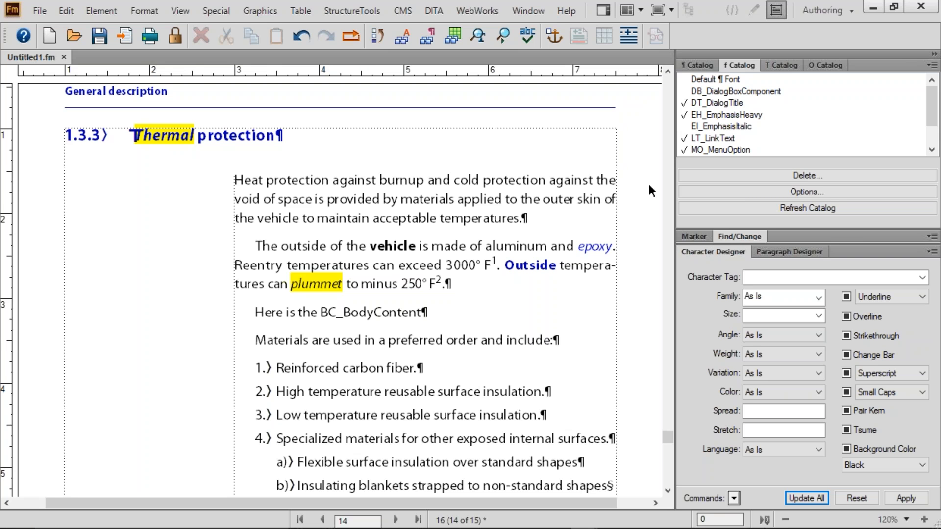
- Create a character format named NF_NewFormat from the all As Is properties, storing it in the catalog
{"action": "left_click", "coordinate": [734, 498]}
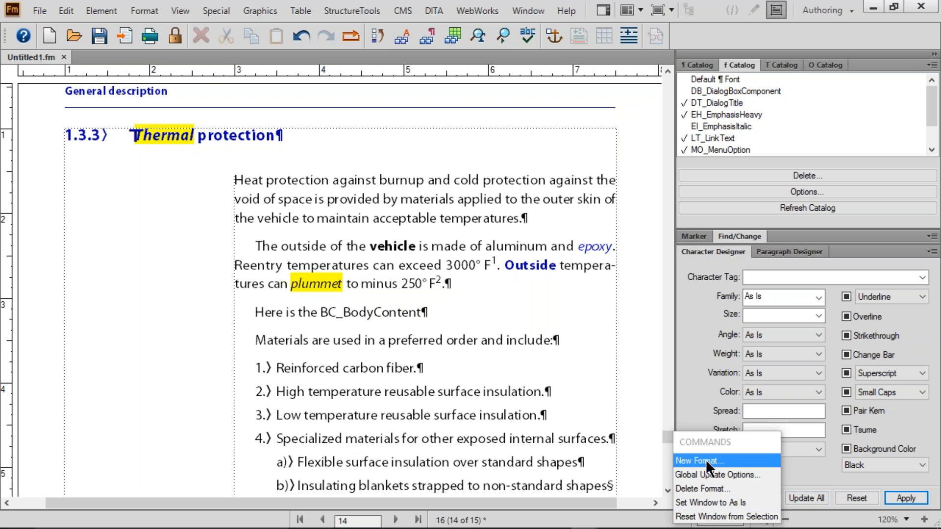
{"action": "left_click", "coordinate": [706, 461]}
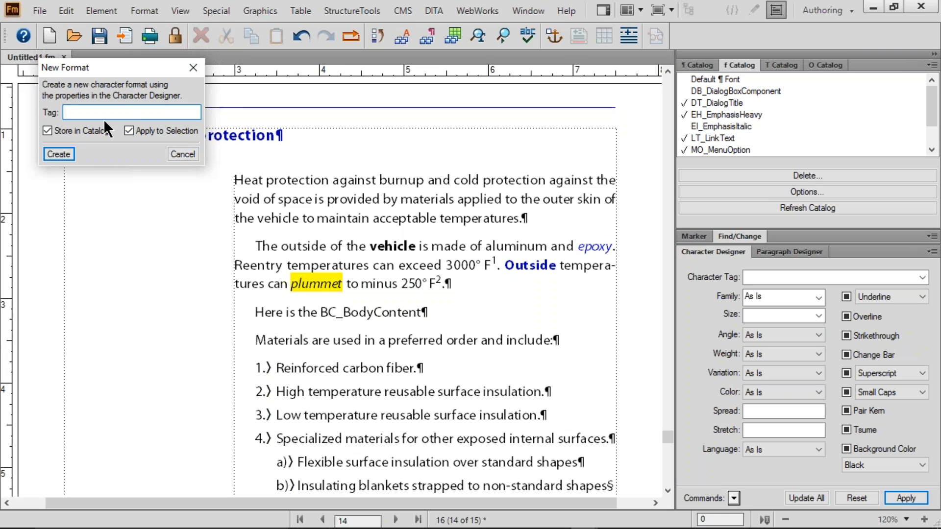
{"action": "type", "text": "NF_Fee"}
{"action": "key", "text": "BackSpace"}
{"action": "key", "text": "BackSpace"}
{"action": "key", "text": "BackSpace"}
{"action": "type", "text": "NewFormat"}
{"action": "left_click", "coordinate": [65, 153]}
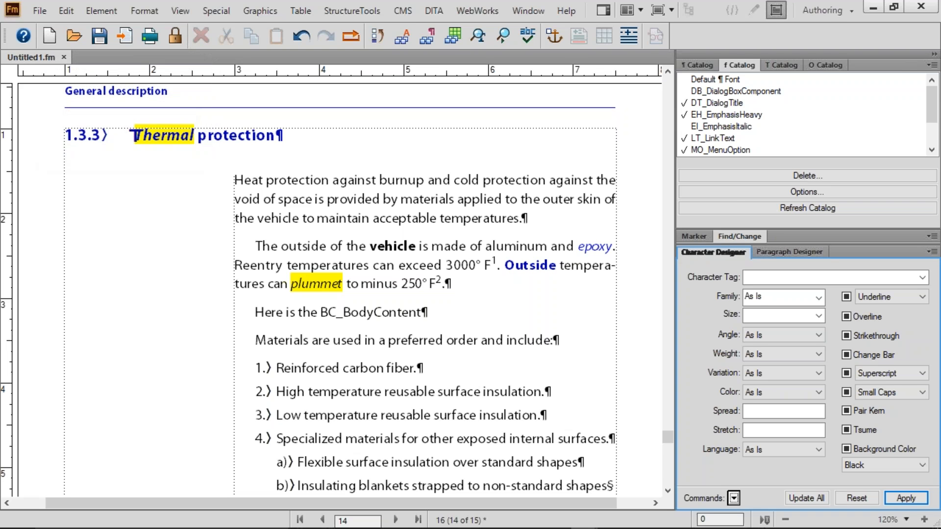
- Load the NF_NewFormat character tag and set its font family to Wingdings
{"action": "left_click", "coordinate": [923, 278]}
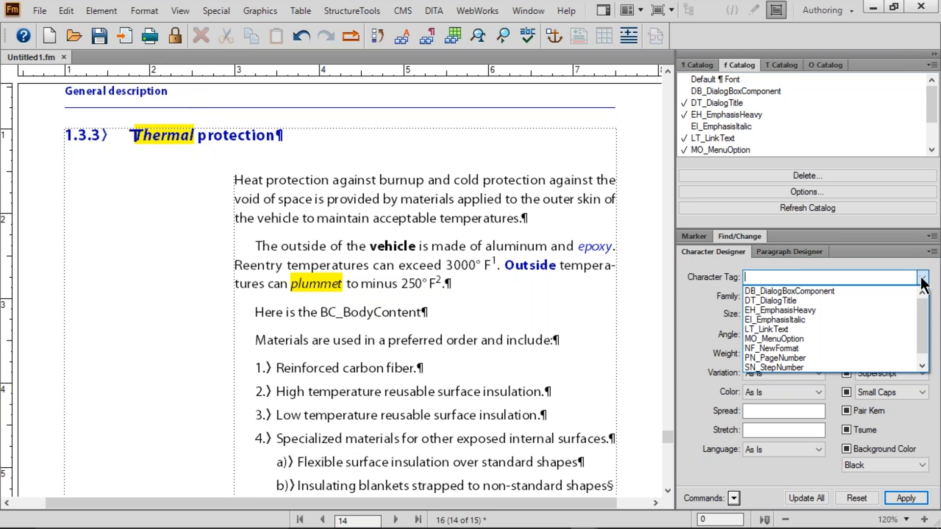
{"action": "left_click", "coordinate": [805, 347]}
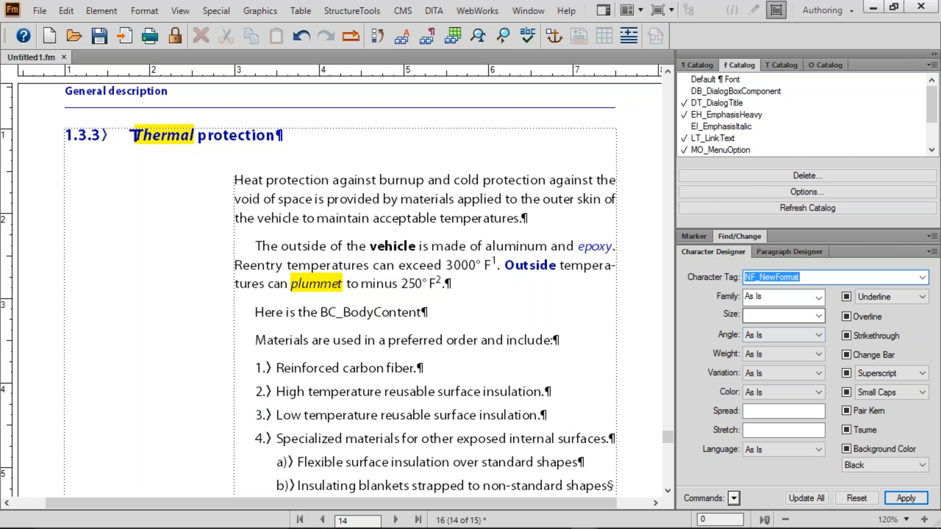
{"action": "left_click", "coordinate": [823, 296]}
{"action": "left_click", "coordinate": [822, 297]}
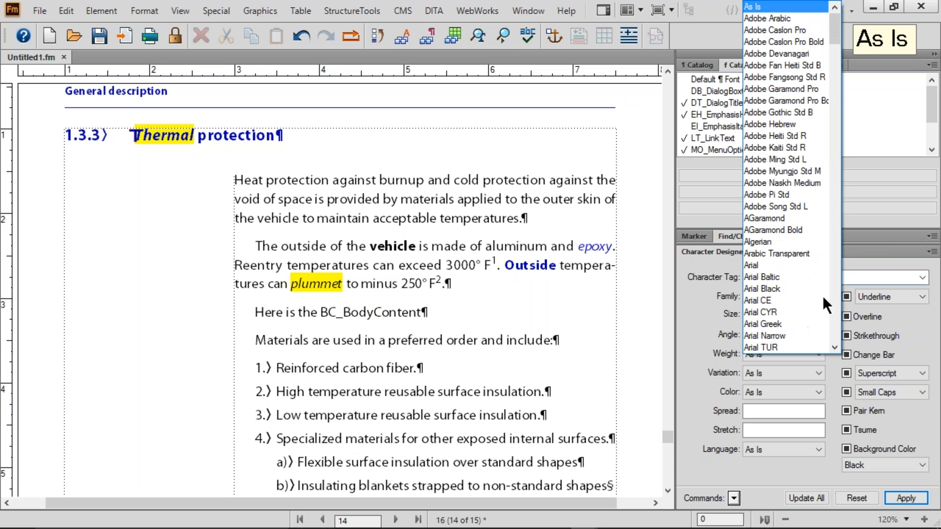
{"action": "type", "text": "Win"}
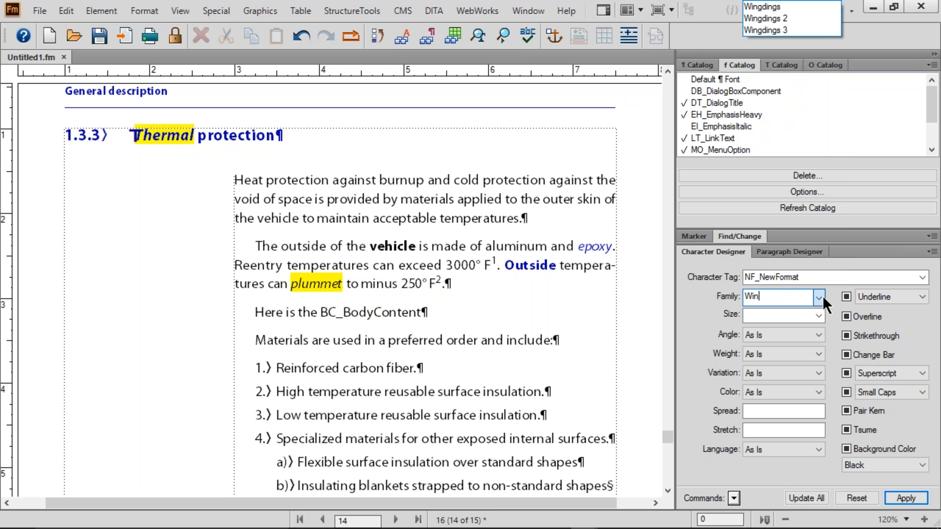
{"action": "key", "text": "Down"}
{"action": "key", "text": "Return"}
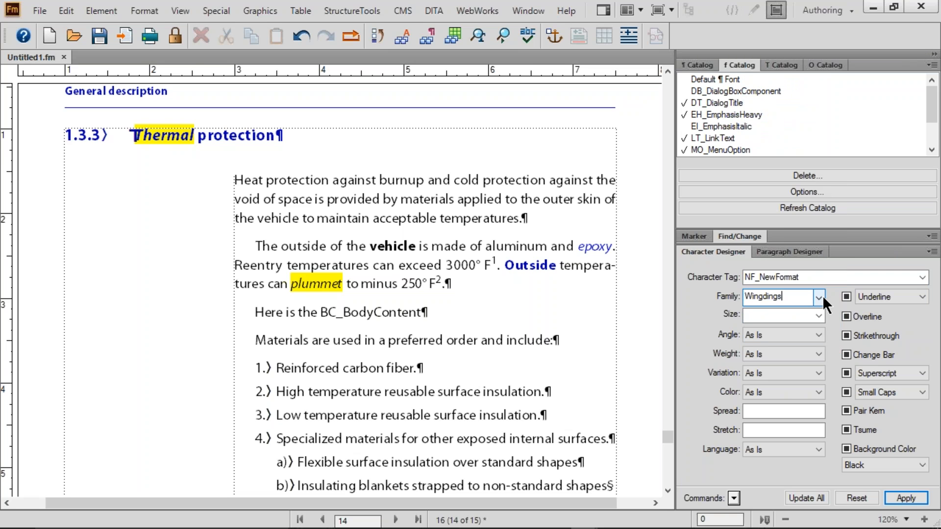
{"action": "key", "text": "Tab"}
- Set NF_NewFormat's weight to Bolded and its text color to Magenta
{"action": "left_click", "coordinate": [794, 352]}
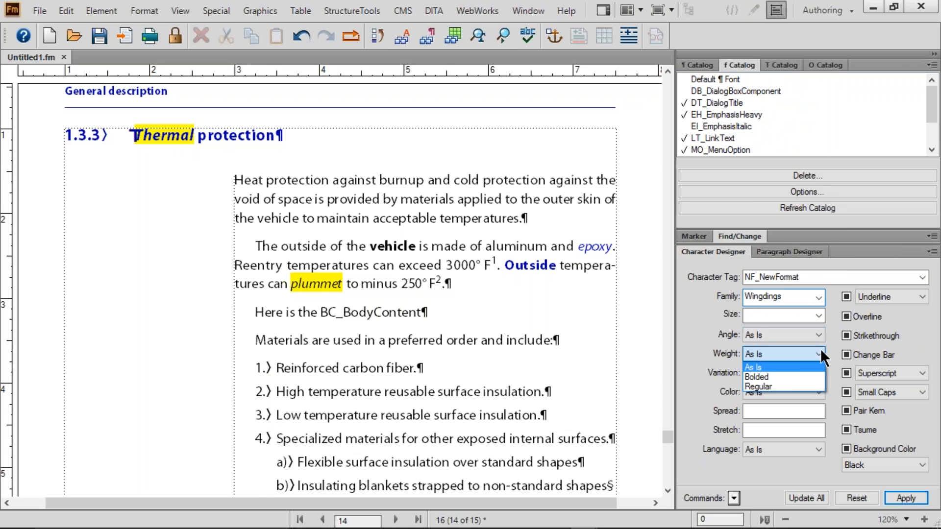
{"action": "left_click", "coordinate": [782, 375]}
{"action": "left_click", "coordinate": [819, 393]}
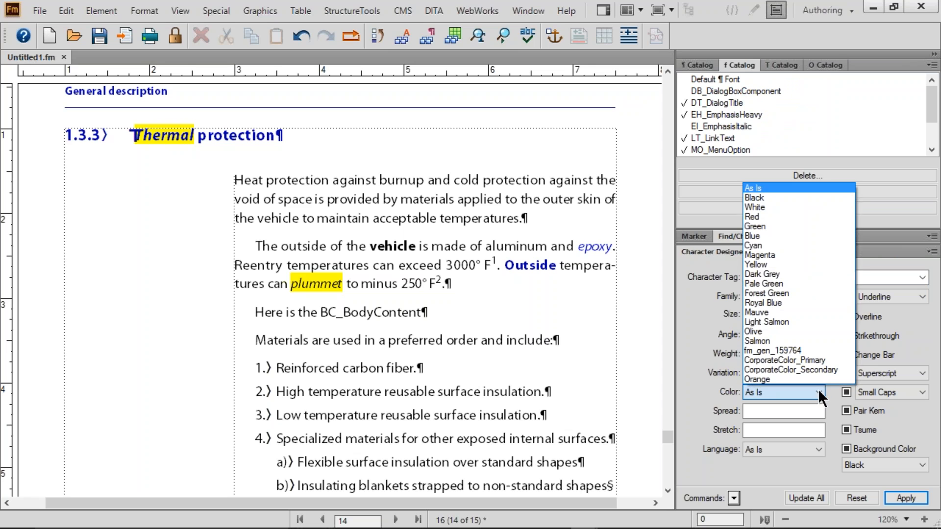
{"action": "left_click", "coordinate": [778, 255]}
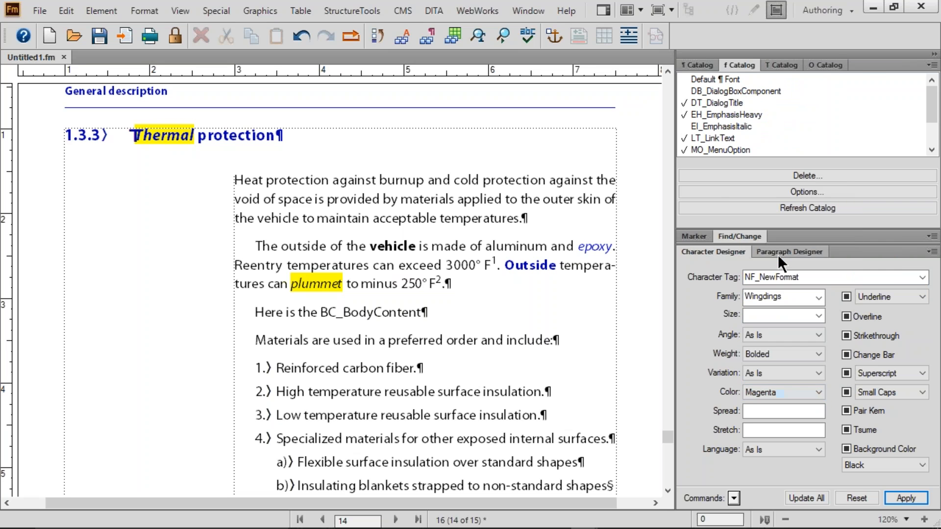
- Enable an Orange background color for NF_NewFormat and update all its uses, retaining overrides
{"action": "left_click", "coordinate": [892, 449]}
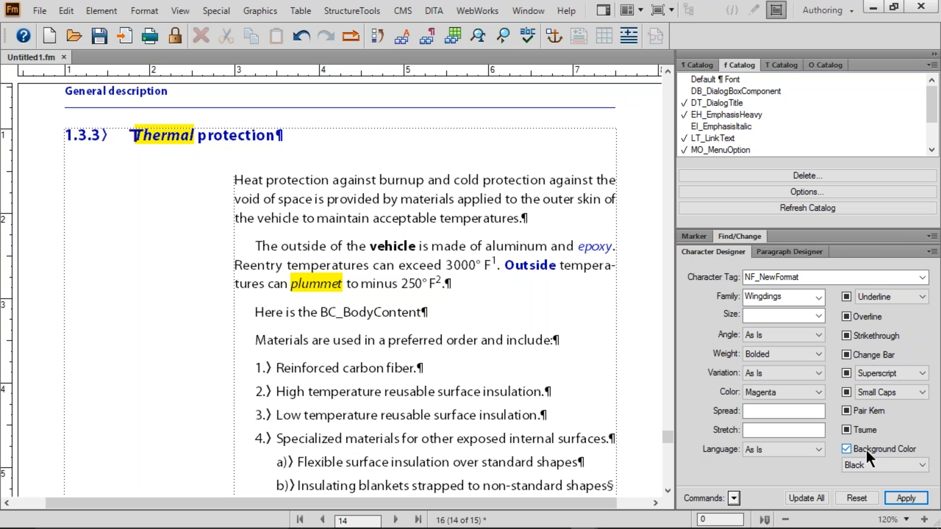
{"action": "left_click", "coordinate": [923, 465]}
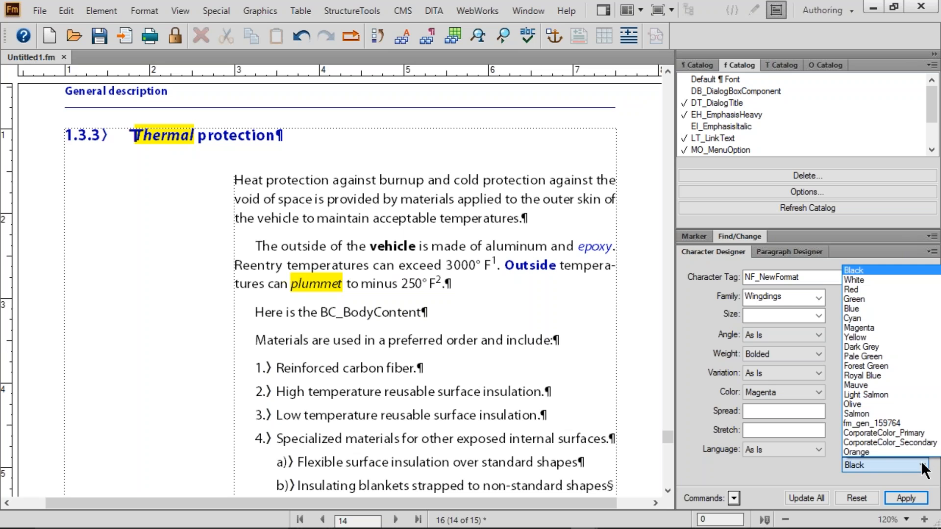
{"action": "left_click", "coordinate": [875, 451]}
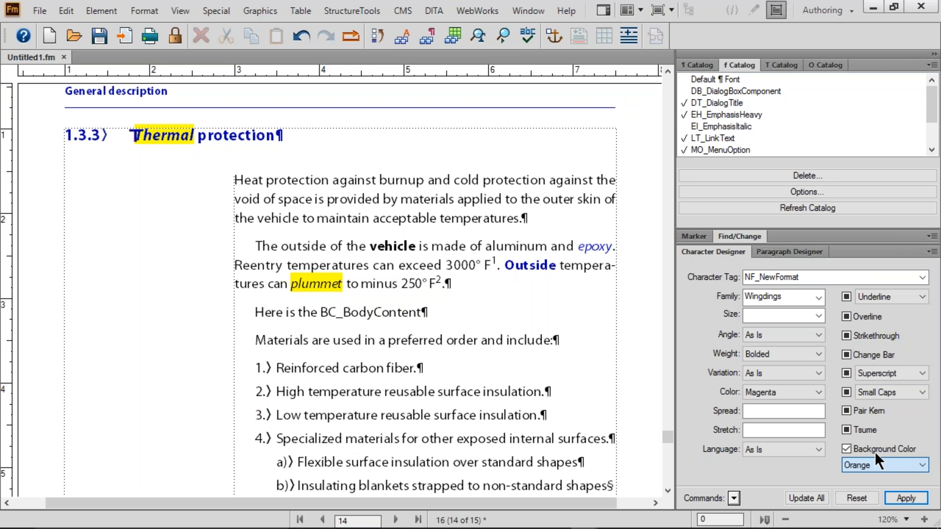
{"action": "left_click", "coordinate": [813, 496]}
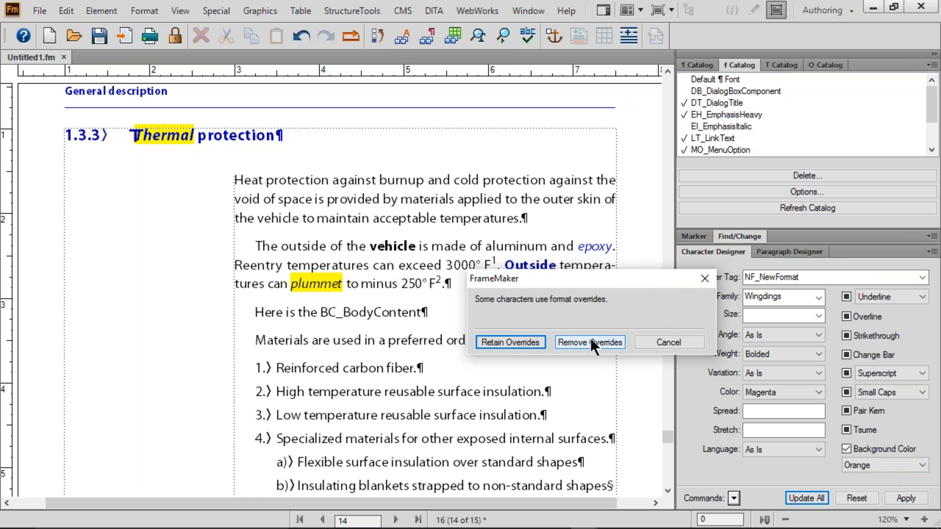
{"action": "left_click", "coordinate": [527, 338]}
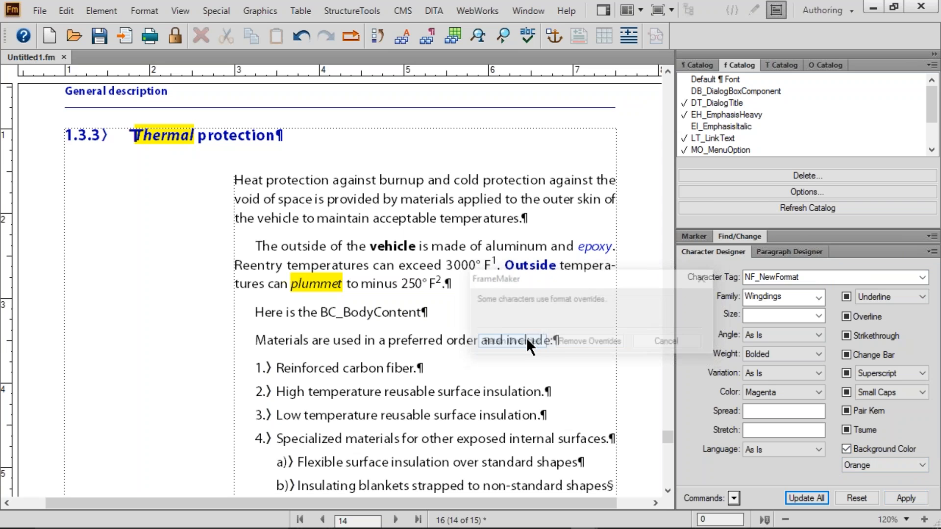
- Apply NF_NewFormat to the word "order" in the "Materials are used" paragraph, and deselect it to view the formatting
{"action": "double_click", "coordinate": [461, 340]}
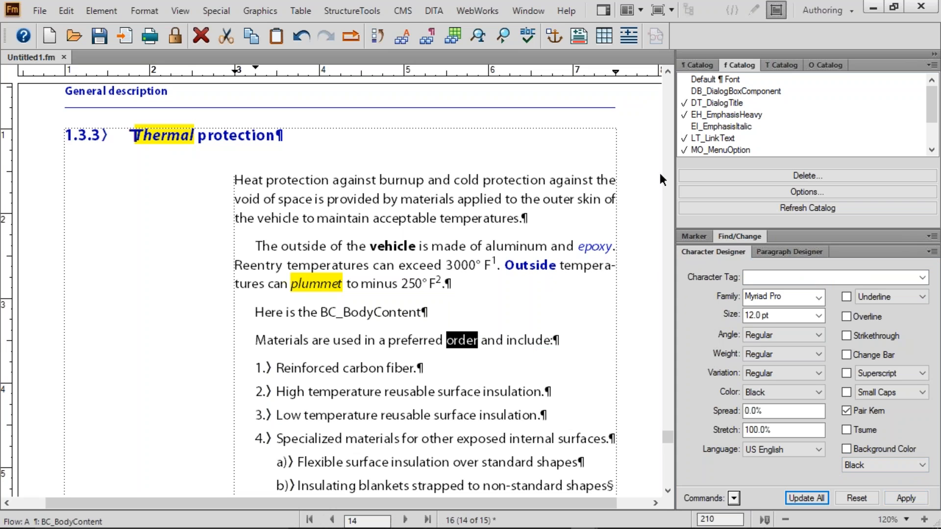
{"action": "left_click_drag", "start_coordinate": [932, 105], "coordinate": [932, 115]}
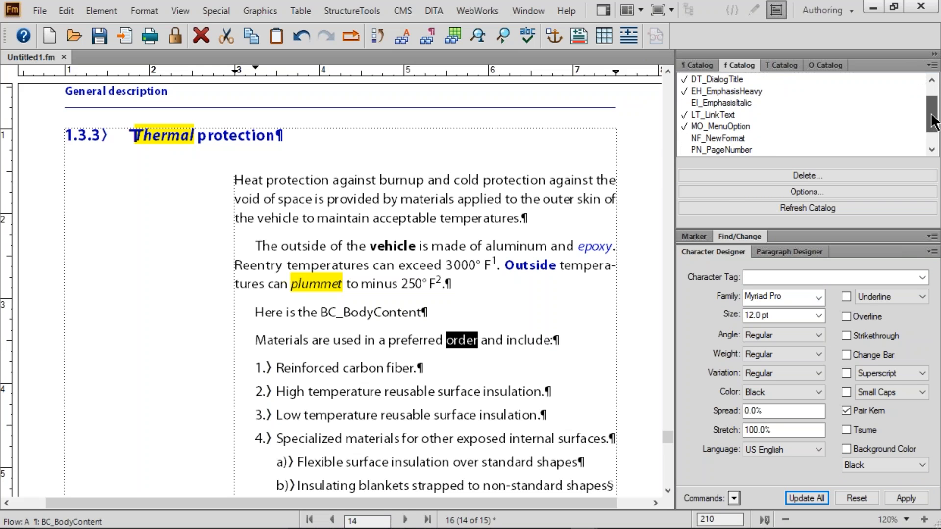
{"action": "left_click", "coordinate": [719, 139]}
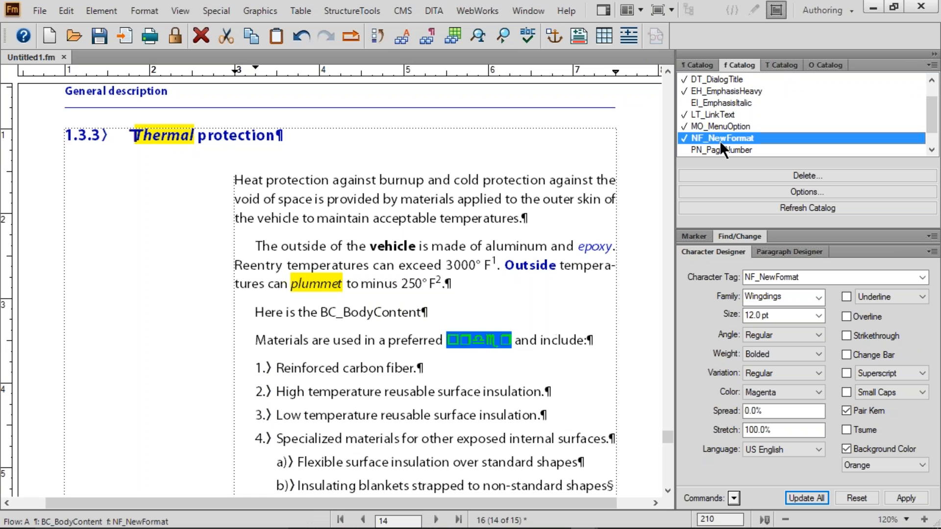
{"action": "double_click", "coordinate": [404, 392]}
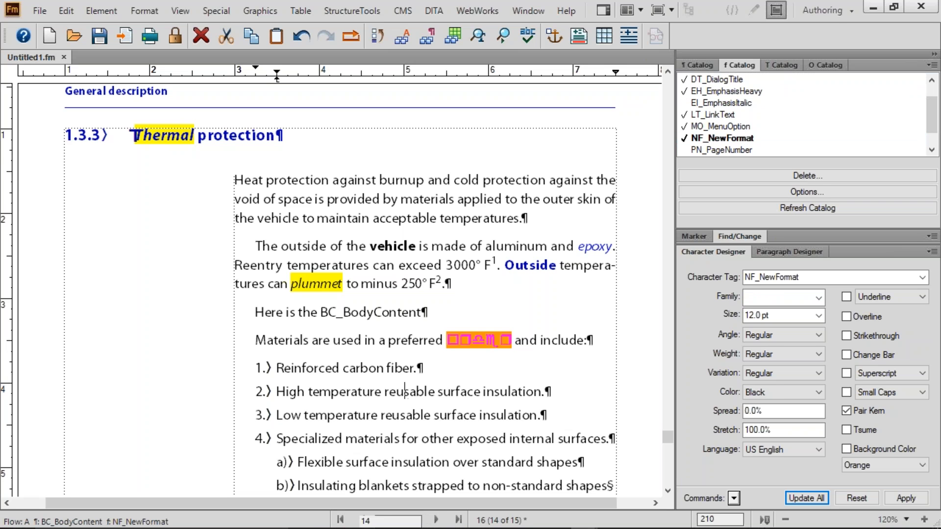
- Apply NF_NewFormat to the word "reusable" in the second numbered list item, and deselect it to view the formatting
{"action": "left_click", "coordinate": [723, 139]}
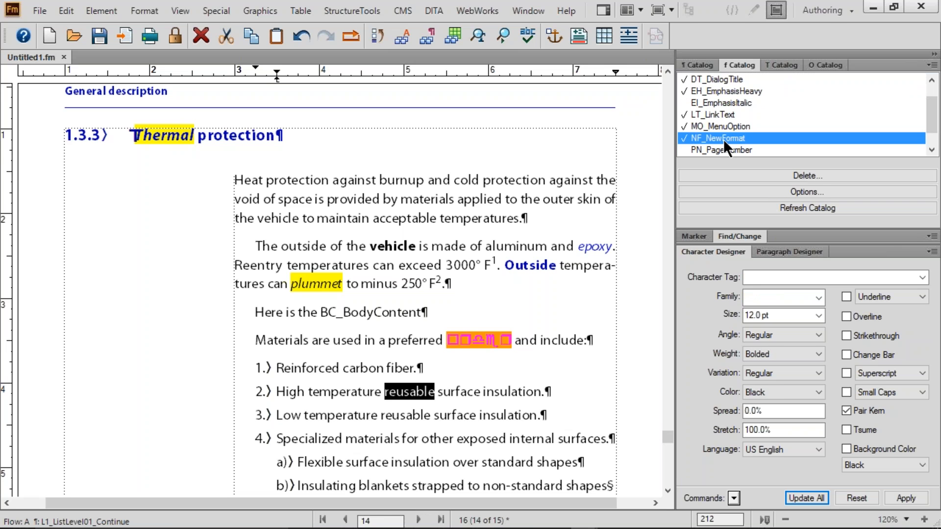
{"action": "left_click", "coordinate": [637, 290]}
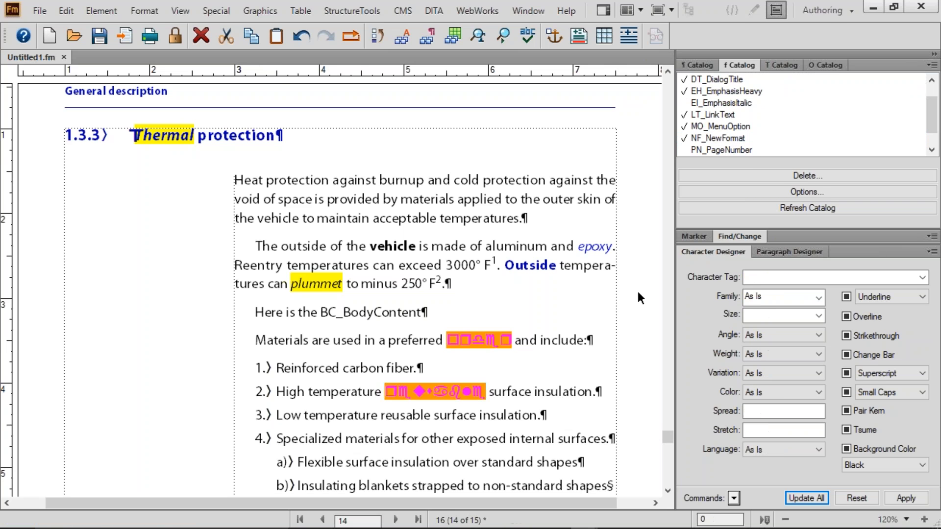
{"action": "left_click", "coordinate": [480, 246]}
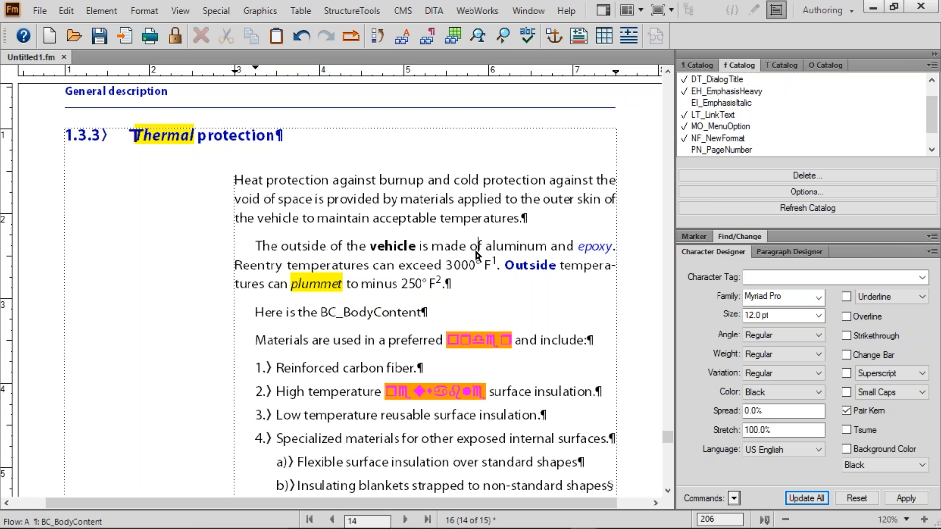
- Try to delete the NF_NewFormat character format from the catalog and check the catalog list
{"action": "left_click", "coordinate": [800, 175]}
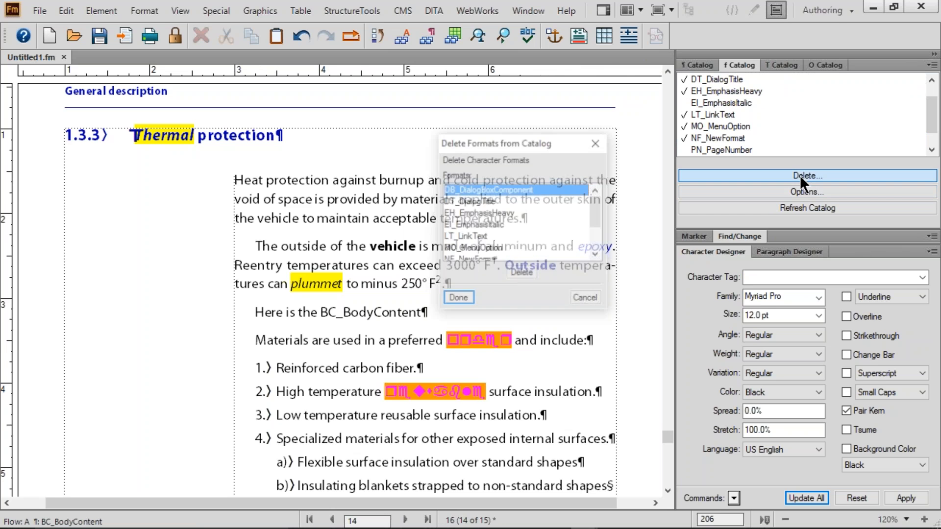
{"action": "left_click", "coordinate": [475, 253]}
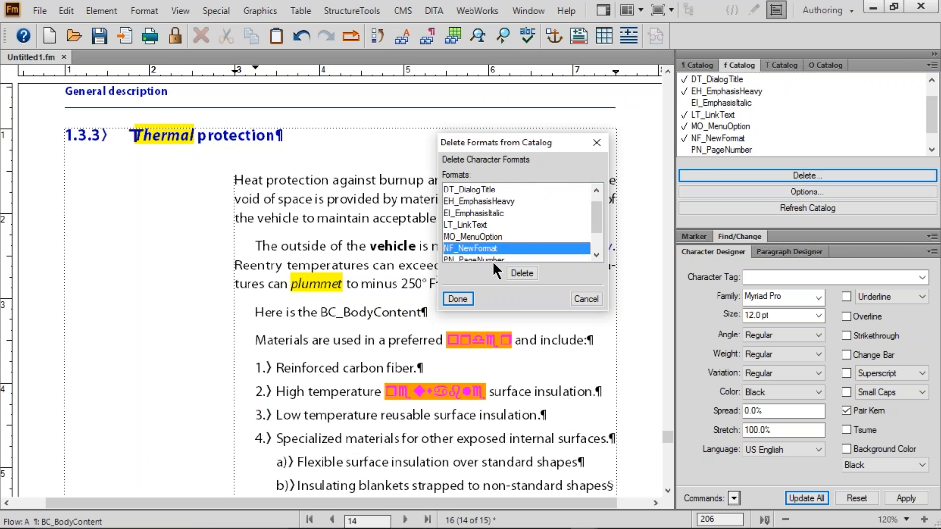
{"action": "left_click", "coordinate": [516, 274]}
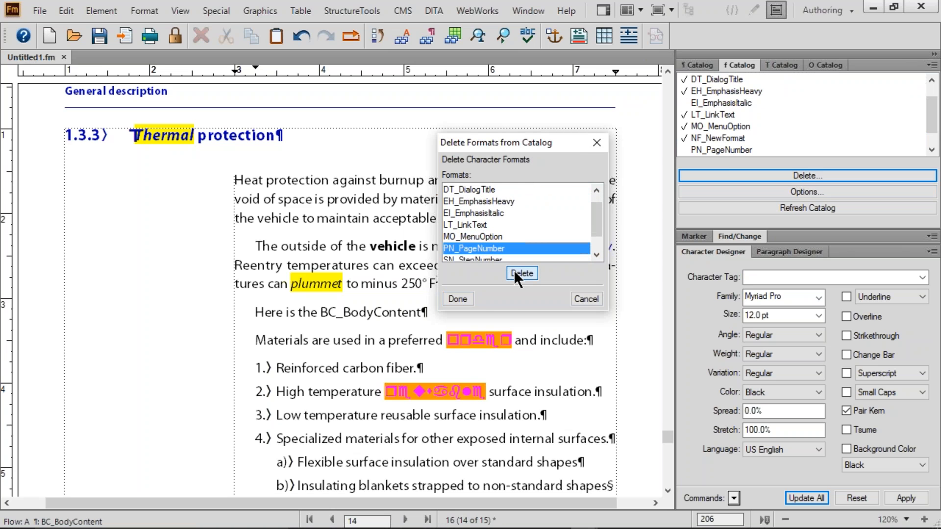
{"action": "left_click", "coordinate": [457, 299]}
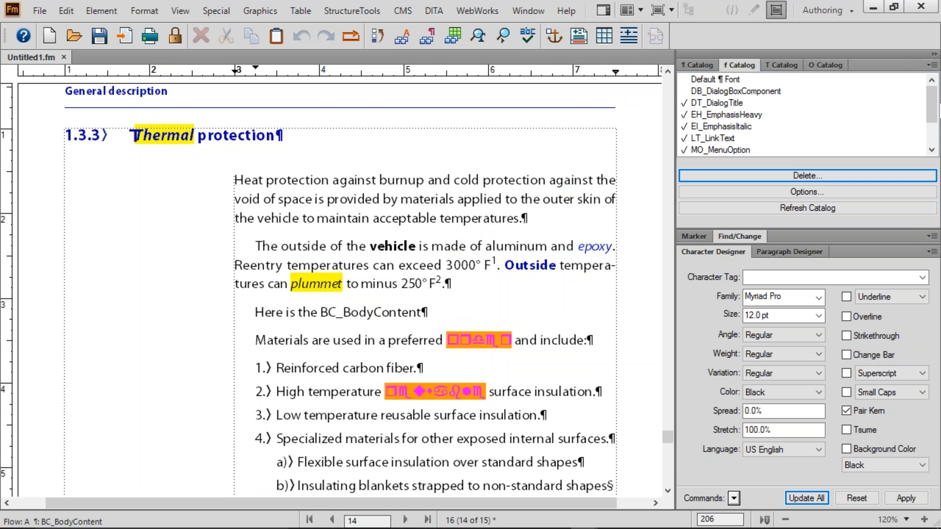
{"action": "left_click_drag", "start_coordinate": [934, 112], "coordinate": [934, 132]}
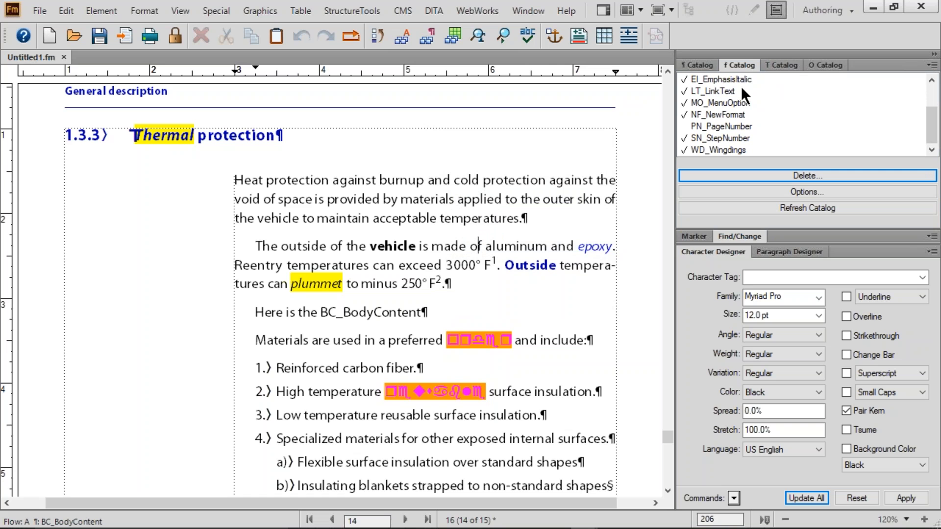
- Delete the NF_NewFormat character format from the catalog and check the remaining formats in the list
{"action": "left_click", "coordinate": [795, 175]}
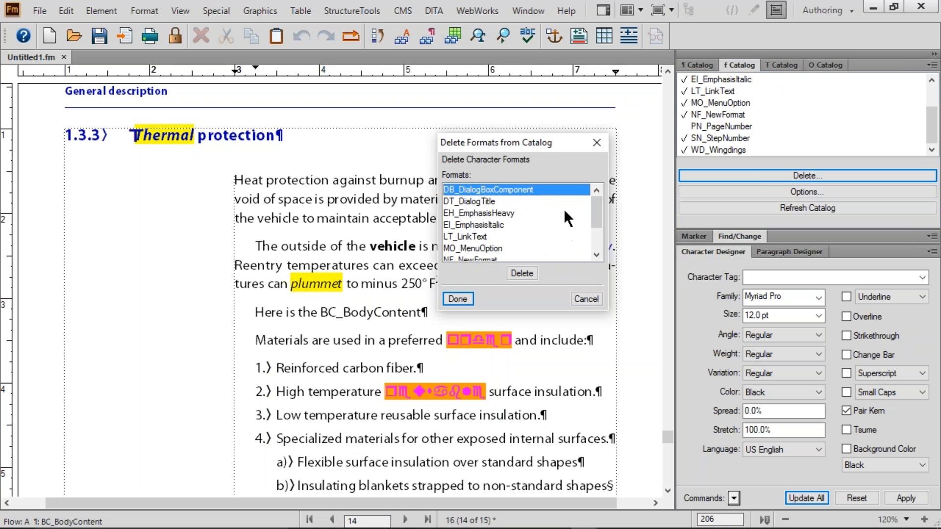
{"action": "left_click_drag", "start_coordinate": [597, 206], "coordinate": [597, 215]}
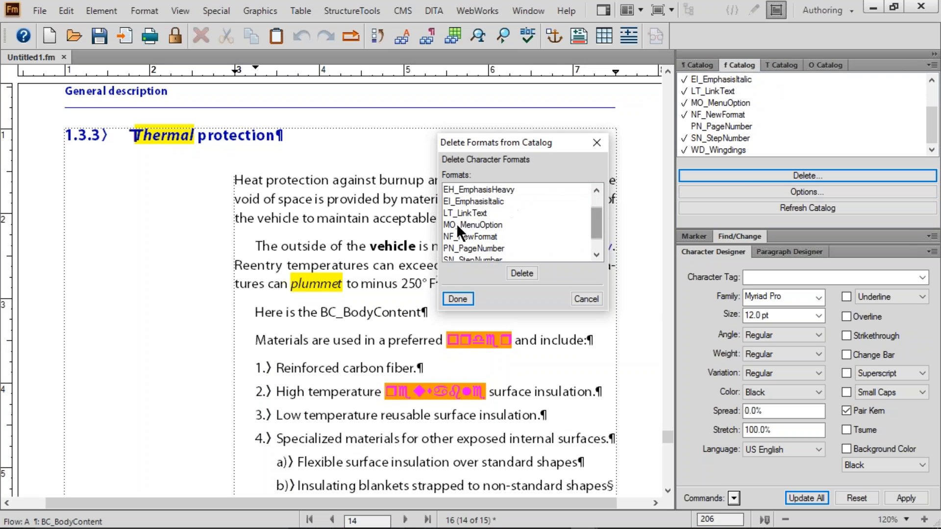
{"action": "left_click", "coordinate": [468, 236]}
{"action": "left_click", "coordinate": [513, 270]}
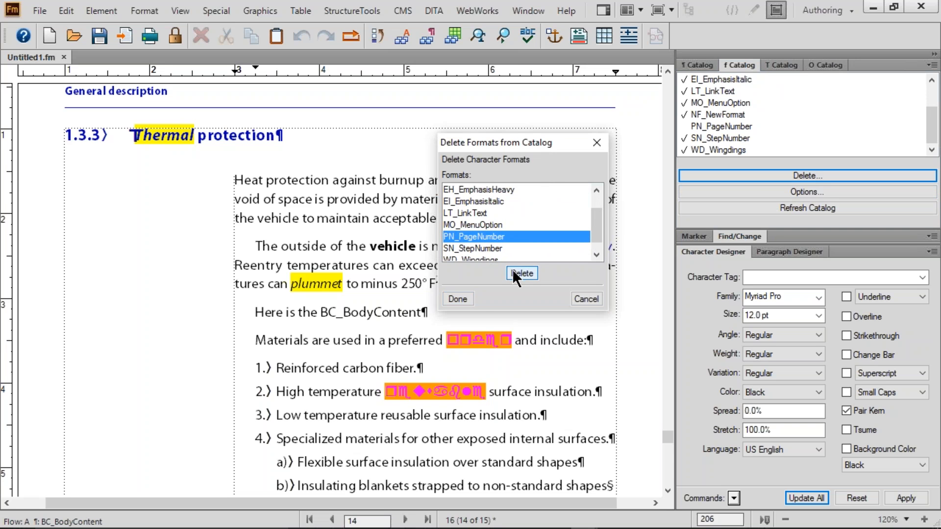
{"action": "left_click", "coordinate": [459, 299]}
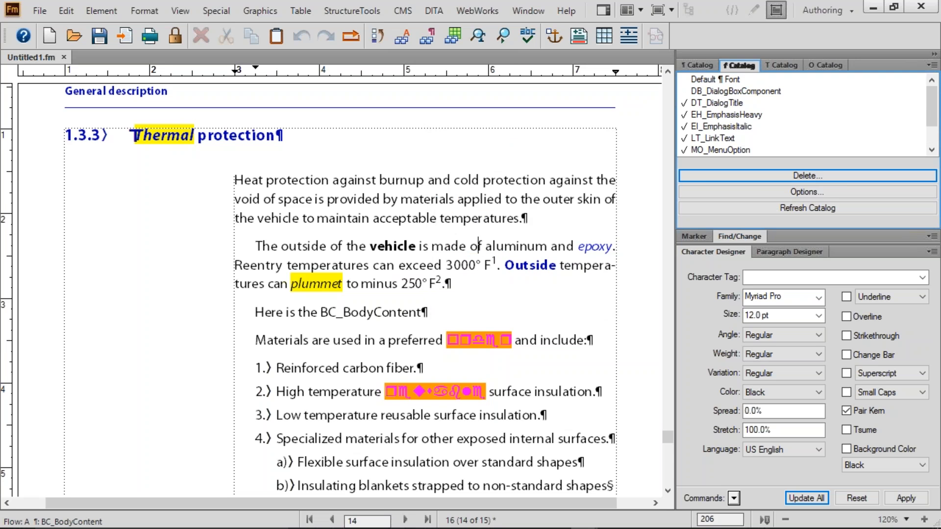
{"action": "left_click_drag", "start_coordinate": [937, 112], "coordinate": [936, 123]}
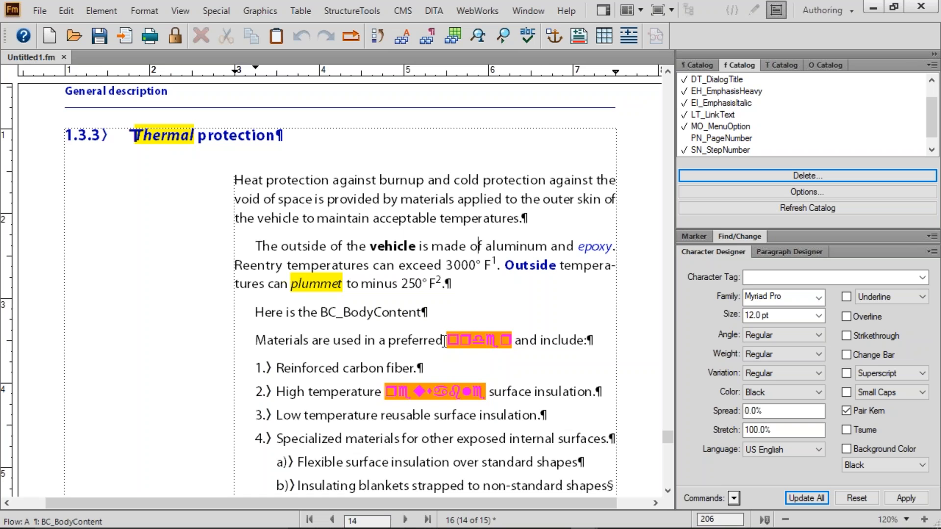
- Remove the leftover NF_NewFormat formatting from "order" in the "Materials are used" paragraph by applying Default ¶ Font
{"action": "left_click_drag", "start_coordinate": [429, 341], "coordinate": [540, 342]}
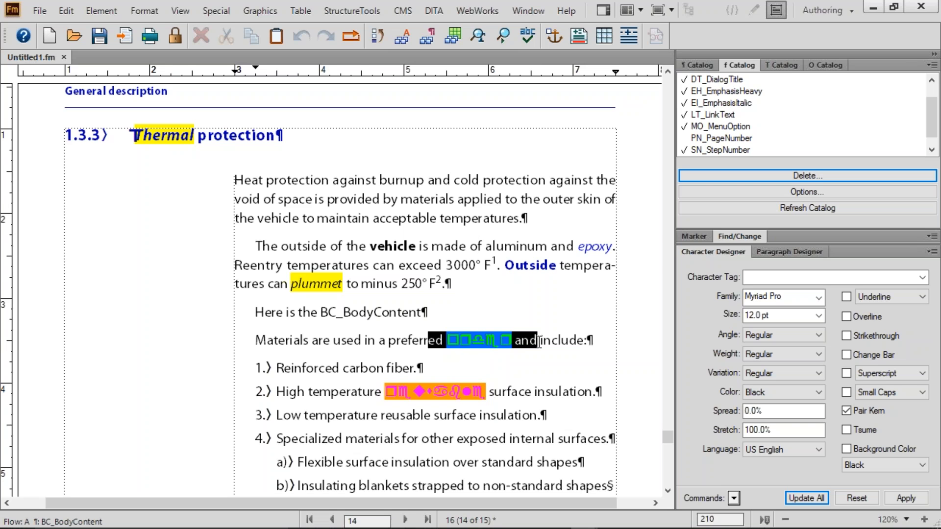
{"action": "left_click", "coordinate": [464, 342]}
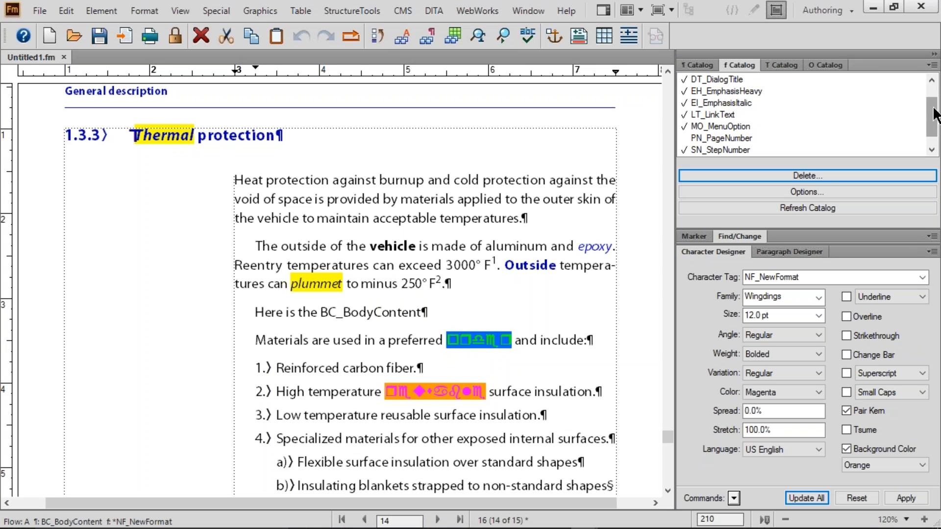
{"action": "left_click_drag", "start_coordinate": [934, 109], "coordinate": [934, 90]}
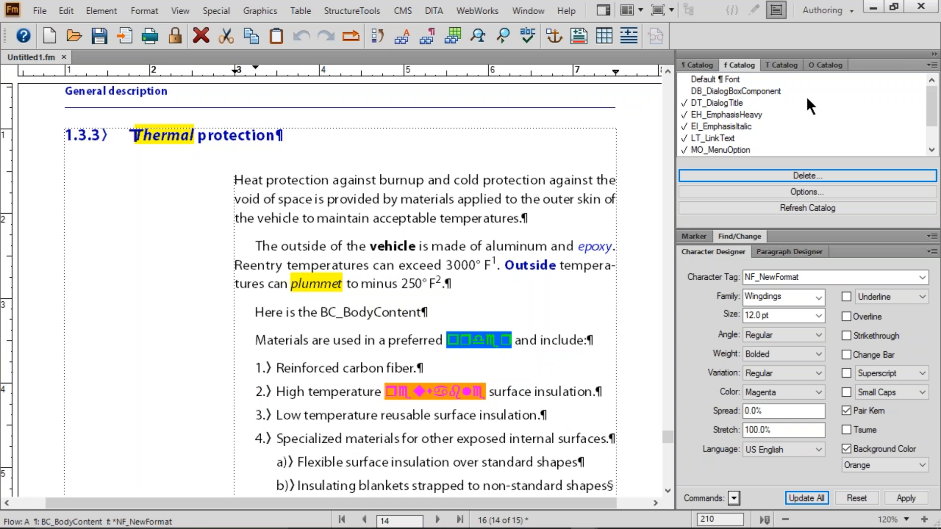
{"action": "left_click", "coordinate": [701, 77]}
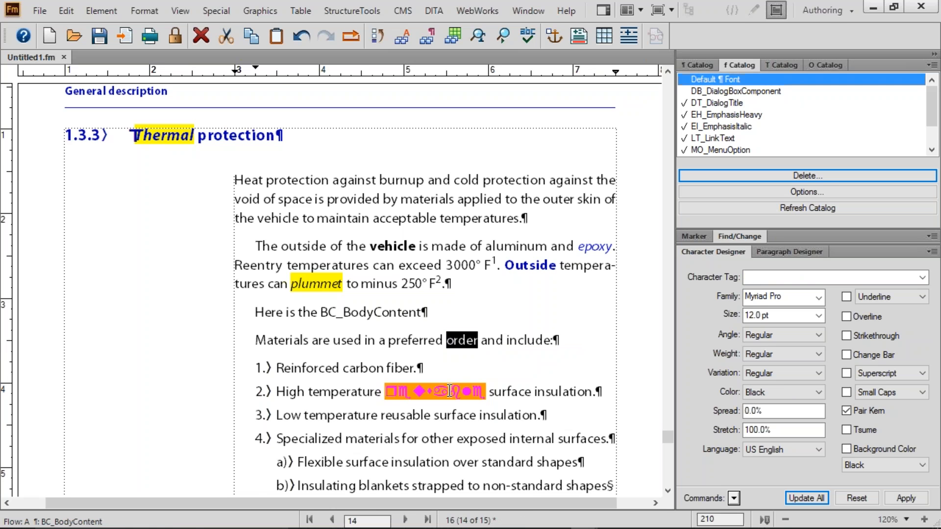
- Reset "reusable" in the second numbered list item to Default ¶ Font and deselect it
{"action": "double_click", "coordinate": [448, 392]}
{"action": "left_click", "coordinate": [722, 78]}
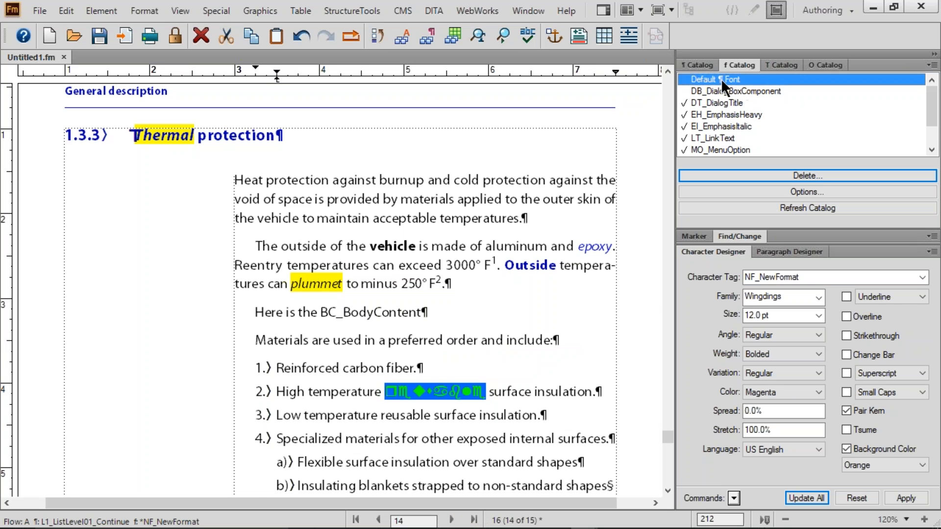
{"action": "left_click", "coordinate": [417, 367]}
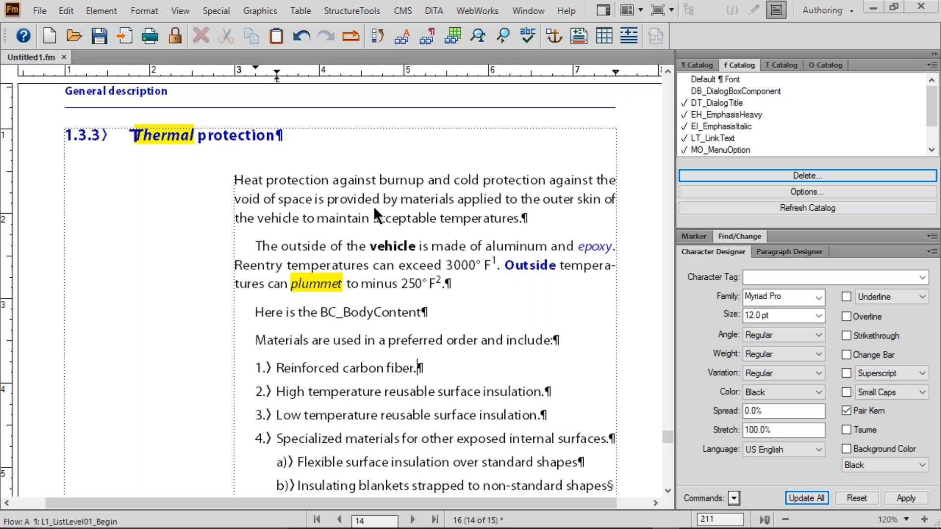
- Survey the page layouts from the start of the document at 25% zoom, including the page 3 table
{"action": "scroll", "coordinate": [374, 206], "scroll_direction": "down", "scroll_amount": 3}
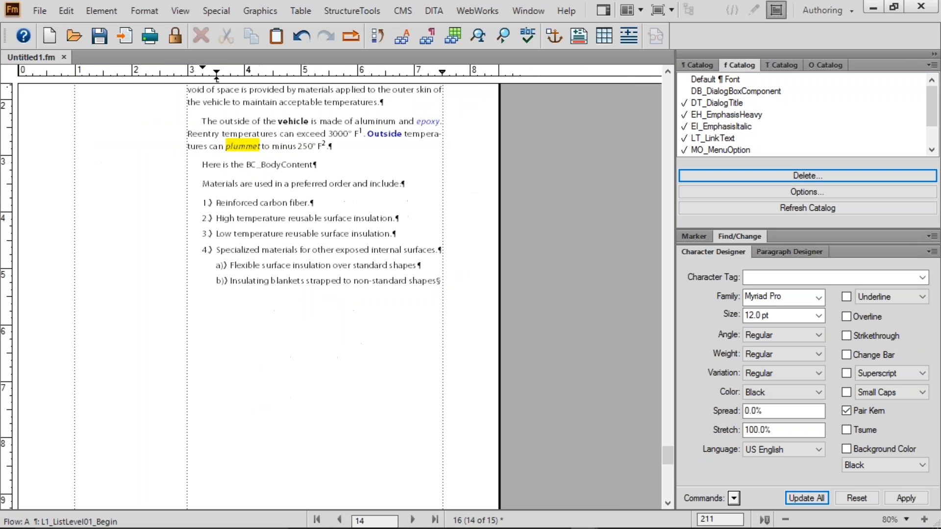
{"action": "scroll", "coordinate": [323, 294], "scroll_direction": "down", "scroll_amount": 2}
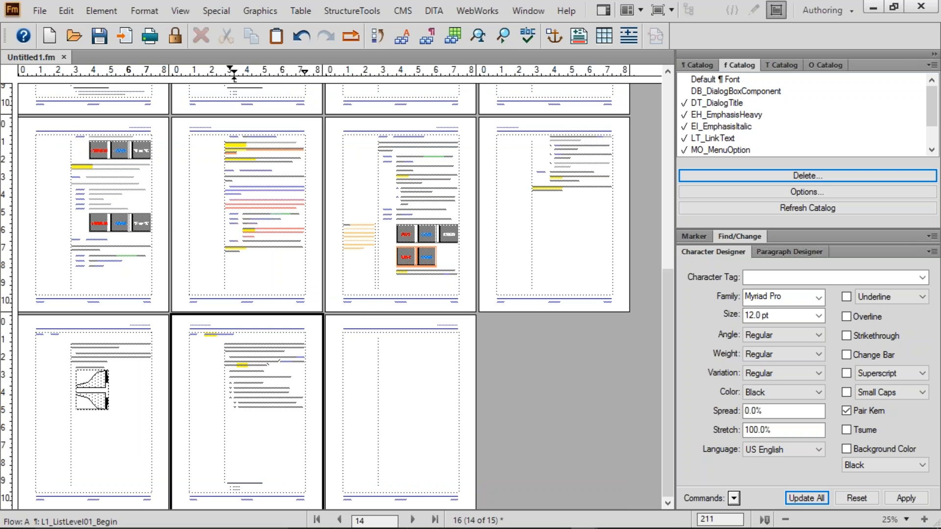
{"action": "scroll", "coordinate": [239, 233], "scroll_direction": "up", "scroll_amount": 10}
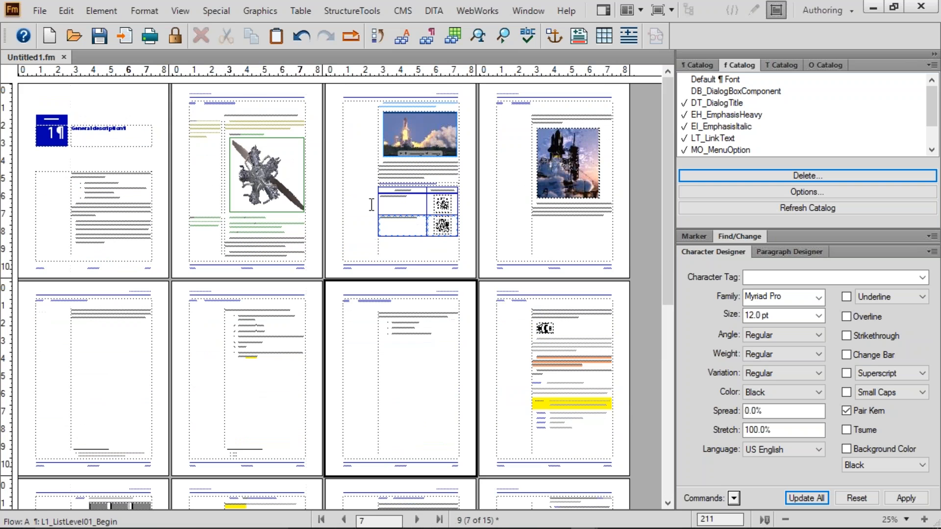
{"action": "left_click", "coordinate": [239, 233]}
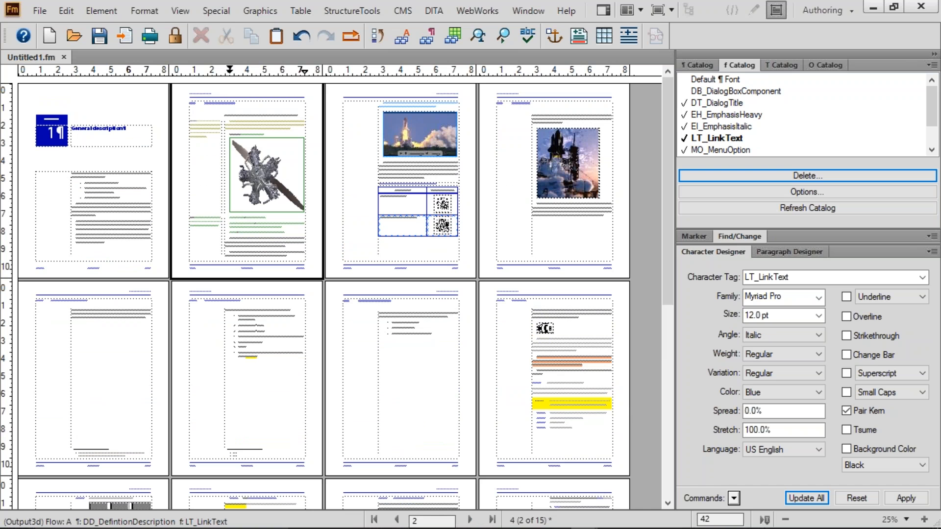
{"action": "left_click_drag", "start_coordinate": [385, 210], "coordinate": [458, 219]}
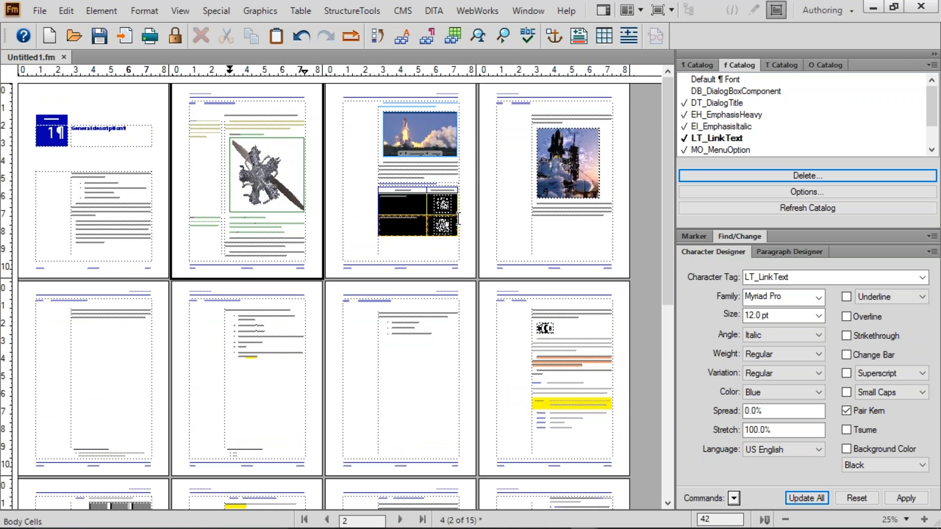
- Set the side head width to 1" in the column layout of flow A and update the entire flow
{"action": "left_click", "coordinate": [408, 210]}
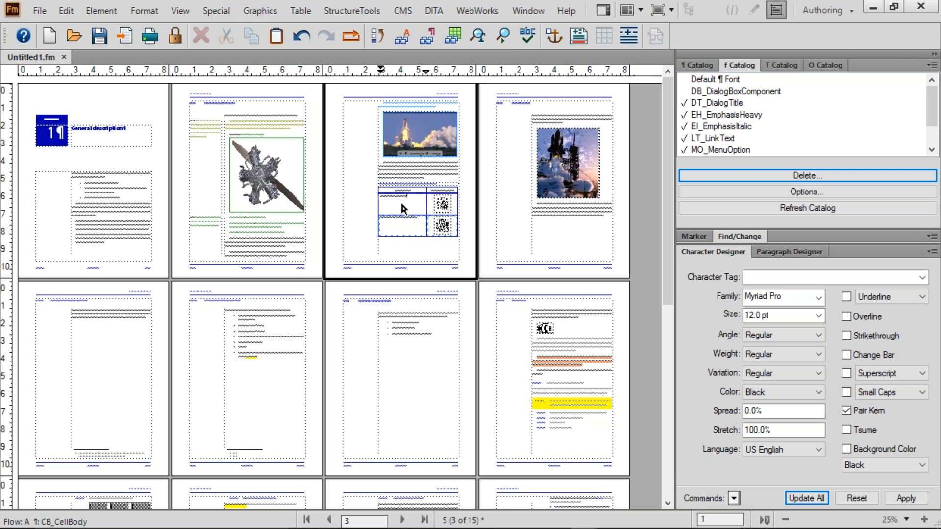
{"action": "left_click", "coordinate": [145, 11]}
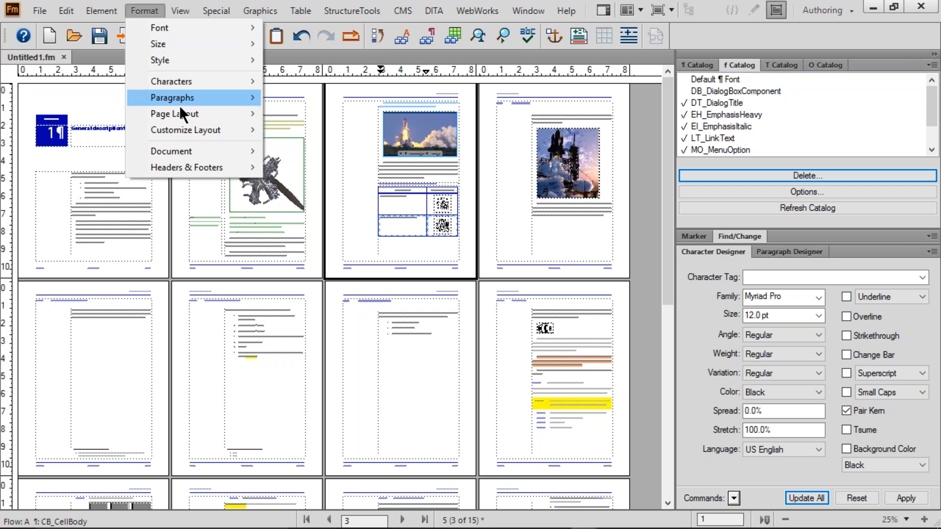
{"action": "mouse_move", "coordinate": [182, 113]}
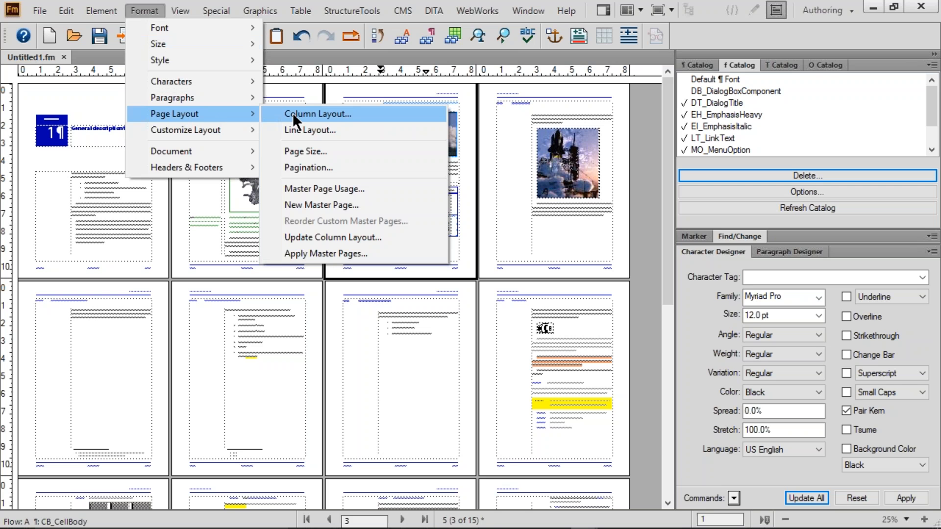
{"action": "left_click", "coordinate": [340, 114]}
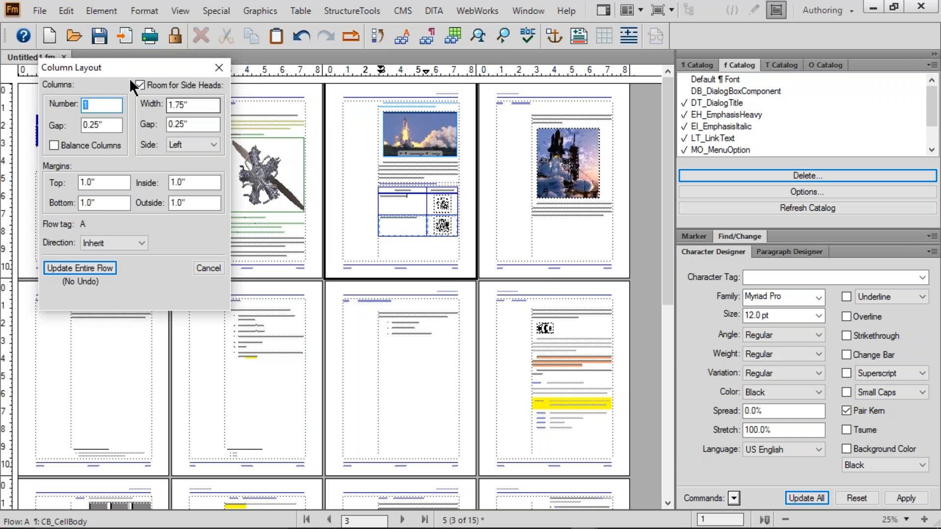
{"action": "left_click_drag", "start_coordinate": [123, 68], "coordinate": [532, 212]}
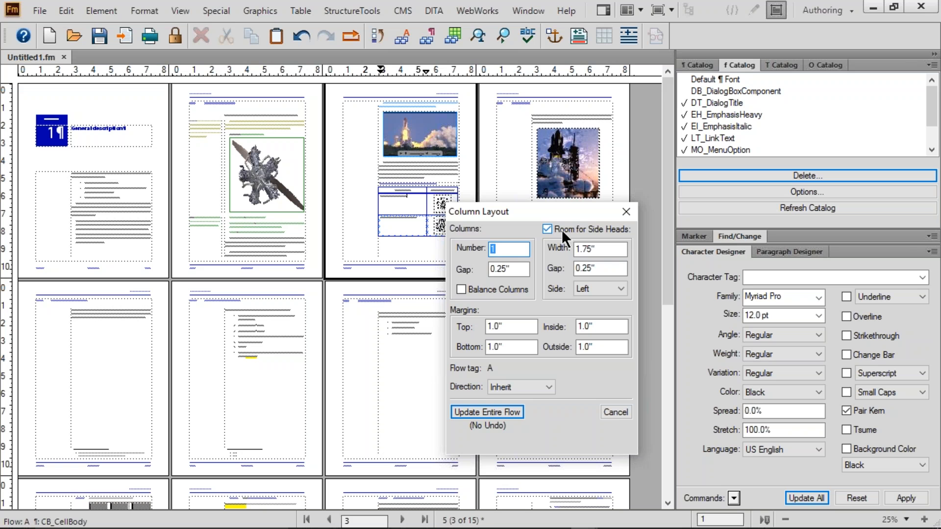
{"action": "left_click_drag", "start_coordinate": [601, 246], "coordinate": [571, 270]}
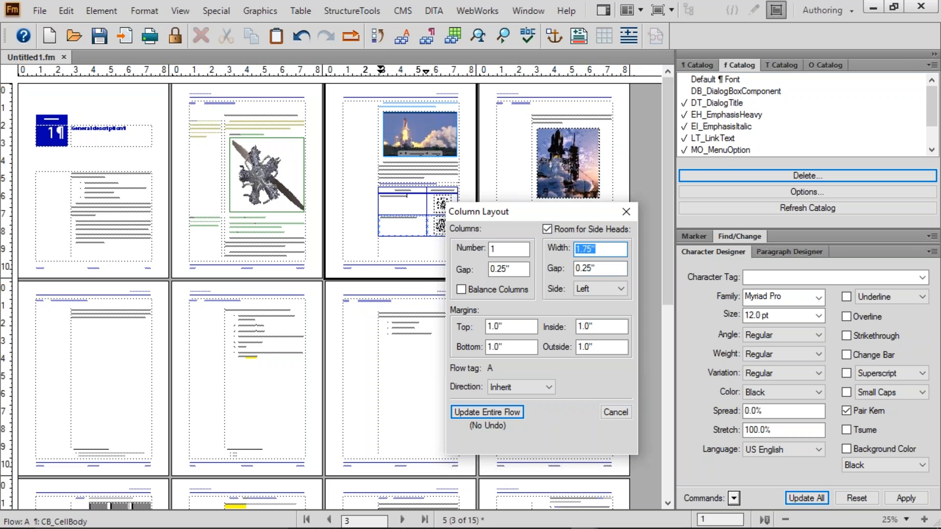
{"action": "type", "text": "1"}
{"action": "left_click", "coordinate": [494, 411]}
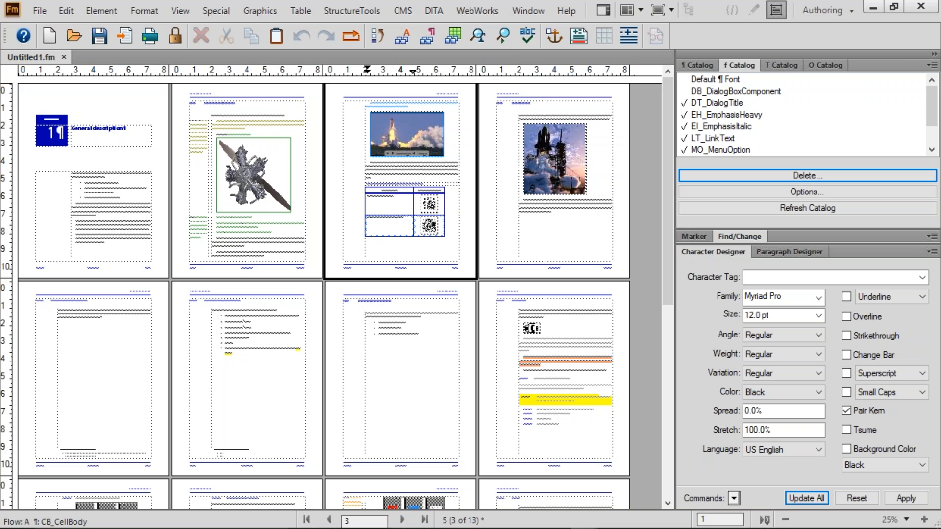
- Remove the room for side heads from flow A's column layout and update the entire flow
{"action": "left_click", "coordinate": [144, 11]}
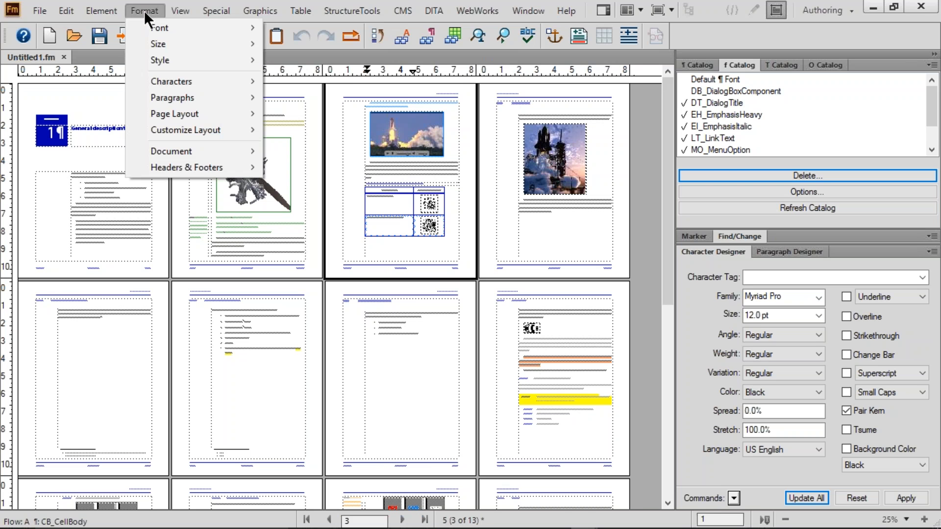
{"action": "mouse_move", "coordinate": [184, 112]}
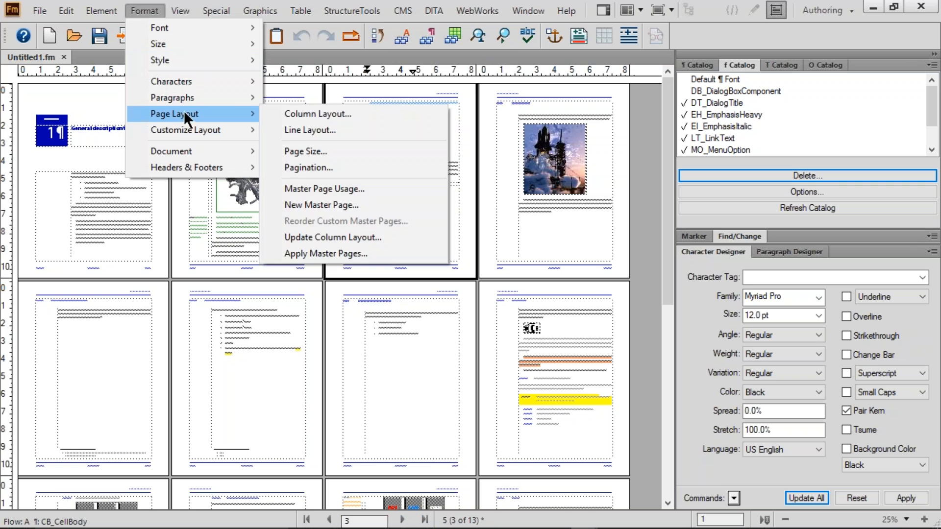
{"action": "left_click", "coordinate": [319, 114]}
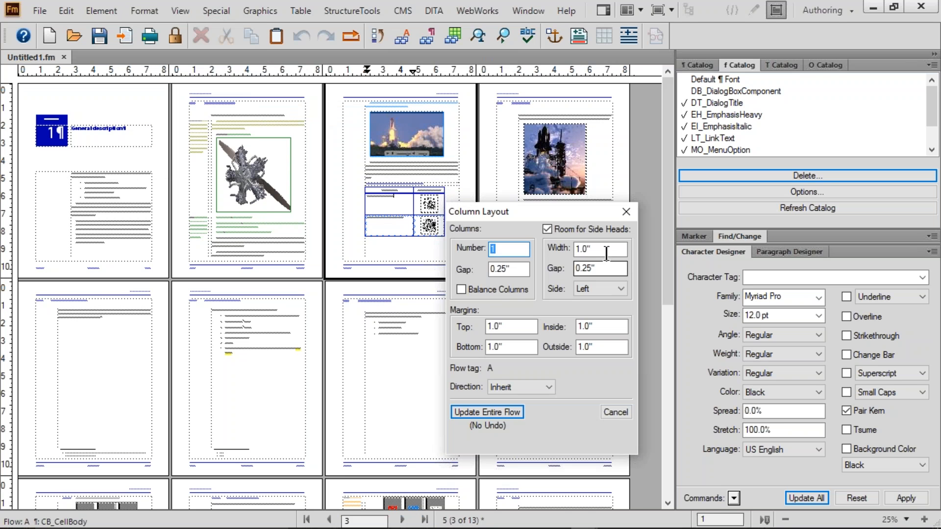
{"action": "left_click", "coordinate": [599, 228]}
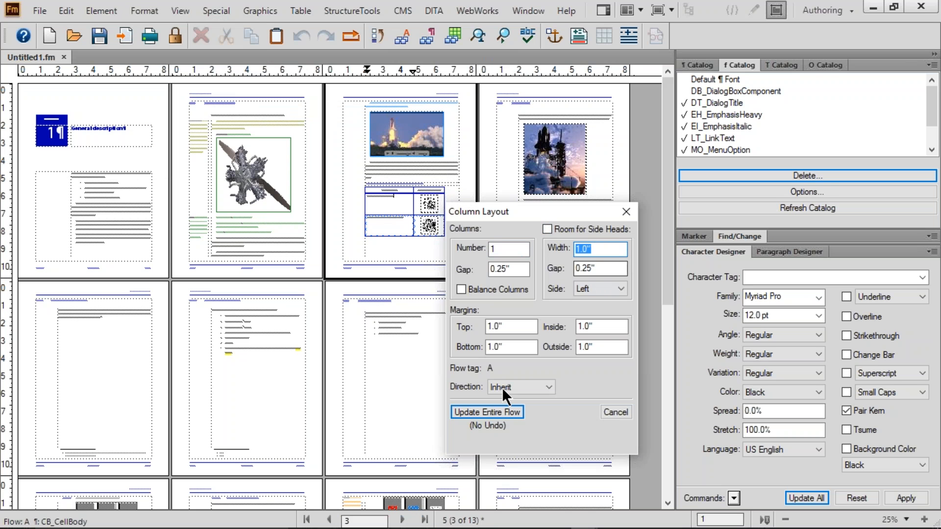
{"action": "left_click", "coordinate": [487, 412]}
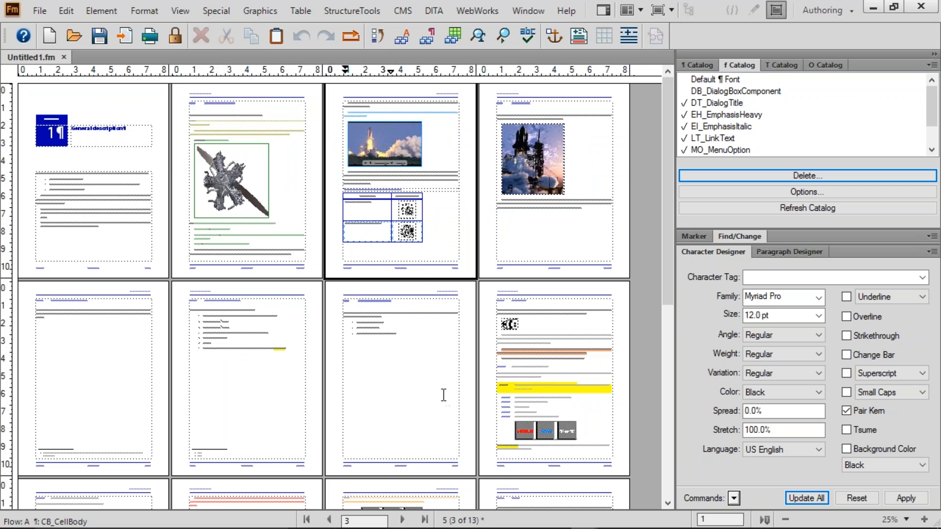
- Restore room for side heads in flow A with a width of 1.75" and update the entire flow
{"action": "left_click", "coordinate": [145, 12]}
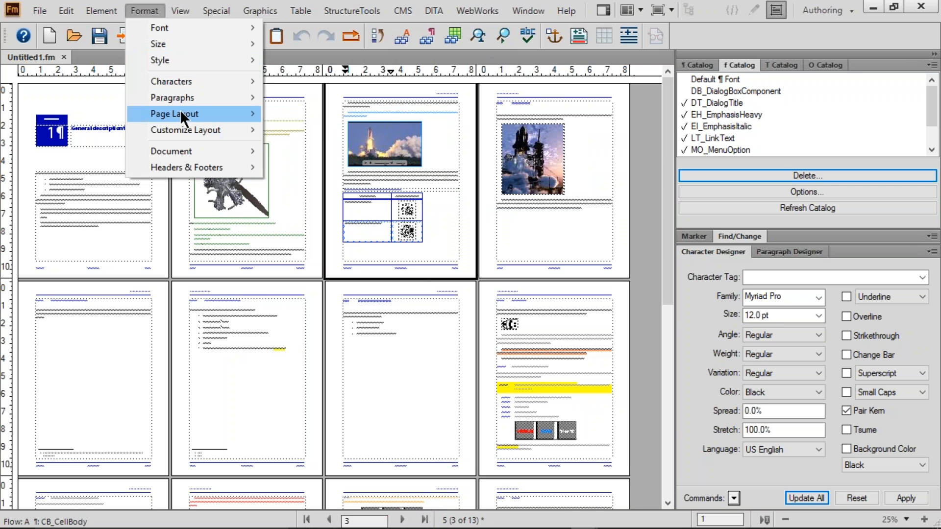
{"action": "mouse_move", "coordinate": [181, 113]}
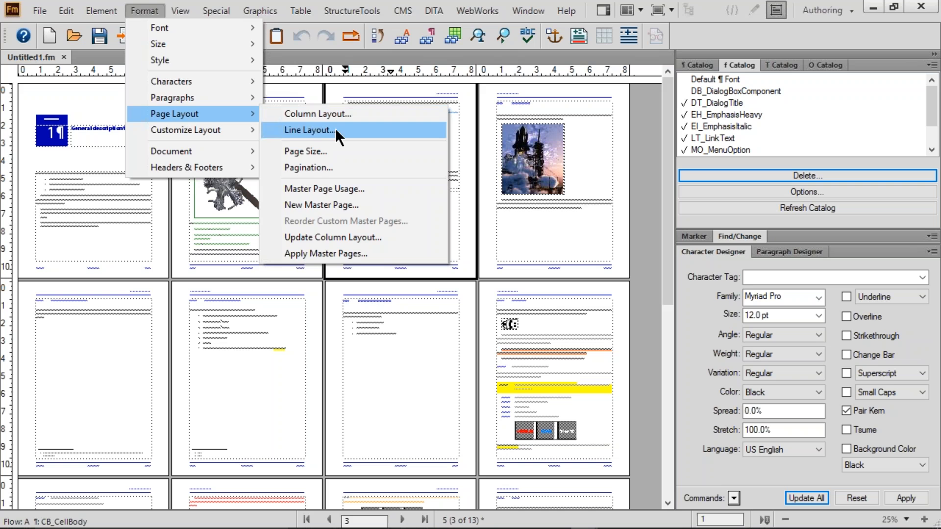
{"action": "left_click", "coordinate": [341, 115]}
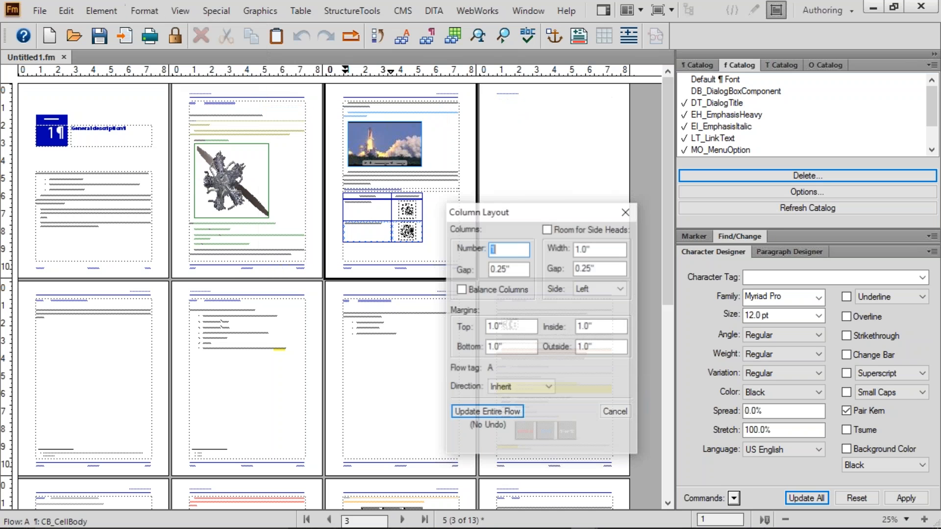
{"action": "left_click", "coordinate": [569, 226]}
{"action": "type", "text": "1.75"}
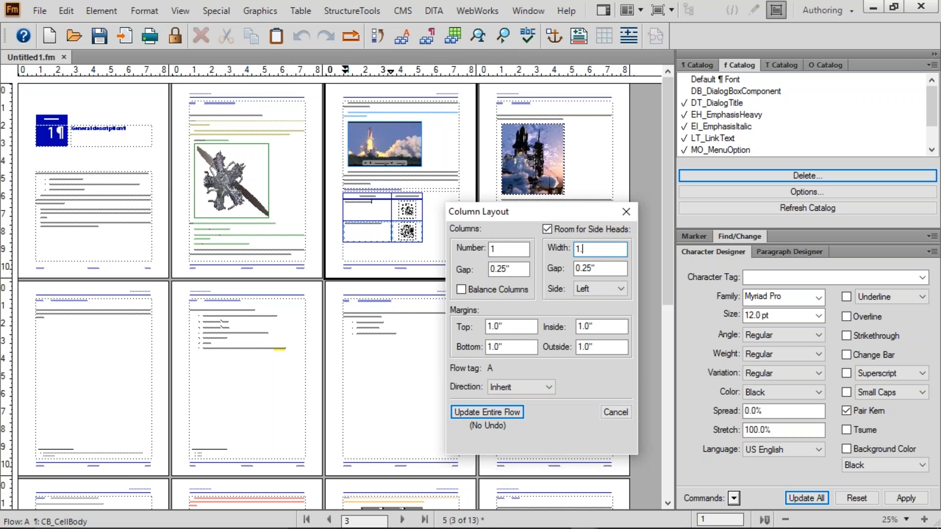
{"action": "left_click", "coordinate": [493, 410]}
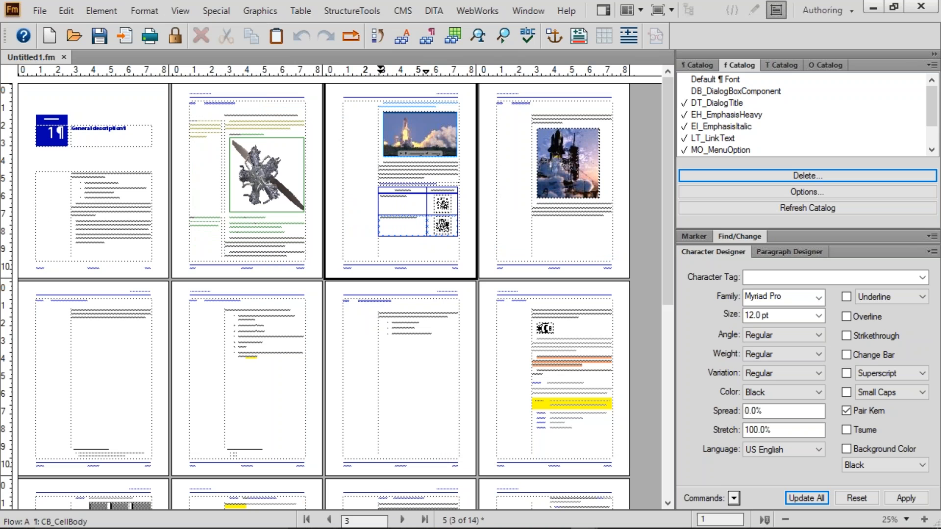
- Set the pagination format of the NT_Tip paragraph on the second page to In Column and update all NT_Tip paragraphs
{"action": "triple_click", "coordinate": [214, 227]}
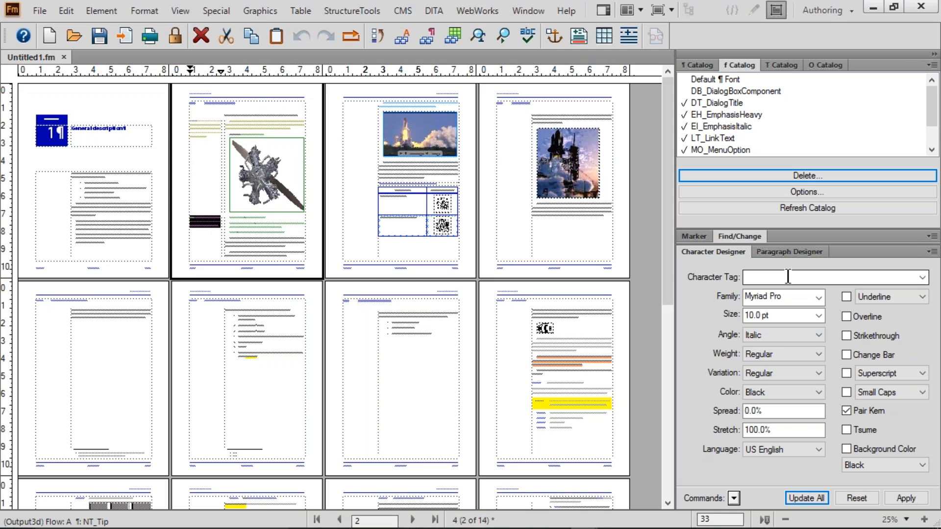
{"action": "left_click", "coordinate": [799, 253]}
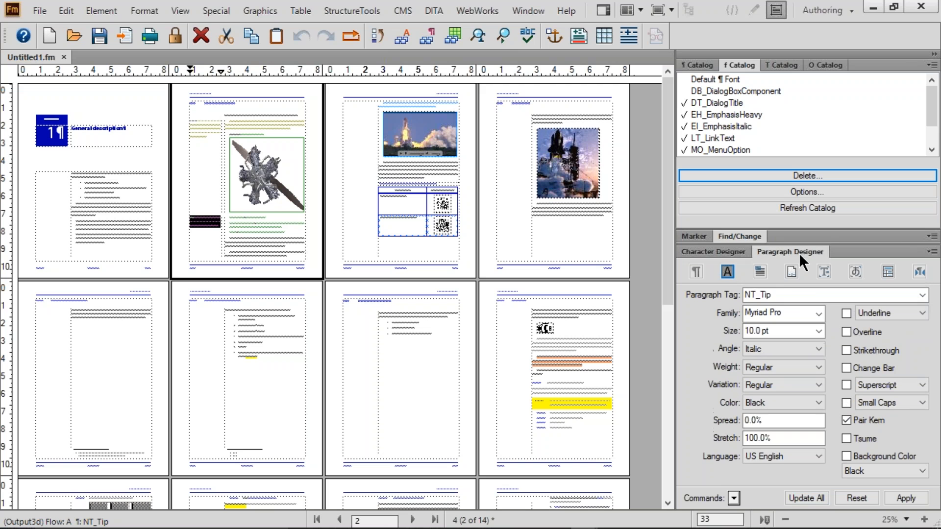
{"action": "left_click", "coordinate": [782, 295]}
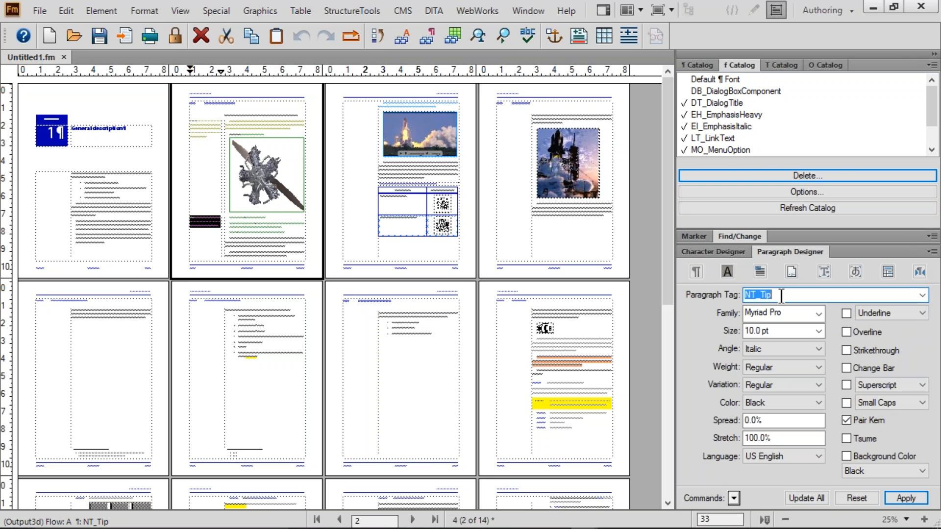
{"action": "left_click", "coordinate": [761, 276]}
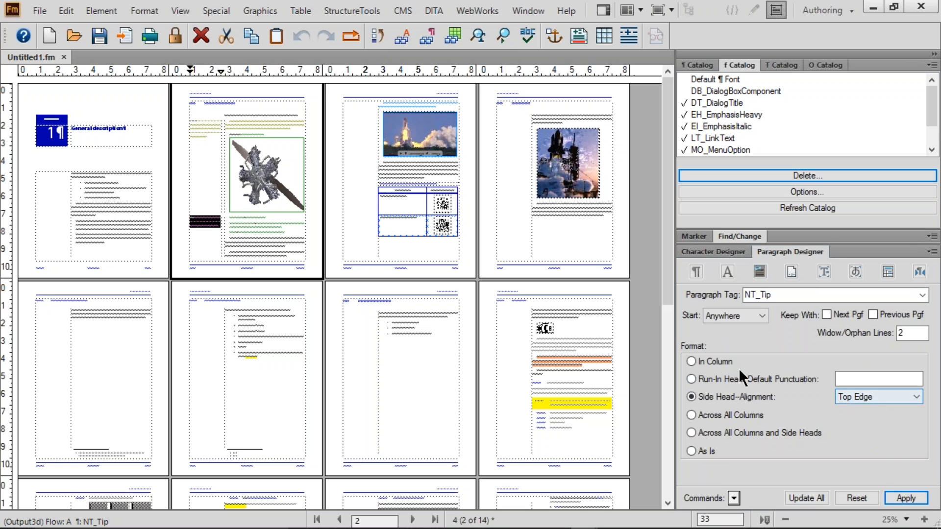
{"action": "left_click", "coordinate": [710, 360]}
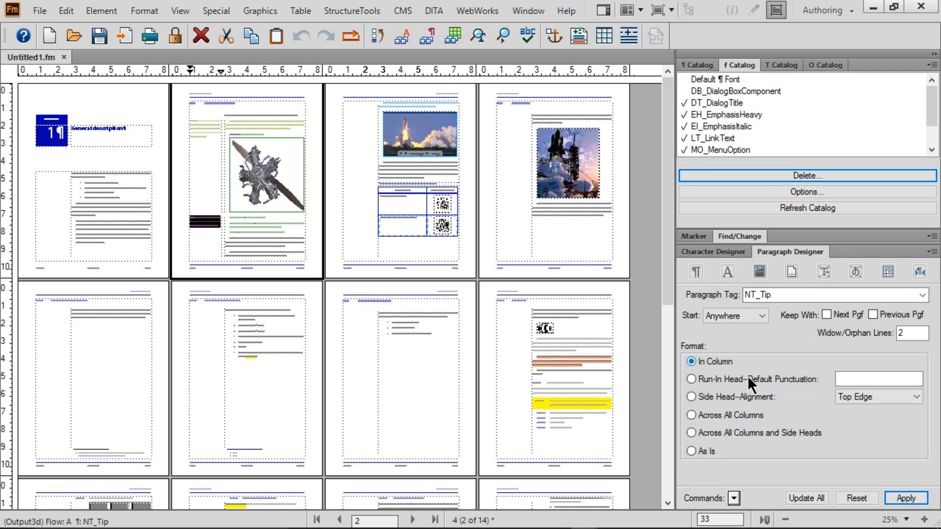
{"action": "left_click", "coordinate": [807, 495]}
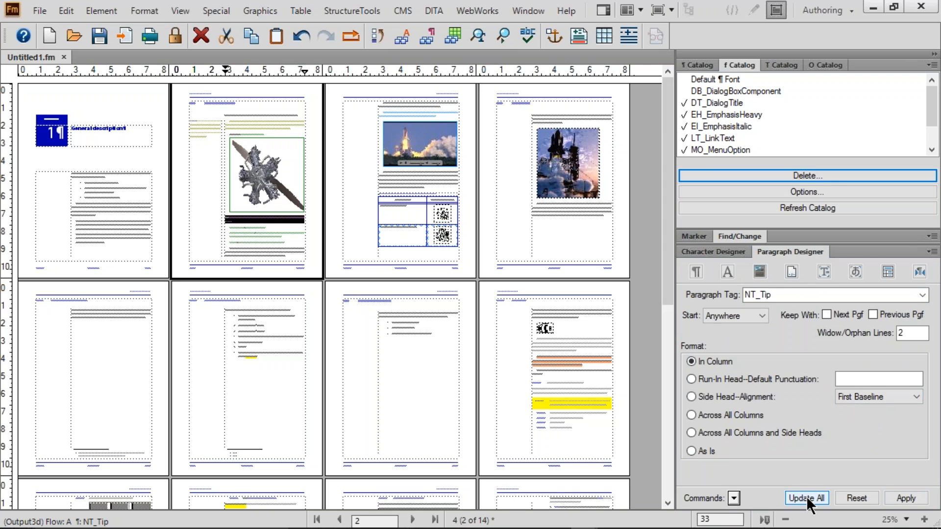
- Turn NT_Tip back into a side head, set its alignment to Top Edge, and update all tagged paragraphs
{"action": "left_click", "coordinate": [740, 397]}
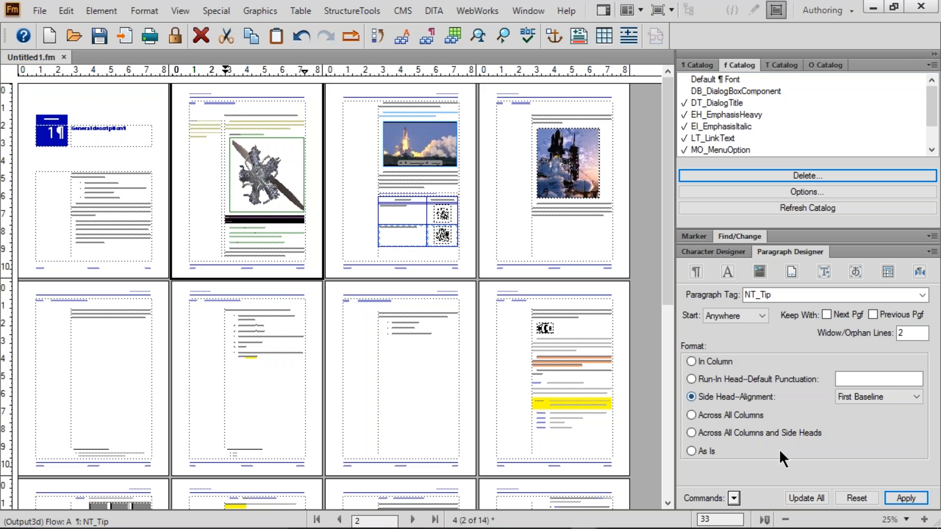
{"action": "left_click", "coordinate": [810, 496]}
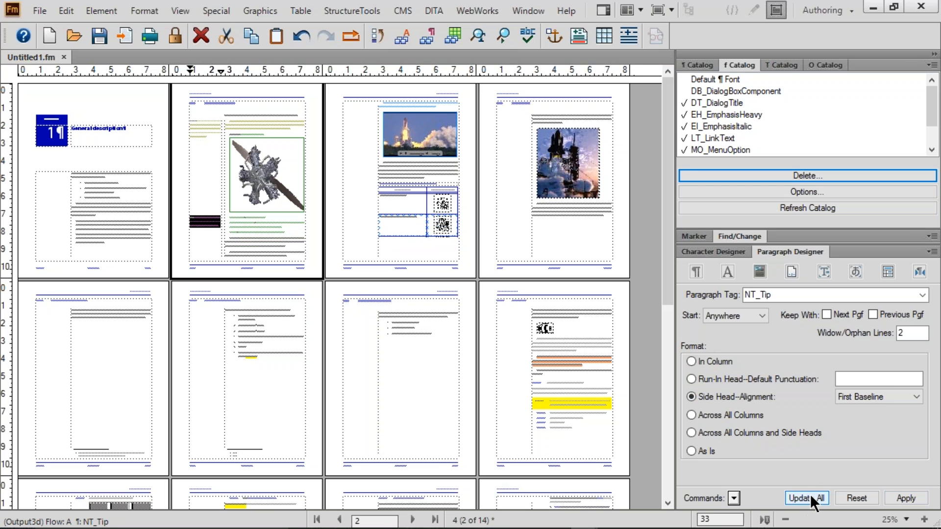
{"action": "left_click", "coordinate": [861, 396]}
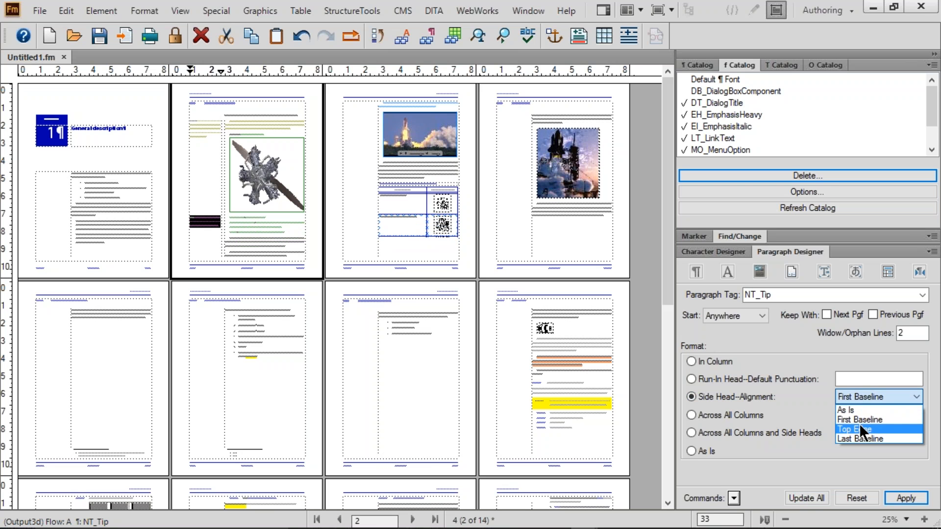
{"action": "left_click", "coordinate": [860, 429]}
{"action": "left_click", "coordinate": [807, 498]}
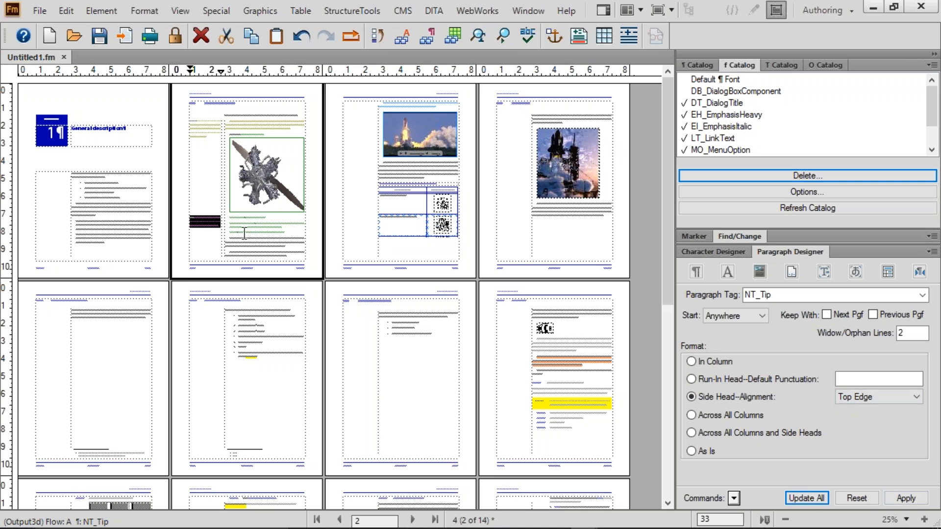
- Let H2_Heading2 headings start Anywhere instead of at the top of a page, and update all of them
{"action": "left_click", "coordinate": [358, 299]}
{"action": "left_click", "coordinate": [218, 301]}
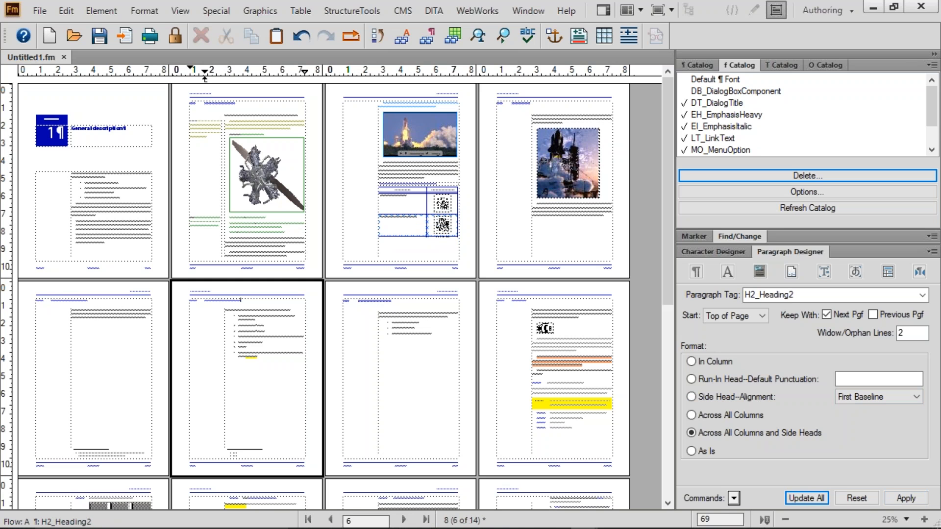
{"action": "left_click", "coordinate": [721, 316]}
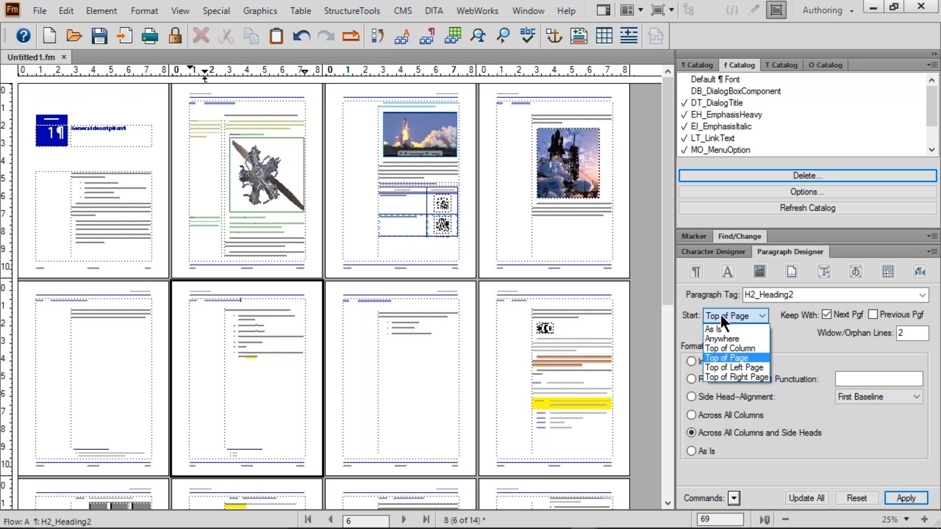
{"action": "left_click", "coordinate": [726, 338]}
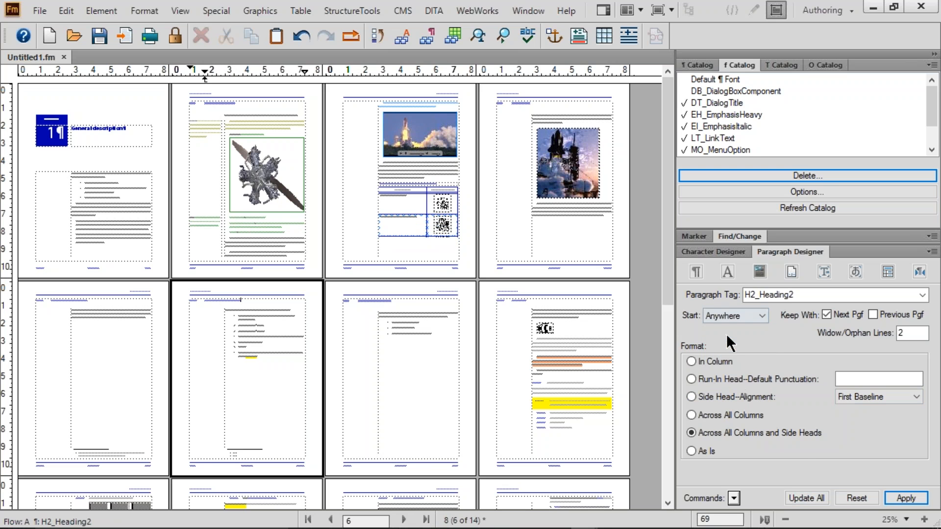
{"action": "left_click", "coordinate": [804, 496]}
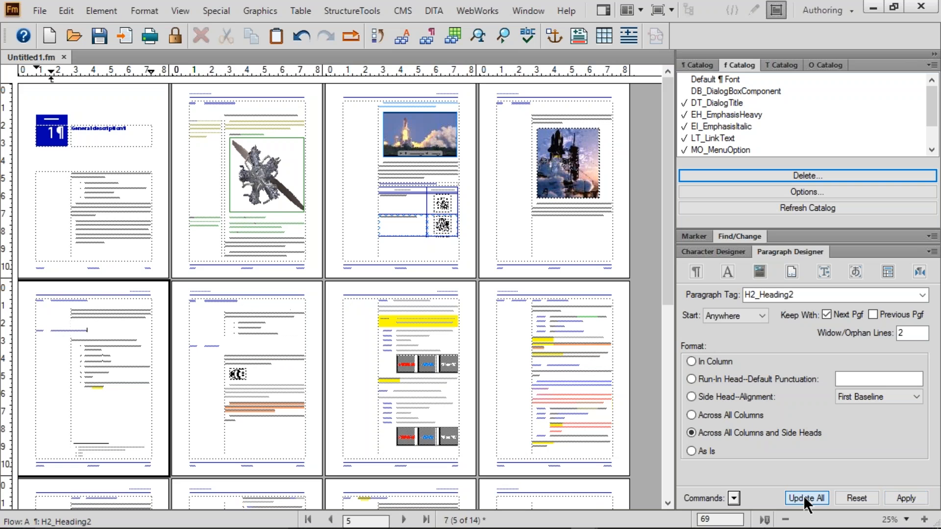
- Set flow A to two columns in the column layout and update the entire flow, accepting the narrower columns for frames and tables
{"action": "left_click", "coordinate": [425, 307]}
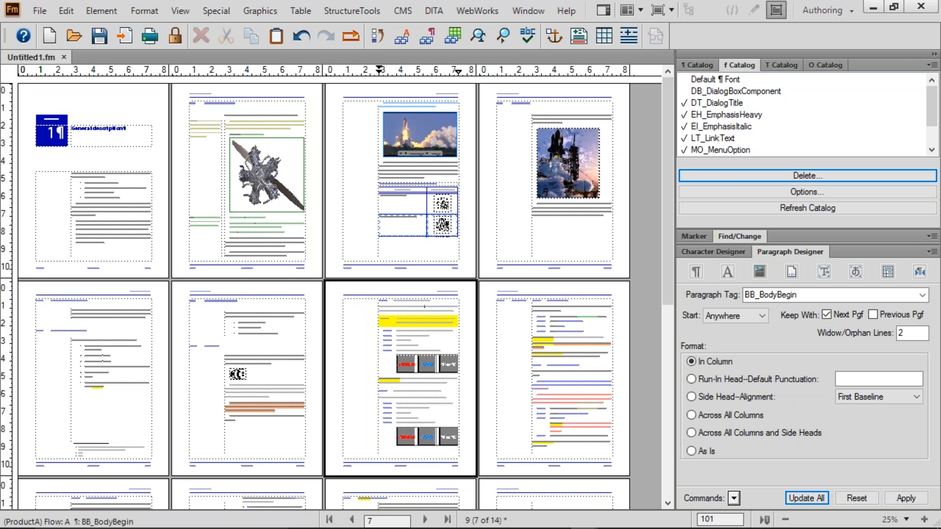
{"action": "left_click", "coordinate": [417, 319]}
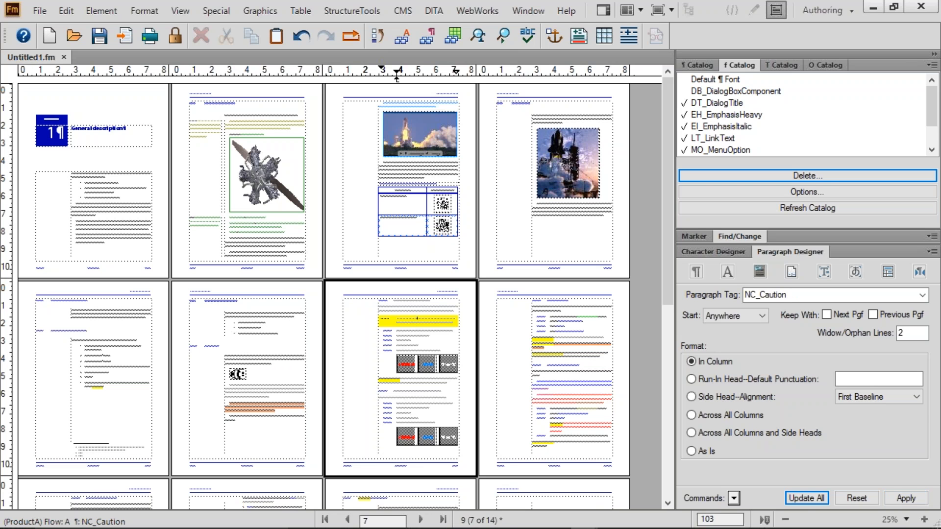
{"action": "left_click", "coordinate": [148, 16]}
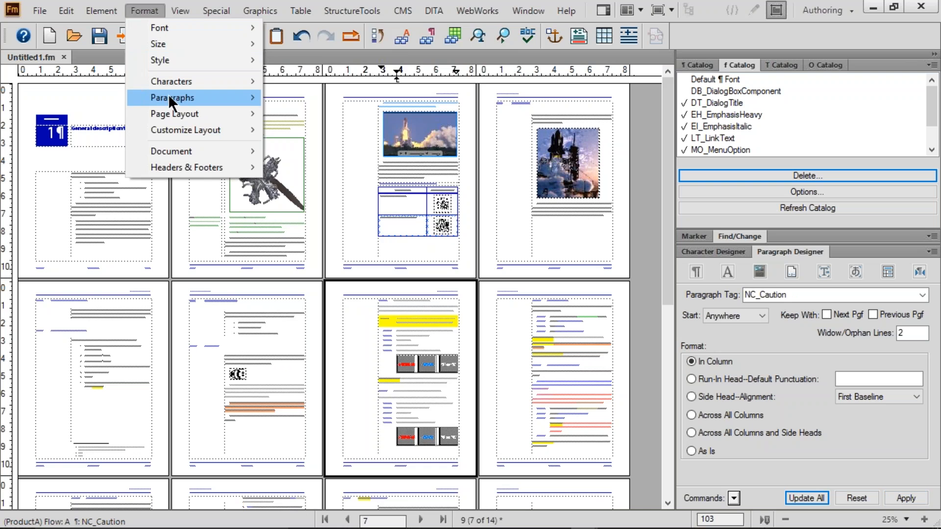
{"action": "mouse_move", "coordinate": [175, 112]}
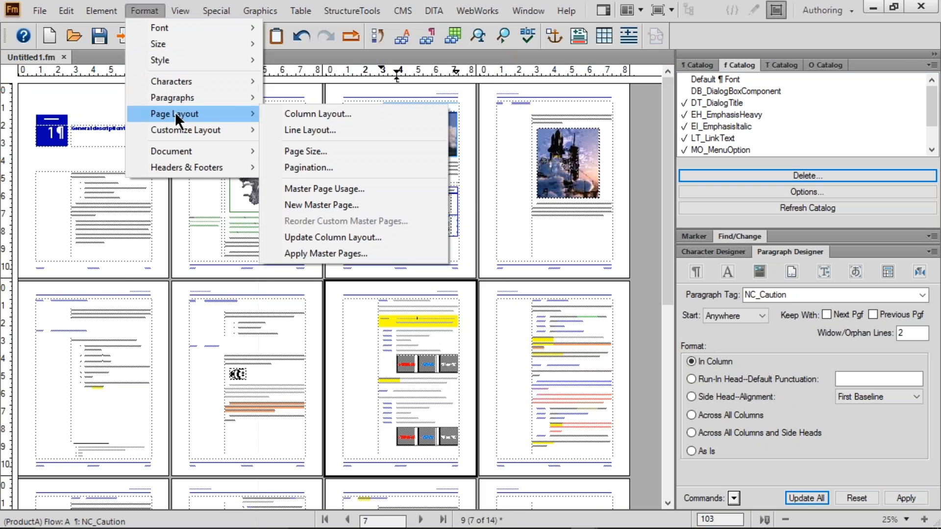
{"action": "left_click", "coordinate": [293, 113]}
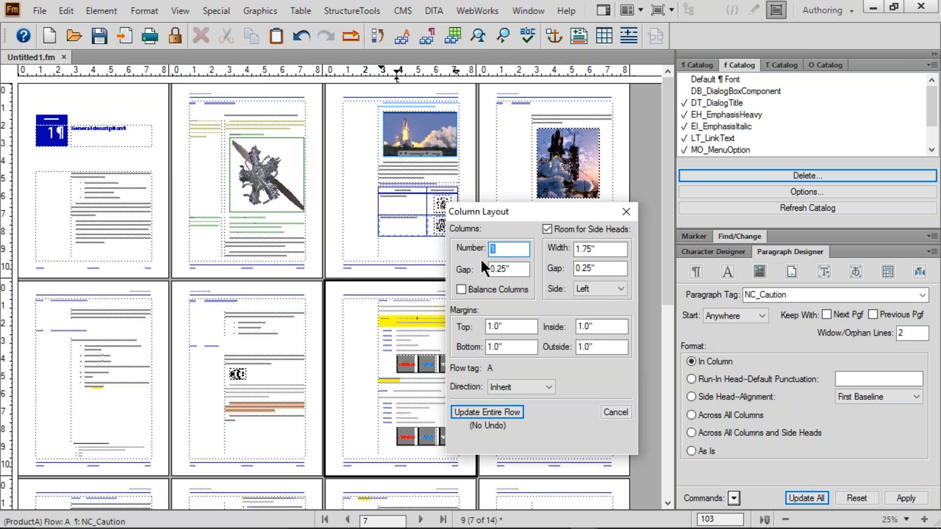
{"action": "type", "text": "2"}
{"action": "left_click", "coordinate": [494, 412]}
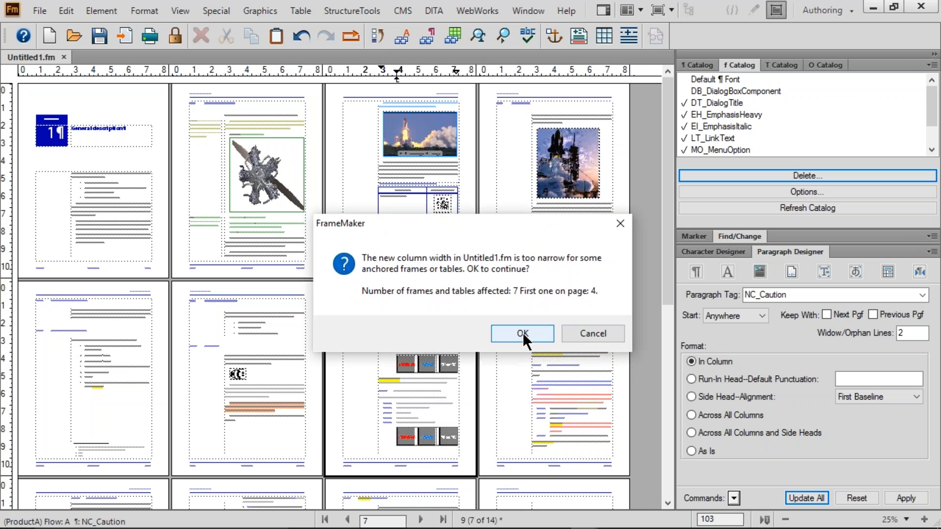
{"action": "left_click", "coordinate": [522, 333]}
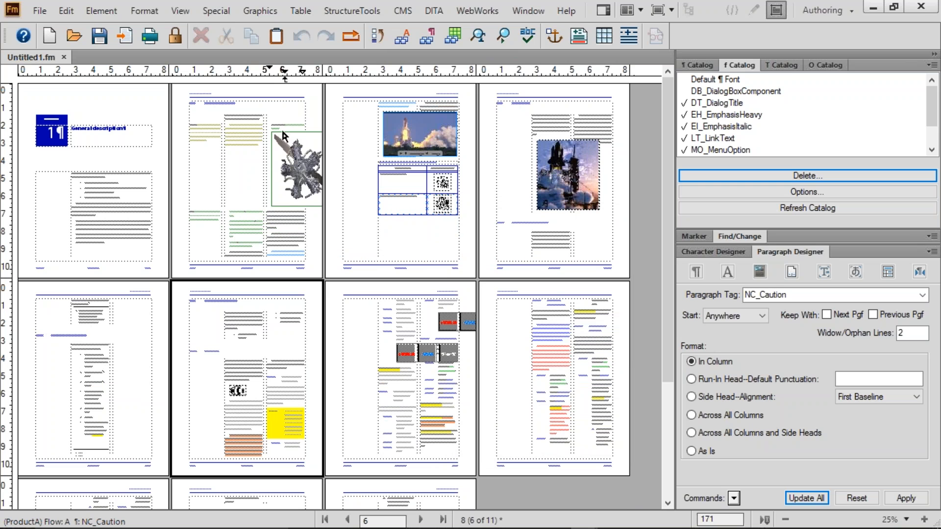
- Examine how the page 2 graphic and side head text and the page 3 table body cells fit the two-column layout
{"action": "left_click_drag", "start_coordinate": [238, 133], "coordinate": [307, 216]}
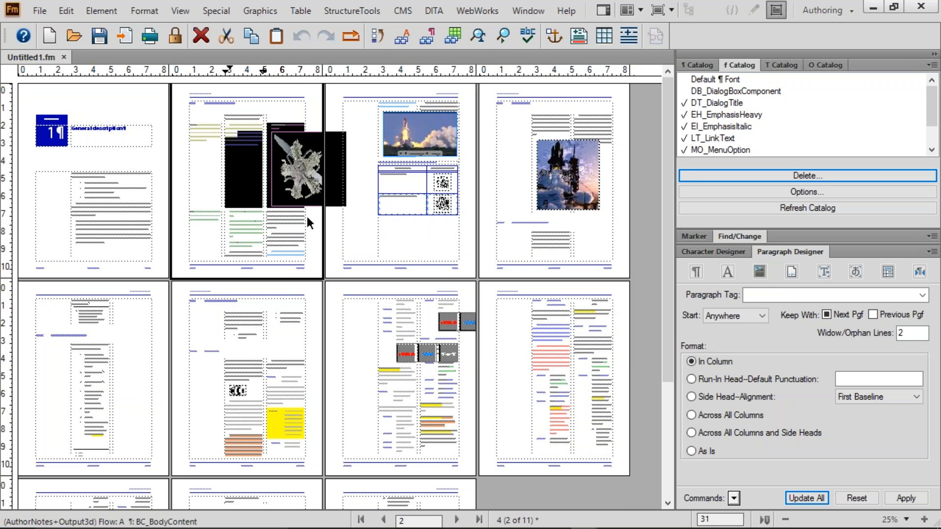
{"action": "left_click", "coordinate": [292, 238]}
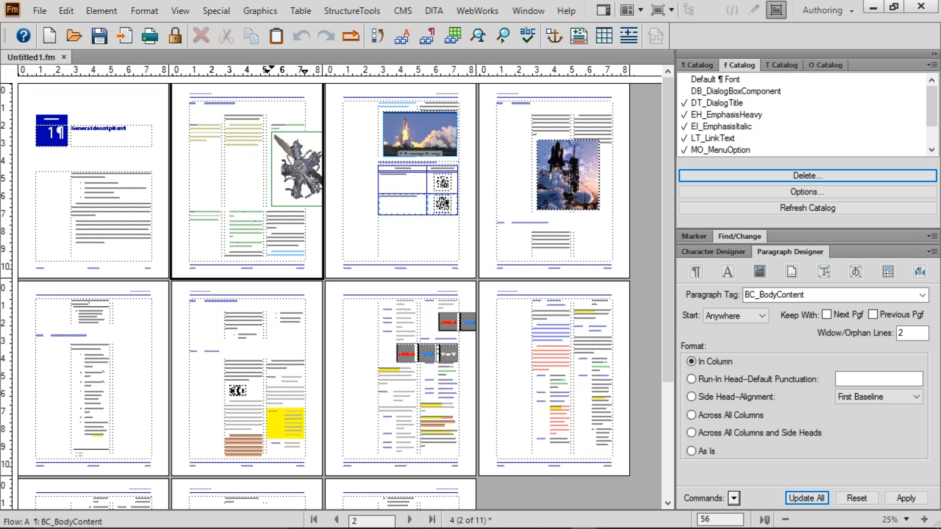
{"action": "left_click_drag", "start_coordinate": [397, 186], "coordinate": [468, 218]}
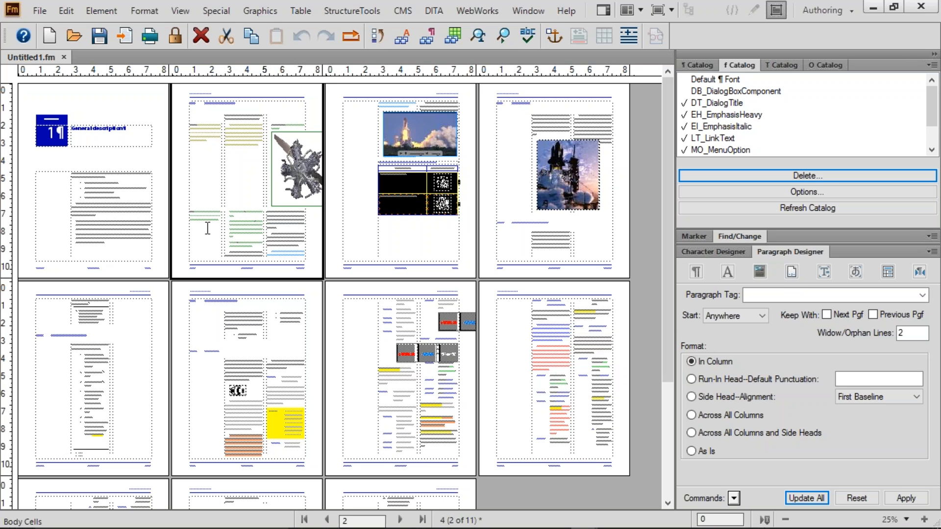
{"action": "left_click_drag", "start_coordinate": [205, 211], "coordinate": [208, 225]}
{"action": "left_click", "coordinate": [247, 225]}
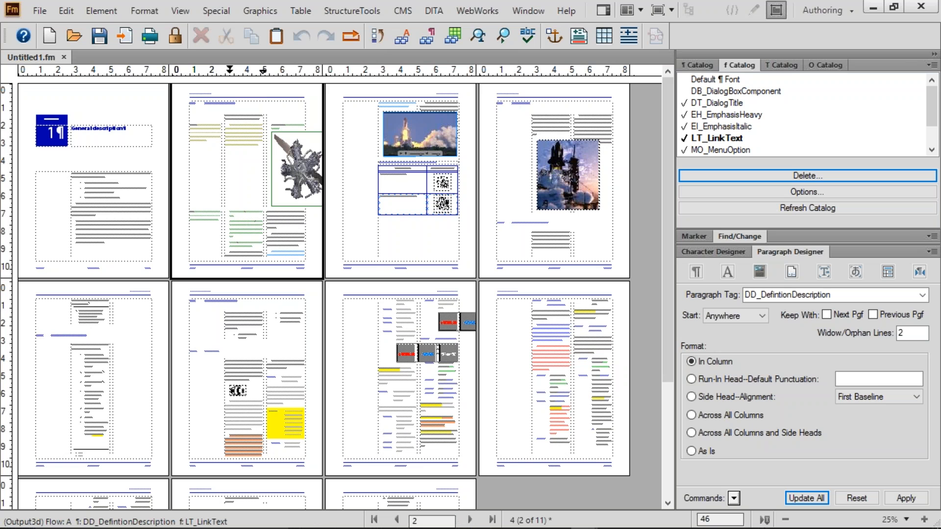
- Remove the room for side heads from the two-column layout of flow A and update the entire flow, accepting the narrower columns
{"action": "left_click", "coordinate": [142, 10]}
{"action": "mouse_move", "coordinate": [181, 113]}
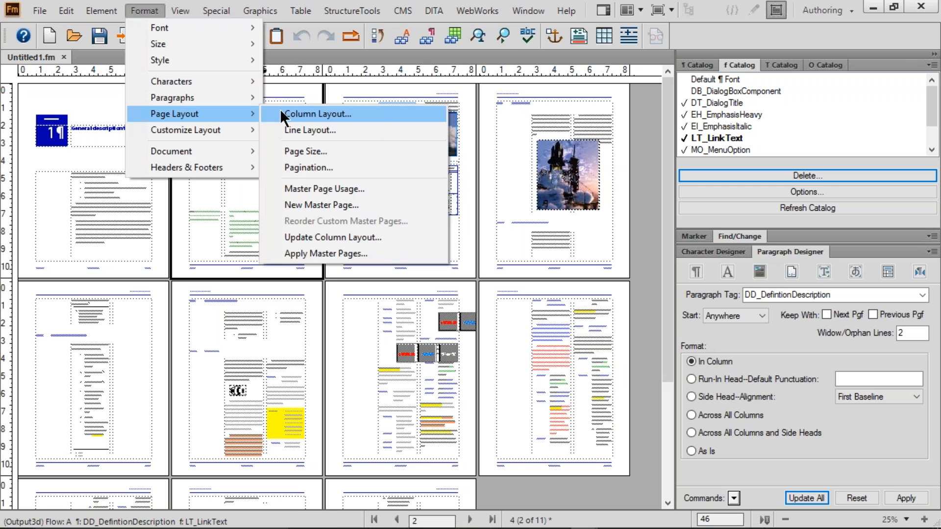
{"action": "left_click", "coordinate": [308, 115]}
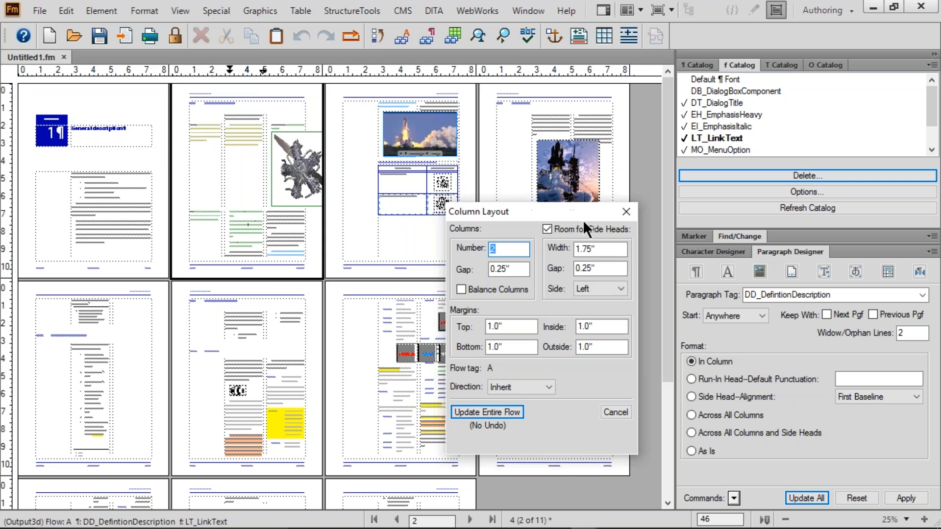
{"action": "left_click", "coordinate": [569, 228]}
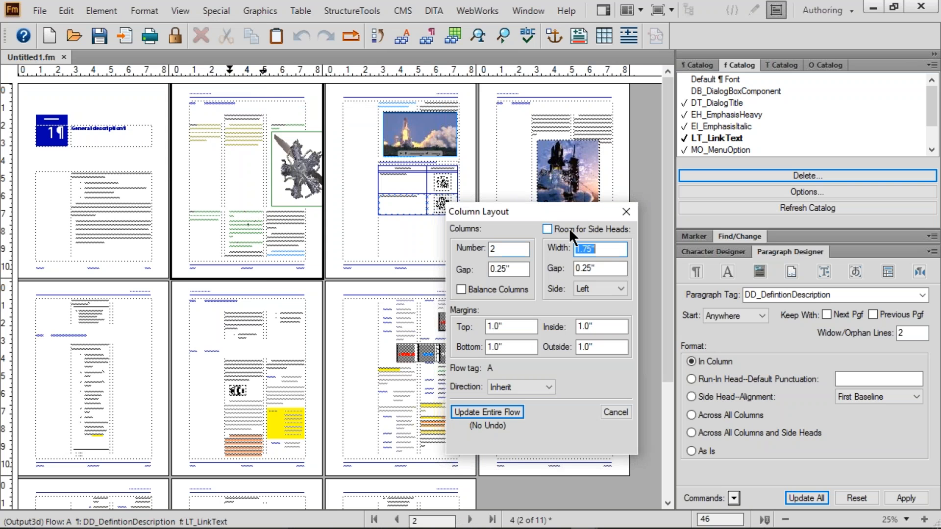
{"action": "left_click", "coordinate": [483, 413]}
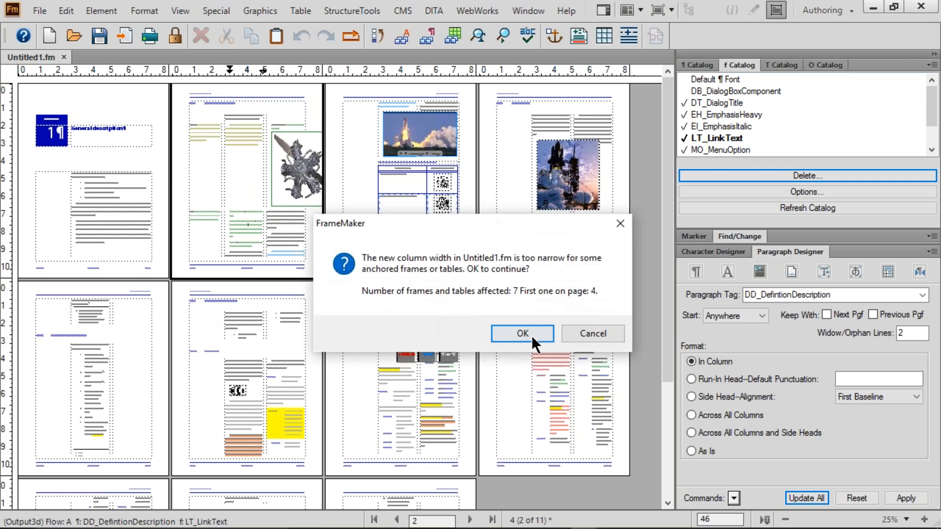
{"action": "left_click", "coordinate": [531, 335]}
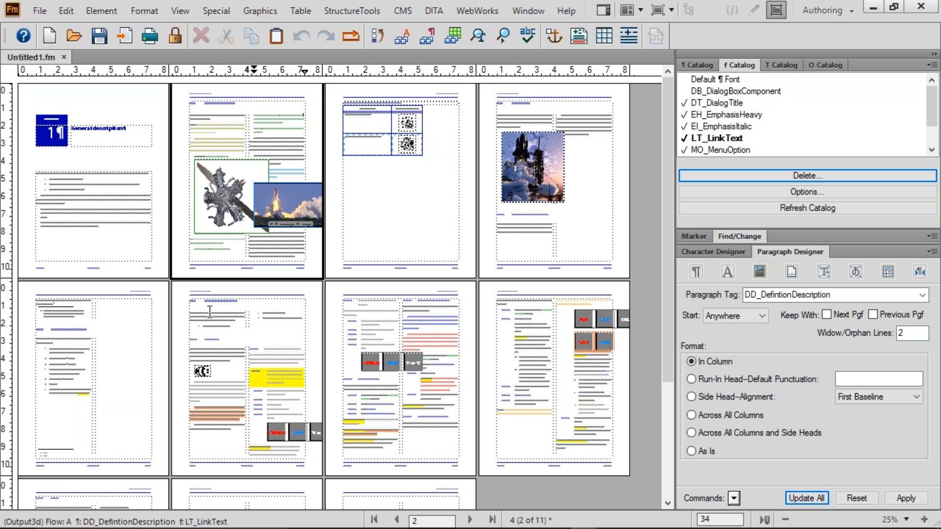
- Trace how the text flows through the two columns on pages 6 and 7 and look over the remaining pages
{"action": "left_click_drag", "start_coordinate": [210, 312], "coordinate": [212, 410]}
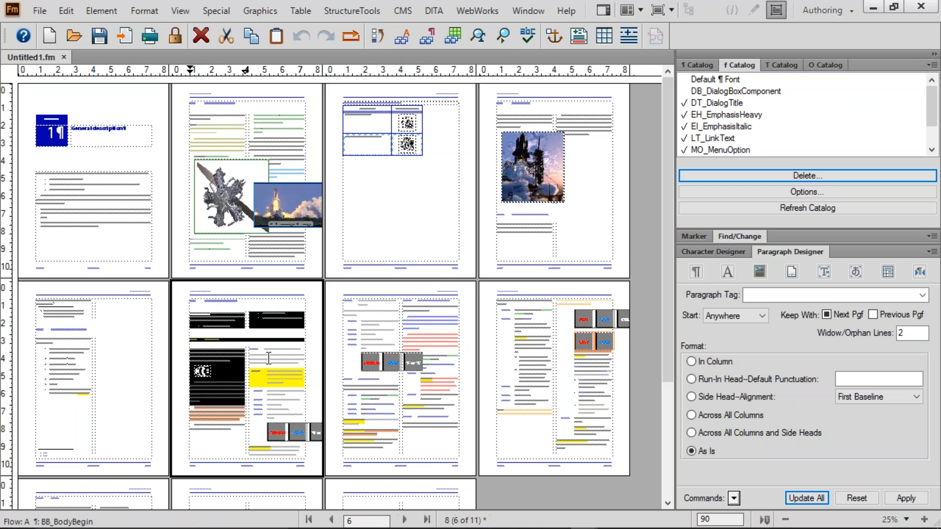
{"action": "left_click_drag", "start_coordinate": [269, 360], "coordinate": [270, 410]}
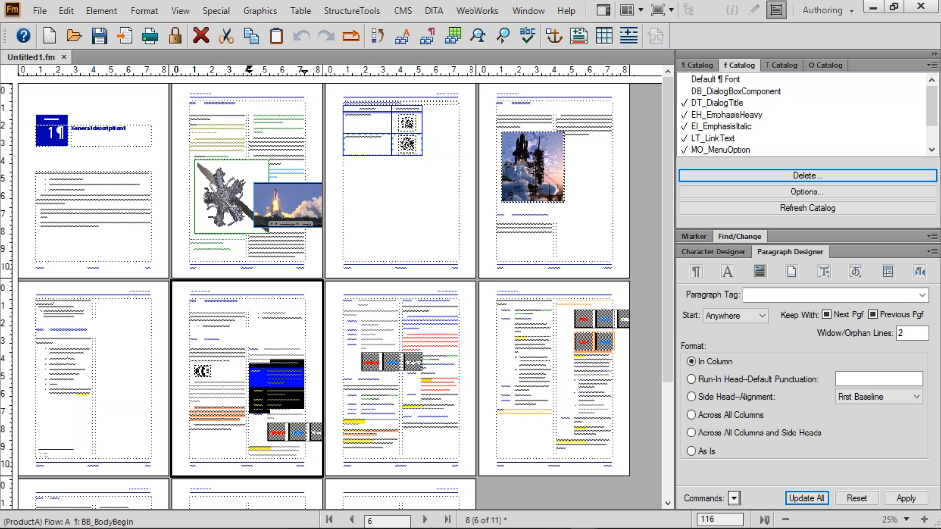
{"action": "left_click_drag", "start_coordinate": [365, 304], "coordinate": [441, 402]}
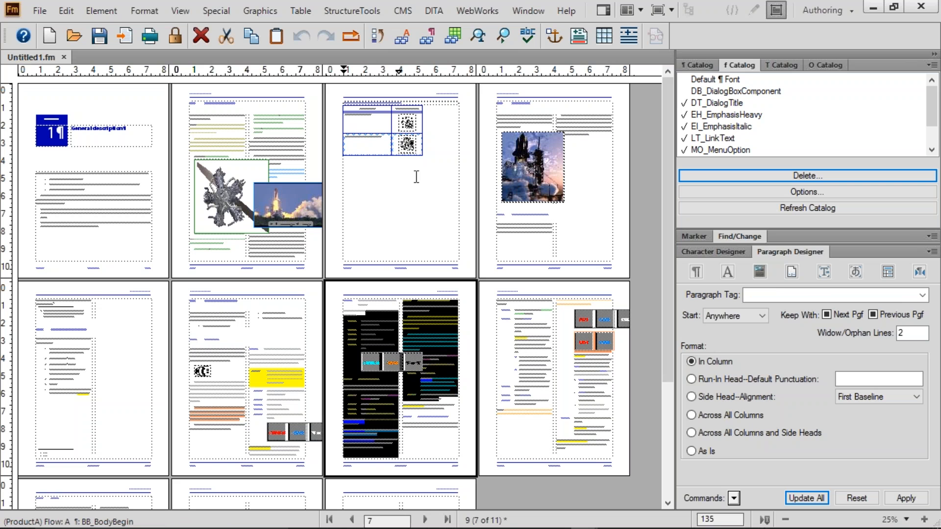
{"action": "left_click", "coordinate": [228, 246]}
{"action": "scroll", "coordinate": [397, 234], "scroll_direction": "down", "scroll_amount": 5}
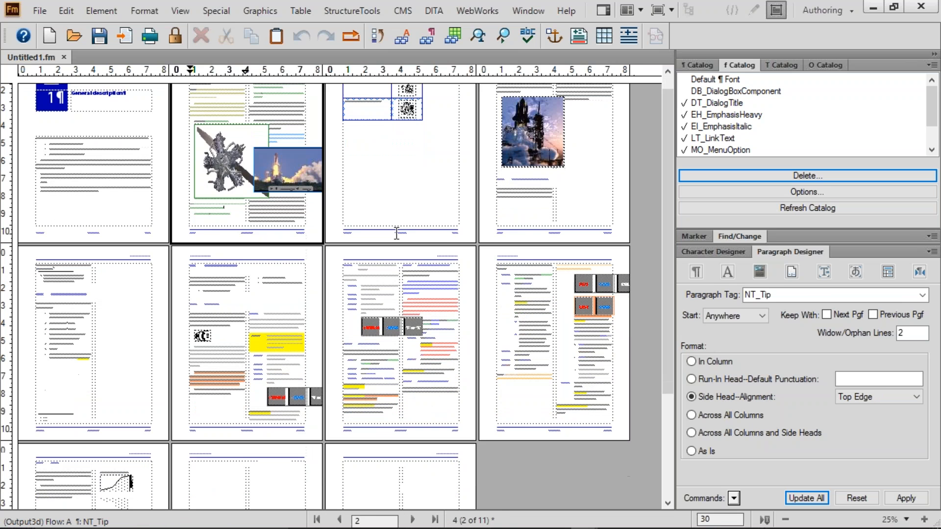
{"action": "scroll", "coordinate": [397, 234], "scroll_direction": "up", "scroll_amount": 5}
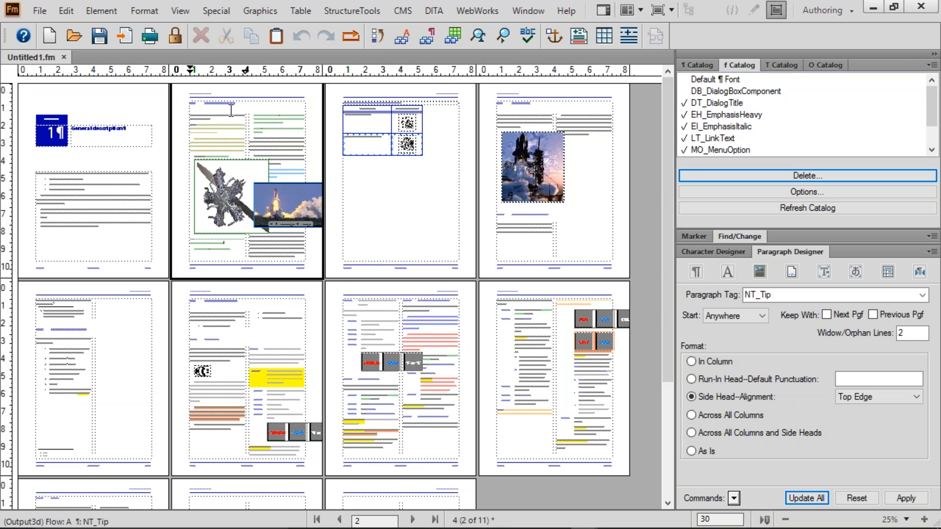
- Turn room for side heads back on and set the number of columns to 1 in flow A's column layout
{"action": "left_click", "coordinate": [146, 11]}
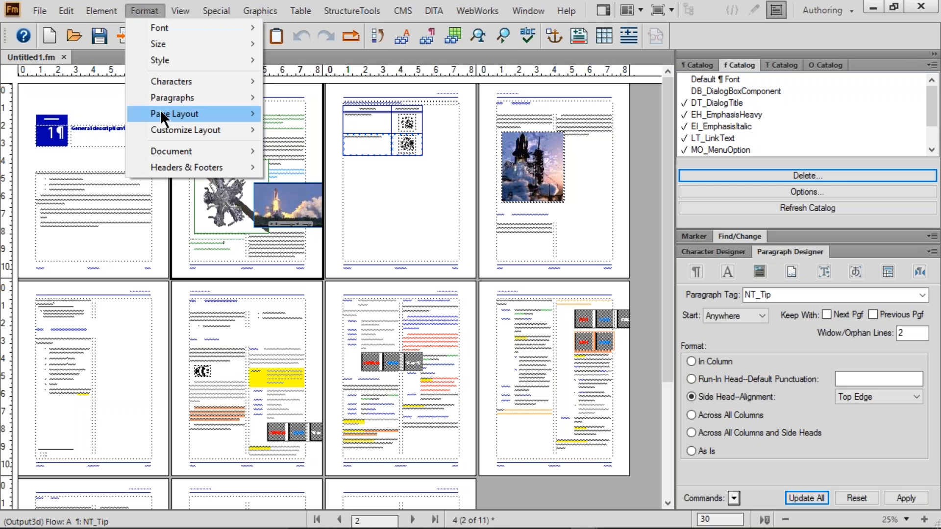
{"action": "mouse_move", "coordinate": [162, 111]}
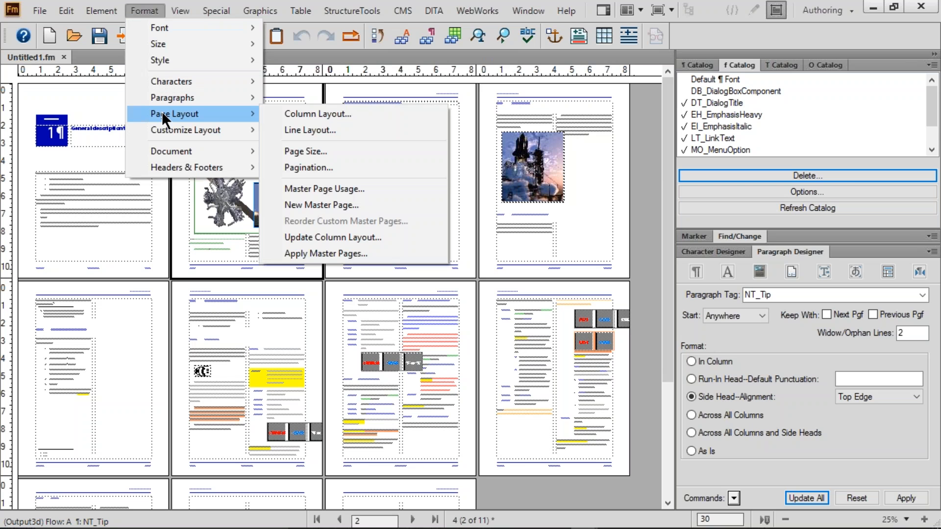
{"action": "left_click", "coordinate": [331, 113]}
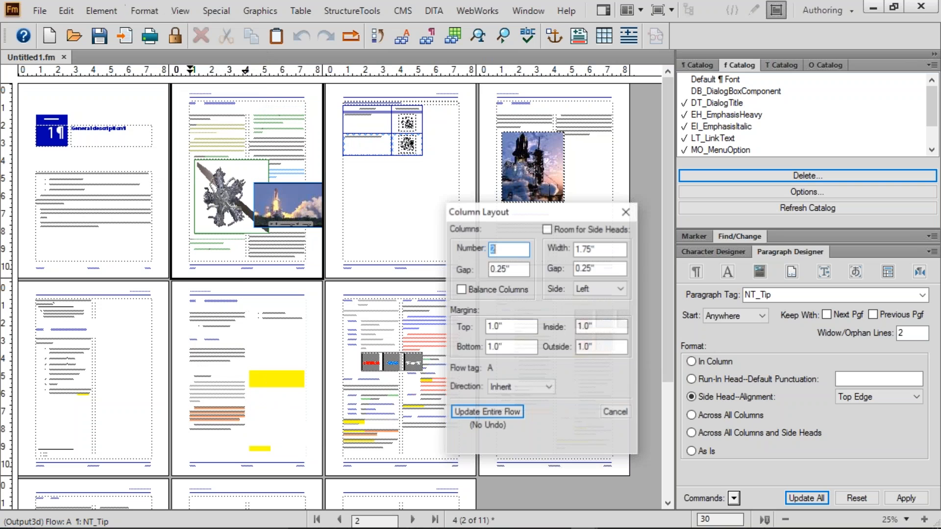
{"action": "left_click", "coordinate": [547, 229]}
{"action": "double_click", "coordinate": [521, 250]}
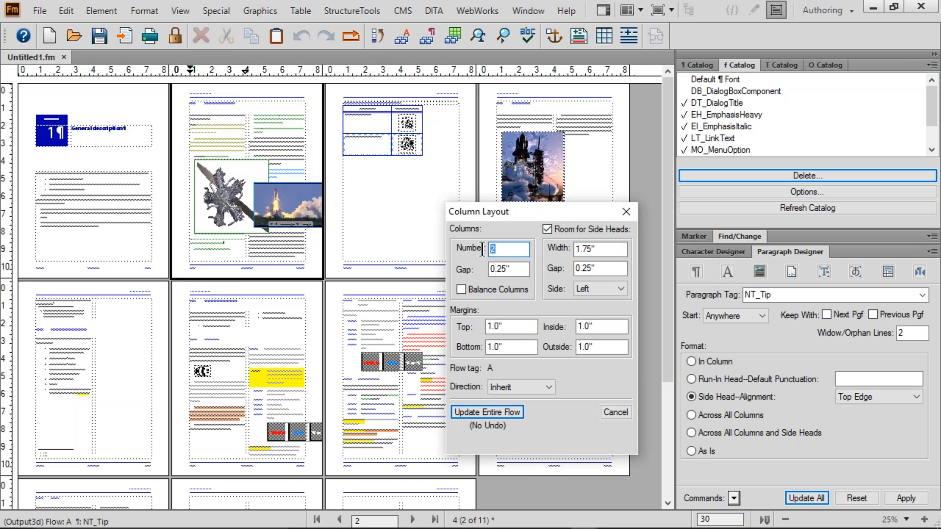
{"action": "type", "text": "1"}
- Set the margins to 0.5" top, 2" bottom and 2.5" outside, and update the entire flow despite overlapping master page objects
{"action": "left_click", "coordinate": [492, 327]}
{"action": "double_click", "coordinate": [492, 327]}
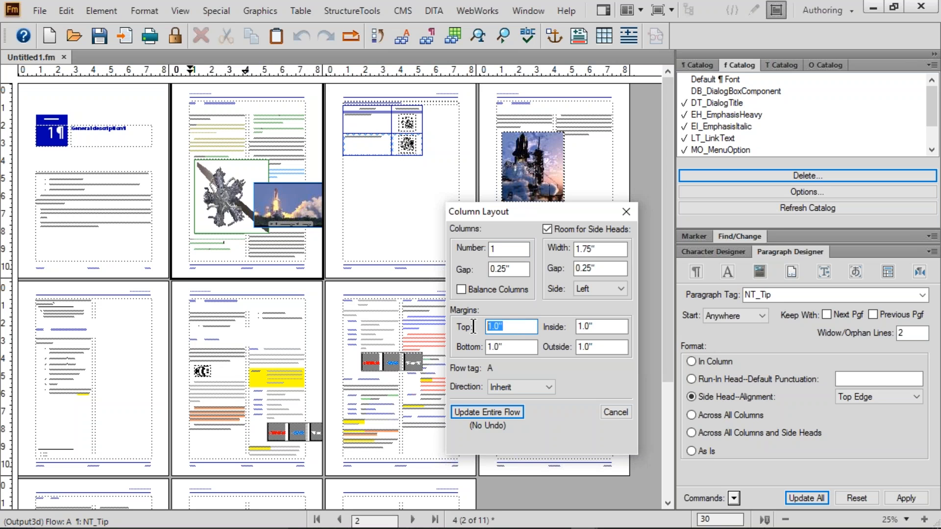
{"action": "type", "text": ".5"}
{"action": "key", "text": "Tab"}
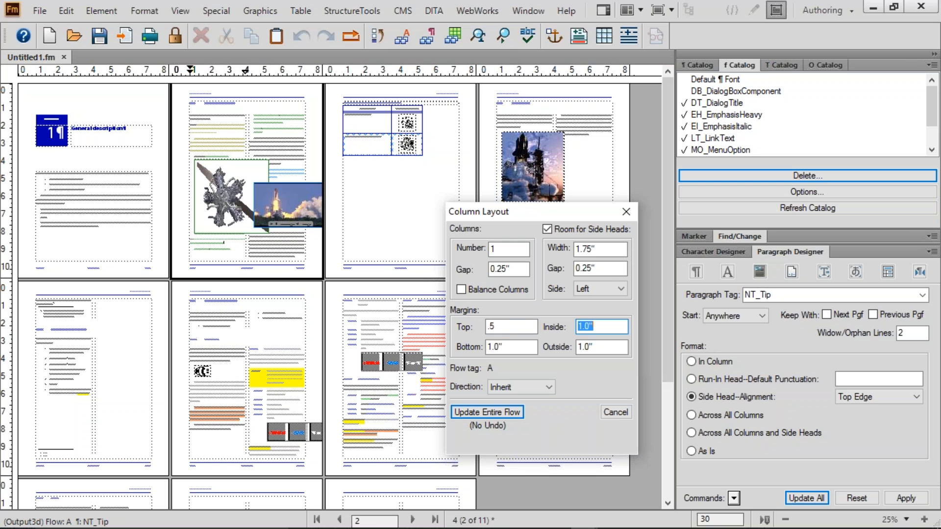
{"action": "key", "text": "Tab"}
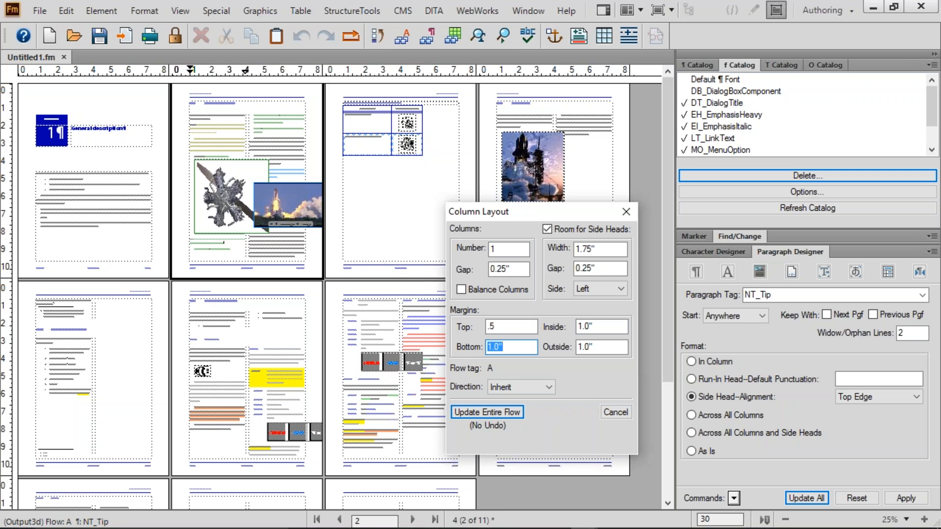
{"action": "type", "text": "2"}
{"action": "key", "text": "Tab"}
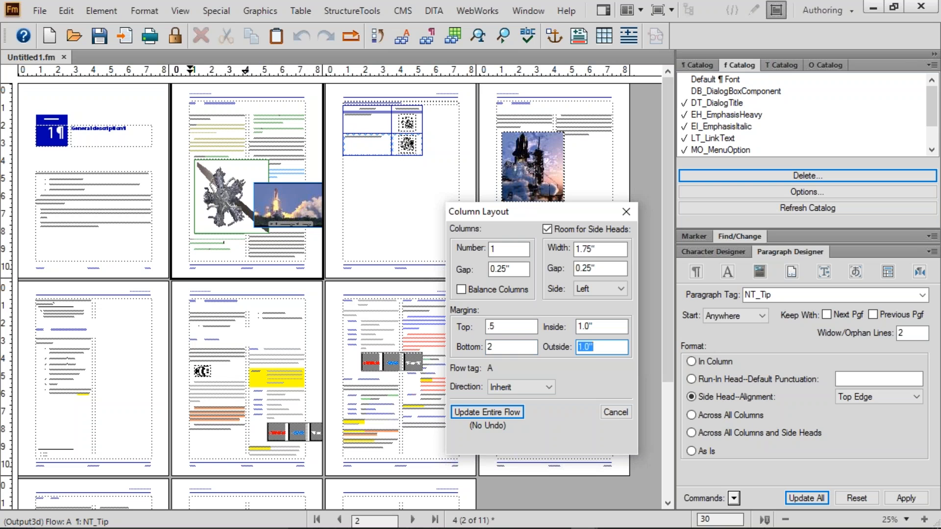
{"action": "type", "text": "2.5"}
{"action": "left_click", "coordinate": [477, 412]}
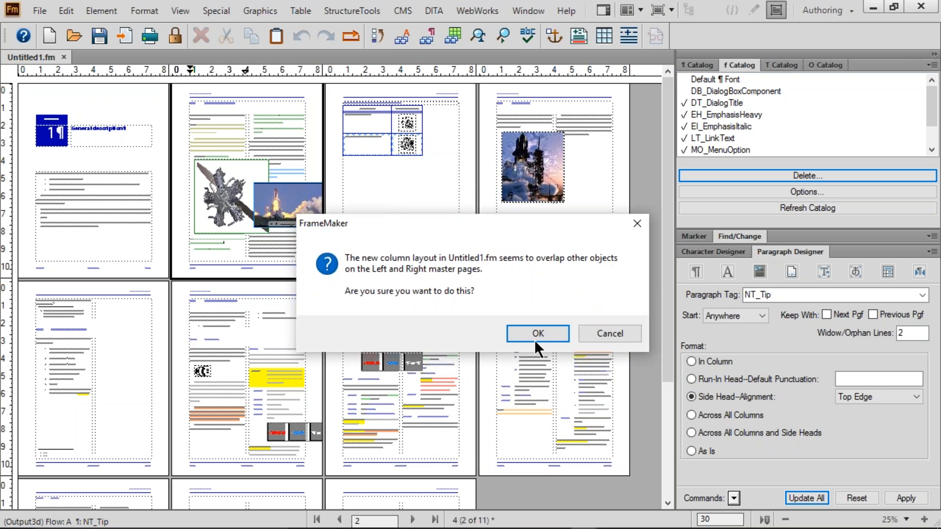
{"action": "left_click", "coordinate": [540, 333]}
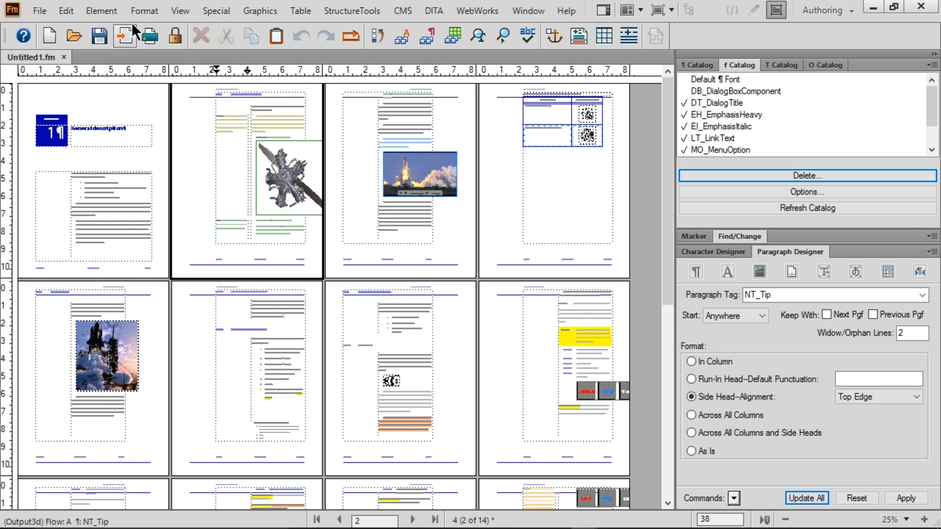
- Set the top, inside, bottom and outside margins of flow A to 1" in the column layout and update the entire flow
{"action": "left_click", "coordinate": [147, 10]}
{"action": "mouse_move", "coordinate": [176, 111]}
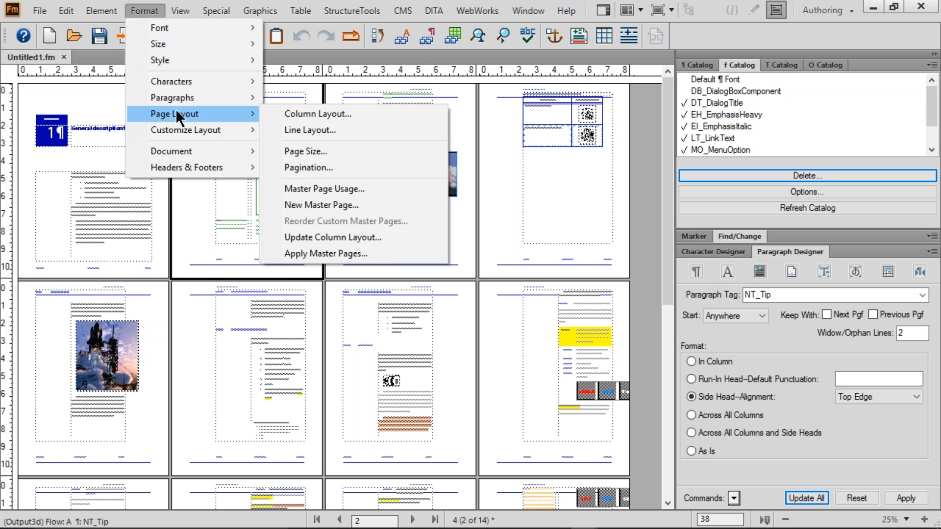
{"action": "left_click", "coordinate": [303, 113]}
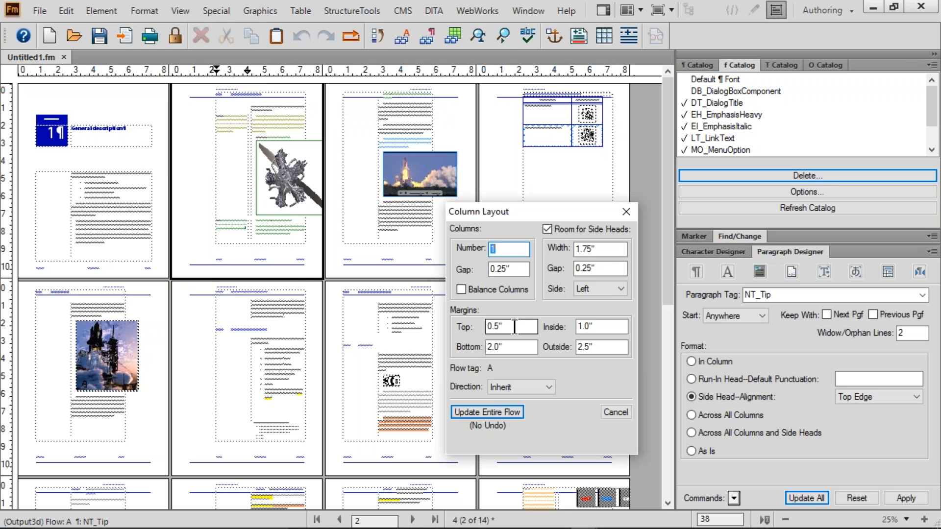
{"action": "left_click_drag", "start_coordinate": [516, 327], "coordinate": [430, 319]}
{"action": "type", "text": "1"}
{"action": "key", "text": "Tab"}
{"action": "type", "text": "1"}
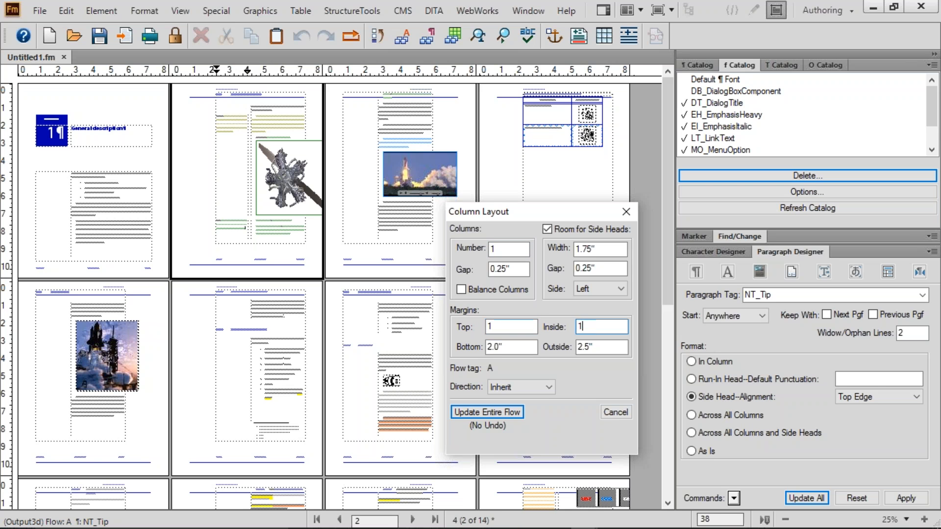
{"action": "key", "text": "Tab"}
{"action": "type", "text": "1"}
{"action": "key", "text": "Tab"}
{"action": "type", "text": "1"}
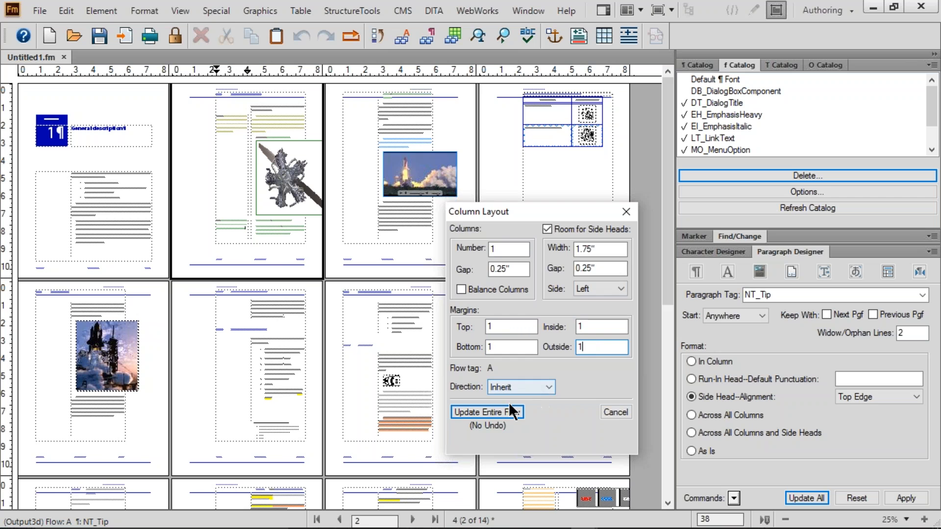
{"action": "left_click", "coordinate": [487, 411]}
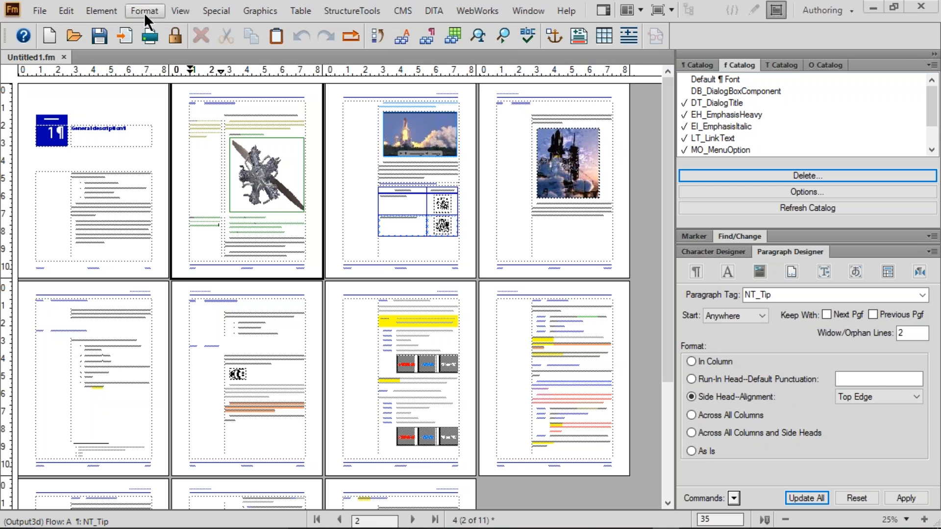
- Create a new blank portrait document
{"action": "left_click", "coordinate": [43, 10]}
{"action": "mouse_move", "coordinate": [191, 29]}
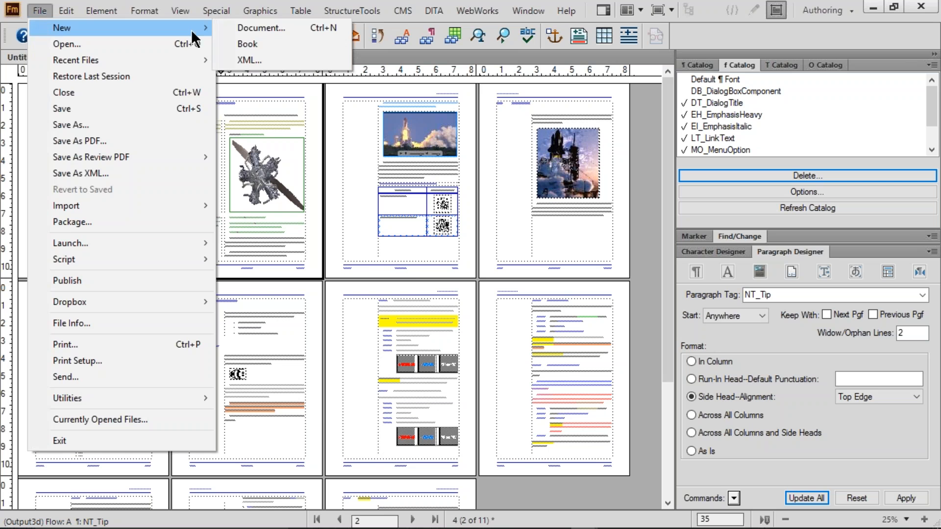
{"action": "left_click", "coordinate": [264, 29]}
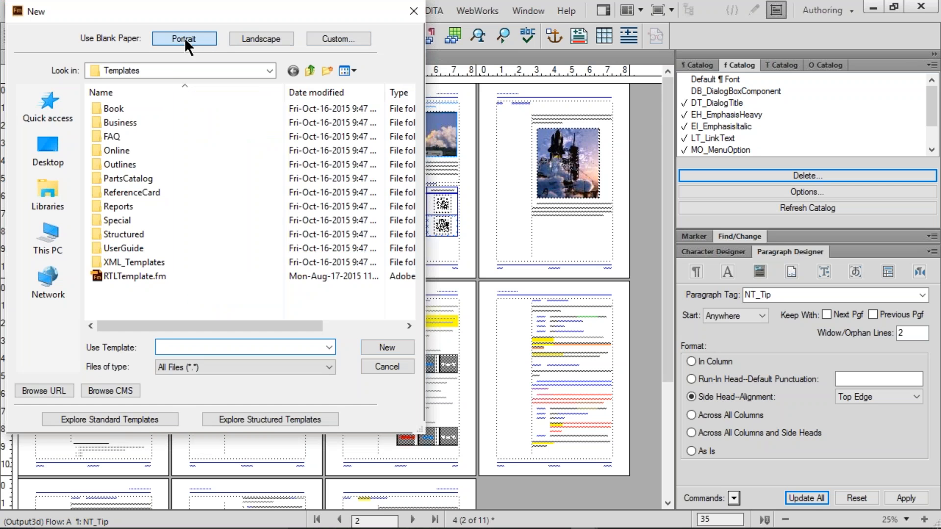
{"action": "left_click", "coordinate": [184, 37]}
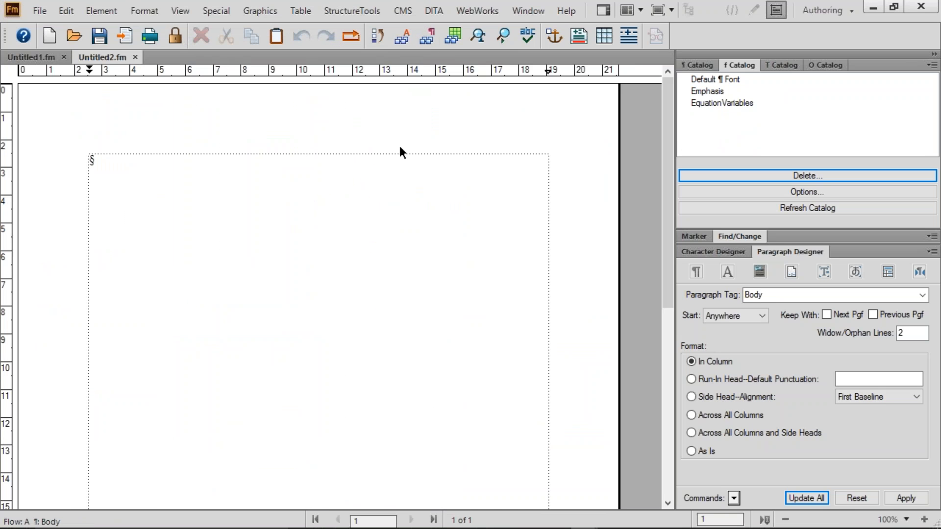
- Check which display units the view options offer for the new document, leaving them without changes
{"action": "left_click", "coordinate": [181, 12]}
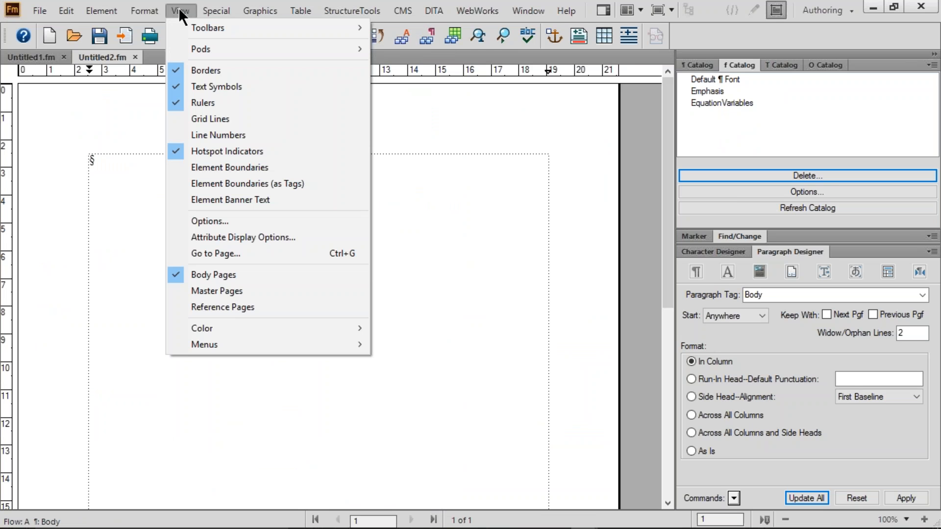
{"action": "left_click", "coordinate": [251, 223]}
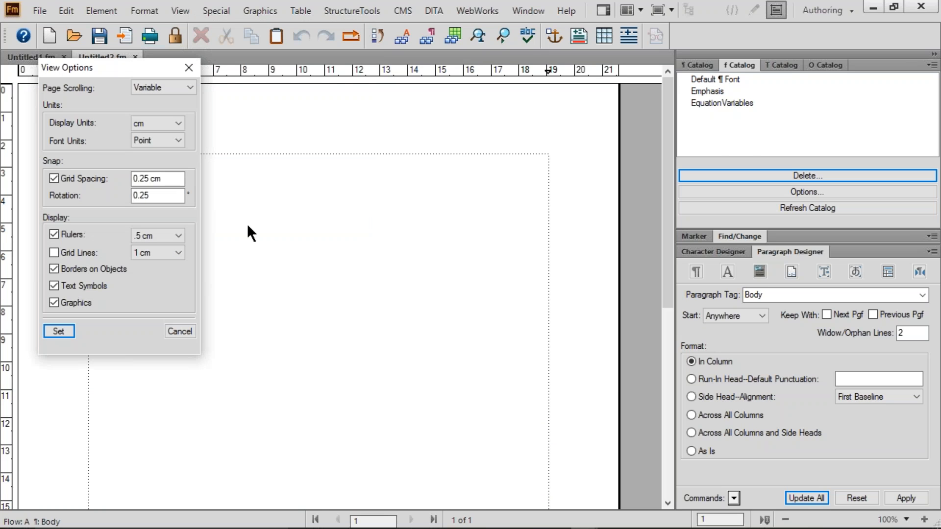
{"action": "left_click_drag", "start_coordinate": [114, 69], "coordinate": [329, 121]}
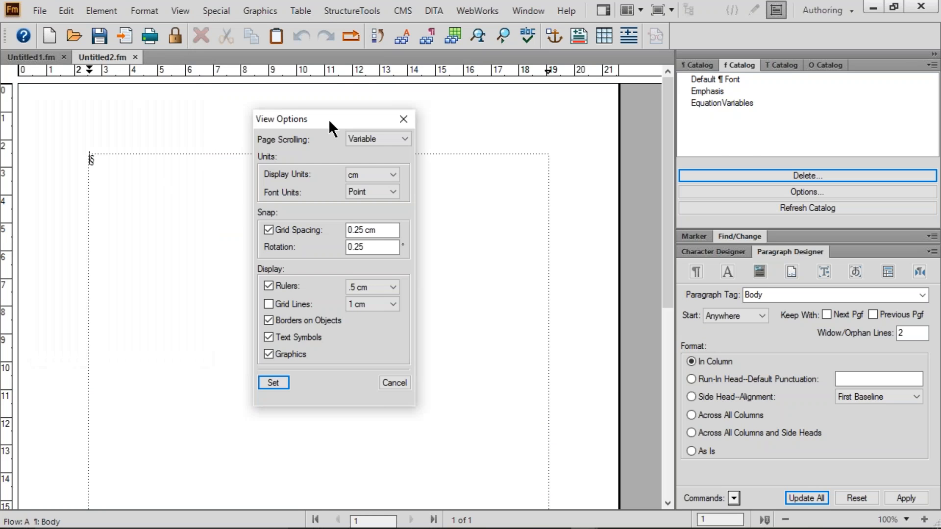
{"action": "left_click", "coordinate": [393, 176]}
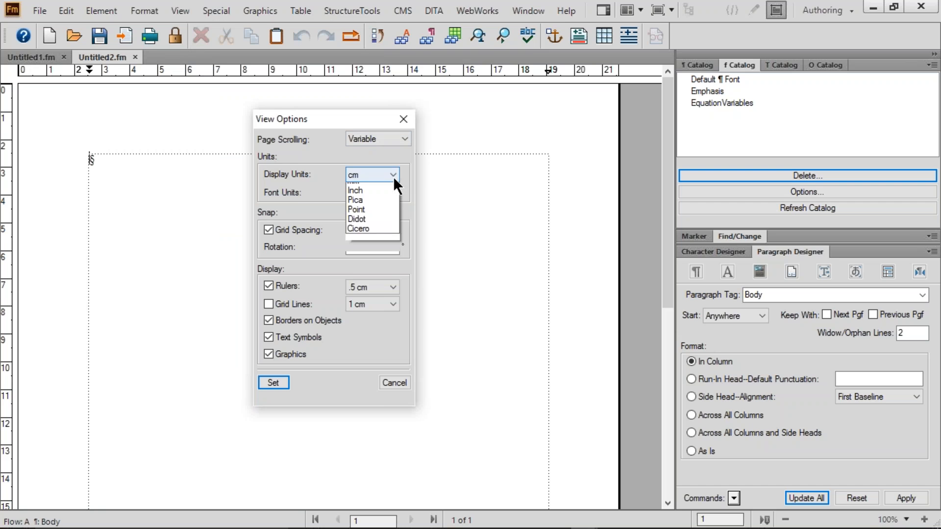
{"action": "left_click", "coordinate": [393, 175]}
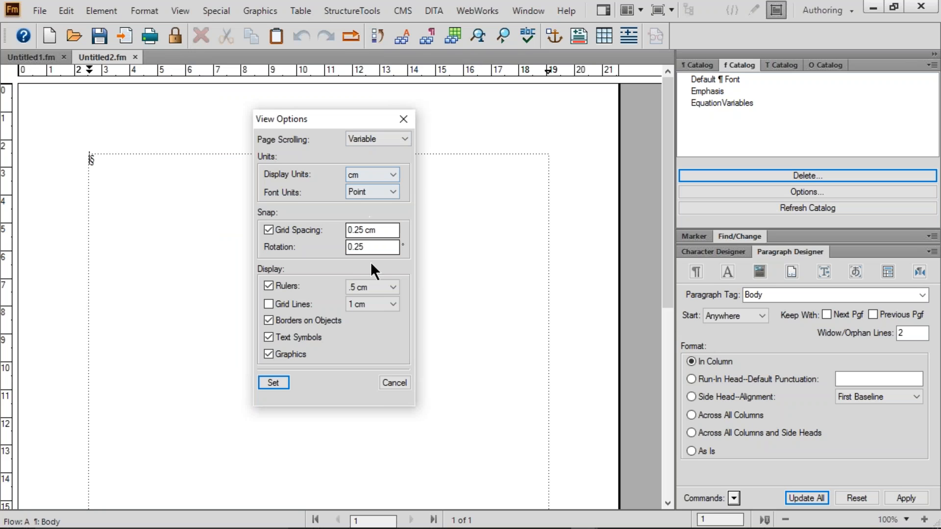
{"action": "left_click", "coordinate": [392, 385]}
- Try the A4 Letter page size with Inch units for a custom blank document, then cancel without creating it
{"action": "left_click", "coordinate": [39, 12]}
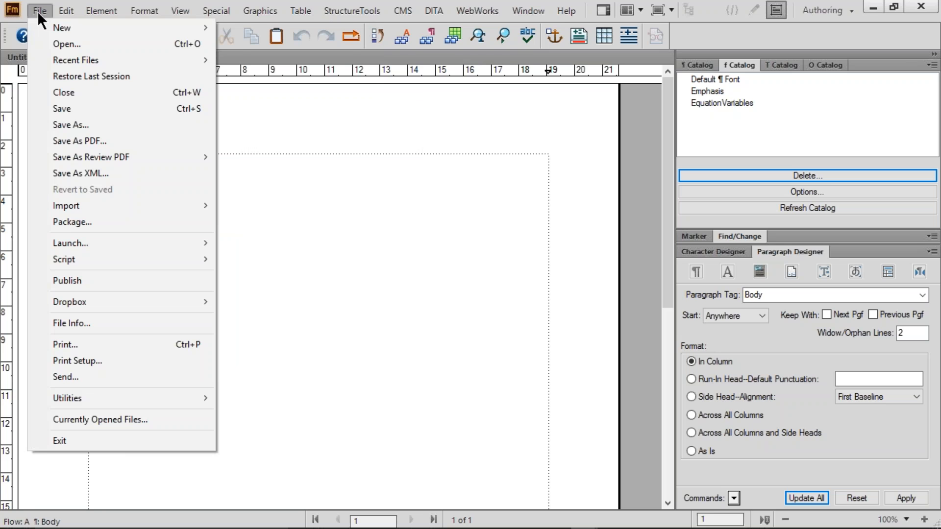
{"action": "mouse_move", "coordinate": [178, 28]}
{"action": "left_click", "coordinate": [232, 28]}
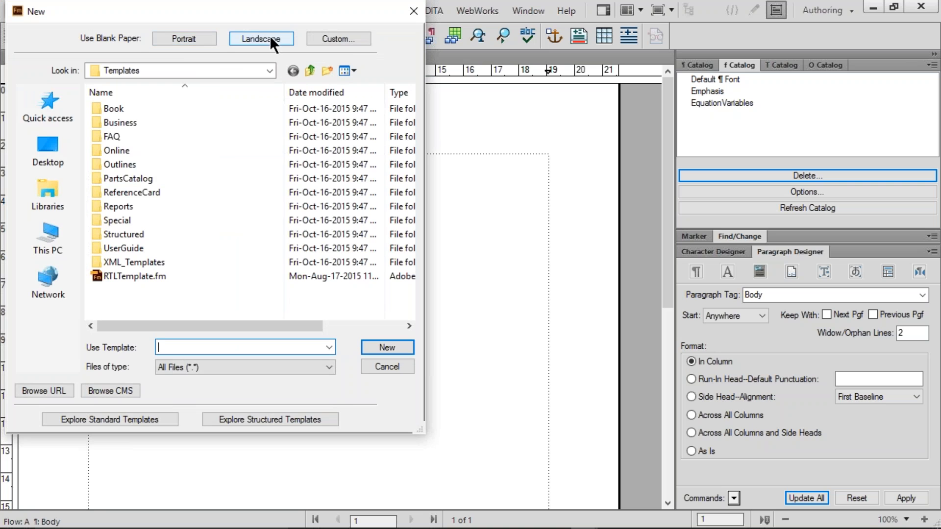
{"action": "left_click", "coordinate": [345, 39]}
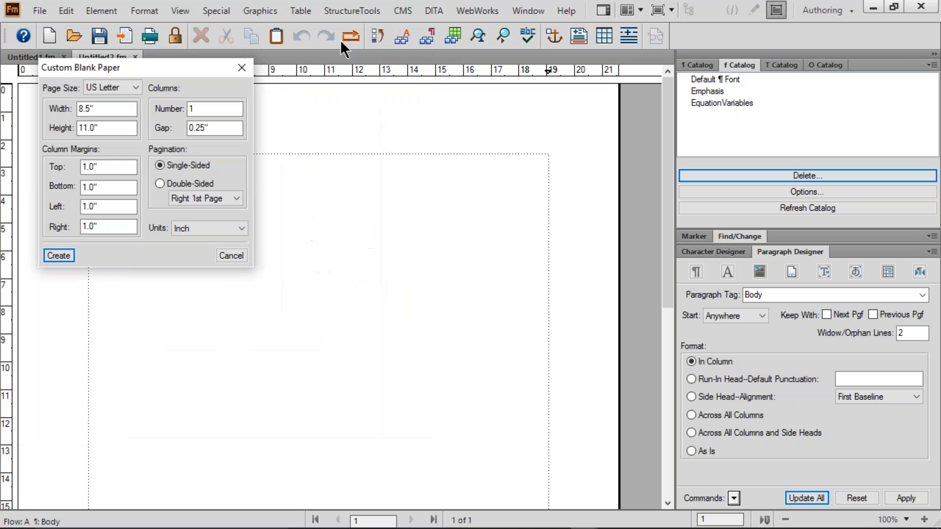
{"action": "left_click", "coordinate": [135, 85]}
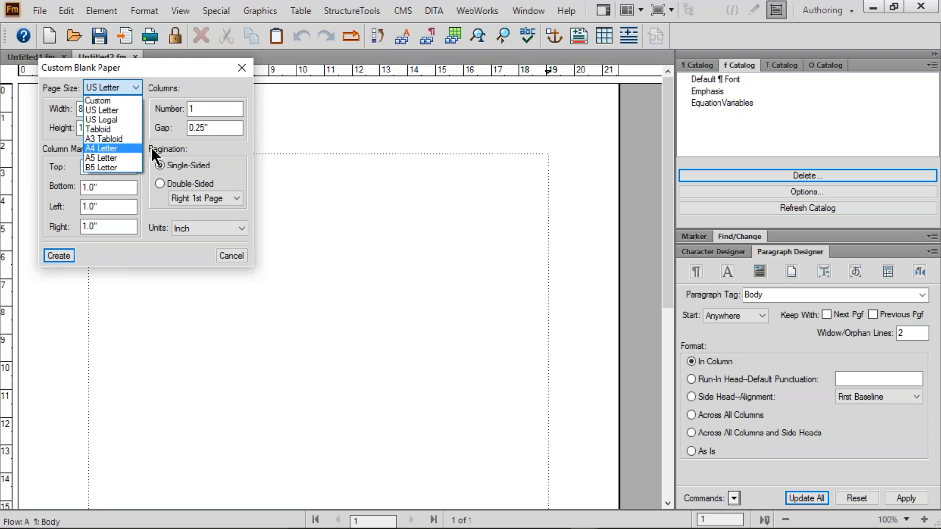
{"action": "left_click", "coordinate": [118, 148]}
{"action": "left_click", "coordinate": [107, 109]}
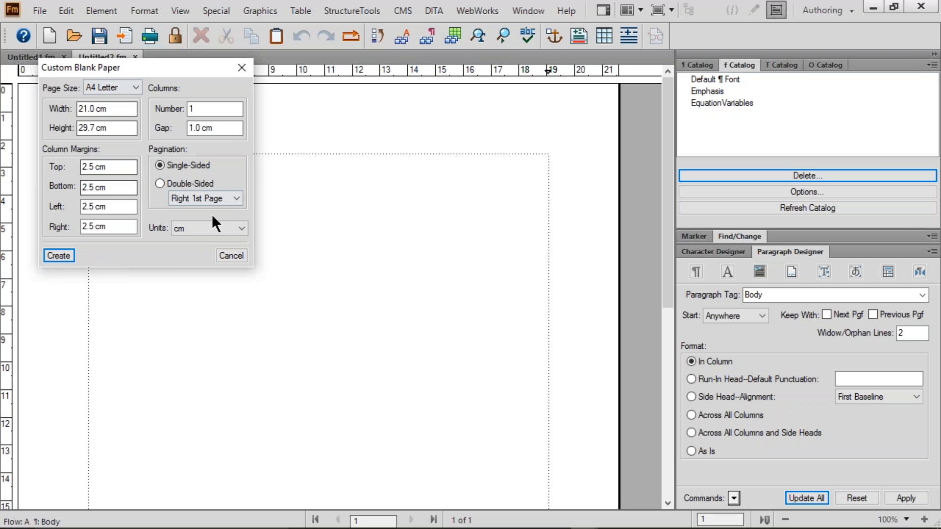
{"action": "left_click", "coordinate": [240, 229]}
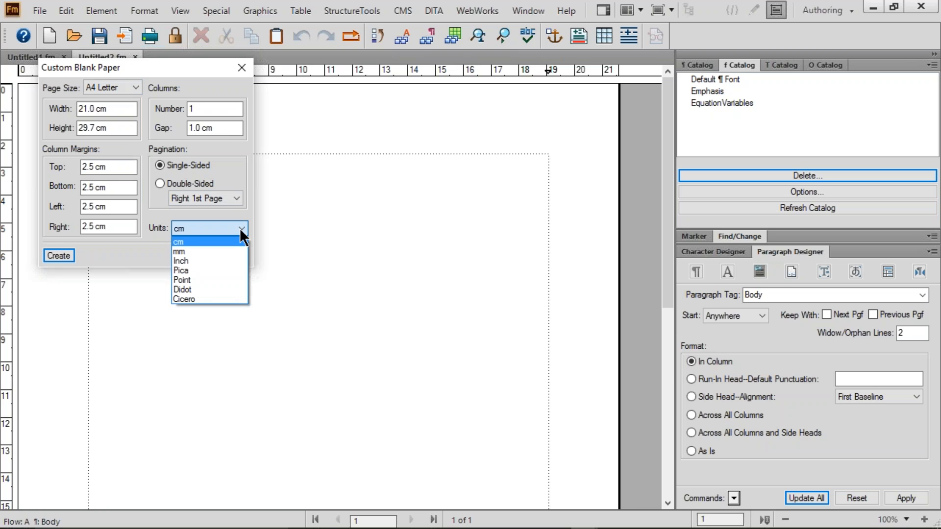
{"action": "left_click", "coordinate": [184, 260]}
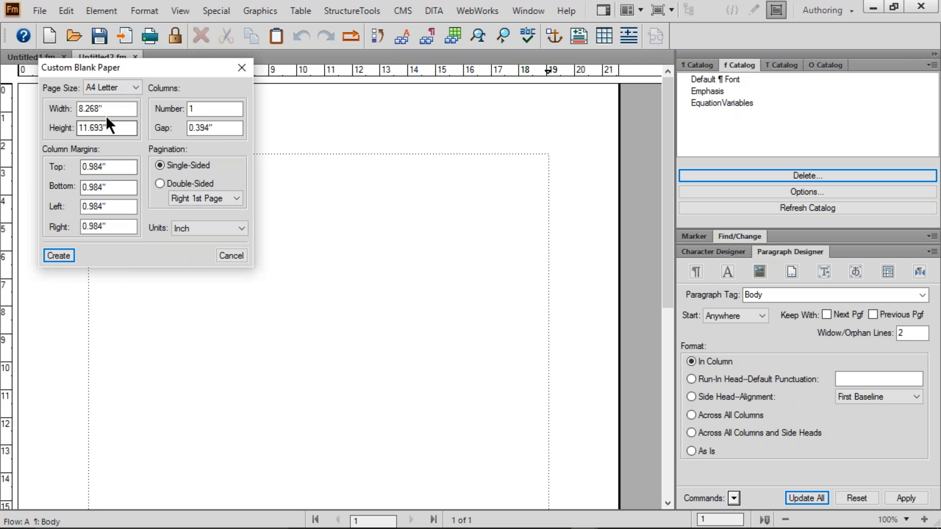
{"action": "left_click", "coordinate": [233, 253]}
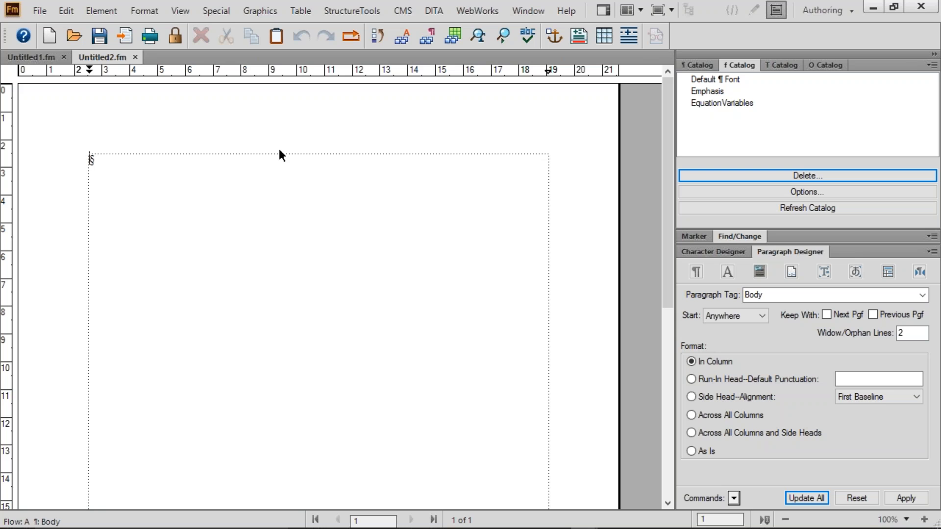
{"action": "left_click_drag", "start_coordinate": [225, 184], "coordinate": [316, 250]}
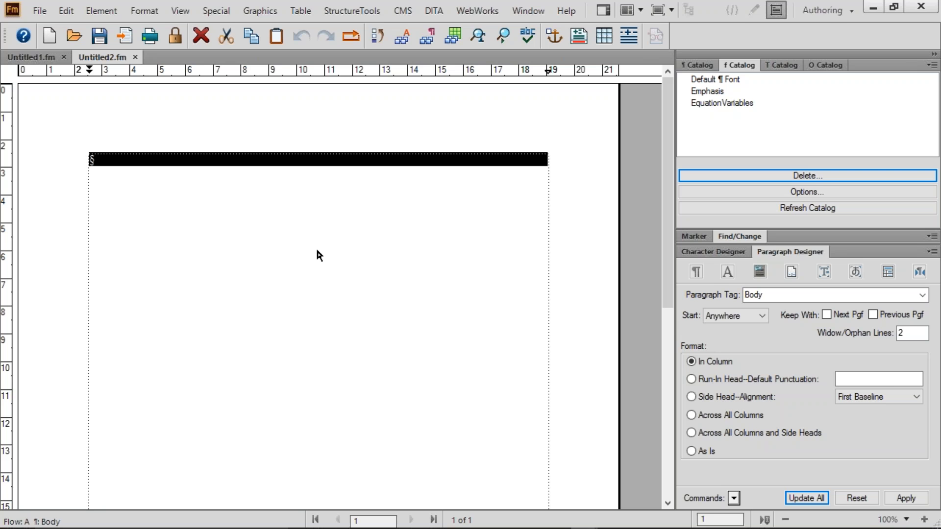
{"action": "left_click", "coordinate": [317, 251]}
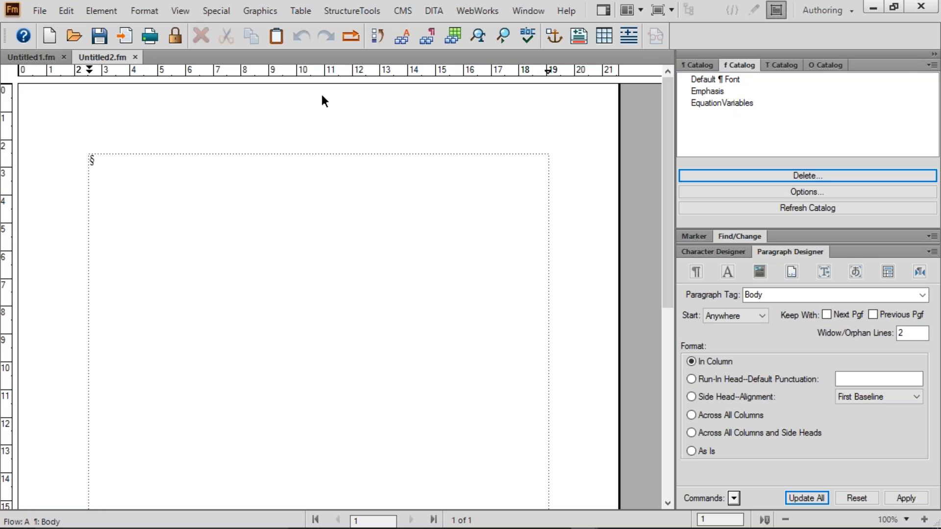
- Set the document's display units to Inch, the snap grid spacing to .125 and the rulers to 1/8"
{"action": "left_click", "coordinate": [181, 11]}
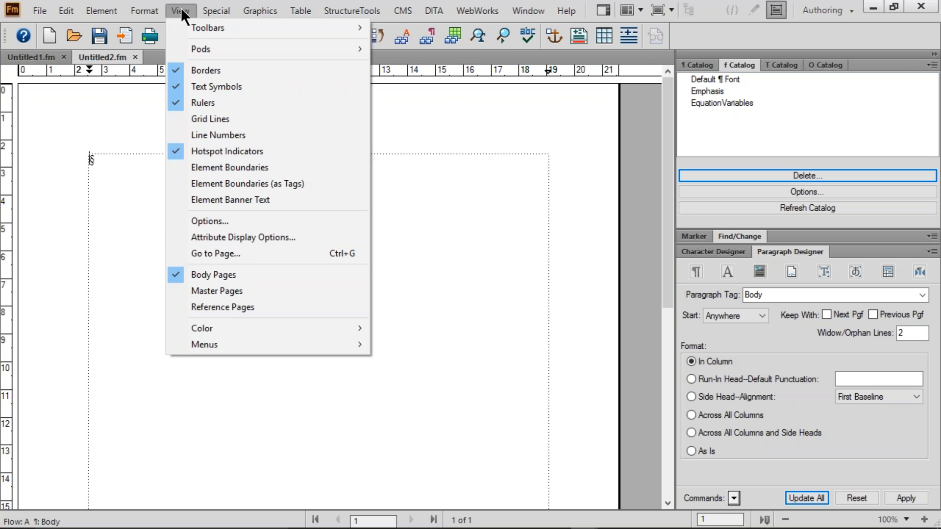
{"action": "left_click", "coordinate": [222, 220]}
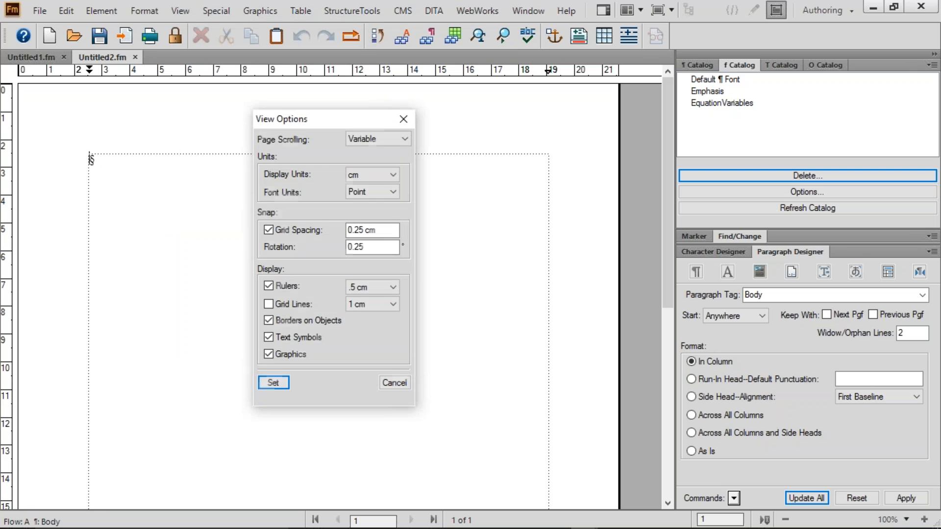
{"action": "left_click", "coordinate": [392, 179]}
{"action": "left_click", "coordinate": [370, 209]}
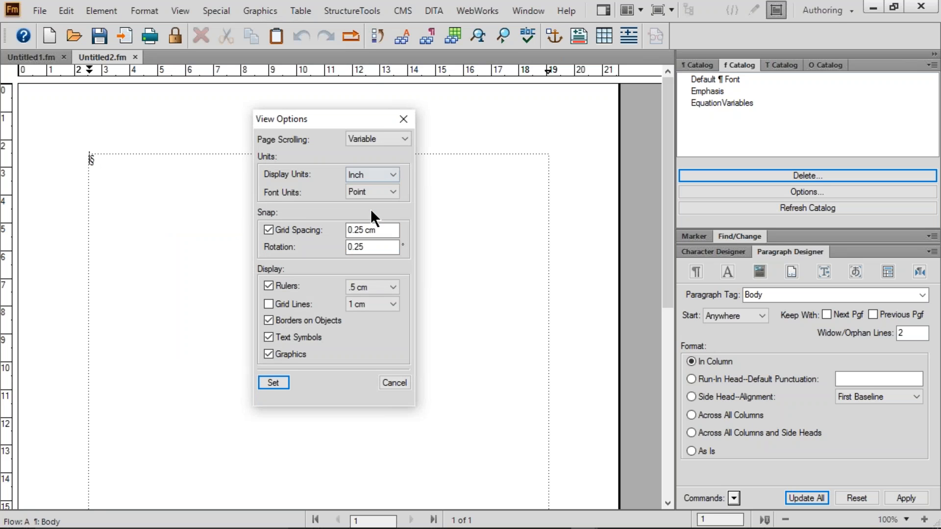
{"action": "left_click_drag", "start_coordinate": [388, 228], "coordinate": [326, 231]}
{"action": "type", "text": ".125"}
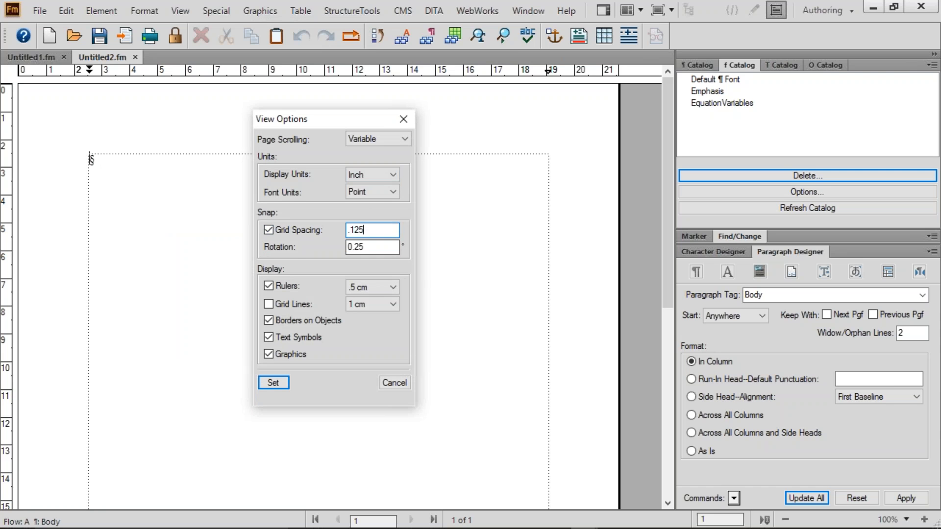
{"action": "left_click", "coordinate": [382, 290]}
{"action": "left_click", "coordinate": [364, 334]}
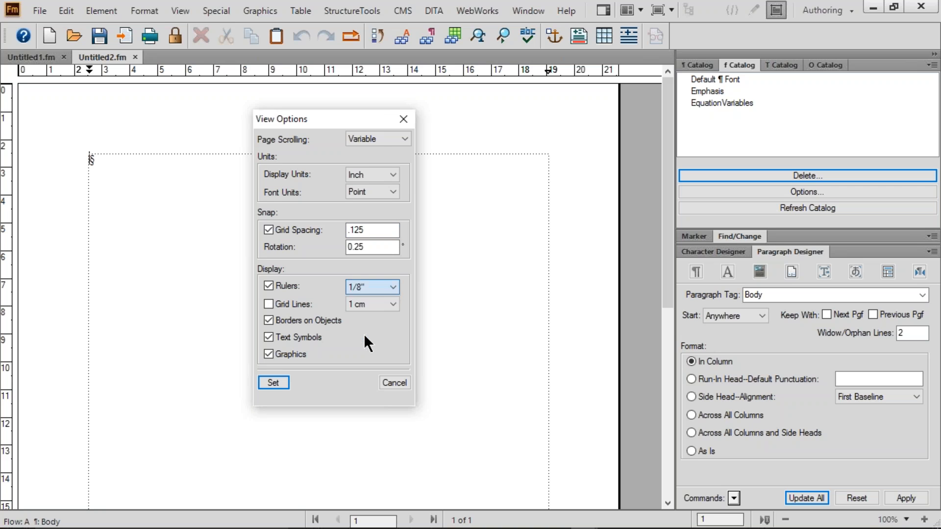
{"action": "left_click", "coordinate": [273, 382]}
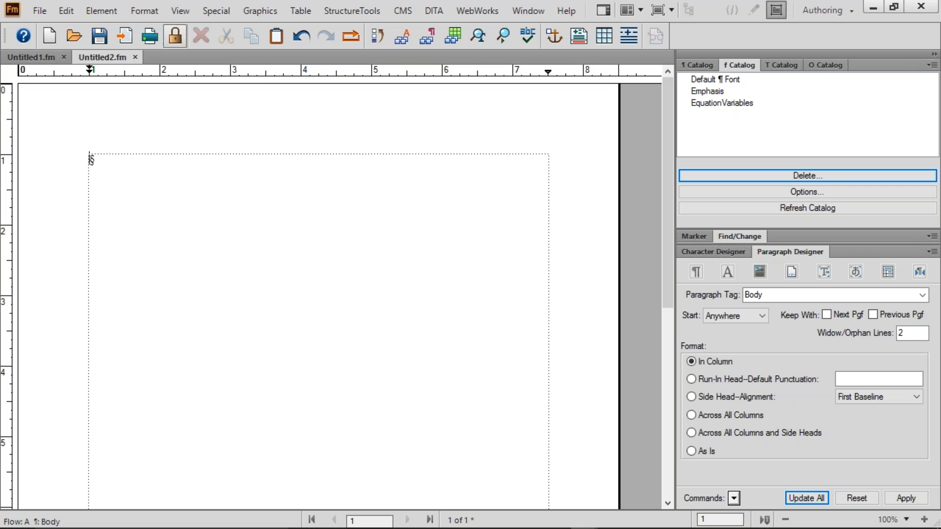
- Set the column layout of flow A to 4 columns and update the entire flow
{"action": "left_click", "coordinate": [146, 11]}
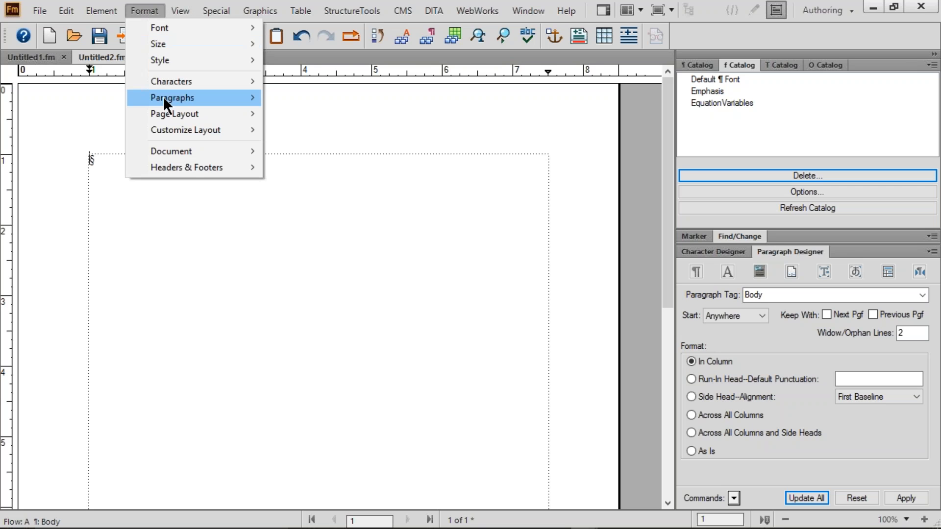
{"action": "mouse_move", "coordinate": [164, 118]}
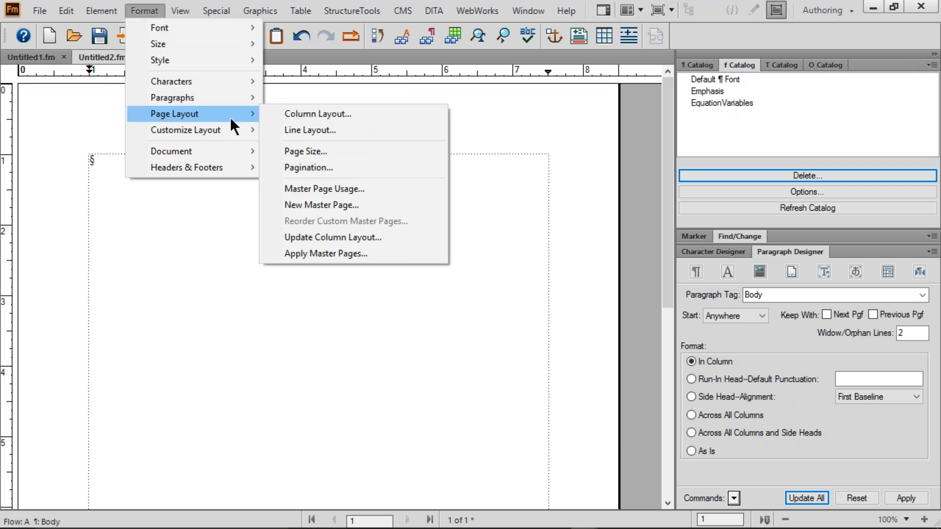
{"action": "left_click", "coordinate": [312, 121]}
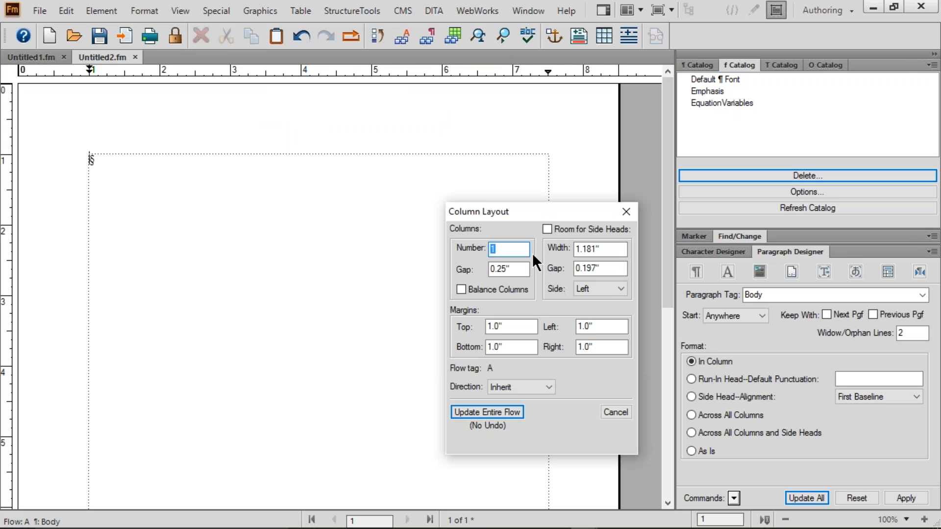
{"action": "type", "text": "4"}
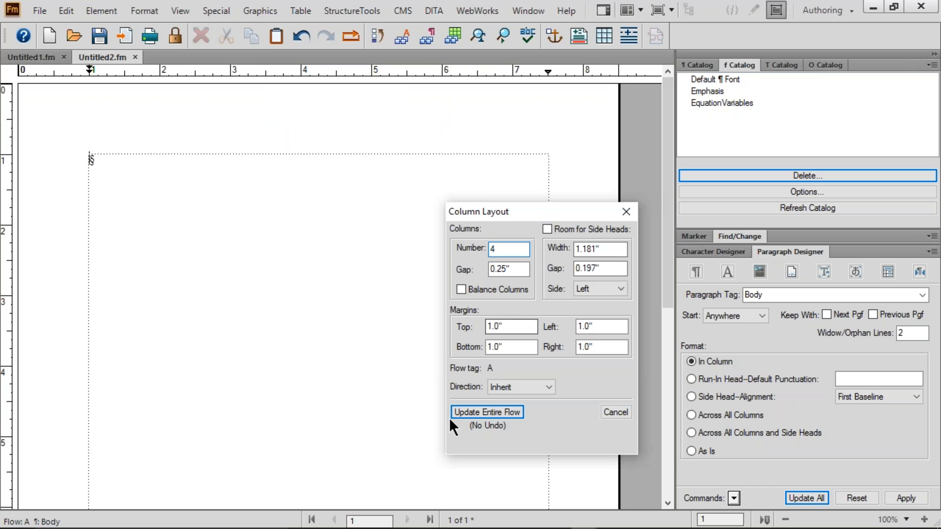
{"action": "left_click", "coordinate": [465, 412]}
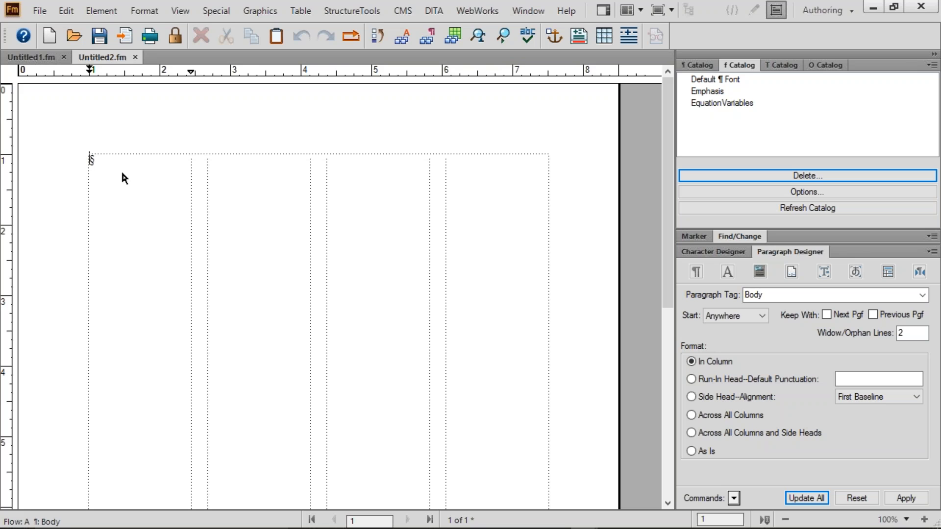
{"action": "left_click_drag", "start_coordinate": [88, 108], "coordinate": [188, 389]}
{"action": "left_click_drag", "start_coordinate": [200, 114], "coordinate": [317, 408]}
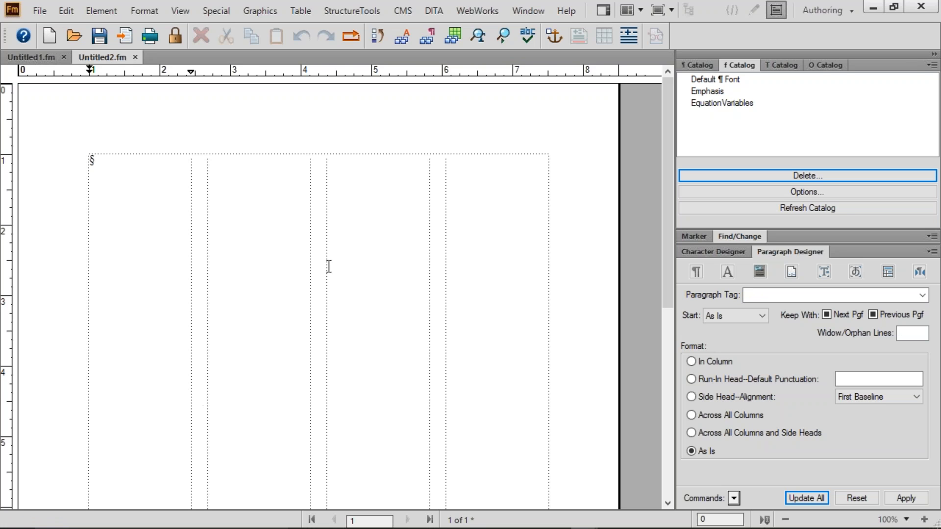
{"action": "left_click_drag", "start_coordinate": [329, 132], "coordinate": [463, 360]}
{"action": "left_click_drag", "start_coordinate": [448, 101], "coordinate": [550, 394]}
{"action": "left_click", "coordinate": [219, 214]}
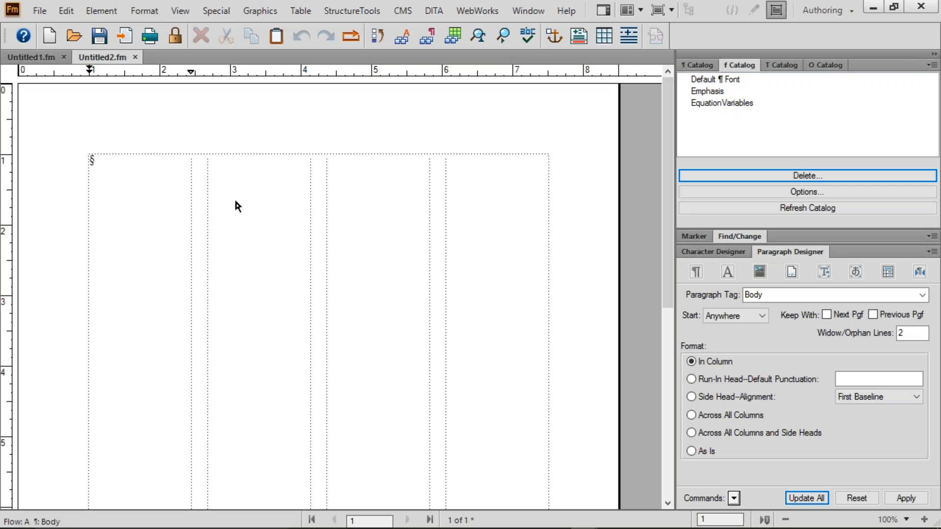
- Turn on Balance Columns for the four-column layout and update the entire flow
{"action": "left_click", "coordinate": [144, 10]}
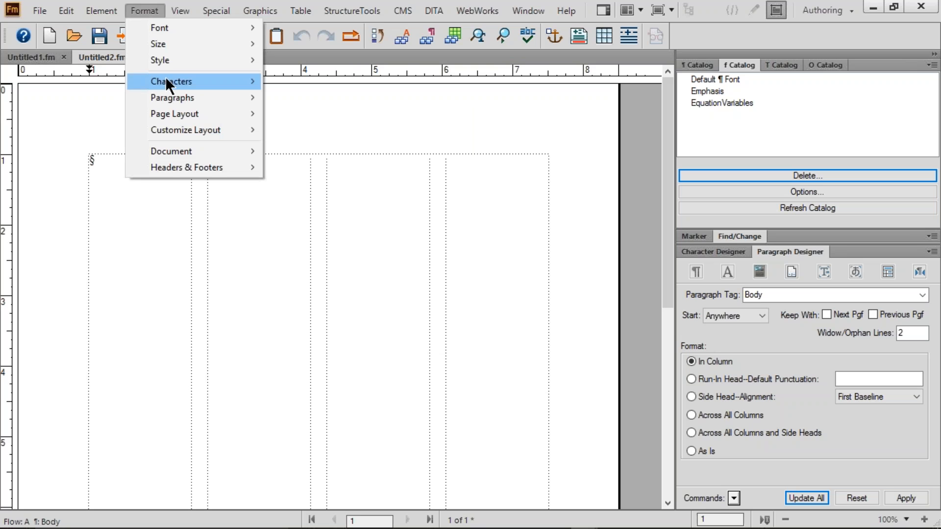
{"action": "mouse_move", "coordinate": [213, 118]}
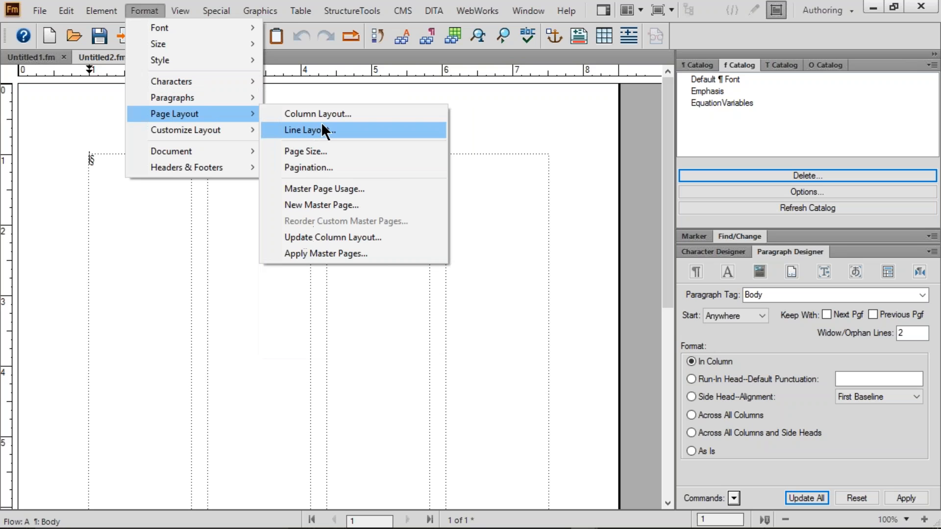
{"action": "left_click", "coordinate": [331, 112]}
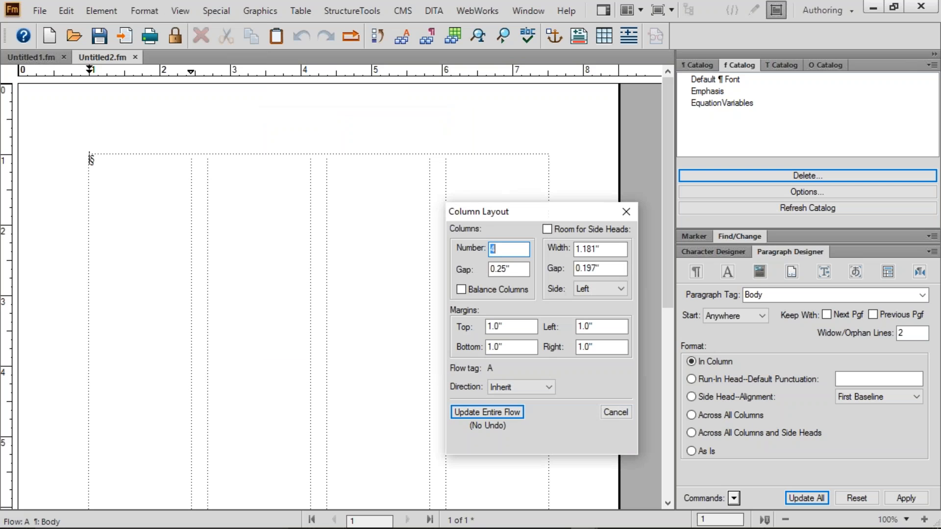
{"action": "key", "text": "Tab"}
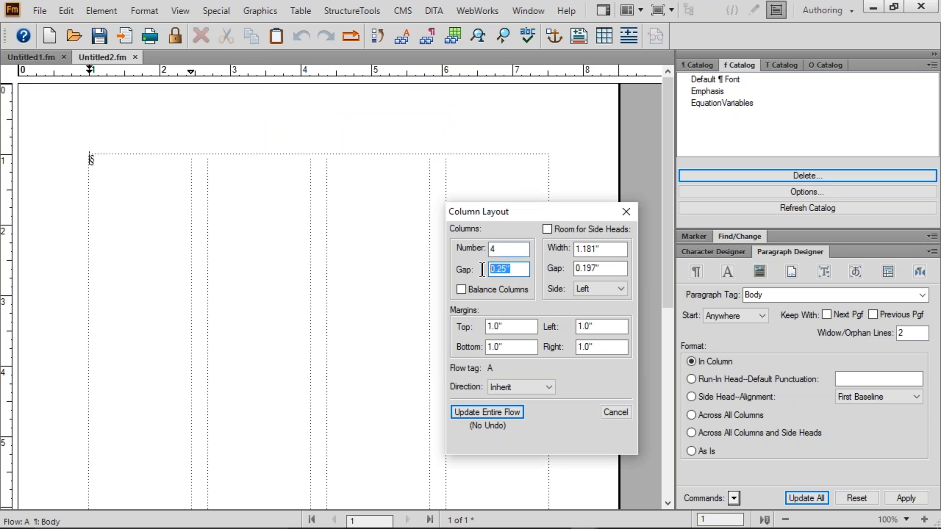
{"action": "left_click", "coordinate": [463, 288]}
{"action": "left_click", "coordinate": [490, 412]}
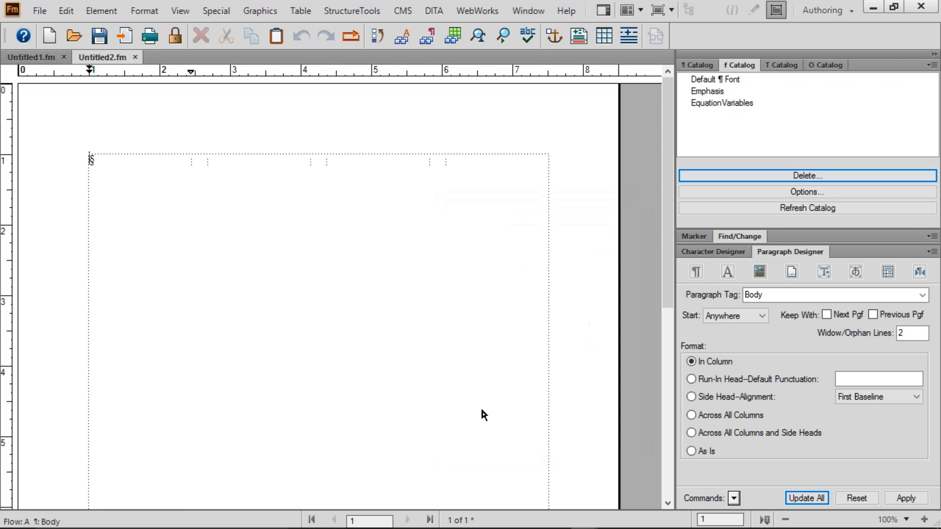
- Enter several lines of random placeholder text so that it fills into all four balanced columns
{"action": "scroll", "coordinate": [321, 273], "scroll_direction": "down", "scroll_amount": 2}
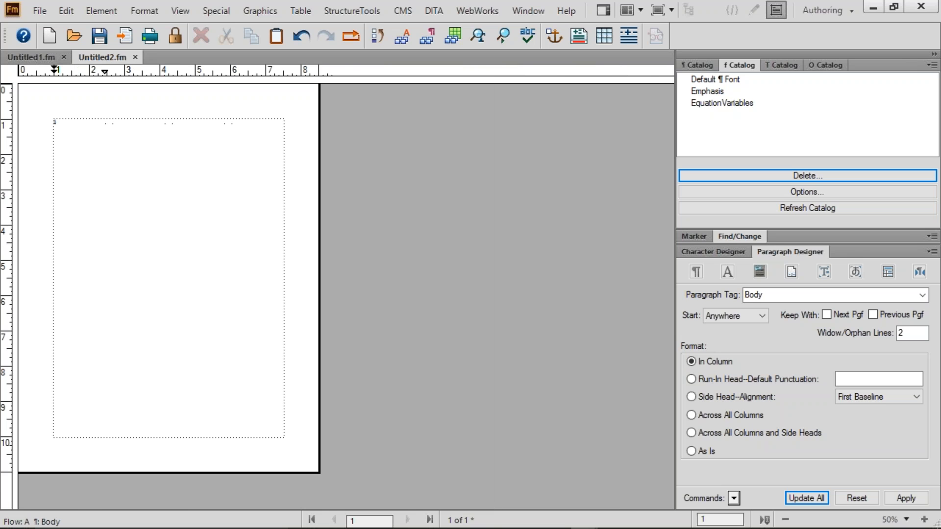
{"action": "type", "text": "ksadfj oaijdf oiasfj oaifj oasfm oksamf oksafmoaskmf oaskdfm oaskdfm oaskdf moksafmoksam fo ksamf oksam fok"}
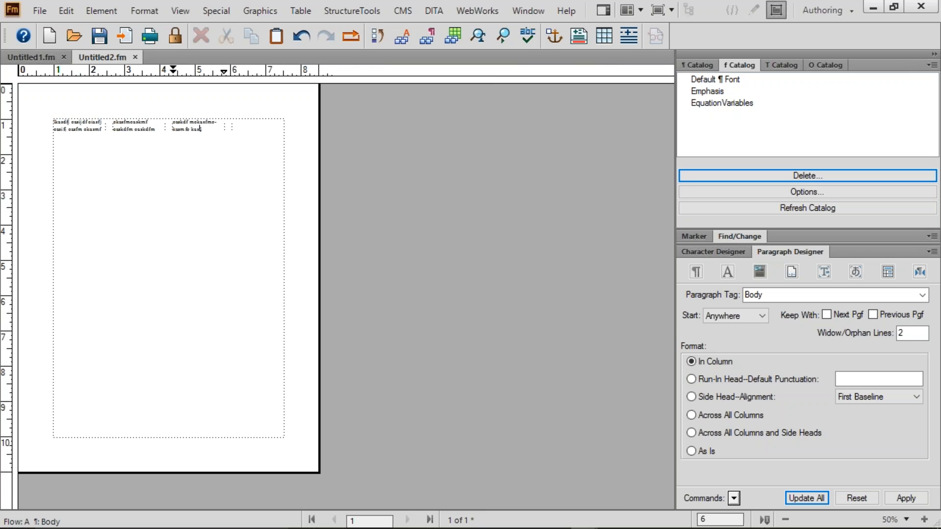
{"action": "type", "text": "samfoksam foksafmd oksam foksamdf oaksm dfoksamdfoks"}
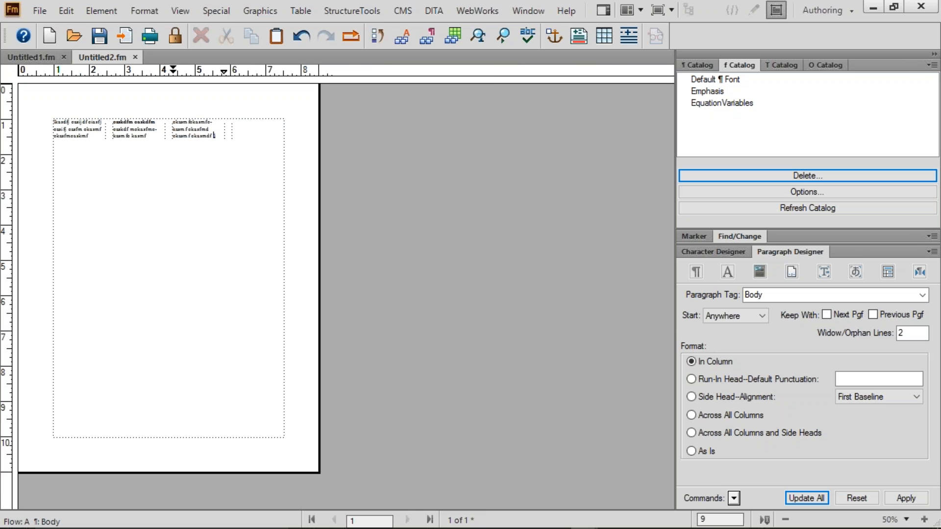
{"action": "type", "text": "adfm oksamfd oksam dfoksamdfoksam dfoksamf oksam fi oksa"}
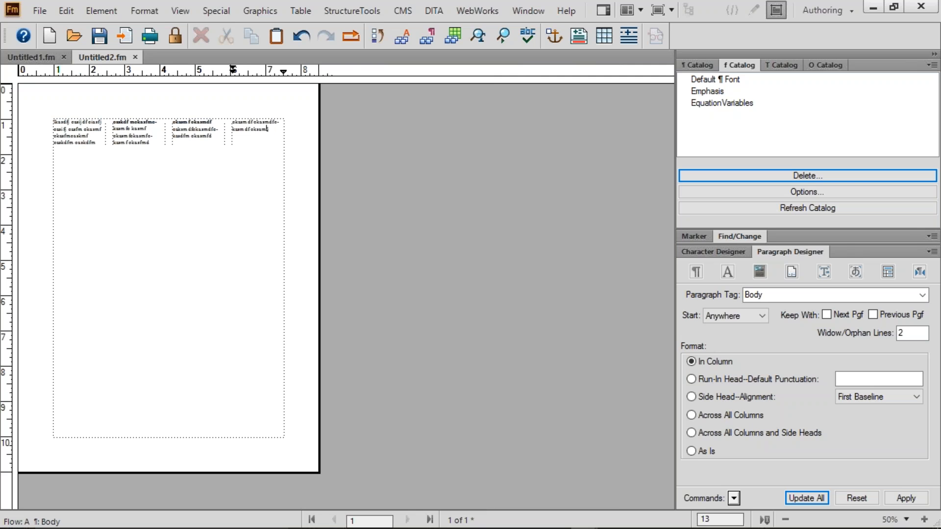
{"action": "type", "text": "mfd oksam foksamfosam fko"}
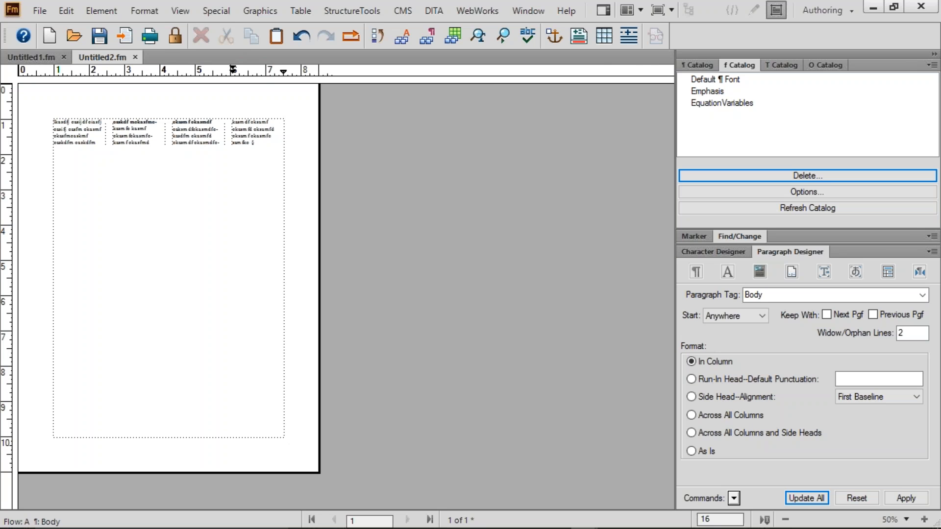
- Turn off Balance Columns for the four-column layout of flow A and update the entire flow
{"action": "left_click", "coordinate": [138, 9]}
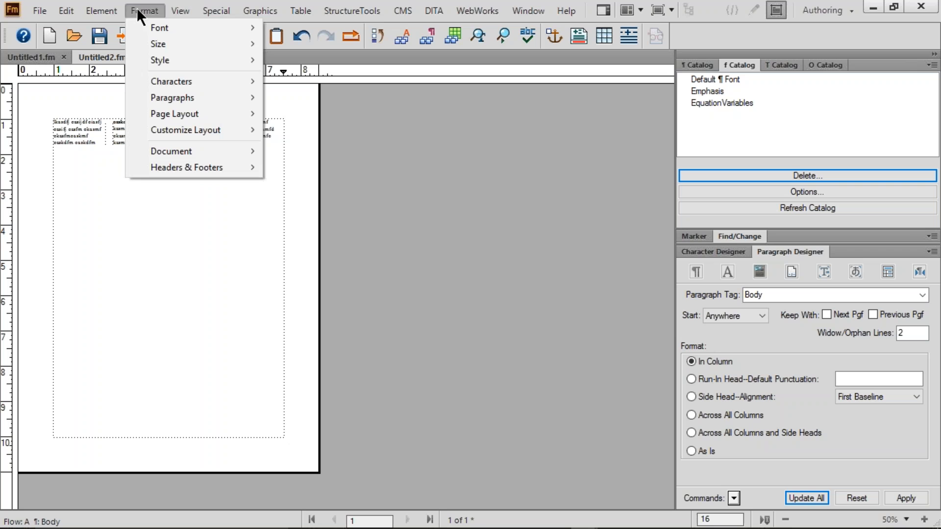
{"action": "mouse_move", "coordinate": [181, 114]}
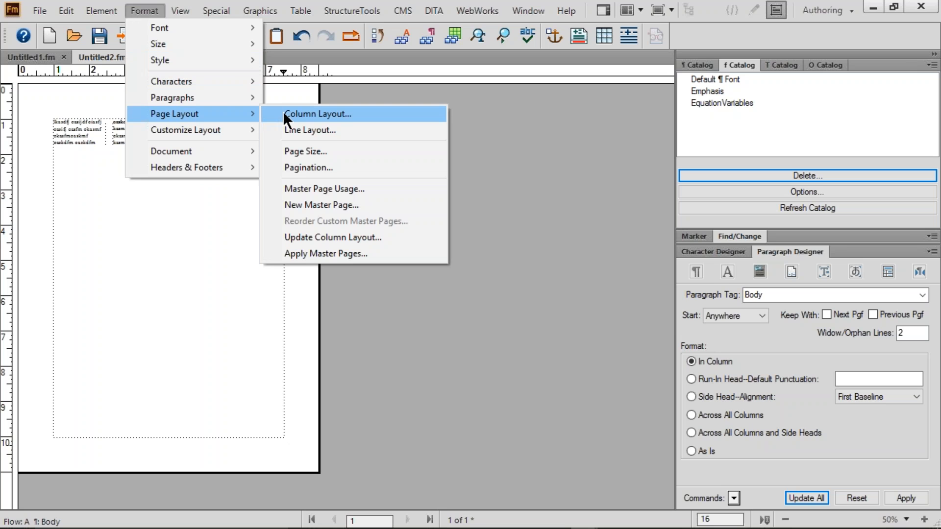
{"action": "left_click", "coordinate": [283, 114]}
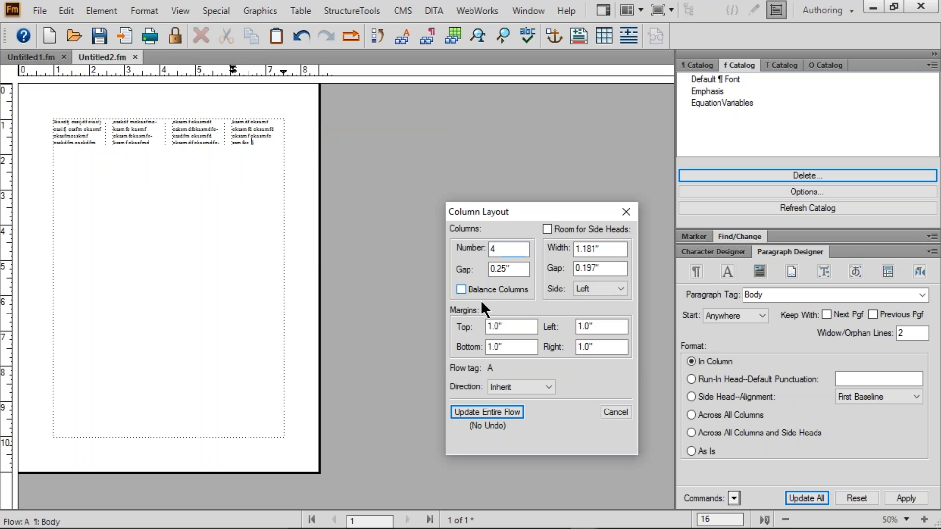
{"action": "left_click", "coordinate": [478, 413]}
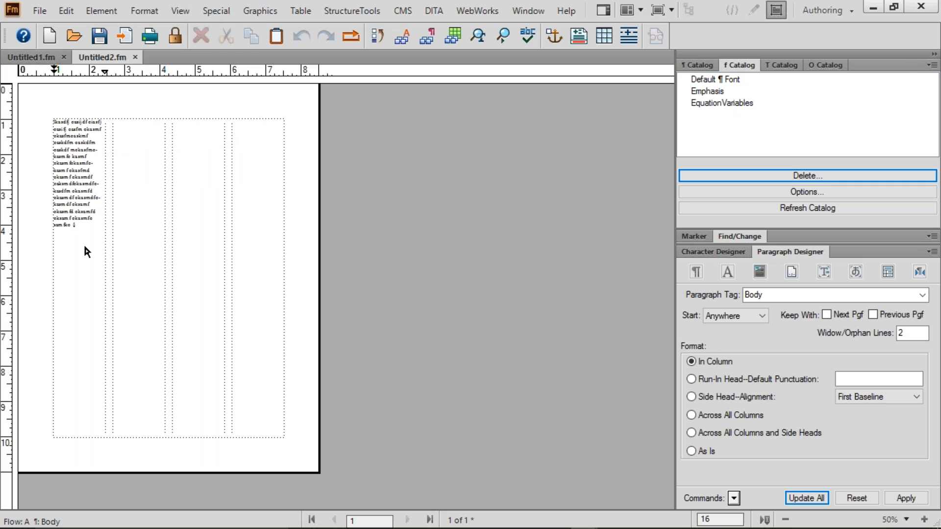
- Add more random placeholder text, copy all of it and paste it repeatedly until the text runs into the third column
{"action": "type", "text": "ksjdf oaksjdf oasdf oaskfoaskmfoas fj"}
{"action": "key", "text": "ctrl+a"}
{"action": "key", "text": "ctrl+v"}
{"action": "key", "text": "ctrl+v"}
{"action": "key", "text": "ctrl+v"}
{"action": "key", "text": "ctrl+v"}
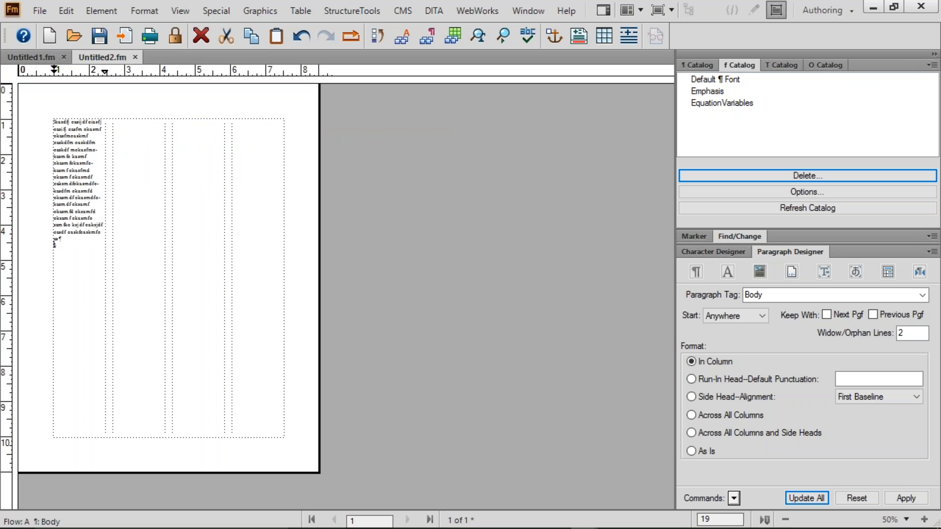
{"action": "key", "text": "ctrl+v"}
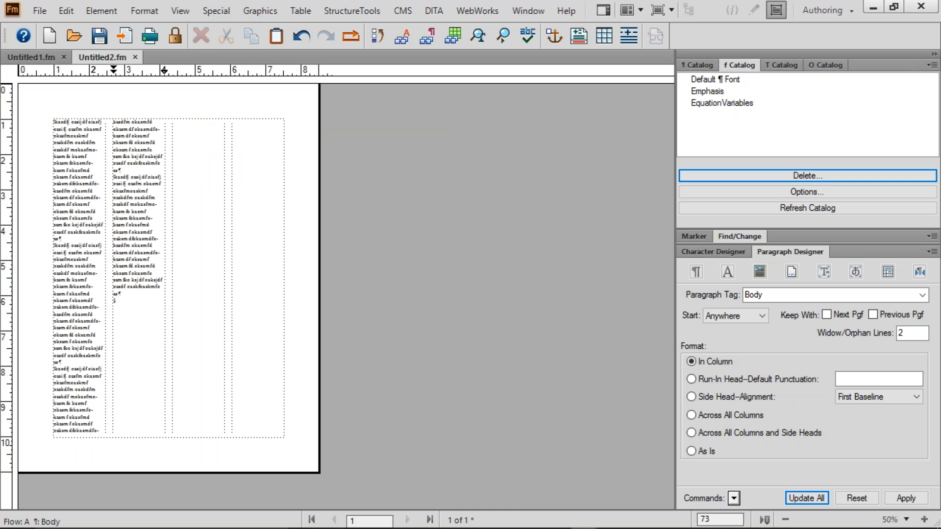
{"action": "key", "text": "ctrl+v"}
{"action": "key", "text": "ctrl+v"}
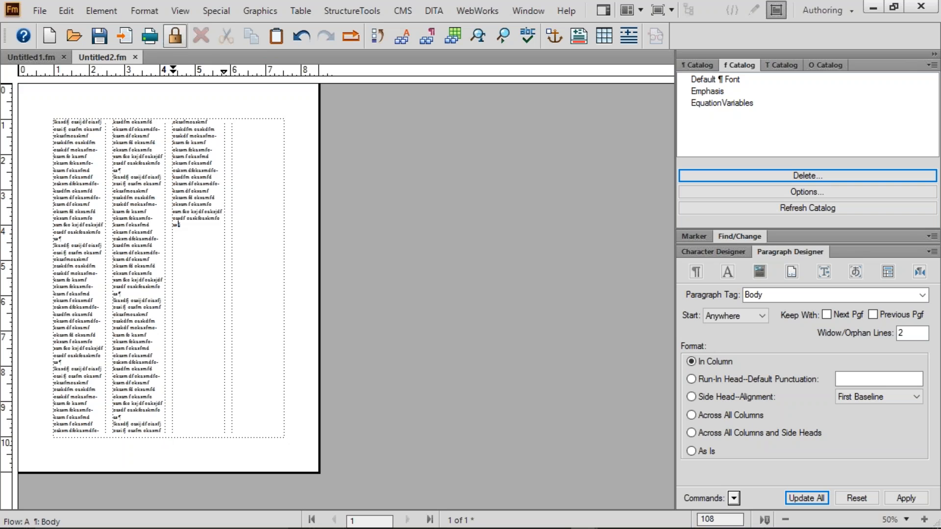
- Examine the Direction choices in the column layout settings and close them without changing anything
{"action": "left_click", "coordinate": [147, 10]}
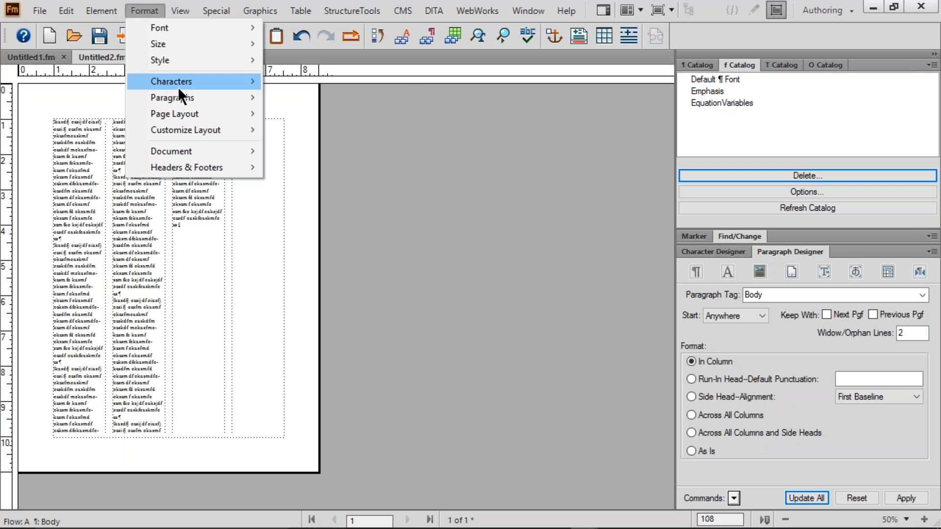
{"action": "mouse_move", "coordinate": [183, 113]}
{"action": "left_click", "coordinate": [315, 113]}
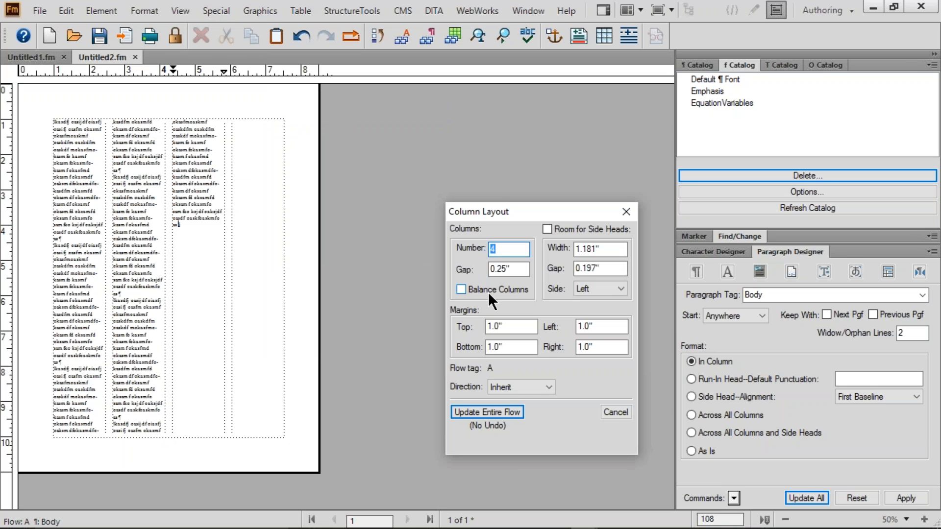
{"action": "left_click", "coordinate": [537, 386]}
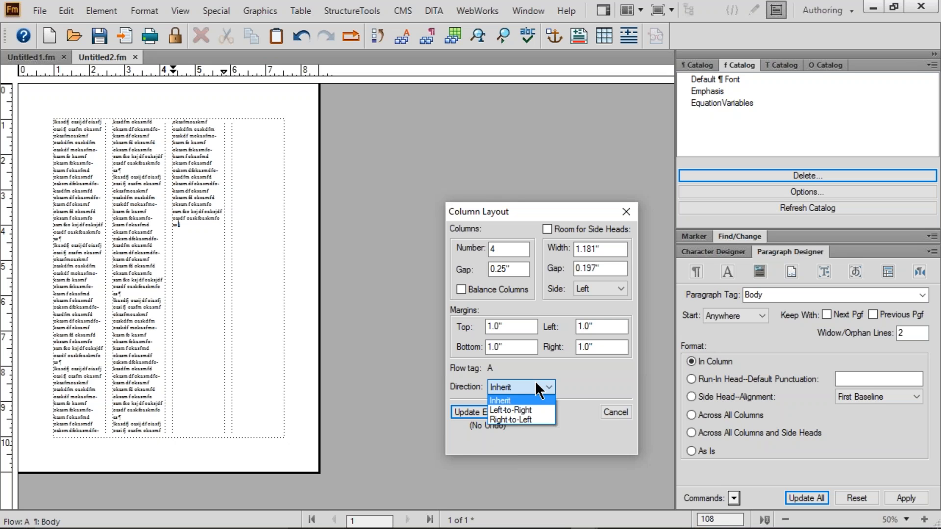
{"action": "left_click", "coordinate": [581, 383]}
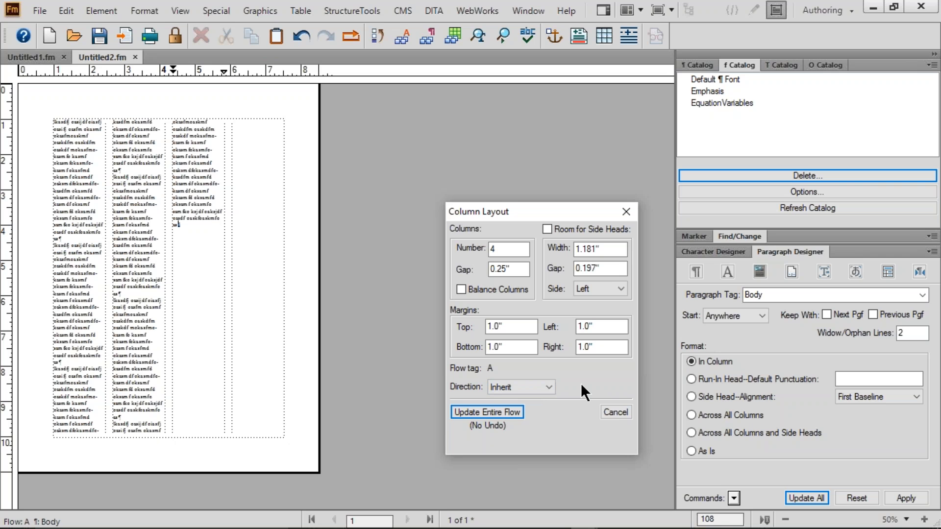
{"action": "left_click", "coordinate": [613, 412]}
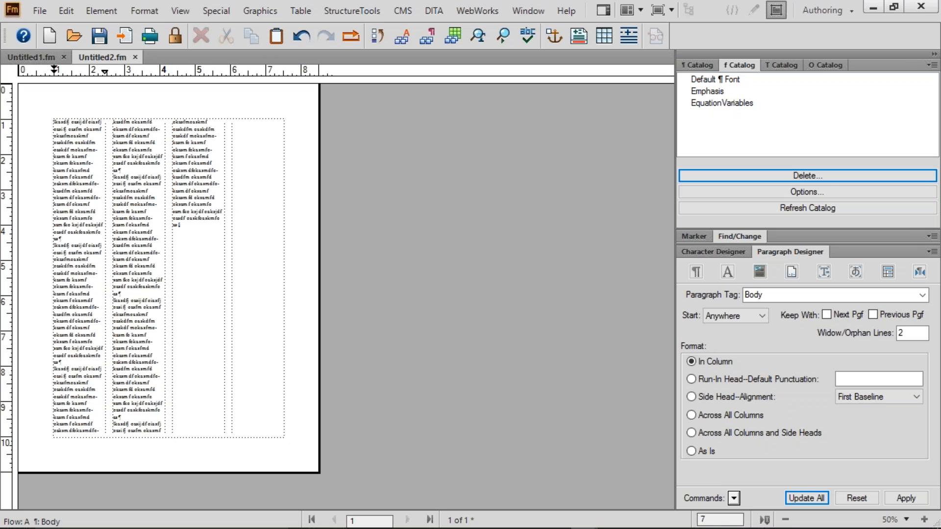
- Insert a new paragraph reading "Canada" above the placeholder text at the start of the first column
{"action": "left_click_drag", "start_coordinate": [67, 128], "coordinate": [231, 201]}
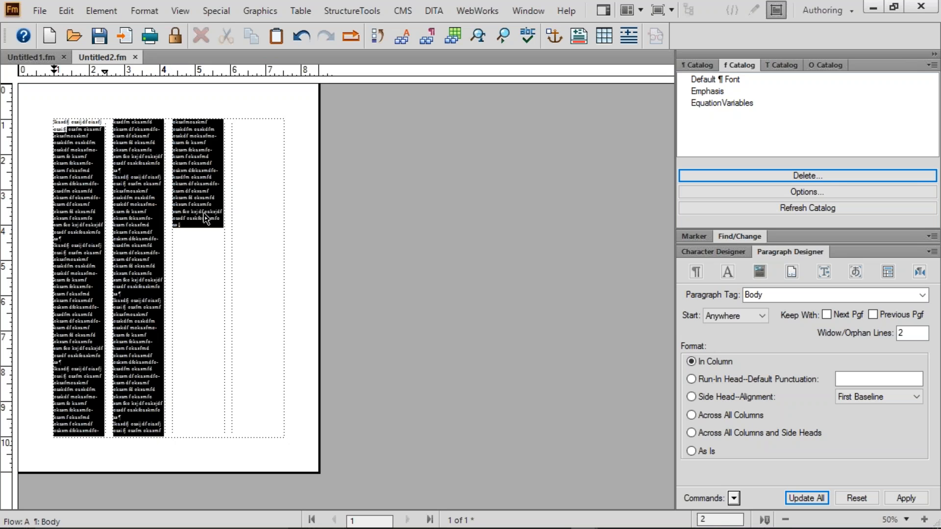
{"action": "left_click", "coordinate": [54, 121]}
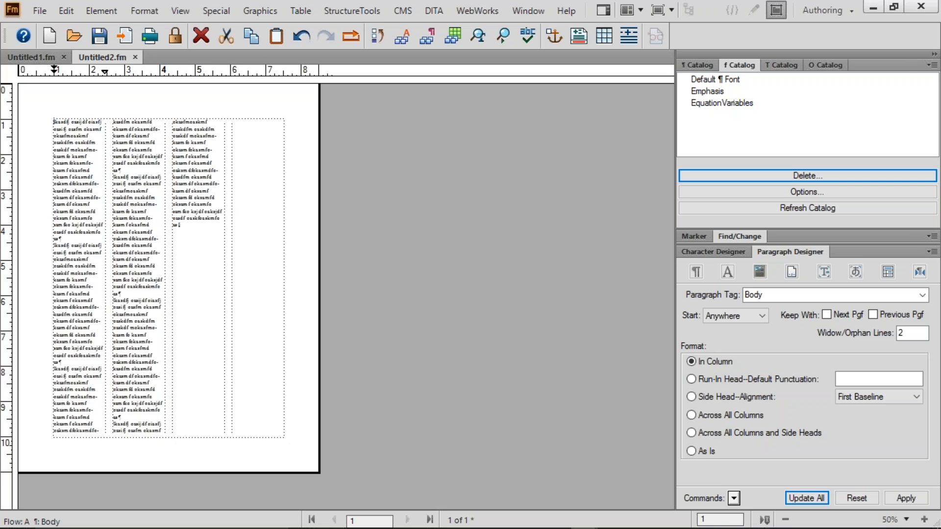
{"action": "scroll", "coordinate": [54, 121], "scroll_direction": "up", "scroll_amount": 4}
{"action": "scroll", "coordinate": [338, 289], "scroll_direction": "up", "scroll_amount": 2}
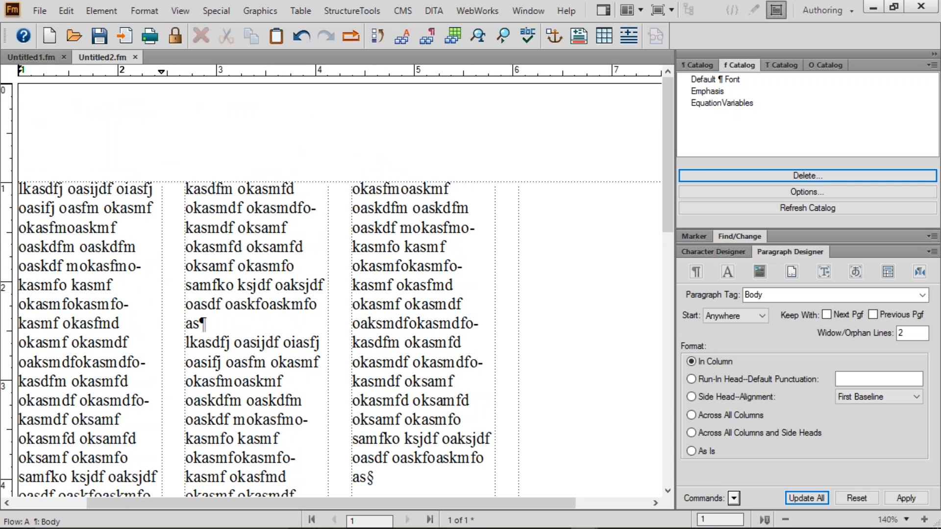
{"action": "key", "text": "Return"}
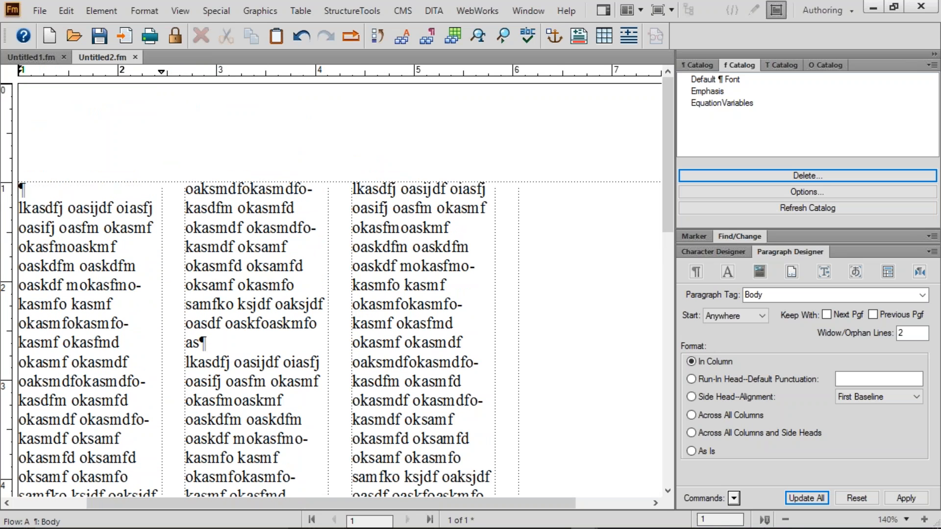
{"action": "type", "text": "Canada"}
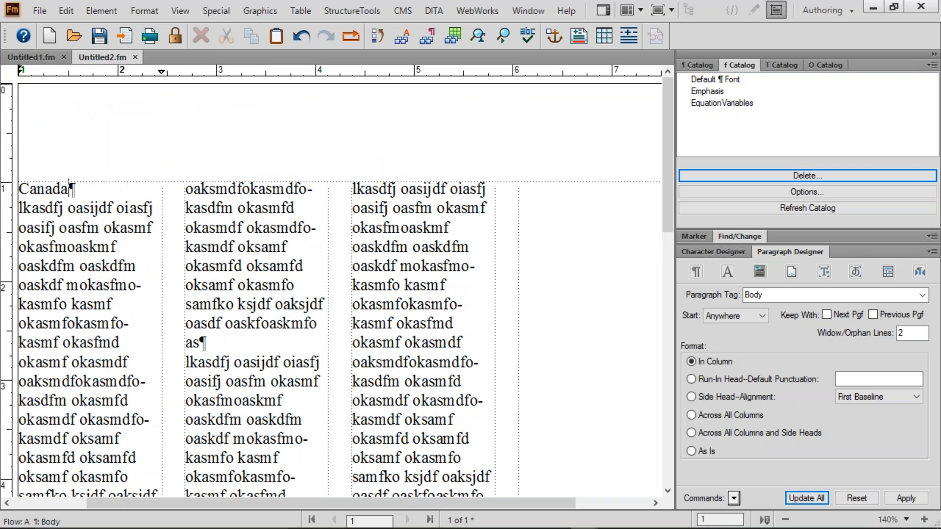
- Apply the Title paragraph format to the "Canada" paragraph
{"action": "key", "text": "ctrl+9"}
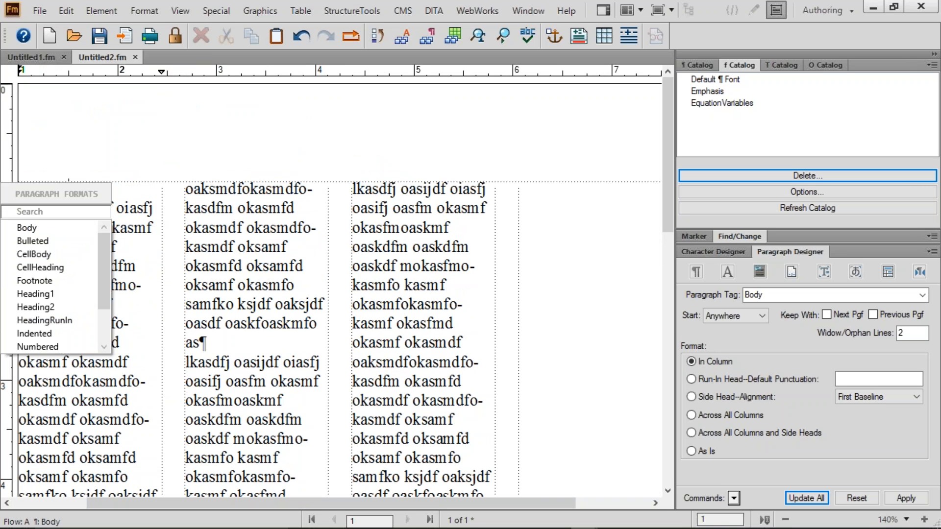
{"action": "type", "text": "ti"}
{"action": "key", "text": "Return"}
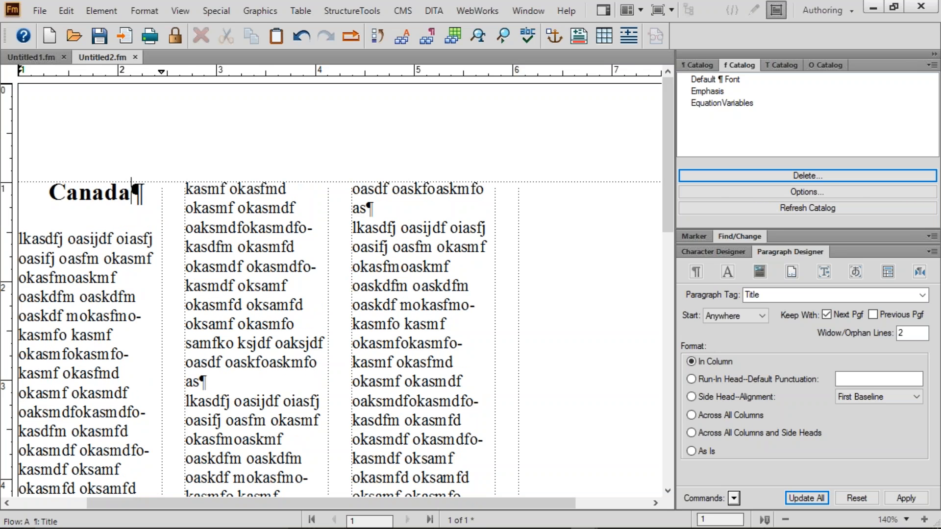
- Insert an empty paragraph after the placeholder paragraph that ends in the second column
{"action": "left_click", "coordinate": [203, 380]}
{"action": "key", "text": "Return"}
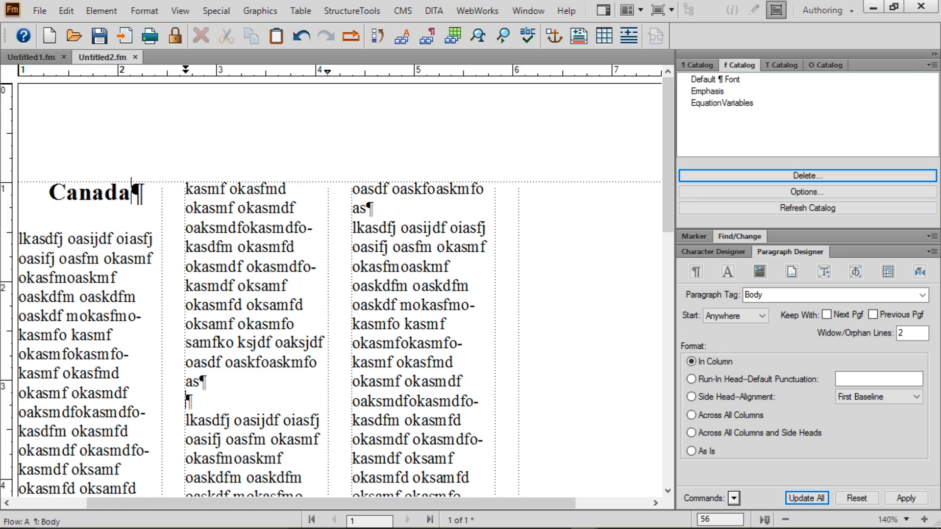
- Apply the Heading1 paragraph format to the empty paragraph in the second column and enter "Ontario"
{"action": "key", "text": "ctrl+9"}
{"action": "type", "text": "h"}
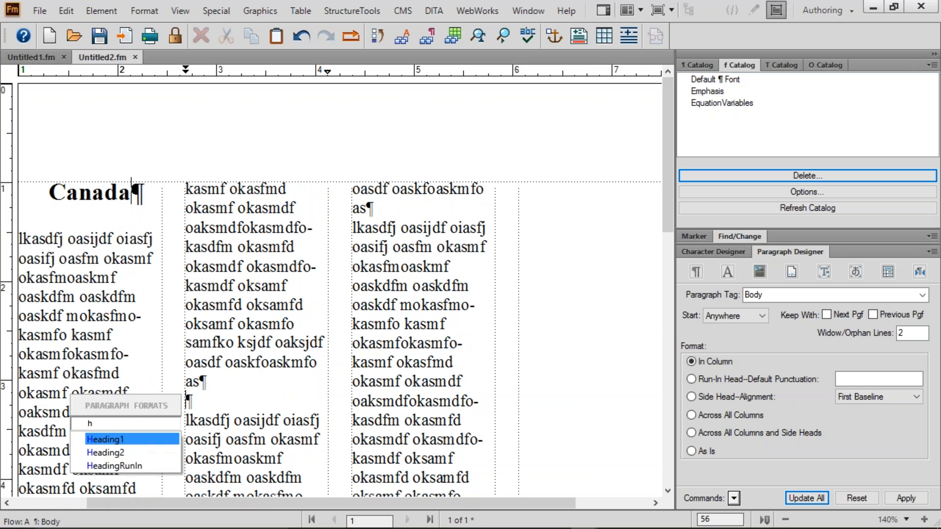
{"action": "key", "text": "Return"}
{"action": "type", "text": "Ontario"}
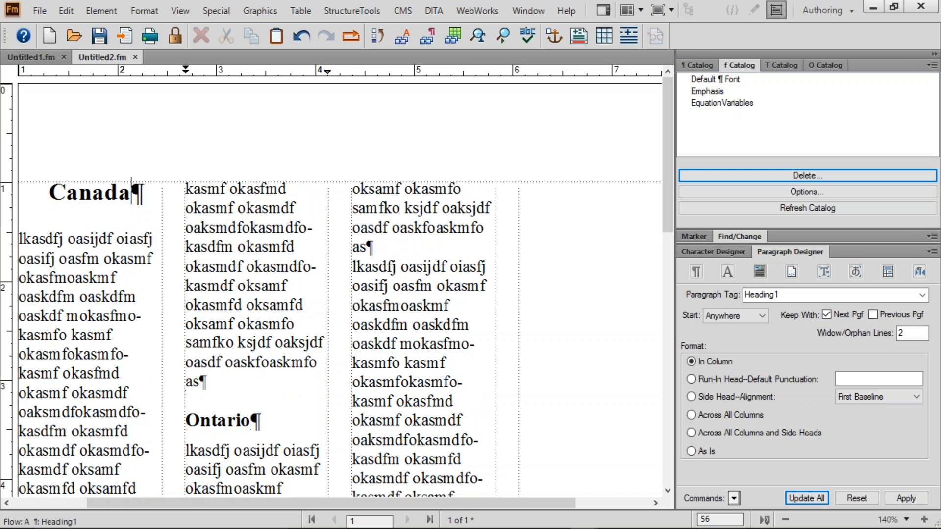
- Add a new paragraph before the last body paragraph in the third column, format it as Heading1 and enter "Quebec"
{"action": "left_click", "coordinate": [392, 253]}
{"action": "key", "text": "Return"}
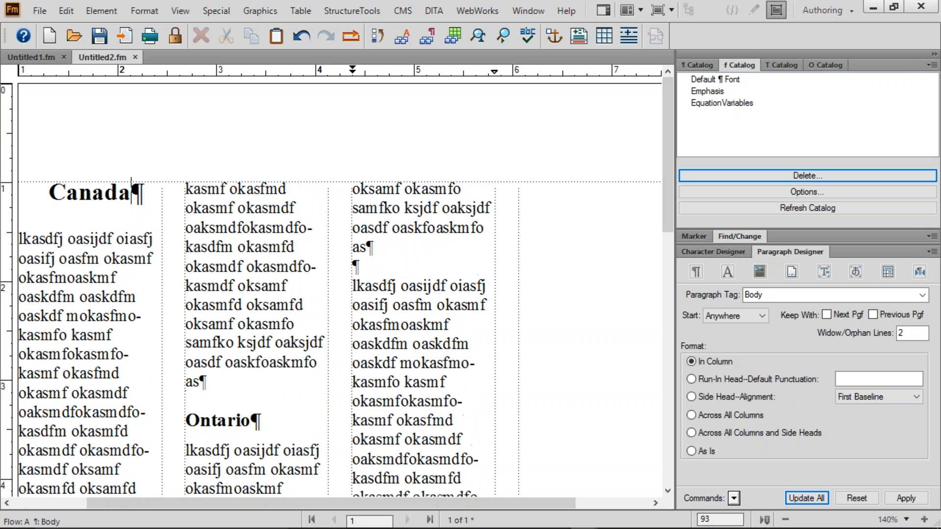
{"action": "key", "text": "ctrl+9"}
{"action": "type", "text": "h1"}
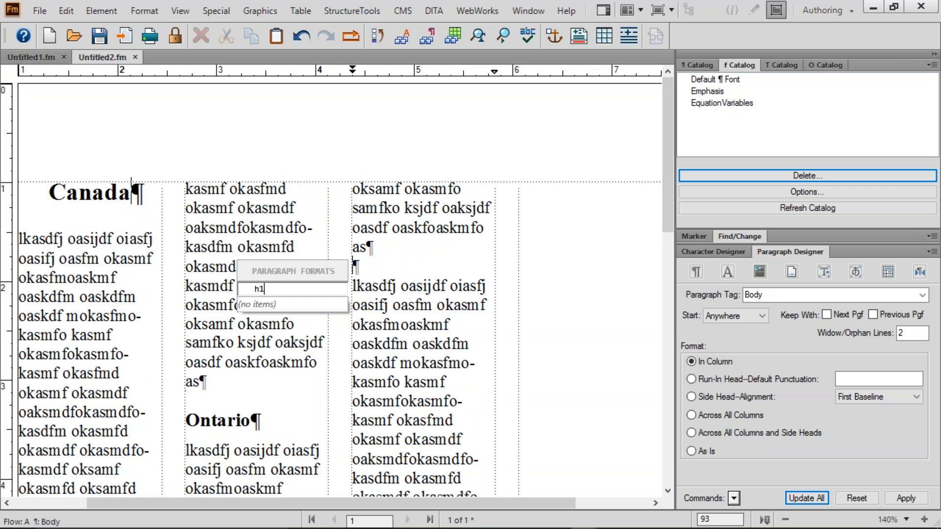
{"action": "key", "text": "BackSpace"}
{"action": "key", "text": "Return"}
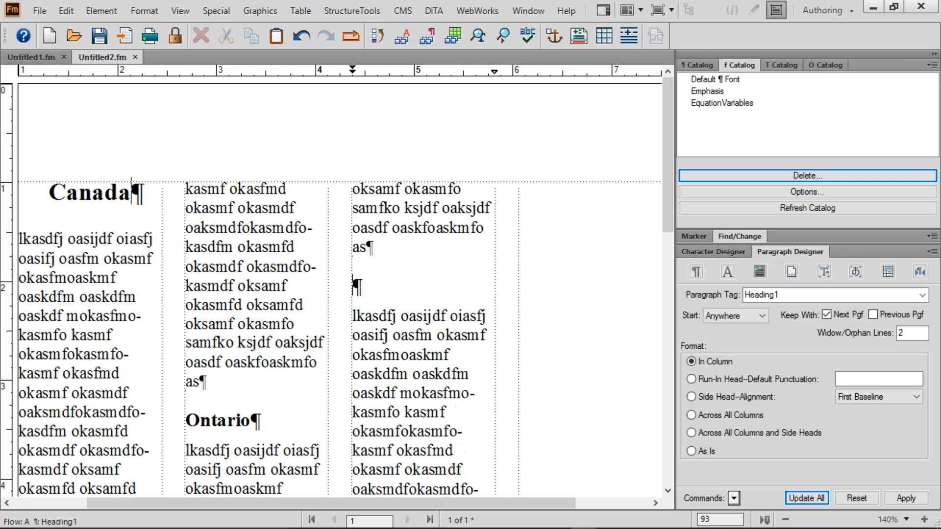
{"action": "type", "text": "Quebec"}
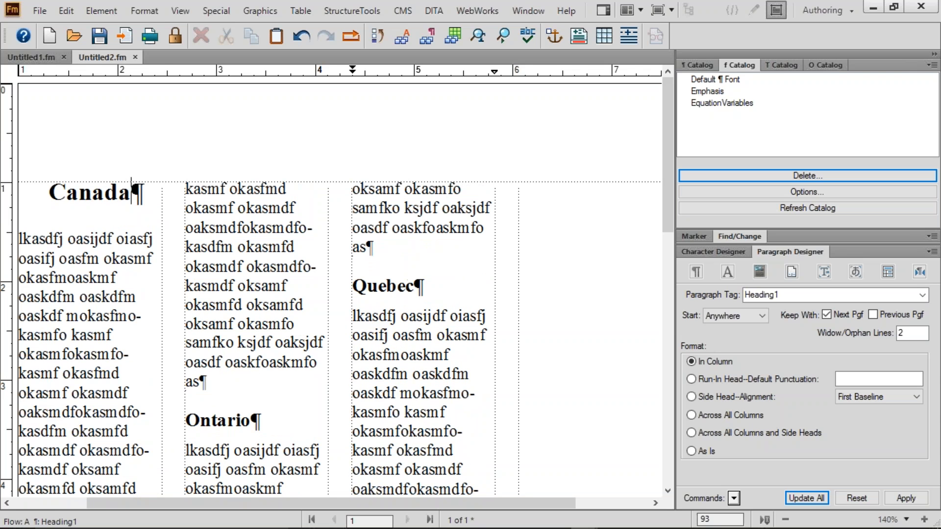
- Make the Canada title's Title format span across all columns and update every paragraph with that tag
{"action": "scroll", "coordinate": [503, 251], "scroll_direction": "down", "scroll_amount": 2}
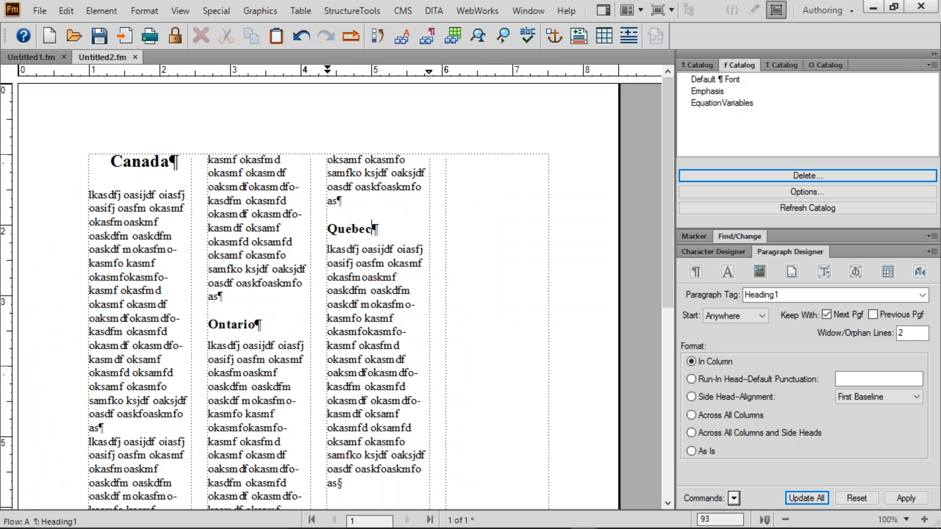
{"action": "scroll", "coordinate": [503, 251], "scroll_direction": "down", "scroll_amount": 1}
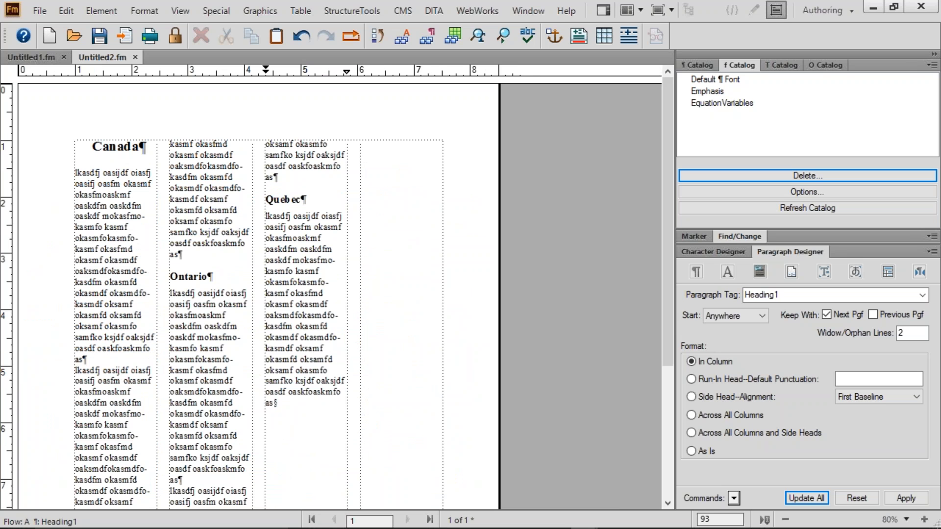
{"action": "triple_click", "coordinate": [121, 153]}
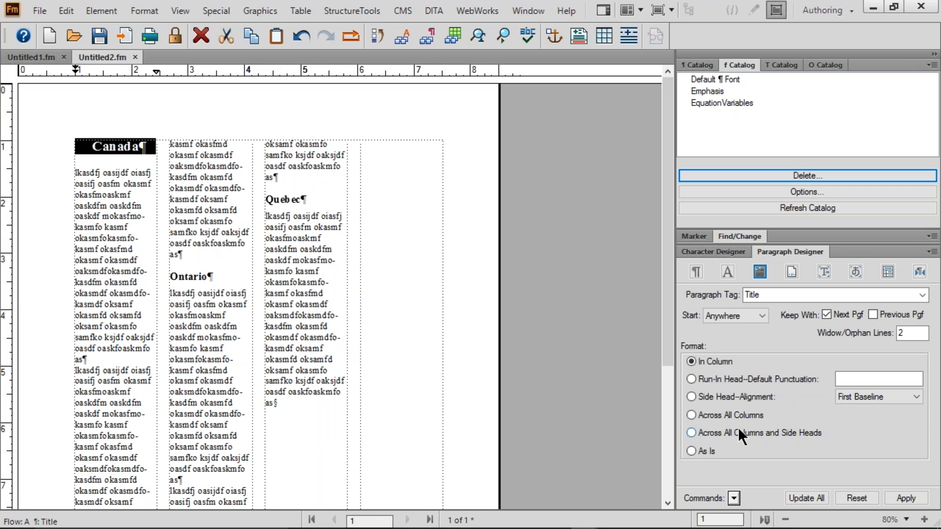
{"action": "left_click", "coordinate": [726, 414]}
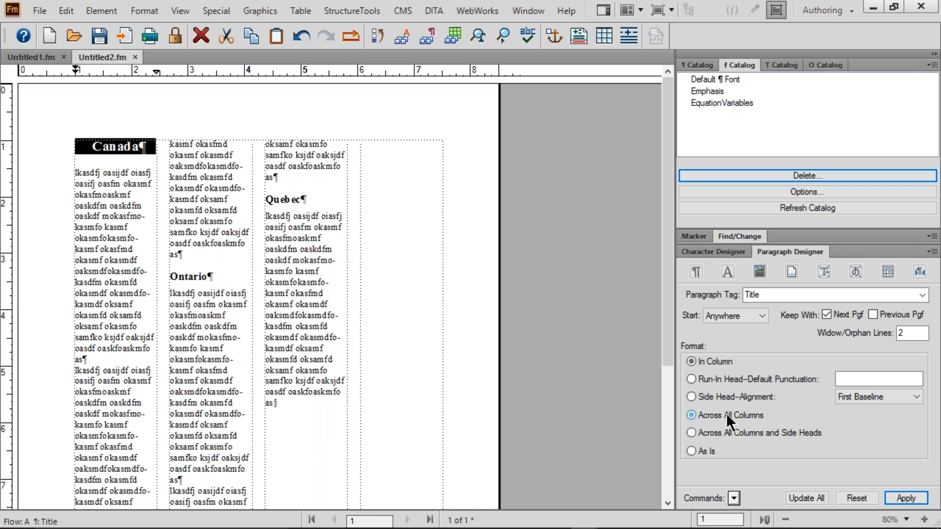
{"action": "left_click", "coordinate": [810, 498]}
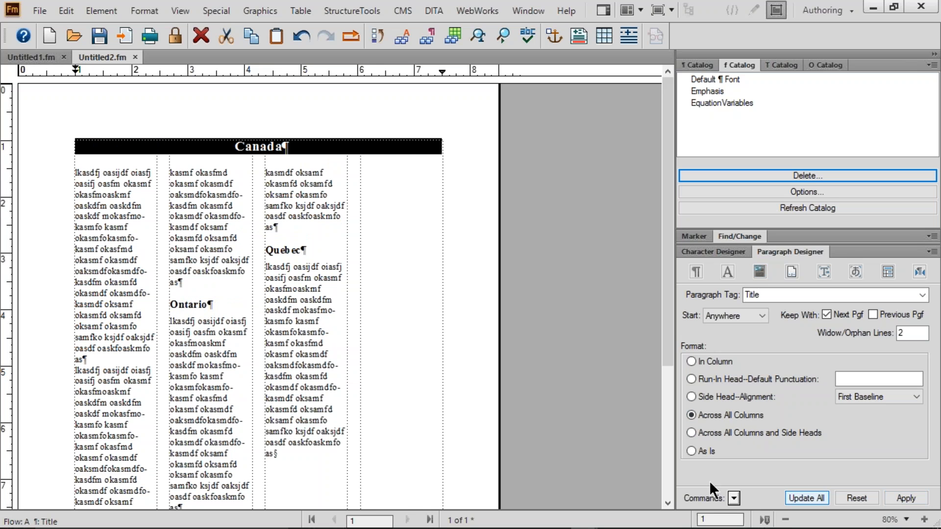
- Set the Ontario heading's Heading1 format to Across All Columns and update all paragraphs with that tag
{"action": "left_click_drag", "start_coordinate": [101, 173], "coordinate": [227, 275]}
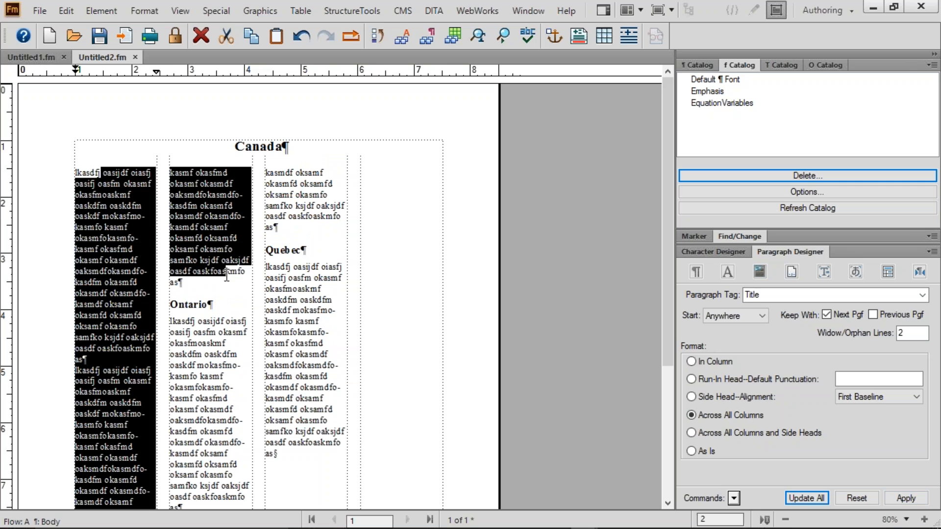
{"action": "triple_click", "coordinate": [193, 306]}
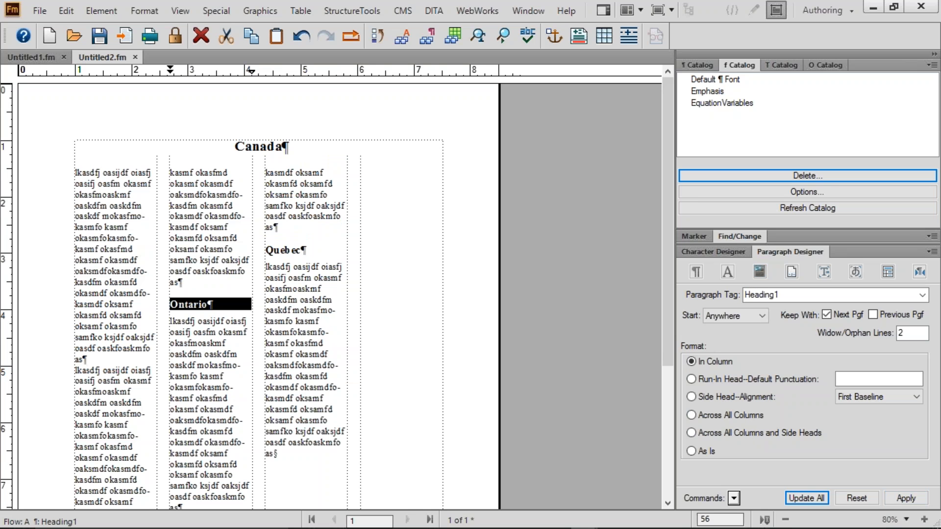
{"action": "left_click", "coordinate": [720, 416]}
{"action": "left_click", "coordinate": [799, 496]}
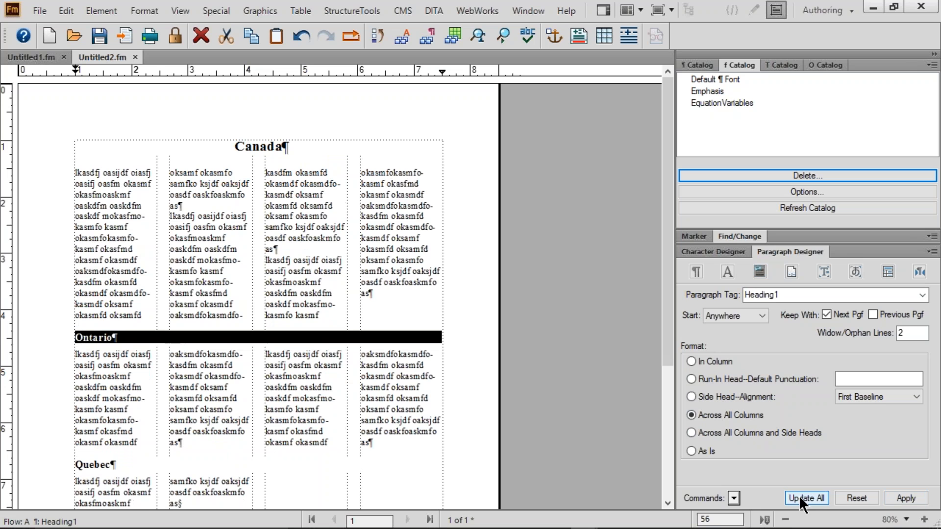
- Delete a passage of the body text under Ontario and break the remaining text into additional paragraphs
{"action": "scroll", "coordinate": [327, 349], "scroll_direction": "down", "scroll_amount": 5}
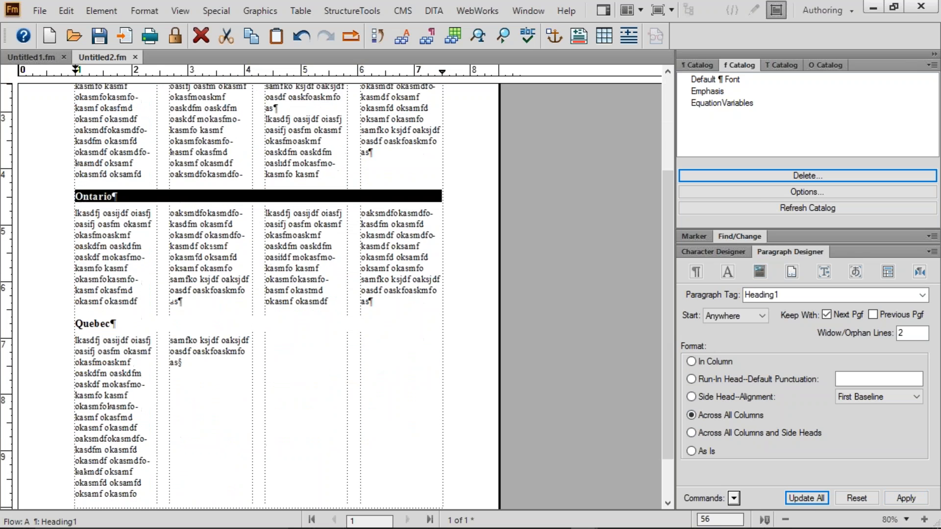
{"action": "left_click_drag", "start_coordinate": [210, 236], "coordinate": [283, 258]}
{"action": "key", "text": "Delete"}
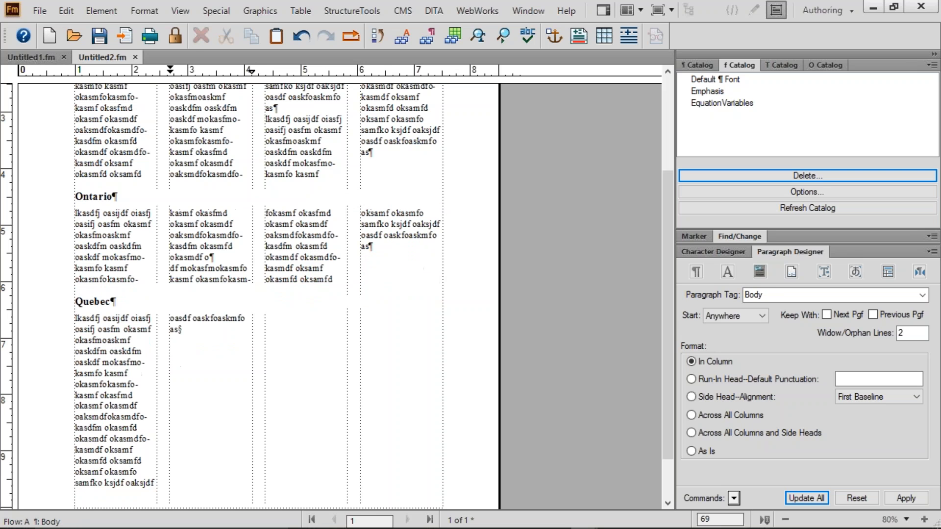
{"action": "key", "text": "Up"}
{"action": "key", "text": "Up"}
{"action": "key", "text": "Up"}
{"action": "key", "text": "Return"}
{"action": "key", "text": "Up"}
{"action": "key", "text": "Up"}
{"action": "key", "text": "Up"}
{"action": "key", "text": "Up"}
{"action": "key", "text": "Up"}
{"action": "key", "text": "Return"}
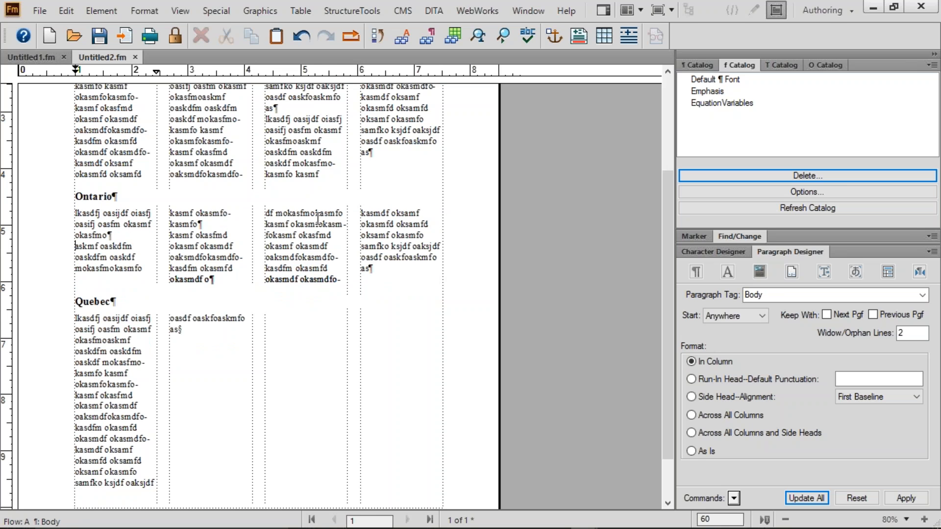
- Turn on Balance Columns in the column layout and update the entire flow
{"action": "left_click_drag", "start_coordinate": [76, 197], "coordinate": [387, 270]}
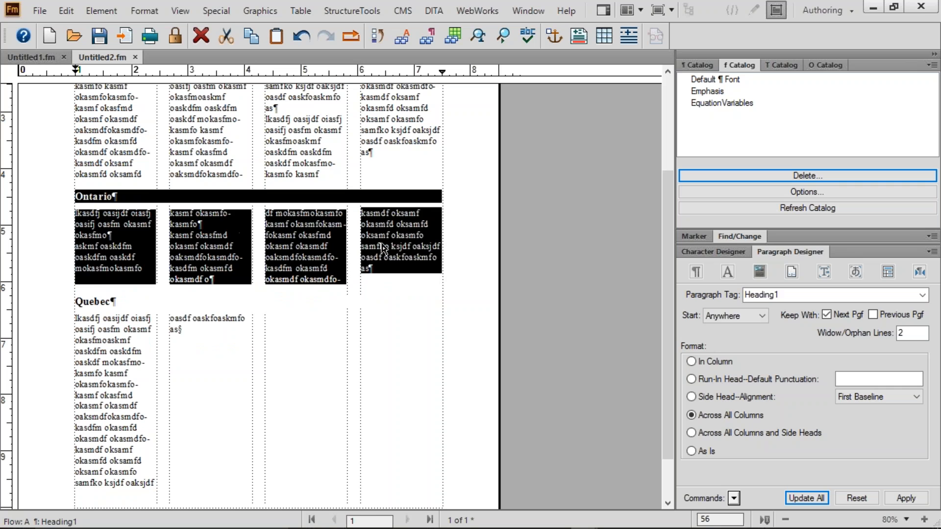
{"action": "left_click_drag", "start_coordinate": [111, 301], "coordinate": [180, 335]}
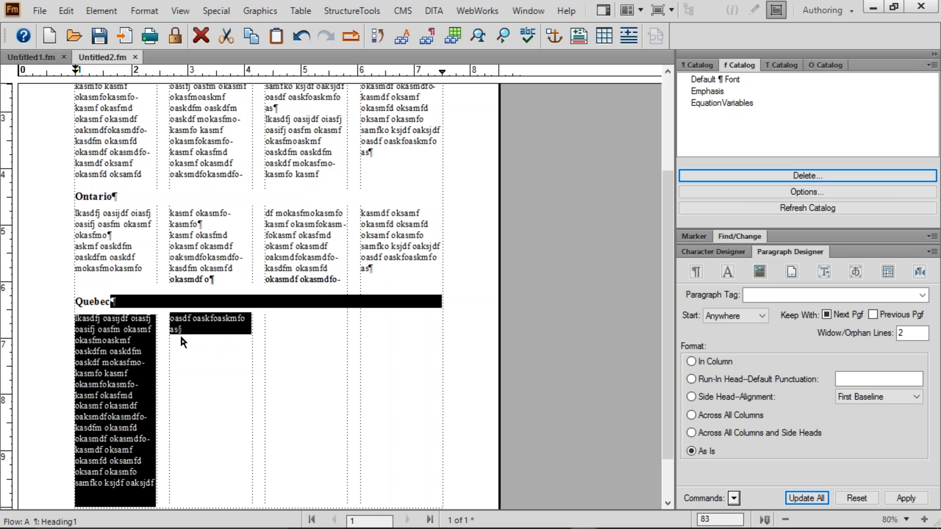
{"action": "left_click", "coordinate": [181, 335]}
{"action": "left_click", "coordinate": [154, 10]}
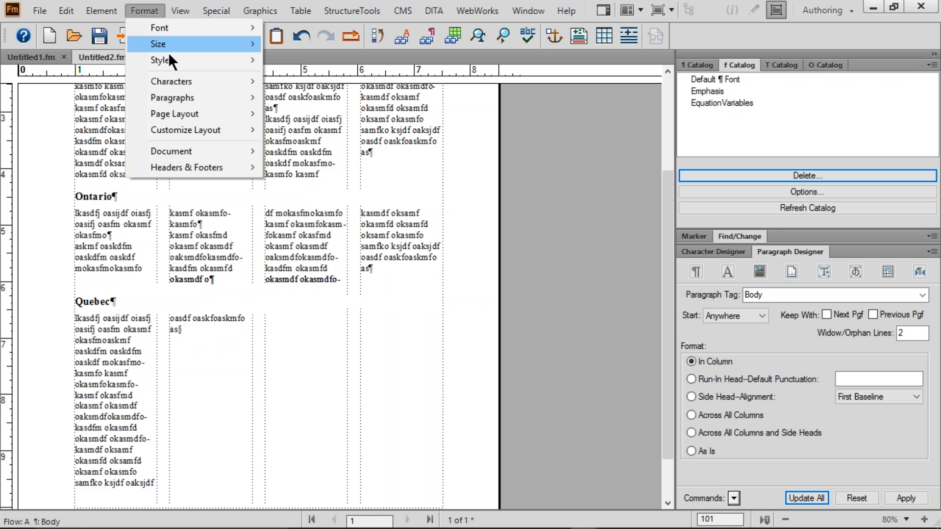
{"action": "mouse_move", "coordinate": [175, 116]}
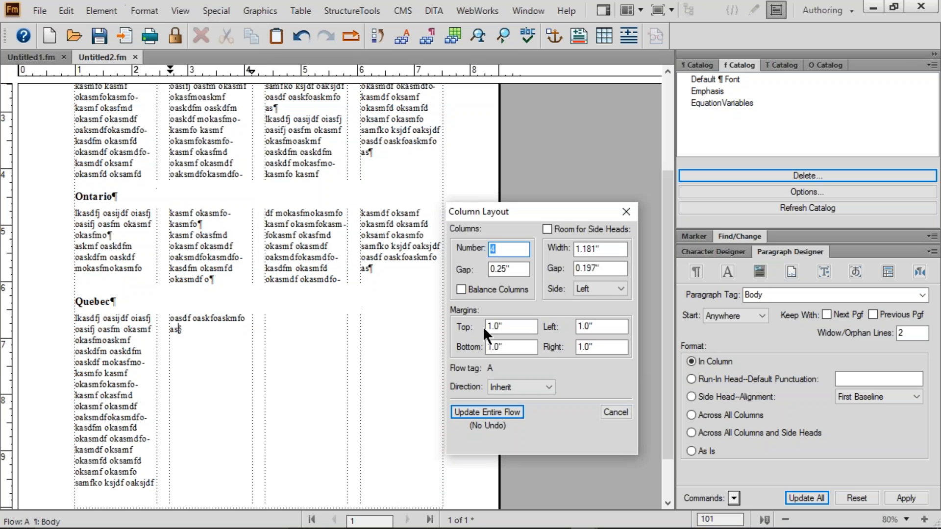
{"action": "left_click", "coordinate": [484, 287]}
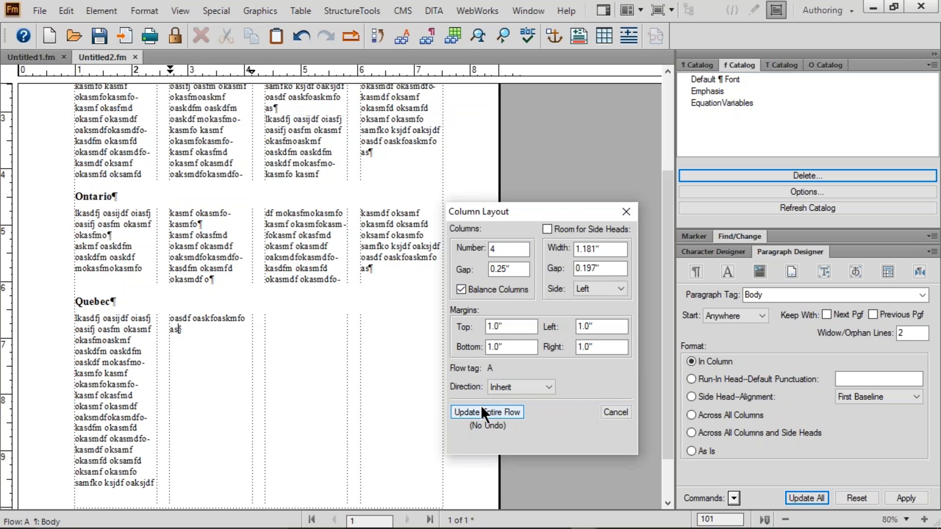
{"action": "left_click", "coordinate": [481, 407]}
{"action": "left_click_drag", "start_coordinate": [106, 303], "coordinate": [377, 339]}
{"action": "left_click", "coordinate": [329, 335]}
{"action": "scroll", "coordinate": [329, 335], "scroll_direction": "up", "scroll_amount": 2}
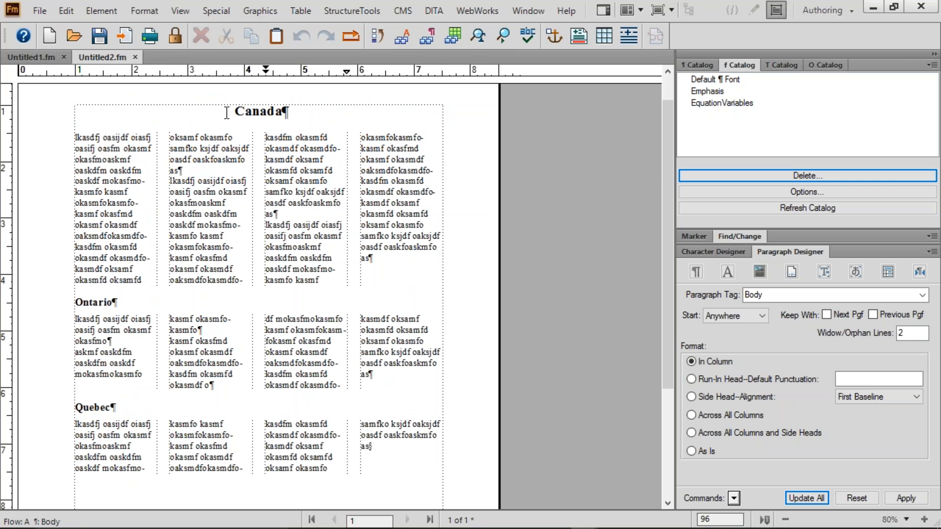
- Copy the body paragraphs under the Canada title and paste them at the end of the Ontario section
{"action": "left_click_drag", "start_coordinate": [226, 114], "coordinate": [321, 113]}
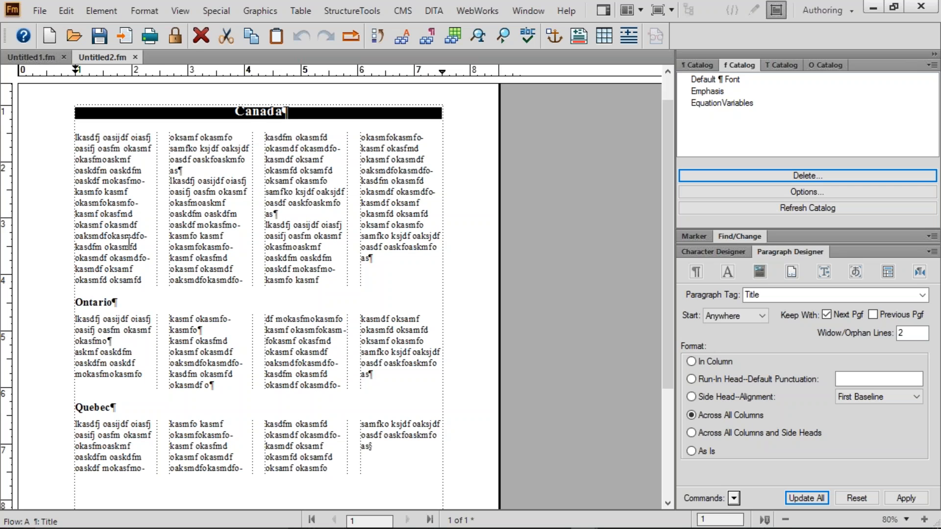
{"action": "triple_click", "coordinate": [119, 208]}
{"action": "left_click_drag", "start_coordinate": [119, 208], "coordinate": [301, 230]}
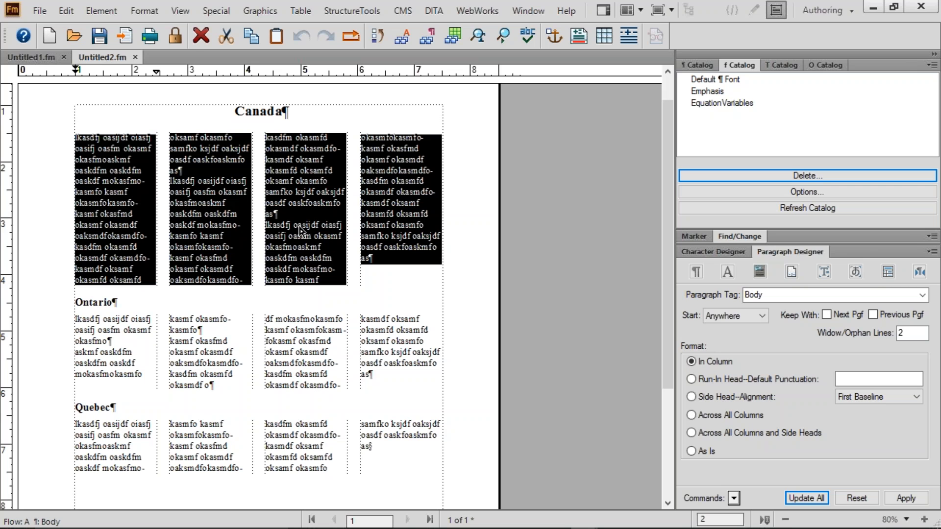
{"action": "key", "text": "ctrl+c"}
{"action": "left_click", "coordinate": [391, 378]}
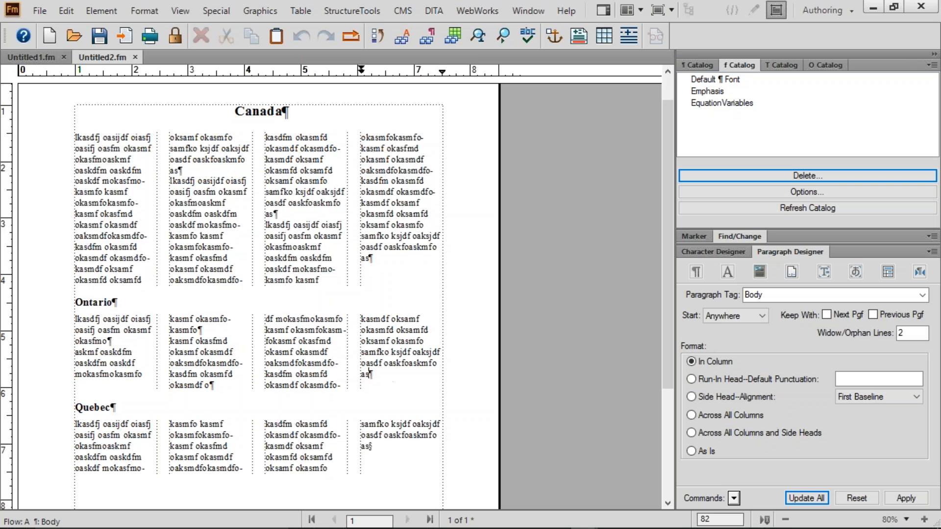
{"action": "key", "text": "ctrl+v"}
{"action": "scroll", "coordinate": [364, 411], "scroll_direction": "down", "scroll_amount": 5}
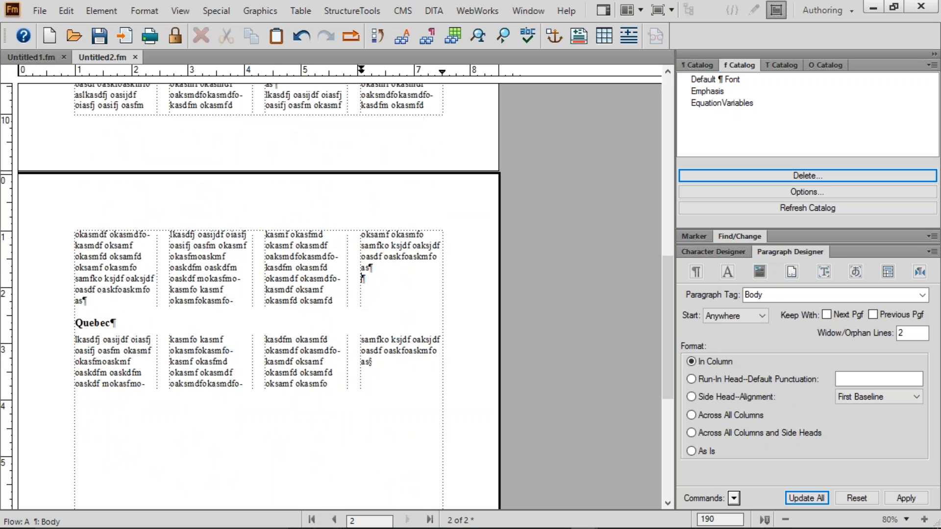
- Paste the copied body paragraphs repeatedly into the text under the Quebec heading
{"action": "key", "text": "Down"}
{"action": "key", "text": "Down"}
{"action": "key", "text": "Down"}
{"action": "key", "text": "Down"}
{"action": "key", "text": "ctrl+v"}
{"action": "key", "text": "ctrl+v"}
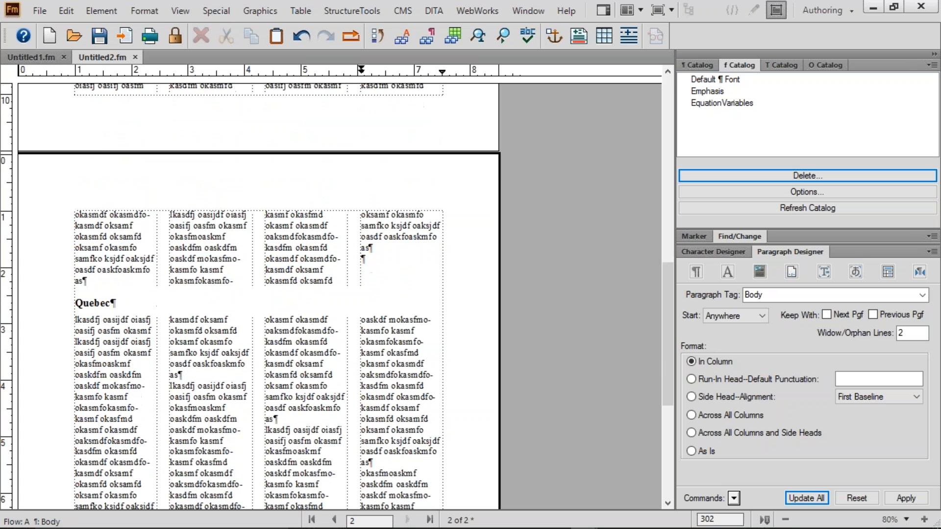
{"action": "key", "text": "ctrl+v"}
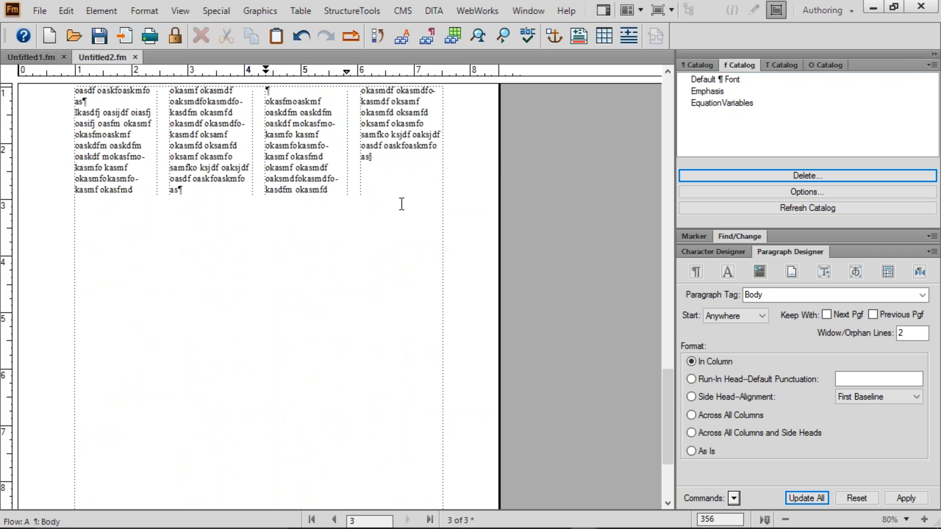
- Format the empty paragraph on page 3 as Heading1 and enter "Alberta"
{"action": "key", "text": "ctrl+9"}
{"action": "type", "text": "h"}
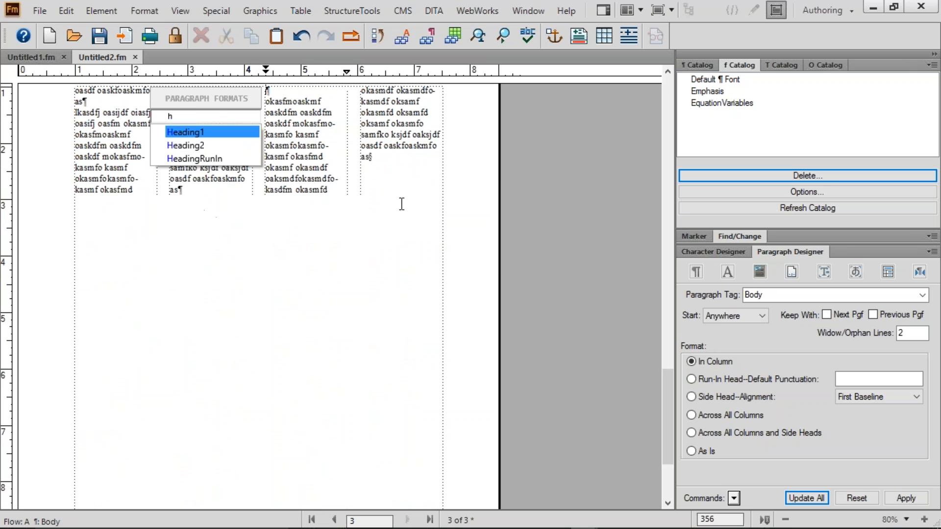
{"action": "key", "text": "Return"}
{"action": "type", "text": "Alberta"}
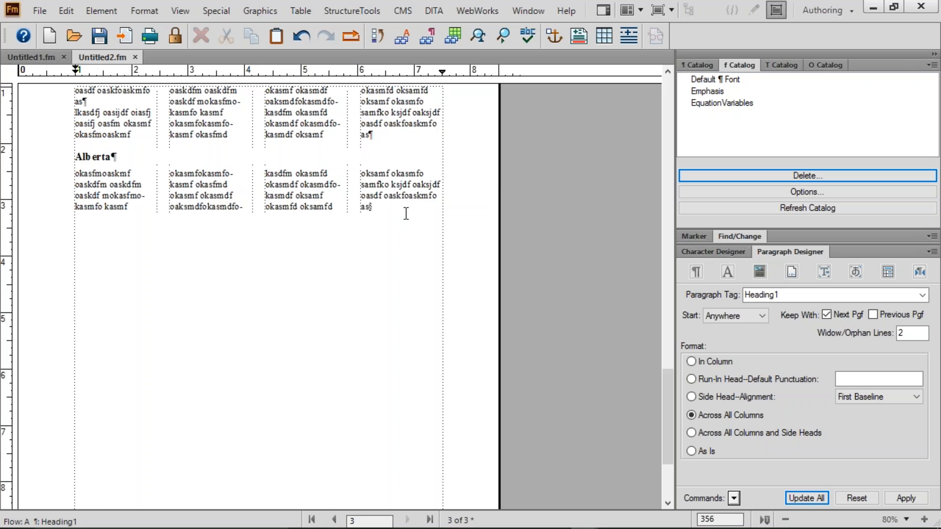
- Review the column layout and spanning headings across the pages, going back to the Canada title
{"action": "scroll", "coordinate": [405, 214], "scroll_direction": "up", "scroll_amount": 2}
{"action": "scroll", "coordinate": [406, 214], "scroll_direction": "up", "scroll_amount": 10}
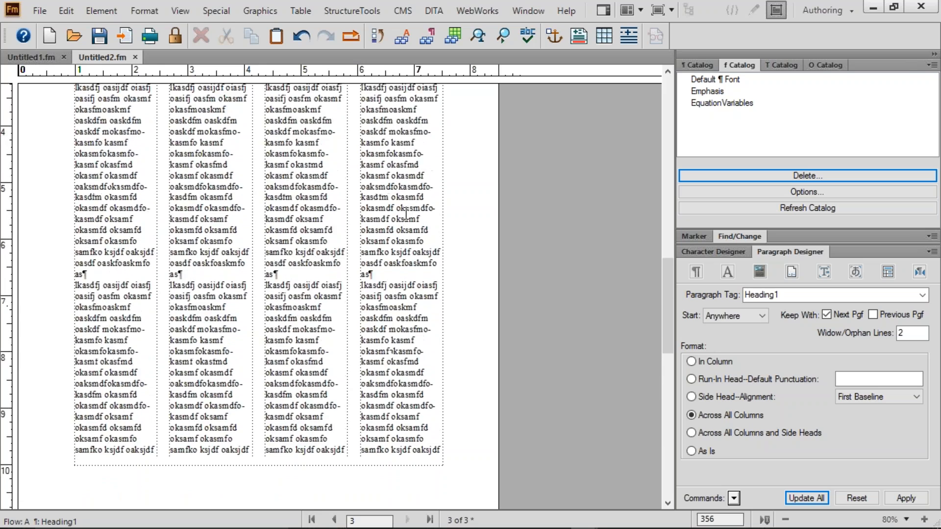
{"action": "scroll", "coordinate": [406, 214], "scroll_direction": "up", "scroll_amount": 7}
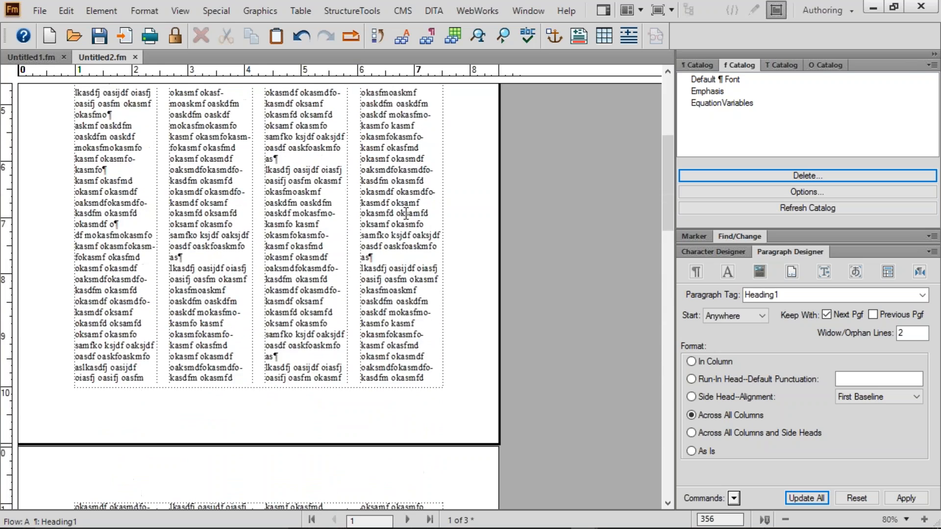
{"action": "scroll", "coordinate": [406, 215], "scroll_direction": "up", "scroll_amount": 5}
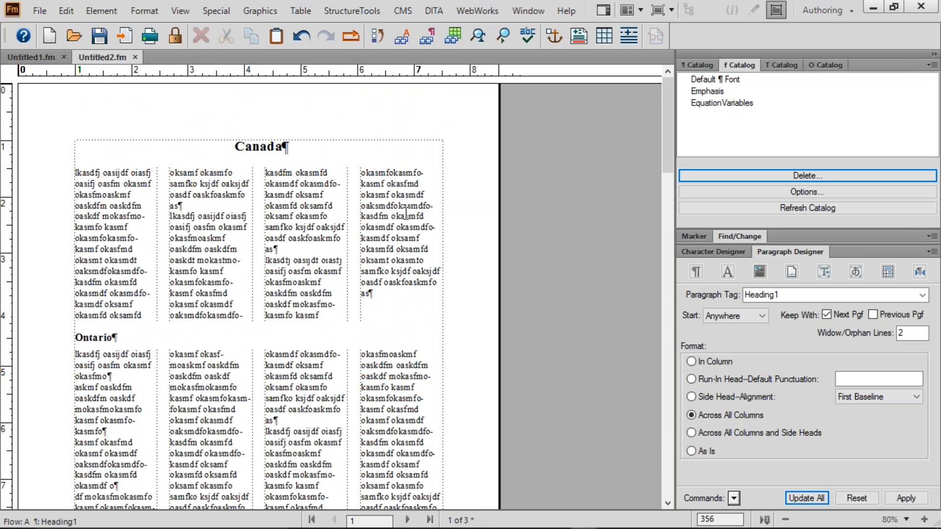
{"action": "left_click", "coordinate": [300, 219]}
{"action": "scroll", "coordinate": [300, 220], "scroll_direction": "down", "scroll_amount": 1}
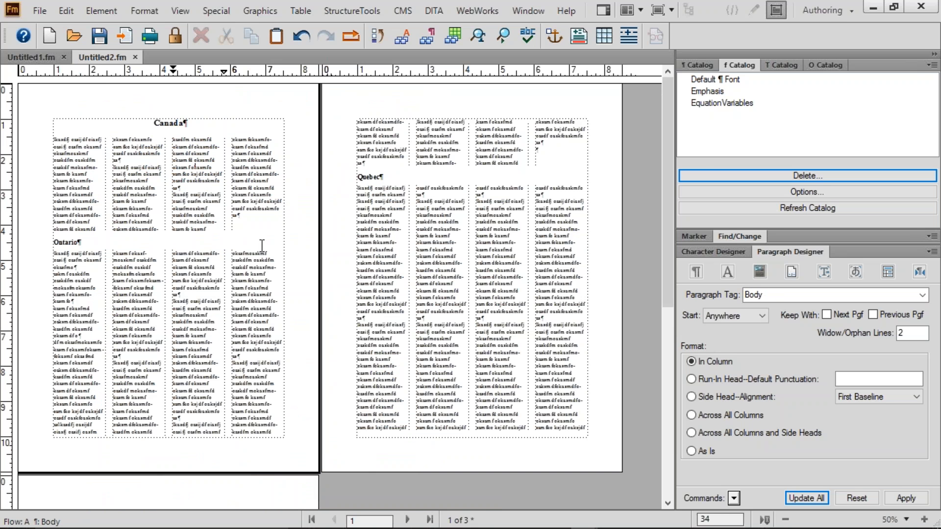
- Change the column layout of the entire text flow to 3 columns
{"action": "left_click", "coordinate": [145, 11]}
{"action": "mouse_move", "coordinate": [156, 111]}
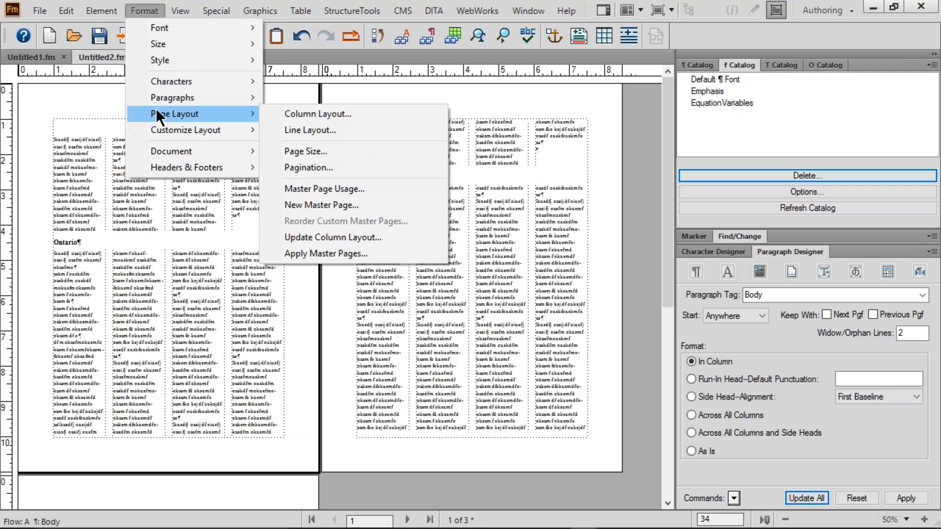
{"action": "left_click", "coordinate": [315, 114]}
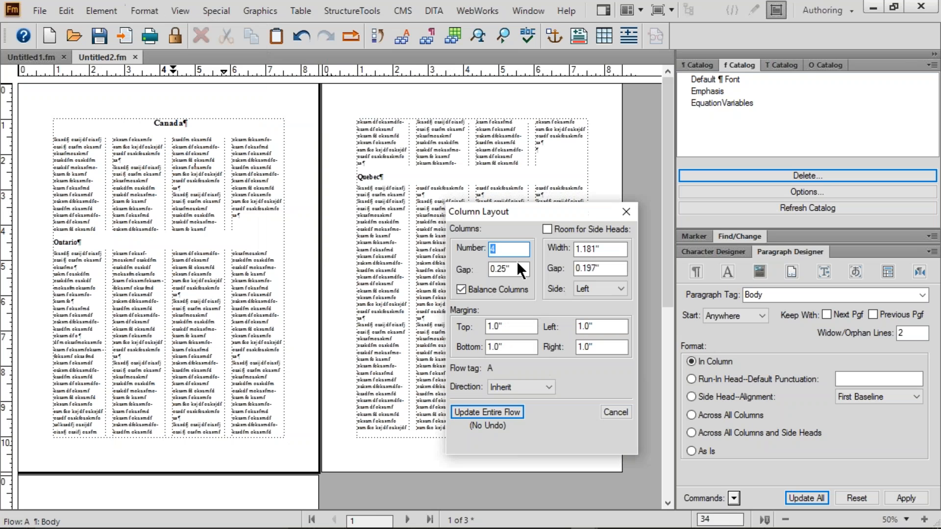
{"action": "type", "text": "3"}
{"action": "key", "text": "Return"}
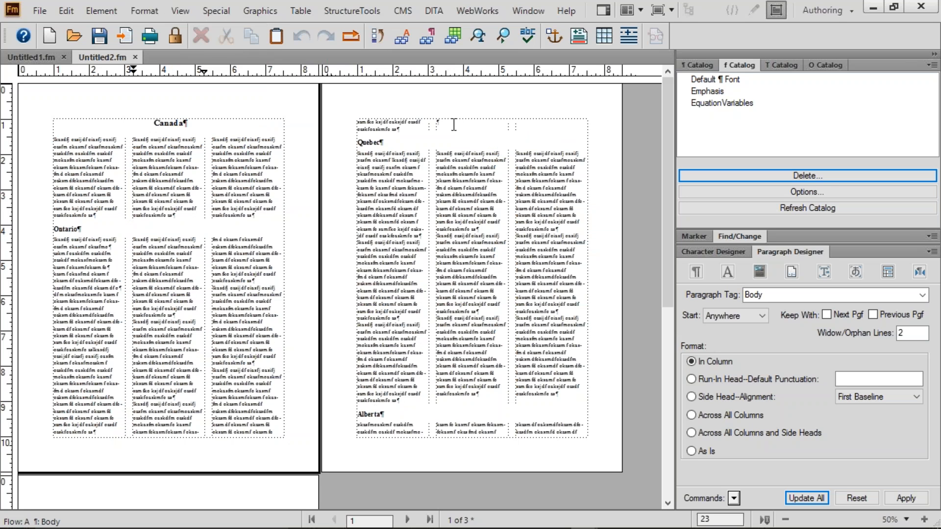
- Delete the empty paragraph above the Quebec heading and a passage of body text in the middle column under Ontario
{"action": "left_click", "coordinate": [397, 129]}
{"action": "key", "text": "BackSpace"}
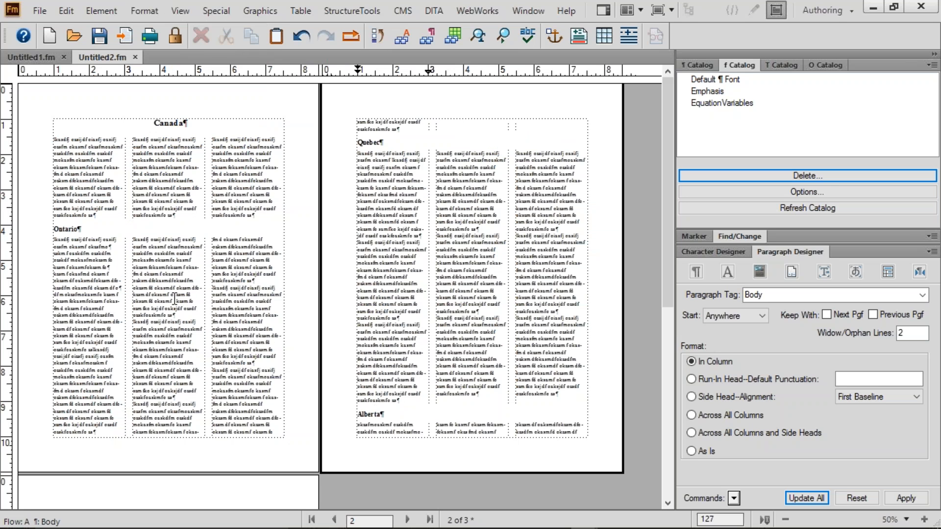
{"action": "left_click_drag", "start_coordinate": [174, 300], "coordinate": [133, 322]}
{"action": "key", "text": "BackSpace"}
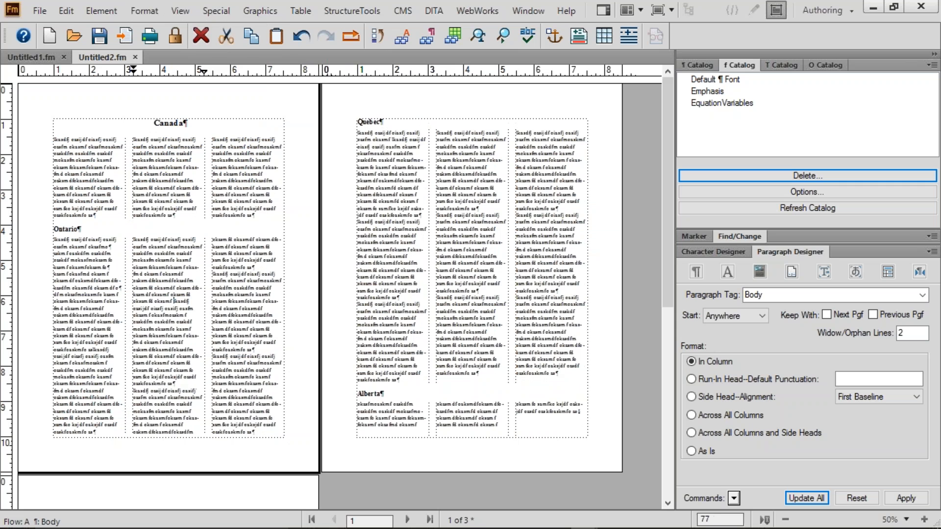
- Delete further runs of lines from the Ontario body text and a block of the Quebec body text on page 2
{"action": "key", "text": "shift+Down"}
{"action": "key", "text": "shift+Down"}
{"action": "key", "text": "shift+Down"}
{"action": "key", "text": "shift+Down"}
{"action": "key", "text": "shift+Down"}
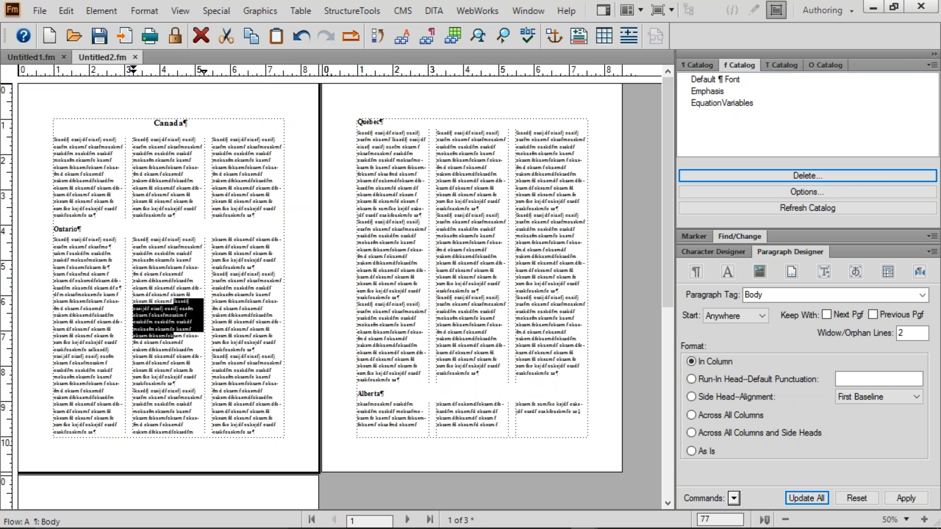
{"action": "key", "text": "BackSpace"}
{"action": "key", "text": "shift+Down"}
{"action": "key", "text": "shift+Down"}
{"action": "key", "text": "shift+Down"}
{"action": "key", "text": "shift+Down"}
{"action": "key", "text": "shift+Down"}
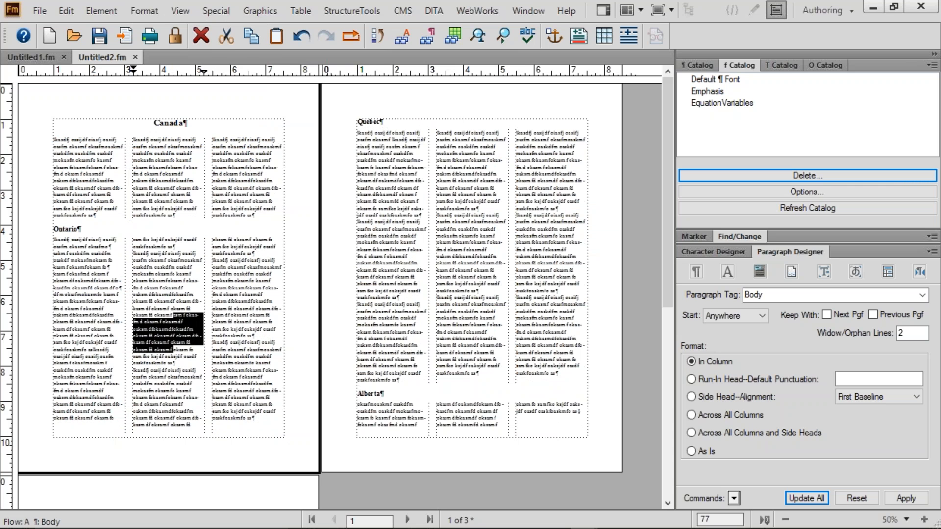
{"action": "key", "text": "BackSpace"}
{"action": "key", "text": "shift+Down"}
{"action": "key", "text": "shift+Down"}
{"action": "key", "text": "shift+Down"}
{"action": "key", "text": "shift+Down"}
{"action": "key", "text": "shift+Down"}
{"action": "key", "text": "BackSpace"}
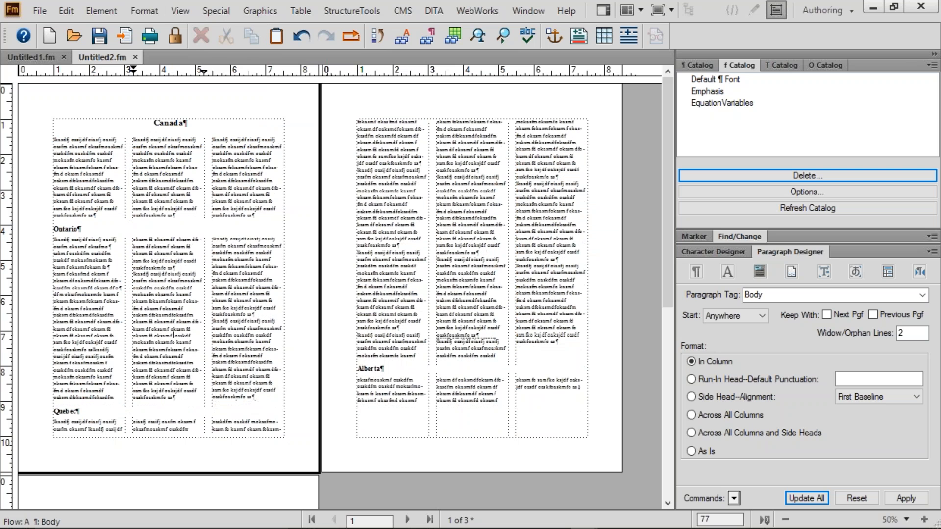
{"action": "key", "text": "shift+Down"}
{"action": "key", "text": "shift+Down"}
{"action": "key", "text": "shift+Down"}
{"action": "key", "text": "shift+Down"}
{"action": "key", "text": "BackSpace"}
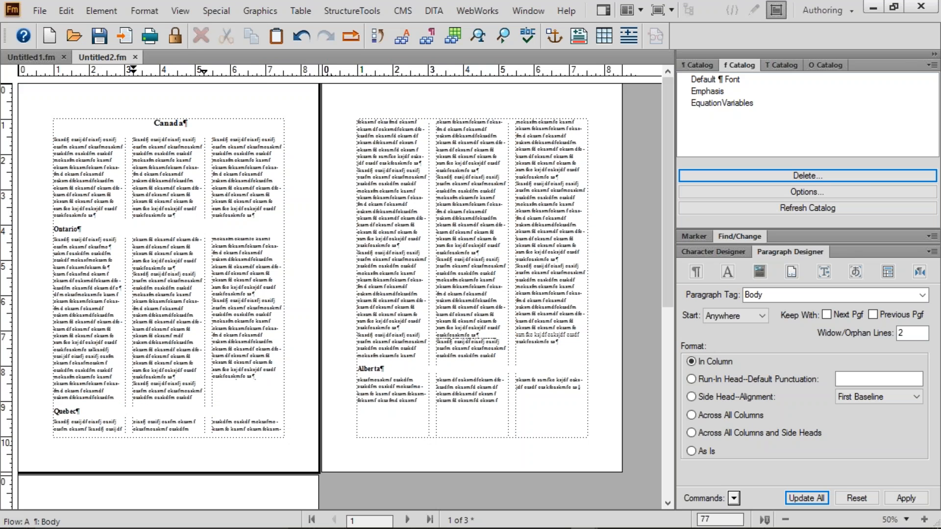
{"action": "left_click_drag", "start_coordinate": [386, 183], "coordinate": [489, 201]}
{"action": "key", "text": "BackSpace"}
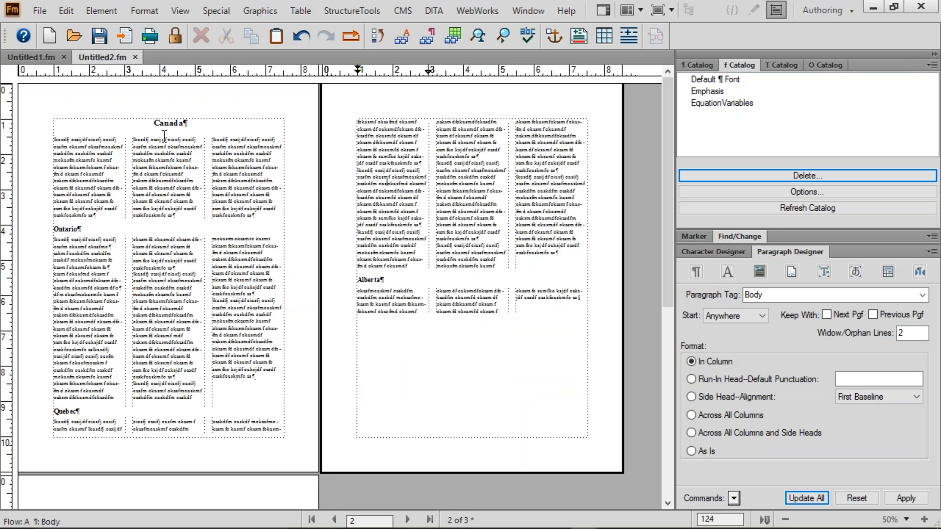
- Select the Canada title and check its pagination format
{"action": "left_click_drag", "start_coordinate": [137, 106], "coordinate": [173, 127]}
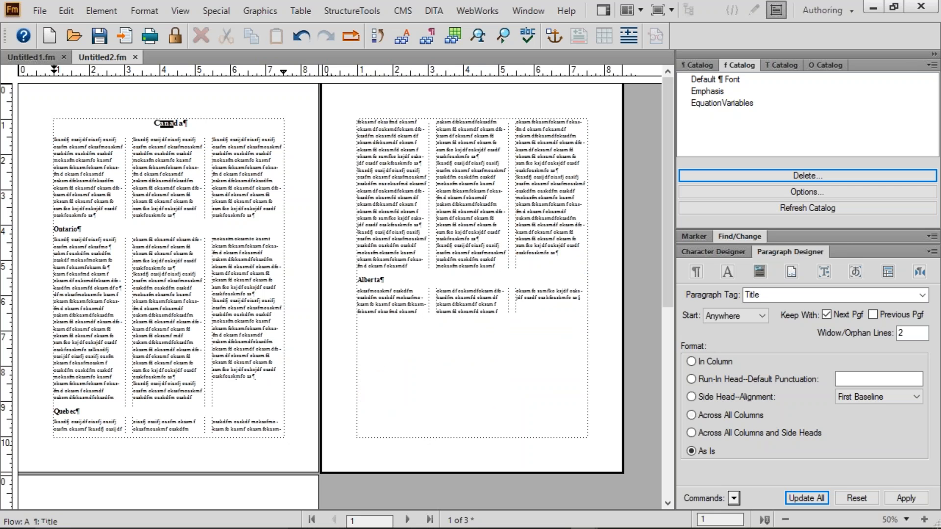
{"action": "triple_click", "coordinate": [173, 127]}
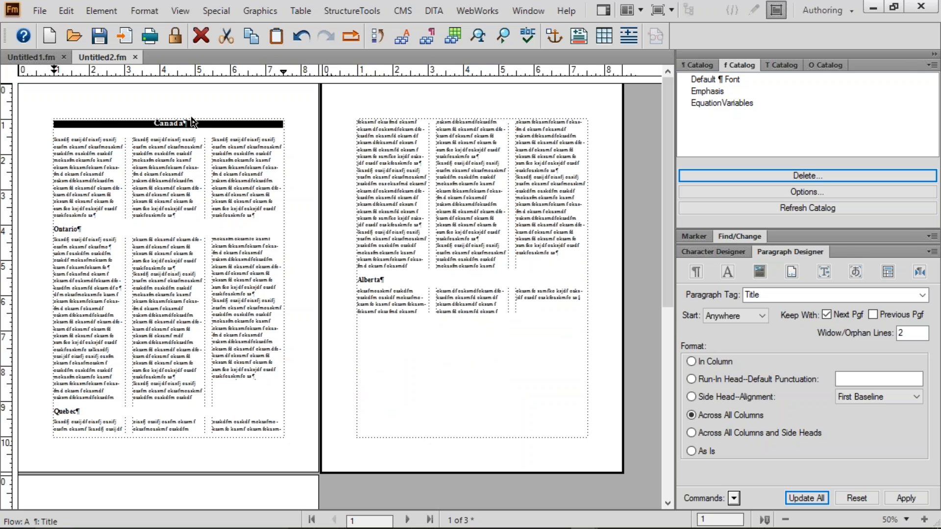
{"action": "left_click", "coordinate": [192, 118]}
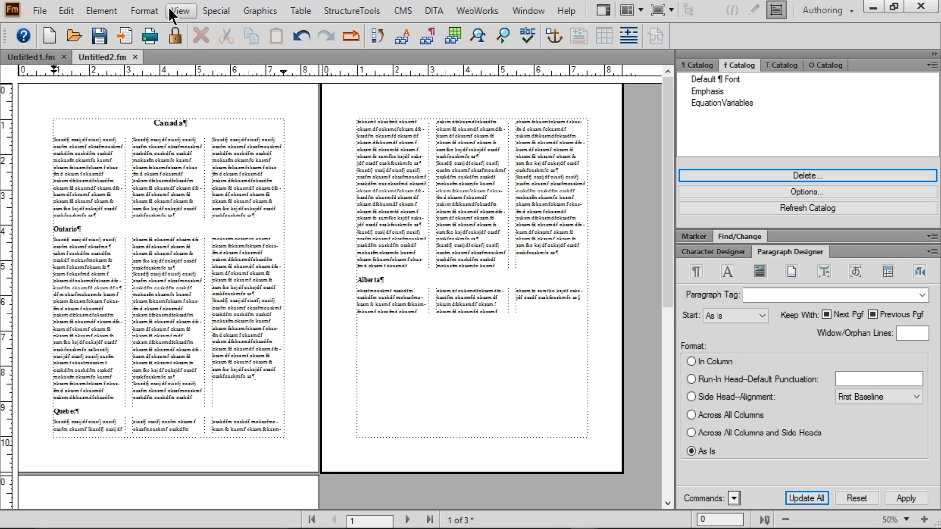
- Switch to the master pages and select the main text frame and the header frame in turn
{"action": "left_click", "coordinate": [180, 10]}
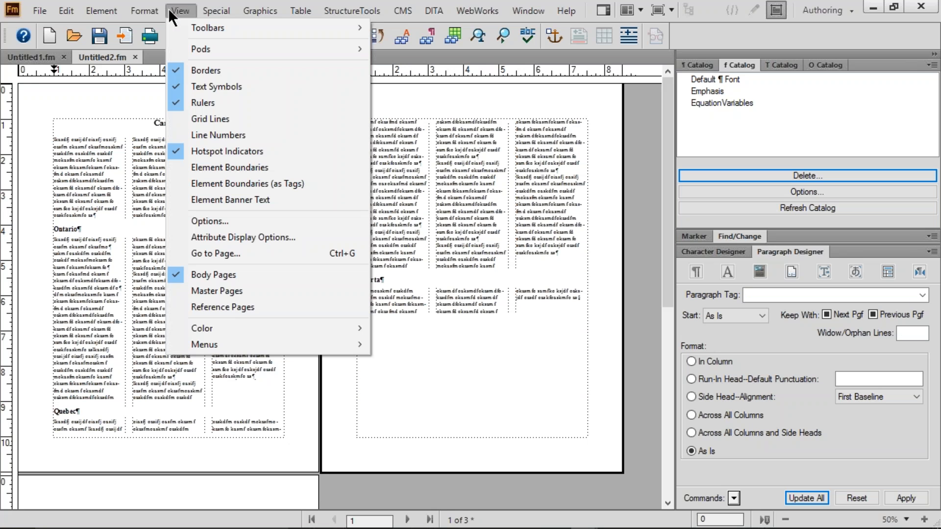
{"action": "left_click", "coordinate": [238, 290]}
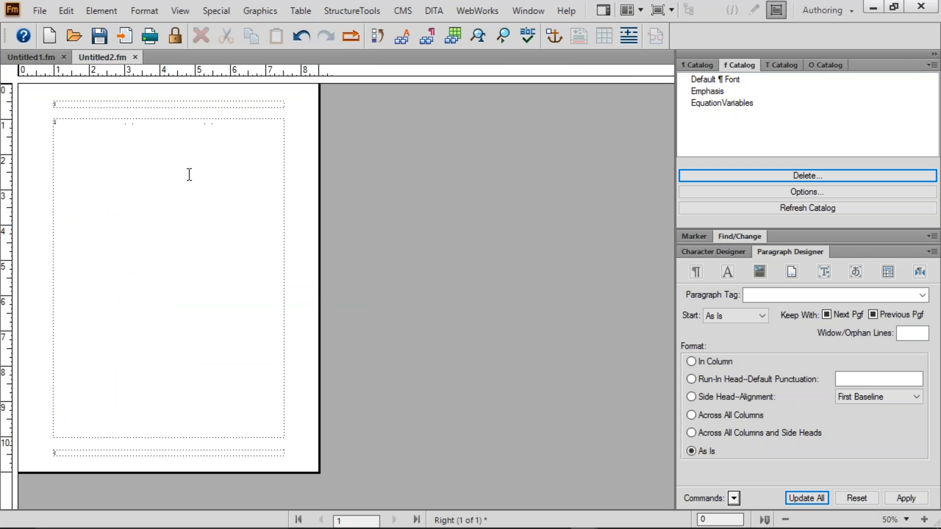
{"action": "left_click", "coordinate": [48, 127]}
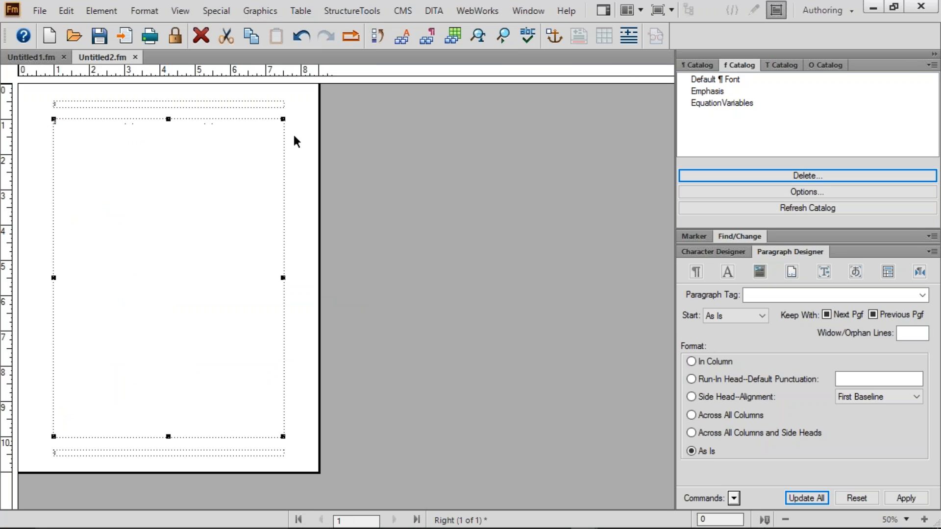
{"action": "left_click", "coordinate": [302, 116]}
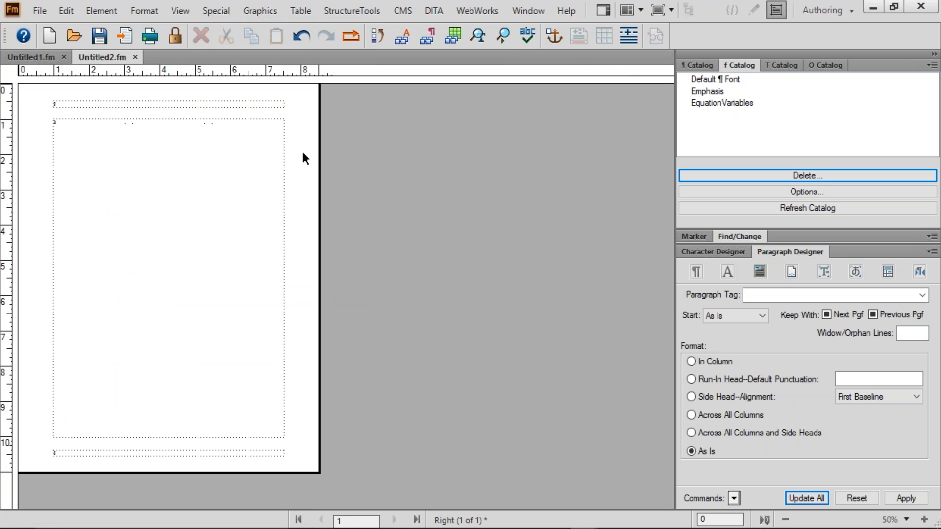
{"action": "left_click", "coordinate": [120, 105], "text": "ctrl"}
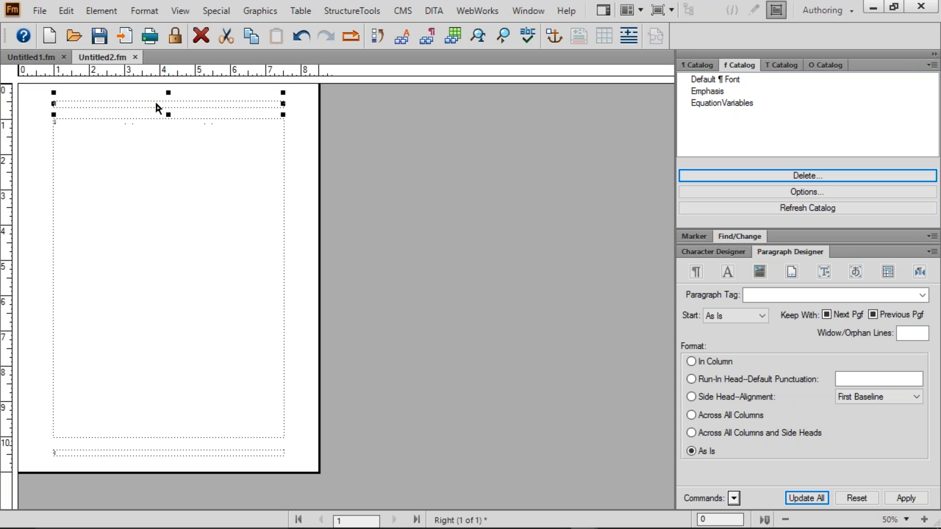
{"action": "left_click_drag", "start_coordinate": [304, 132], "coordinate": [311, 190]}
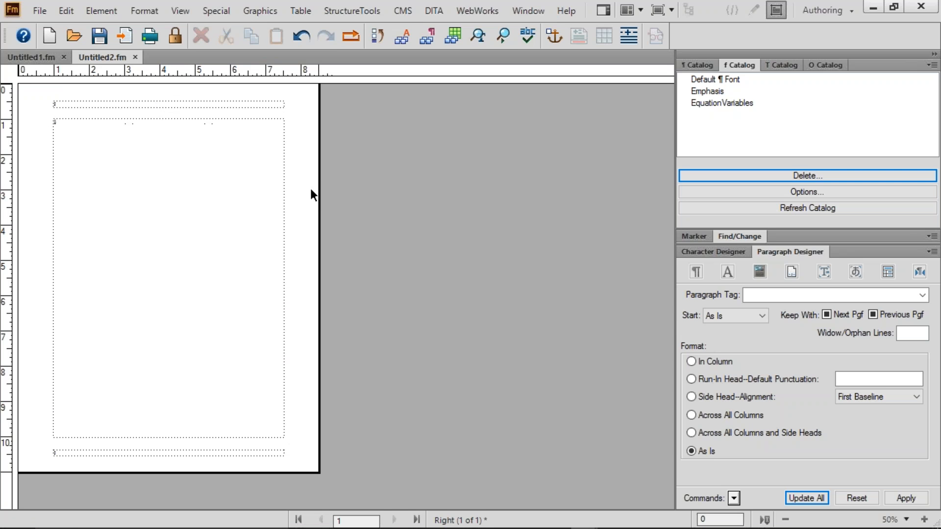
- Examine the basic properties of the Header paragraph format, including its 3.25" centre and 6.5" right tab stops
{"action": "left_click", "coordinate": [102, 104]}
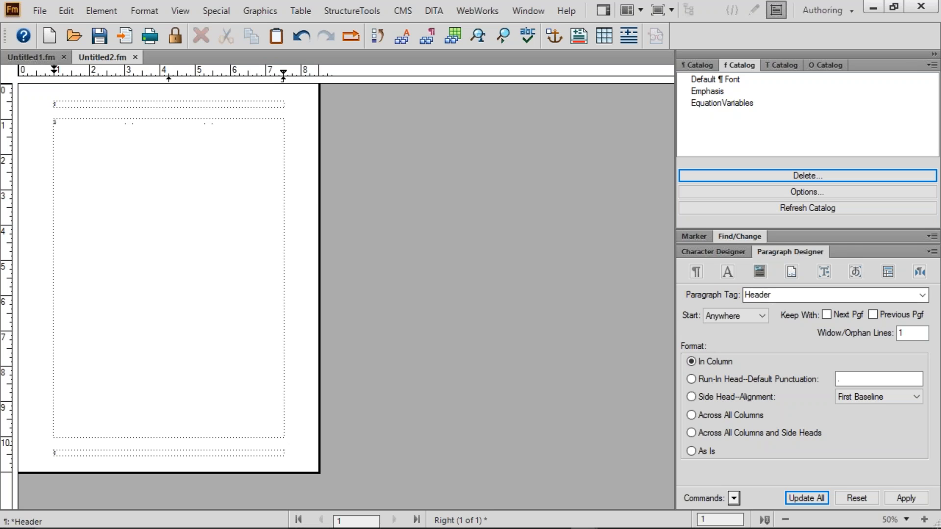
{"action": "double_click", "coordinate": [773, 295]}
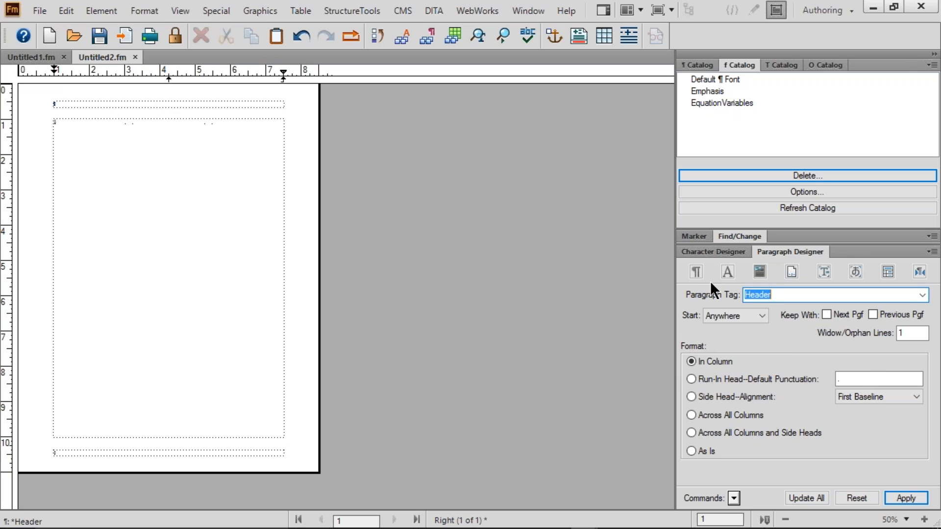
{"action": "left_click", "coordinate": [699, 272]}
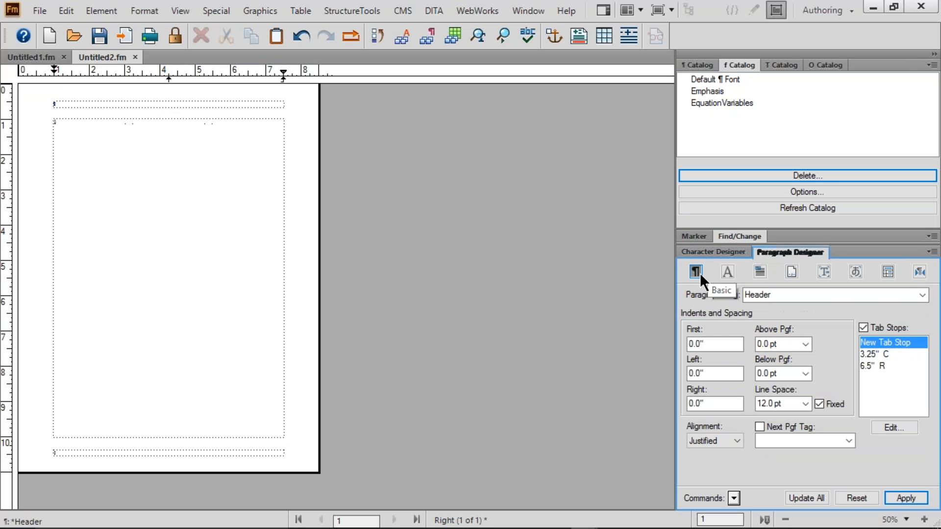
{"action": "left_click", "coordinate": [872, 353]}
{"action": "left_click", "coordinate": [872, 366]}
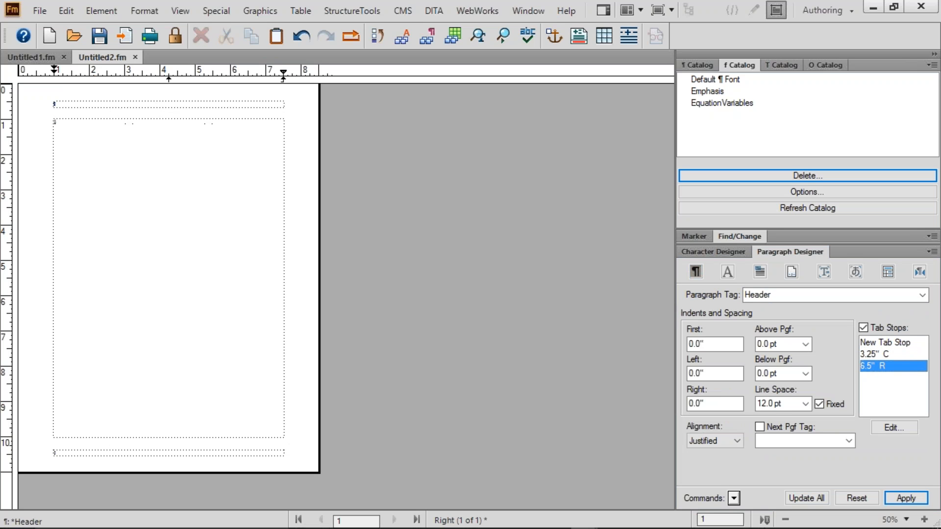
- Enter "Page" at the centre tab stop of the master page footer, followed by the page number variable
{"action": "triple_click", "coordinate": [86, 453]}
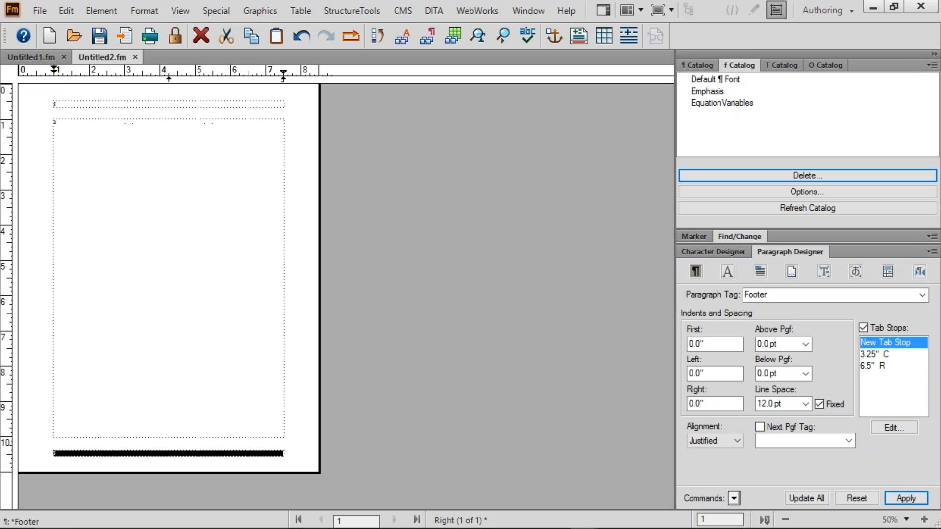
{"action": "key", "text": "Delete"}
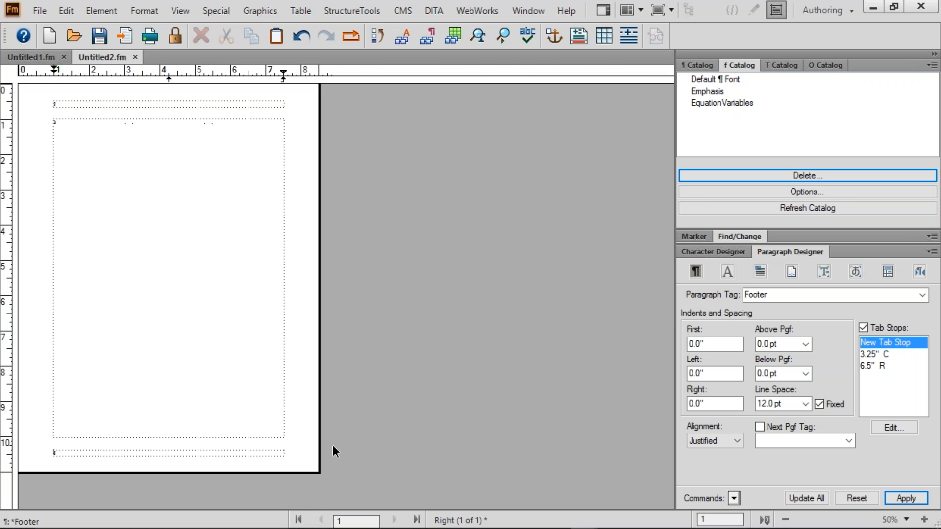
{"action": "scroll", "coordinate": [332, 445], "scroll_direction": "up", "scroll_amount": 2}
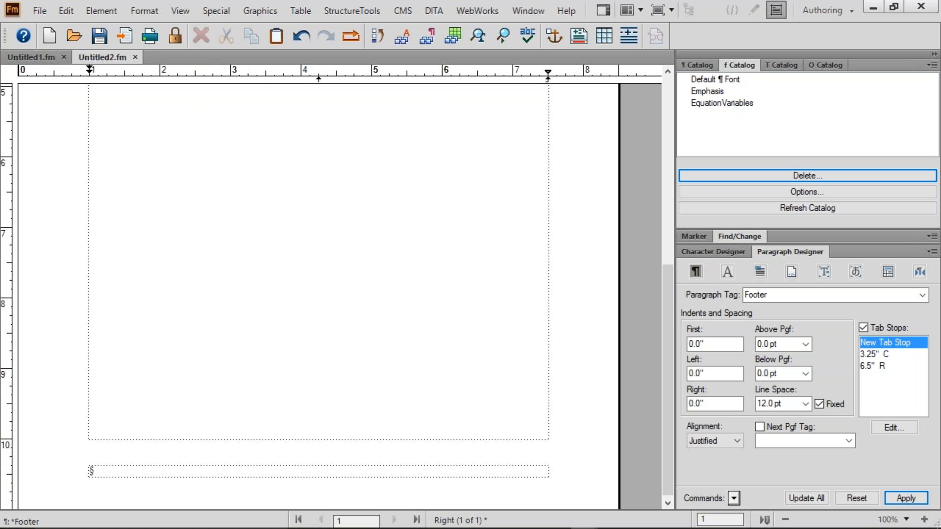
{"action": "key", "text": "Tab"}
{"action": "type", "text": "Page"}
{"action": "left_click", "coordinate": [147, 9]}
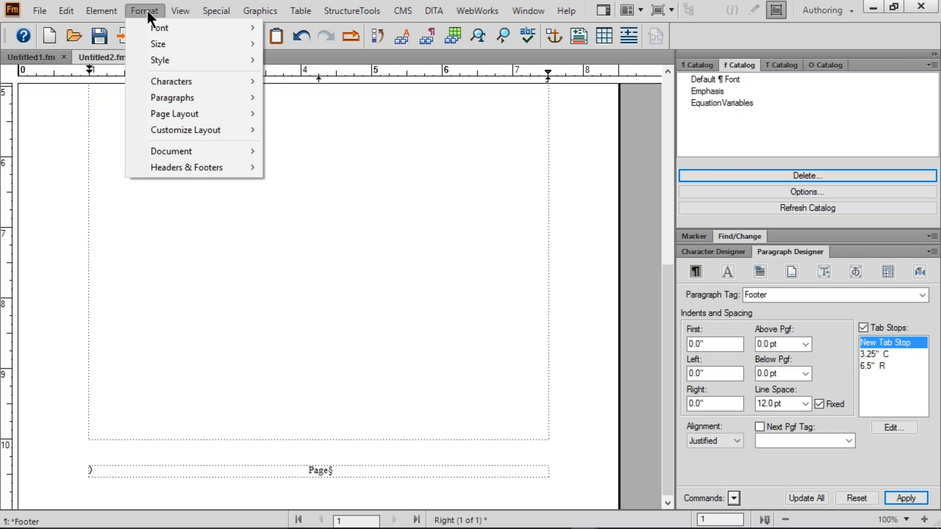
{"action": "mouse_move", "coordinate": [194, 166]}
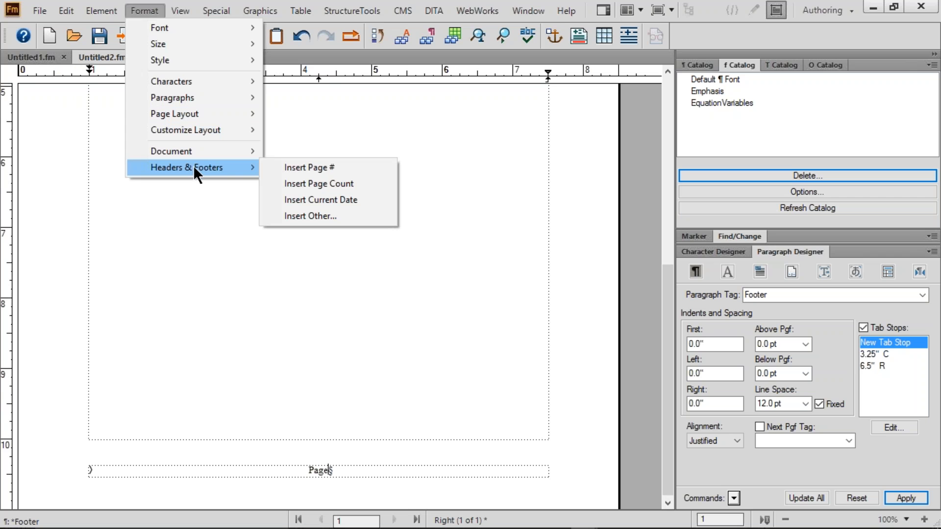
{"action": "left_click", "coordinate": [304, 167]}
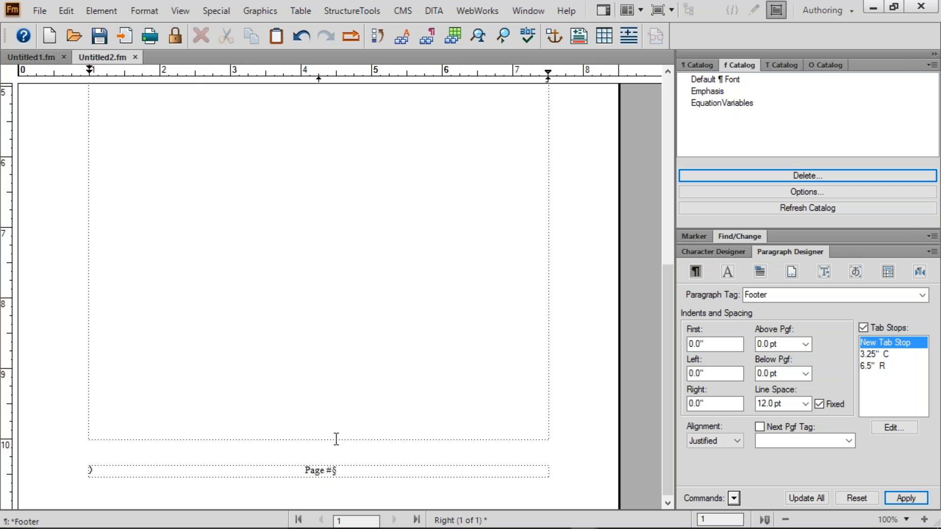
- Return to the body pages and check the page number footers on pages 1 to 3
{"action": "key", "text": "alt+v"}
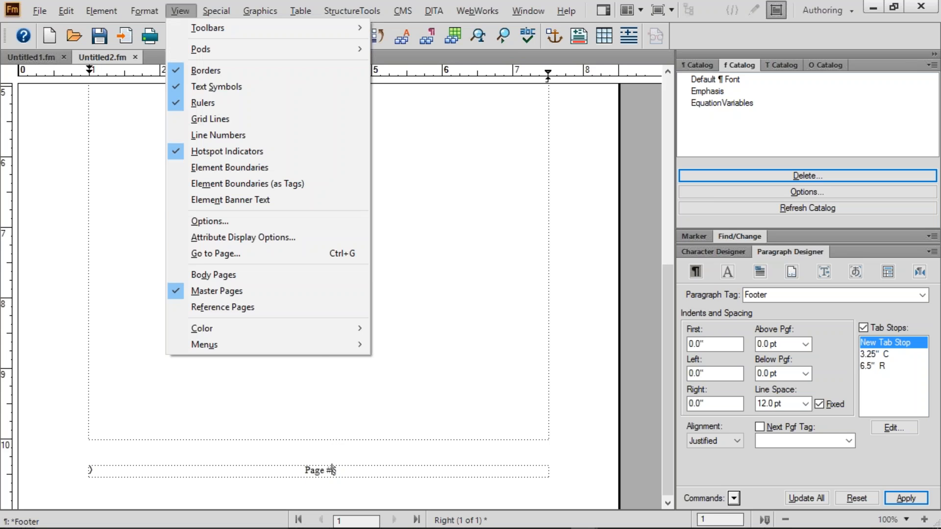
{"action": "left_click", "coordinate": [239, 274]}
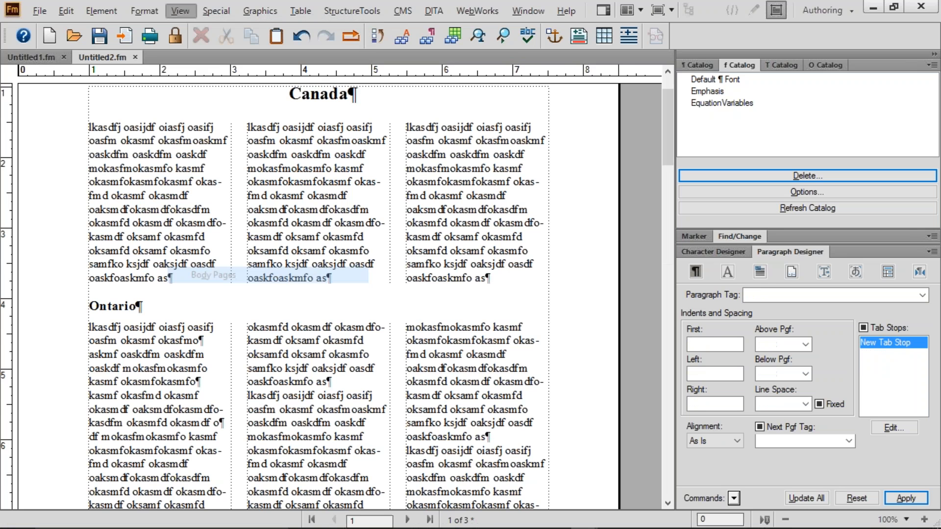
{"action": "scroll", "coordinate": [305, 249], "scroll_direction": "down", "scroll_amount": 1}
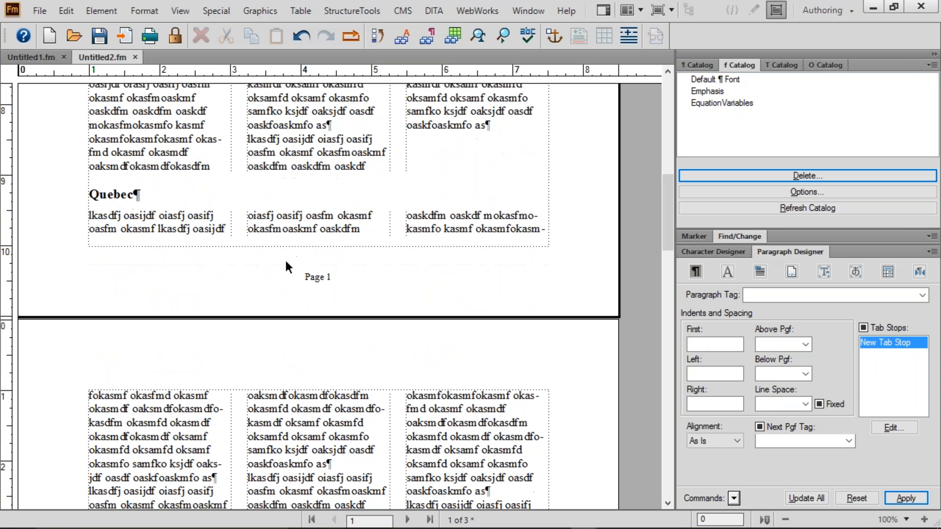
{"action": "left_click_drag", "start_coordinate": [285, 262], "coordinate": [373, 280]}
{"action": "scroll", "coordinate": [373, 280], "scroll_direction": "down", "scroll_amount": 10}
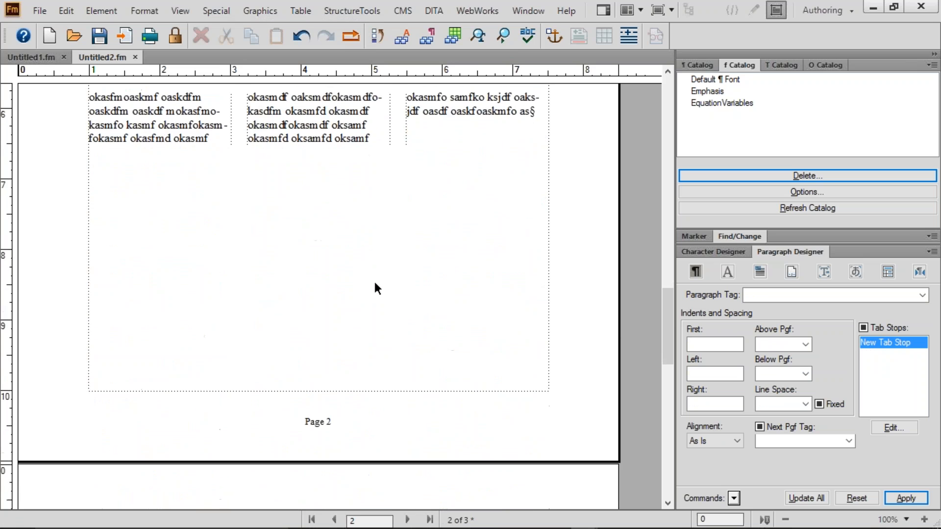
{"action": "scroll", "coordinate": [375, 285], "scroll_direction": "down", "scroll_amount": 7}
{"action": "scroll", "coordinate": [375, 284], "scroll_direction": "down", "scroll_amount": 20}
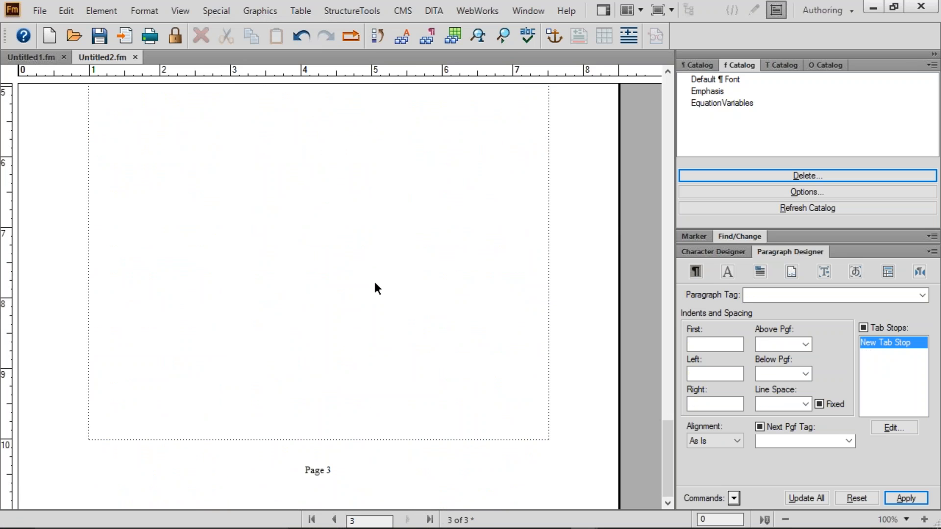
{"action": "scroll", "coordinate": [373, 279], "scroll_direction": "up", "scroll_amount": 20}
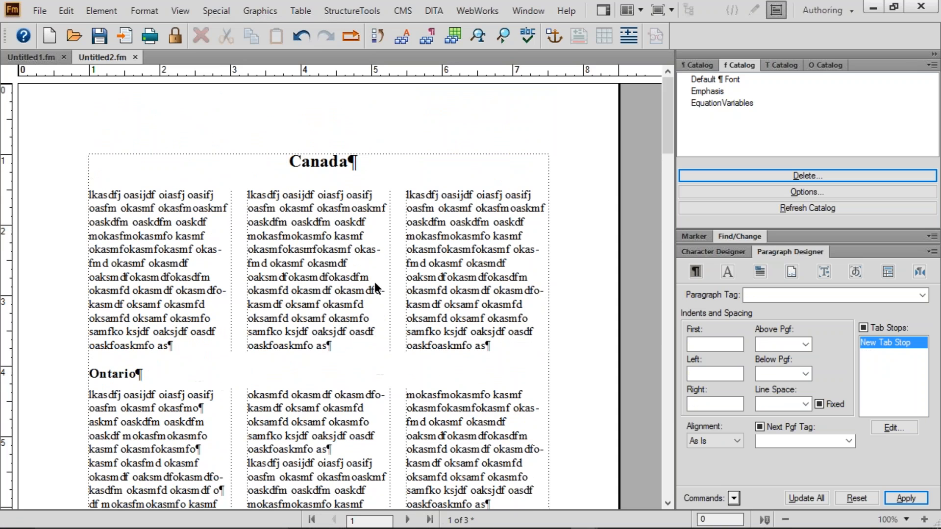
- Switch to the master pages and move to the right tab stop in the header frame
{"action": "left_click", "coordinate": [181, 14]}
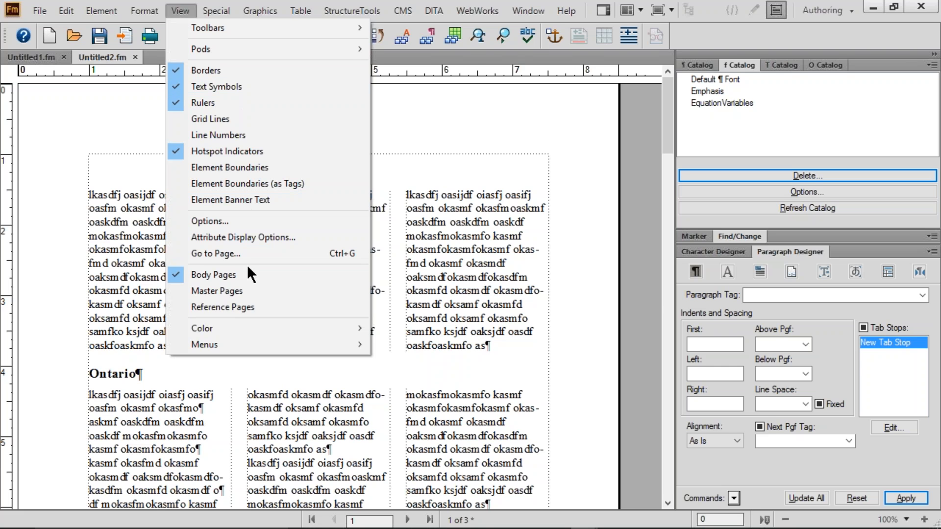
{"action": "left_click", "coordinate": [246, 291]}
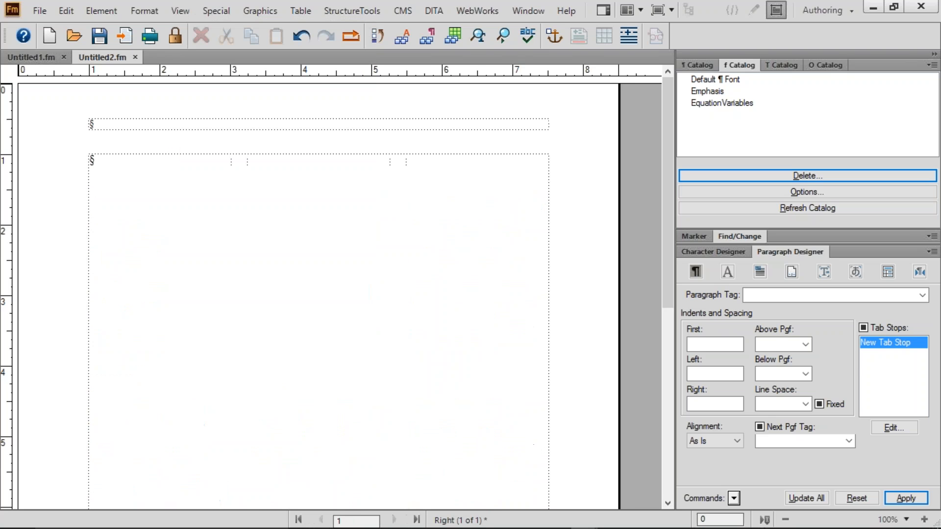
{"action": "left_click", "coordinate": [253, 123]}
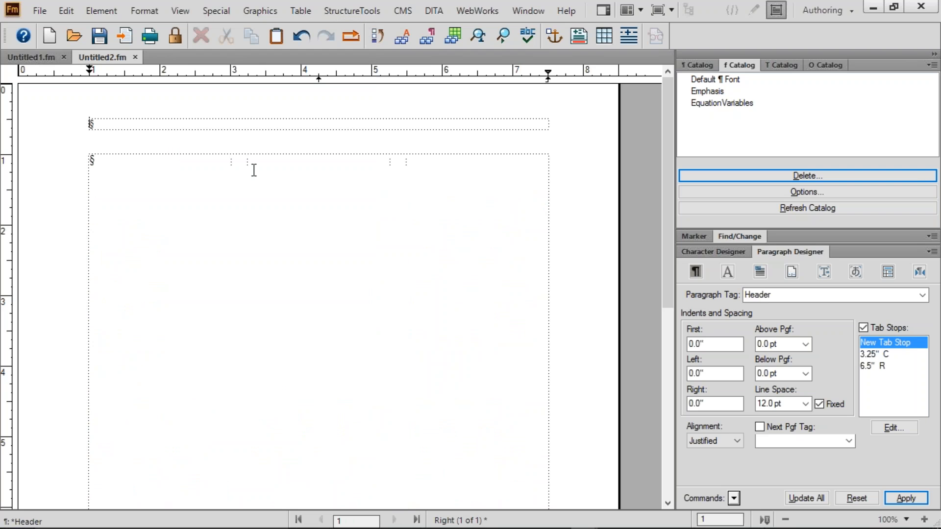
{"action": "key", "text": "Tab"}
{"action": "key", "text": "Tab"}
- Insert the Running H/F 1 variable at the header's right tab stop and close the variables list
{"action": "left_click", "coordinate": [148, 13]}
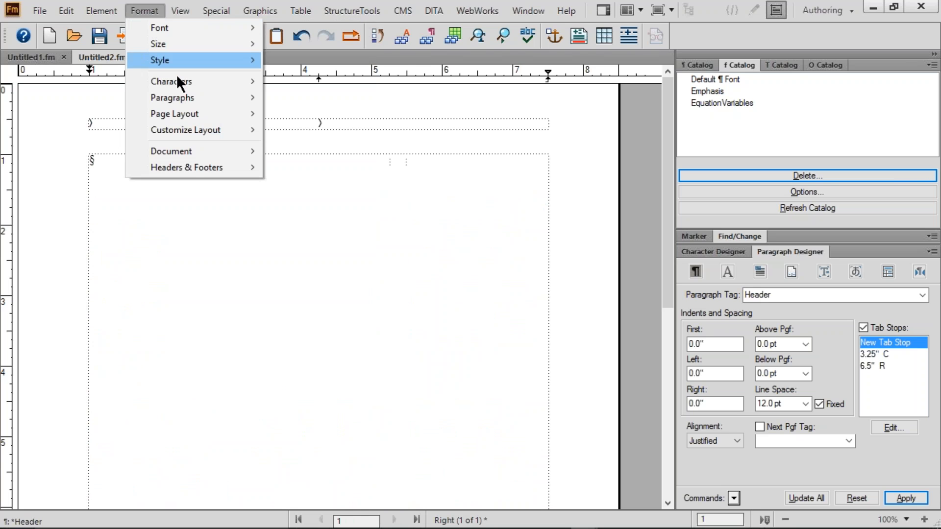
{"action": "mouse_move", "coordinate": [203, 169]}
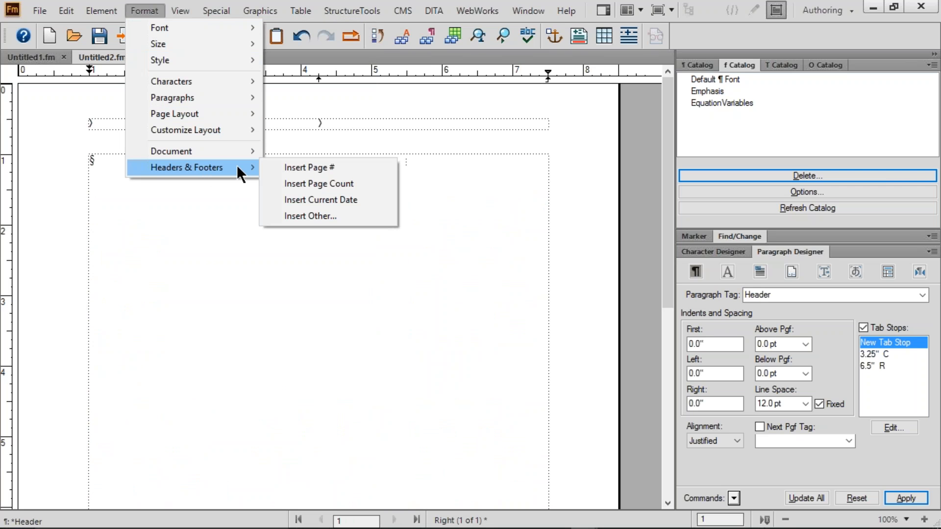
{"action": "left_click", "coordinate": [350, 219]}
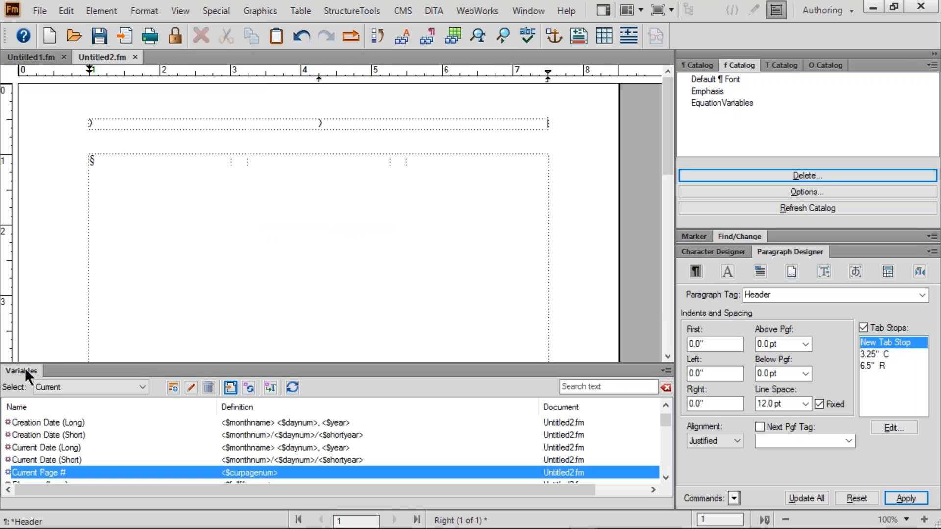
{"action": "left_click", "coordinate": [210, 12]}
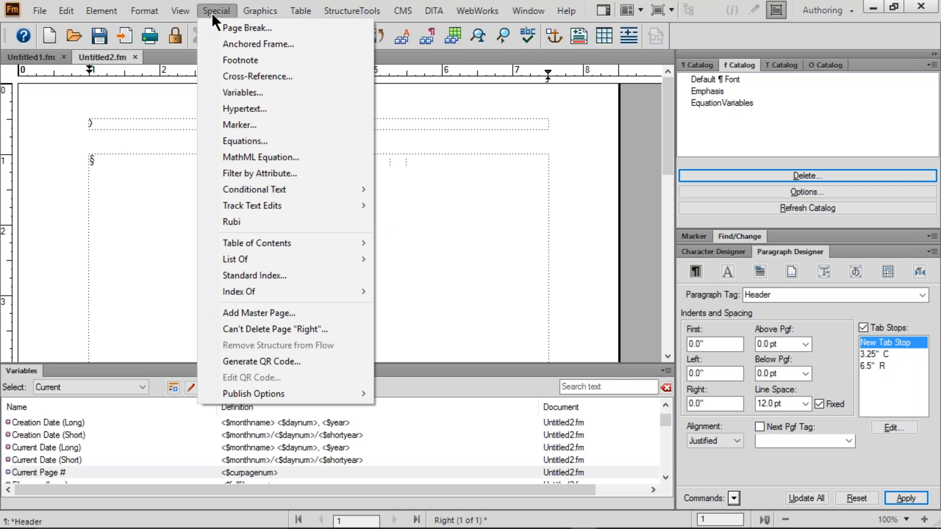
{"action": "left_click", "coordinate": [241, 92]}
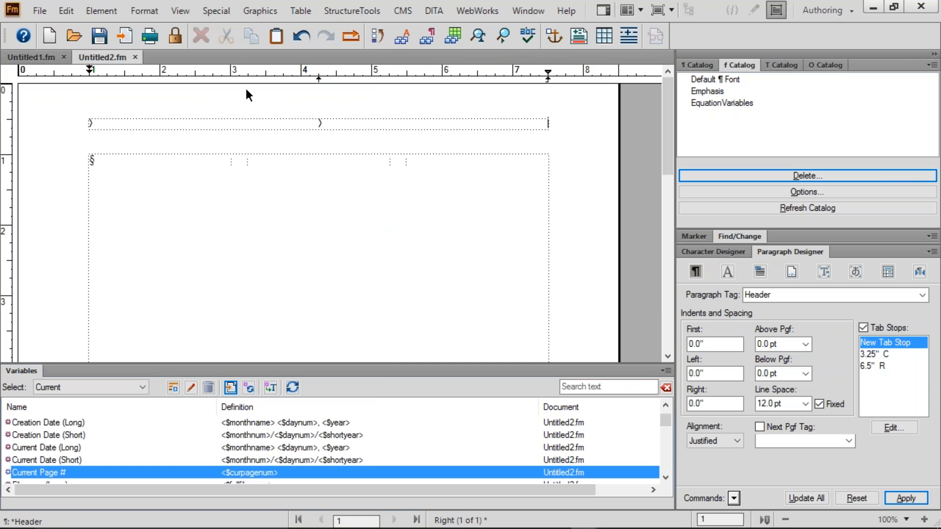
{"action": "left_click", "coordinate": [539, 129]}
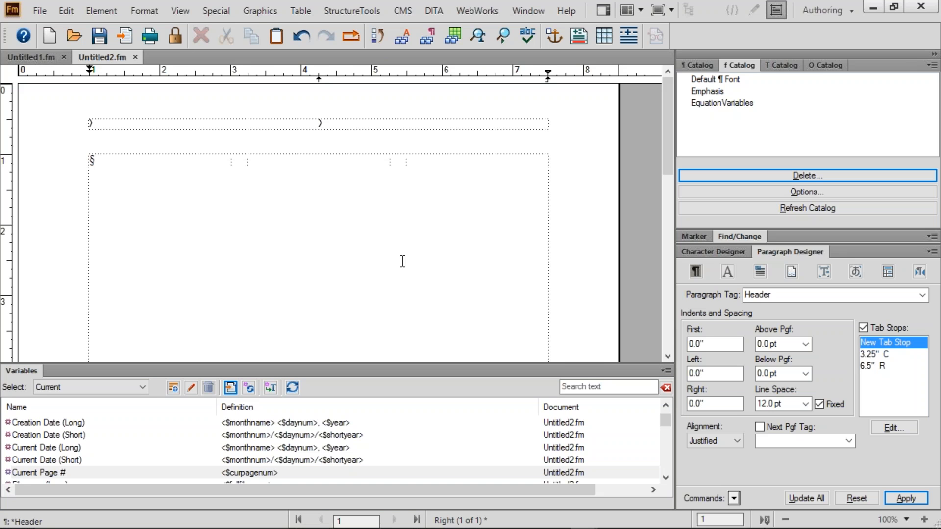
{"action": "left_click_drag", "start_coordinate": [663, 419], "coordinate": [662, 431]}
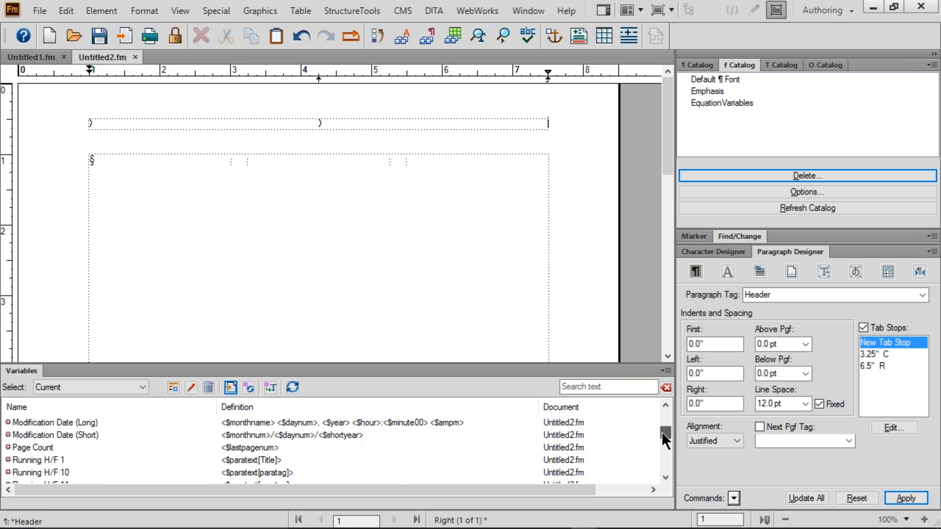
{"action": "left_click", "coordinate": [35, 459]}
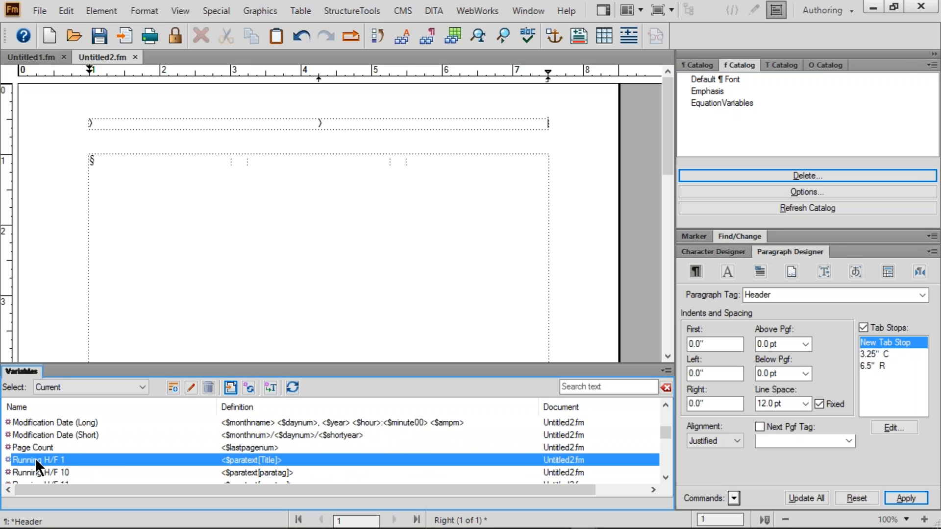
{"action": "double_click", "coordinate": [267, 460]}
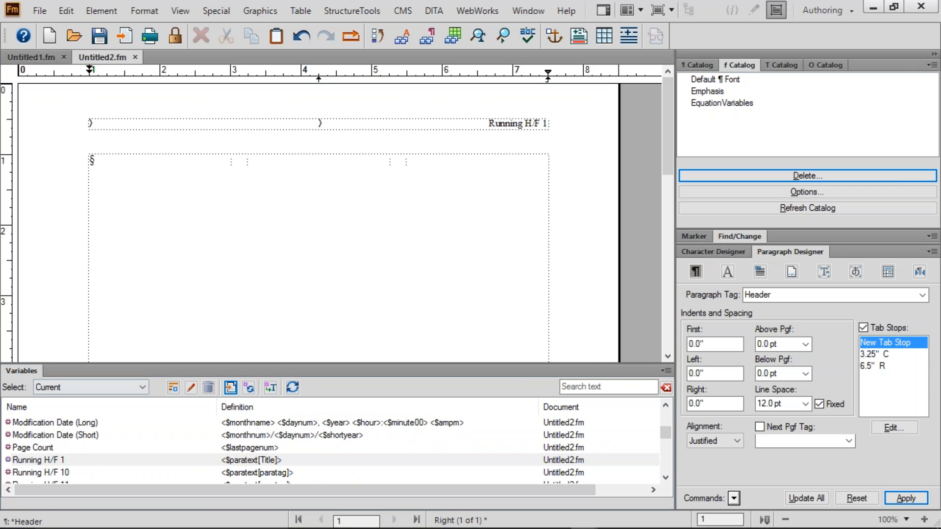
{"action": "left_click", "coordinate": [666, 370]}
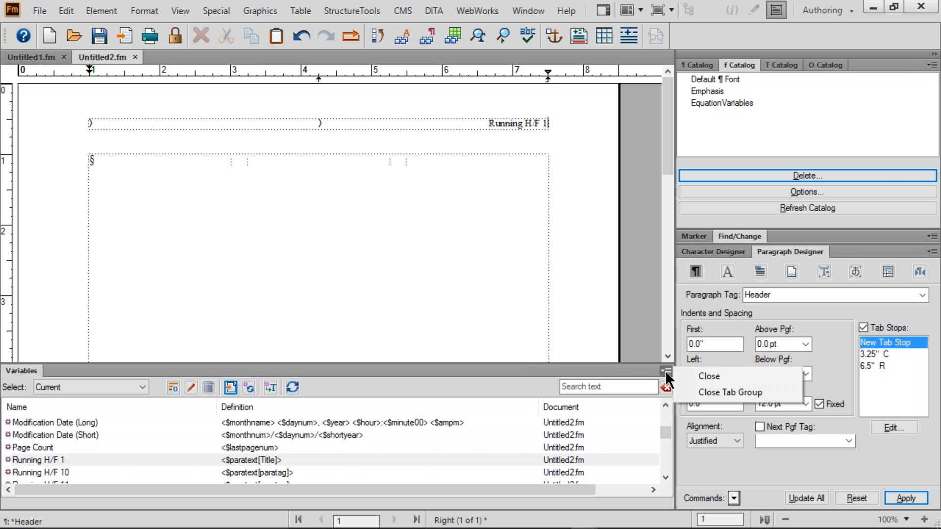
{"action": "left_click", "coordinate": [707, 387]}
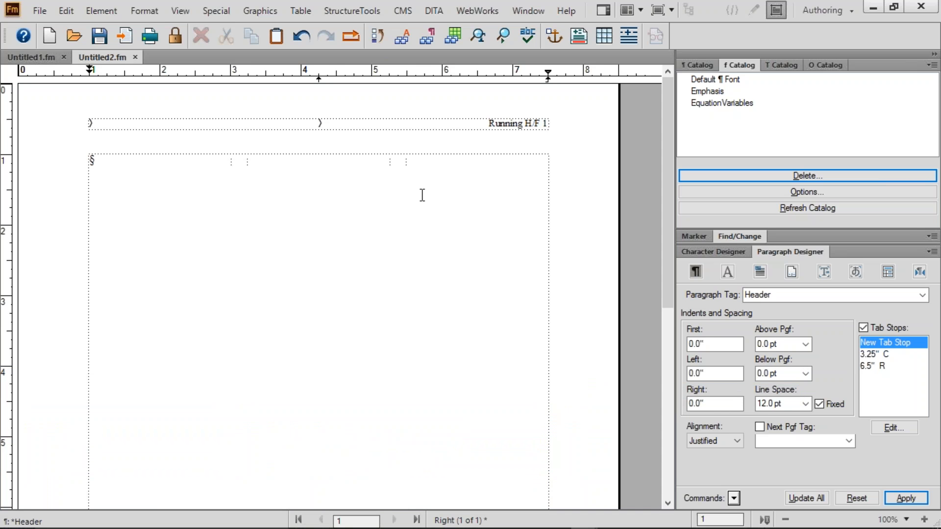
- Return to the body pages and check the running header on pages 1 and 2
{"action": "left_click", "coordinate": [182, 10]}
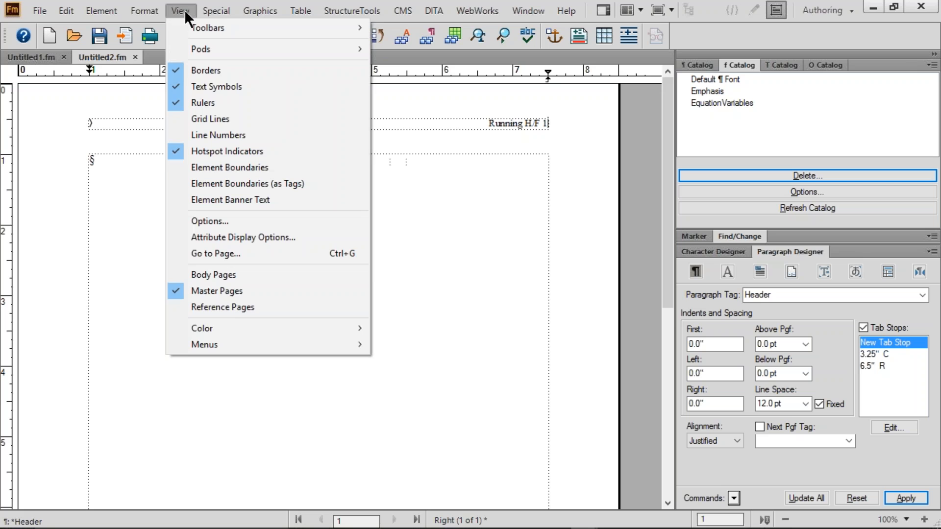
{"action": "left_click", "coordinate": [226, 272]}
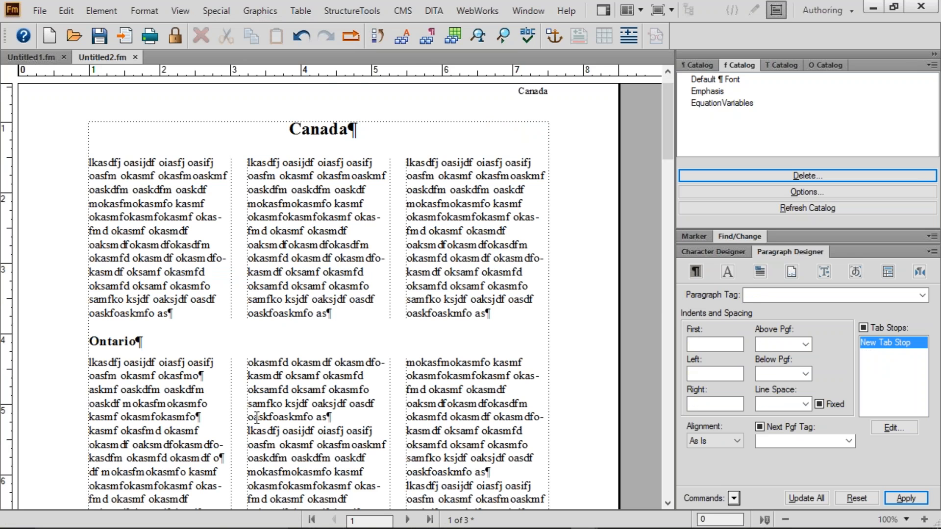
{"action": "left_click", "coordinate": [262, 517]}
{"action": "left_click", "coordinate": [316, 434]}
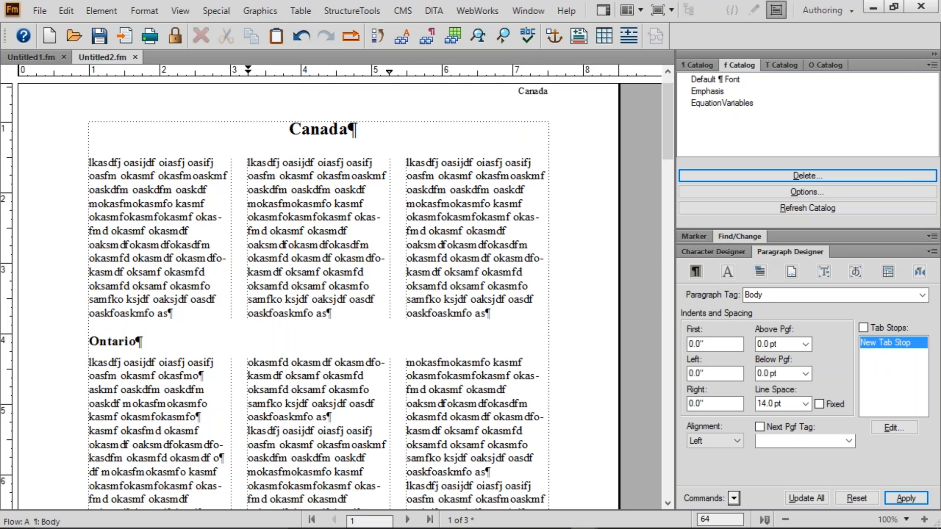
{"action": "scroll", "coordinate": [316, 433], "scroll_direction": "down", "scroll_amount": 10}
{"action": "scroll", "coordinate": [316, 434], "scroll_direction": "down", "scroll_amount": 1}
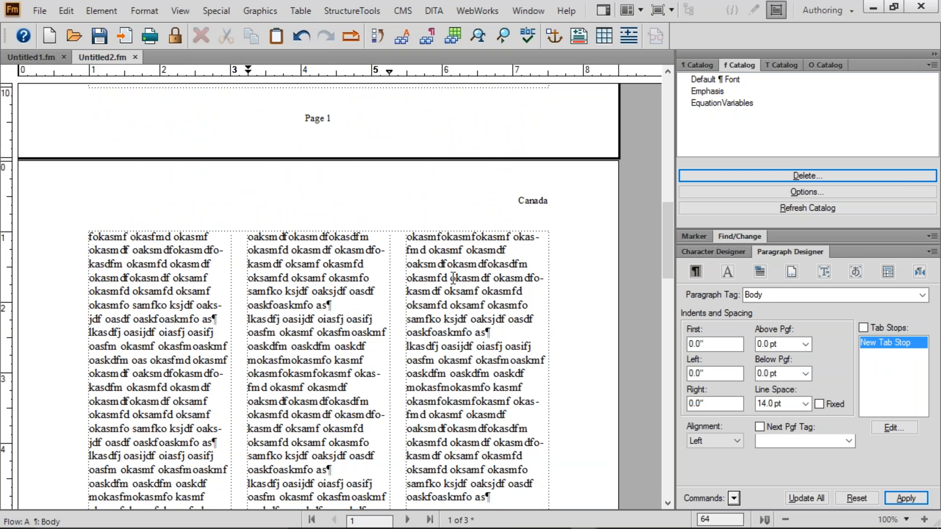
{"action": "left_click_drag", "start_coordinate": [491, 181], "coordinate": [565, 216]}
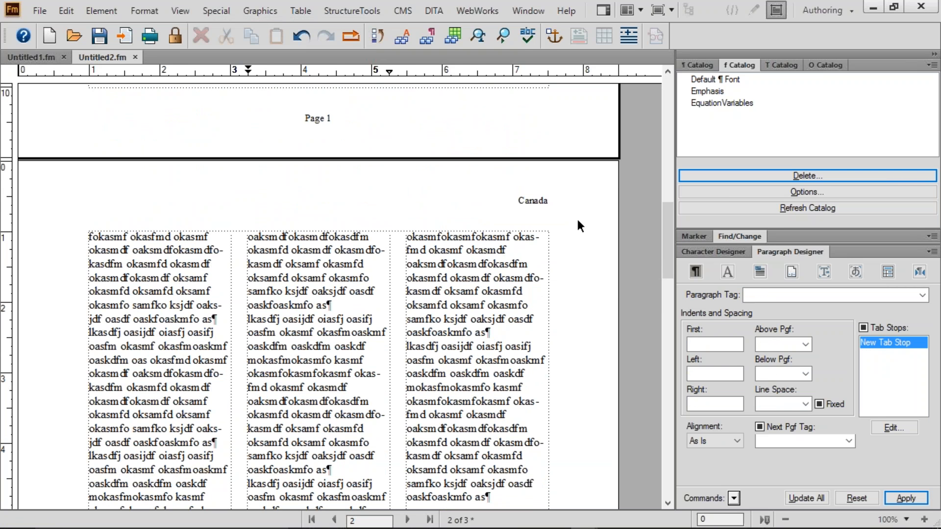
{"action": "left_click_drag", "start_coordinate": [577, 222], "coordinate": [498, 186]}
{"action": "scroll", "coordinate": [501, 184], "scroll_direction": "up", "scroll_amount": 15}
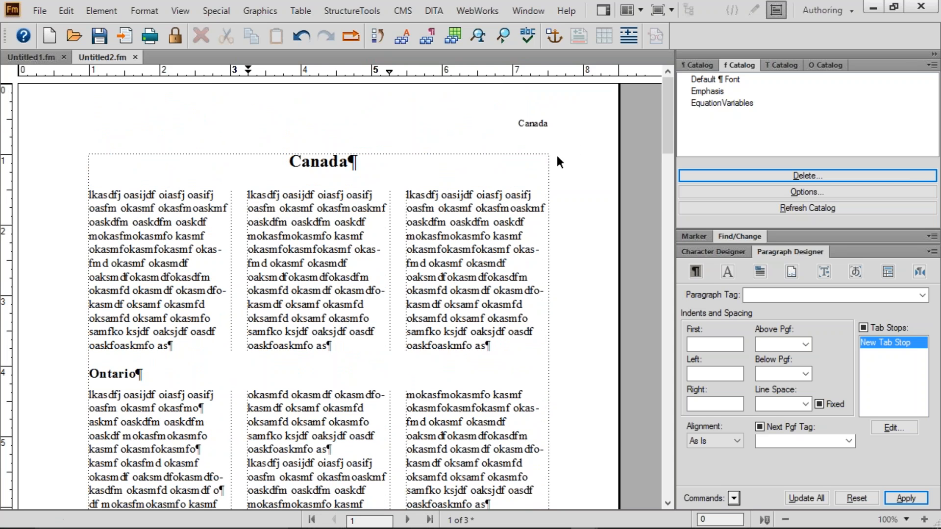
- Change the document title to "Canadian provinces and territories" and check the running header on pages 1 and 2
{"action": "left_click_drag", "start_coordinate": [276, 162], "coordinate": [374, 166]}
{"action": "scroll", "coordinate": [374, 165], "scroll_direction": "down", "scroll_amount": 14}
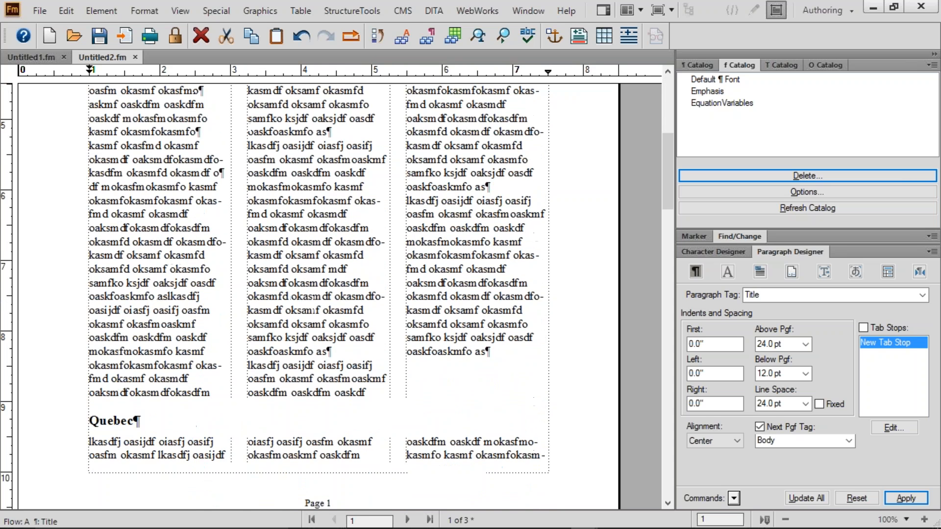
{"action": "scroll", "coordinate": [337, 296], "scroll_direction": "up", "scroll_amount": 14}
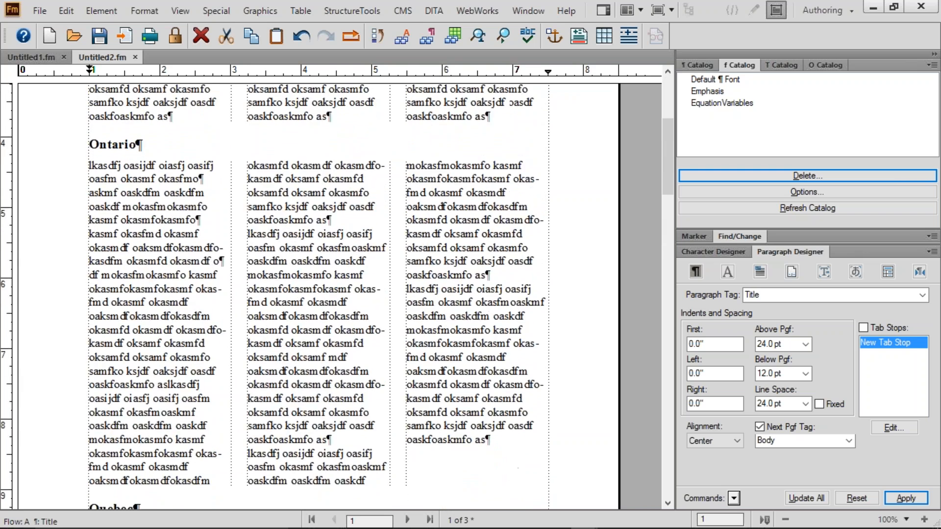
{"action": "scroll", "coordinate": [336, 296], "scroll_direction": "down", "scroll_amount": 4}
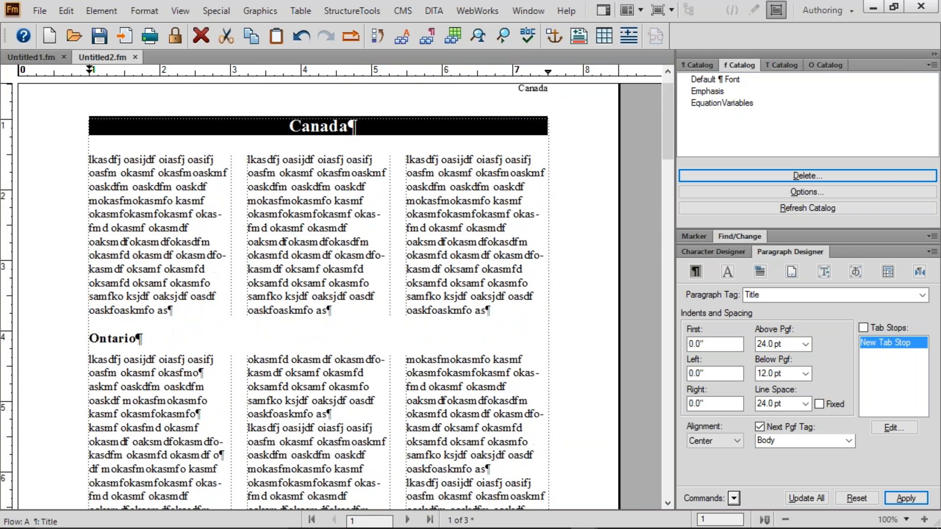
{"action": "left_click", "coordinate": [343, 92]}
{"action": "scroll", "coordinate": [350, 118], "scroll_direction": "up", "scroll_amount": 2}
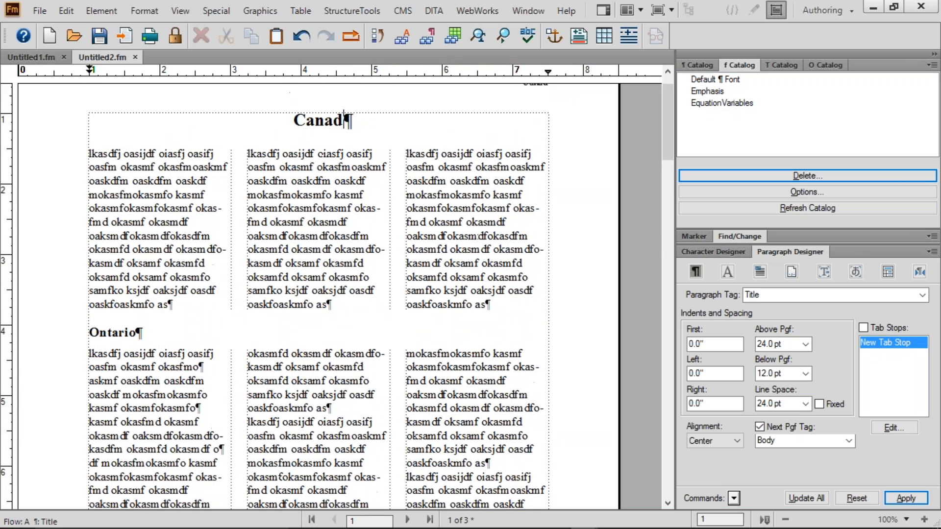
{"action": "type", "text": "ian prov"}
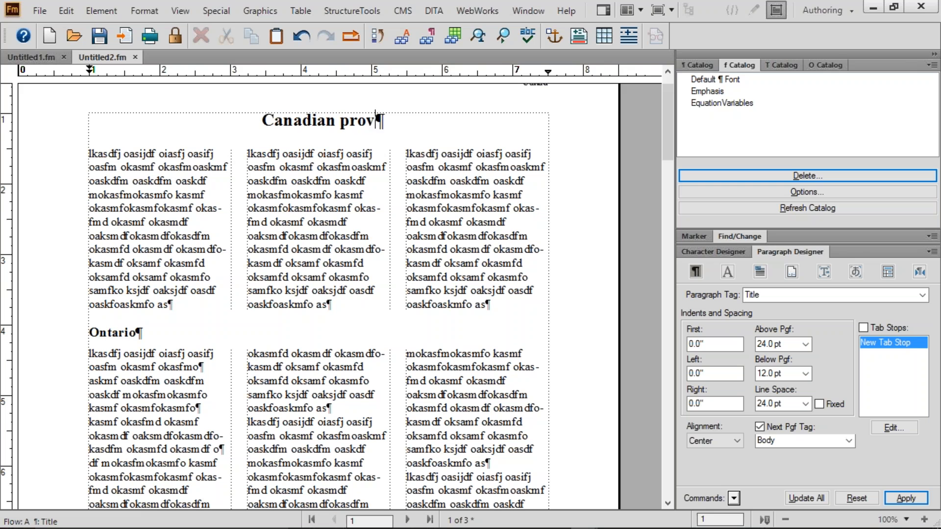
{"action": "type", "text": "inces and t"}
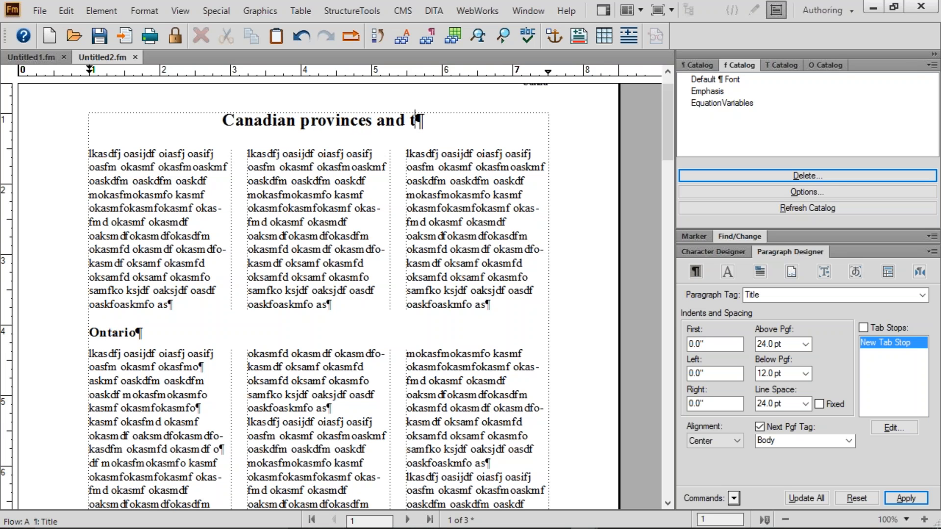
{"action": "type", "text": "erritories"}
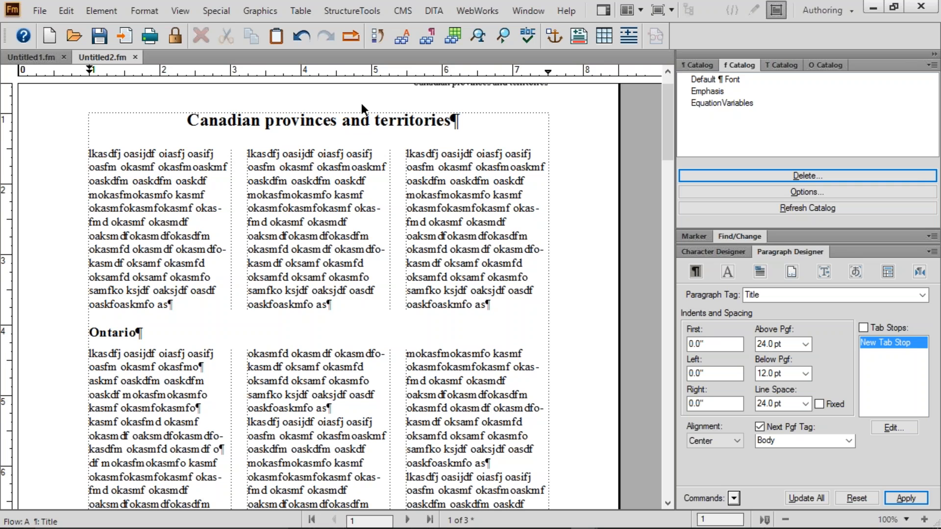
{"action": "scroll", "coordinate": [361, 103], "scroll_direction": "up", "scroll_amount": 1}
{"action": "left_click_drag", "start_coordinate": [403, 105], "coordinate": [553, 140]}
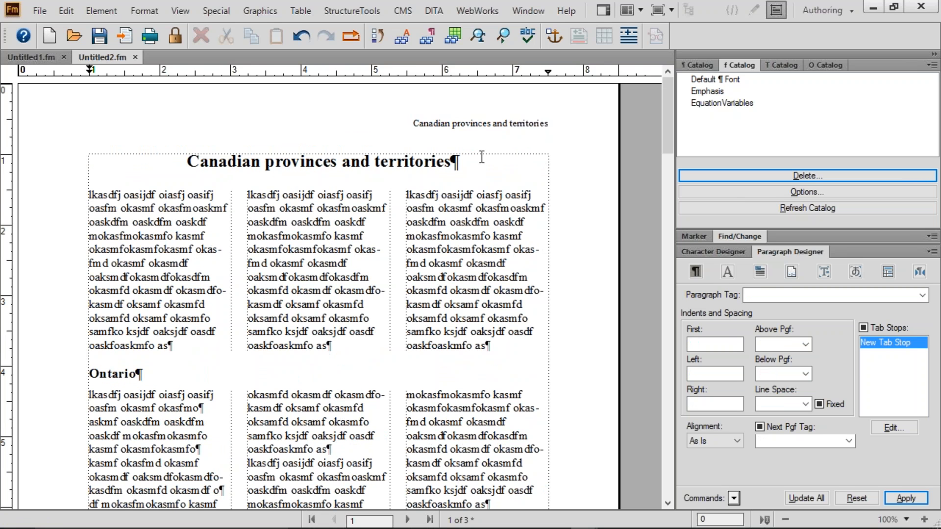
{"action": "scroll", "coordinate": [482, 153], "scroll_direction": "down", "scroll_amount": 14}
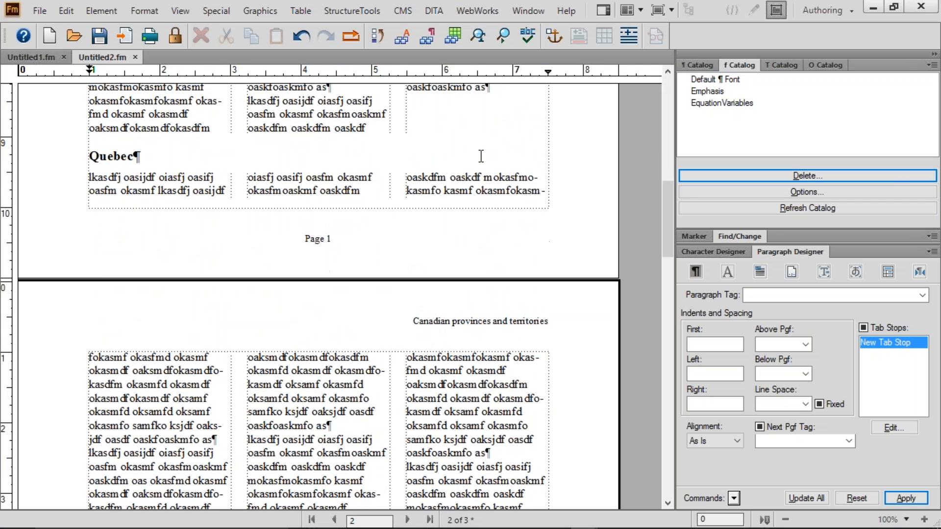
- Replace the document title with "United States" and the Ontario heading with "California"
{"action": "scroll", "coordinate": [481, 156], "scroll_direction": "up", "scroll_amount": 14}
{"action": "left_click_drag", "start_coordinate": [468, 160], "coordinate": [188, 162]}
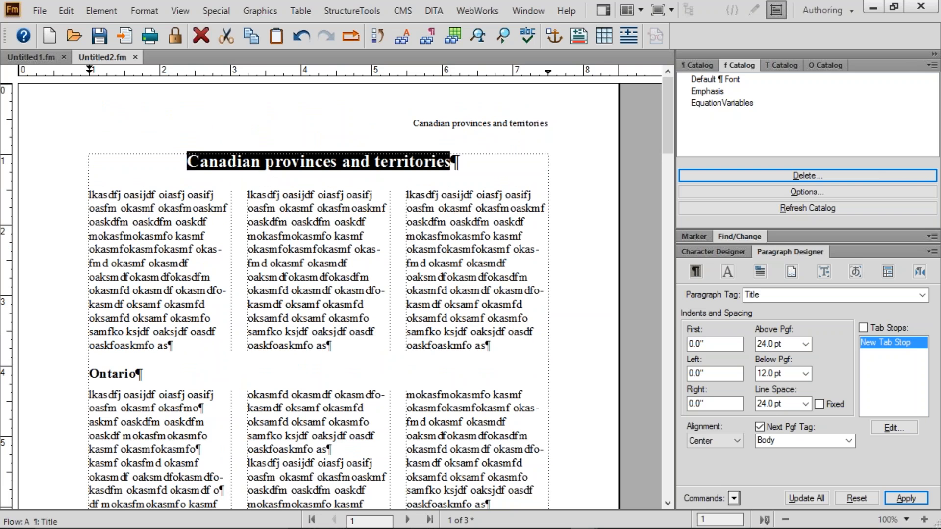
{"action": "type", "text": "United States"}
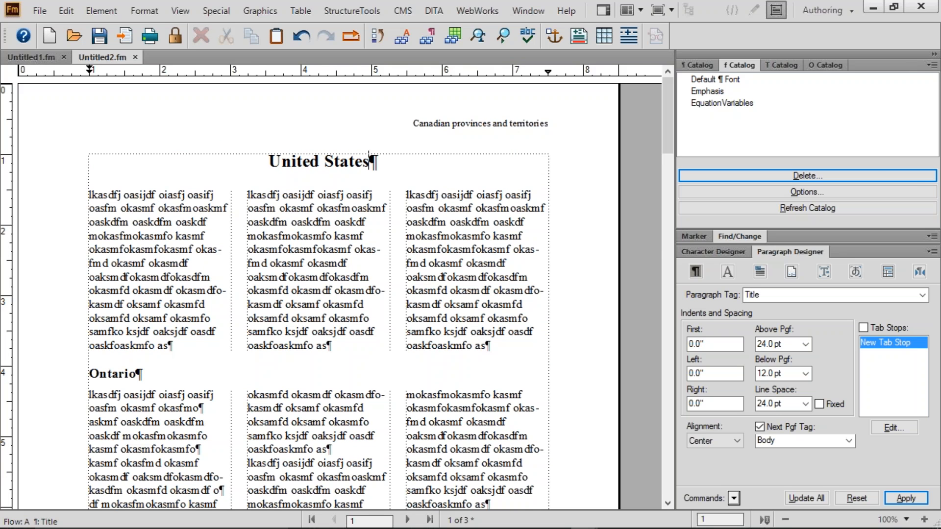
{"action": "double_click", "coordinate": [120, 375]}
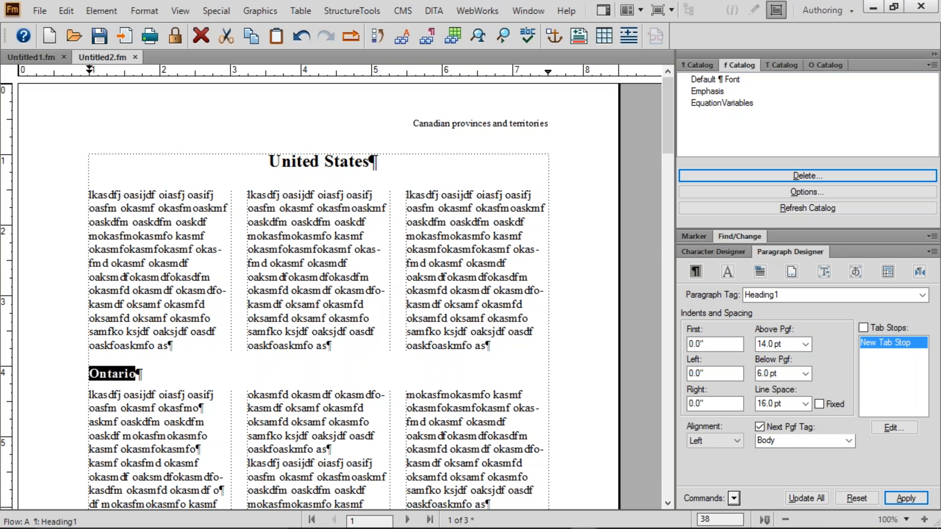
{"action": "type", "text": "C"}
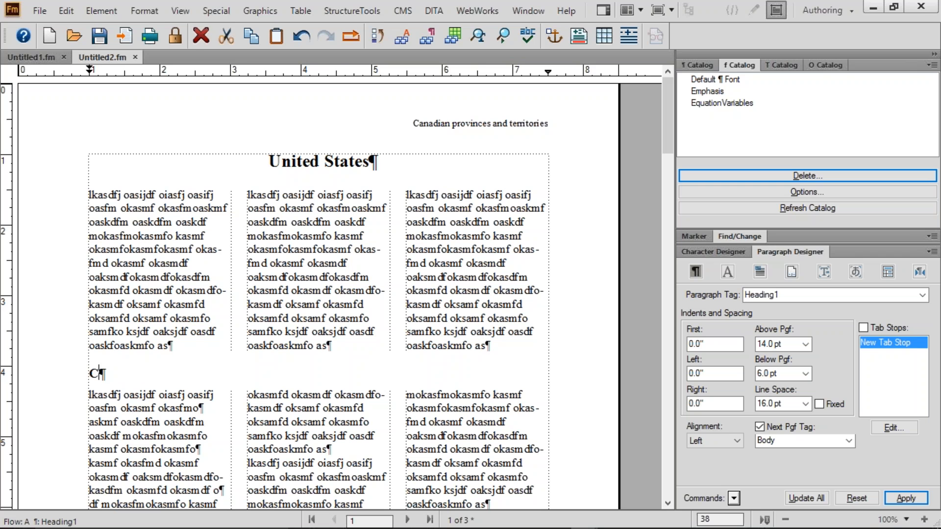
{"action": "type", "text": "alifornia"}
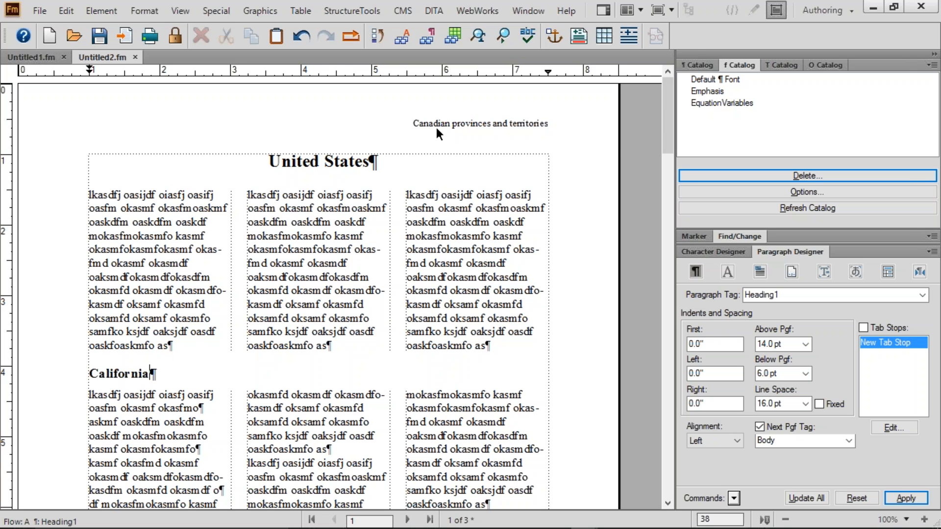
- Refresh the document window to redraw the running header on page 1
{"action": "left_click", "coordinate": [527, 9]}
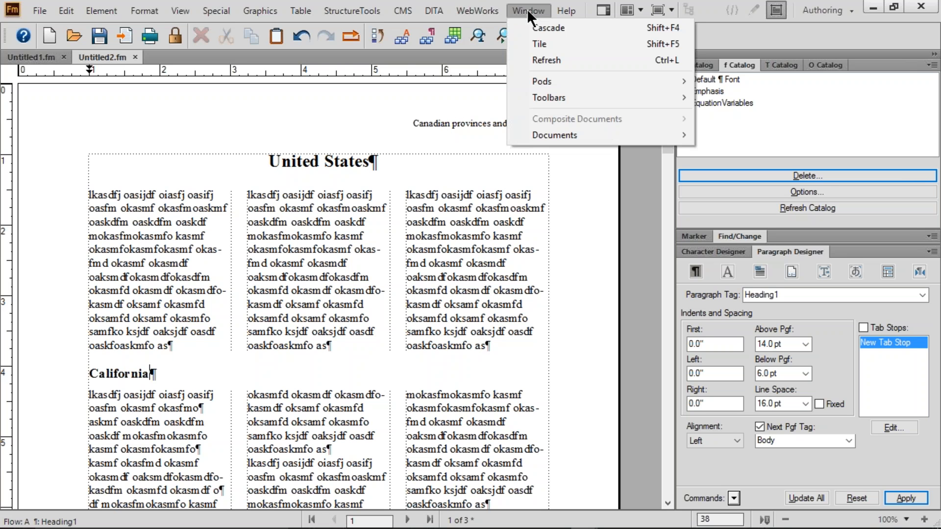
{"action": "left_click", "coordinate": [540, 57]}
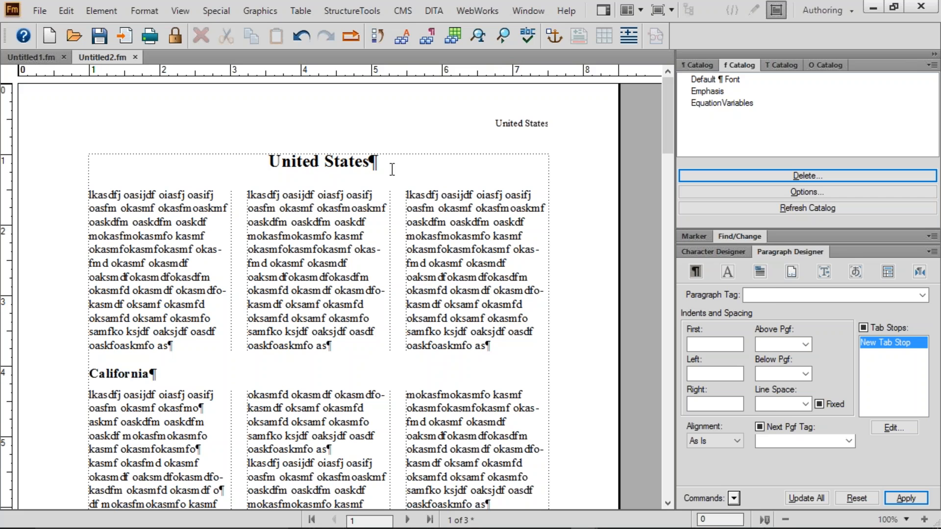
- Undo the recent title and heading edits, and complete the document title as "Canada"
{"action": "key", "text": "ctrl+z"}
{"action": "key", "text": "ctrl+z"}
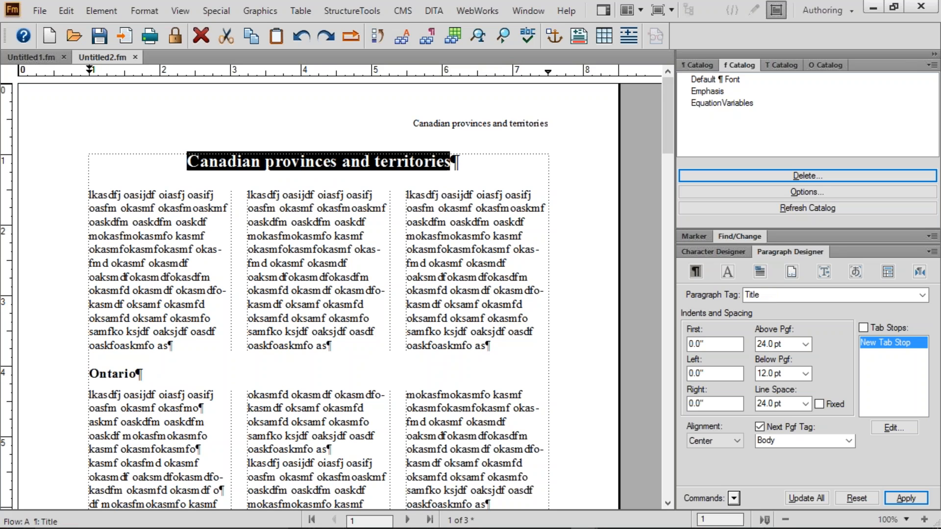
{"action": "key", "text": "ctrl+z"}
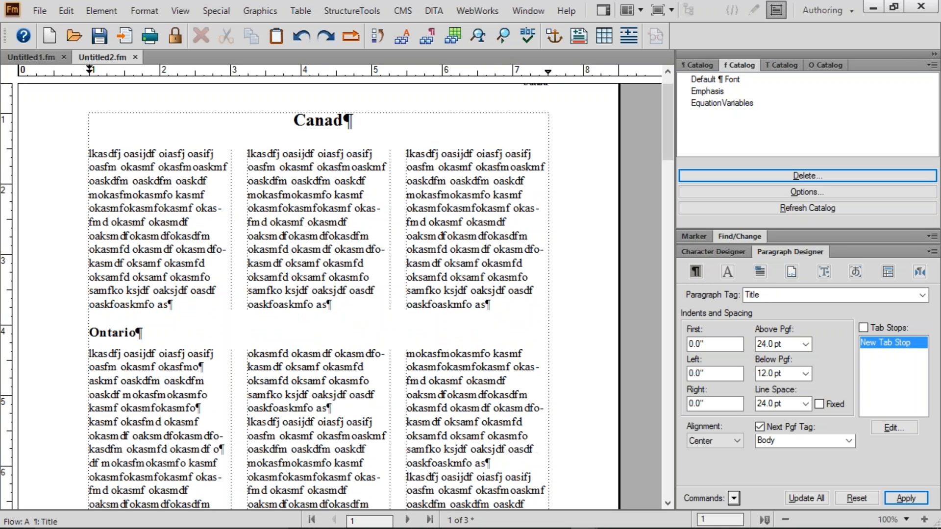
{"action": "type", "text": "a"}
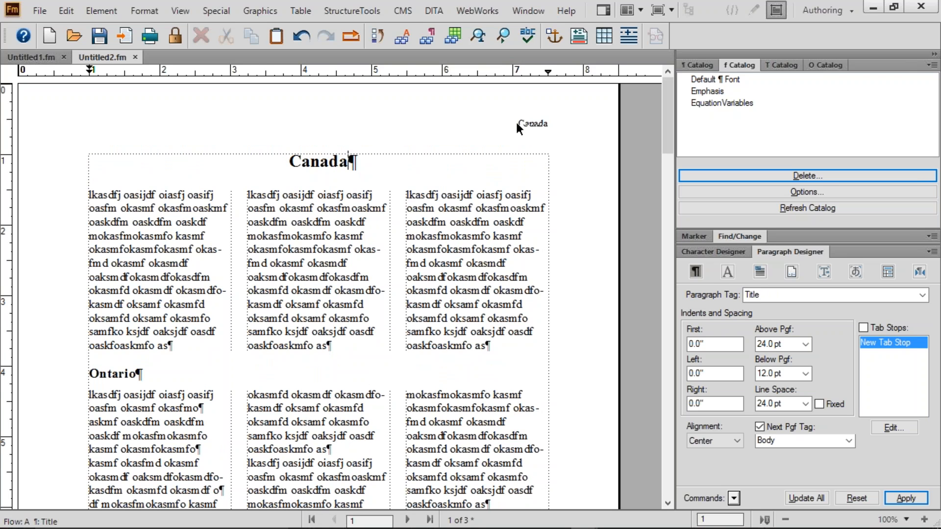
- Refresh the document window and check the running header across pages 1 and 2
{"action": "left_click", "coordinate": [522, 13]}
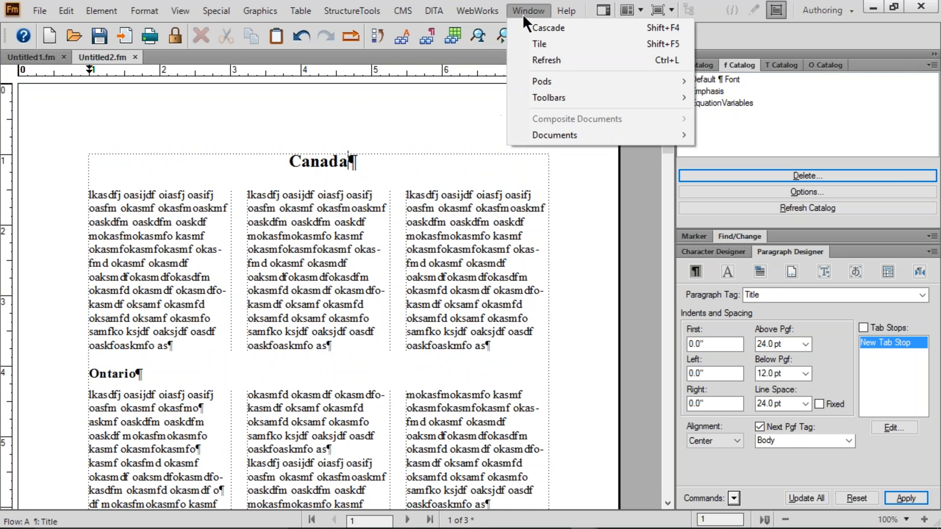
{"action": "left_click", "coordinate": [557, 58]}
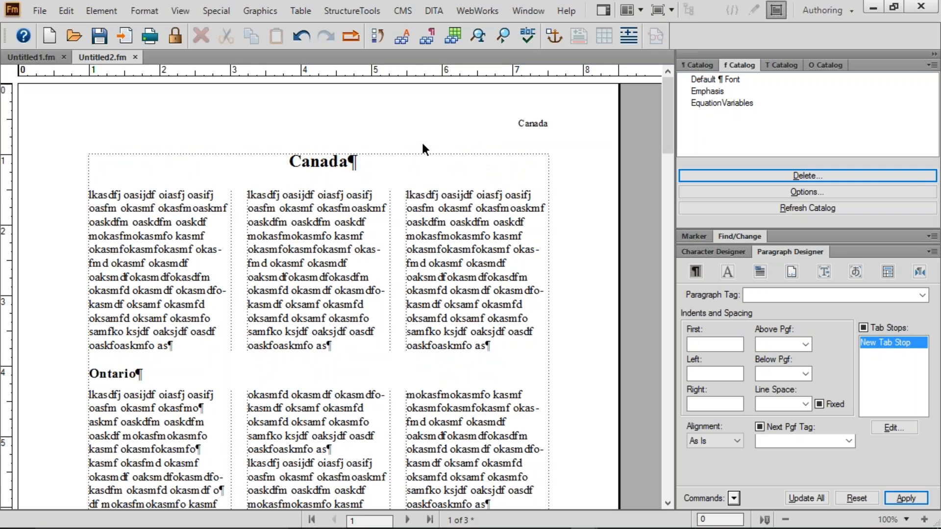
{"action": "scroll", "coordinate": [421, 143], "scroll_direction": "down", "scroll_amount": 2}
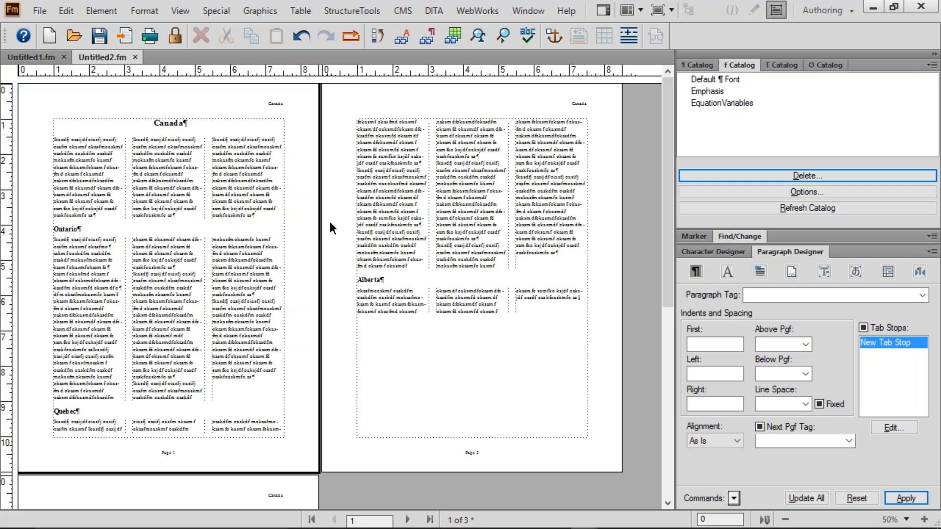
- Try lowering the top edge of page 1's main text frame by about 3 inches, and undo the resize
{"action": "left_click", "coordinate": [182, 160], "text": "ctrl"}
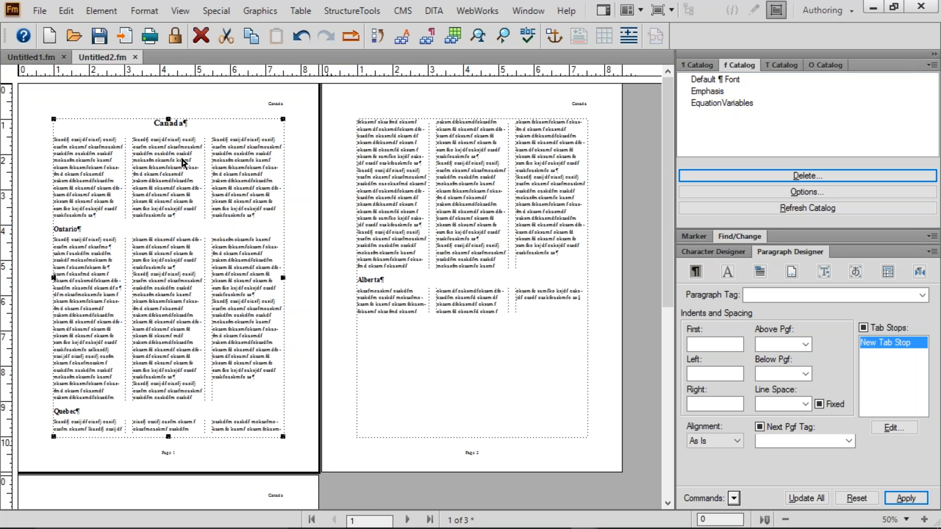
{"action": "left_click_drag", "start_coordinate": [168, 119], "coordinate": [168, 221]}
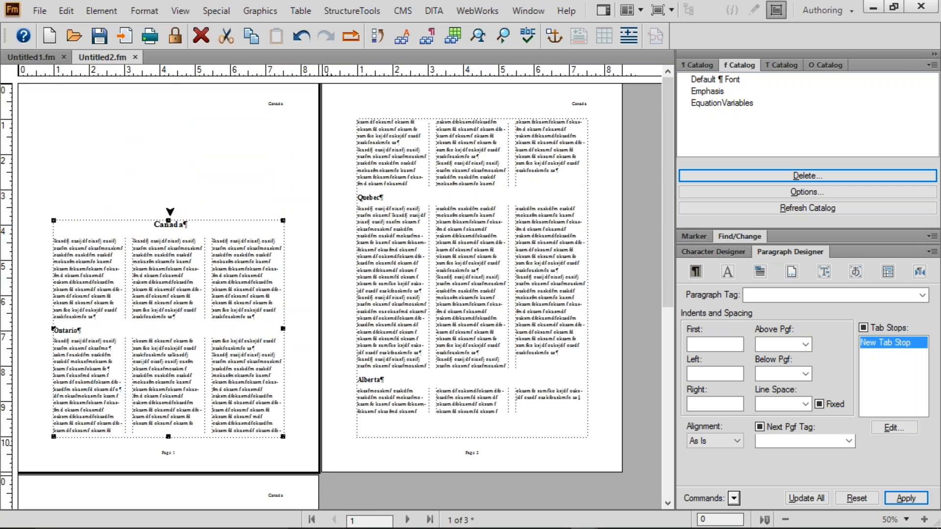
{"action": "left_click", "coordinate": [245, 133]}
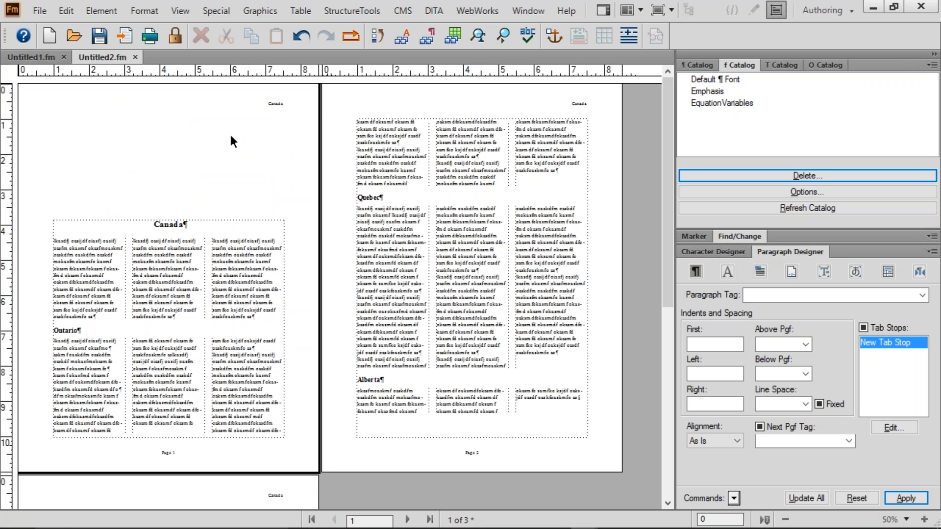
{"action": "left_click_drag", "start_coordinate": [231, 138], "coordinate": [307, 91]}
{"action": "key", "text": "ctrl+z"}
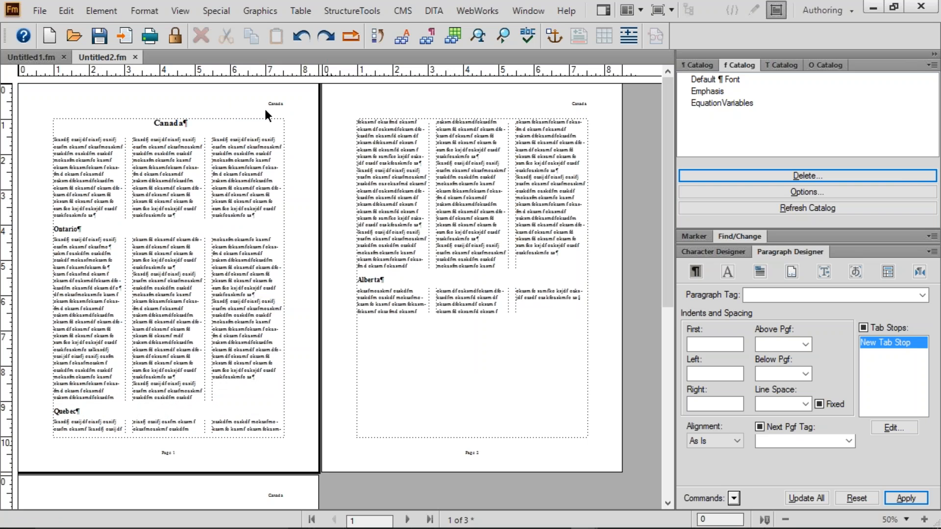
- Switch to the master pages and add a master page named "Cover" copied from the Right master page
{"action": "left_click", "coordinate": [179, 11]}
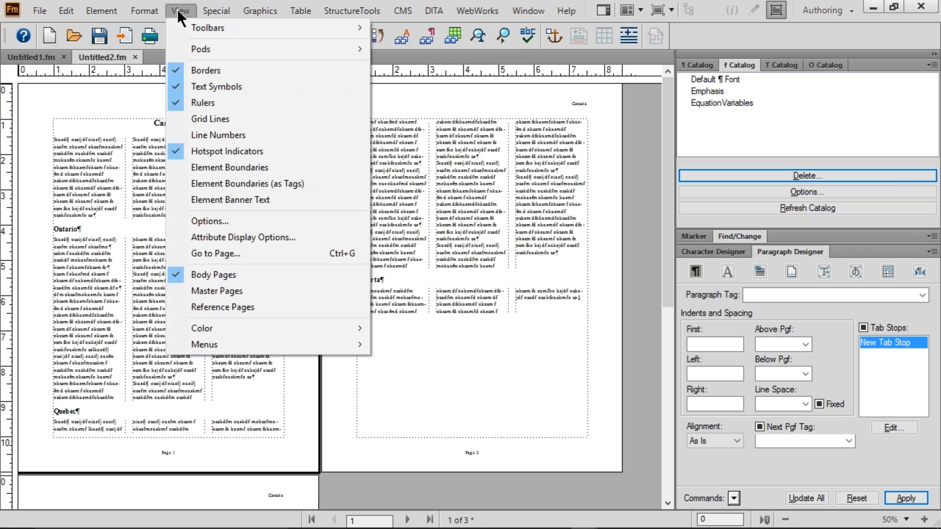
{"action": "left_click", "coordinate": [247, 291]}
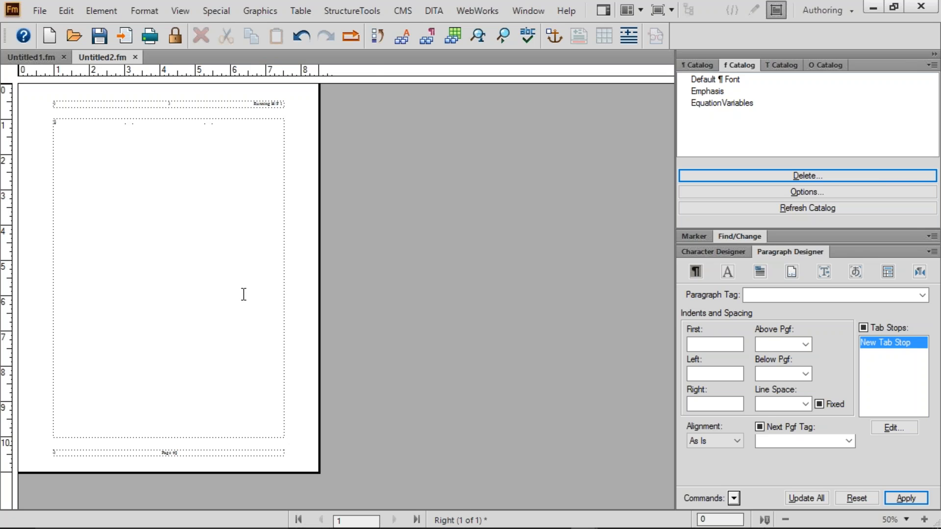
{"action": "left_click", "coordinate": [204, 9]}
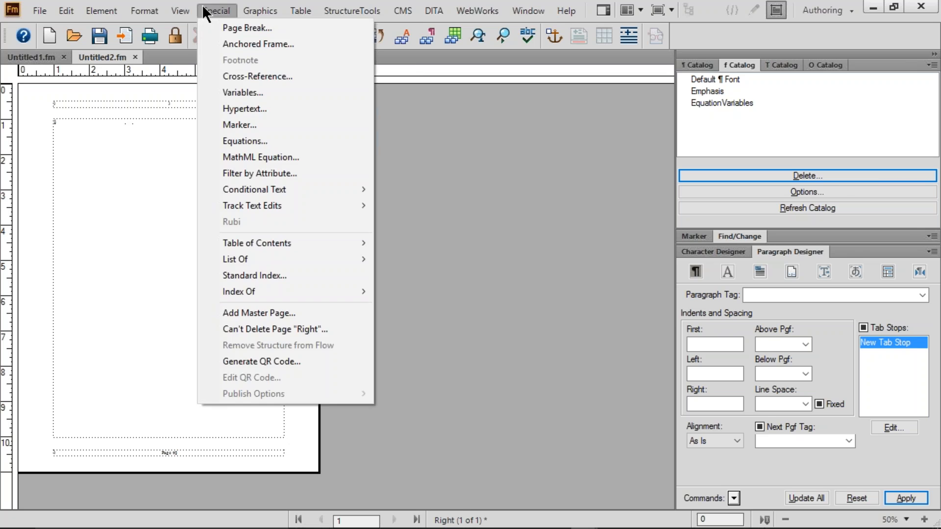
{"action": "left_click", "coordinate": [316, 315]}
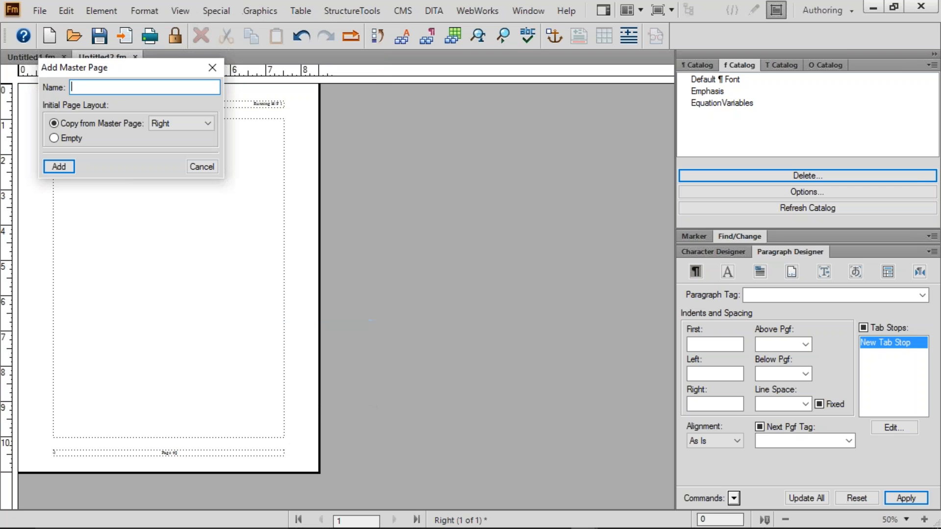
{"action": "type", "text": "Cover"}
{"action": "key", "text": "Return"}
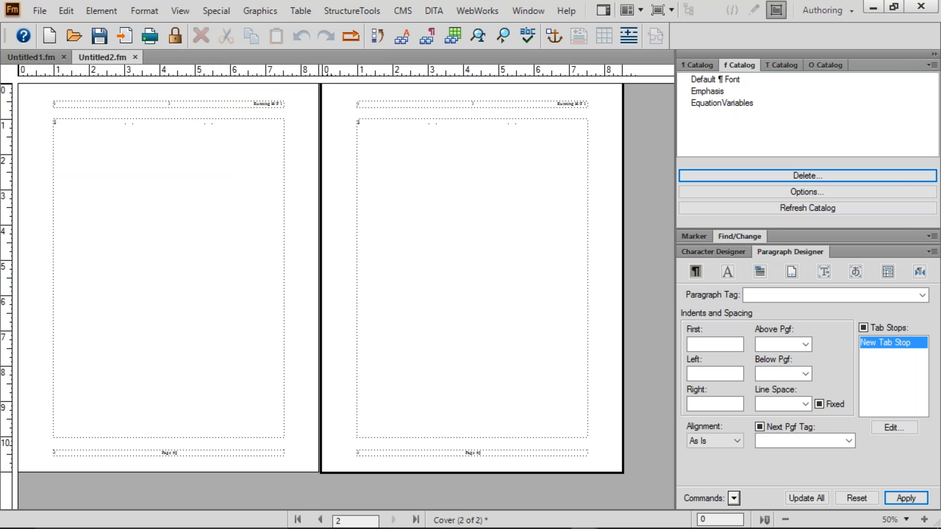
{"action": "left_click", "coordinate": [383, 181]}
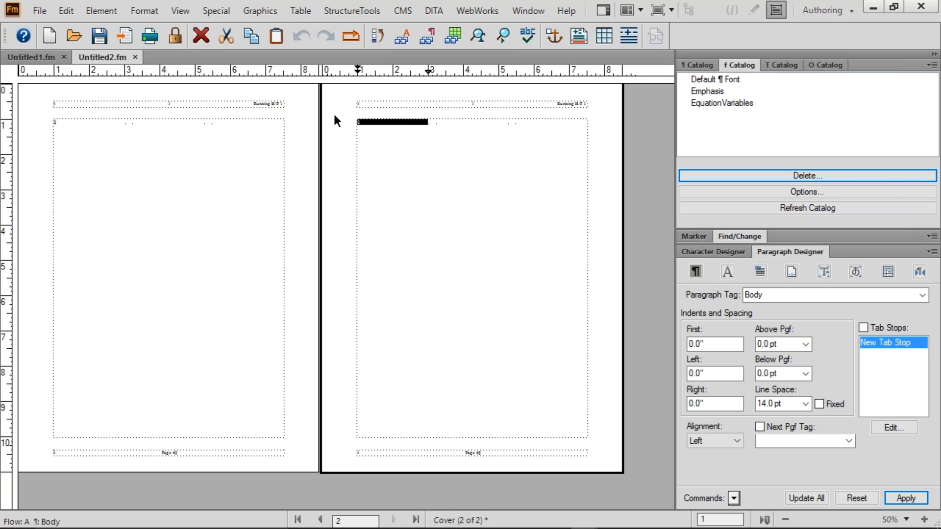
{"action": "left_click", "coordinate": [338, 133]}
{"action": "left_click_drag", "start_coordinate": [301, 123], "coordinate": [40, 84]}
{"action": "left_click_drag", "start_coordinate": [339, 120], "coordinate": [620, 92]}
{"action": "left_click", "coordinate": [610, 185]}
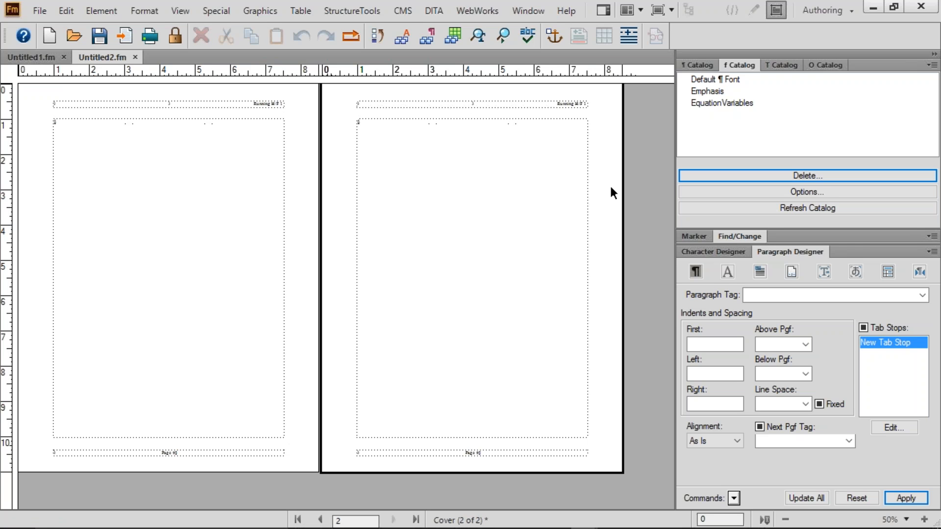
- Delete the header frame from the Cover master page and lower its main text frame's top edge to about 2.75 inches on the ruler
{"action": "left_click", "coordinate": [509, 103], "text": "ctrl"}
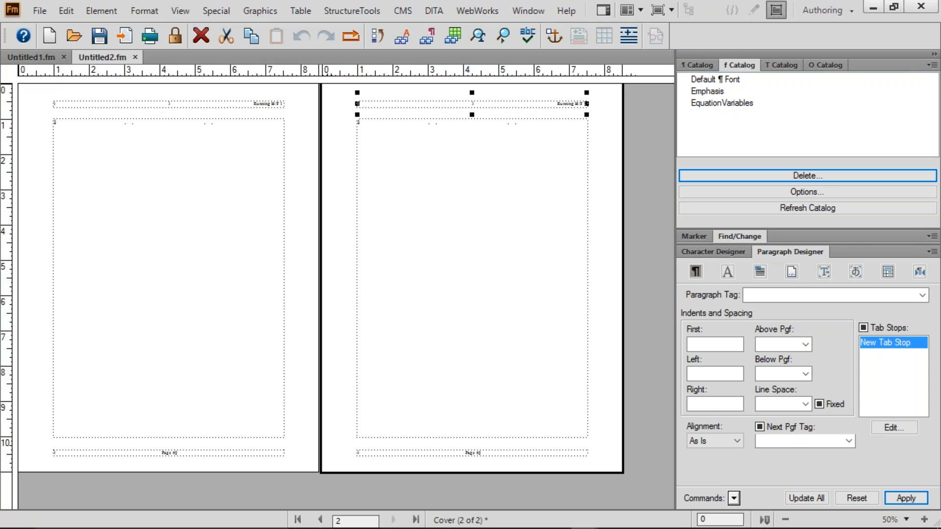
{"action": "key", "text": "Delete"}
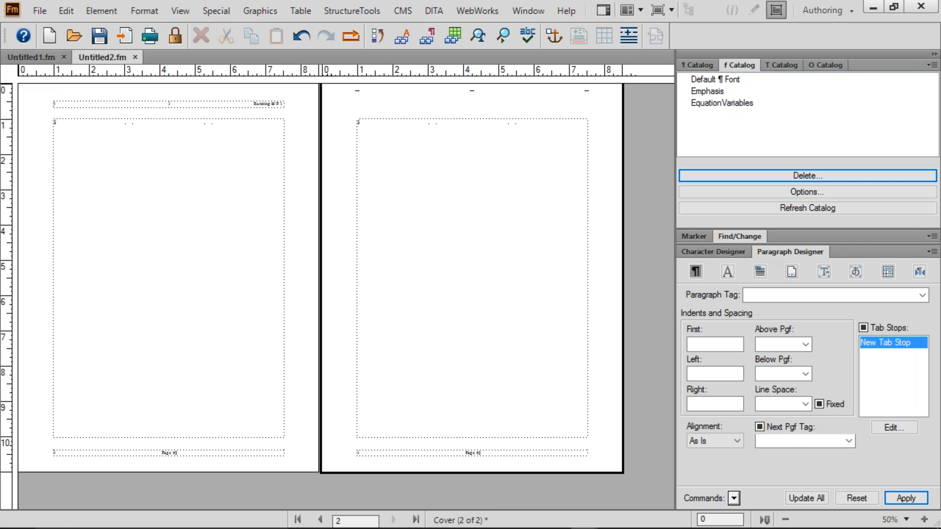
{"action": "left_click", "coordinate": [487, 129], "text": "ctrl"}
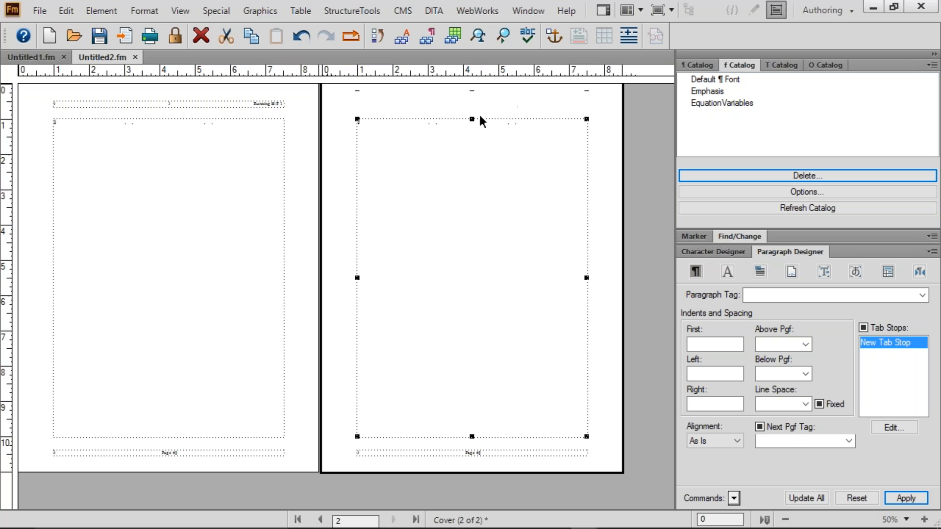
{"action": "left_click_drag", "start_coordinate": [472, 119], "coordinate": [475, 180]}
{"action": "left_click", "coordinate": [499, 146]}
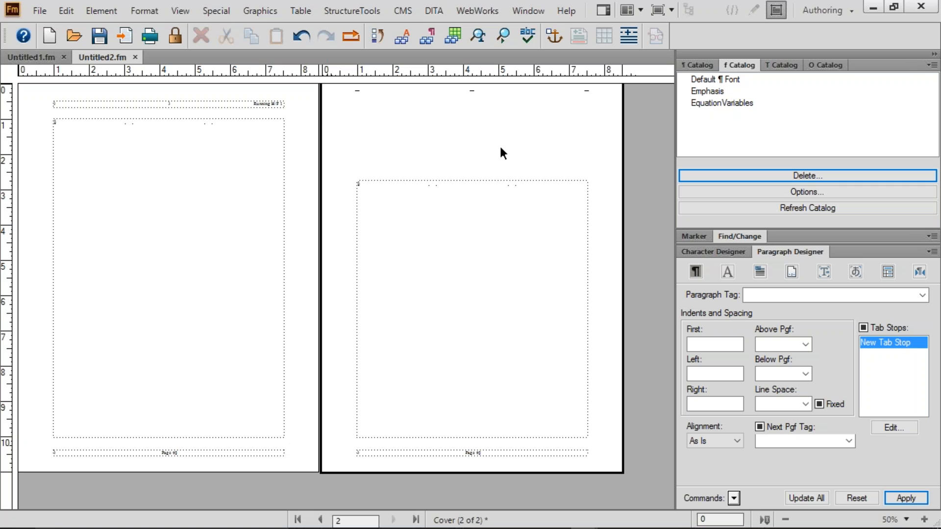
- Return to the body pages and select text in the title on page 1
{"action": "left_click", "coordinate": [180, 11]}
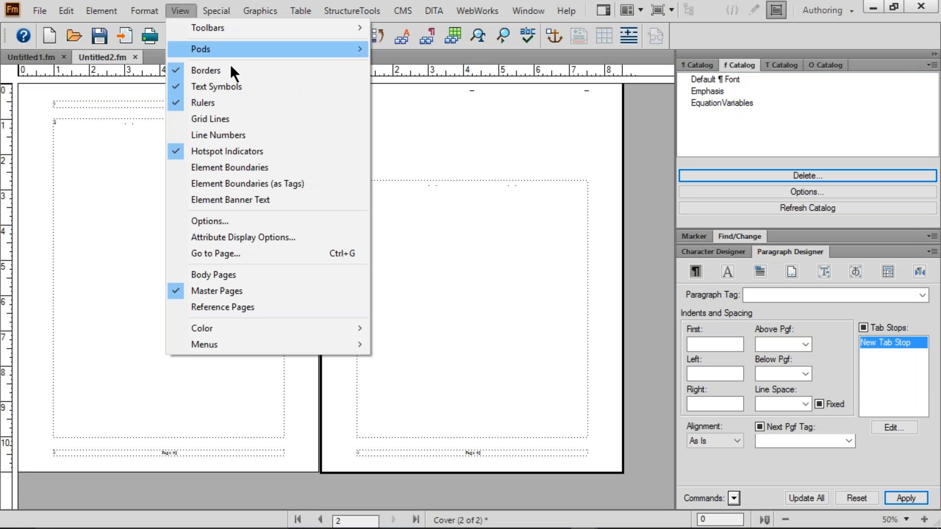
{"action": "left_click", "coordinate": [244, 275]}
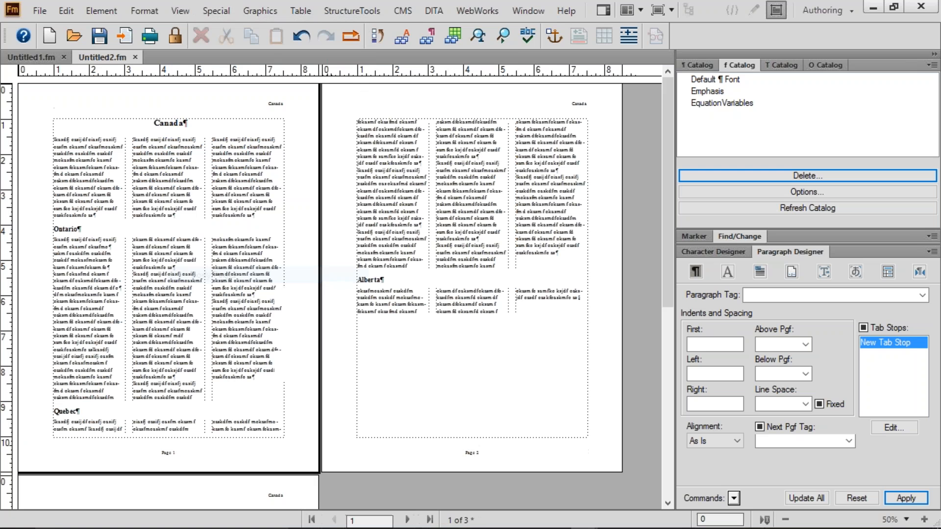
{"action": "left_click_drag", "start_coordinate": [162, 124], "coordinate": [190, 125]}
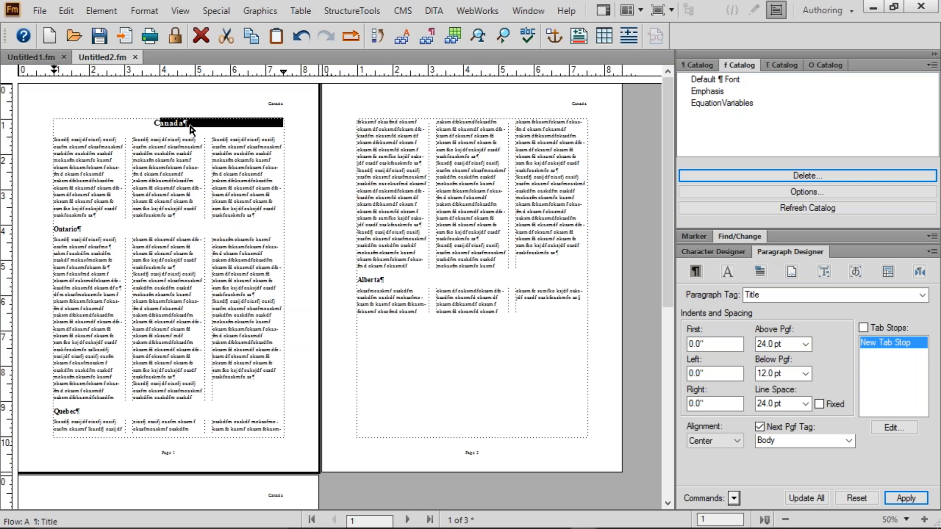
- Choose the custom Cover master page for the current page in Master Page Usage, and close the dialog without applying it
{"action": "left_click", "coordinate": [147, 9]}
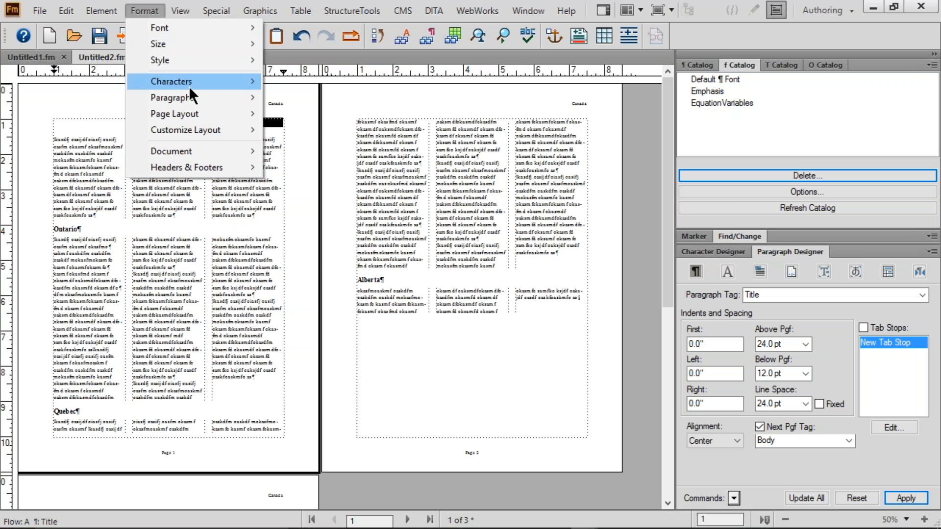
{"action": "mouse_move", "coordinate": [228, 114]}
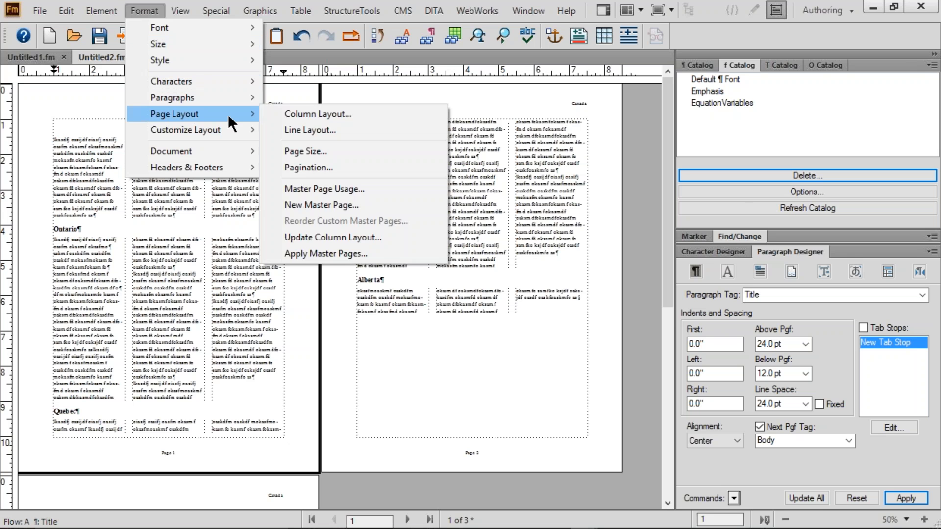
{"action": "left_click", "coordinate": [370, 188]}
{"action": "left_click_drag", "start_coordinate": [142, 70], "coordinate": [345, 134]}
{"action": "left_click", "coordinate": [333, 175]}
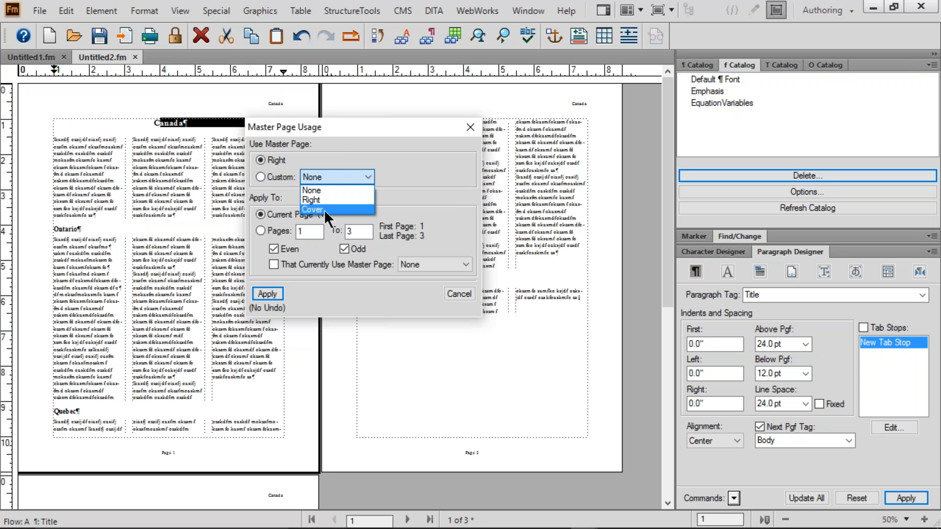
{"action": "left_click", "coordinate": [325, 210]}
{"action": "left_click", "coordinate": [259, 178]}
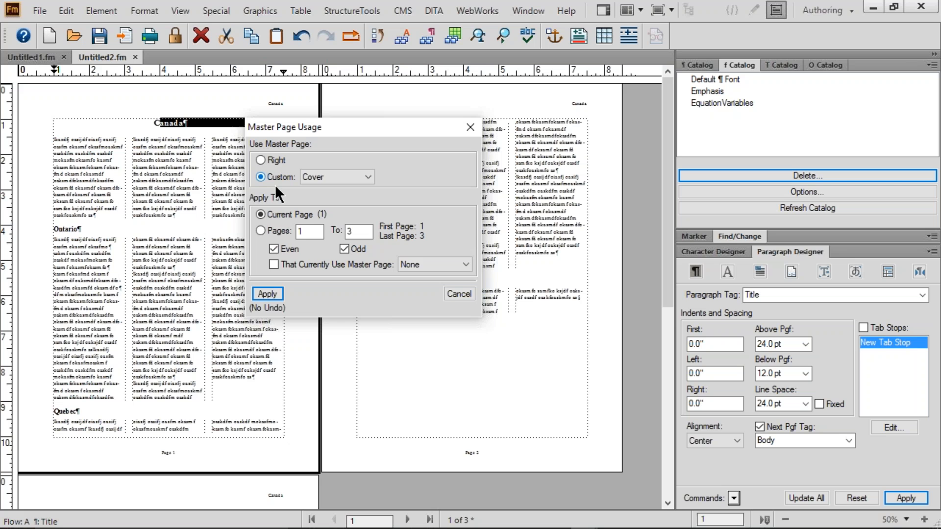
{"action": "left_click", "coordinate": [471, 128]}
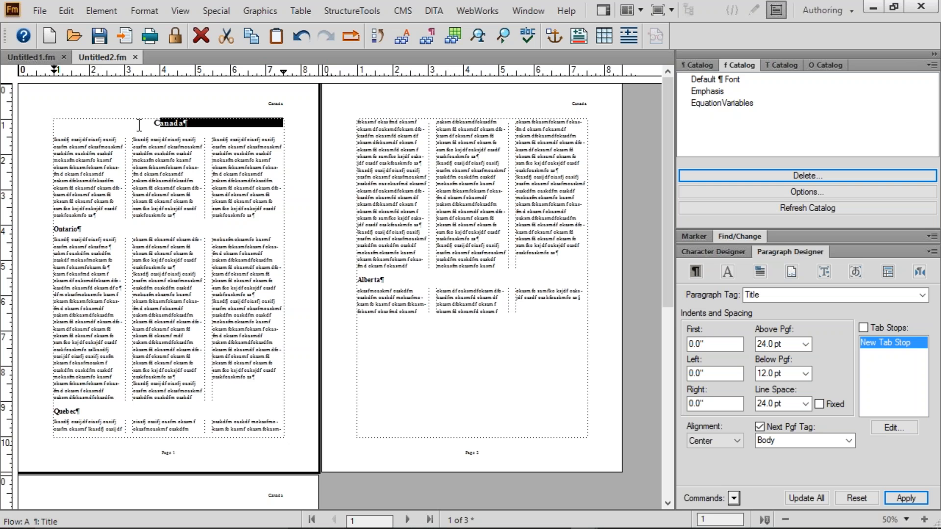
- Copy all the text from the Canada title through the Alberta section and paste a duplicate after it at the document's end
{"action": "left_click_drag", "start_coordinate": [141, 123], "coordinate": [554, 305]}
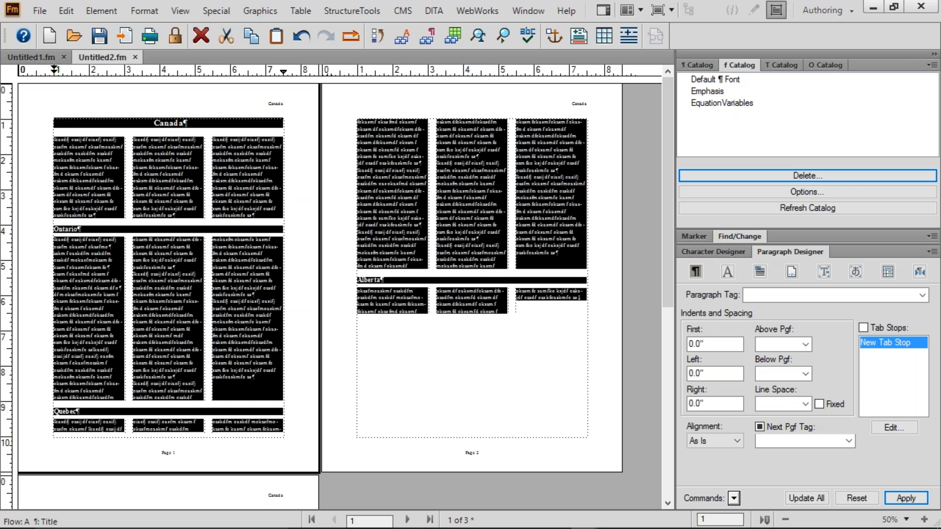
{"action": "key", "text": "ctrl+v"}
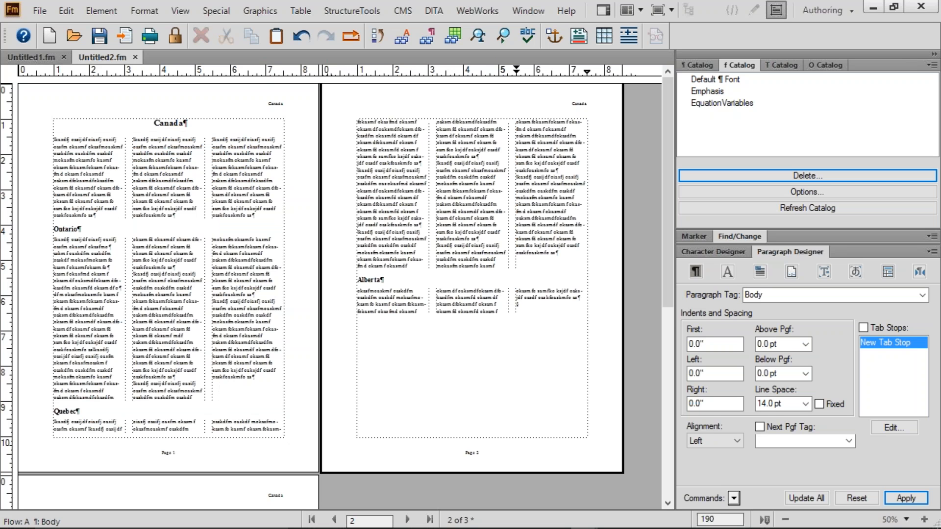
{"action": "key", "text": "ctrl+v"}
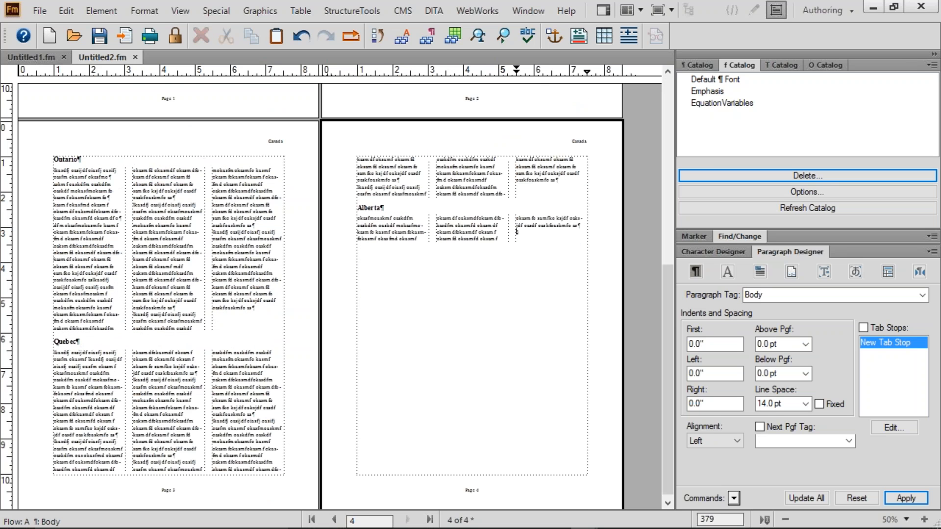
{"action": "scroll", "coordinate": [556, 303], "scroll_direction": "up", "scroll_amount": 5}
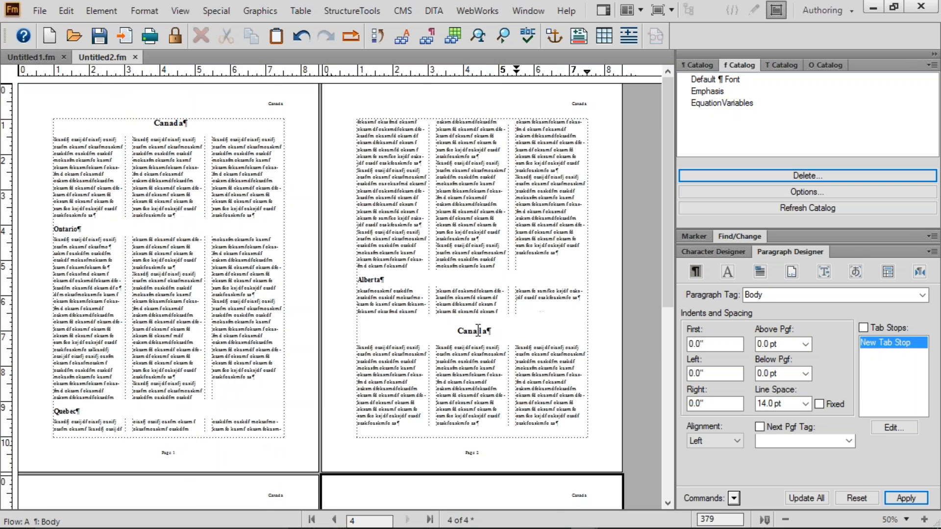
- Replace the duplicated Canada title on page 2 with "United States of America"
{"action": "double_click", "coordinate": [479, 331]}
{"action": "type", "text": "U"}
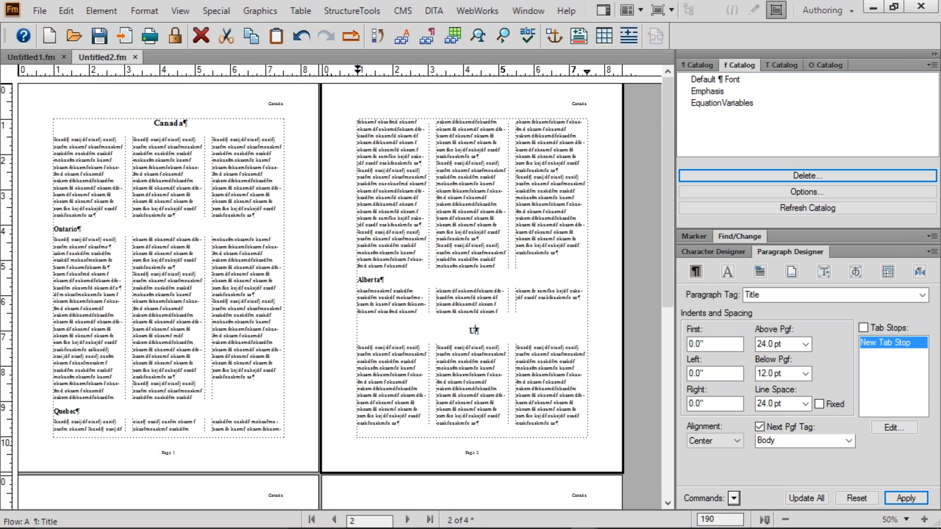
{"action": "type", "text": "nited States of America"}
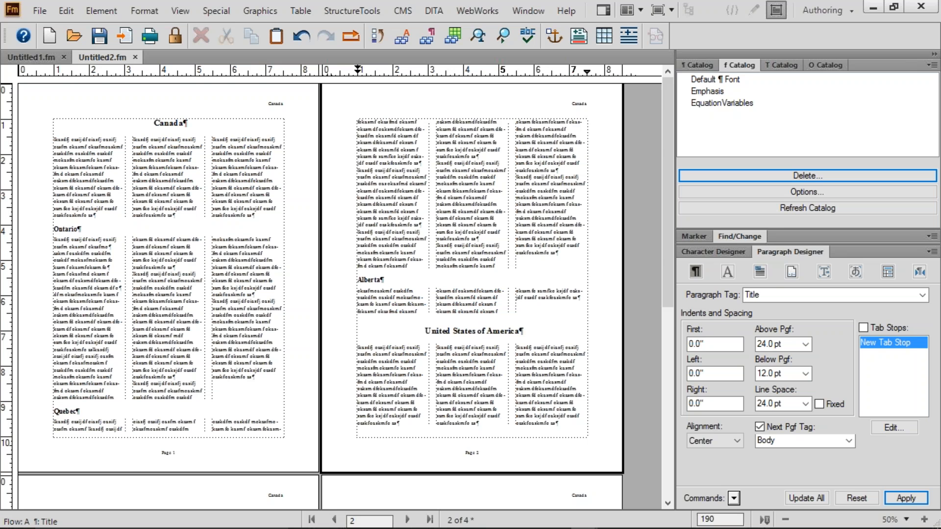
- Rename the duplicated section's Ontario, Quebec and Alberta headings as California, New York and Montana
{"action": "scroll", "coordinate": [94, 312], "scroll_direction": "down", "scroll_amount": 5}
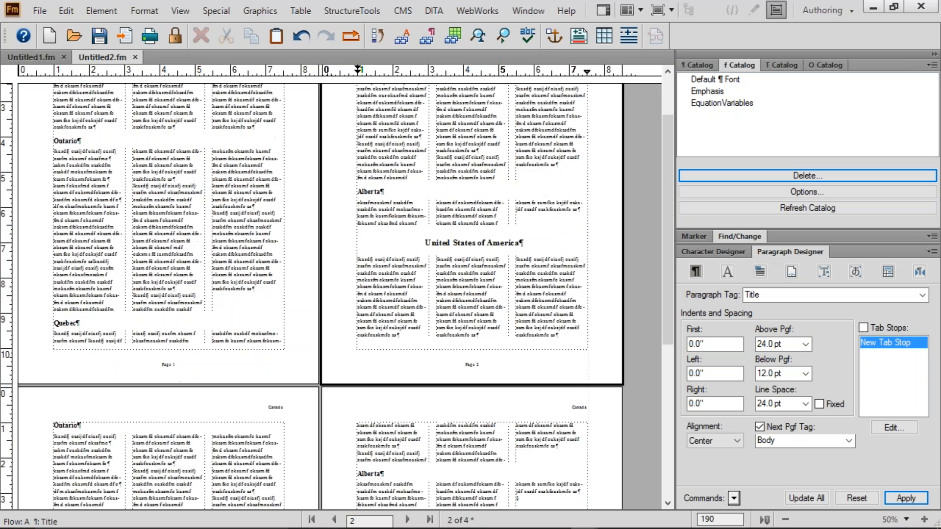
{"action": "double_click", "coordinate": [60, 304]}
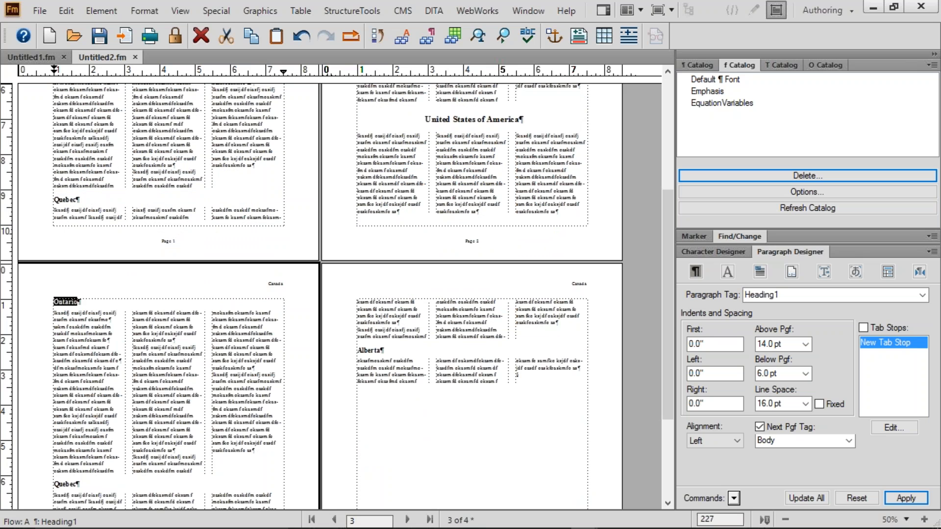
{"action": "type", "text": "California"}
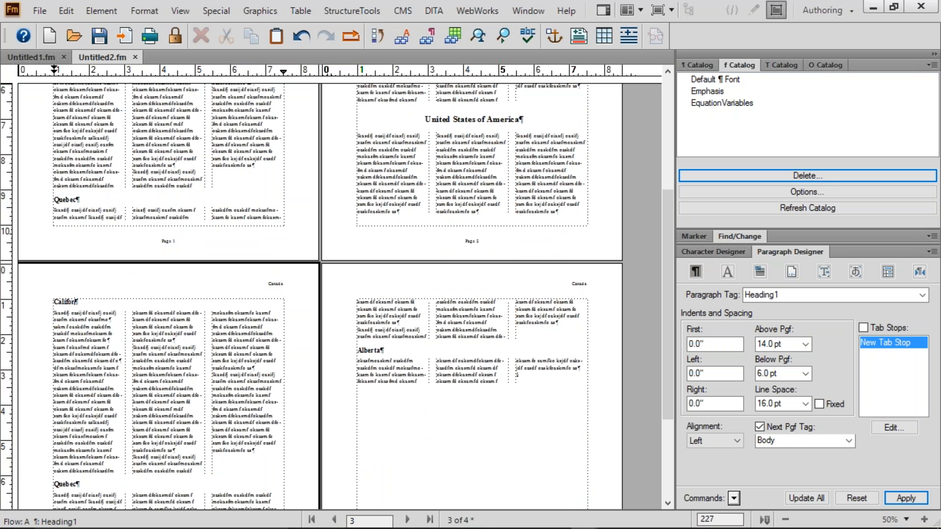
{"action": "double_click", "coordinate": [68, 485]}
{"action": "type", "text": "New York"}
{"action": "double_click", "coordinate": [367, 351]}
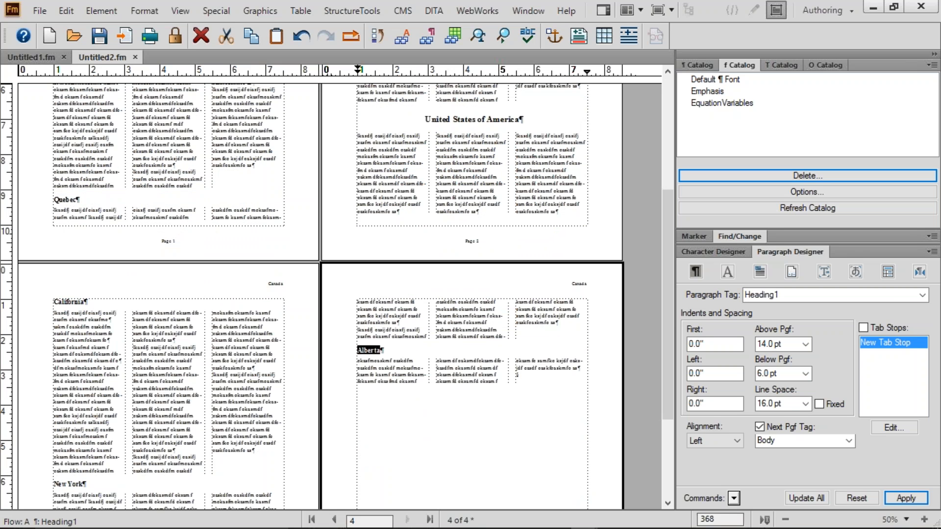
{"action": "type", "text": "Montana"}
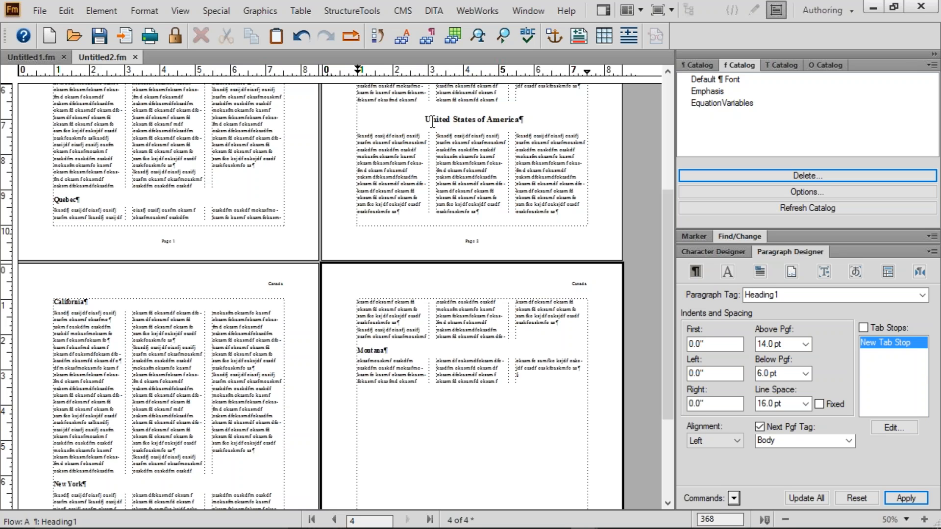
- Set the Title paragraph format to start at Top of Page and update all Title paragraphs
{"action": "left_click_drag", "start_coordinate": [432, 120], "coordinate": [505, 119]}
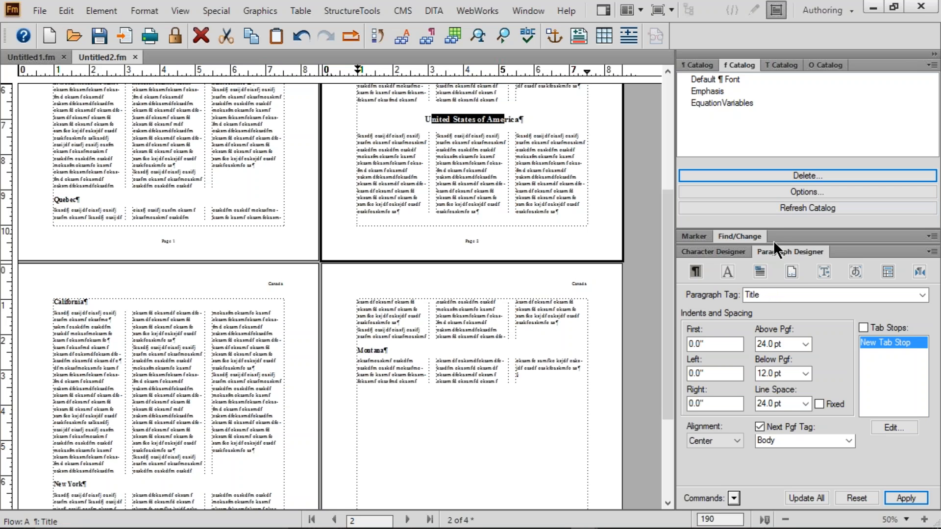
{"action": "left_click", "coordinate": [758, 273]}
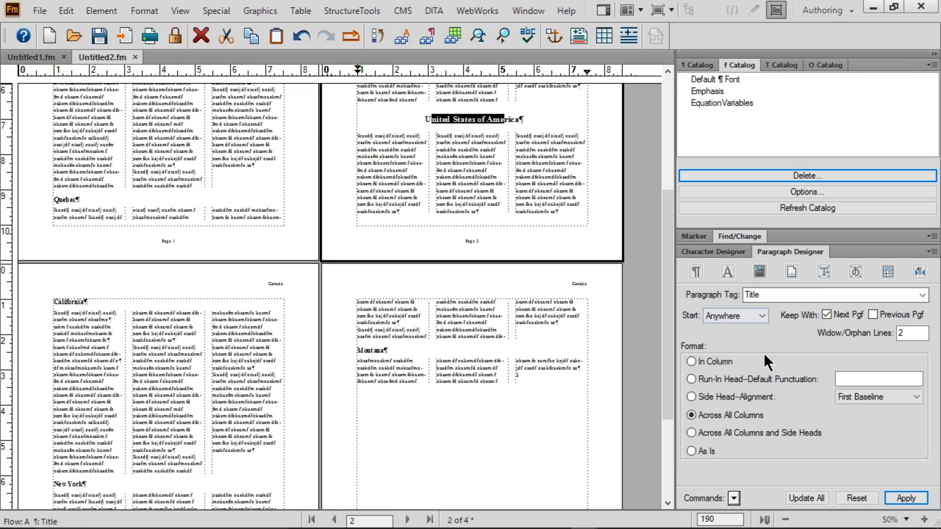
{"action": "left_click", "coordinate": [757, 316]}
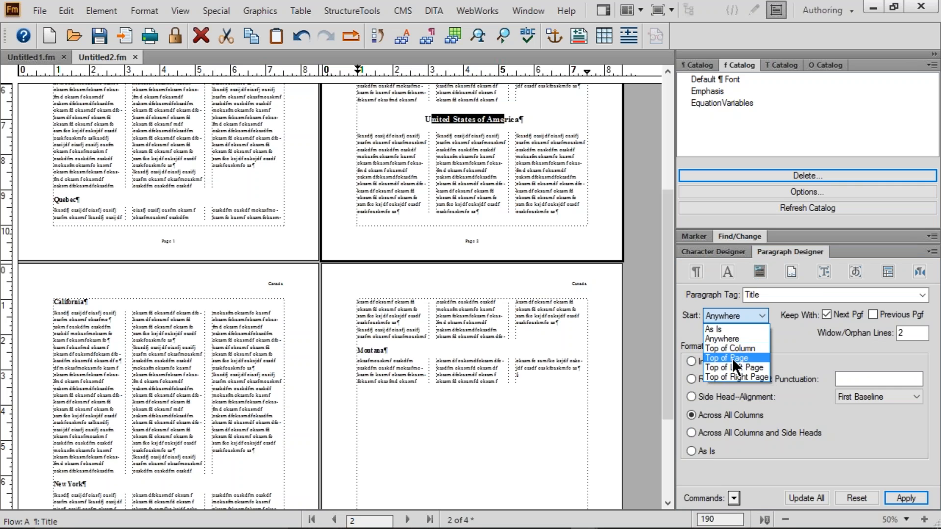
{"action": "left_click", "coordinate": [733, 357]}
{"action": "left_click", "coordinate": [808, 498]}
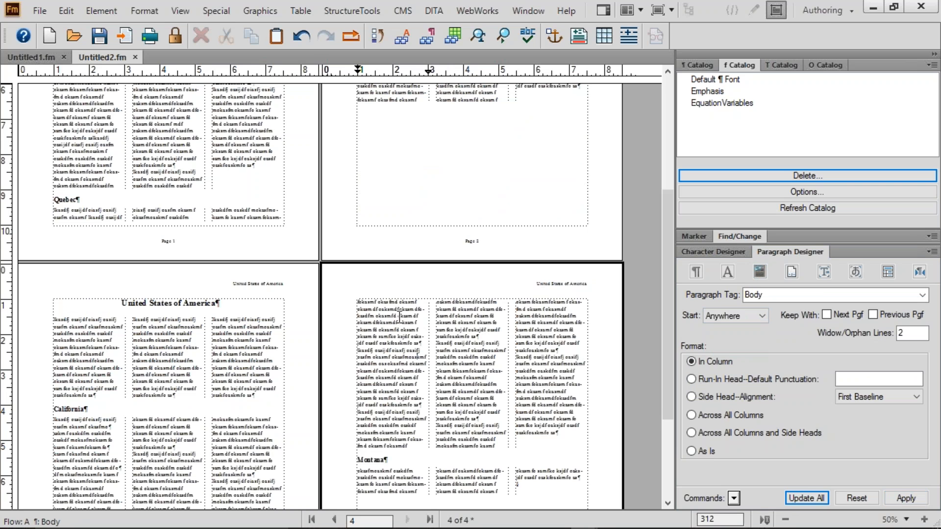
- Change the column layout of the entire text flow to 2 columns
{"action": "scroll", "coordinate": [399, 318], "scroll_direction": "up", "scroll_amount": 4}
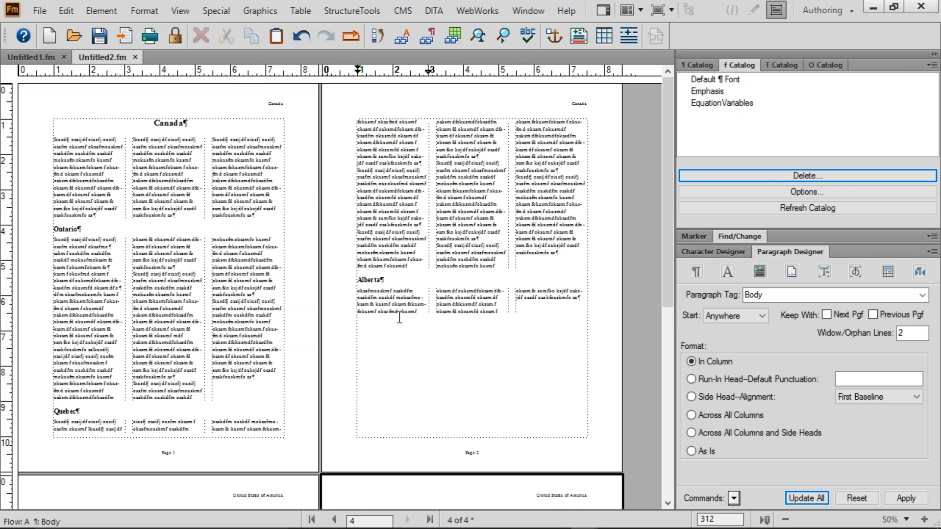
{"action": "left_click", "coordinate": [144, 10]}
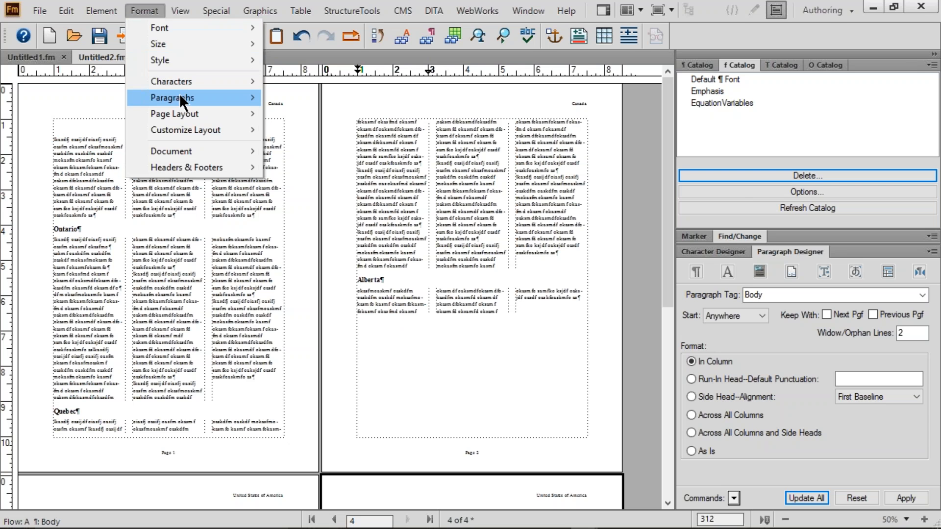
{"action": "mouse_move", "coordinate": [180, 113]}
{"action": "left_click", "coordinate": [309, 116]}
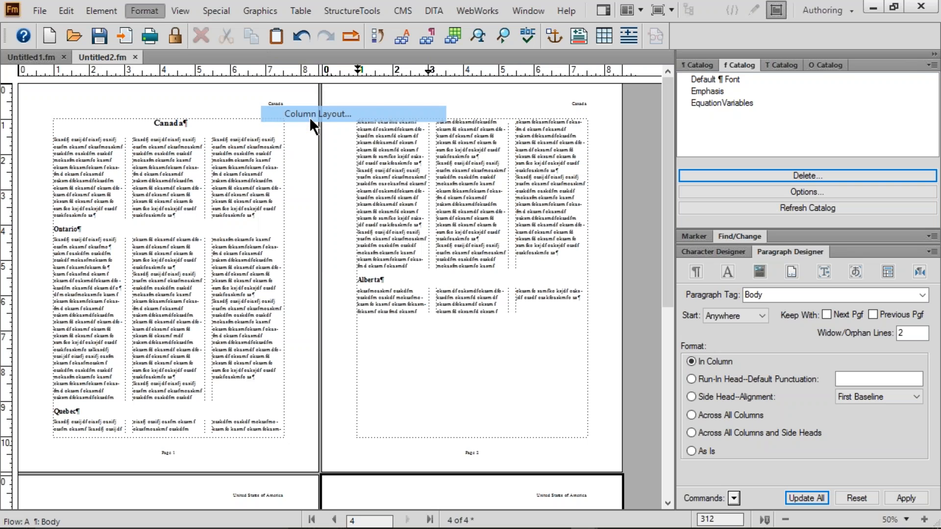
{"action": "type", "text": "2"}
{"action": "key", "text": "Return"}
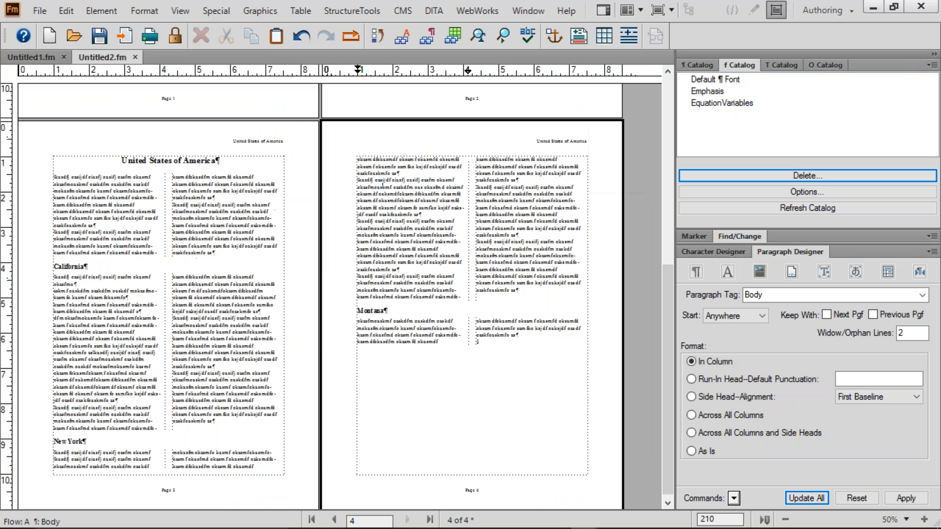
{"action": "left_click", "coordinate": [454, 309]}
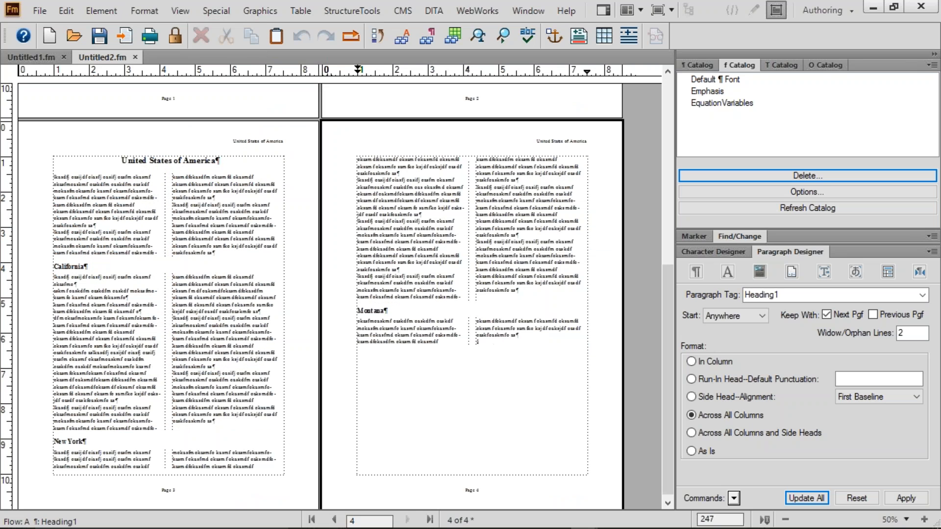
{"action": "scroll", "coordinate": [454, 308], "scroll_direction": "up", "scroll_amount": 5}
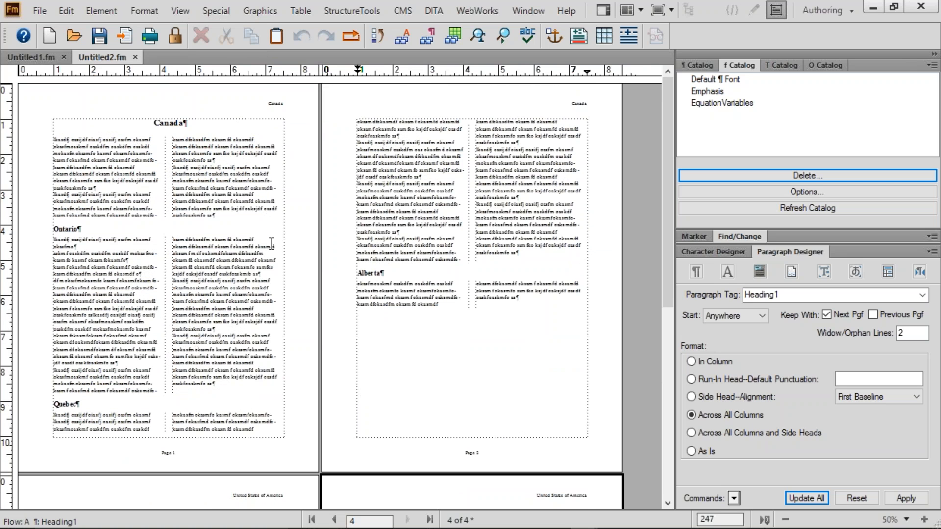
- Add room for side heads with a 1.5-inch width and 0.5-inch gap to the column layout, and update the entire flow
{"action": "left_click", "coordinate": [150, 7]}
{"action": "mouse_move", "coordinate": [159, 111]}
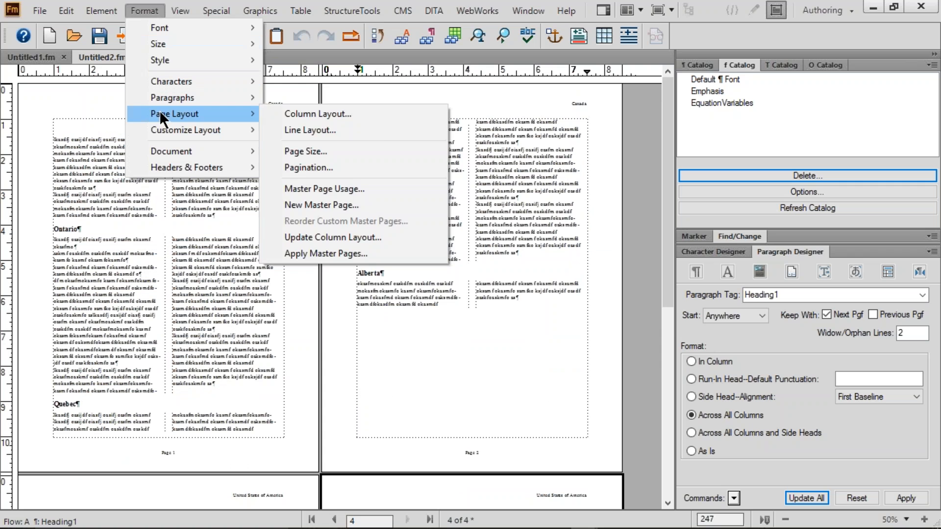
{"action": "left_click", "coordinate": [317, 113]}
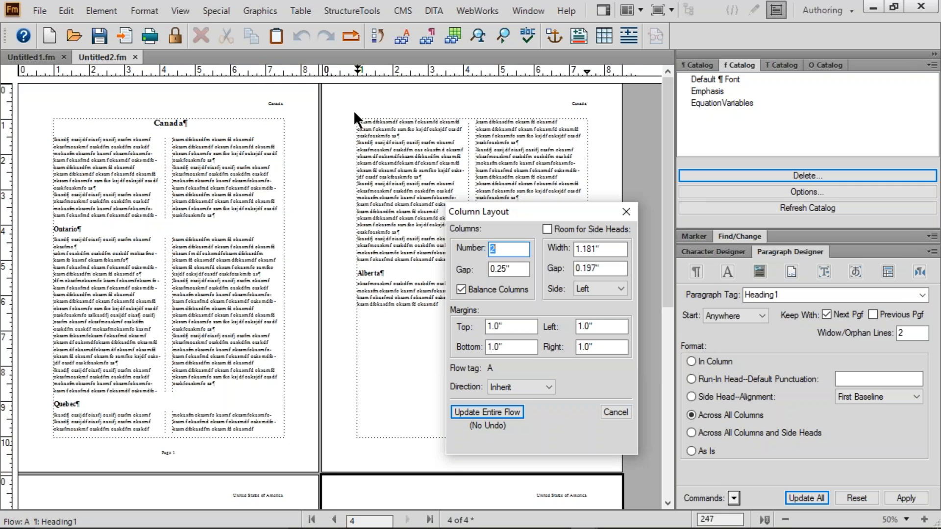
{"action": "left_click", "coordinate": [547, 229]}
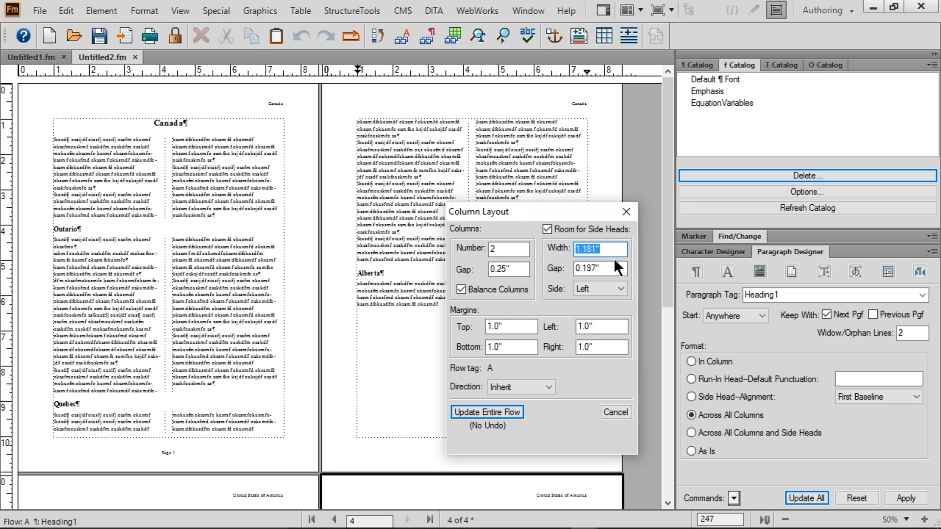
{"action": "type", "text": "1.5"}
{"action": "key", "text": "Tab"}
{"action": "type", "text": ".5"}
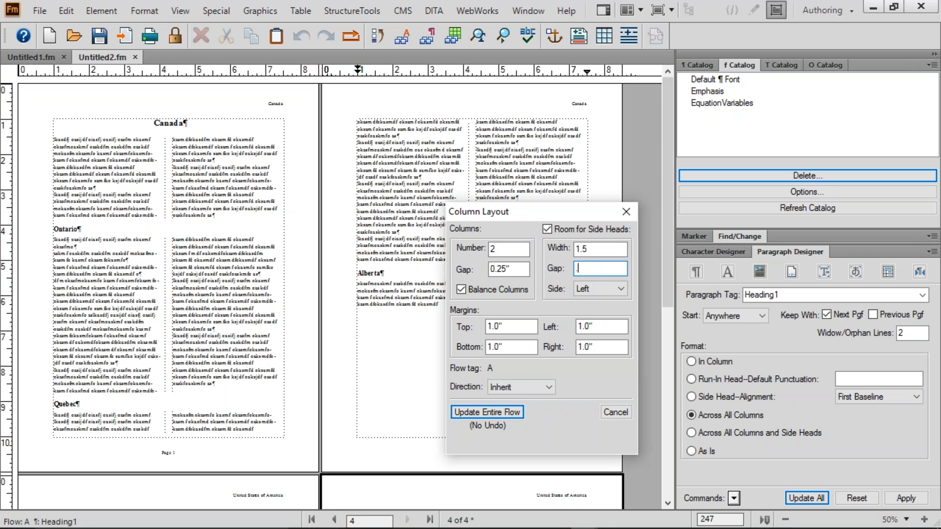
{"action": "left_click", "coordinate": [487, 412]}
- Make the Title paragraph format span across all columns and side heads, and update all Title paragraphs
{"action": "left_click", "coordinate": [259, 294]}
{"action": "scroll", "coordinate": [260, 294], "scroll_direction": "up", "scroll_amount": 20}
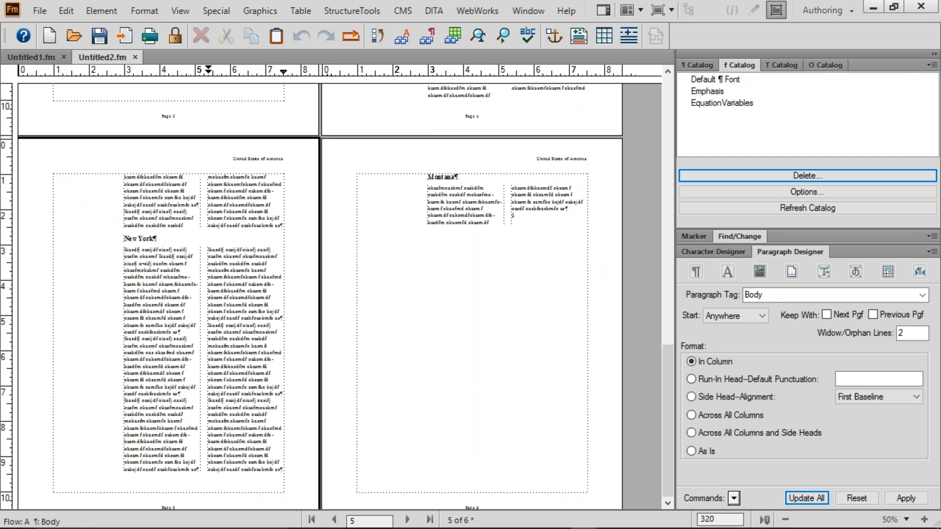
{"action": "scroll", "coordinate": [260, 294], "scroll_direction": "up", "scroll_amount": 20}
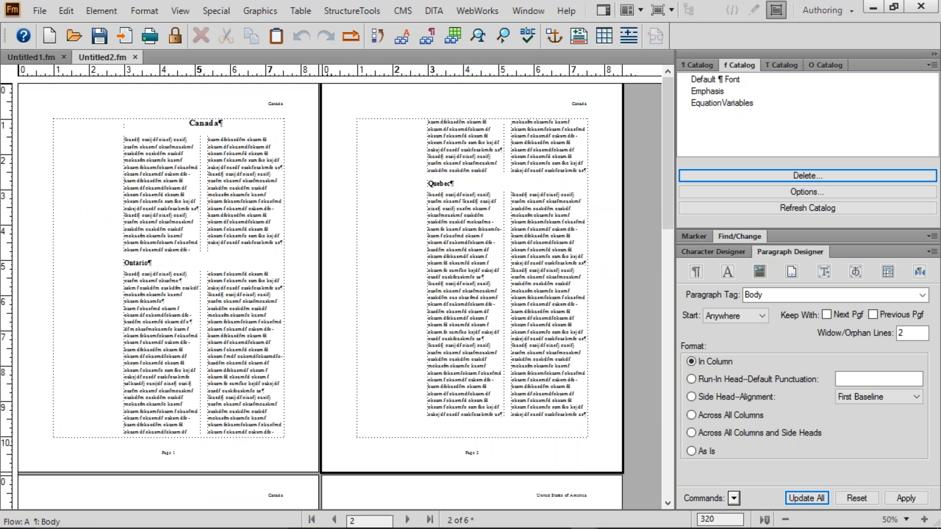
{"action": "left_click", "coordinate": [219, 122]}
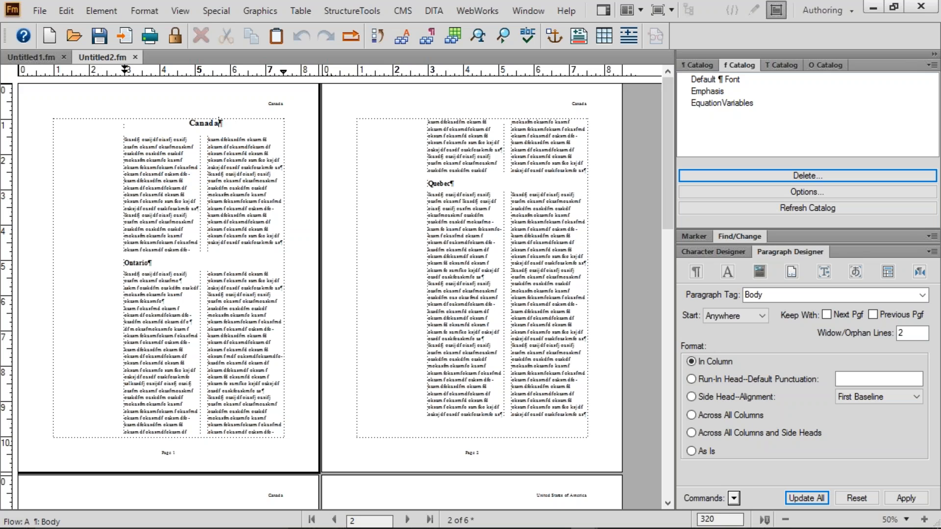
{"action": "triple_click", "coordinate": [220, 122]}
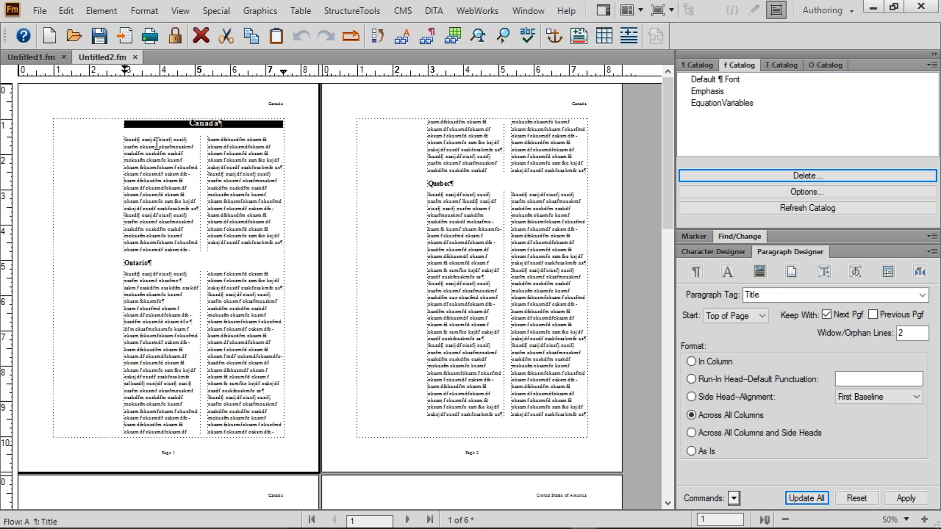
{"action": "triple_click", "coordinate": [130, 269]}
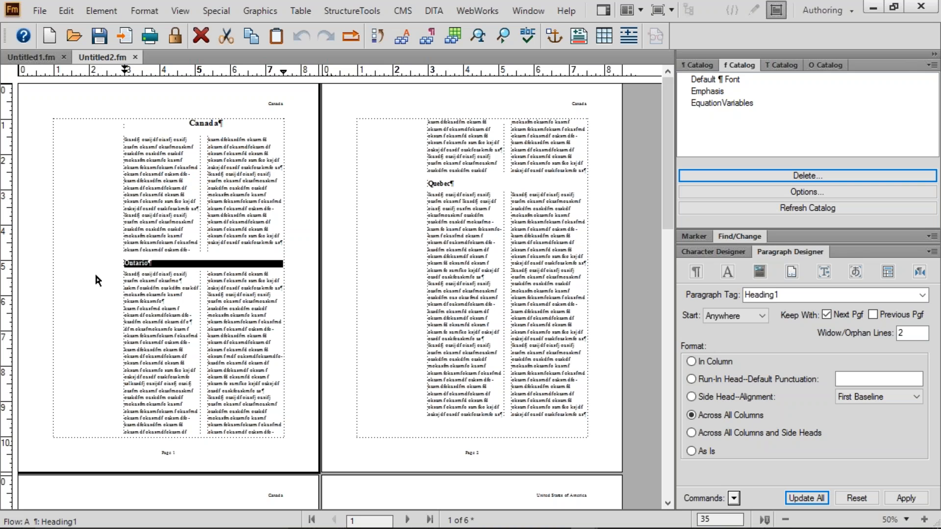
{"action": "triple_click", "coordinate": [443, 183]}
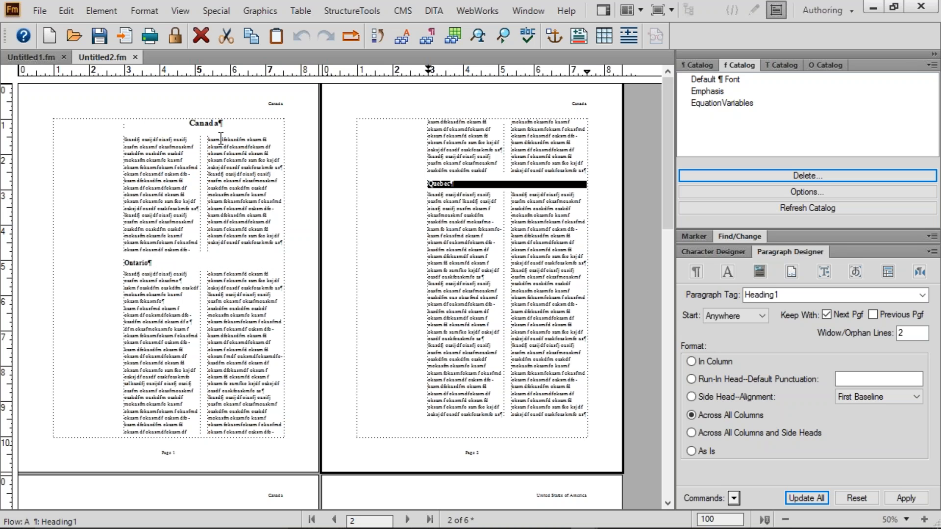
{"action": "triple_click", "coordinate": [200, 124]}
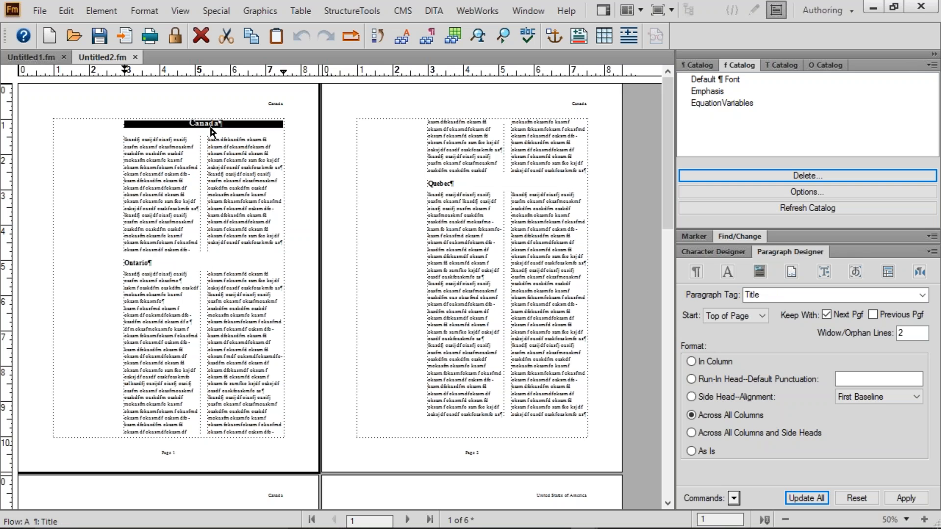
{"action": "left_click", "coordinate": [737, 435]}
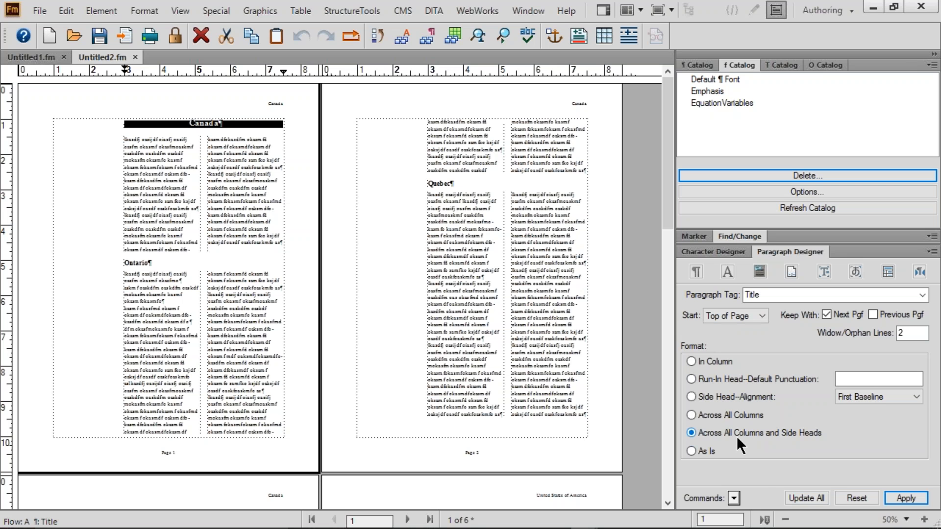
{"action": "left_click", "coordinate": [796, 494]}
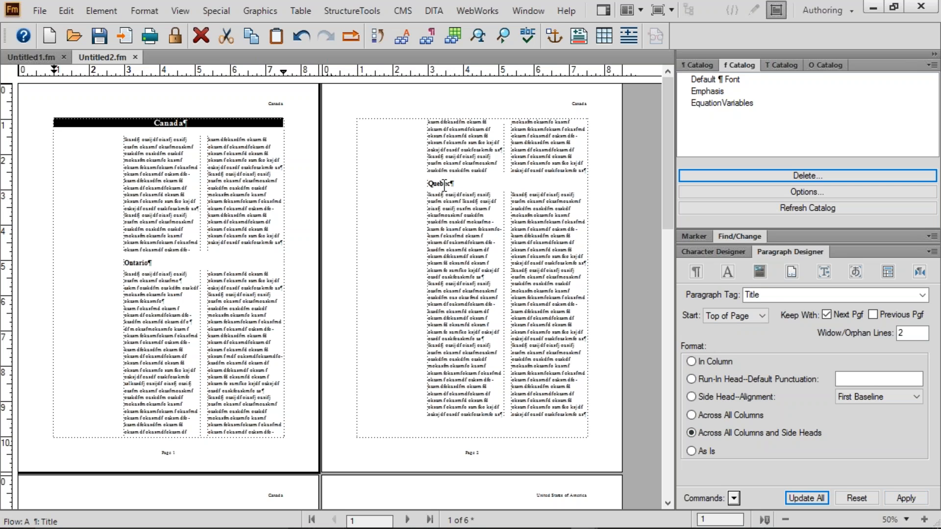
- Format Heading1 as a side head, update all its paragraphs, and refresh the page display
{"action": "double_click", "coordinate": [441, 184]}
{"action": "triple_click", "coordinate": [447, 184]}
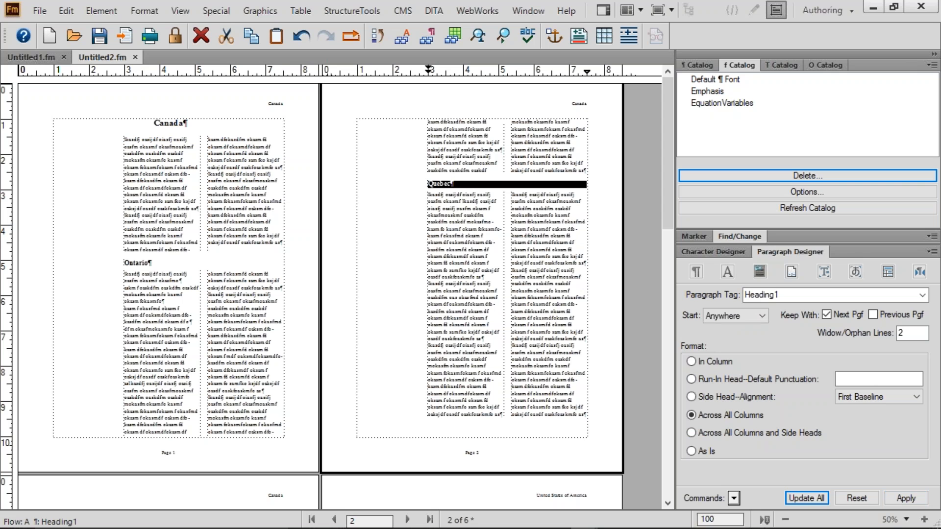
{"action": "left_click", "coordinate": [747, 396]}
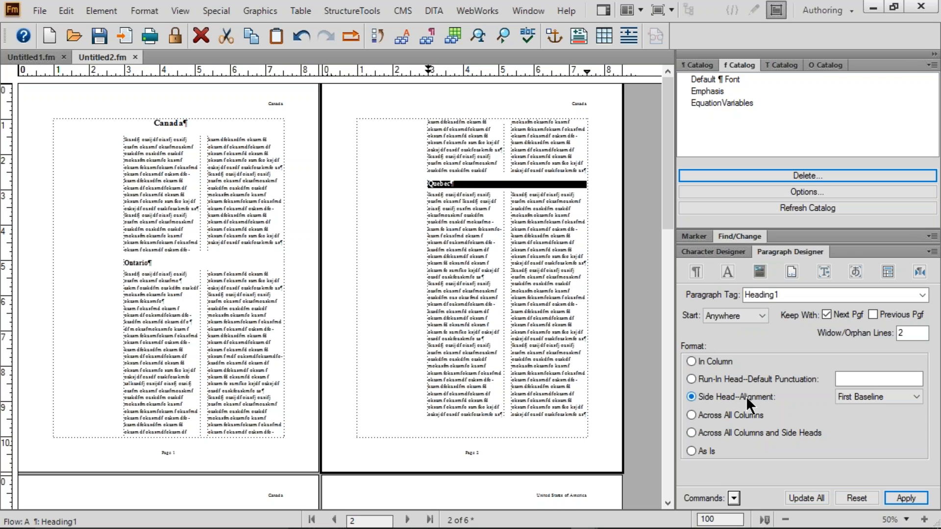
{"action": "left_click", "coordinate": [798, 498]}
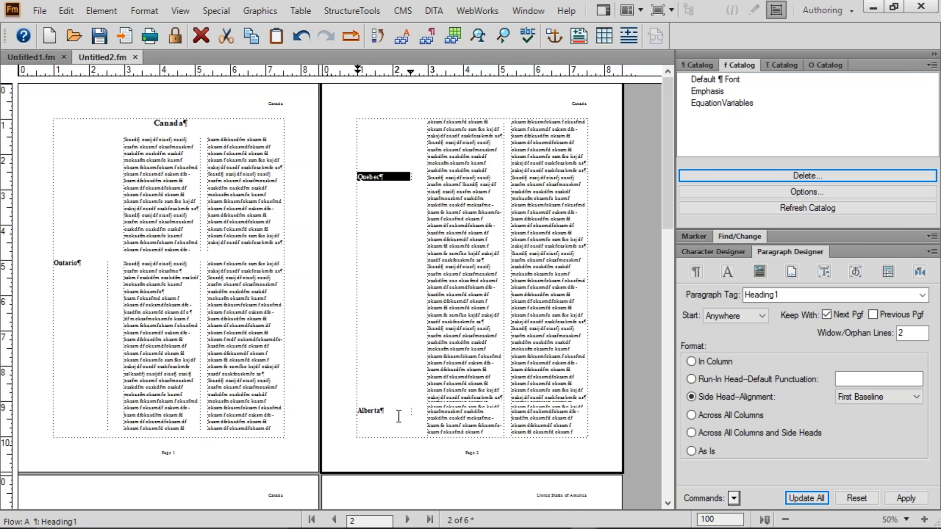
{"action": "left_click_drag", "start_coordinate": [449, 378], "coordinate": [519, 418]}
{"action": "left_click", "coordinate": [518, 420]}
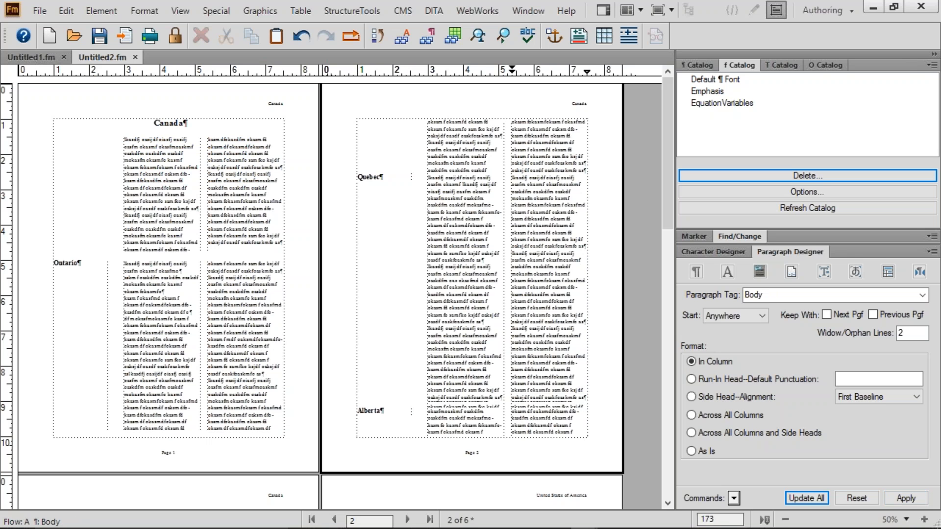
{"action": "key", "text": "ctrl+l"}
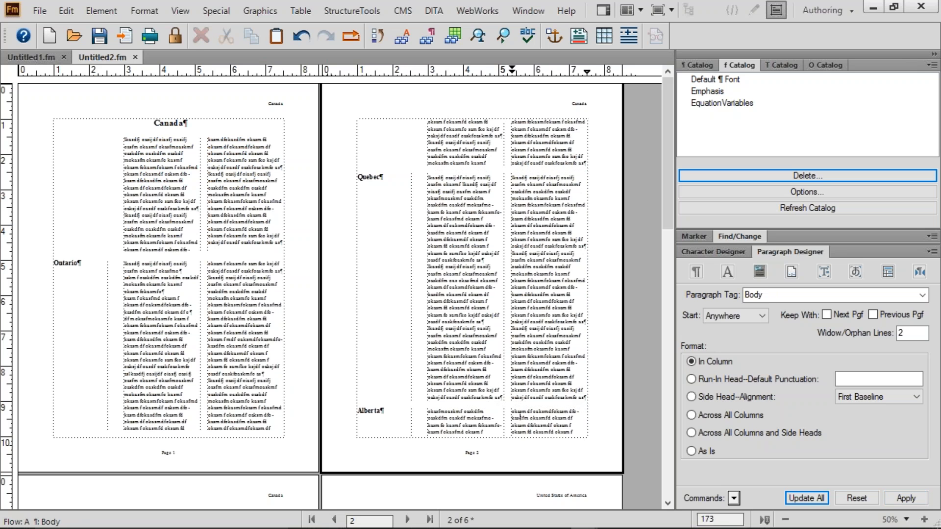
- Set the side-head width to 1.25 inches and its gap to 0.25 inch in the column layout, and update the entire flow
{"action": "scroll", "coordinate": [337, 291], "scroll_direction": "down", "scroll_amount": 3}
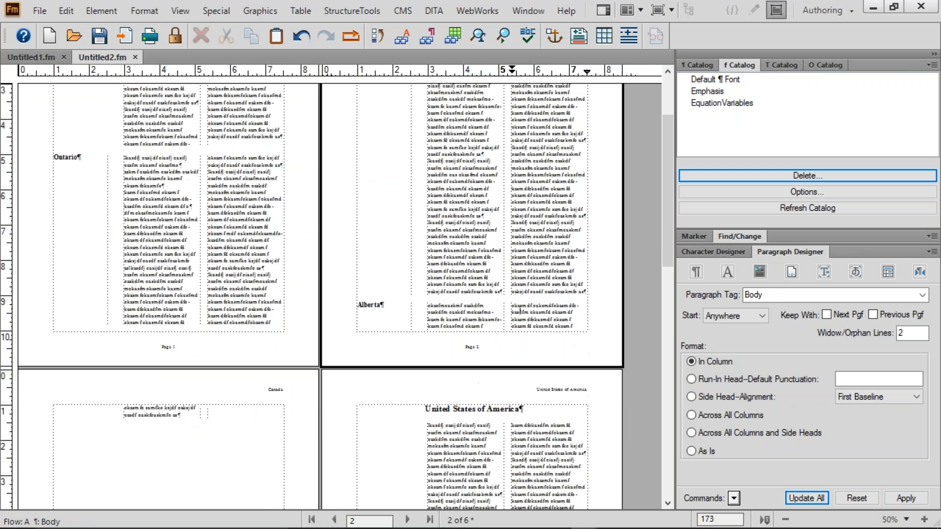
{"action": "scroll", "coordinate": [337, 291], "scroll_direction": "up", "scroll_amount": 3}
{"action": "scroll", "coordinate": [337, 291], "scroll_direction": "down", "scroll_amount": 6}
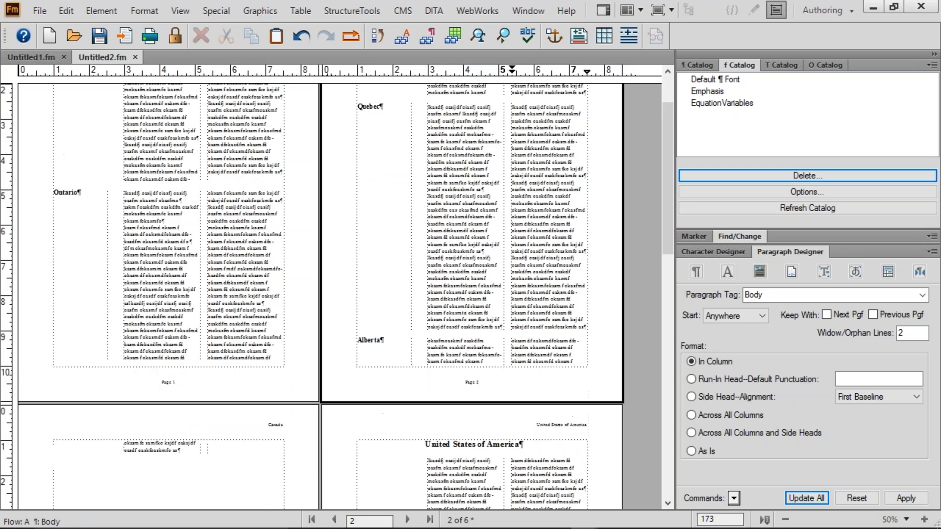
{"action": "scroll", "coordinate": [519, 187], "scroll_direction": "up", "scroll_amount": 6}
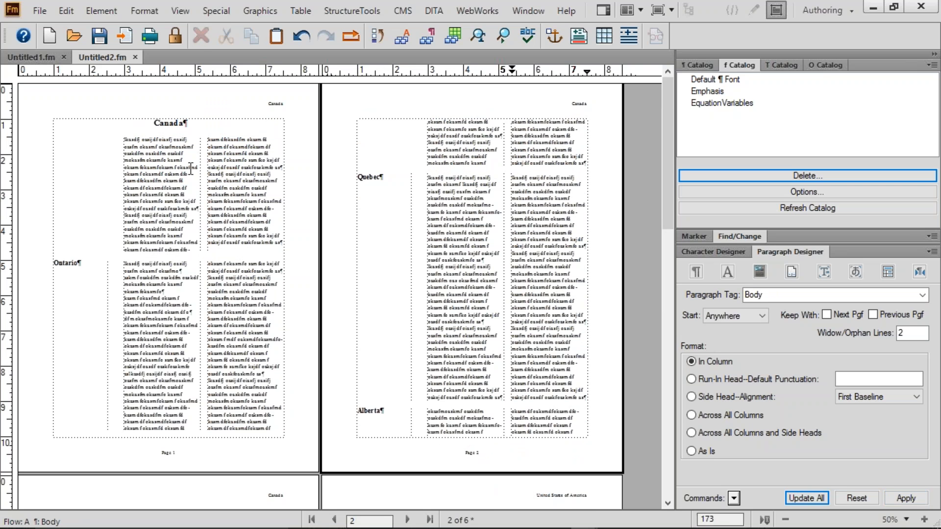
{"action": "left_click", "coordinate": [144, 10]}
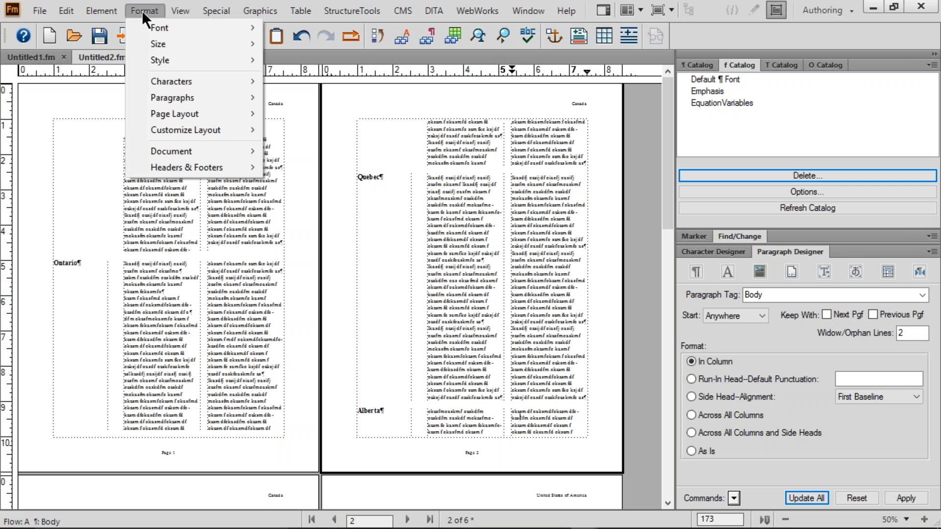
{"action": "mouse_move", "coordinate": [180, 113]}
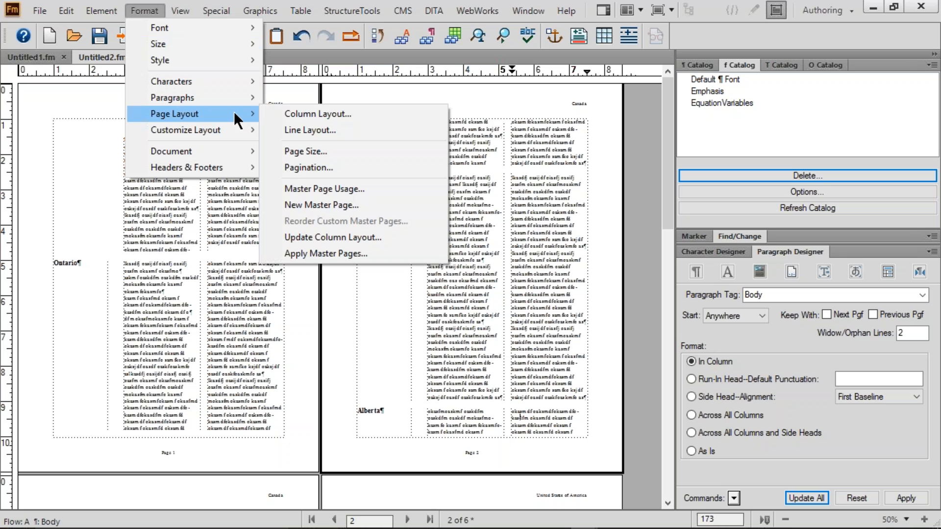
{"action": "left_click", "coordinate": [292, 114]}
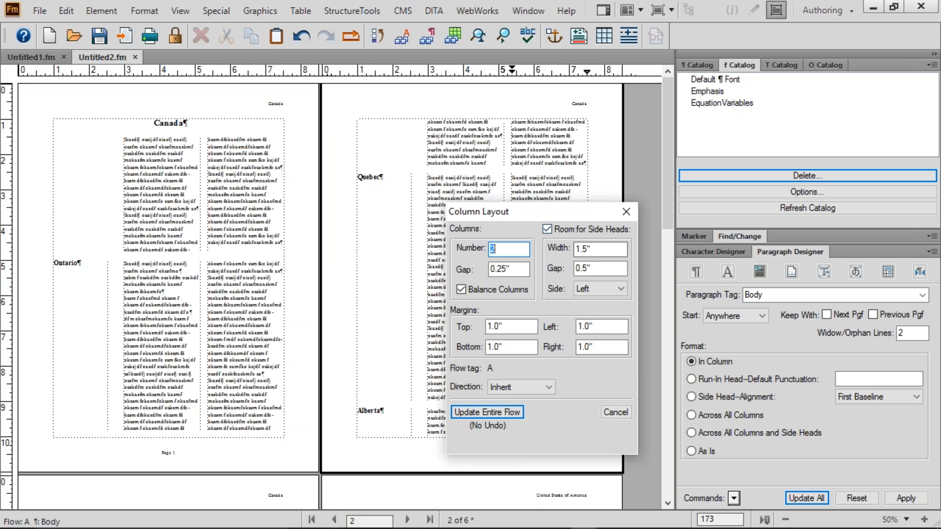
{"action": "left_click_drag", "start_coordinate": [593, 250], "coordinate": [572, 252]}
{"action": "type", "text": "1.25"}
{"action": "key", "text": "Tab"}
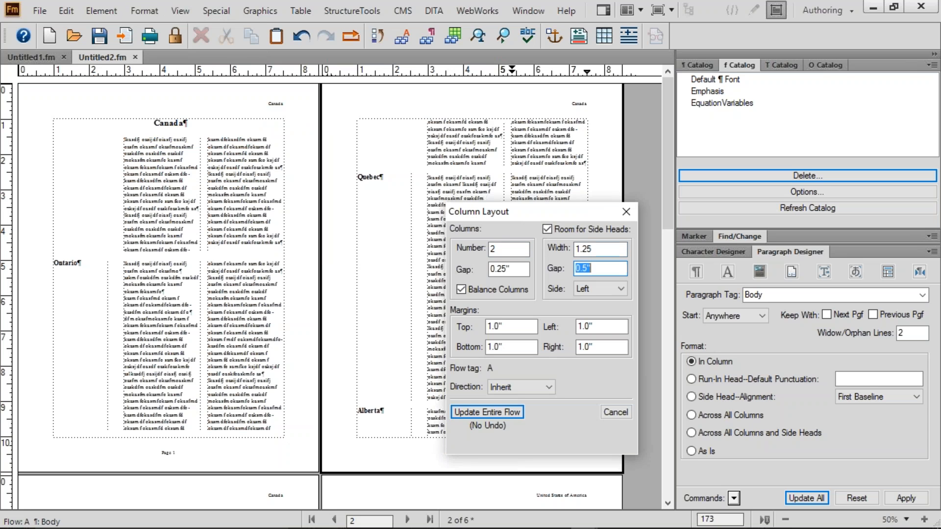
{"action": "type", "text": ".25"}
{"action": "left_click", "coordinate": [497, 411]}
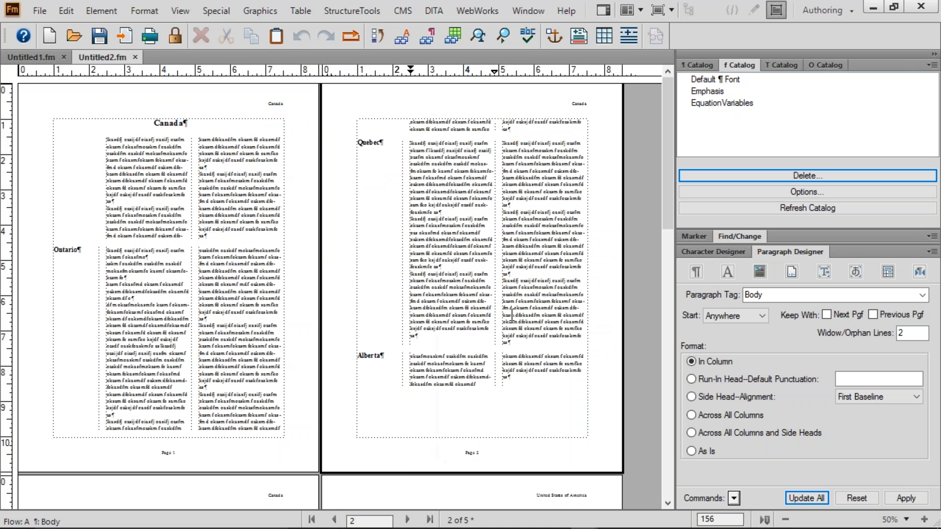
- Examine the reflowed pages from the Canada title to the United States of America title, including the page between the two sections
{"action": "left_click", "coordinate": [188, 165]}
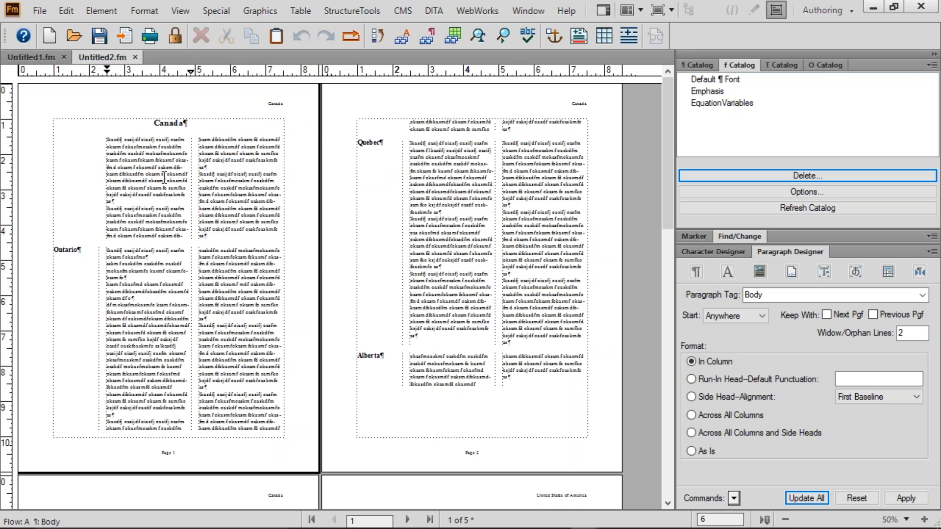
{"action": "scroll", "coordinate": [164, 177], "scroll_direction": "down", "scroll_amount": 5}
{"action": "scroll", "coordinate": [168, 177], "scroll_direction": "down", "scroll_amount": 5}
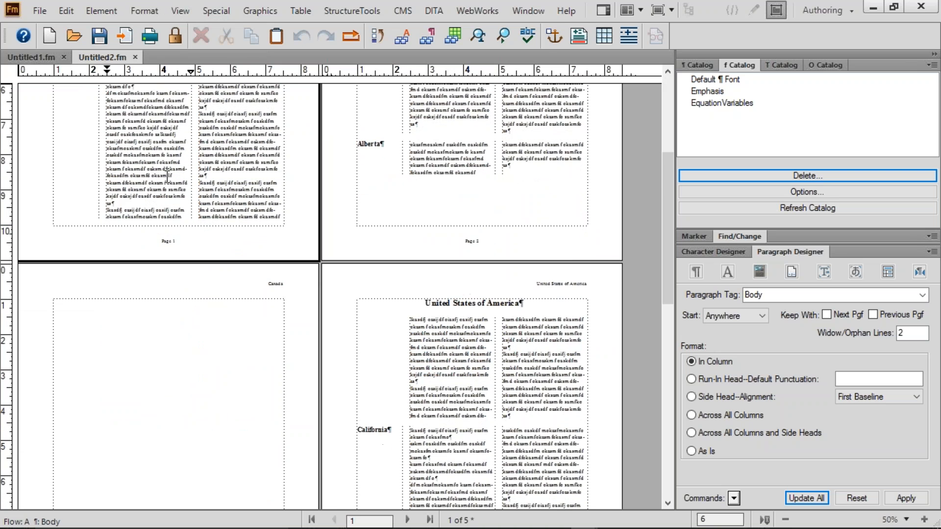
{"action": "triple_click", "coordinate": [475, 198]}
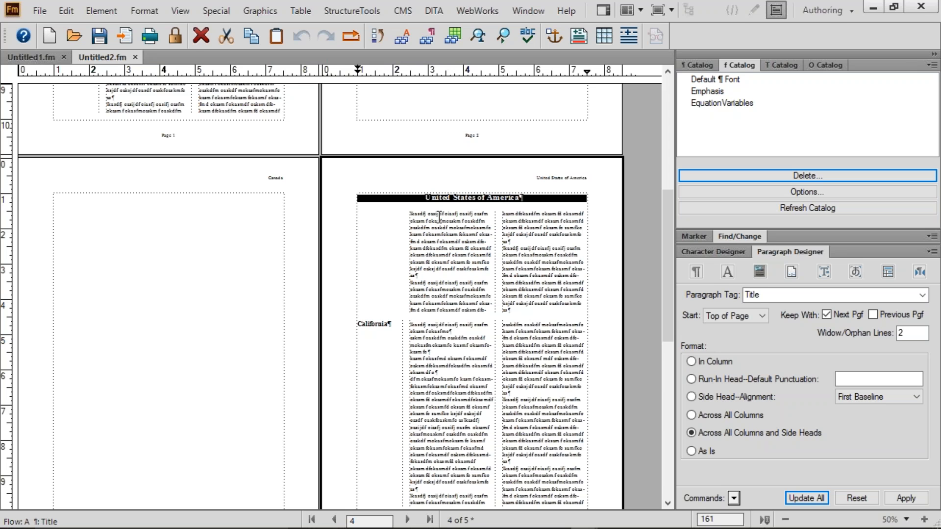
{"action": "left_click", "coordinate": [411, 219]}
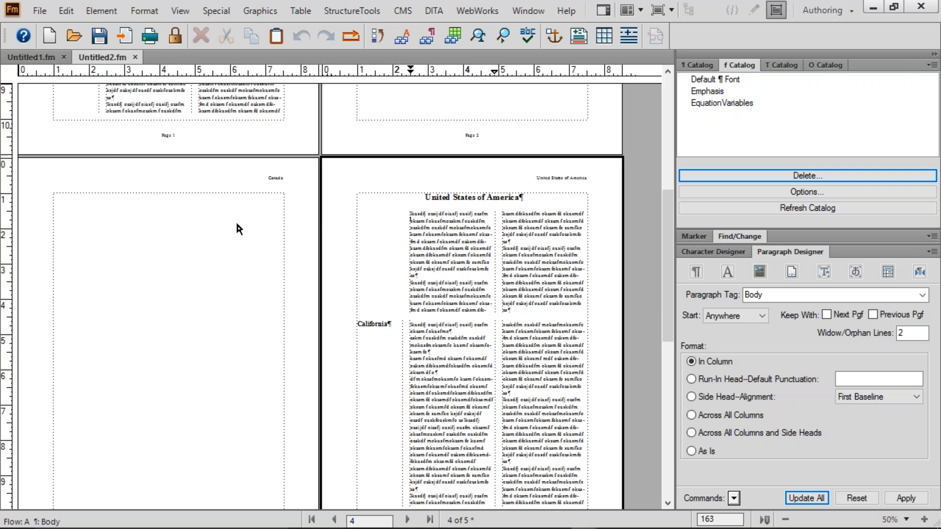
{"action": "scroll", "coordinate": [235, 220], "scroll_direction": "up", "scroll_amount": 5}
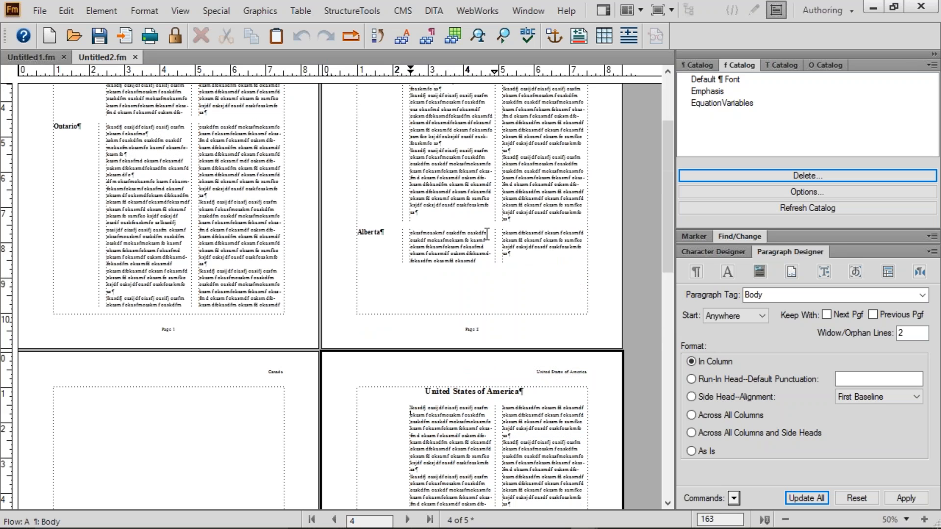
{"action": "left_click_drag", "start_coordinate": [437, 161], "coordinate": [511, 240]}
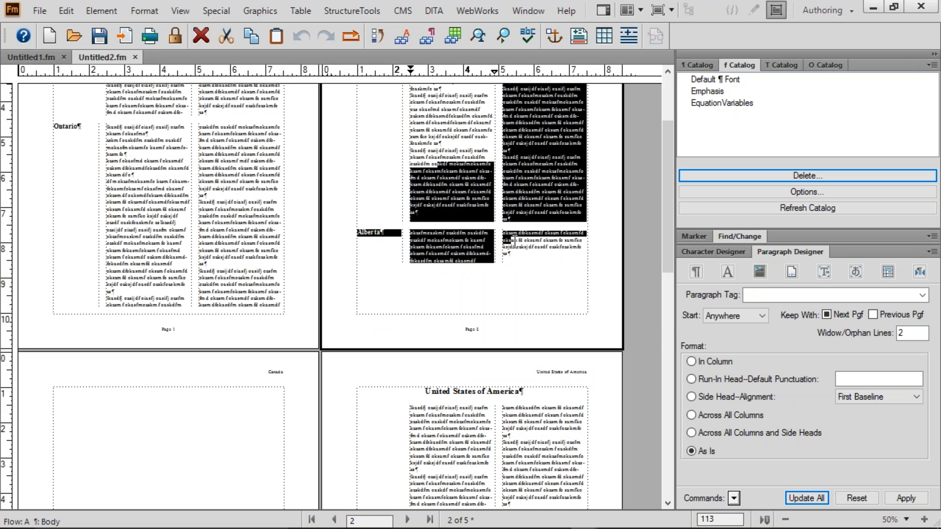
{"action": "left_click", "coordinate": [534, 284]}
{"action": "scroll", "coordinate": [540, 294], "scroll_direction": "down", "scroll_amount": 12}
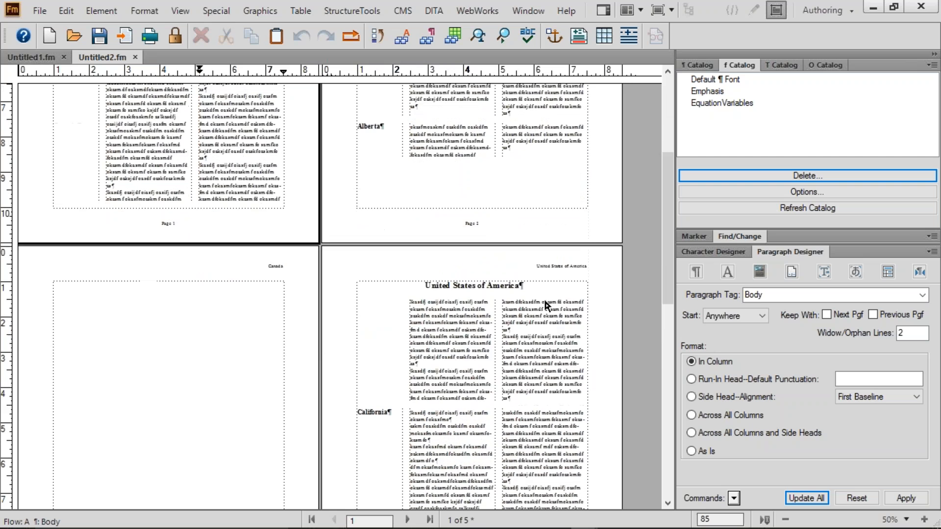
{"action": "scroll", "coordinate": [543, 300], "scroll_direction": "up", "scroll_amount": 15}
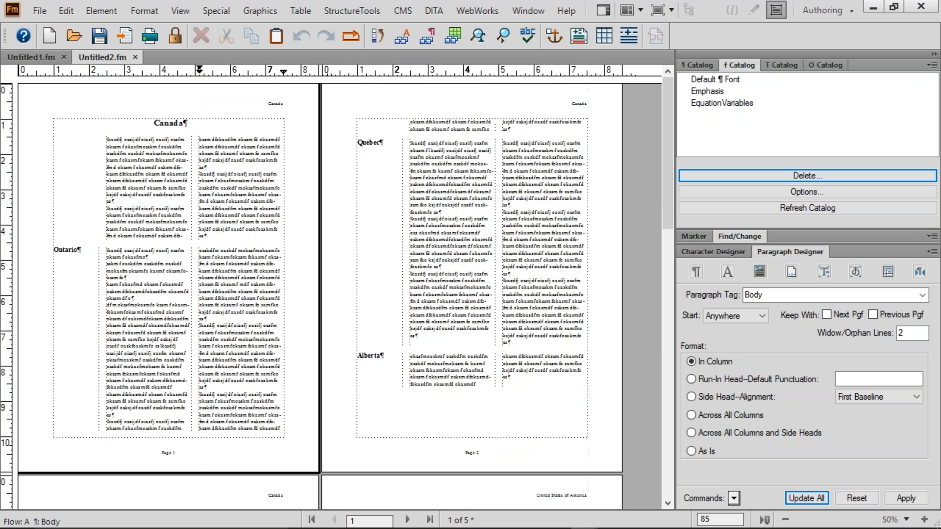
- Check the Canada title's paragraph tag and running header, inspect the Right and Cover master pages, and return to the body pages
{"action": "left_click", "coordinate": [495, 221]}
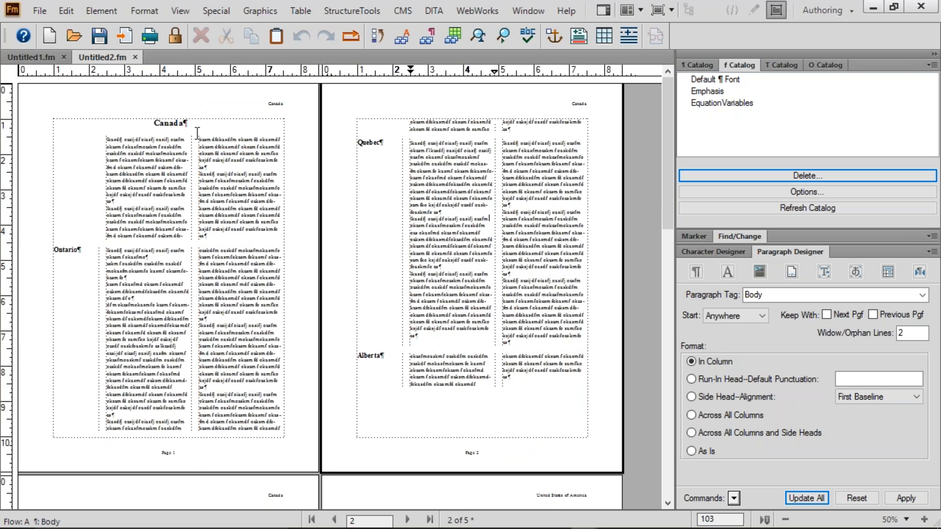
{"action": "left_click_drag", "start_coordinate": [158, 123], "coordinate": [201, 125]}
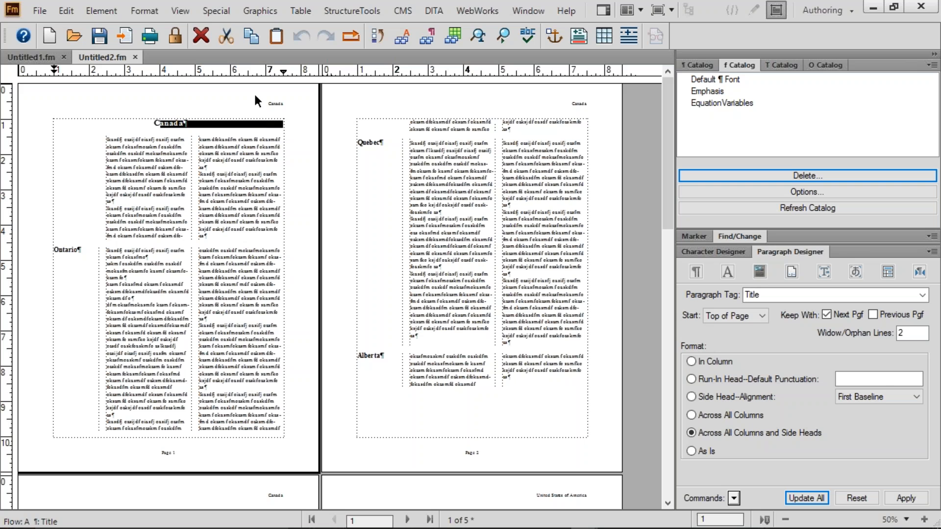
{"action": "left_click_drag", "start_coordinate": [254, 95], "coordinate": [290, 112]}
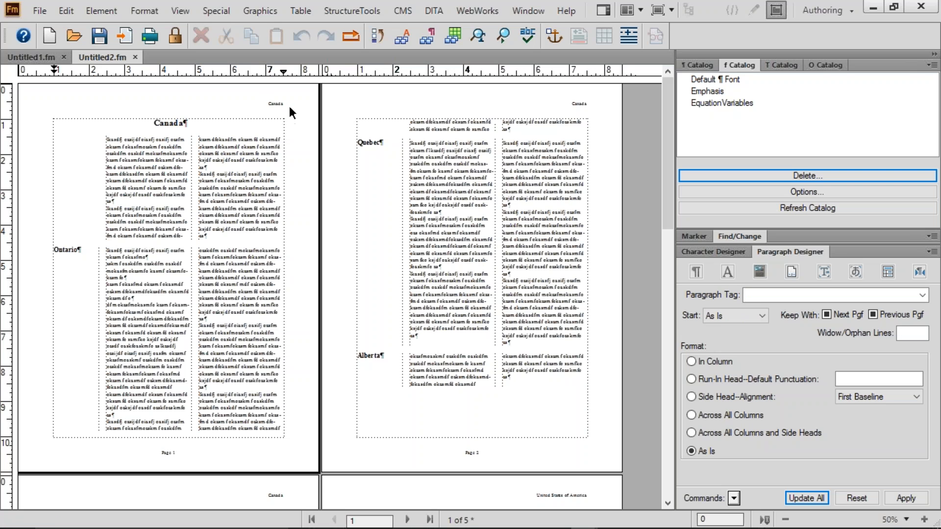
{"action": "left_click", "coordinate": [162, 126]}
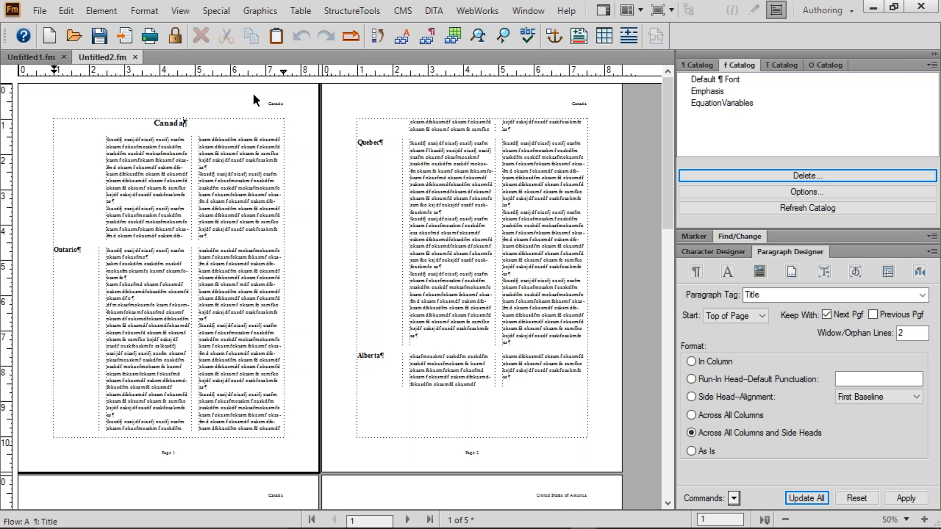
{"action": "double_click", "coordinate": [769, 296]}
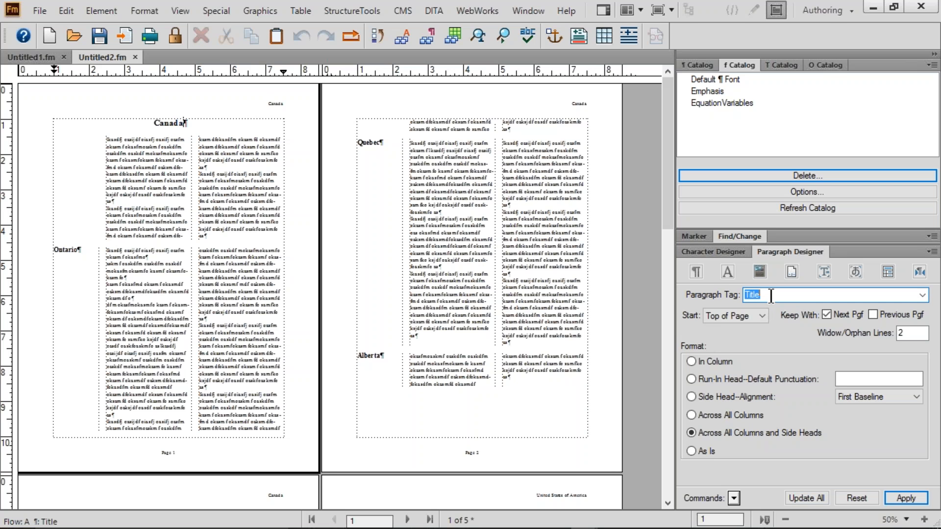
{"action": "left_click", "coordinate": [169, 10]}
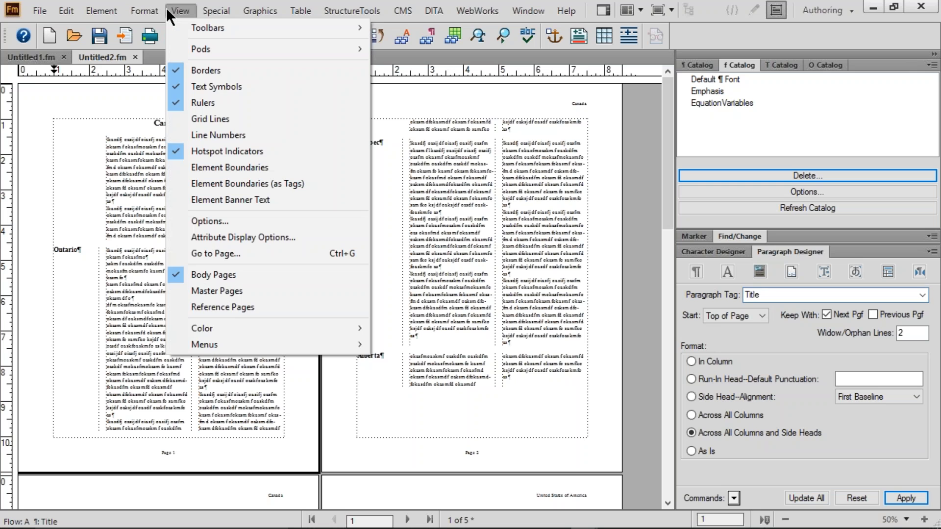
{"action": "left_click", "coordinate": [237, 291]}
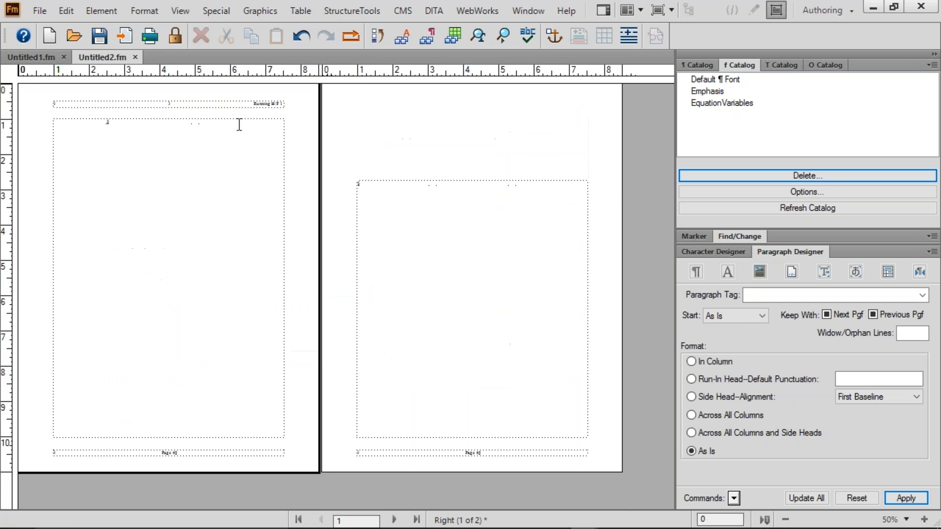
{"action": "left_click_drag", "start_coordinate": [385, 122], "coordinate": [518, 156]}
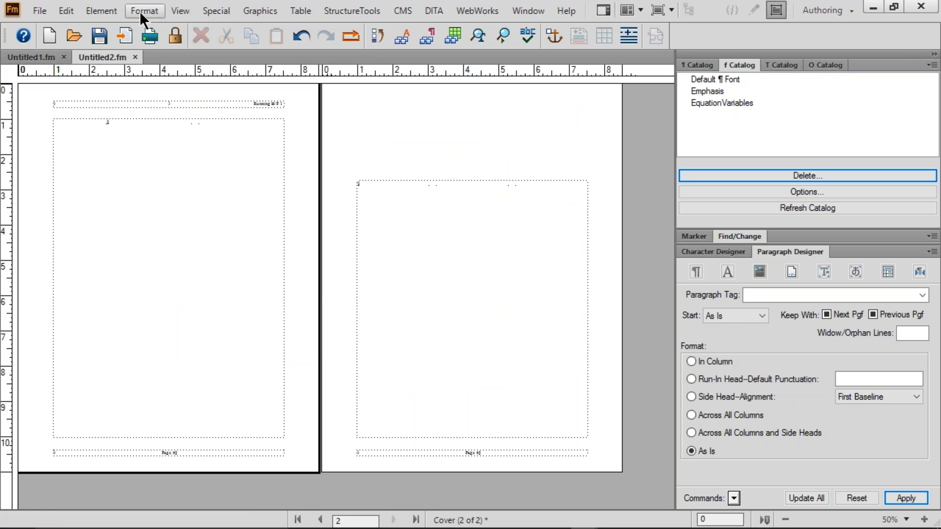
{"action": "left_click", "coordinate": [175, 12]}
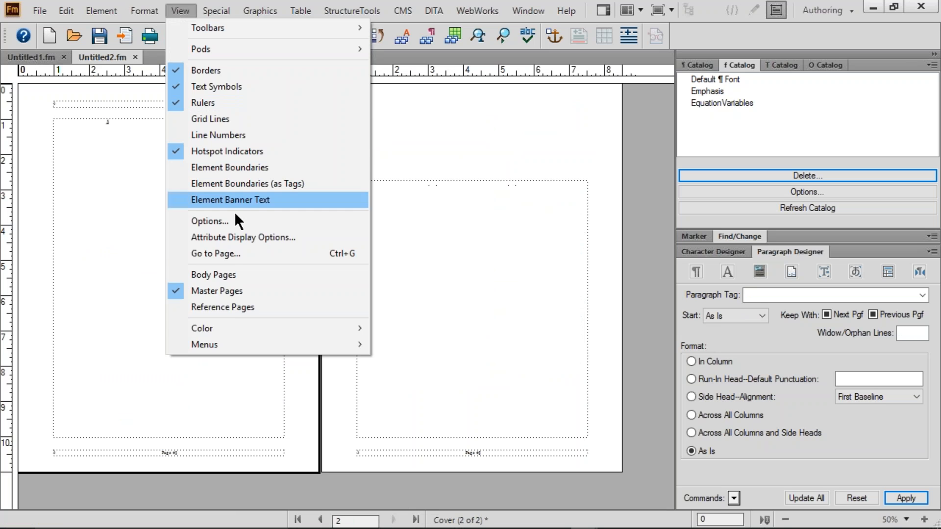
{"action": "left_click", "coordinate": [234, 278]}
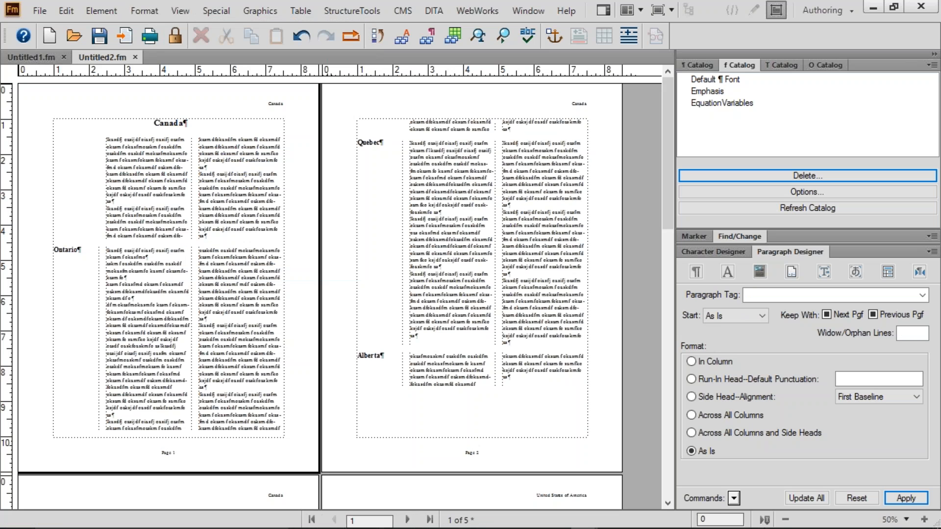
- Apply the master pages across the document twice and check the two body pages that start with titles
{"action": "left_click", "coordinate": [446, 212]}
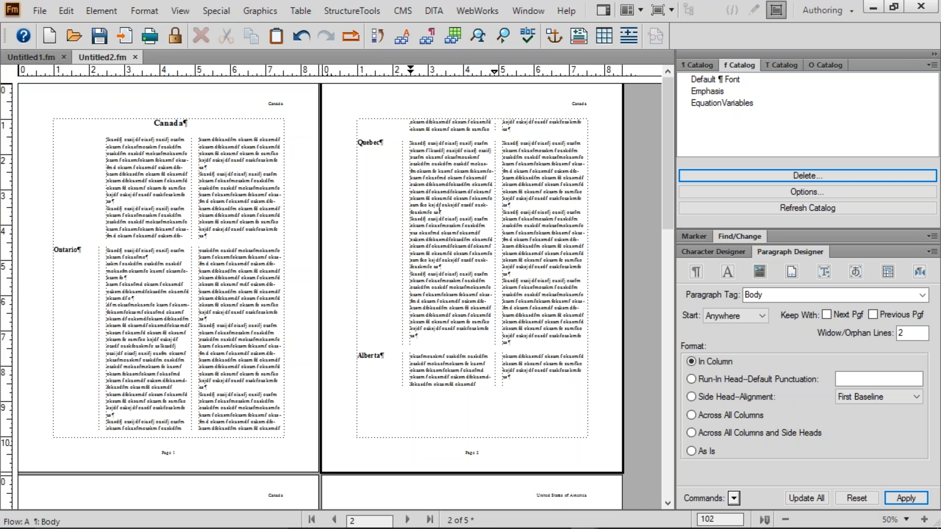
{"action": "scroll", "coordinate": [445, 212], "scroll_direction": "down", "scroll_amount": 1}
{"action": "left_click", "coordinate": [284, 178]}
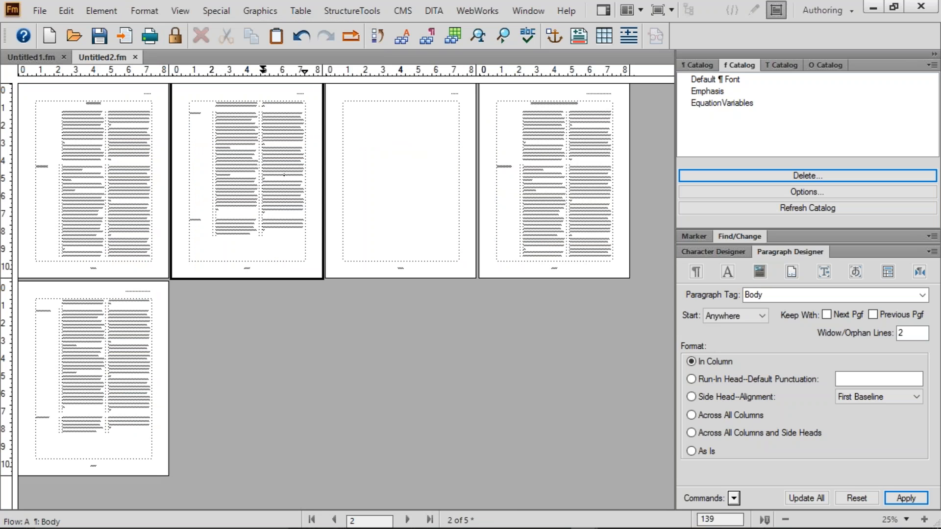
{"action": "left_click", "coordinate": [133, 12]}
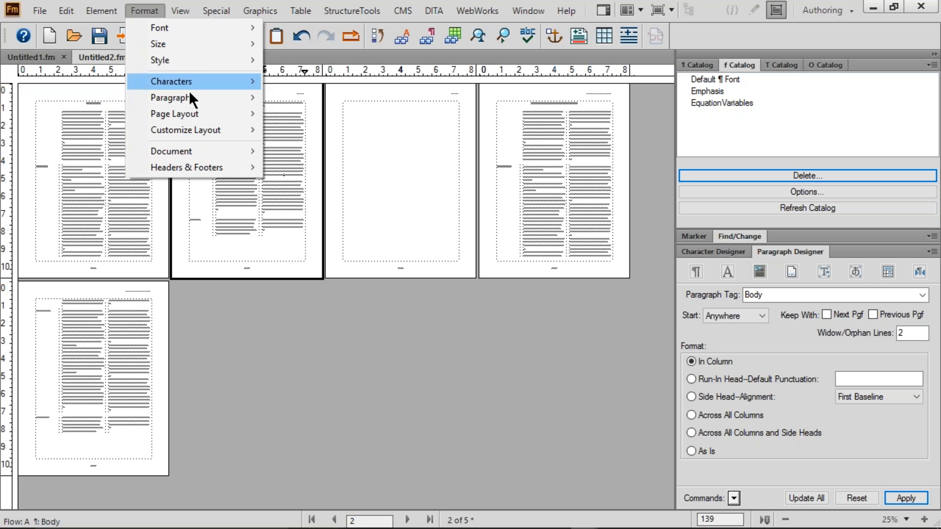
{"action": "mouse_move", "coordinate": [190, 111]}
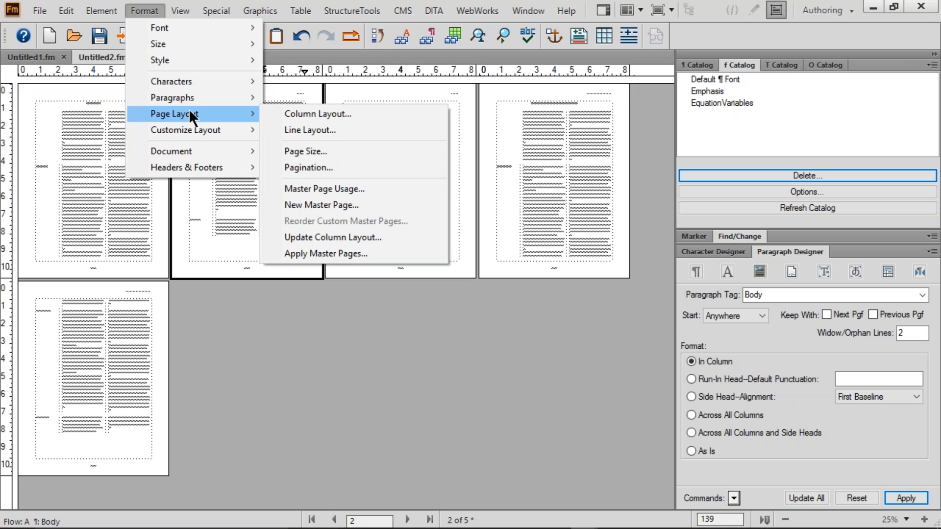
{"action": "left_click", "coordinate": [366, 254]}
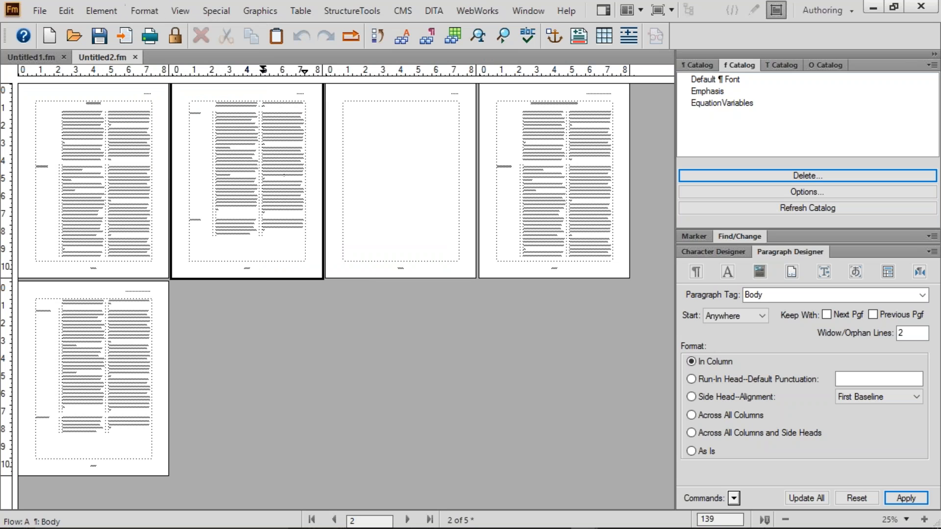
{"action": "left_click", "coordinate": [144, 11]}
{"action": "mouse_move", "coordinate": [207, 113]}
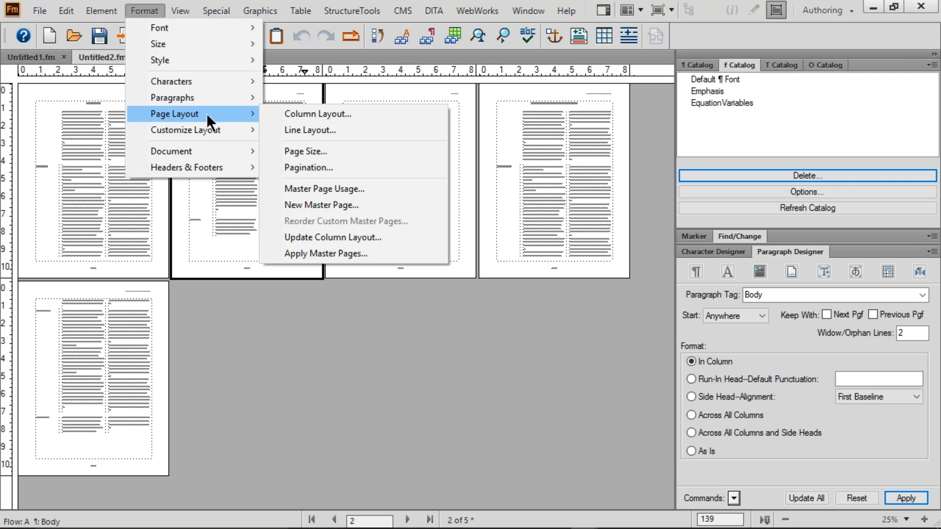
{"action": "left_click", "coordinate": [343, 253]}
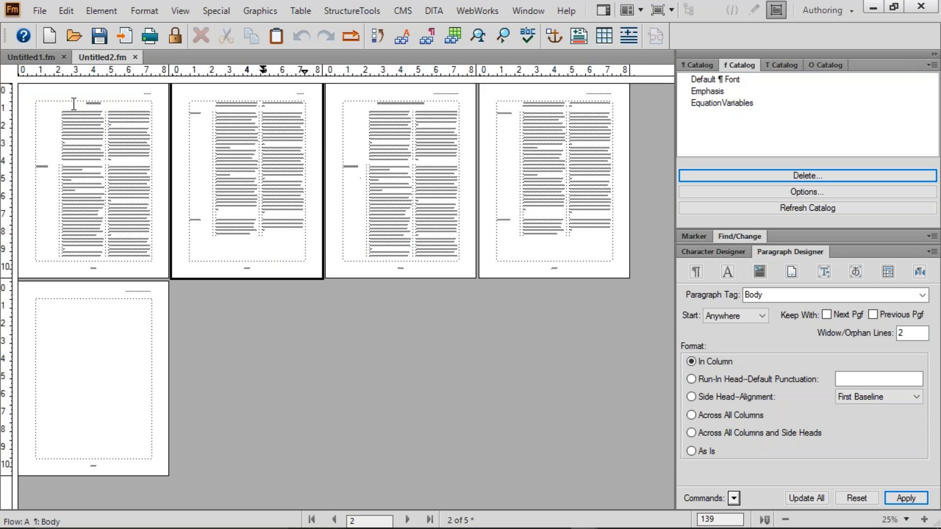
{"action": "left_click_drag", "start_coordinate": [73, 104], "coordinate": [117, 167]}
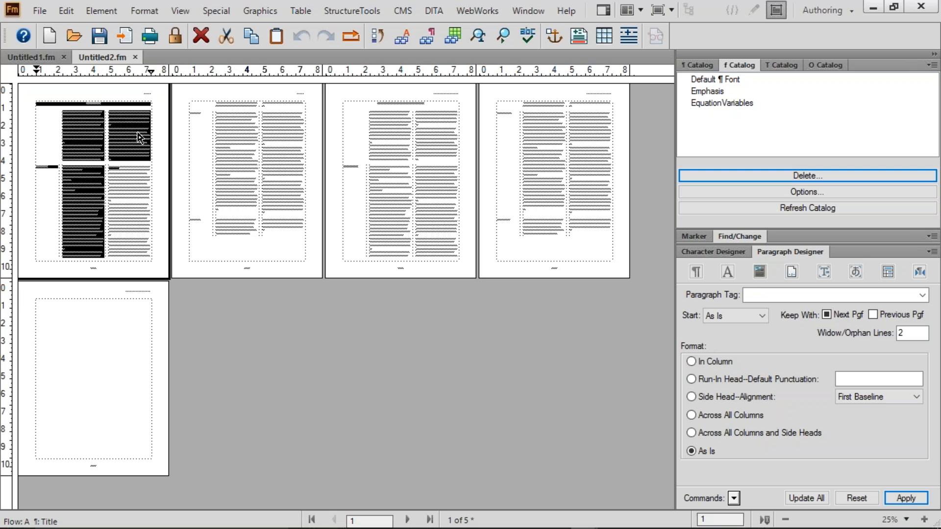
{"action": "left_click_drag", "start_coordinate": [373, 103], "coordinate": [440, 208]}
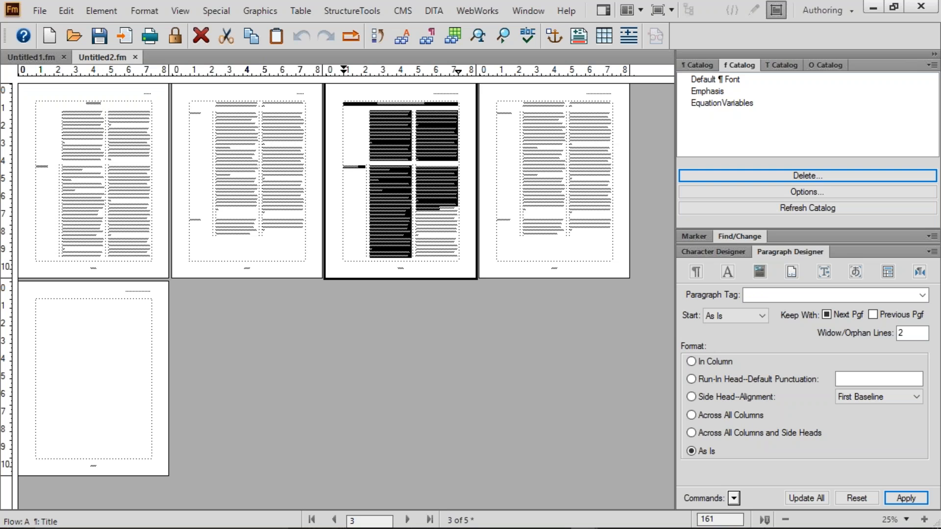
- Open the reference pages and bring the UnstructMasterPageMaps table on the MasterPageMaps page into view at 100%
{"action": "left_click", "coordinate": [180, 11]}
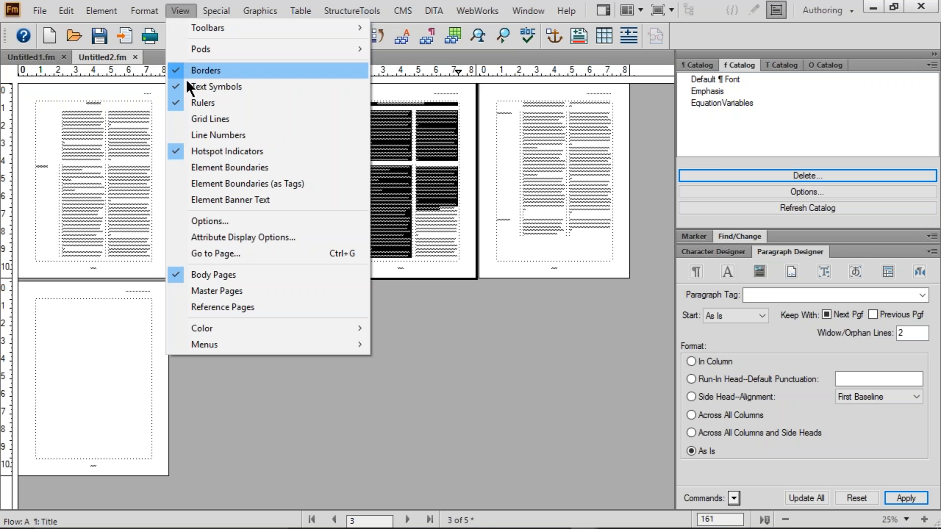
{"action": "left_click", "coordinate": [236, 308]}
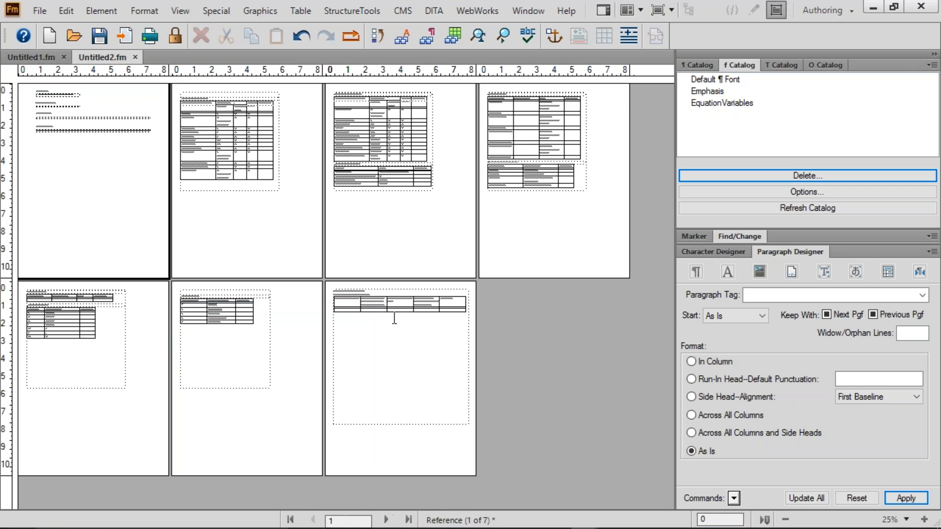
{"action": "left_click", "coordinate": [394, 319]}
{"action": "scroll", "coordinate": [391, 317], "scroll_direction": "up", "scroll_amount": 3}
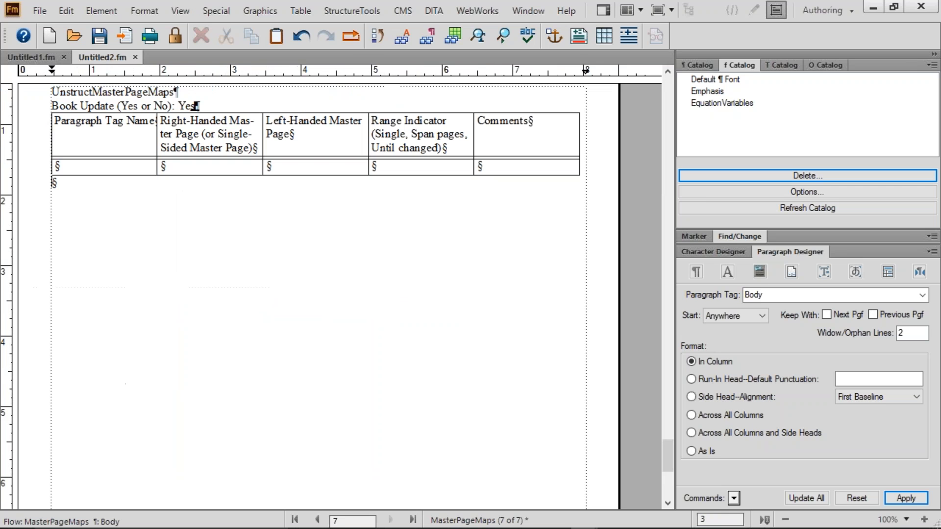
{"action": "left_click", "coordinate": [122, 166]}
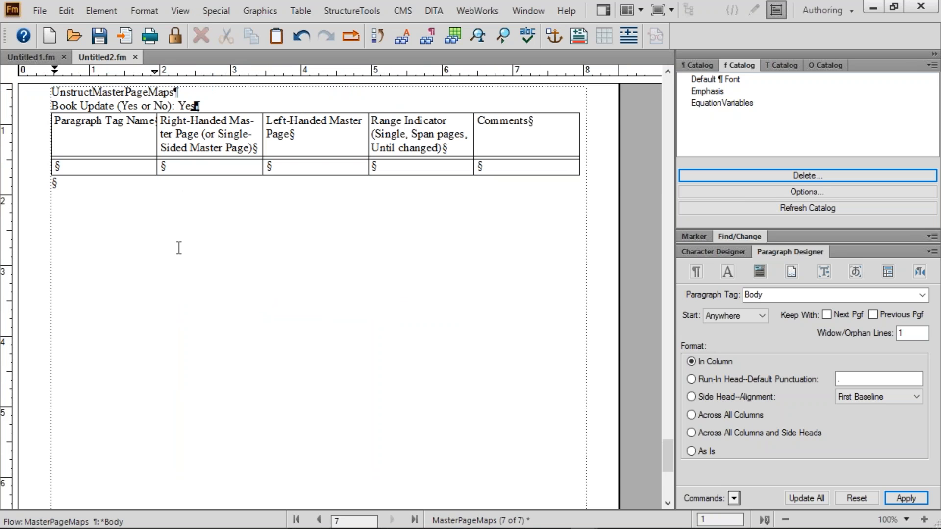
{"action": "scroll", "coordinate": [179, 248], "scroll_direction": "up", "scroll_amount": 3}
{"action": "double_click", "coordinate": [109, 215]}
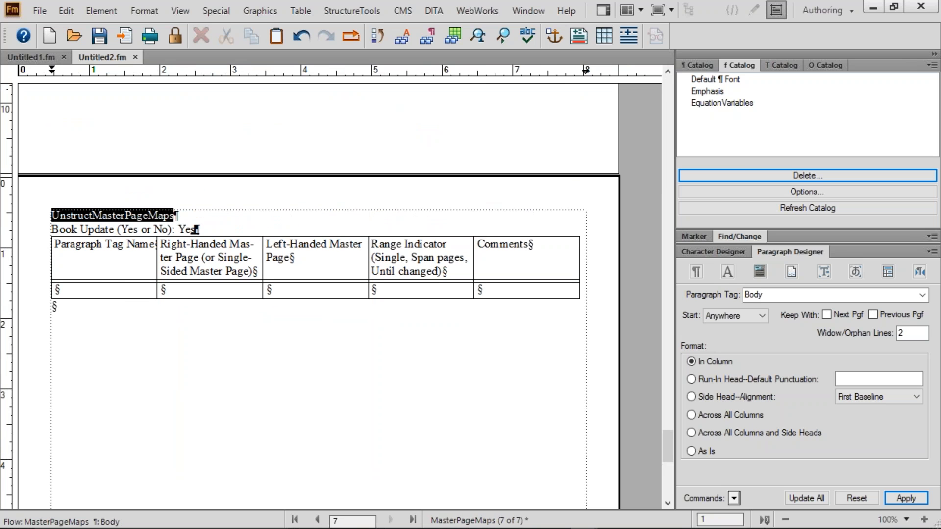
{"action": "triple_click", "coordinate": [108, 216]}
- Map the Title paragraph tag to the Cover right-handed master page with range indicator Single, leaving the left-handed master page blank
{"action": "left_click", "coordinate": [101, 291]}
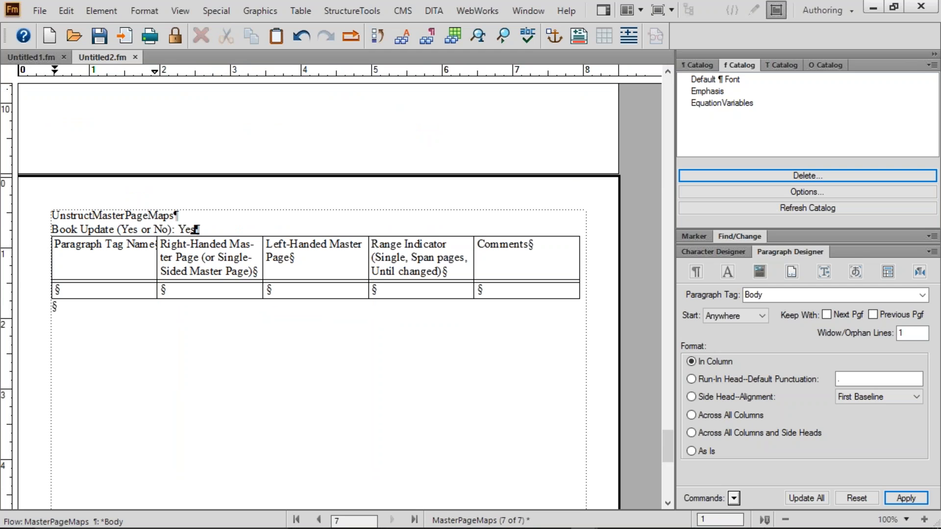
{"action": "type", "text": "Title"}
{"action": "key", "text": "Tab"}
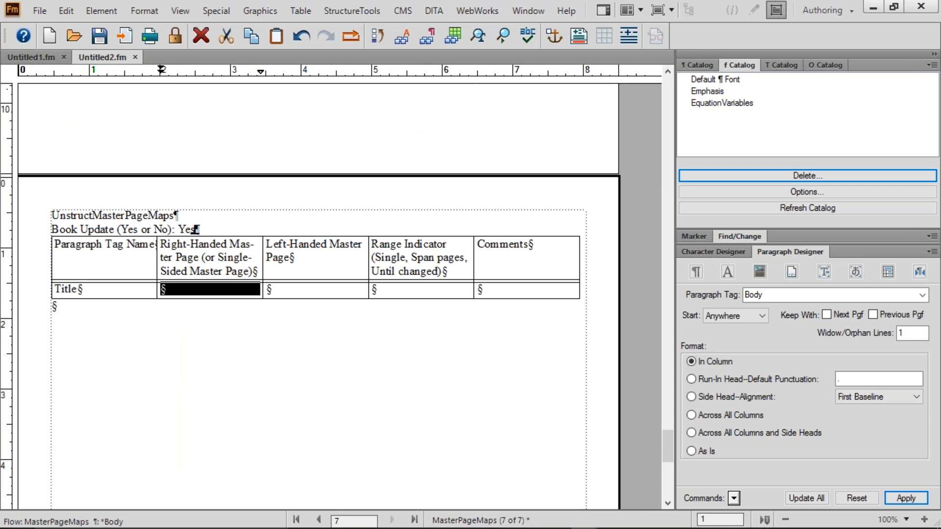
{"action": "type", "text": "Cover"}
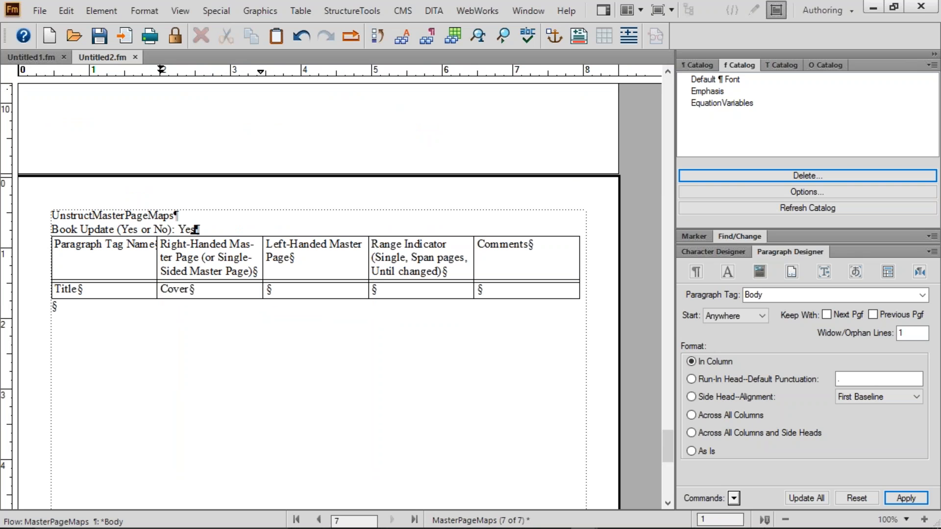
{"action": "key", "text": "Tab"}
{"action": "key", "text": "Tab"}
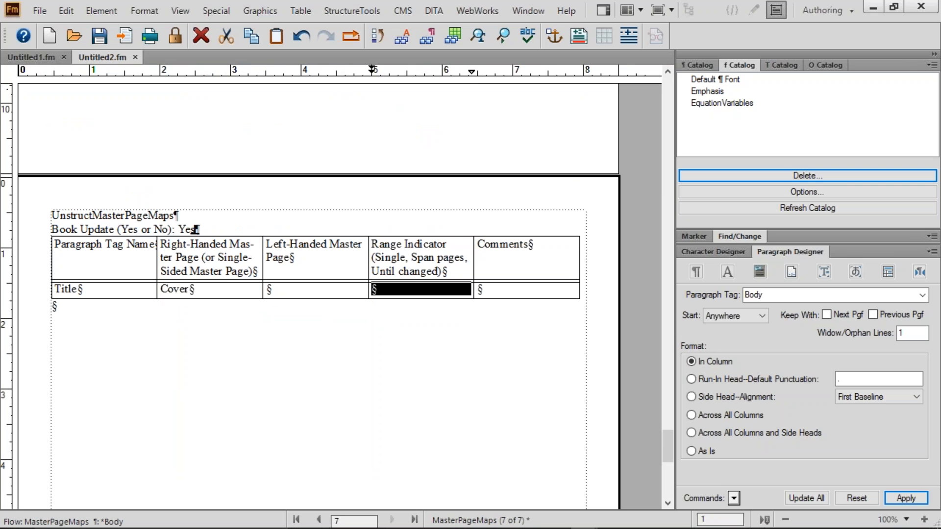
{"action": "type", "text": "Single"}
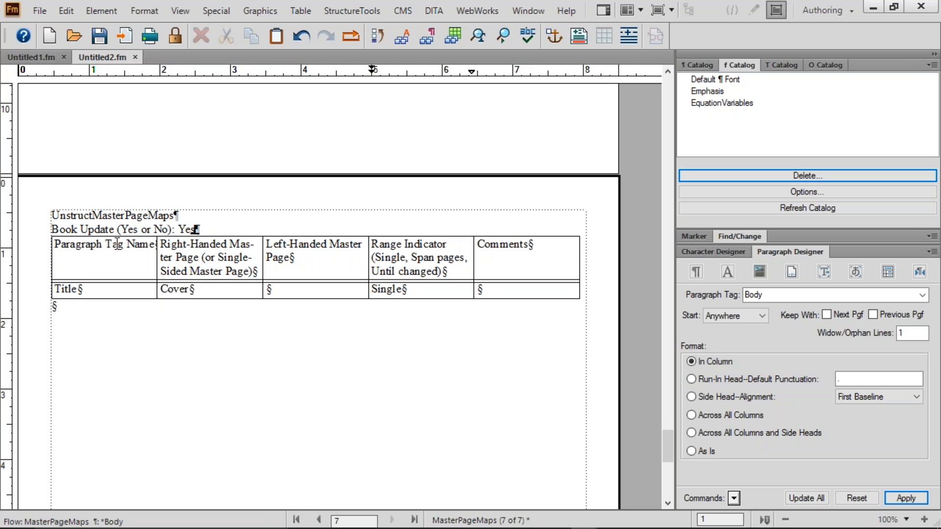
- Review the mapping table's tag name, right-handed page, left-handed page and range indicator columns with their entries
{"action": "left_click_drag", "start_coordinate": [117, 243], "coordinate": [95, 289]}
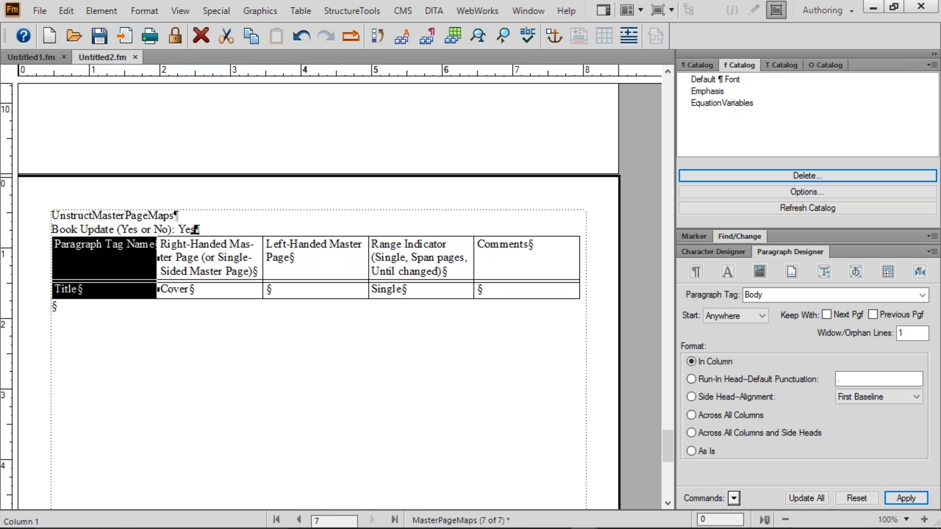
{"action": "double_click", "coordinate": [67, 290]}
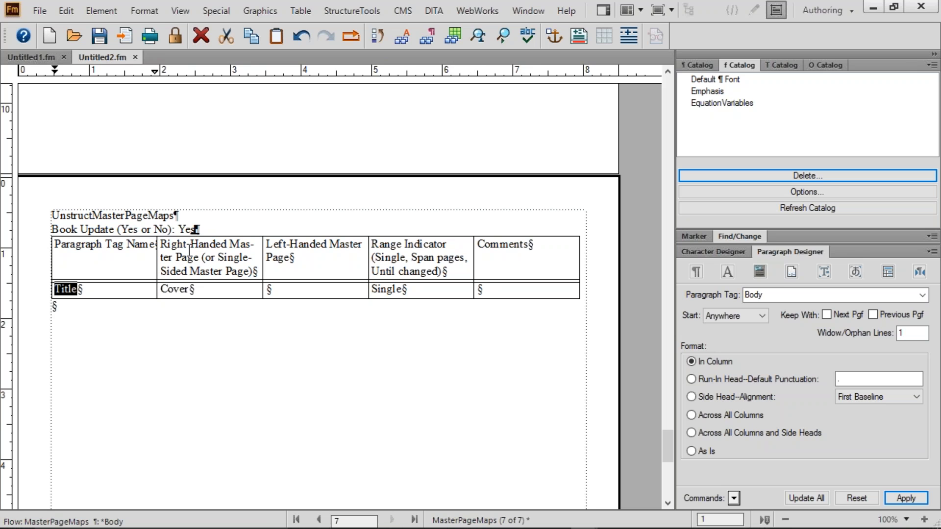
{"action": "left_click_drag", "start_coordinate": [190, 243], "coordinate": [192, 295]}
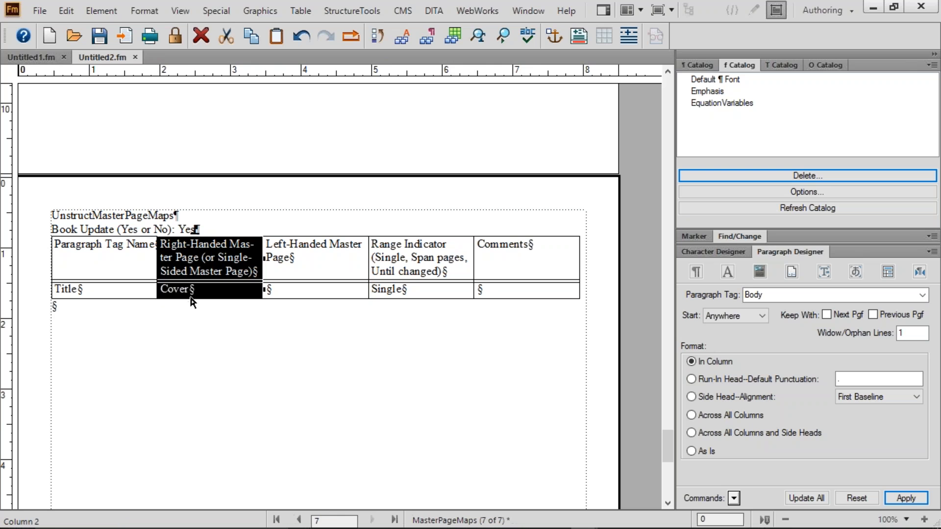
{"action": "double_click", "coordinate": [177, 294]}
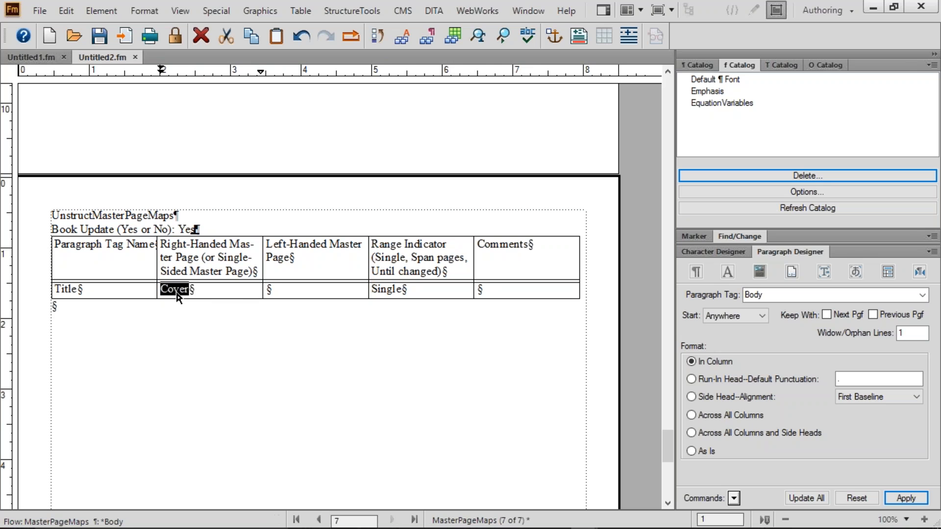
{"action": "left_click_drag", "start_coordinate": [300, 245], "coordinate": [308, 291]}
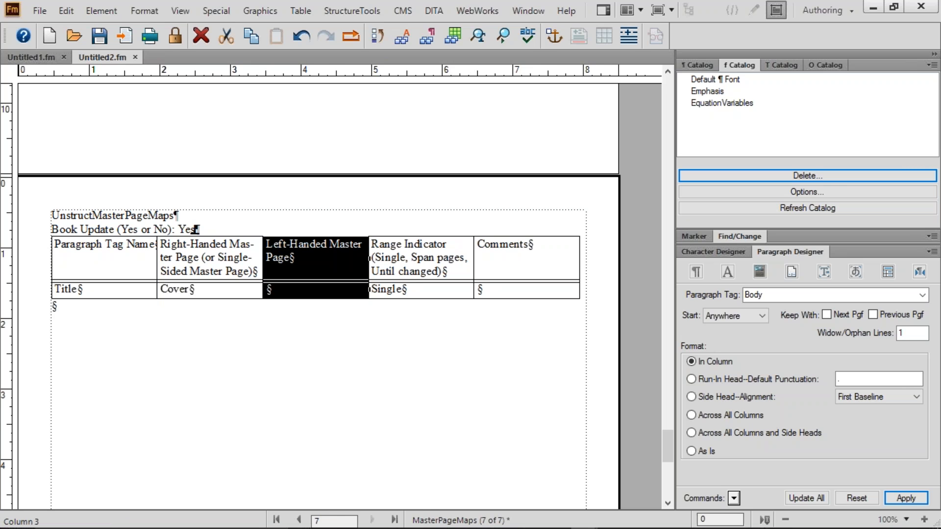
{"action": "left_click_drag", "start_coordinate": [387, 257], "coordinate": [392, 289]}
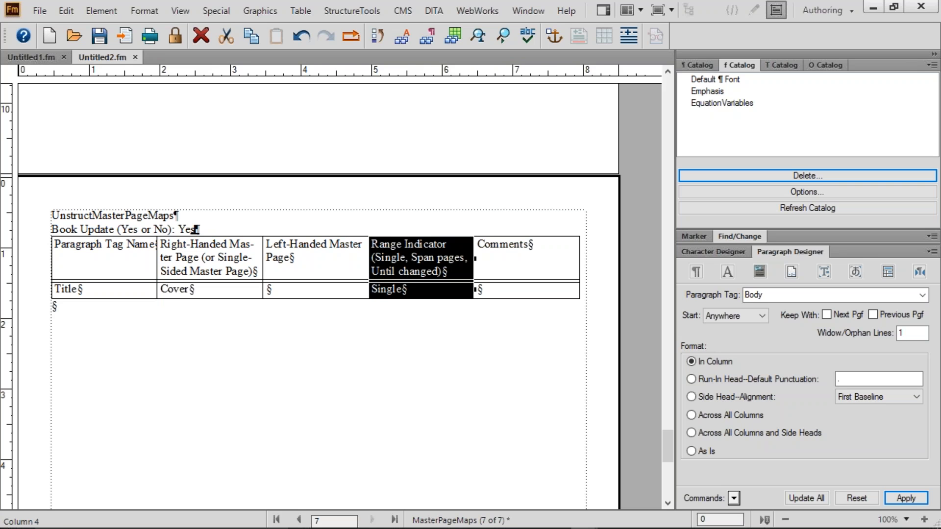
{"action": "left_click", "coordinate": [394, 288]}
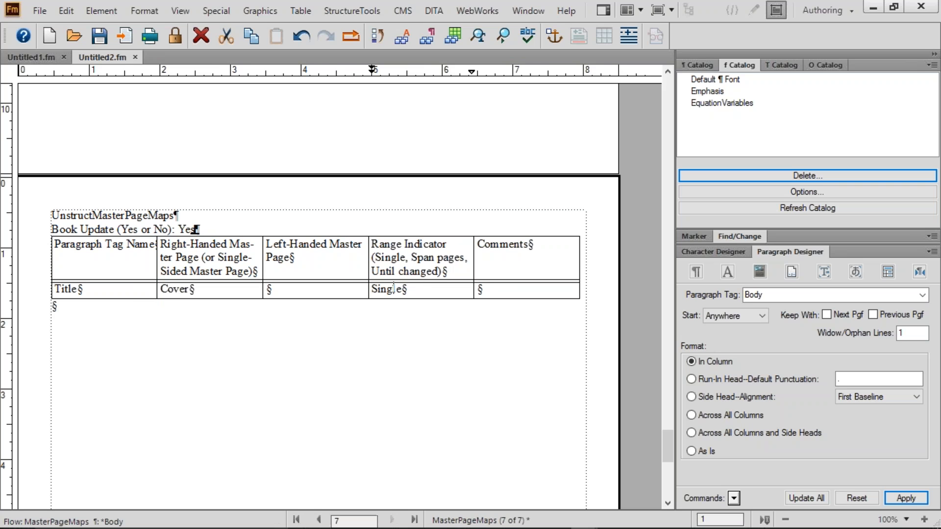
- Return to the body pages at 25% zoom and apply the mapped master pages across the document
{"action": "key", "text": "alt+v"}
{"action": "key", "text": "b"}
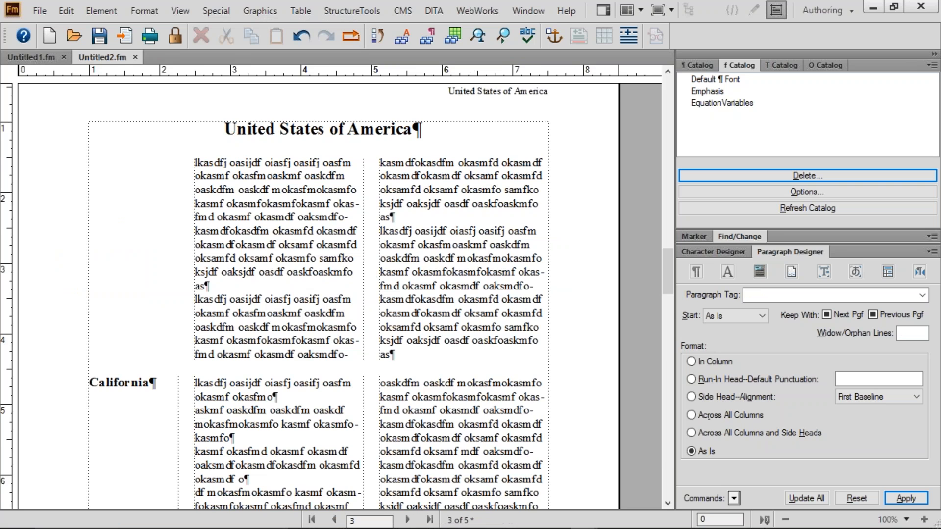
{"action": "scroll", "coordinate": [343, 294], "scroll_direction": "down", "scroll_amount": 3}
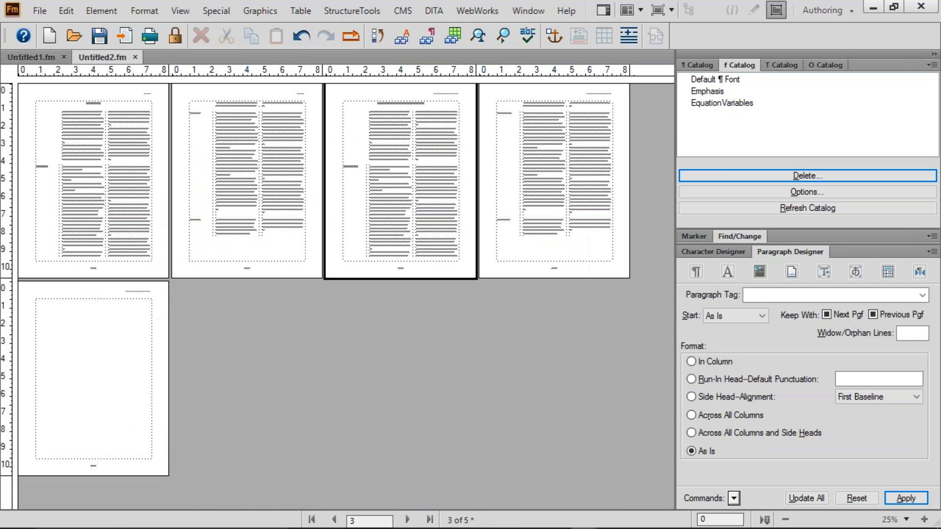
{"action": "left_click_drag", "start_coordinate": [70, 122], "coordinate": [135, 211]}
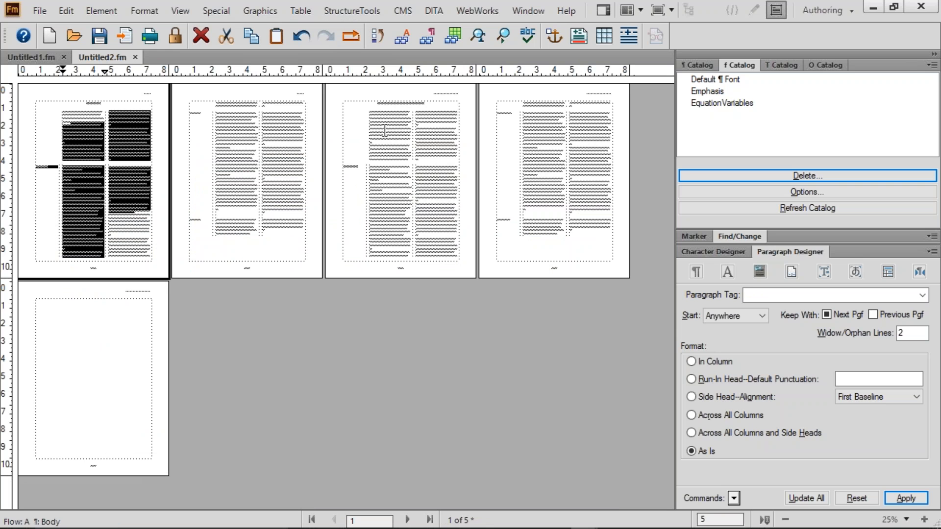
{"action": "left_click_drag", "start_coordinate": [383, 122], "coordinate": [438, 200]}
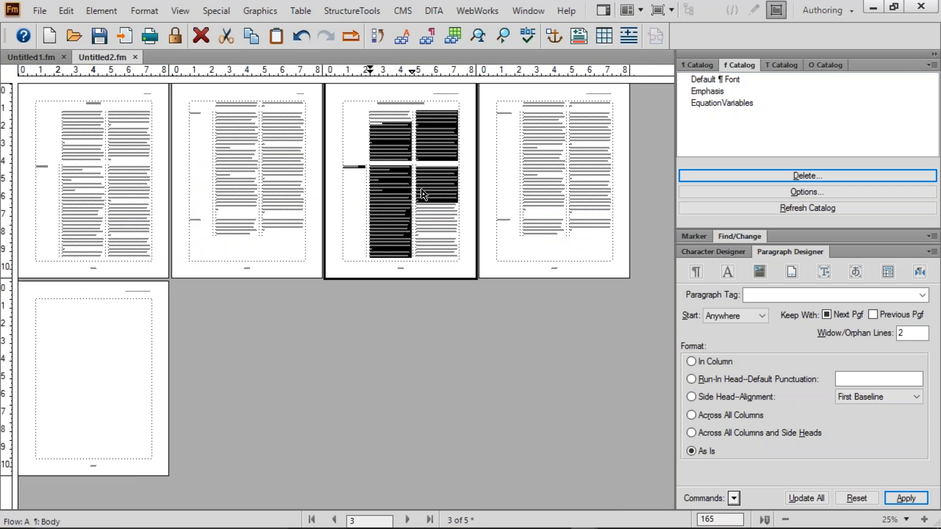
{"action": "left_click", "coordinate": [383, 91]}
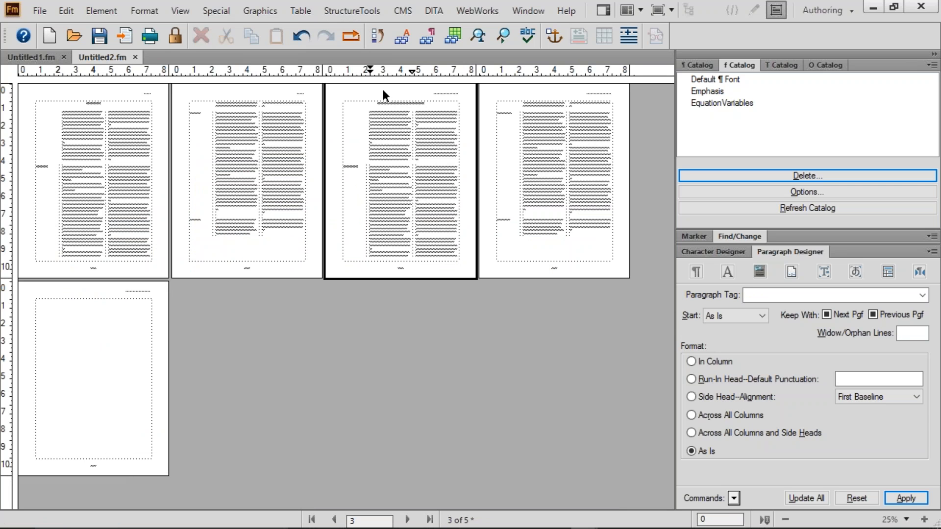
{"action": "left_click", "coordinate": [145, 11]}
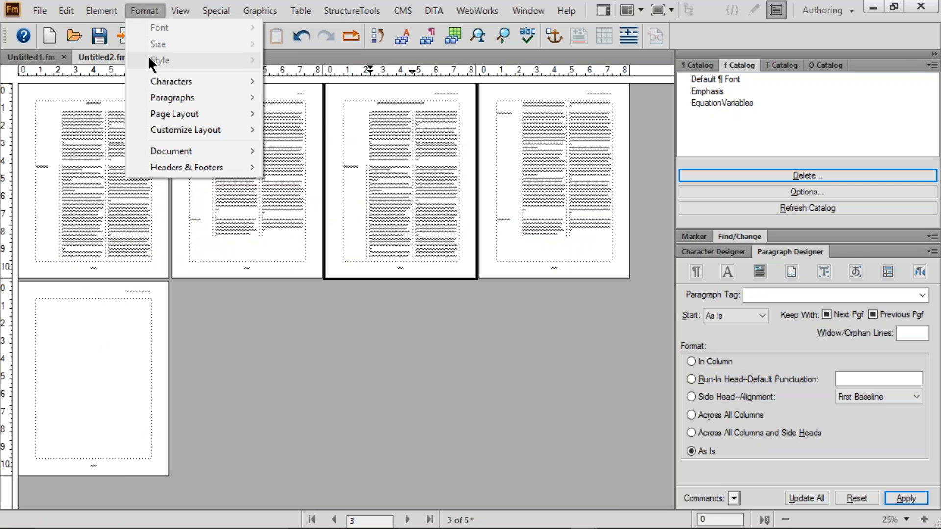
{"action": "mouse_move", "coordinate": [161, 114]}
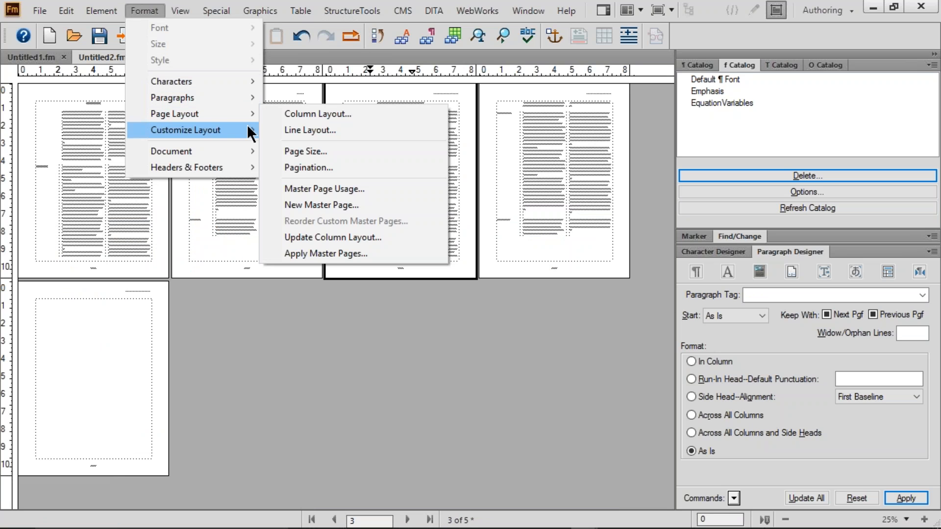
{"action": "left_click", "coordinate": [350, 251]}
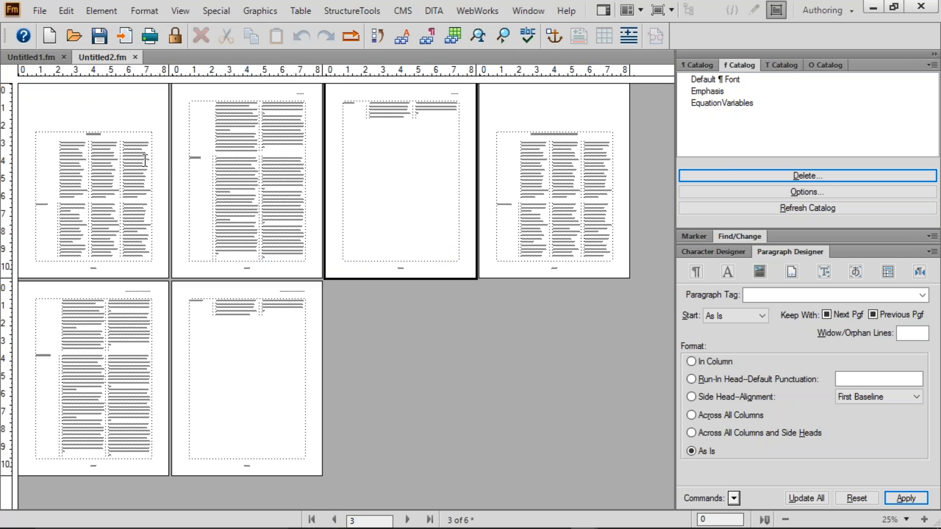
- Compare the layouts of the two title pages with those of the continuation pages between them
{"action": "left_click_drag", "start_coordinate": [81, 138], "coordinate": [101, 174]}
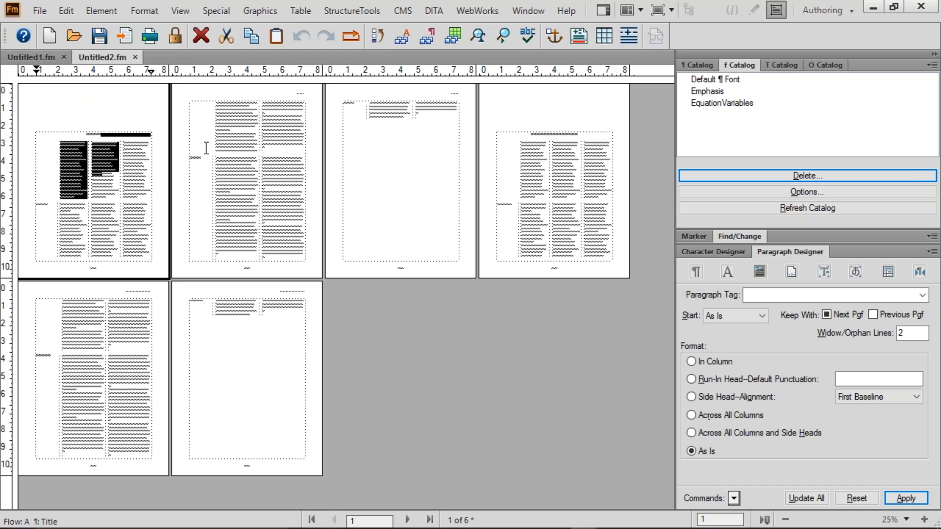
{"action": "left_click_drag", "start_coordinate": [215, 124], "coordinate": [278, 204]}
{"action": "left_click_drag", "start_coordinate": [375, 110], "coordinate": [444, 111]}
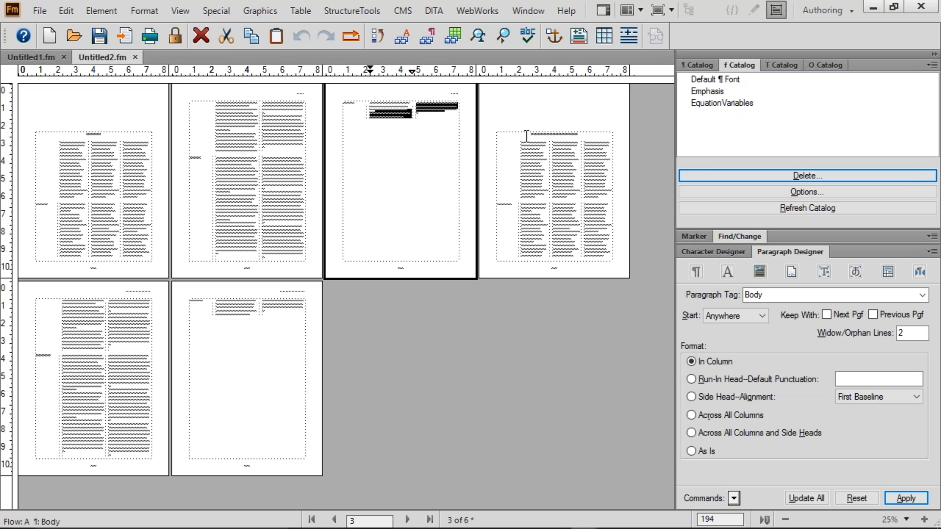
{"action": "left_click_drag", "start_coordinate": [526, 137], "coordinate": [600, 141]}
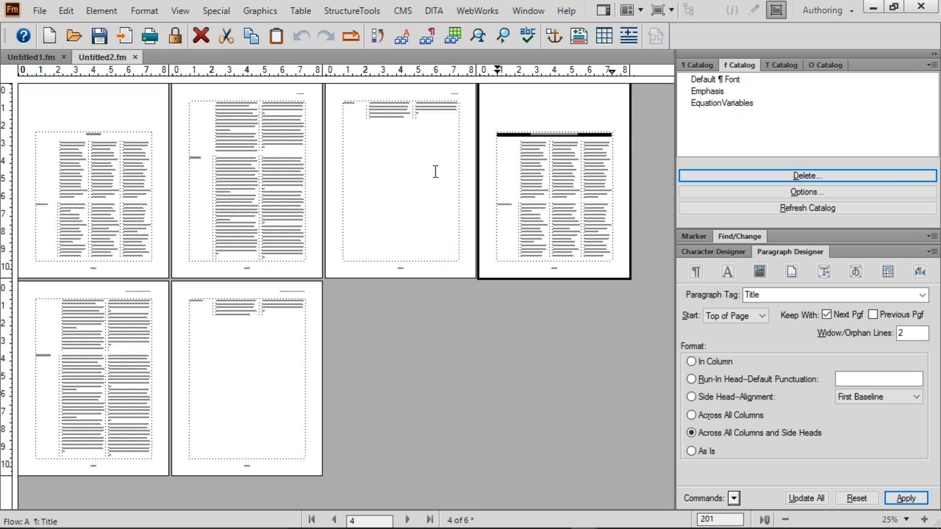
- Delete a Body paragraph on page 2 and check the reflowed title on page 3 and the layout of page 4
{"action": "left_click", "coordinate": [234, 172]}
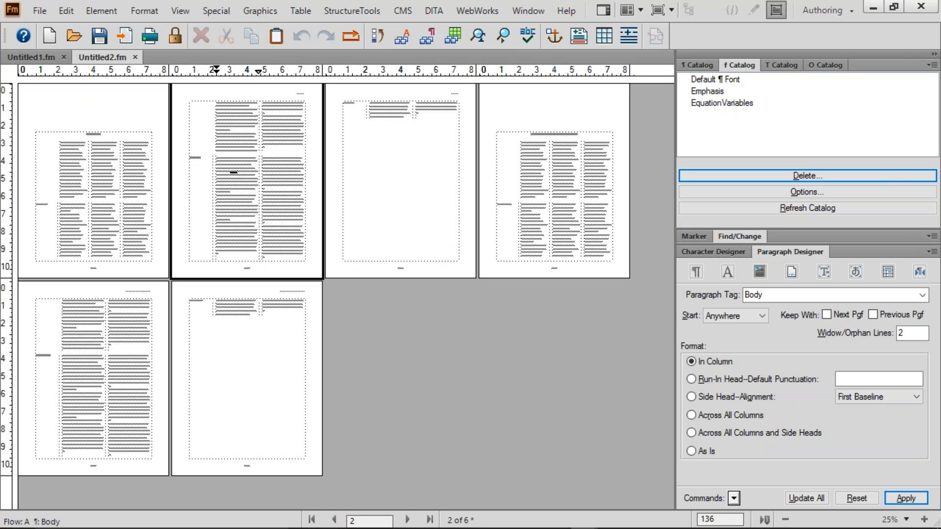
{"action": "triple_click", "coordinate": [234, 172]}
{"action": "key", "text": "Delete"}
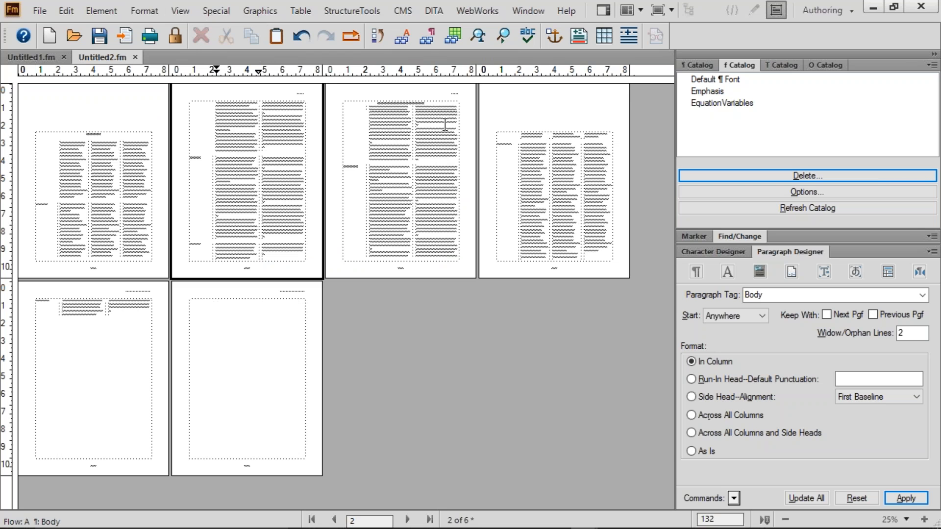
{"action": "left_click", "coordinate": [417, 125]}
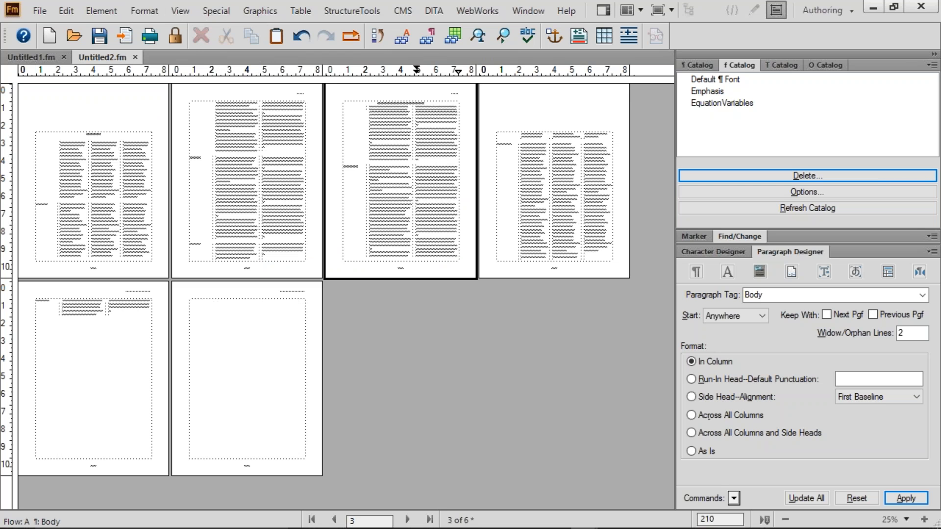
{"action": "triple_click", "coordinate": [381, 103]}
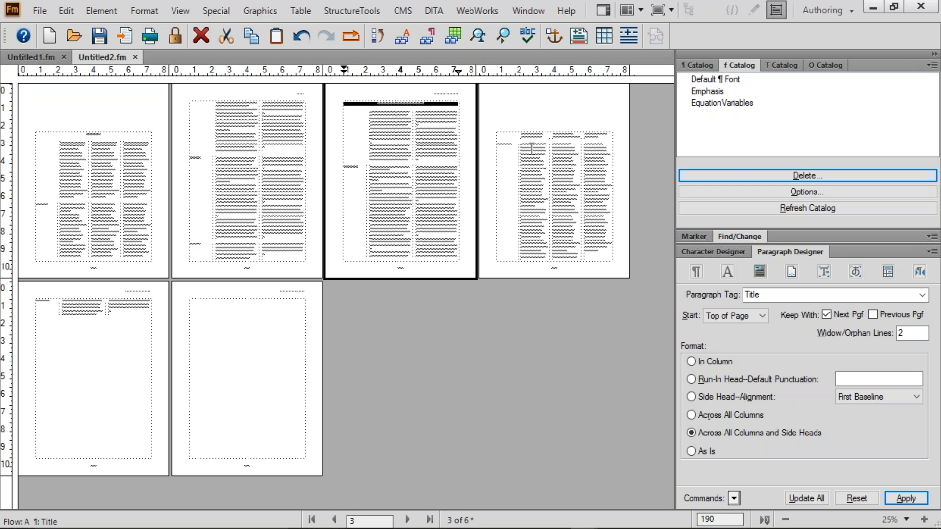
{"action": "left_click_drag", "start_coordinate": [551, 143], "coordinate": [597, 209]}
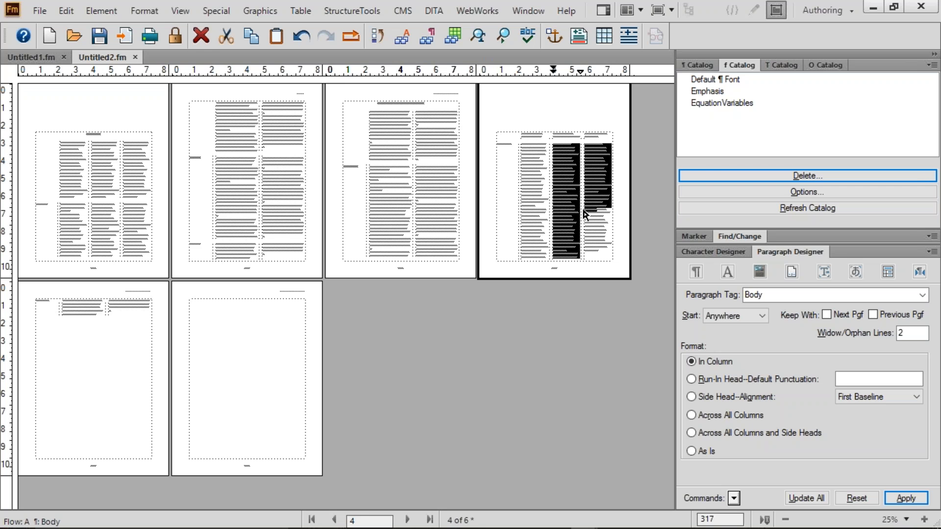
- Reapply the mapped master pages across the document and compare the column layouts of pages 1 and 2
{"action": "left_click", "coordinate": [140, 4]}
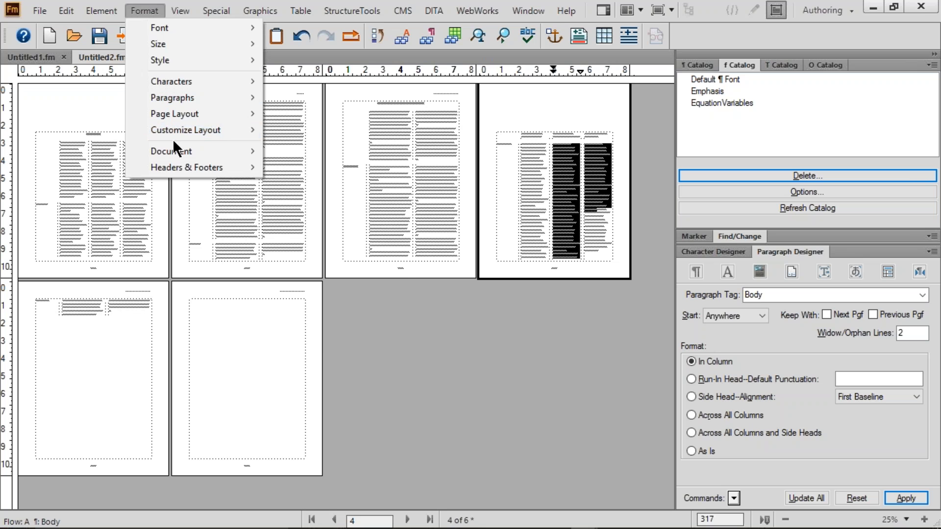
{"action": "mouse_move", "coordinate": [203, 104]}
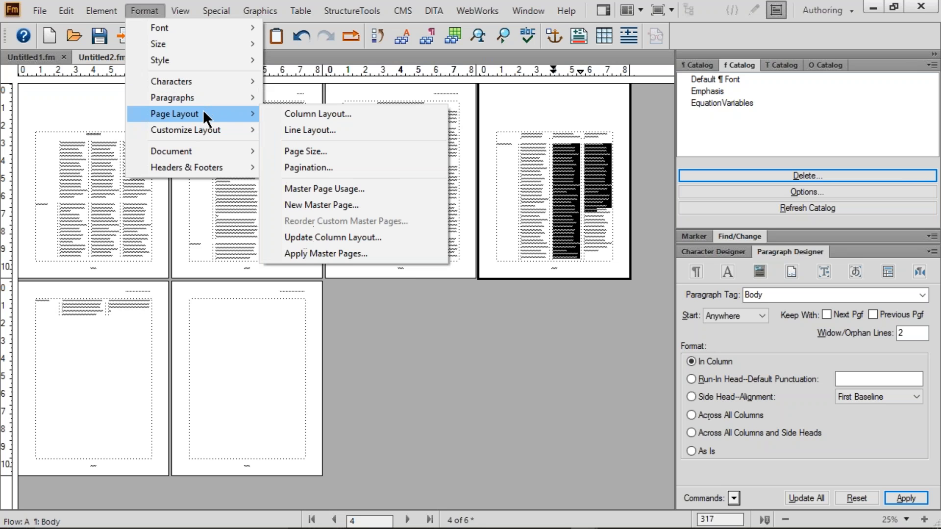
{"action": "left_click", "coordinate": [351, 254]}
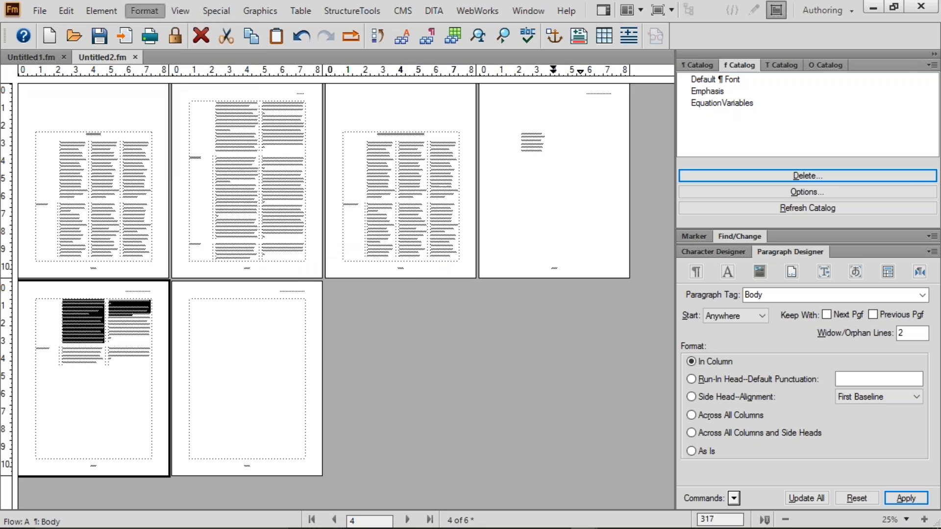
{"action": "left_click", "coordinate": [403, 208]}
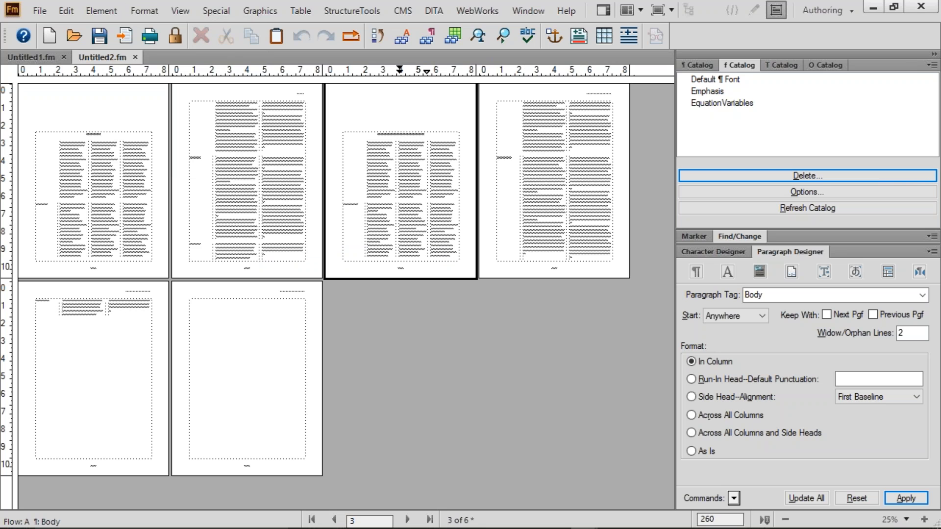
{"action": "left_click_drag", "start_coordinate": [69, 167], "coordinate": [147, 203]}
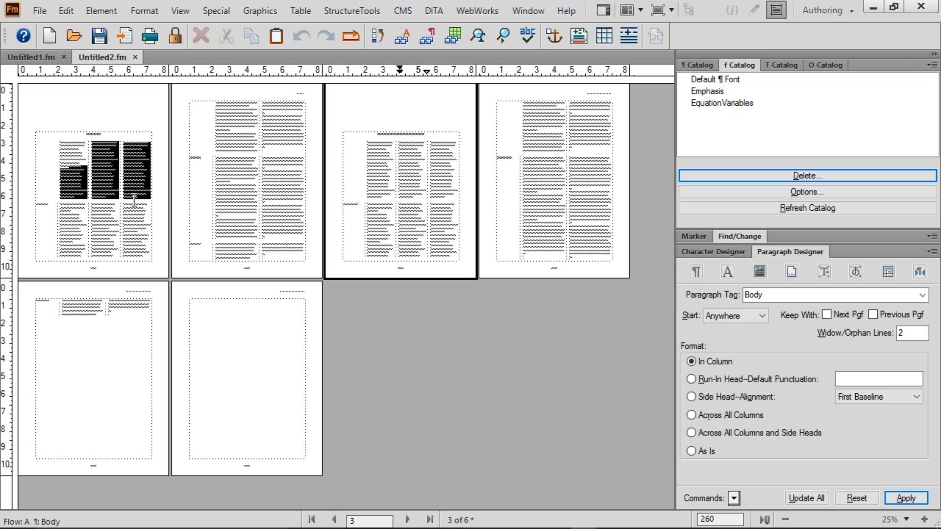
{"action": "left_click_drag", "start_coordinate": [241, 148], "coordinate": [287, 183]}
- Switch the document view from the body pages to the master pages
{"action": "key", "text": "alt+v"}
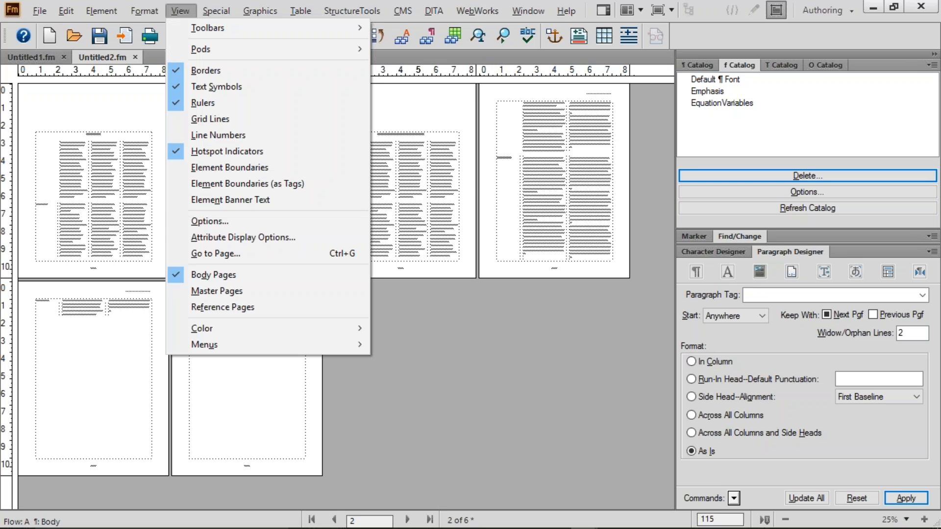
{"action": "key", "text": "m"}
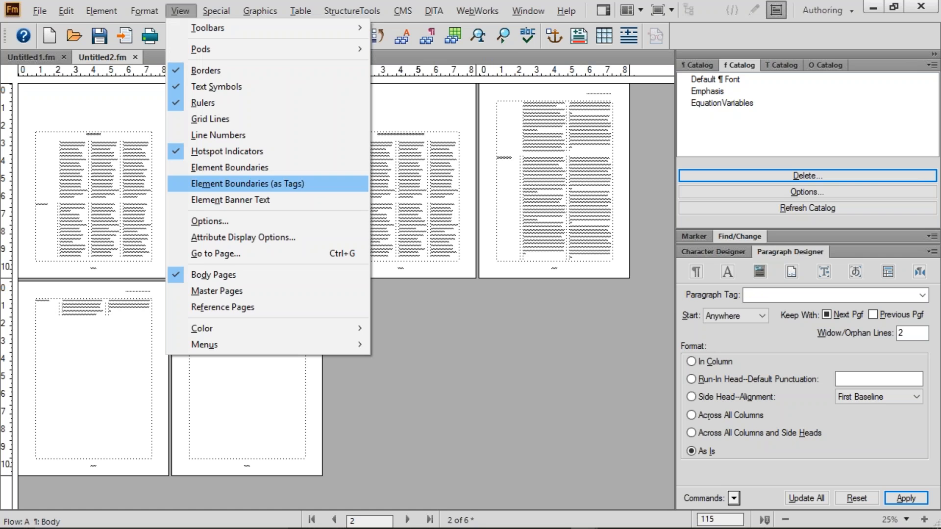
{"action": "key", "text": "m"}
{"action": "key", "text": "Return"}
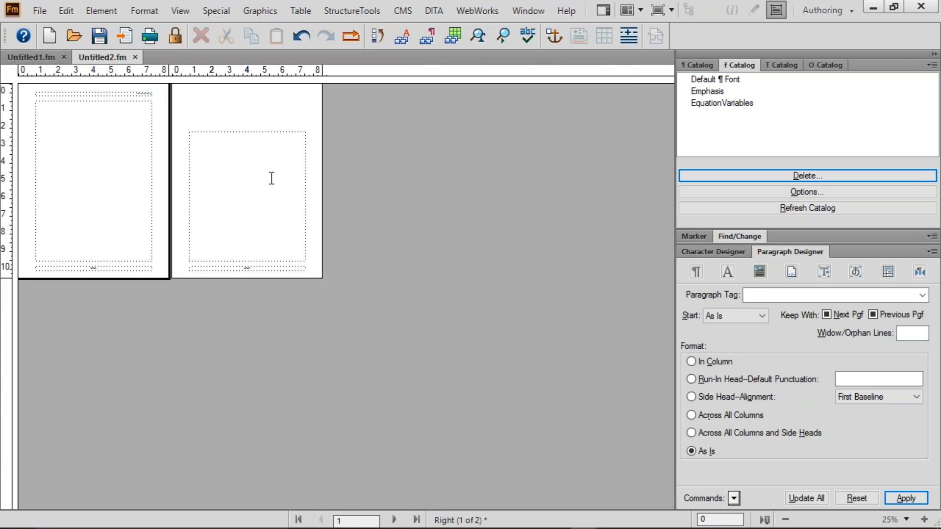
{"action": "left_click", "coordinate": [303, 209]}
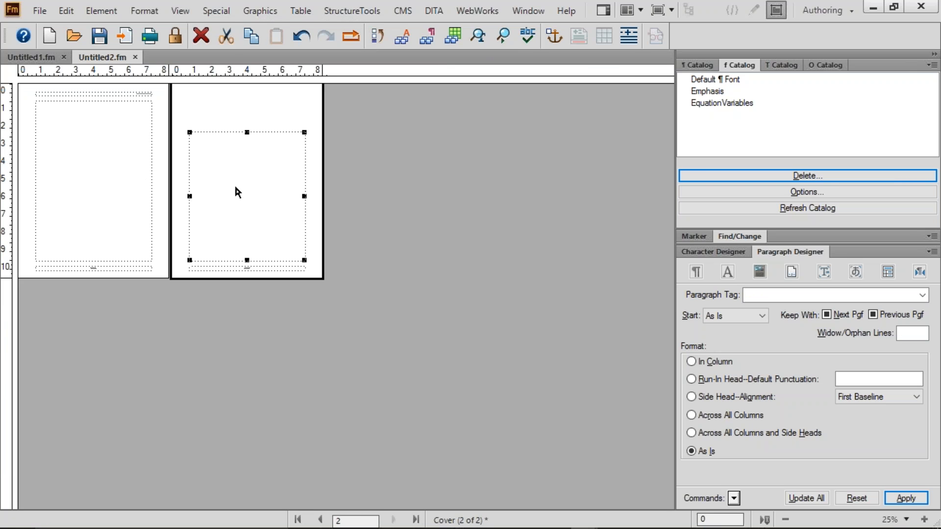
{"action": "left_click", "coordinate": [144, 11]}
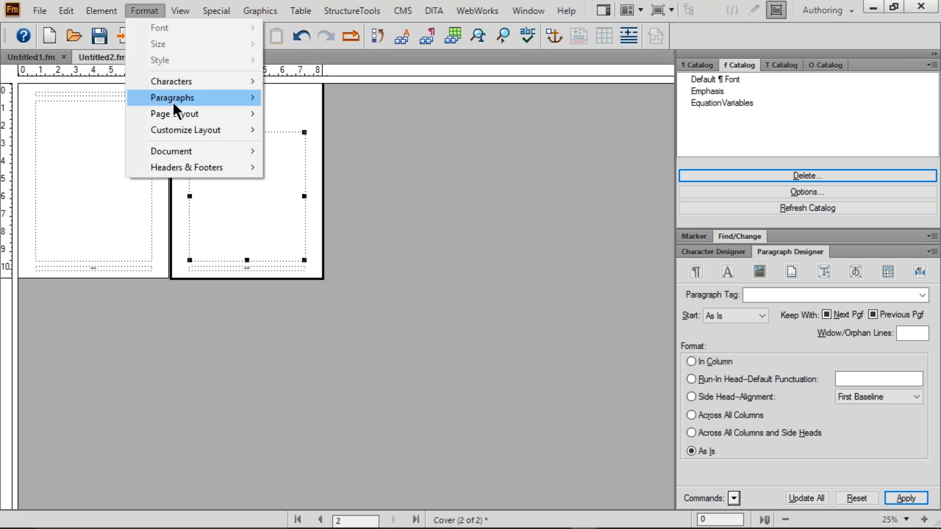
{"action": "mouse_move", "coordinate": [174, 113]}
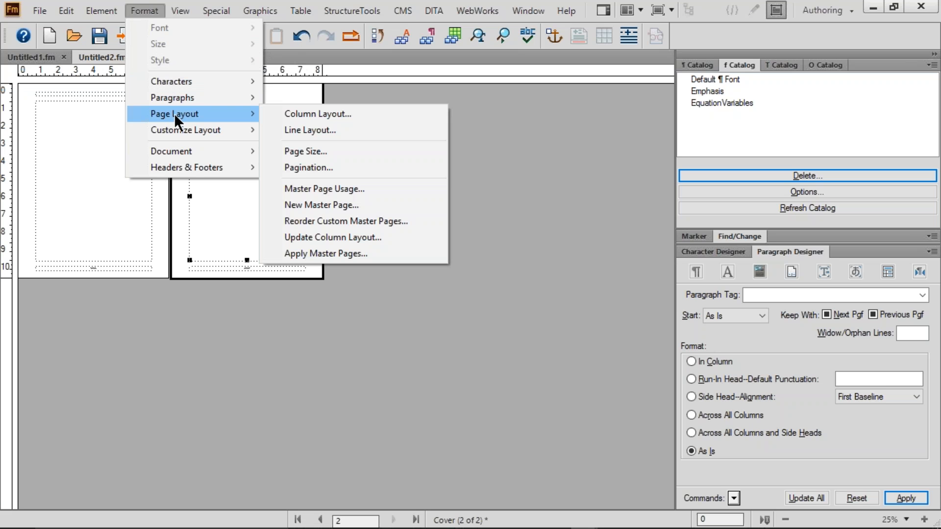
{"action": "left_click", "coordinate": [313, 115]}
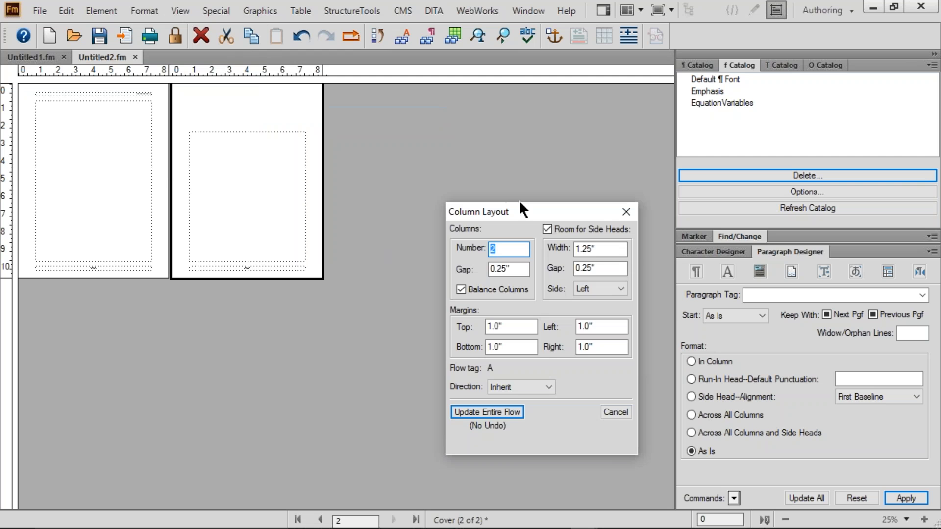
{"action": "left_click_drag", "start_coordinate": [521, 213], "coordinate": [474, 160]}
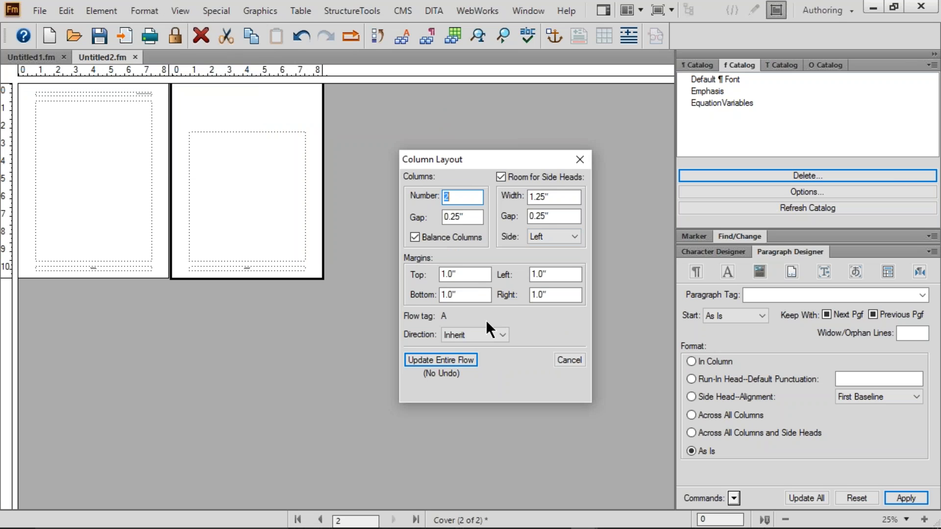
{"action": "left_click", "coordinate": [578, 160]}
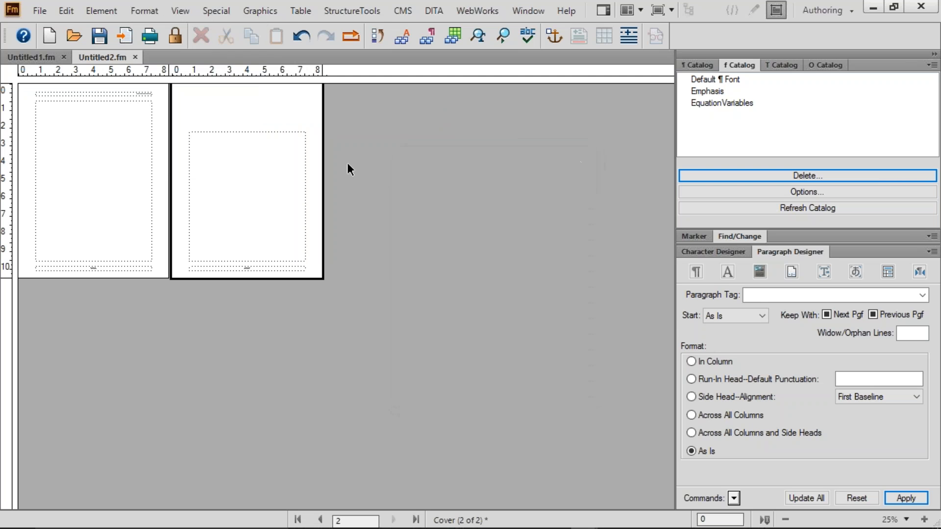
- Customize the main text frame on the Cover master page to use 1 column
{"action": "left_click", "coordinate": [249, 160]}
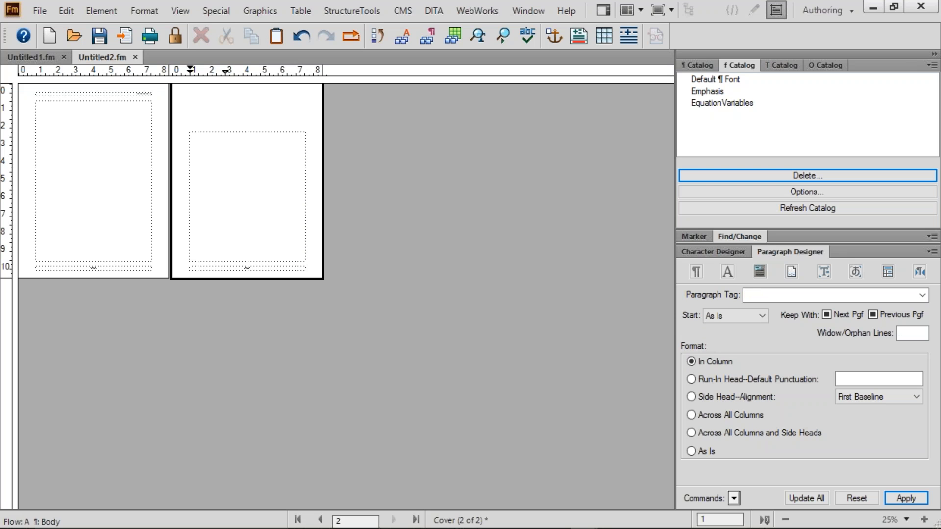
{"action": "left_click", "coordinate": [254, 164], "text": "ctrl"}
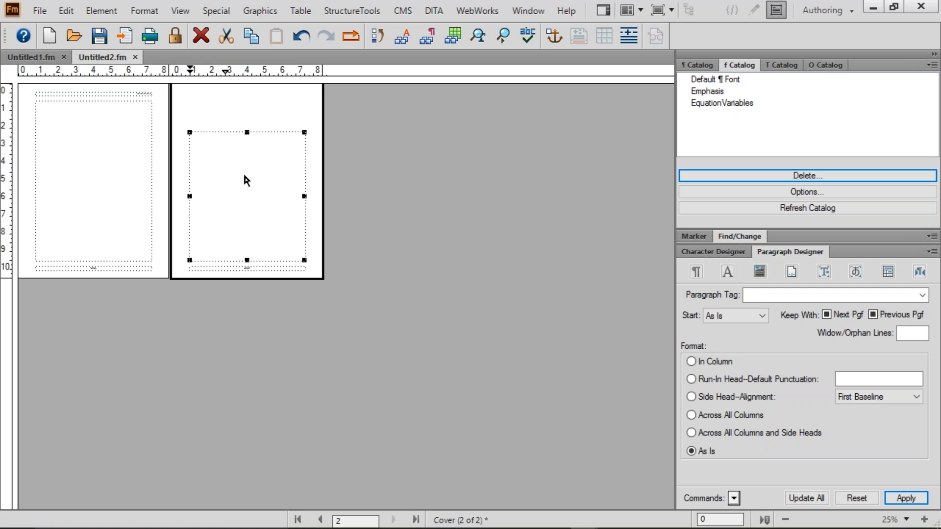
{"action": "left_click", "coordinate": [141, 14]}
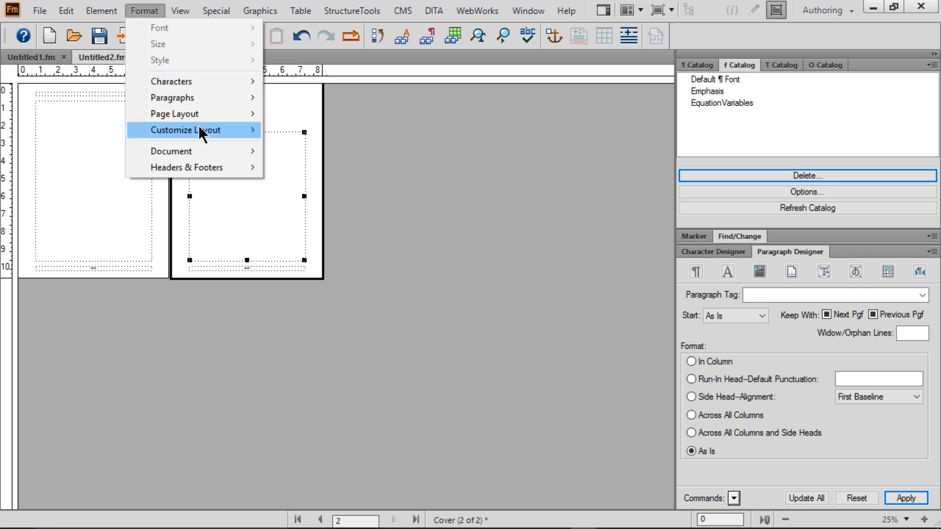
{"action": "mouse_move", "coordinate": [199, 128]}
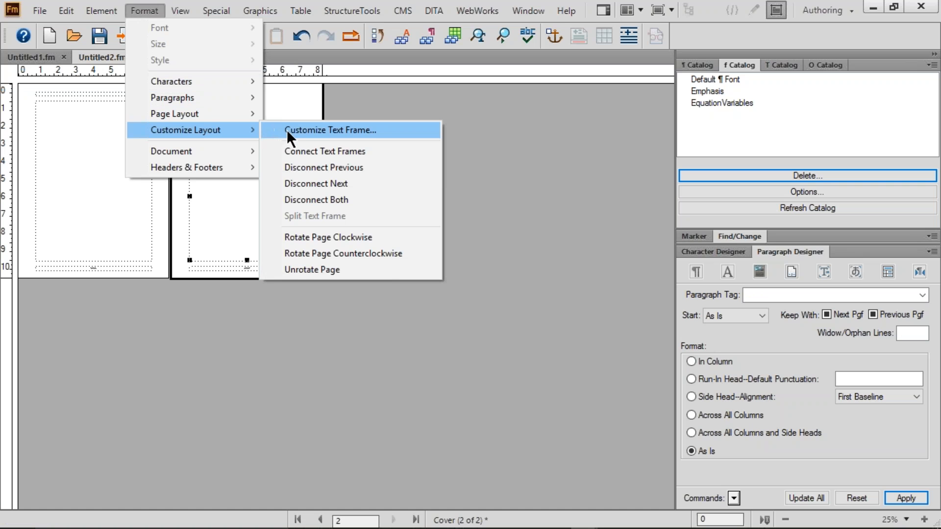
{"action": "left_click", "coordinate": [380, 130]}
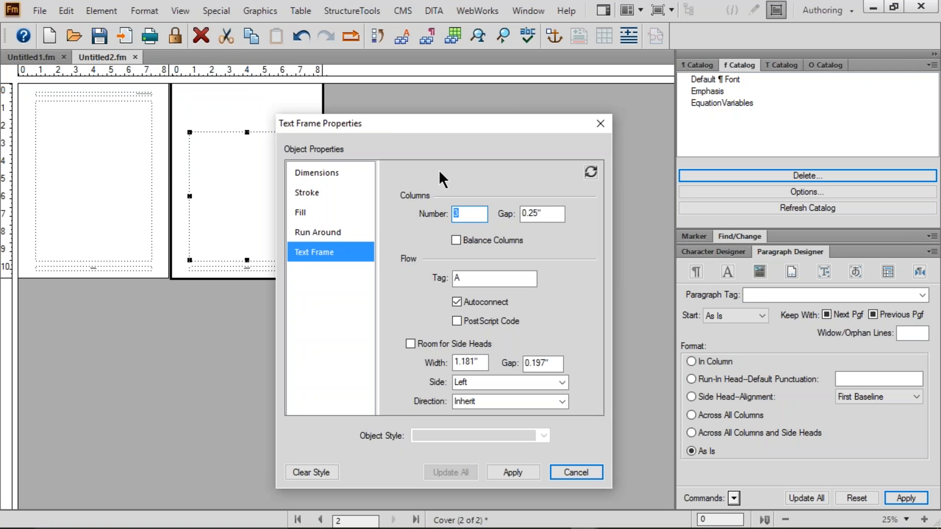
{"action": "type", "text": "1"}
{"action": "left_click", "coordinate": [498, 467]}
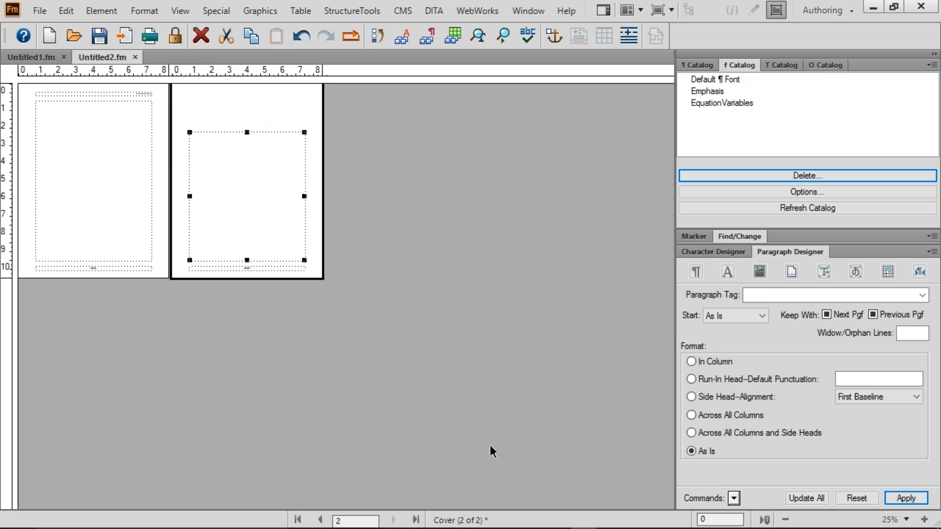
- Return to the body pages and compare the column layouts of the title pages with the continuation page between them
{"action": "key", "text": "alt+v"}
{"action": "key", "text": "b"}
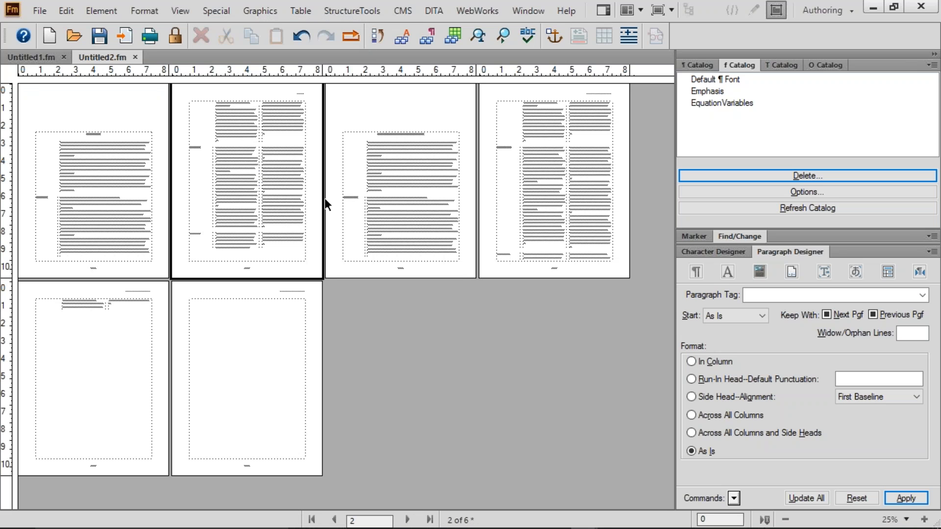
{"action": "left_click_drag", "start_coordinate": [73, 157], "coordinate": [151, 199]}
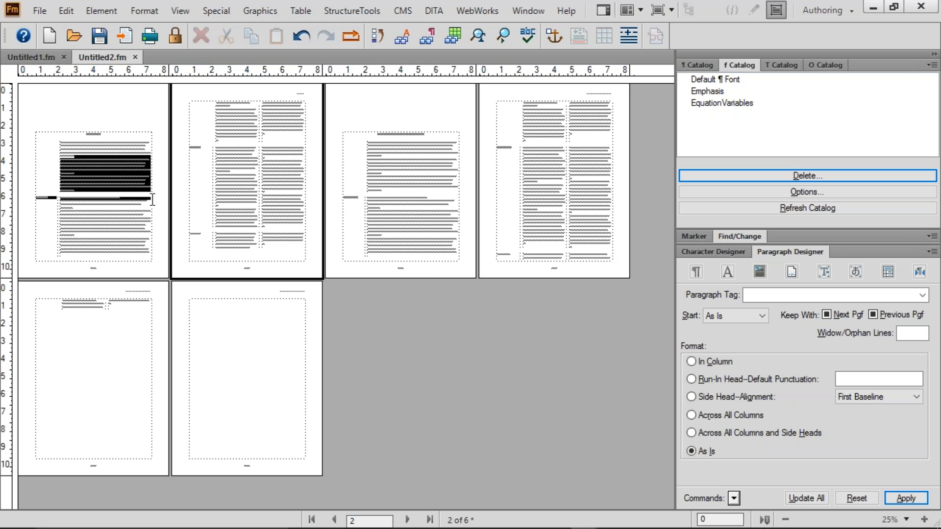
{"action": "left_click_drag", "start_coordinate": [227, 126], "coordinate": [288, 132]}
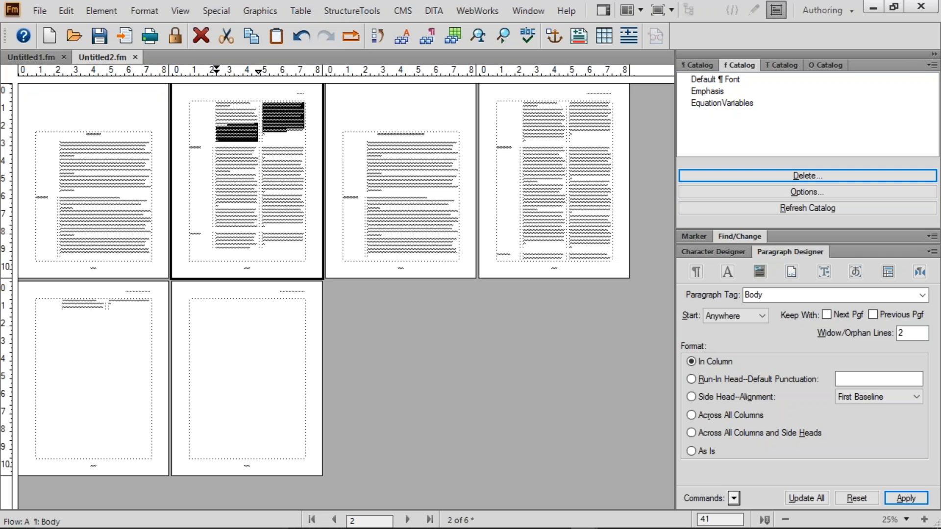
{"action": "left_click_drag", "start_coordinate": [396, 159], "coordinate": [432, 228]}
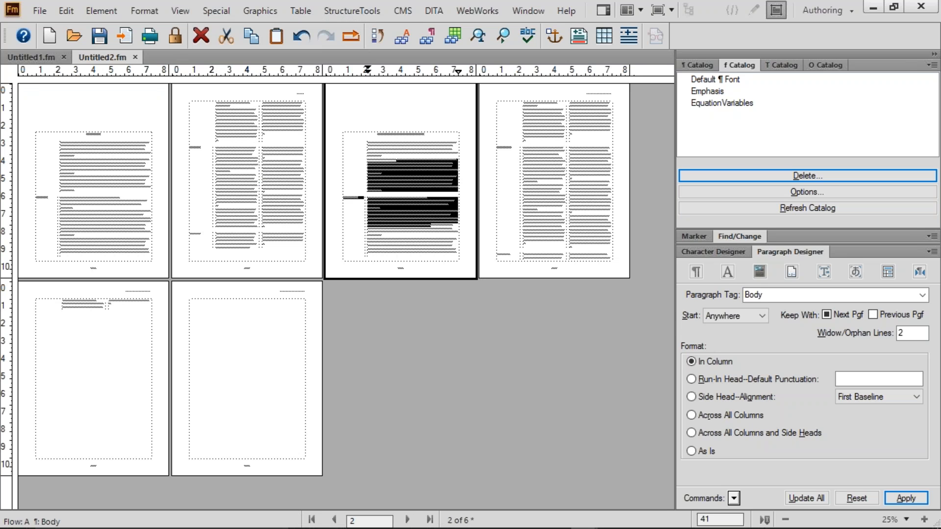
- Replace the first Body paragraph beside the Quebec heading on page 2 with four pasted copies of the clipboard text
{"action": "triple_click", "coordinate": [240, 168]}
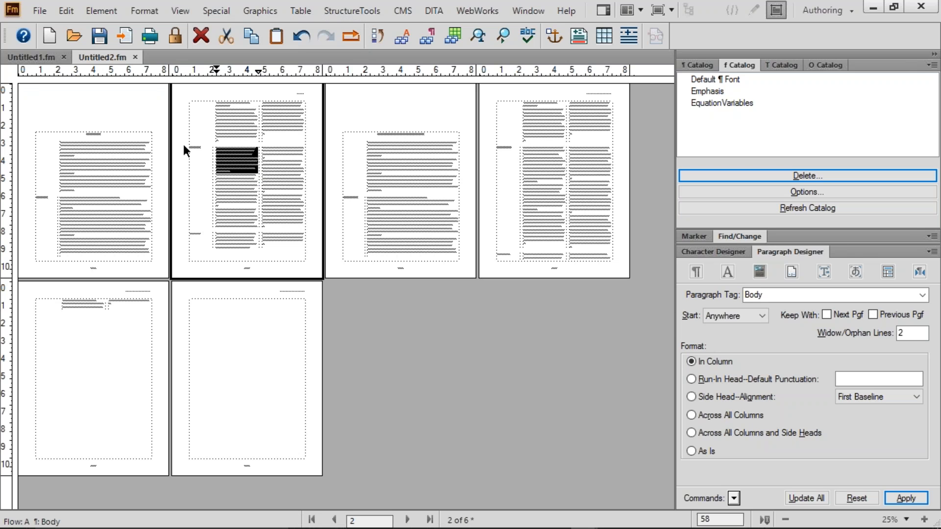
{"action": "key", "text": "ctrl+v"}
{"action": "key", "text": "ctrl+v"}
{"action": "key", "text": "ctrl+v"}
{"action": "key", "text": "ctrl+v"}
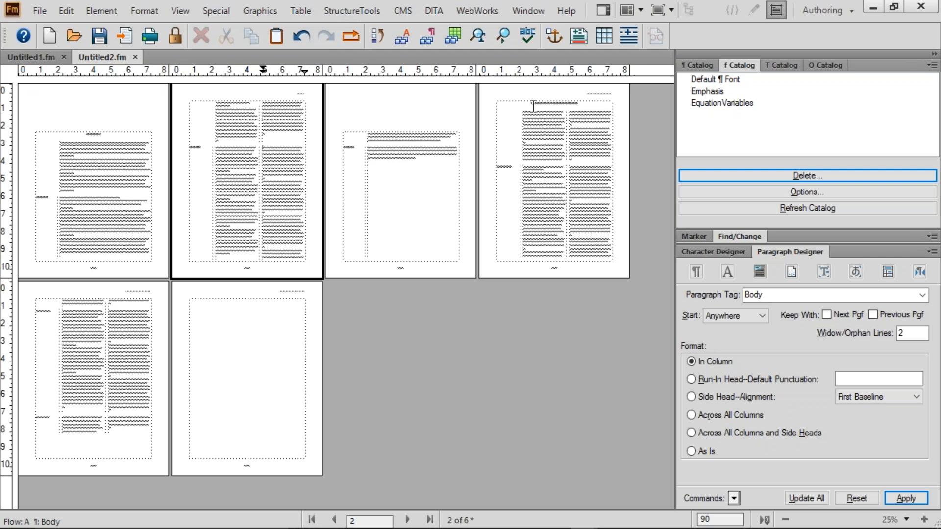
- Select the second title on page 4 and update the document's pages by applying the mapped master pages again
{"action": "left_click_drag", "start_coordinate": [579, 104], "coordinate": [538, 99]}
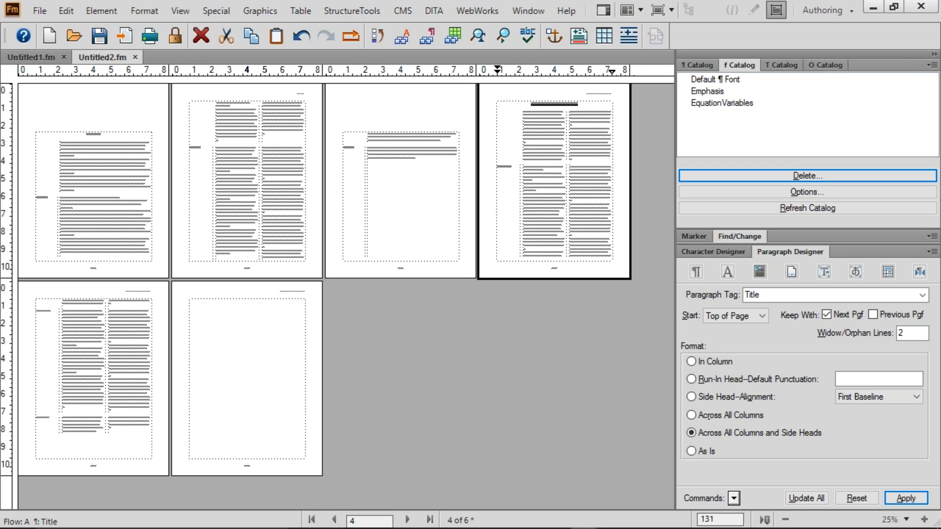
{"action": "left_click", "coordinate": [131, 13]}
{"action": "mouse_move", "coordinate": [216, 116]}
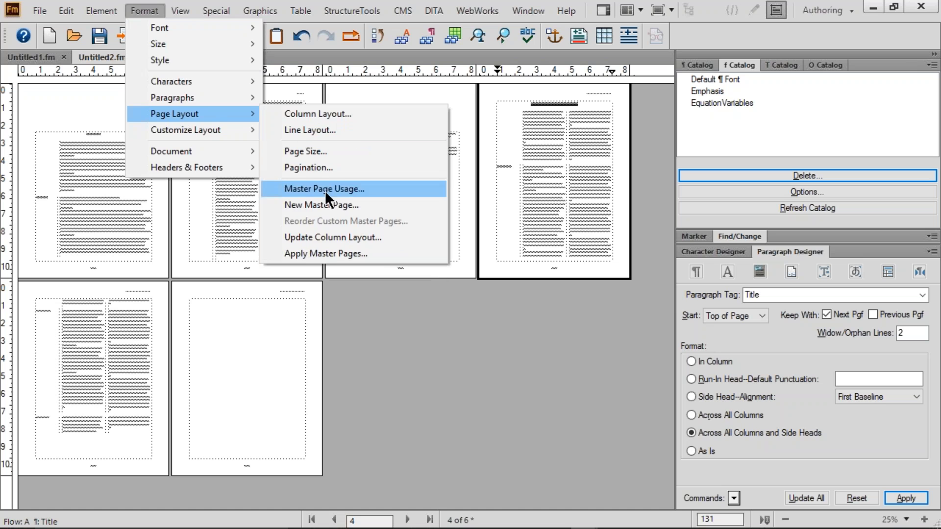
{"action": "left_click", "coordinate": [325, 253]}
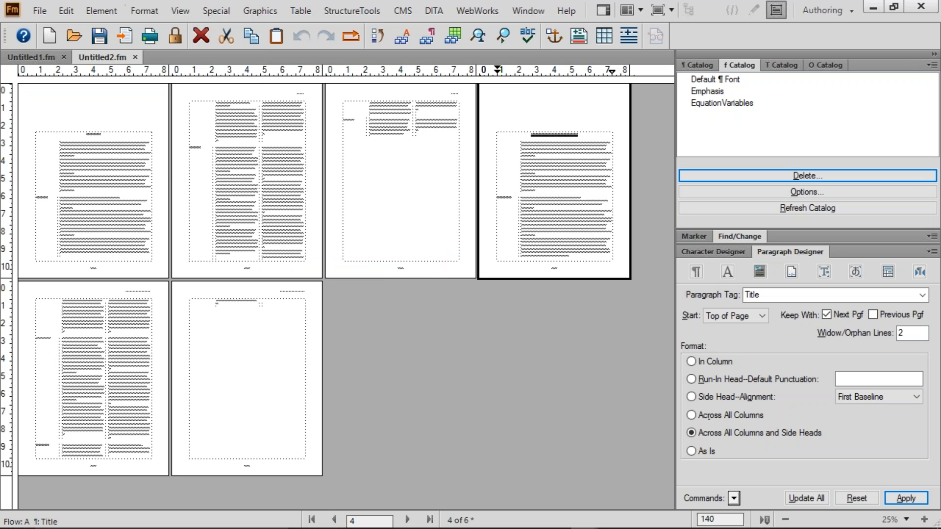
- Examine the Canada section at 80% zoom, comparing the header area and columns of page 1 with those of pages 2 and 3
{"action": "left_click", "coordinate": [127, 140]}
{"action": "scroll", "coordinate": [128, 140], "scroll_direction": "up", "scroll_amount": 2}
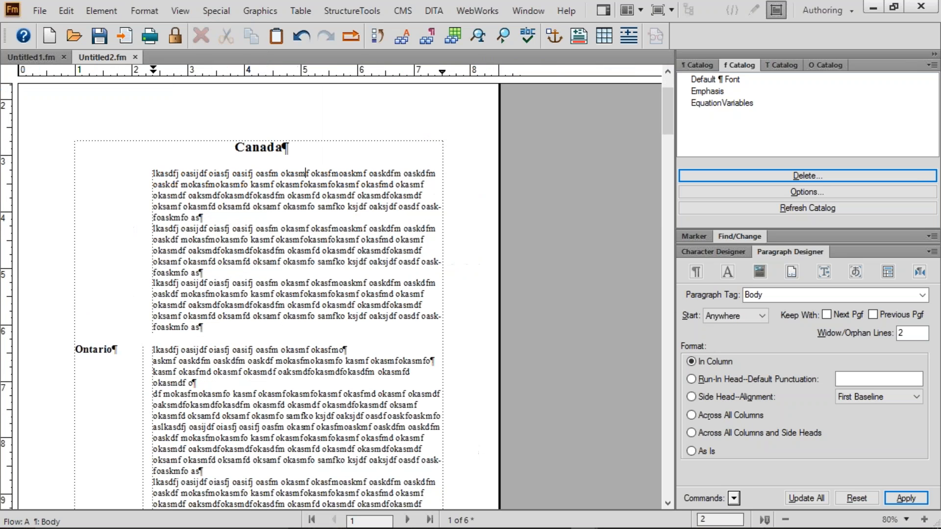
{"action": "scroll", "coordinate": [337, 155], "scroll_direction": "up", "scroll_amount": 2}
{"action": "left_click_drag", "start_coordinate": [337, 150], "coordinate": [488, 88]}
{"action": "scroll", "coordinate": [465, 129], "scroll_direction": "down", "scroll_amount": 10}
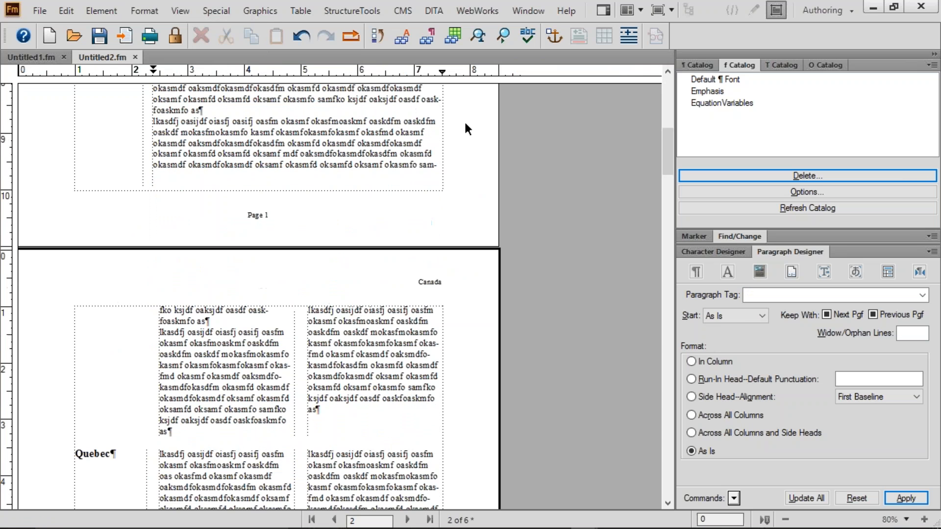
{"action": "left_click_drag", "start_coordinate": [215, 199], "coordinate": [331, 243]}
{"action": "left_click_drag", "start_coordinate": [410, 268], "coordinate": [460, 297]}
{"action": "scroll", "coordinate": [460, 296], "scroll_direction": "down", "scroll_amount": 10}
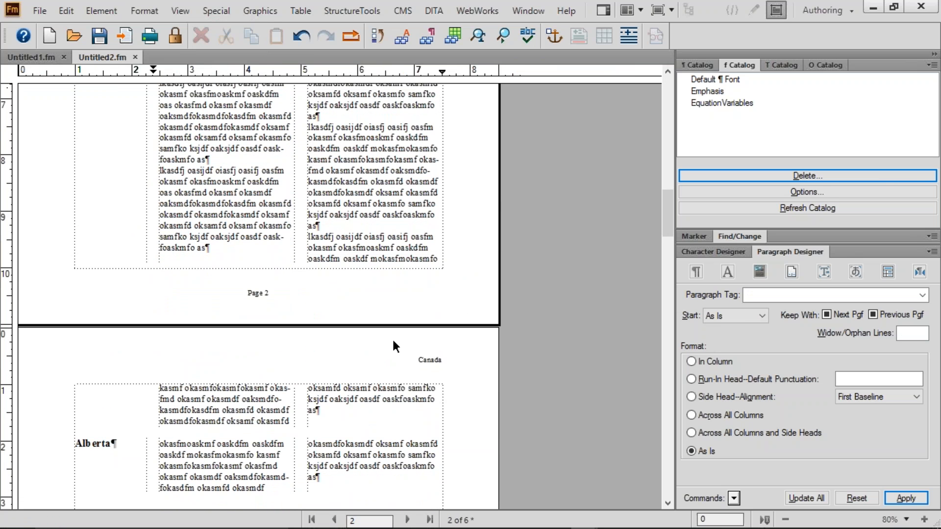
{"action": "left_click_drag", "start_coordinate": [393, 341], "coordinate": [478, 383]}
- Examine the United States of America title page on page 4 and the running header and columns on page 5
{"action": "scroll", "coordinate": [478, 383], "scroll_direction": "down", "scroll_amount": 10}
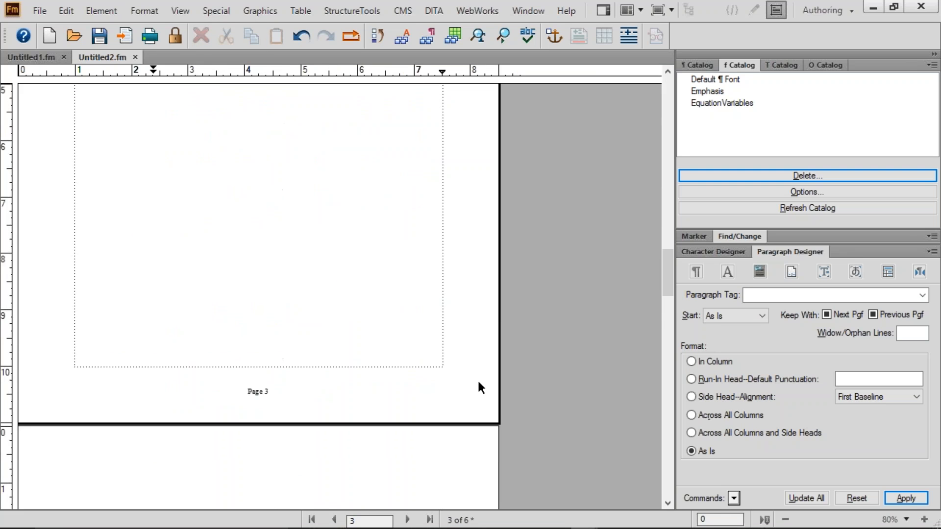
{"action": "scroll", "coordinate": [478, 383], "scroll_direction": "down", "scroll_amount": 3}
{"action": "scroll", "coordinate": [478, 382], "scroll_direction": "down", "scroll_amount": 3}
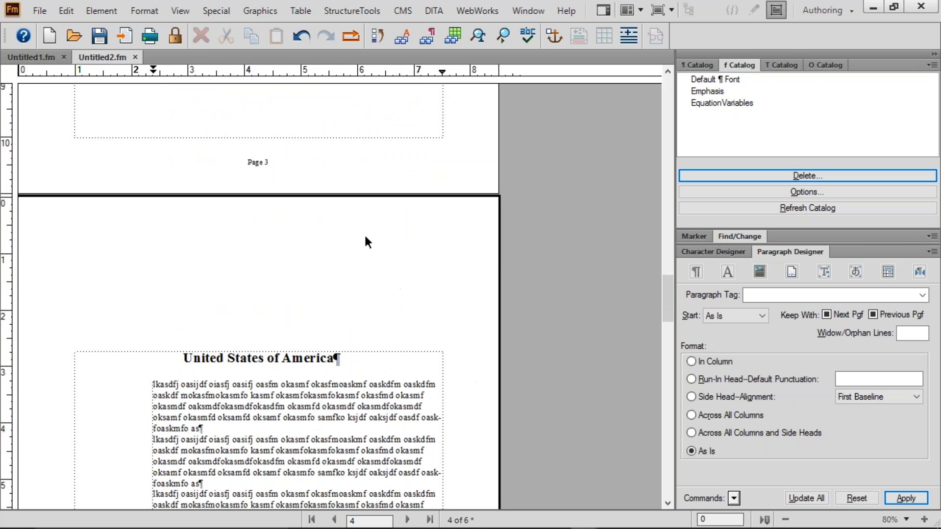
{"action": "left_click_drag", "start_coordinate": [321, 206], "coordinate": [475, 266]}
{"action": "scroll", "coordinate": [476, 269], "scroll_direction": "down", "scroll_amount": 12}
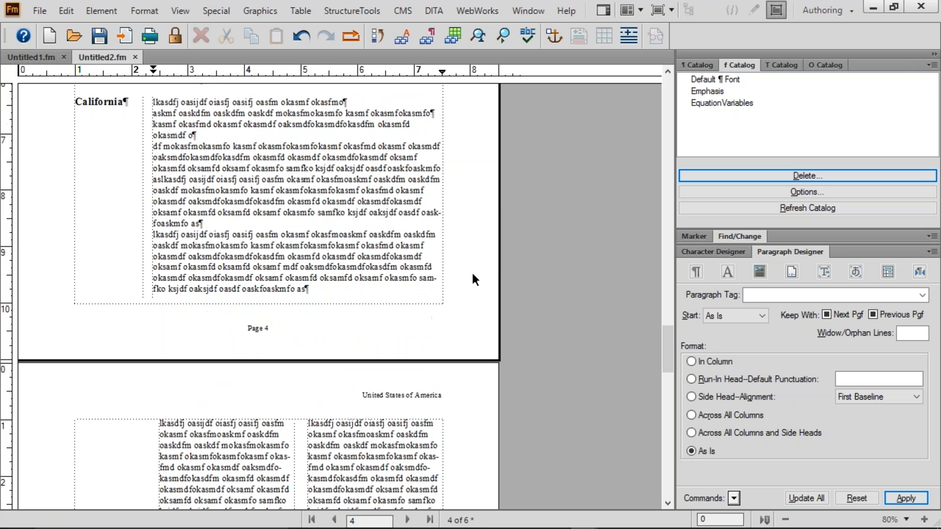
- Place the cursor in the last Body paragraph beside California on page 4 and view all pages at 25% zoom
{"action": "left_click_drag", "start_coordinate": [335, 376], "coordinate": [458, 415]}
{"action": "left_click", "coordinate": [286, 235]}
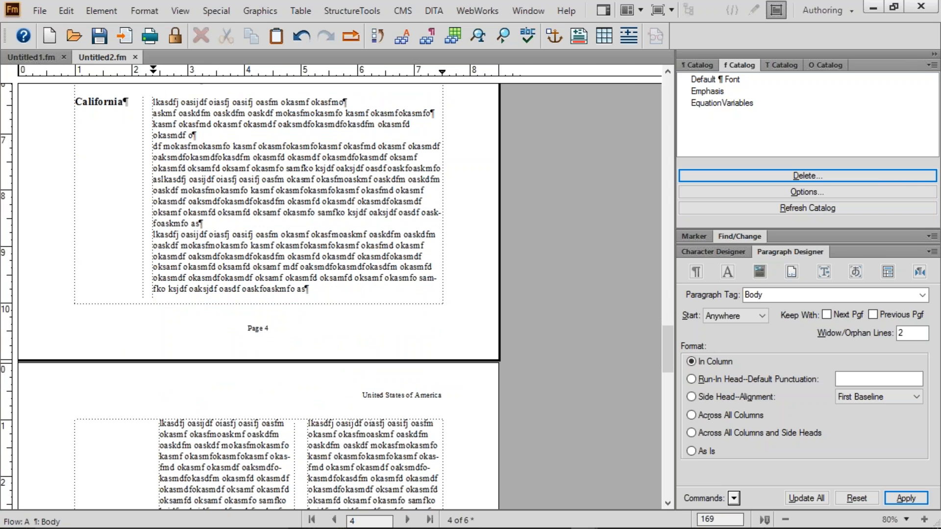
{"action": "scroll", "coordinate": [339, 296], "scroll_direction": "down", "scroll_amount": 2}
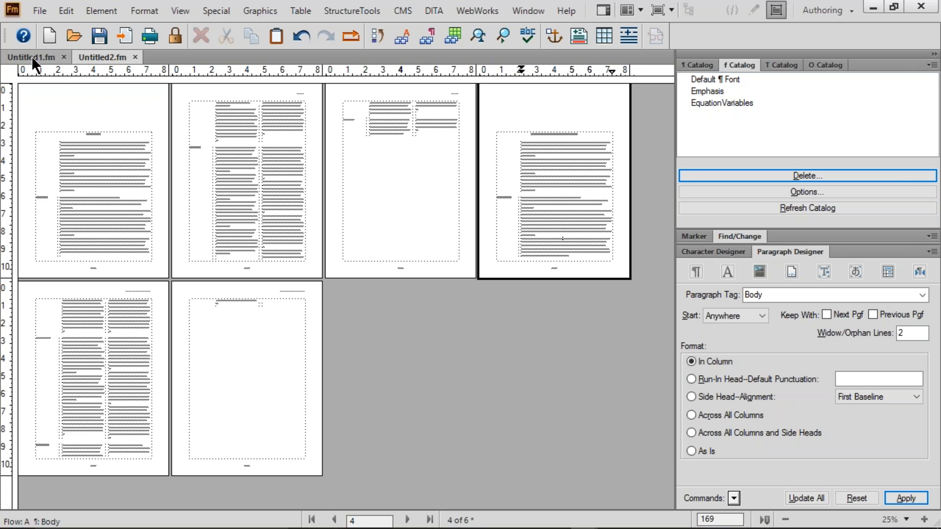
- Open a sample document of the User Guide Chapter template from the standard templates
{"action": "left_click", "coordinate": [40, 14]}
{"action": "mouse_move", "coordinate": [46, 29]}
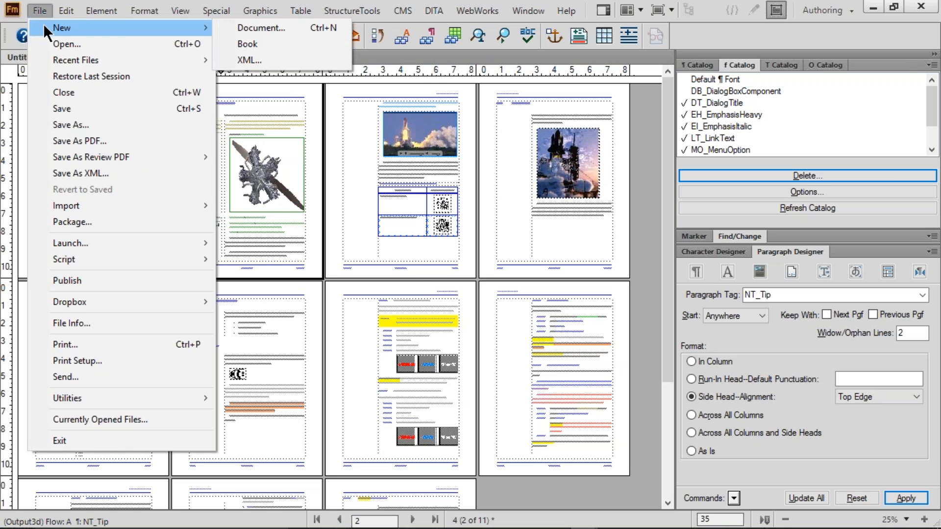
{"action": "left_click", "coordinate": [238, 26]}
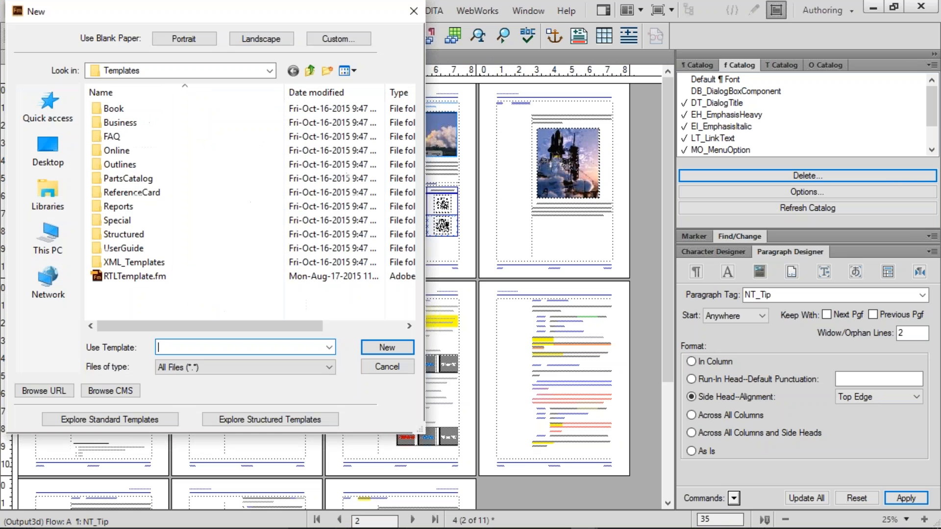
{"action": "left_click", "coordinate": [101, 416]}
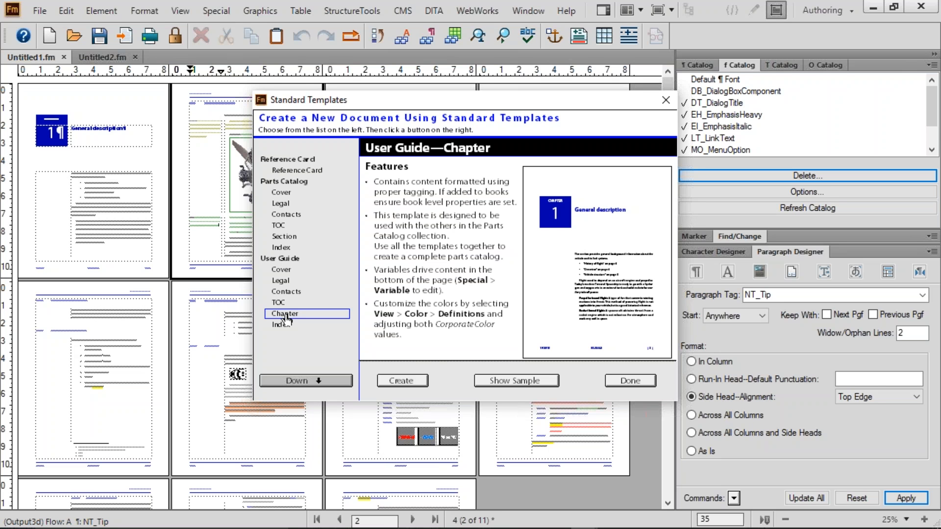
{"action": "left_click", "coordinate": [523, 387]}
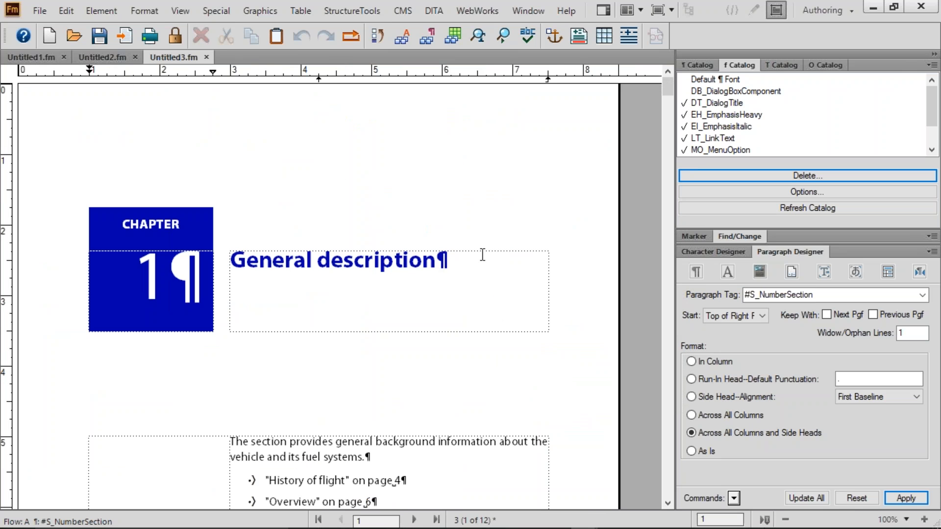
- Review the custom blank paper settings for a new document without creating one
{"action": "left_click", "coordinate": [40, 12]}
{"action": "mouse_move", "coordinate": [57, 29]}
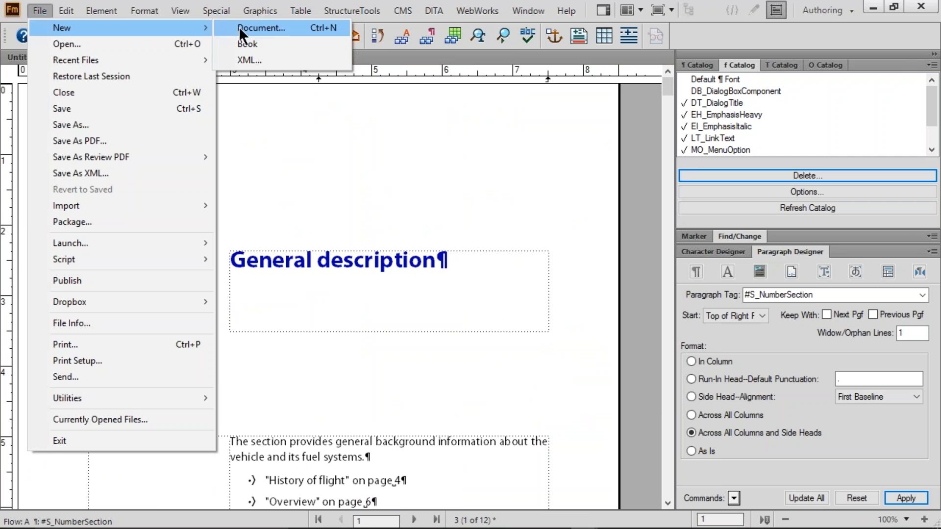
{"action": "left_click", "coordinate": [261, 28]}
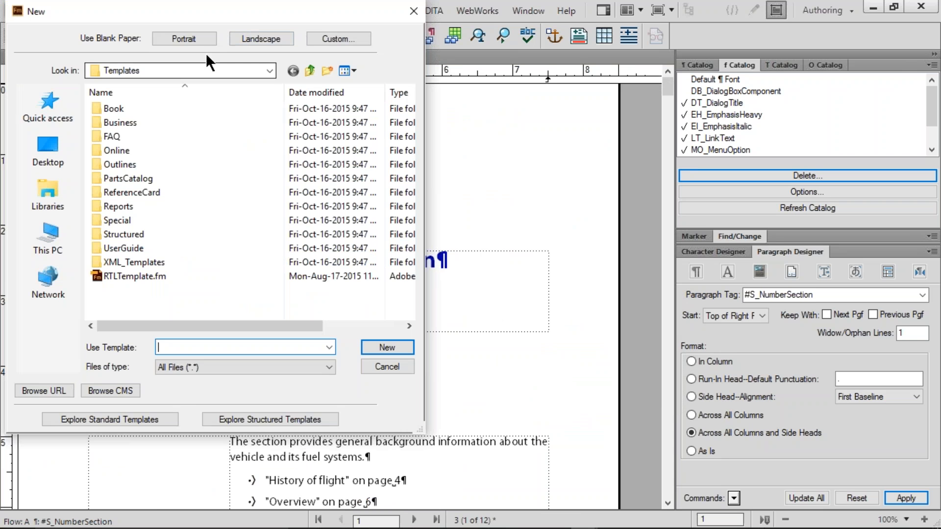
{"action": "left_click", "coordinate": [352, 40]}
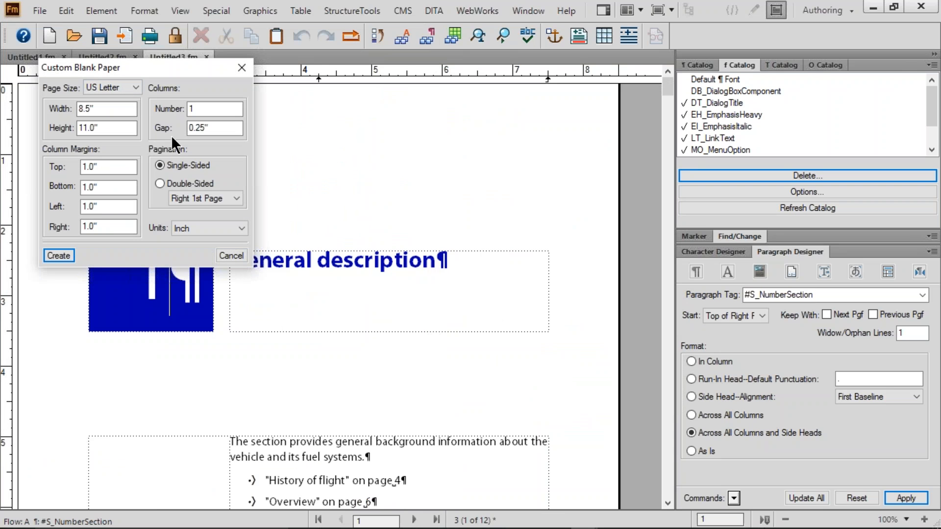
{"action": "left_click", "coordinate": [241, 69]}
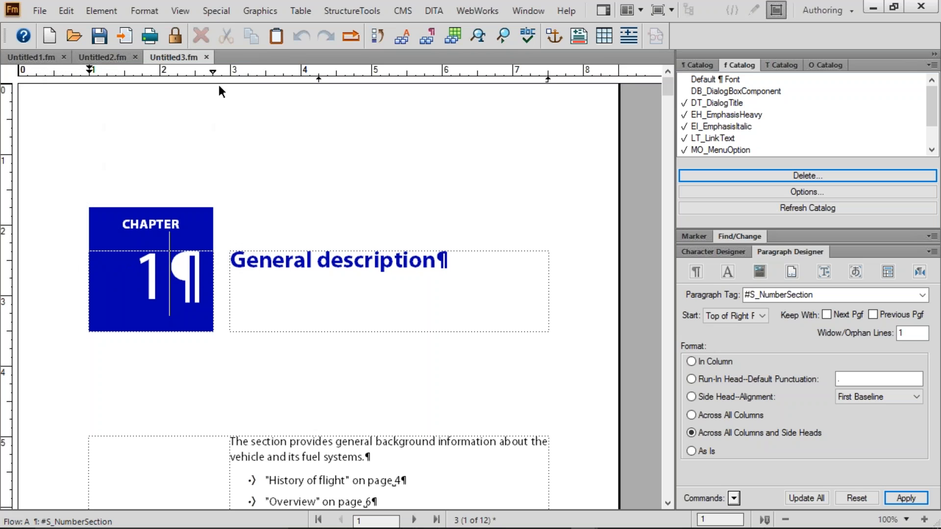
- Close the sample chapter Untitled3.fm without saving and return to Untitled2.fm
{"action": "left_click", "coordinate": [207, 57]}
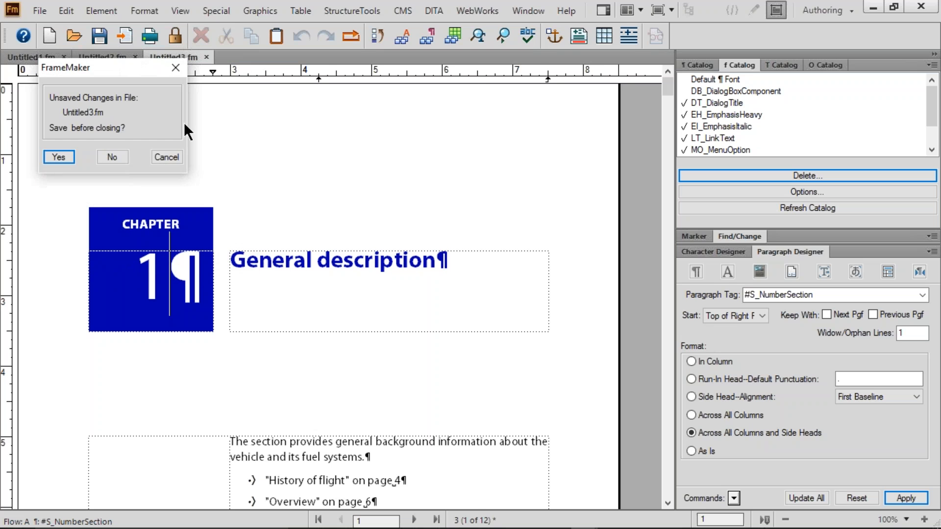
{"action": "left_click", "coordinate": [105, 150]}
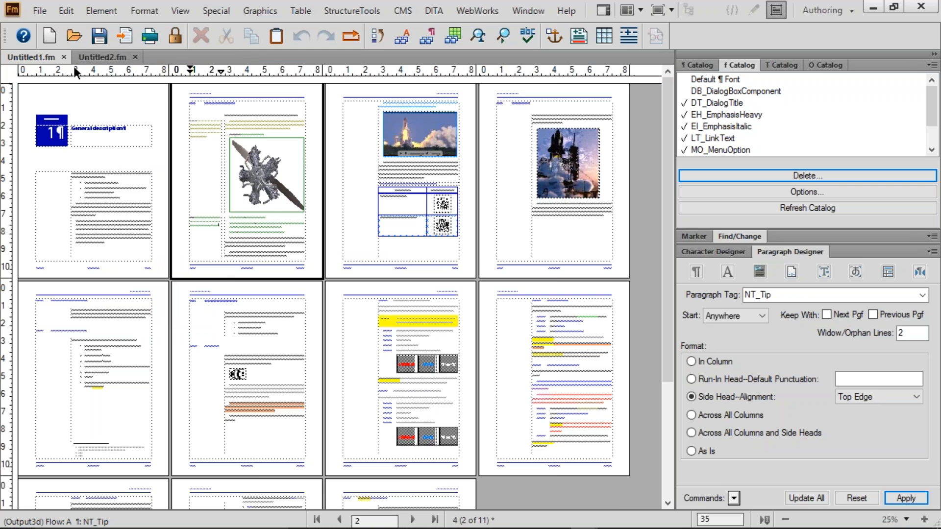
{"action": "left_click", "coordinate": [98, 56]}
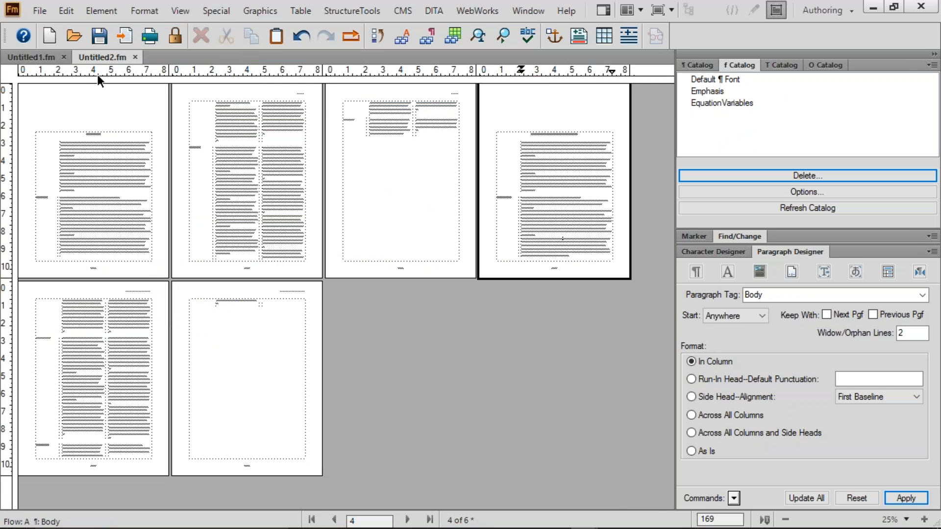